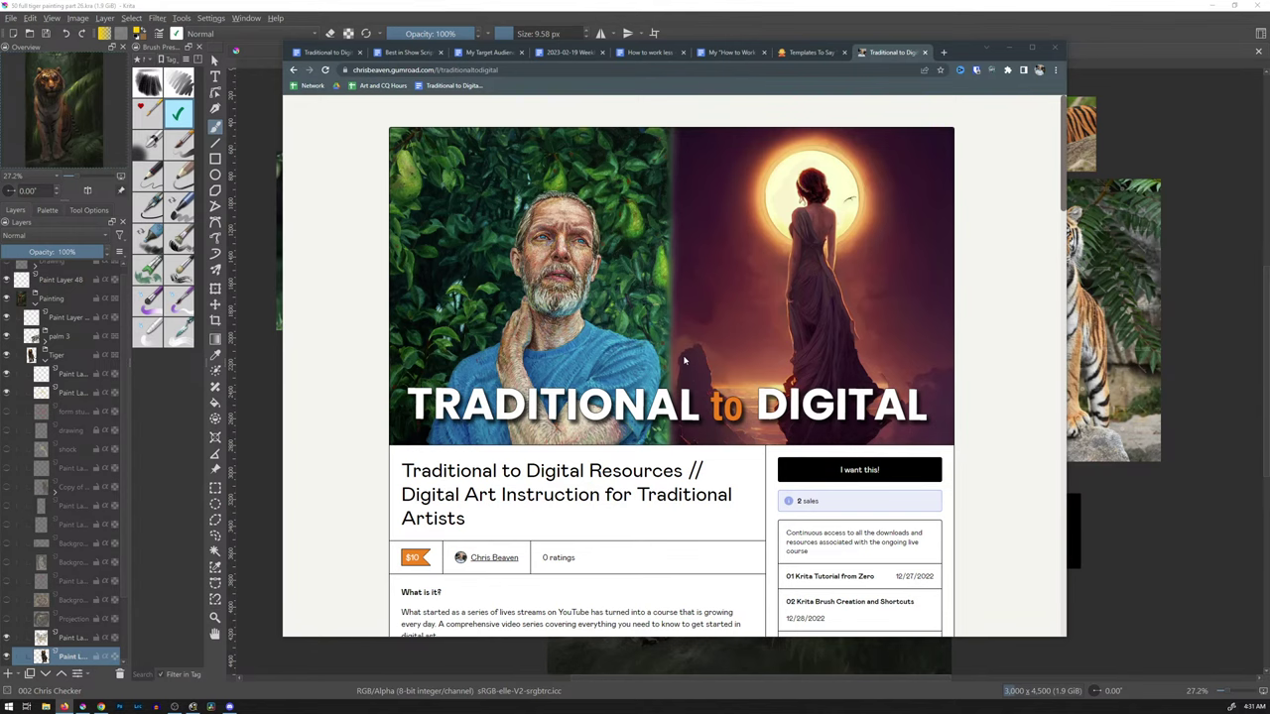
- Scroll through the course page and highlight the '50 Uploading Soon!' list entry
{"action": "scroll", "coordinate": [683, 360], "scroll_direction": "down", "scroll_amount": 10}
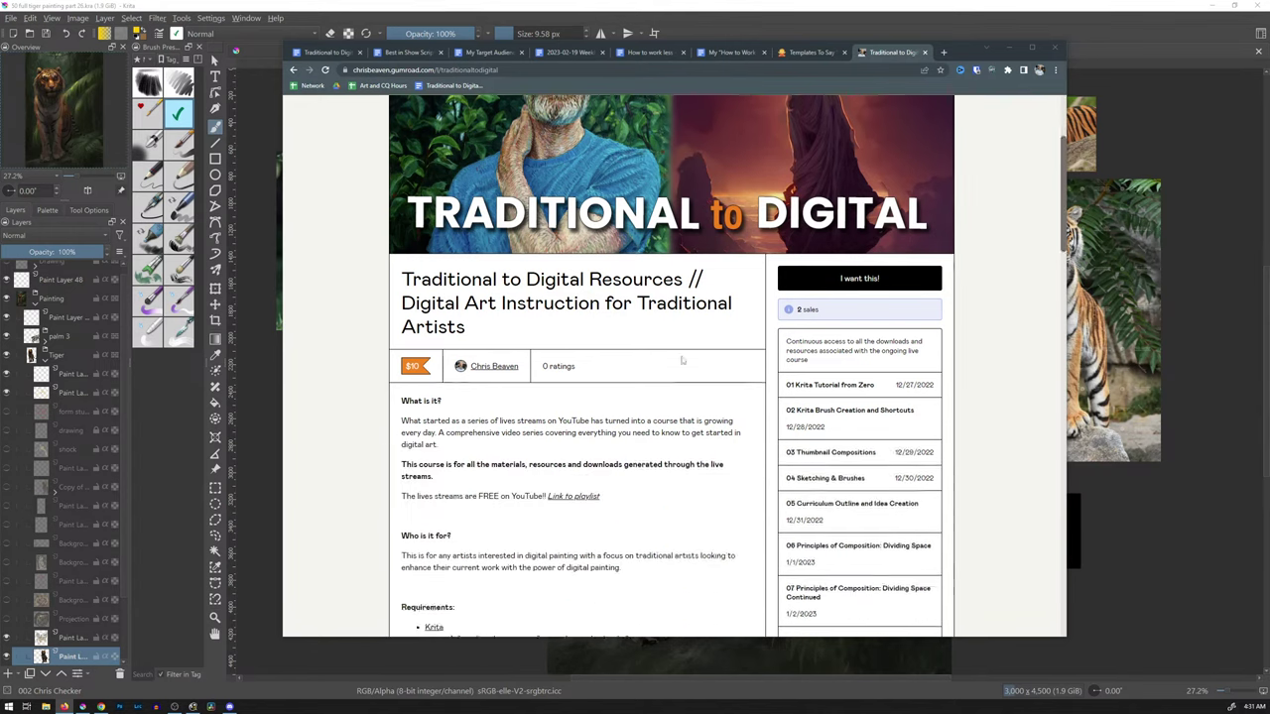
{"action": "scroll", "coordinate": [683, 360], "scroll_direction": "down", "scroll_amount": 10}
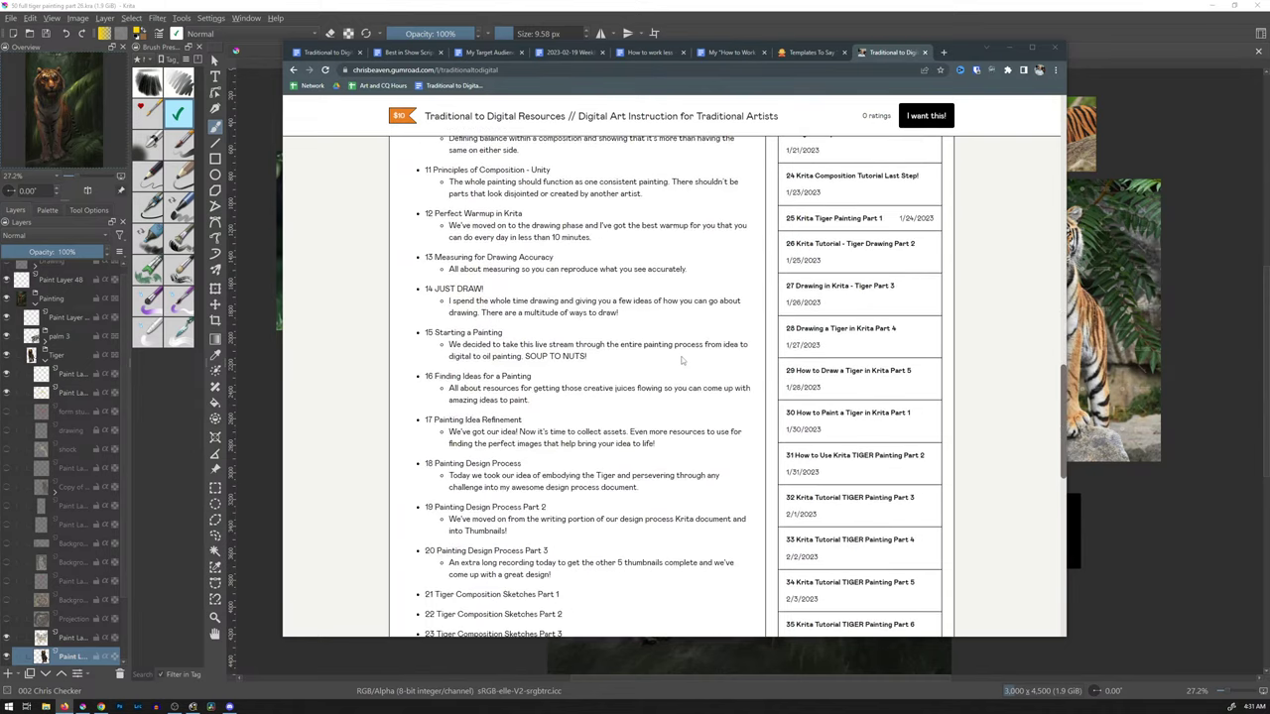
{"action": "scroll", "coordinate": [681, 360], "scroll_direction": "down", "scroll_amount": 5}
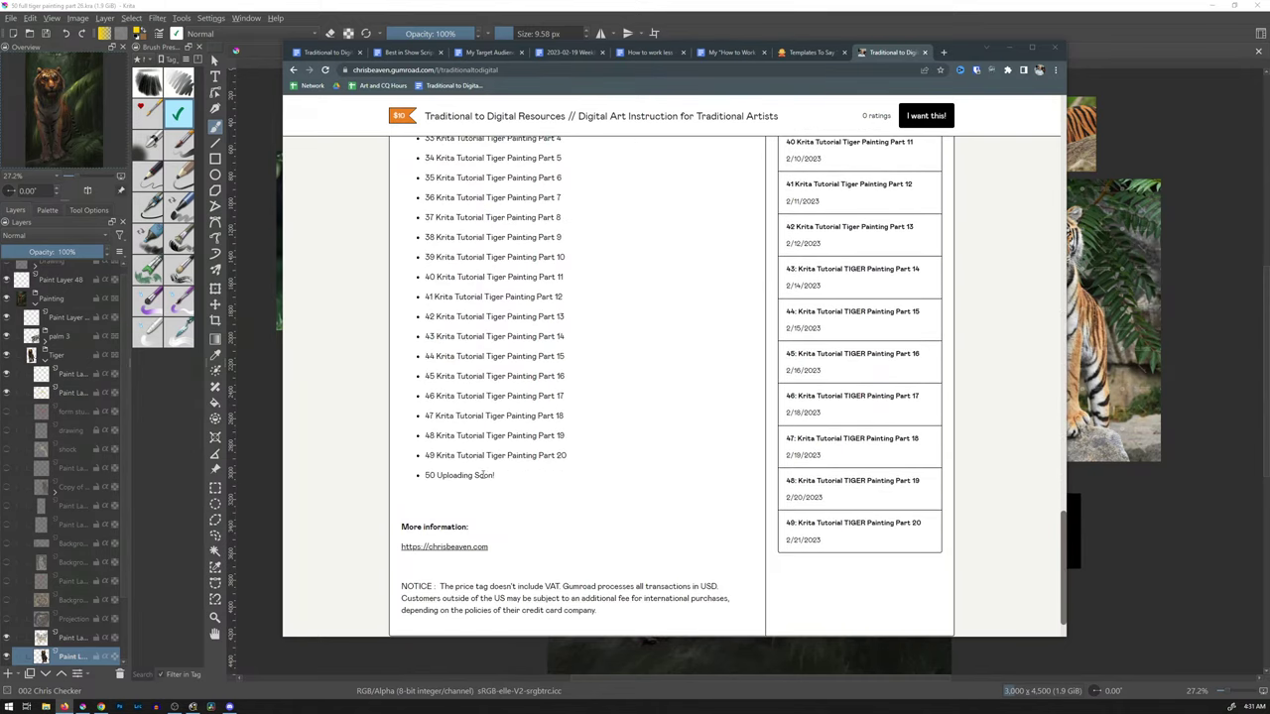
{"action": "left_click_drag", "start_coordinate": [498, 477], "coordinate": [424, 476]}
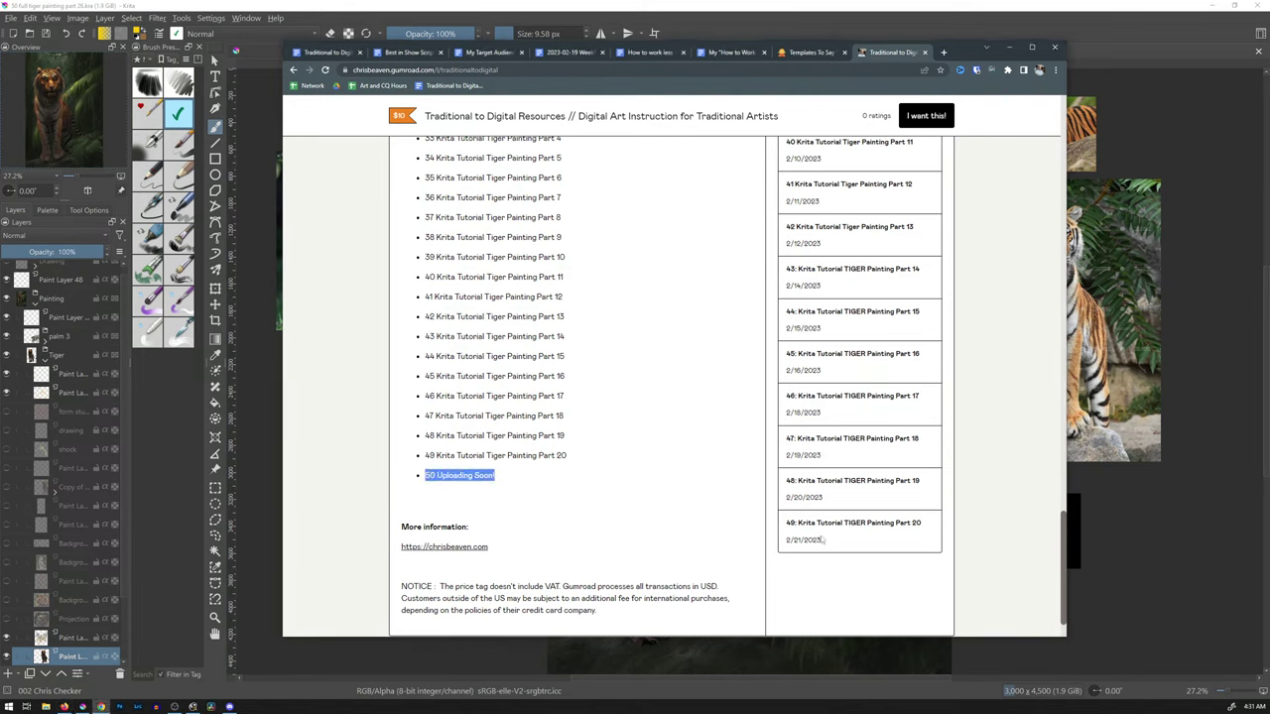
{"action": "scroll", "coordinate": [828, 541], "scroll_direction": "up", "scroll_amount": 3}
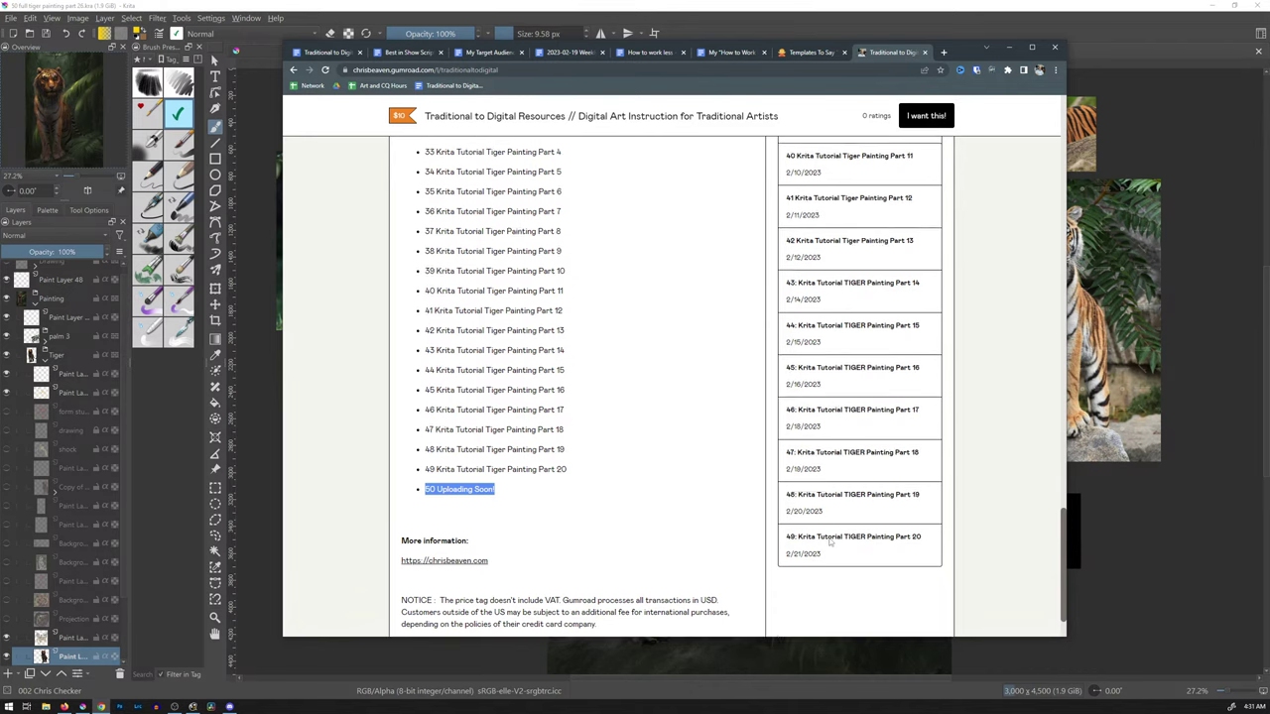
{"action": "scroll", "coordinate": [828, 542], "scroll_direction": "up", "scroll_amount": 12}
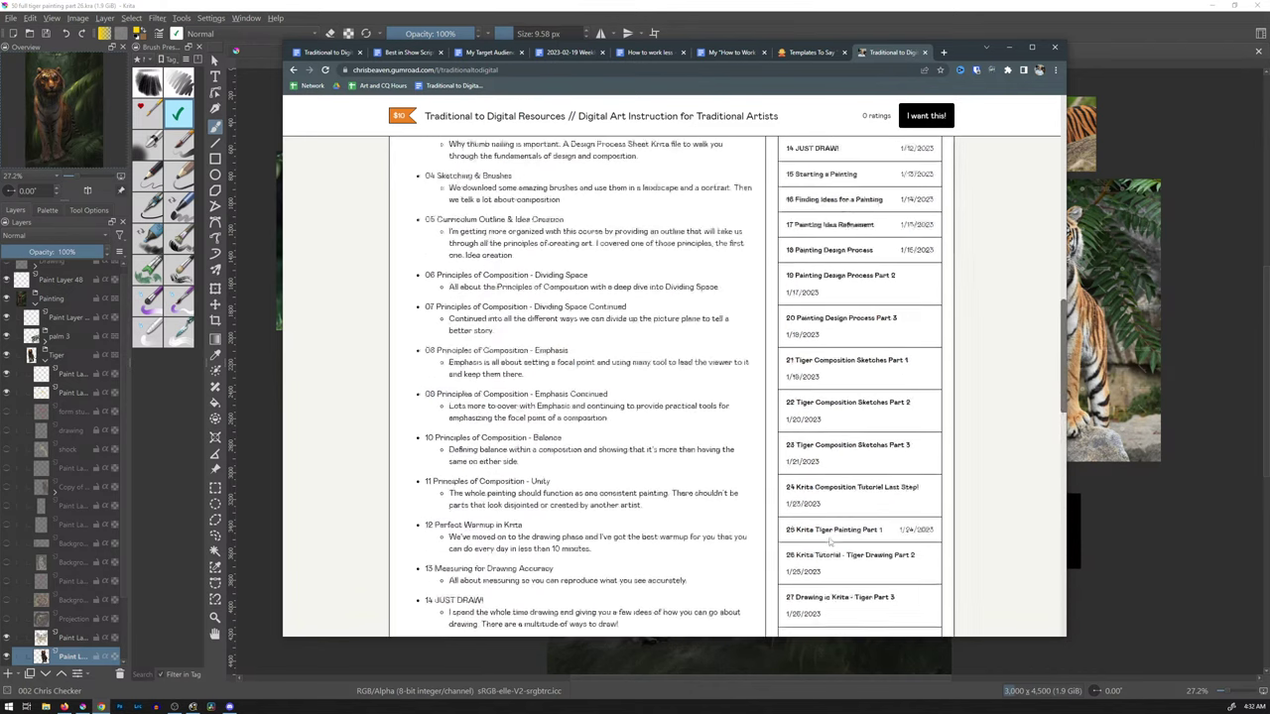
{"action": "scroll", "coordinate": [828, 542], "scroll_direction": "up", "scroll_amount": 3}
{"action": "scroll", "coordinate": [826, 540], "scroll_direction": "down", "scroll_amount": 2}
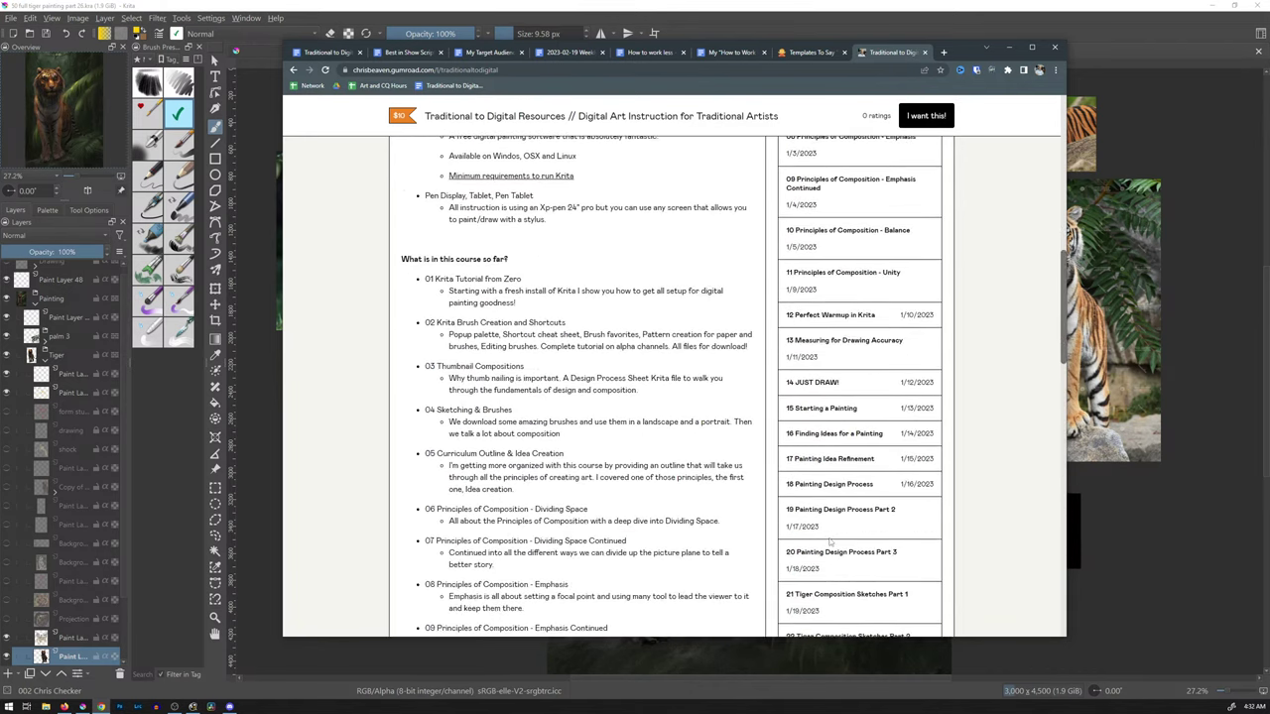
{"action": "scroll", "coordinate": [593, 373], "scroll_direction": "down", "scroll_amount": 1}
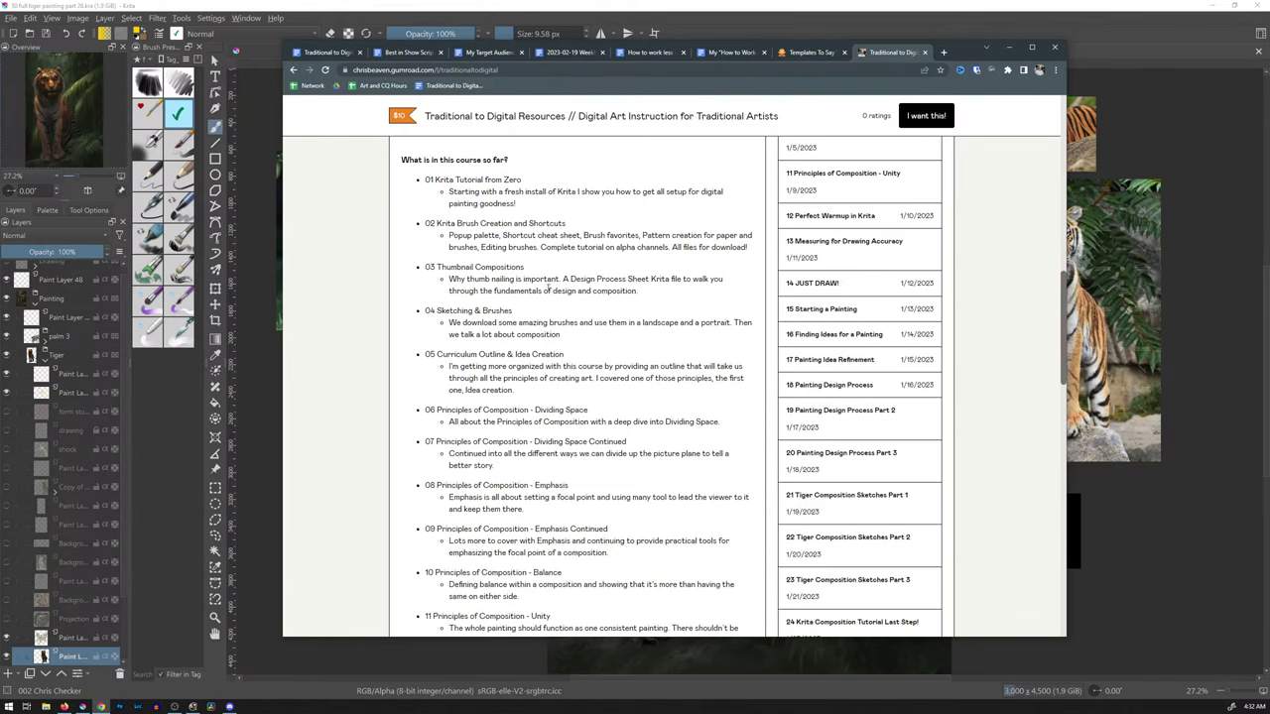
{"action": "scroll", "coordinate": [549, 355], "scroll_direction": "down", "scroll_amount": 1}
{"action": "scroll", "coordinate": [495, 285], "scroll_direction": "down", "scroll_amount": 1}
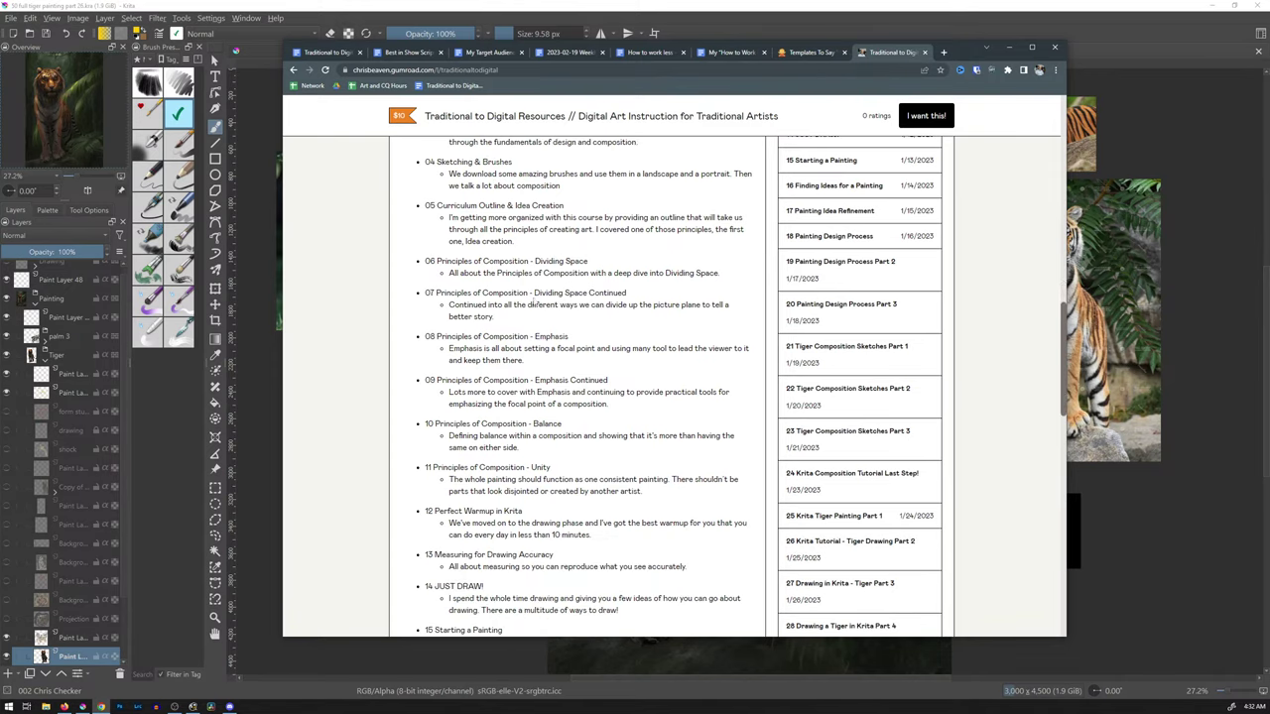
{"action": "scroll", "coordinate": [594, 393], "scroll_direction": "down", "scroll_amount": 2}
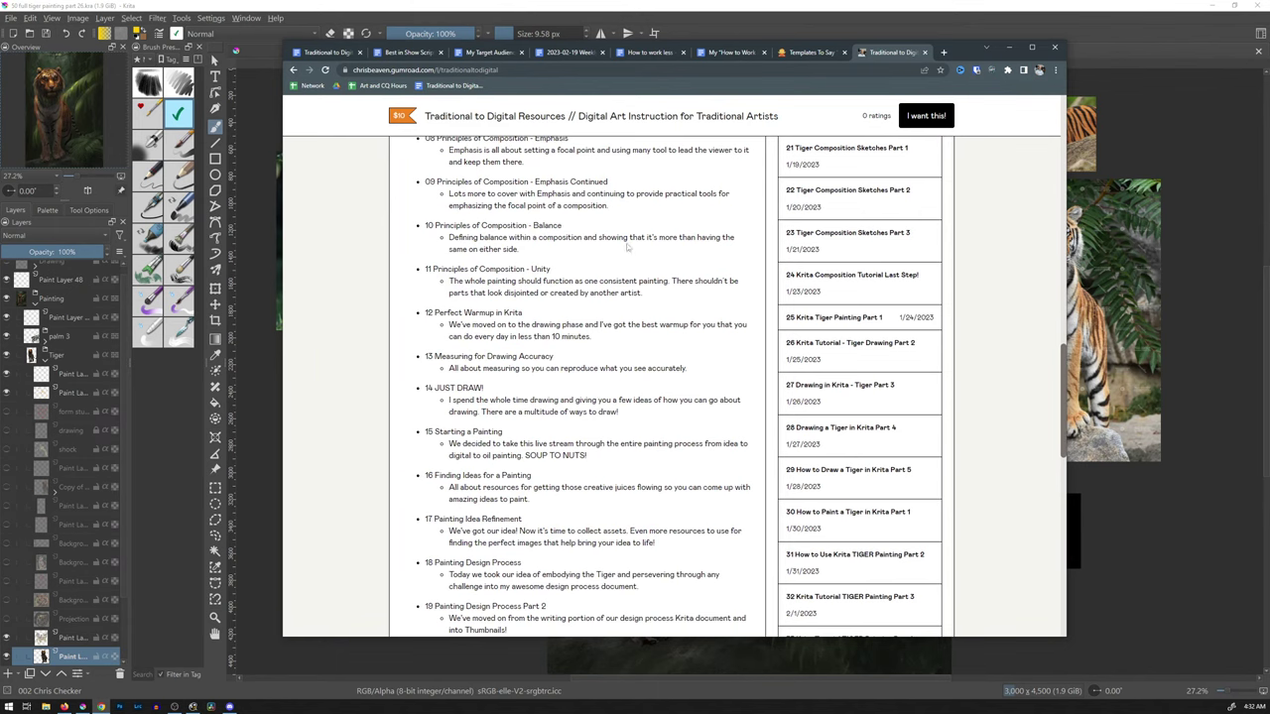
{"action": "scroll", "coordinate": [520, 208], "scroll_direction": "up", "scroll_amount": 1}
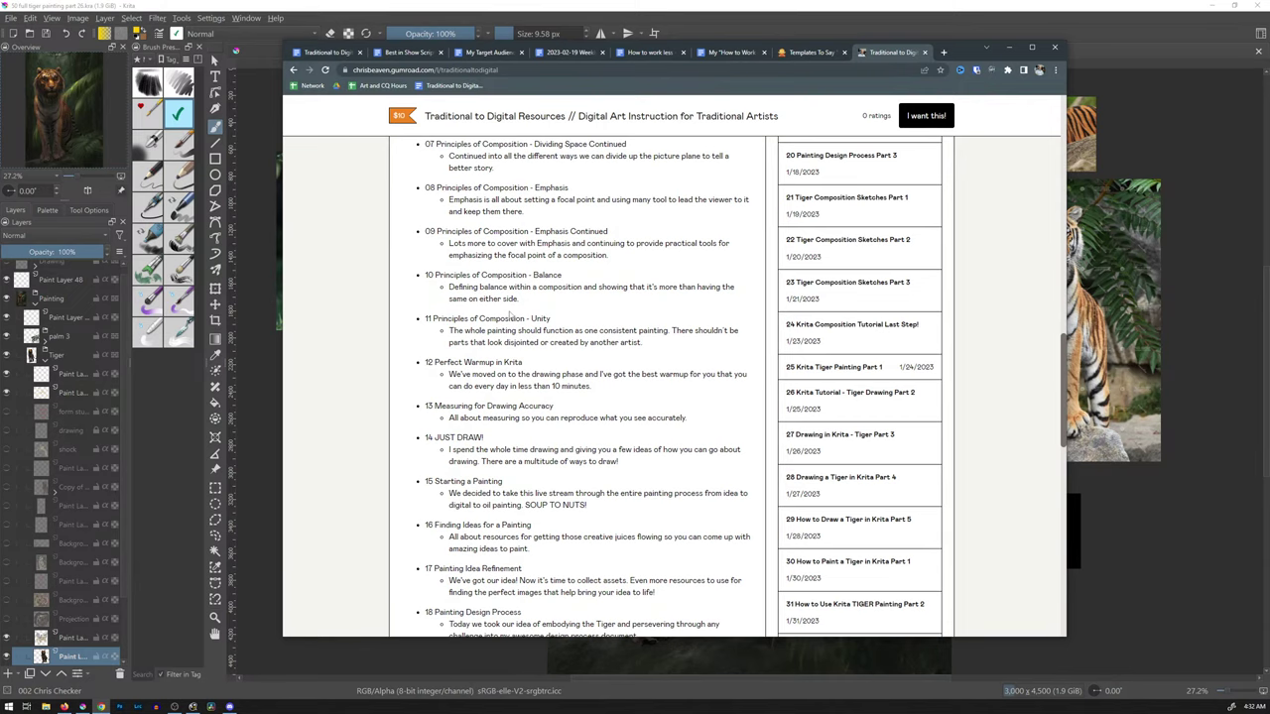
{"action": "scroll", "coordinate": [508, 318], "scroll_direction": "down", "scroll_amount": 1}
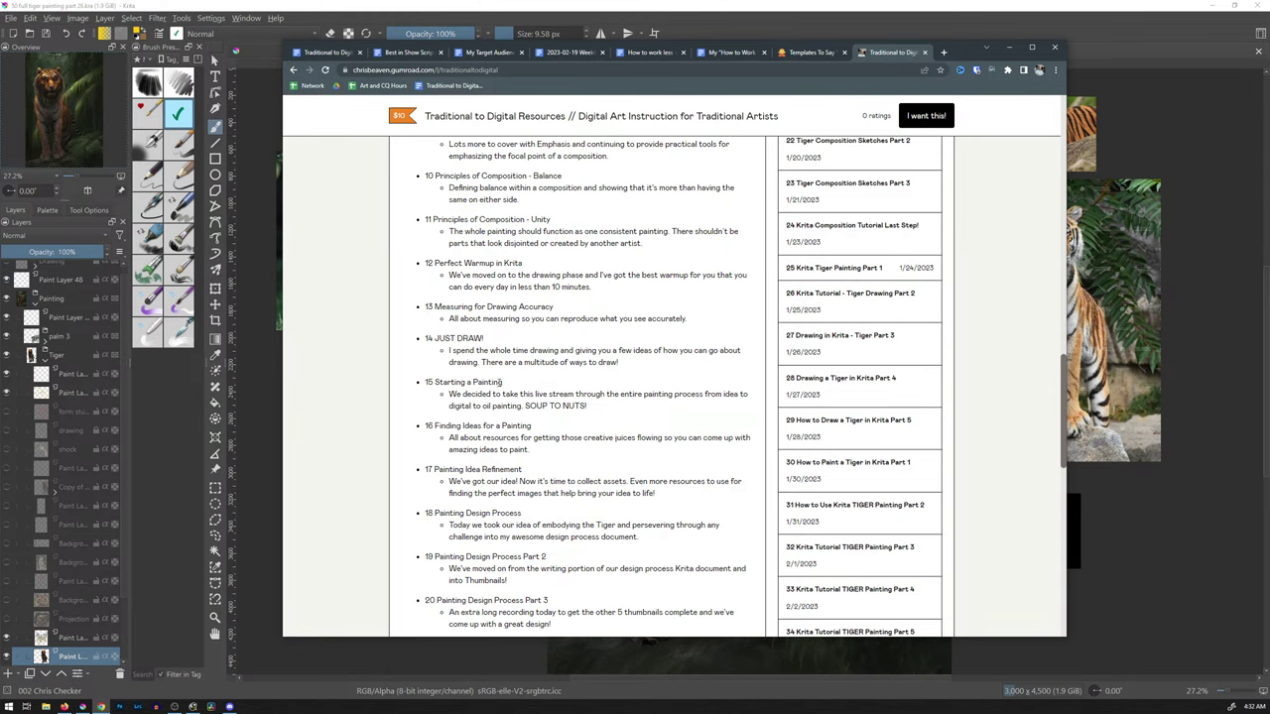
- Highlight the '15 Starting a Painting' heading and the 'SOUP TO NUTS!' phrase on the course page
{"action": "mouse_move", "coordinate": [425, 381]}
{"action": "left_mouse_down"}
{"action": "mouse_move", "coordinate": [490, 382]}
{"action": "mouse_move", "coordinate": [456, 382]}
{"action": "left_mouse_up"}
{"action": "left_click", "coordinate": [522, 394]}
{"action": "left_click_drag", "start_coordinate": [526, 405], "coordinate": [585, 406]}
{"action": "left_click", "coordinate": [622, 425]}
{"action": "scroll", "coordinate": [622, 425], "scroll_direction": "up", "scroll_amount": 10}
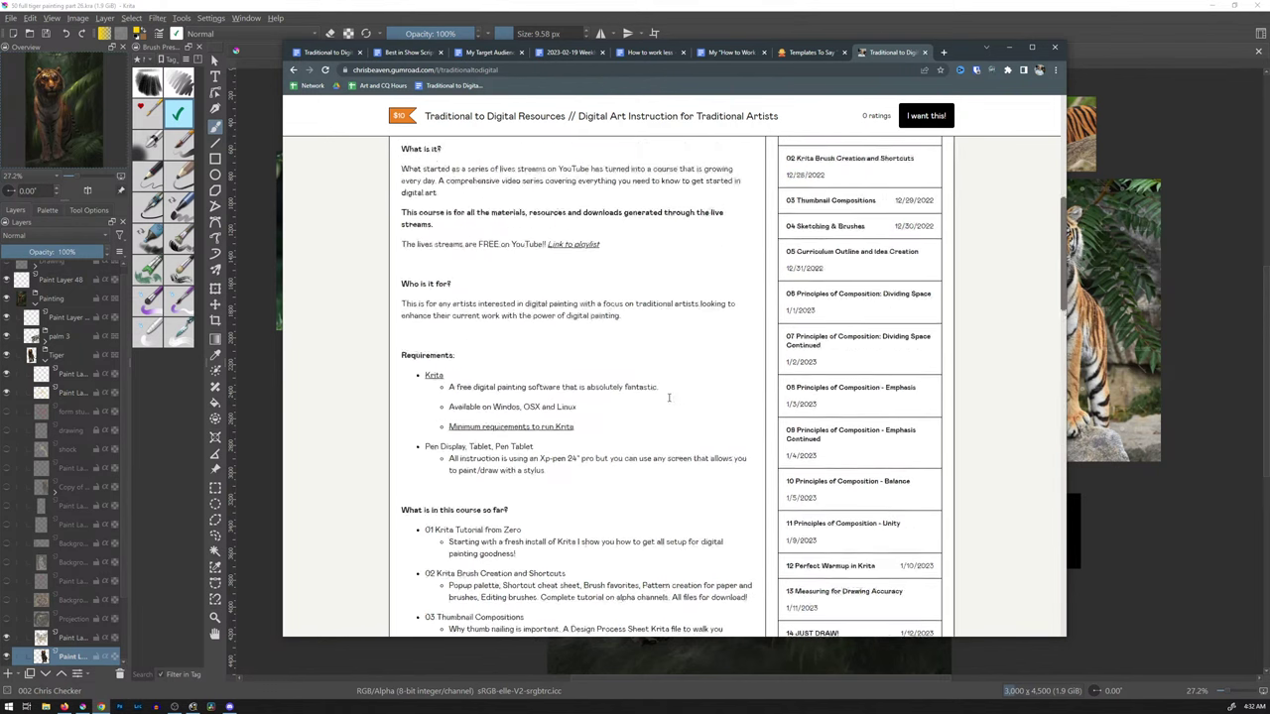
{"action": "scroll", "coordinate": [669, 398], "scroll_direction": "up", "scroll_amount": 5}
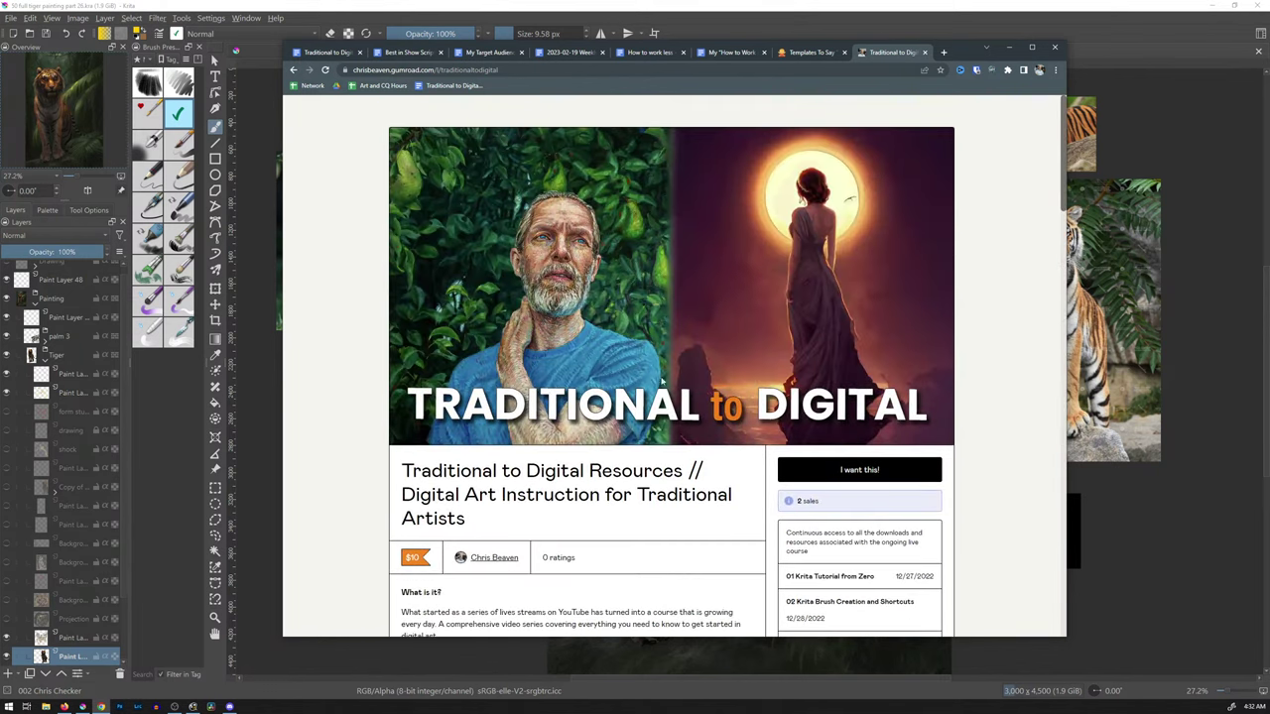
- Minimize the browser to reveal the tiger painting and show the deevad 23.01 brush tag
{"action": "left_click", "coordinate": [1007, 46]}
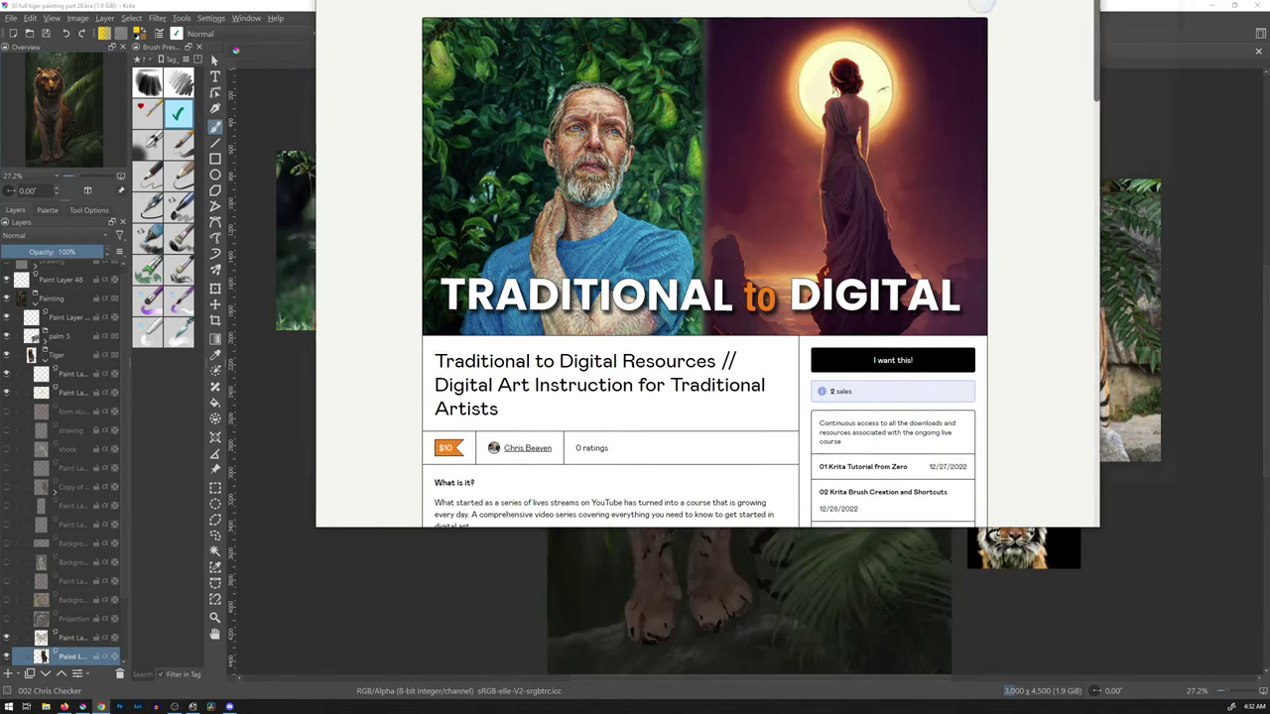
{"action": "key", "text": "alt+Tab"}
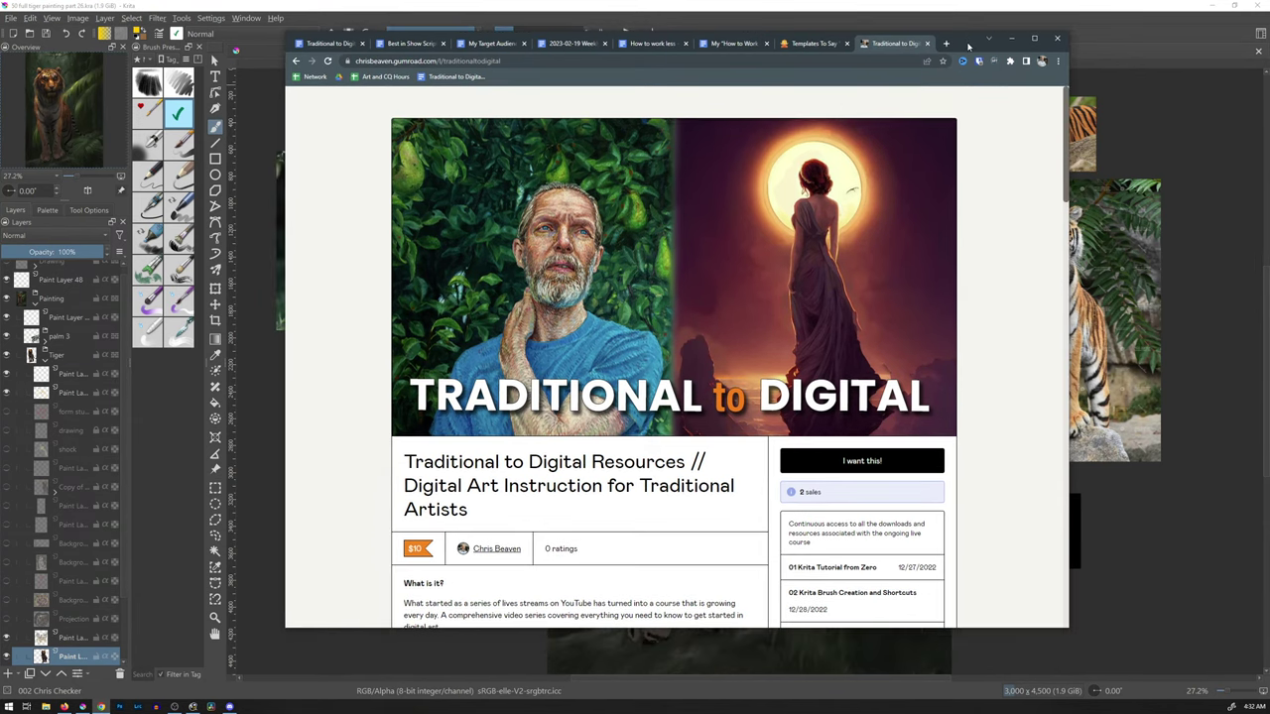
{"action": "left_click", "coordinate": [1002, 62]}
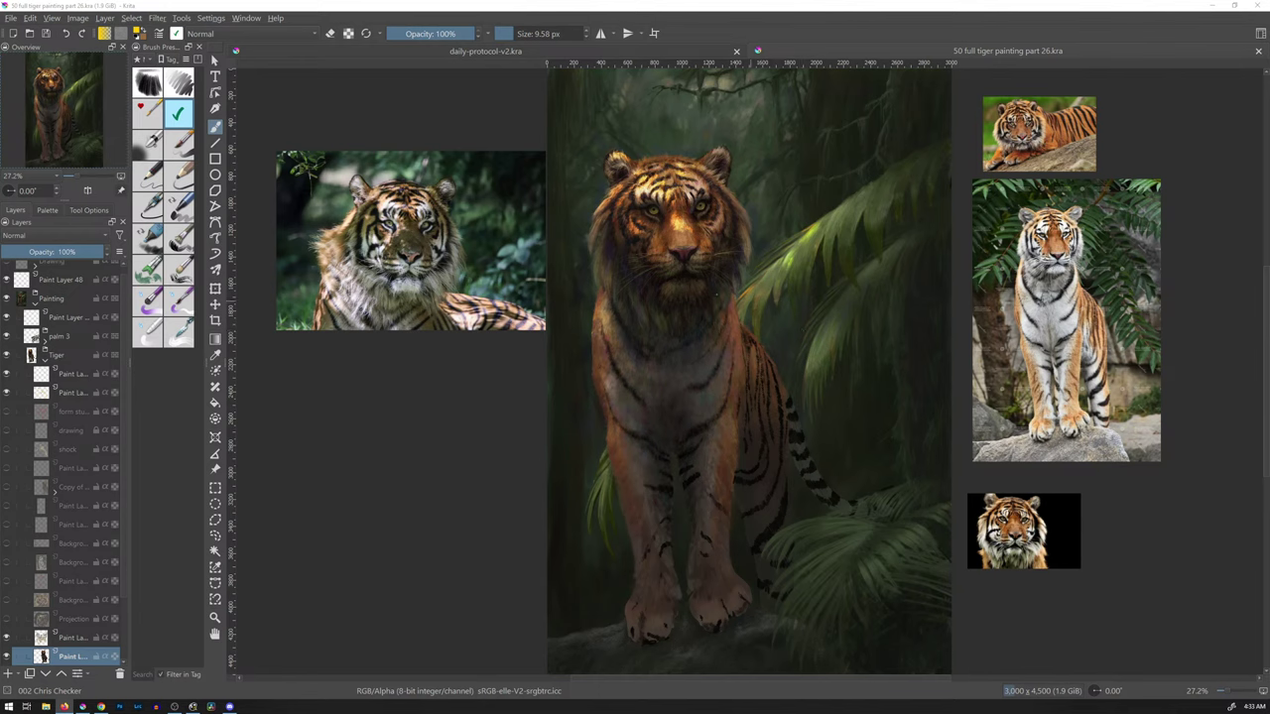
{"action": "left_click", "coordinate": [151, 59]}
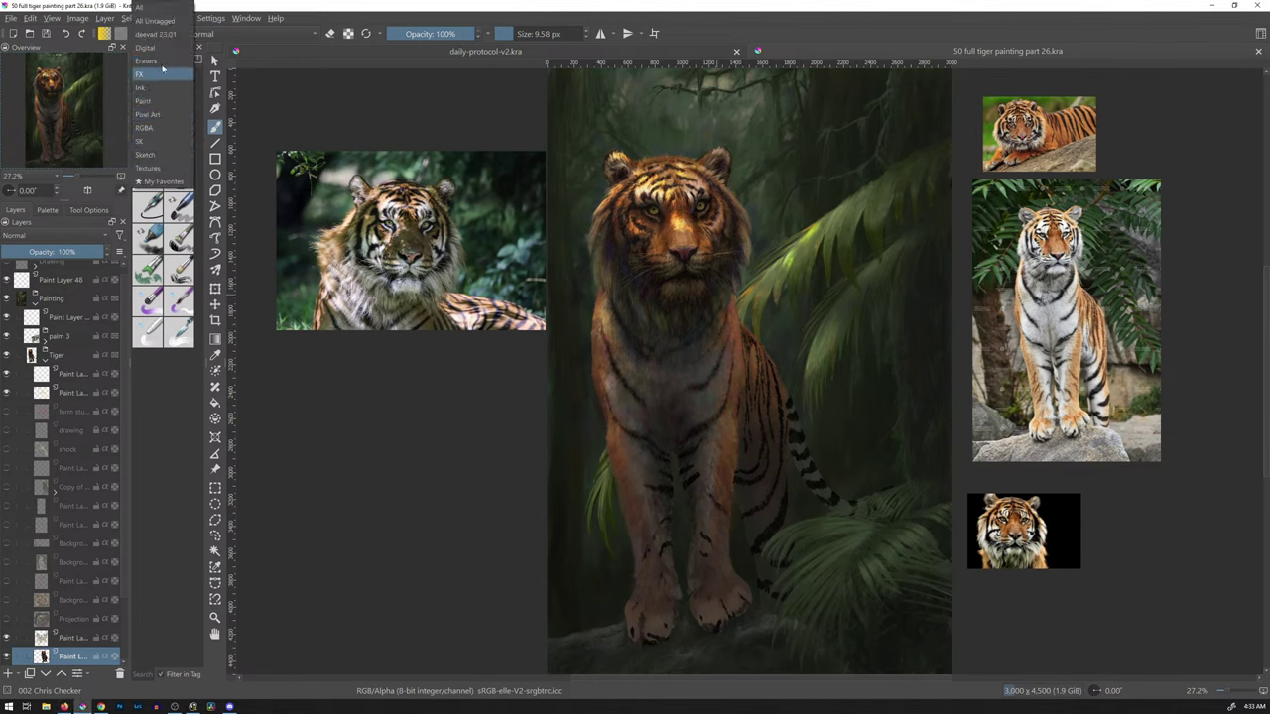
{"action": "left_click", "coordinate": [160, 34]}
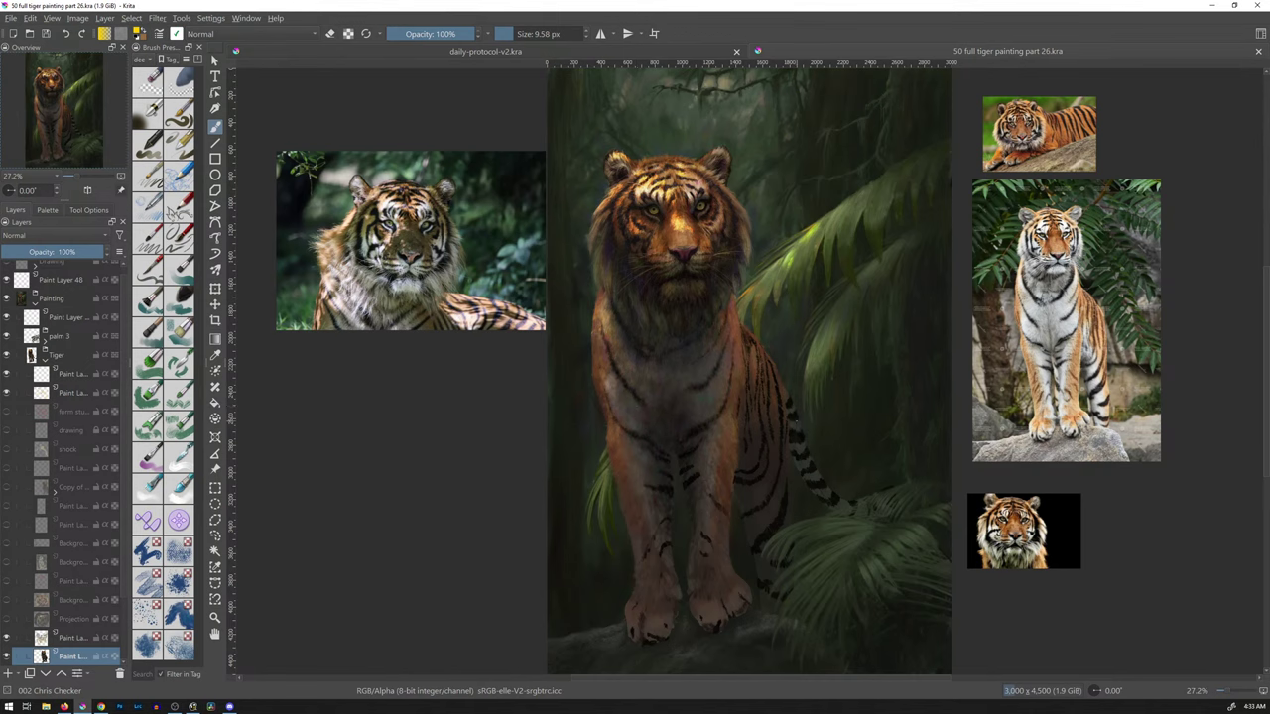
- Select the reclining tiger reference photo, then go back to the brush
{"action": "key", "text": "r"}
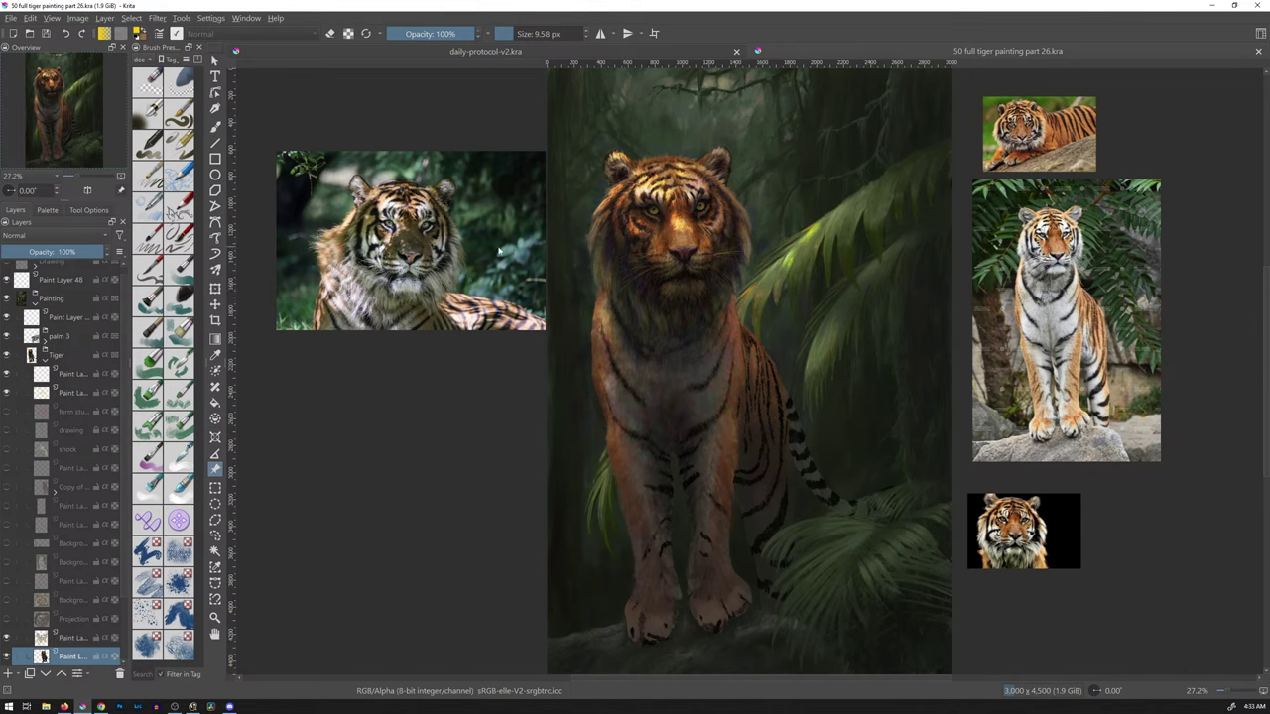
{"action": "left_click", "coordinate": [499, 252]}
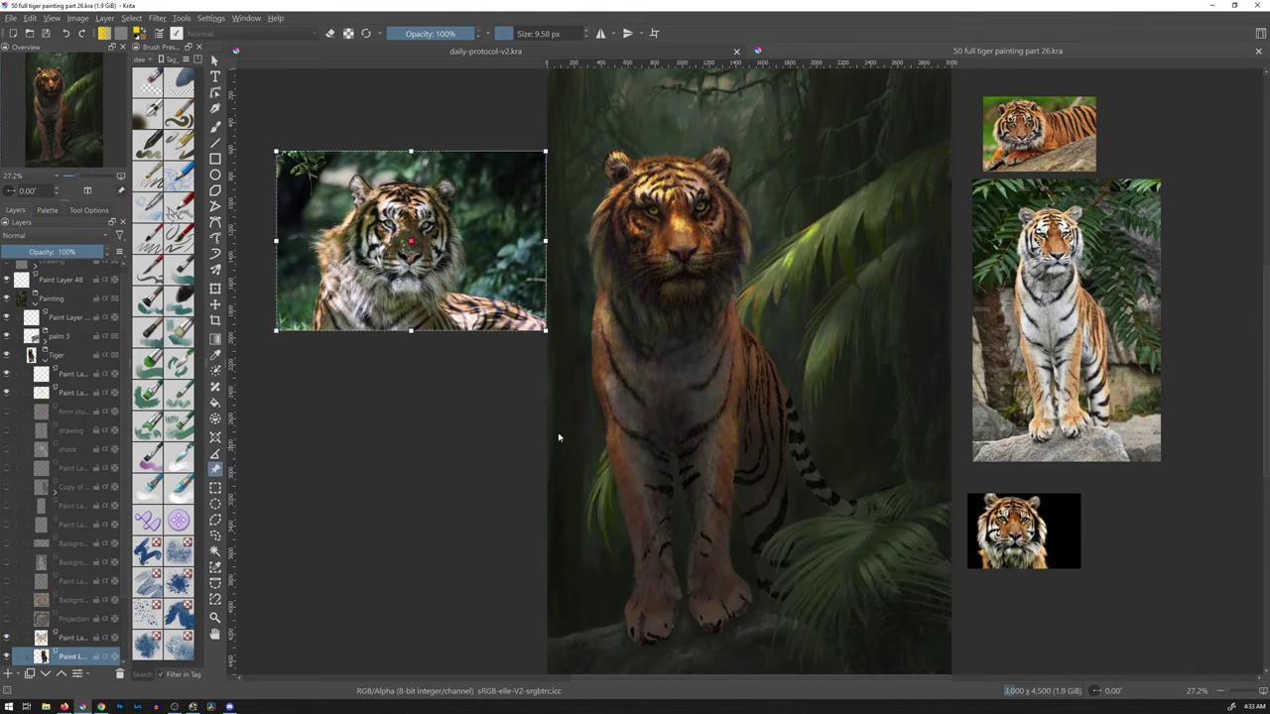
{"action": "key", "text": "b"}
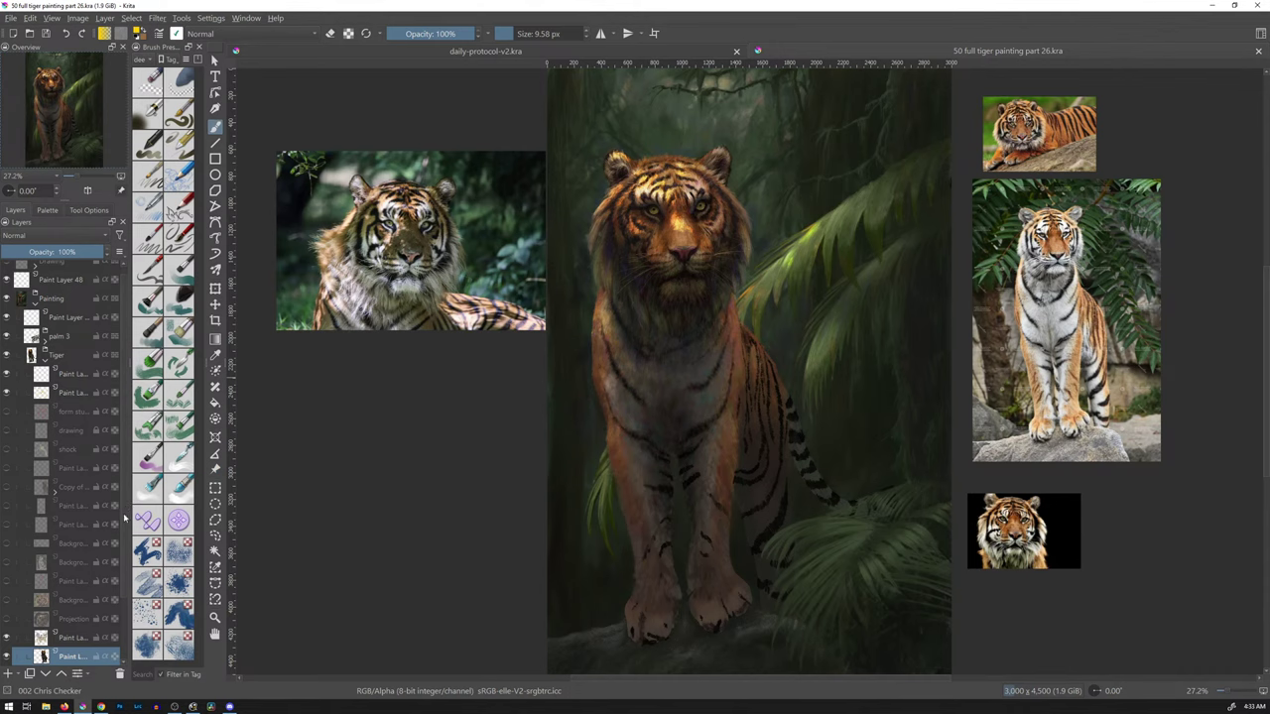
- Toggle Paint Layer 65 and the tiger layer below to compare, then choose the Textured Crease brush
{"action": "left_click_drag", "start_coordinate": [123, 523], "coordinate": [123, 573]}
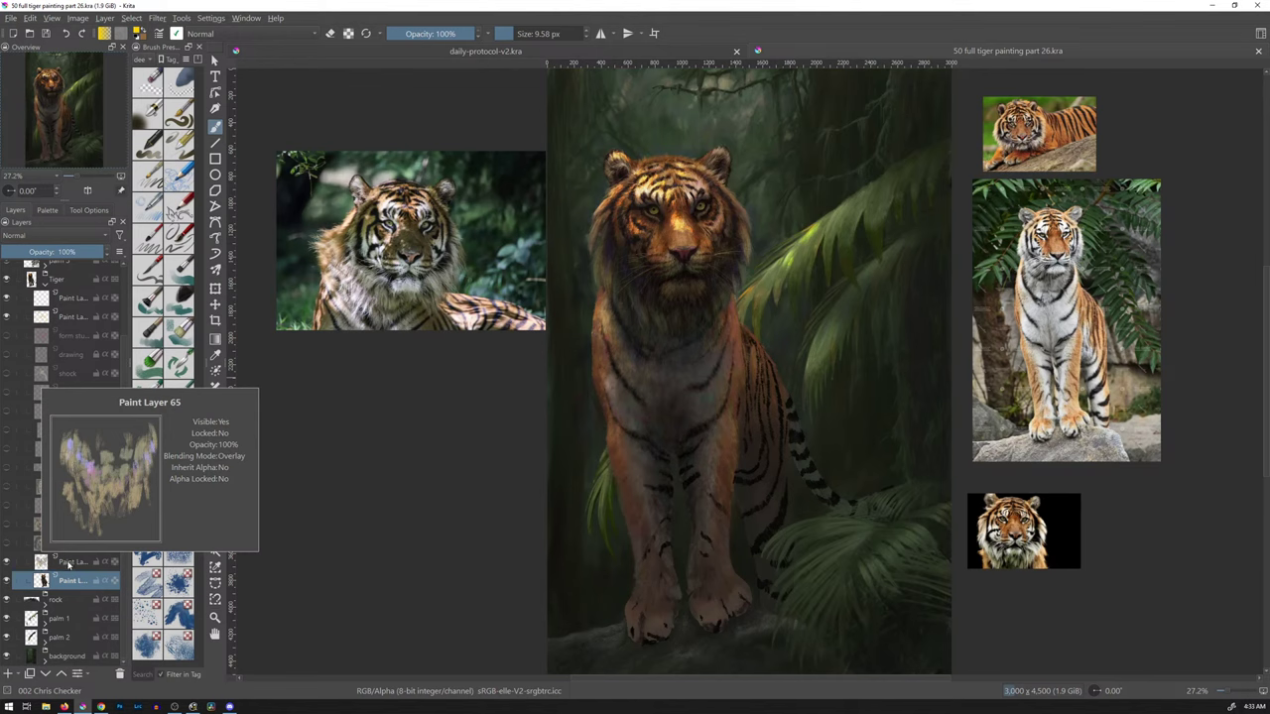
{"action": "left_click", "coordinate": [55, 565]}
{"action": "left_click", "coordinate": [7, 563]}
{"action": "left_click", "coordinate": [7, 565]}
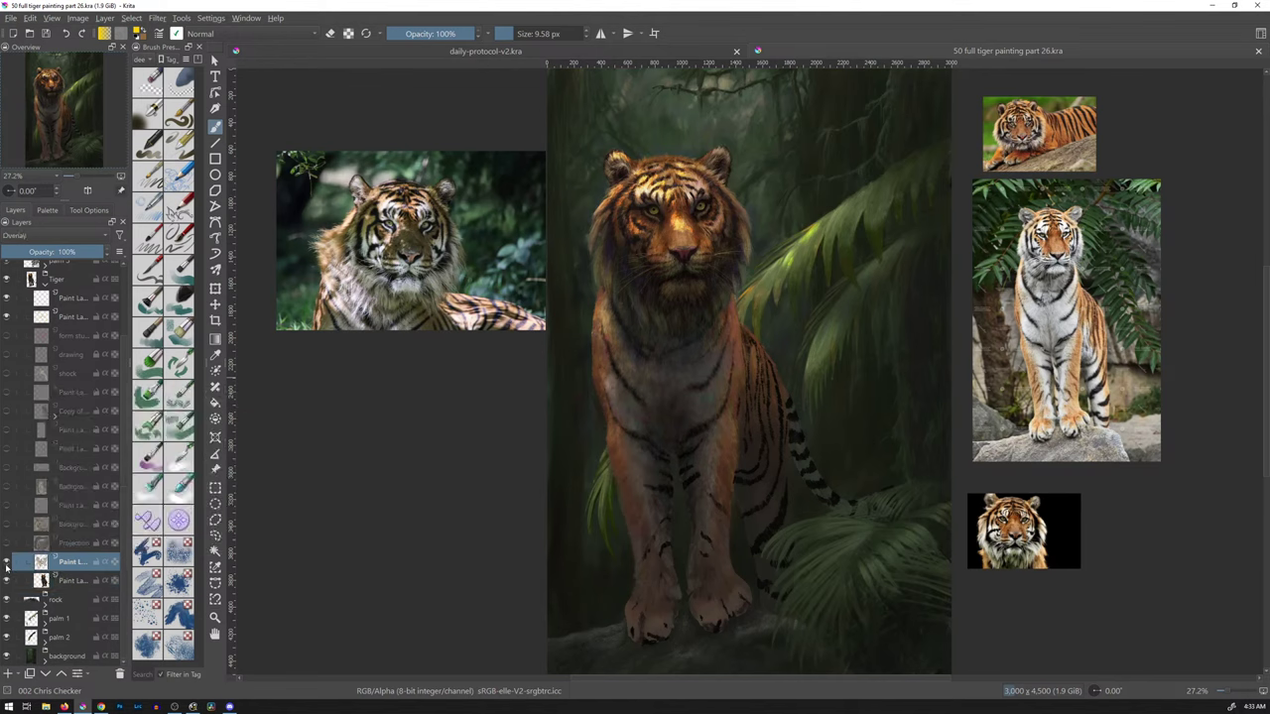
{"action": "left_click", "coordinate": [65, 584]}
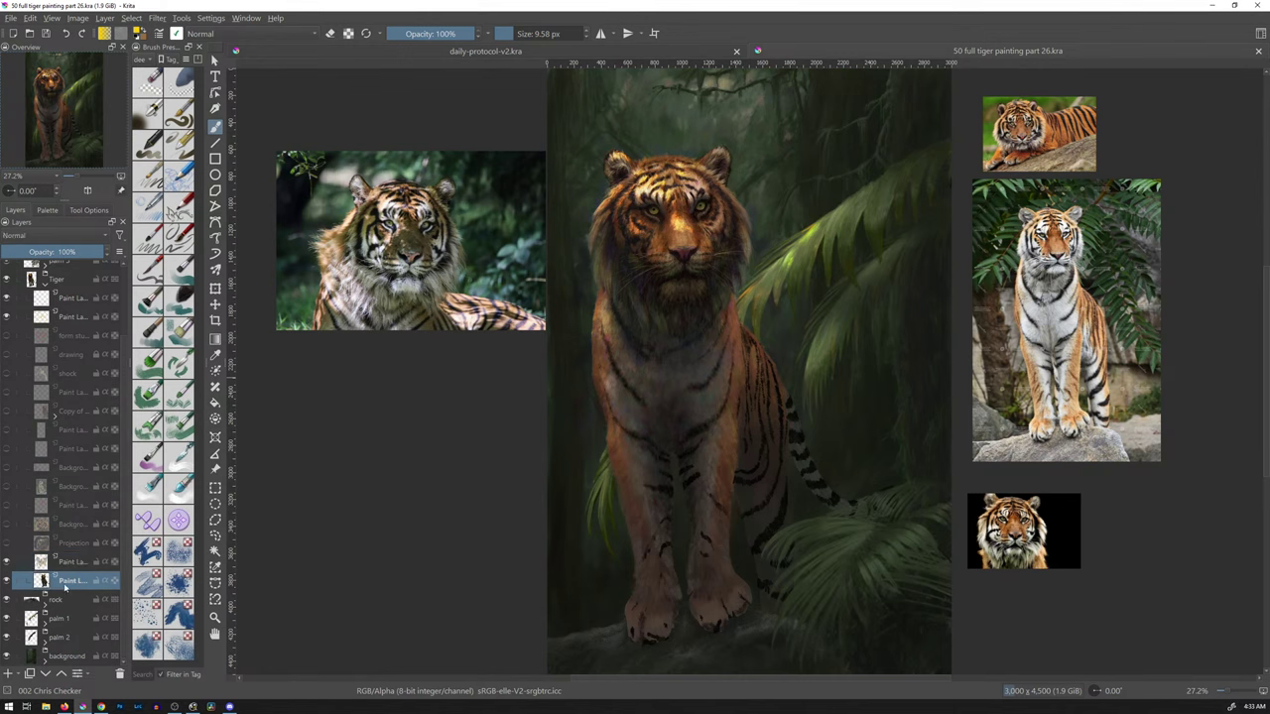
{"action": "left_click", "coordinate": [7, 583]}
{"action": "left_click", "coordinate": [7, 585]}
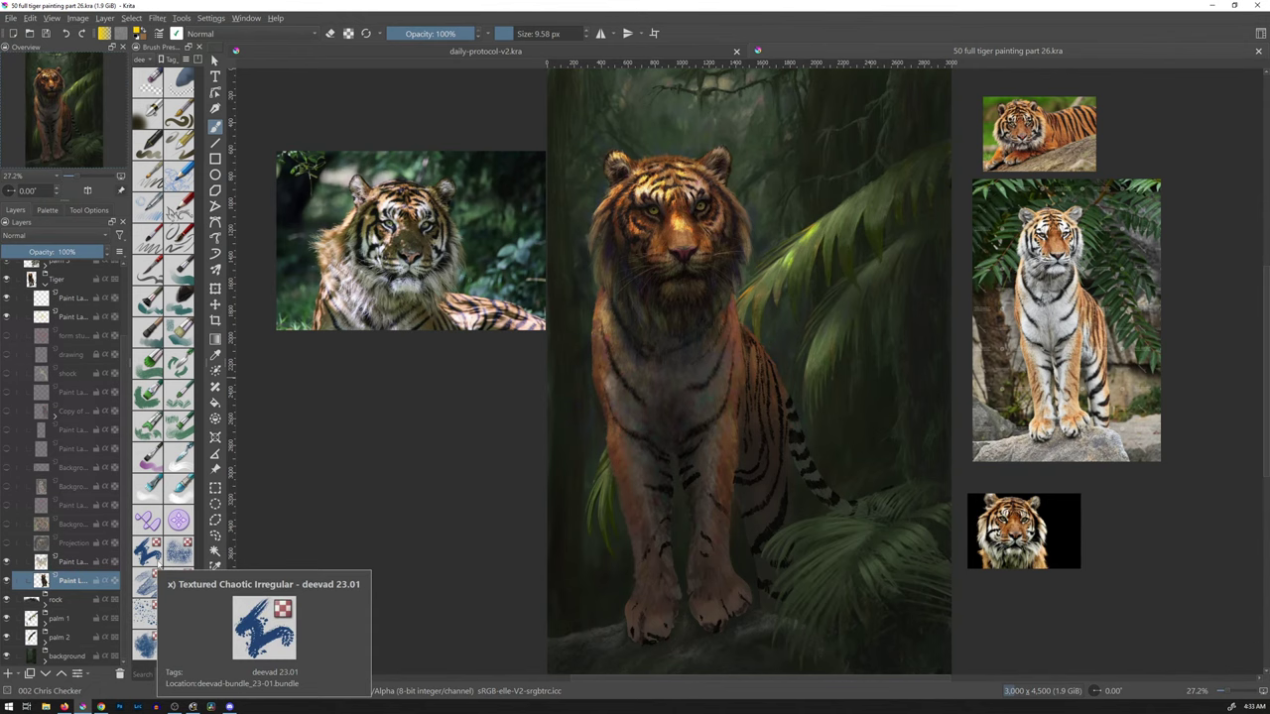
{"action": "left_click", "coordinate": [151, 429]}
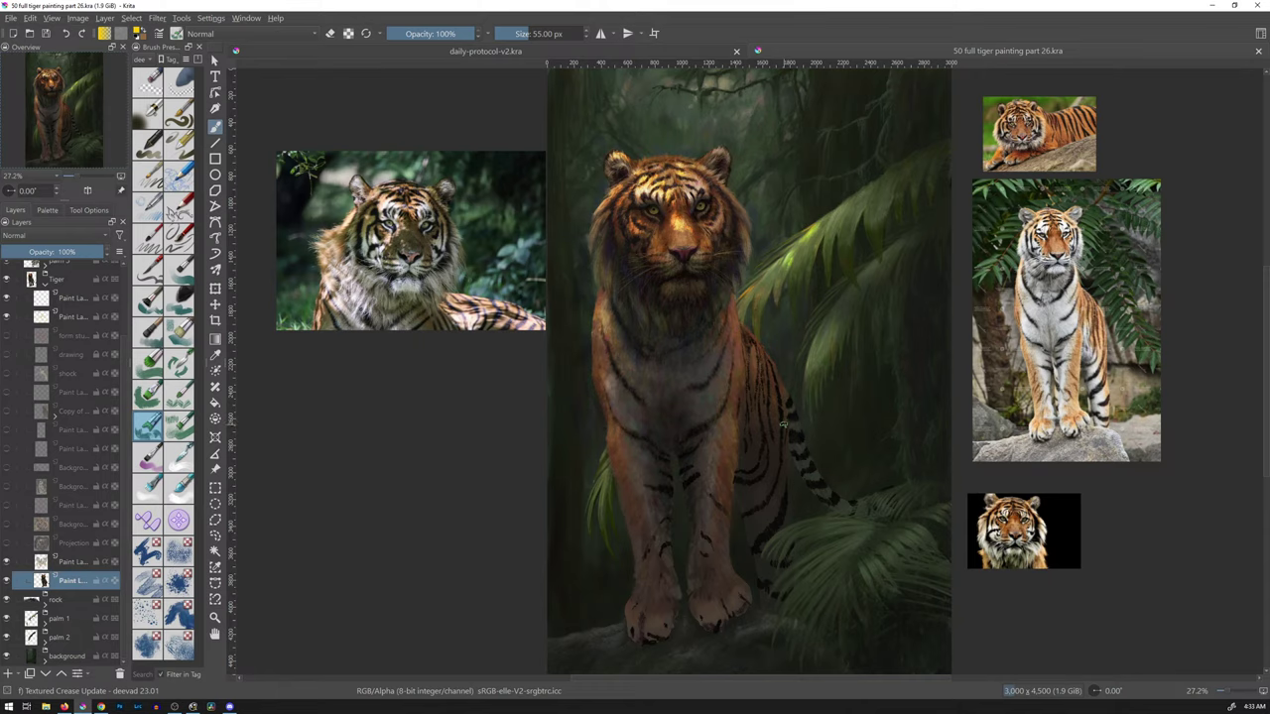
{"action": "scroll", "coordinate": [781, 422], "scroll_direction": "up", "scroll_amount": 5}
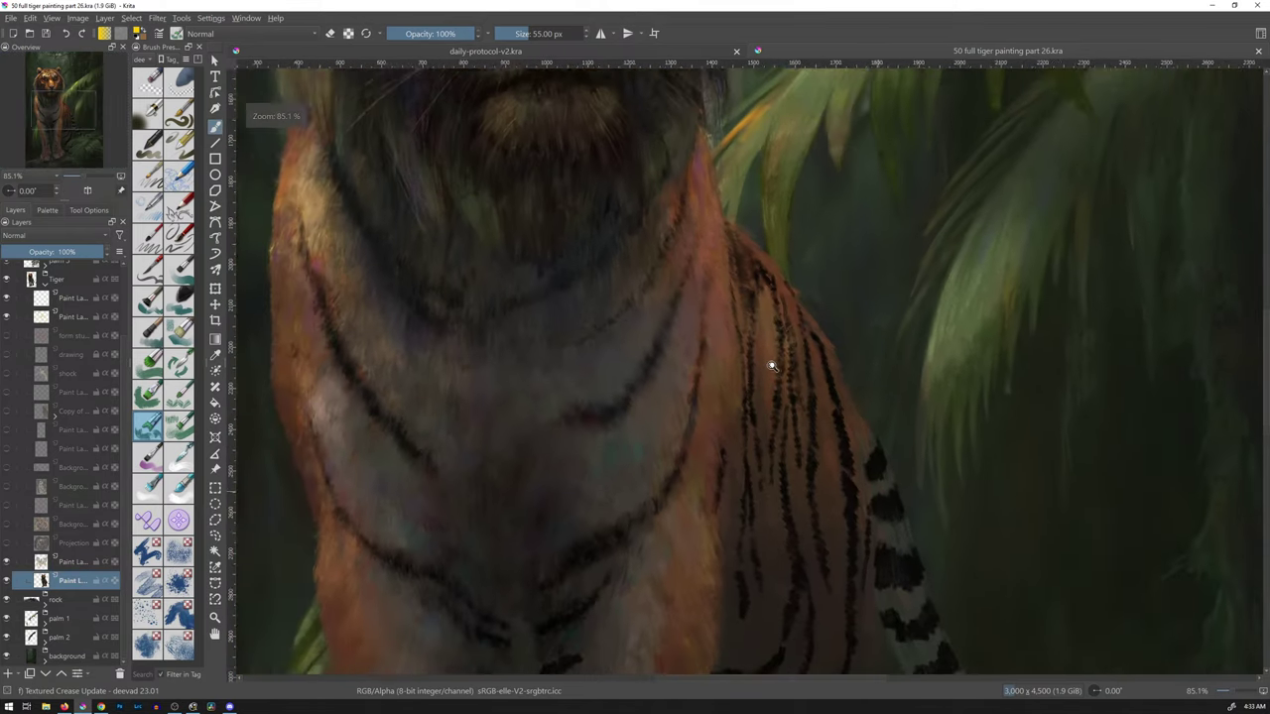
{"action": "scroll", "coordinate": [772, 387], "scroll_direction": "down", "scroll_amount": 2}
{"action": "left_click_drag", "start_coordinate": [770, 413], "coordinate": [810, 288]}
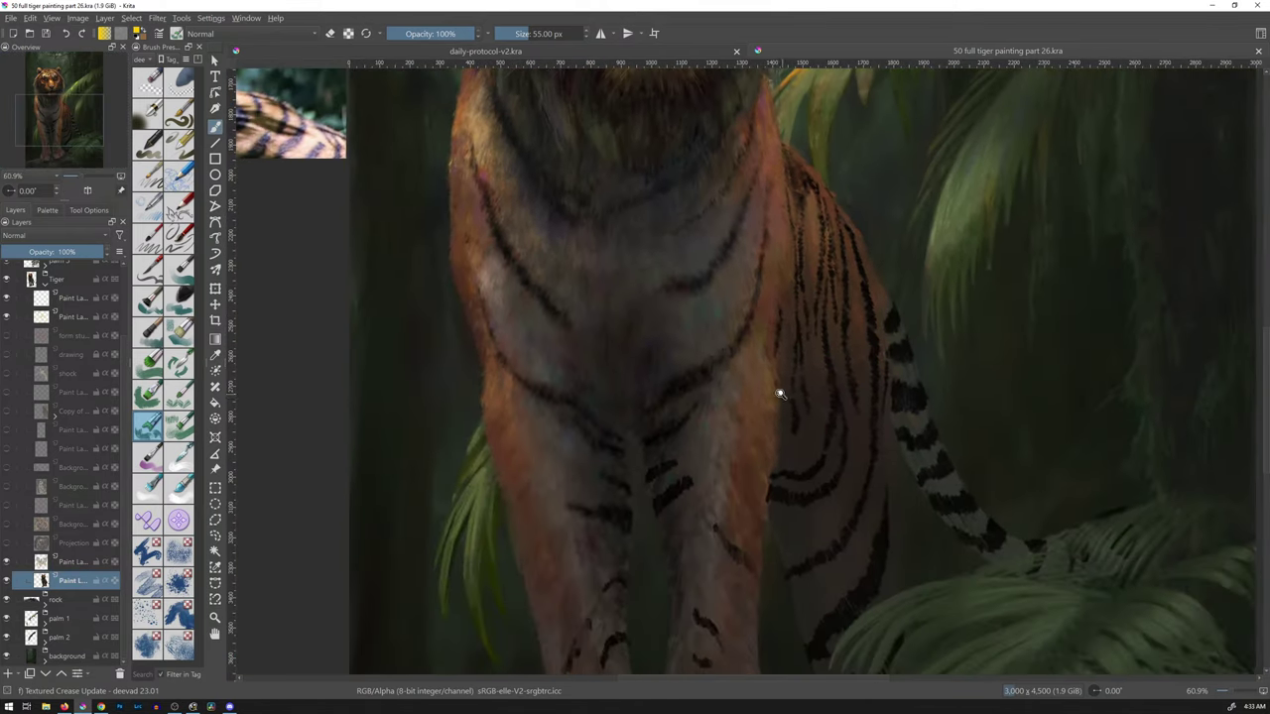
{"action": "scroll", "coordinate": [789, 367], "scroll_direction": "up", "scroll_amount": 3}
{"action": "left_click_drag", "start_coordinate": [796, 347], "coordinate": [936, 235]}
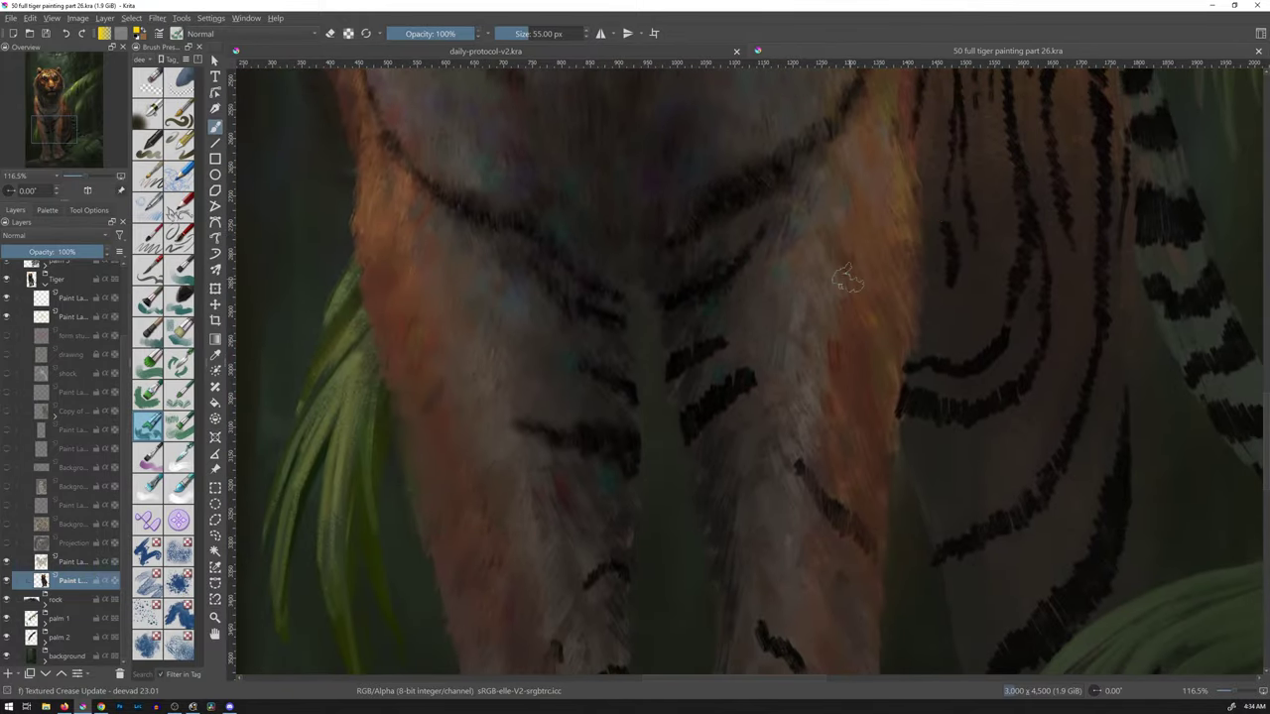
{"action": "left_click_drag", "start_coordinate": [816, 300], "coordinate": [812, 294]}
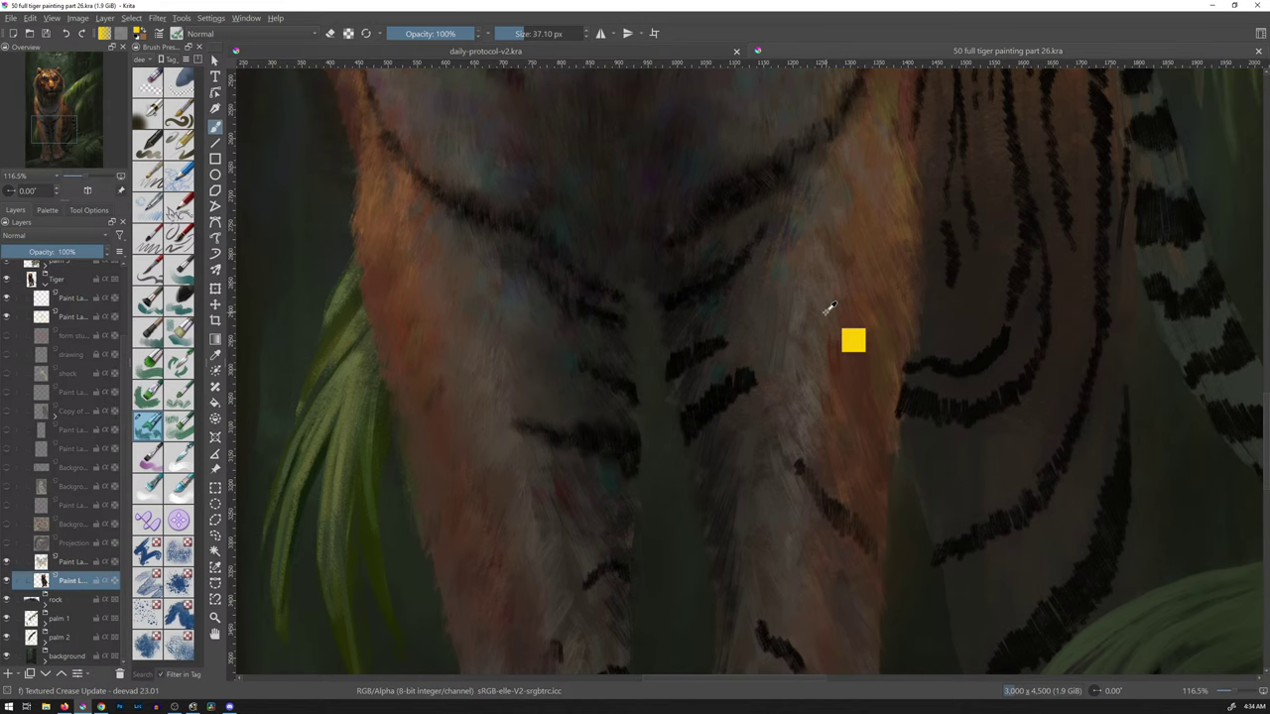
{"action": "scroll", "coordinate": [809, 349], "scroll_direction": "down", "scroll_amount": 4}
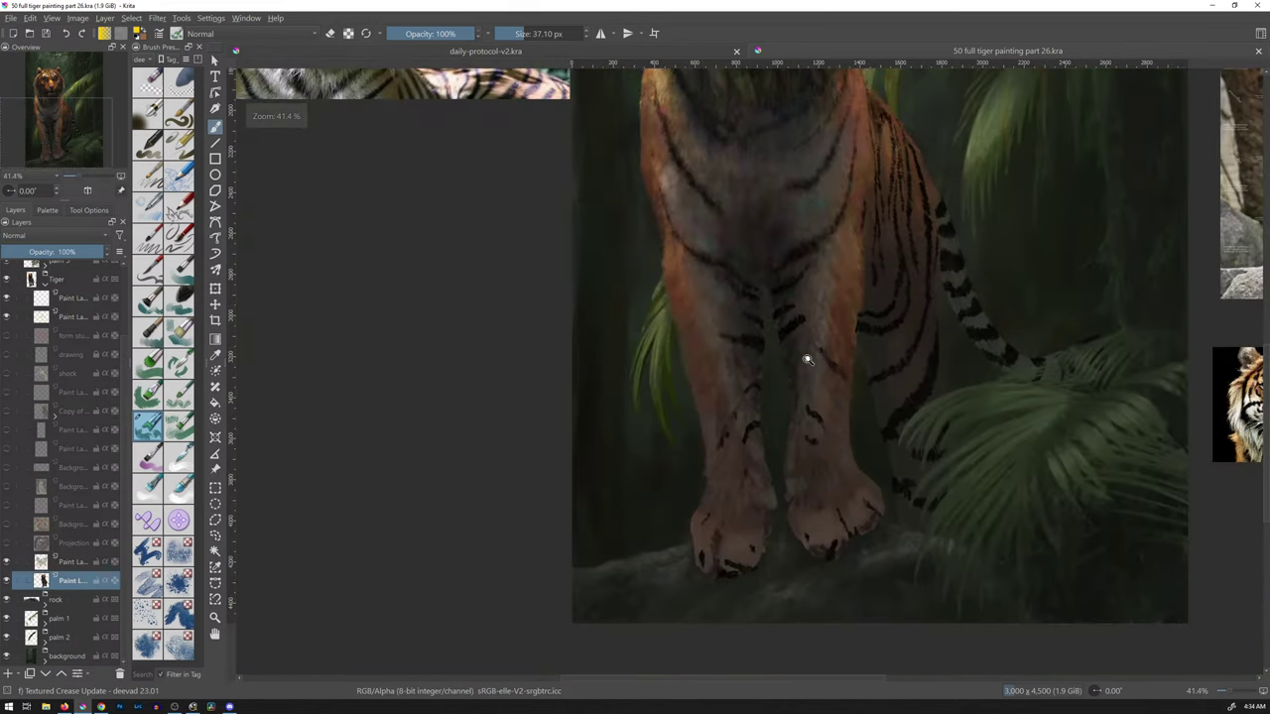
{"action": "scroll", "coordinate": [809, 359], "scroll_direction": "up", "scroll_amount": 5}
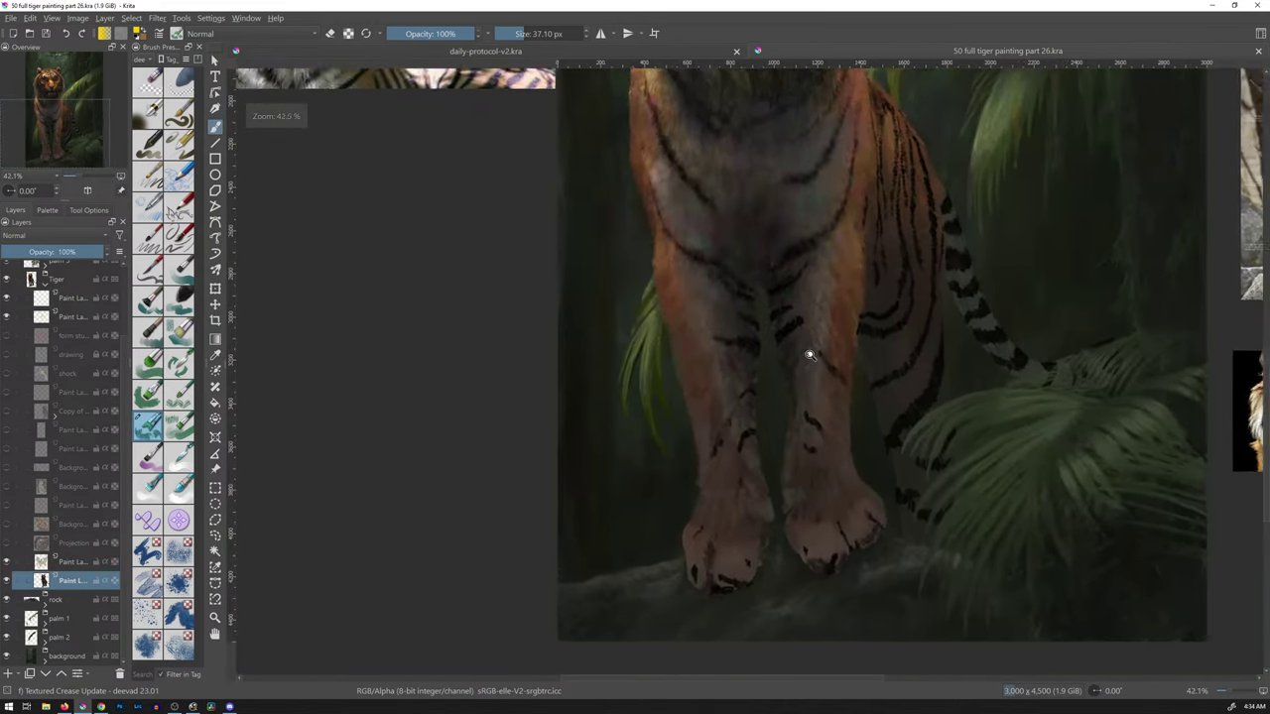
{"action": "scroll", "coordinate": [838, 293], "scroll_direction": "down", "scroll_amount": 2}
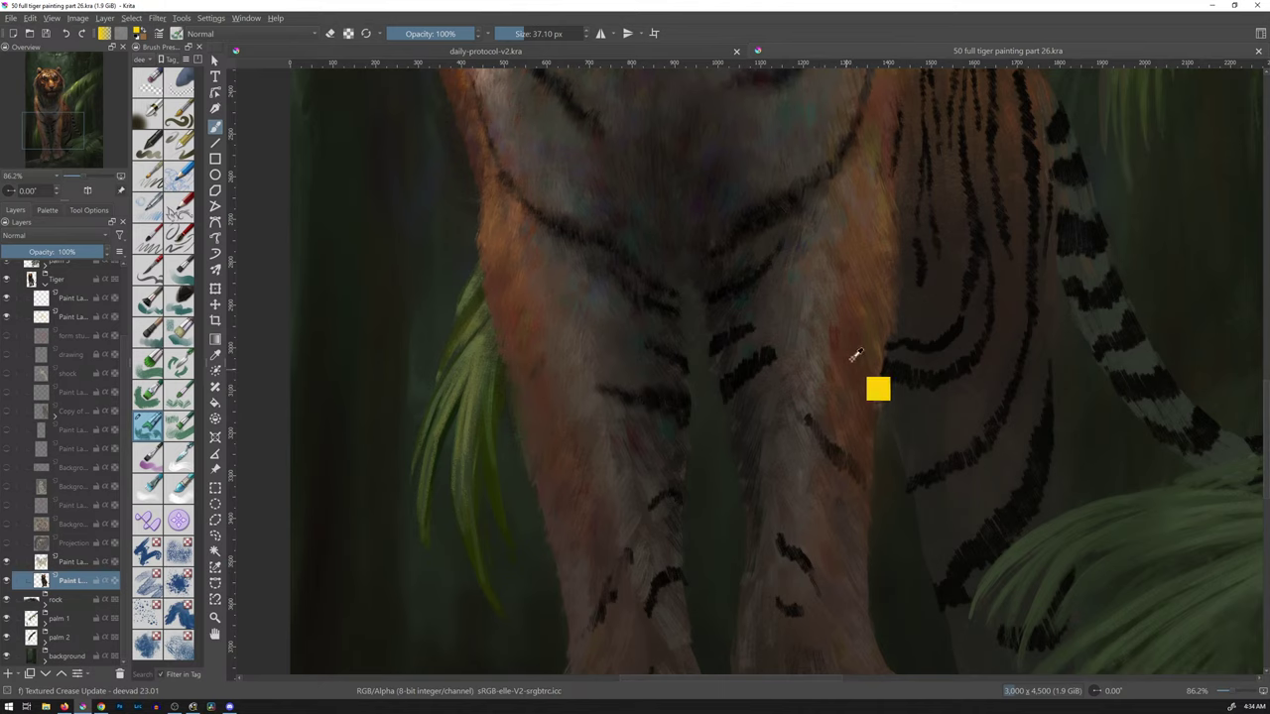
{"action": "scroll", "coordinate": [855, 355], "scroll_direction": "down", "scroll_amount": 4}
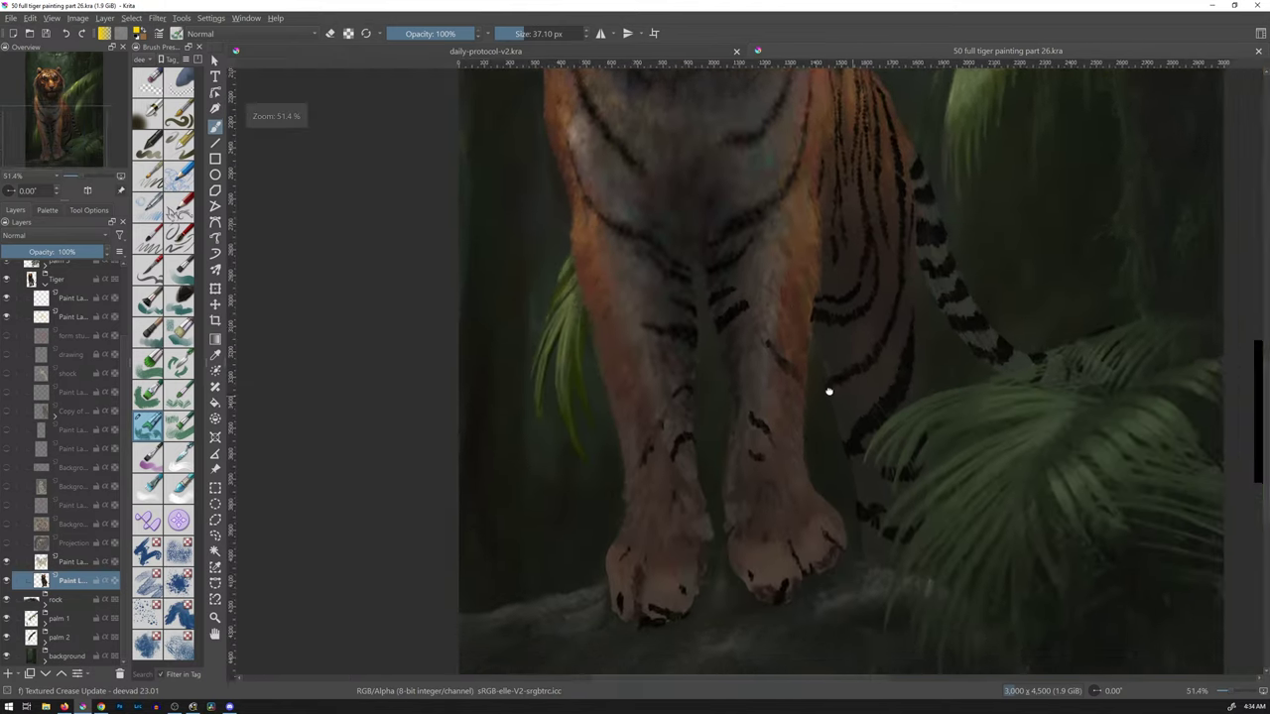
{"action": "left_click_drag", "start_coordinate": [828, 392], "coordinate": [745, 439]}
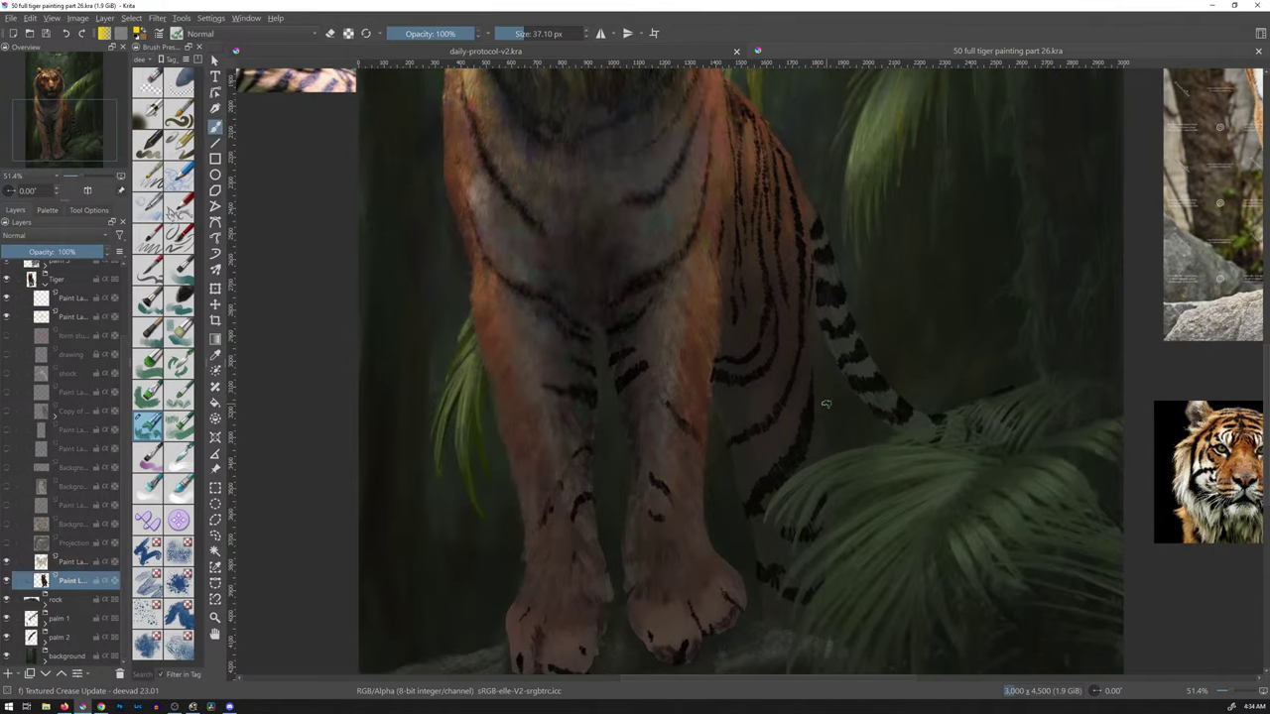
- Move the standing-tiger reference photo beside the painted legs and zoom the view to the paws
{"action": "key", "text": "shift+r"}
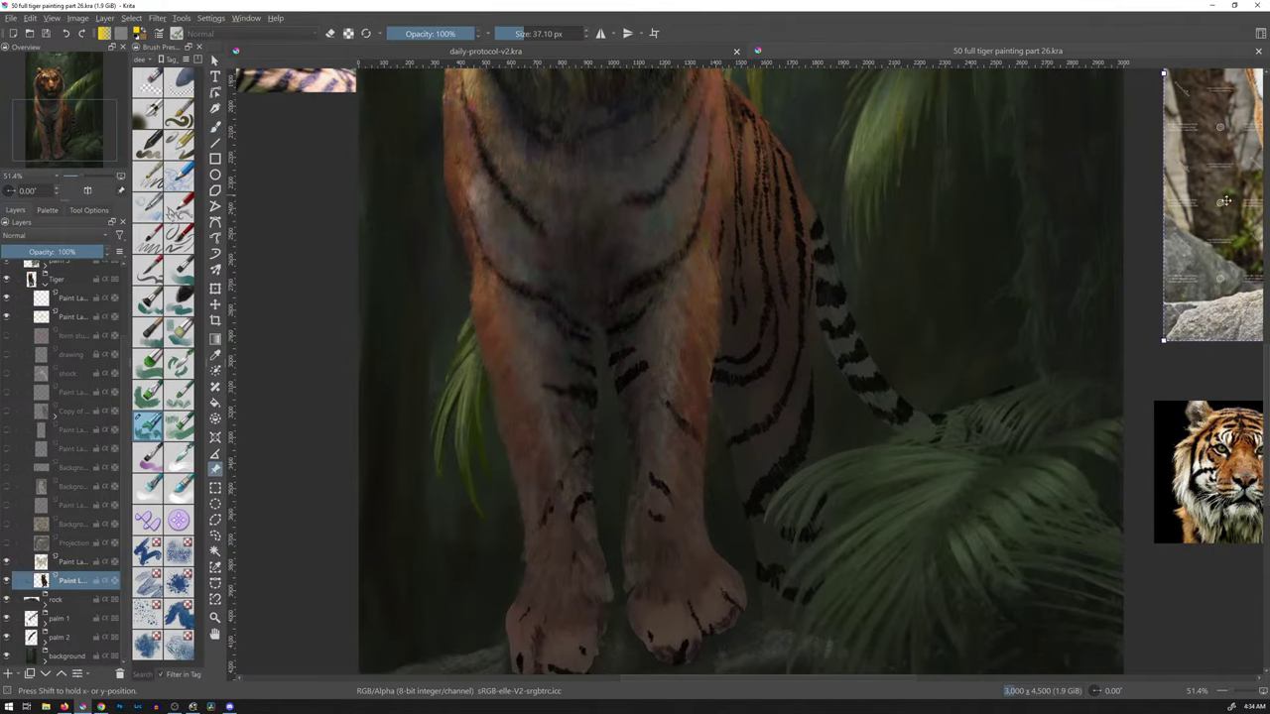
{"action": "left_click_drag", "start_coordinate": [1224, 201], "coordinate": [898, 527]}
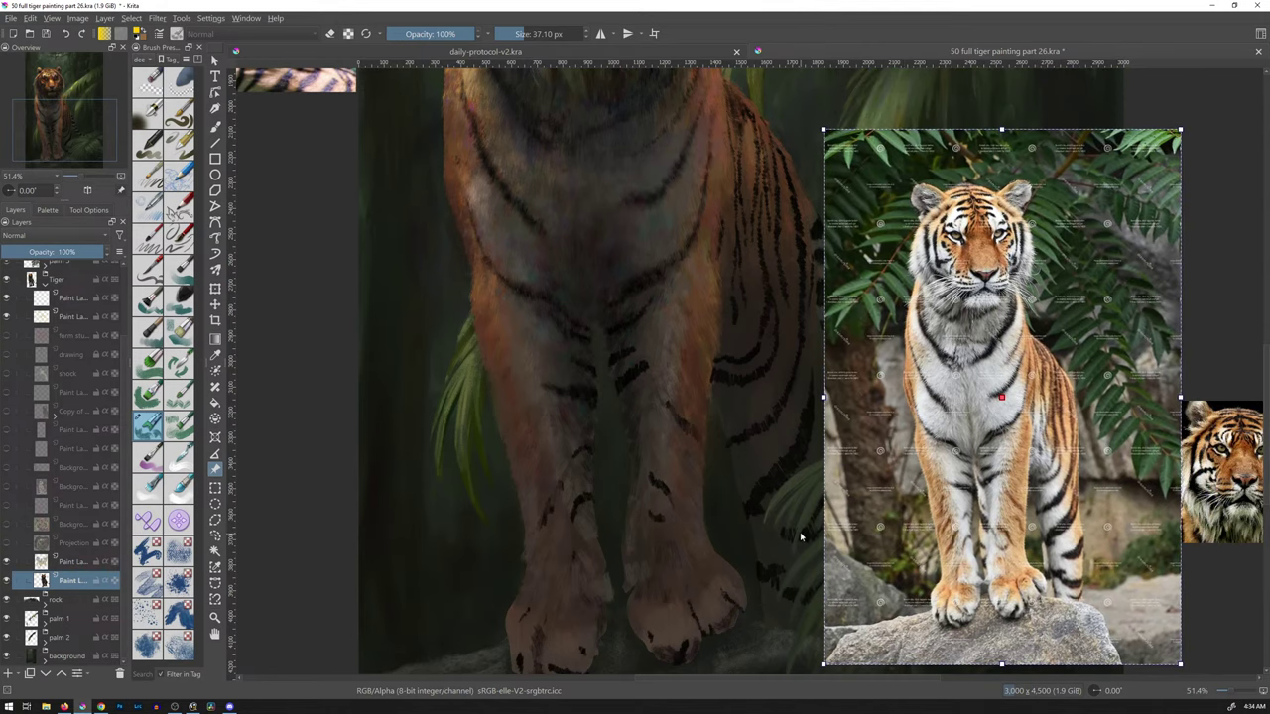
{"action": "key", "text": "b"}
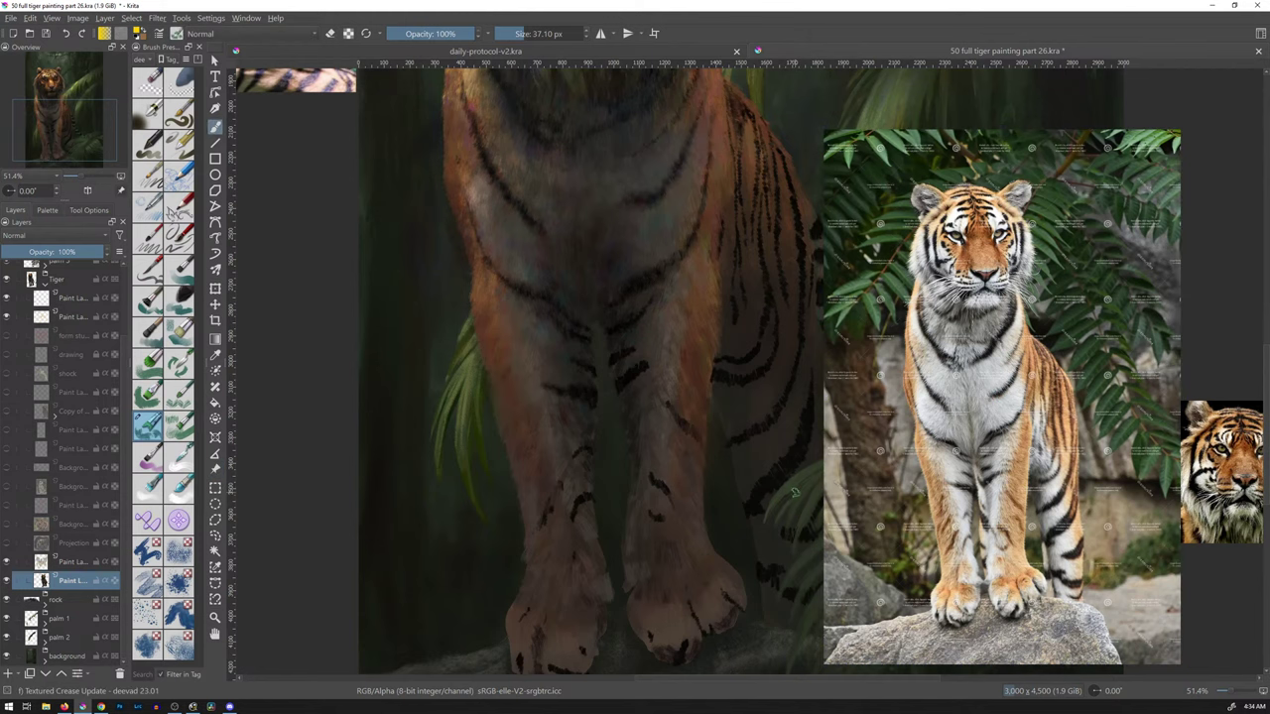
{"action": "scroll", "coordinate": [765, 493], "scroll_direction": "up", "scroll_amount": 1}
{"action": "scroll", "coordinate": [765, 493], "scroll_direction": "up", "scroll_amount": 3}
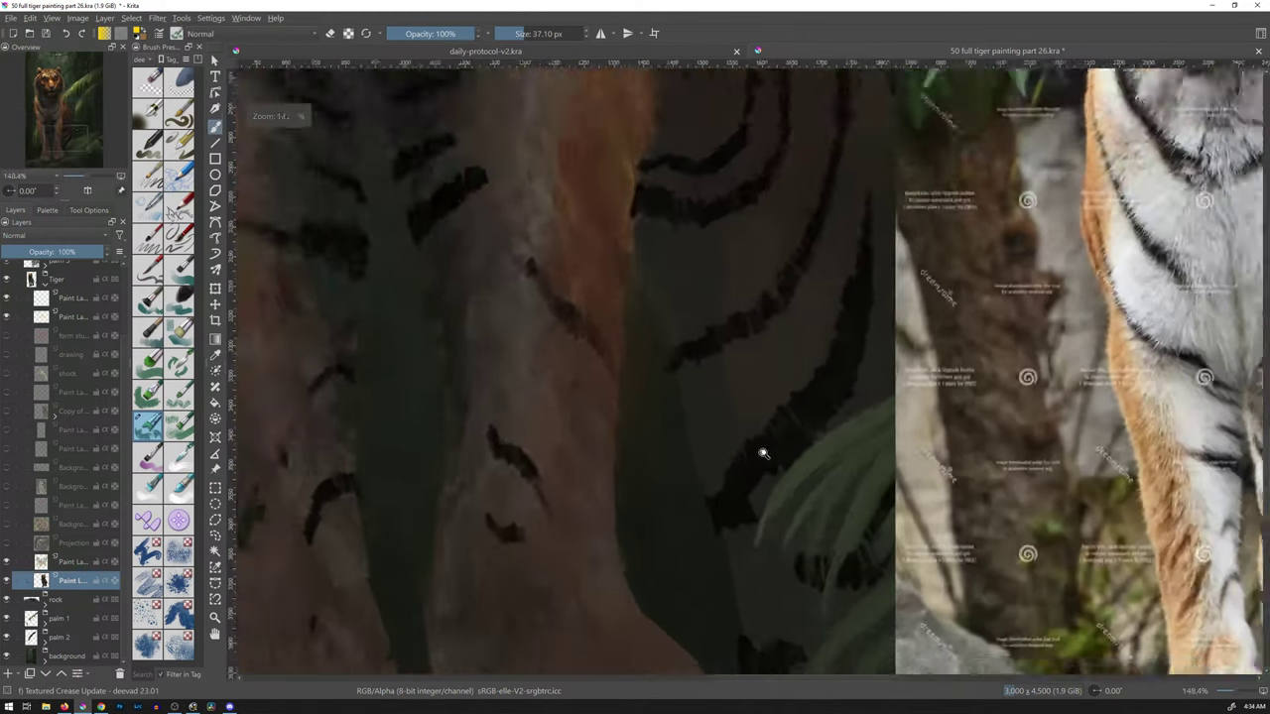
{"action": "scroll", "coordinate": [760, 453], "scroll_direction": "down", "scroll_amount": 2}
{"action": "scroll", "coordinate": [759, 397], "scroll_direction": "up", "scroll_amount": 1}
{"action": "left_click_drag", "start_coordinate": [759, 388], "coordinate": [771, 295]}
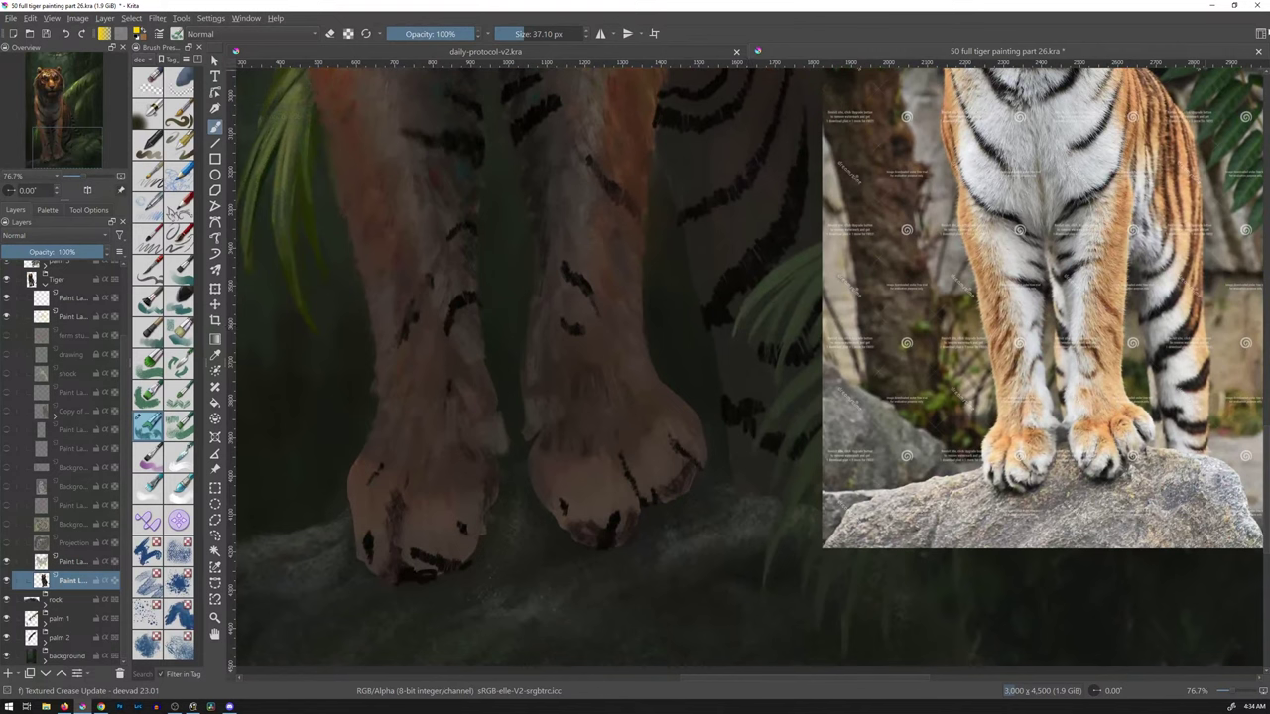
{"action": "left_click", "coordinate": [1259, 33]}
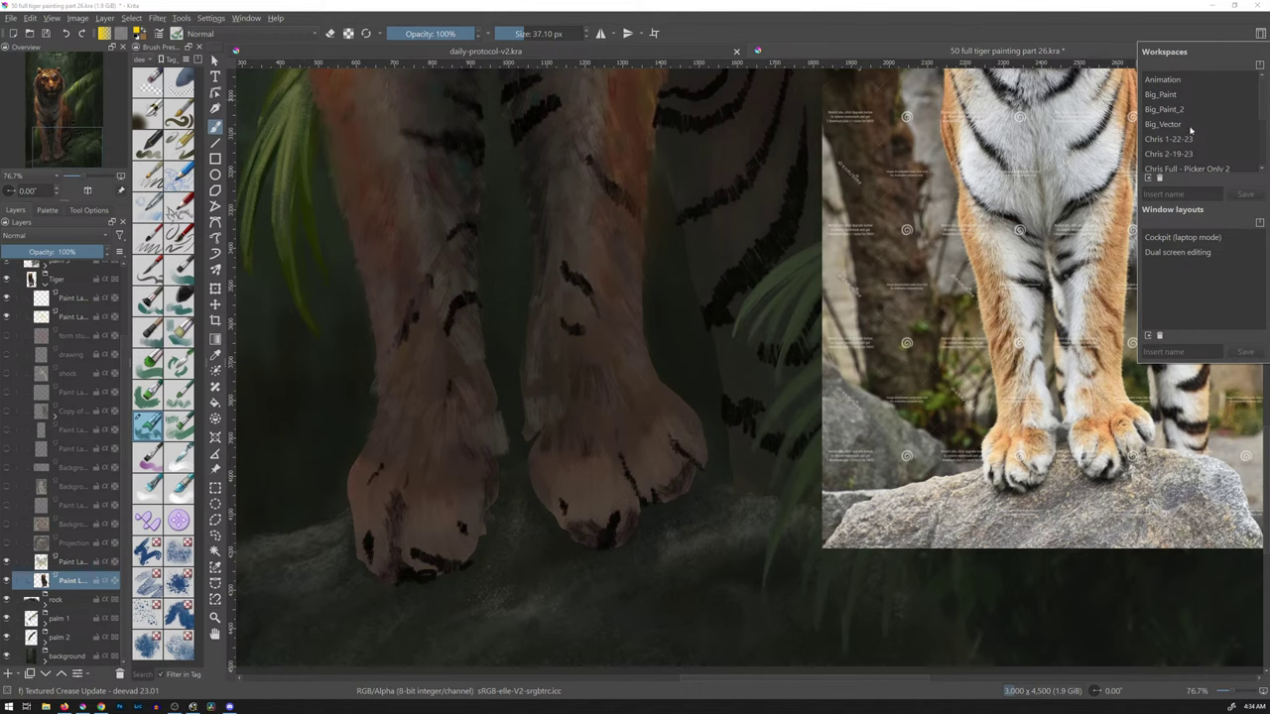
- Apply the saved colour-picking workspace from the Workspaces list
{"action": "left_click", "coordinate": [749, 319]}
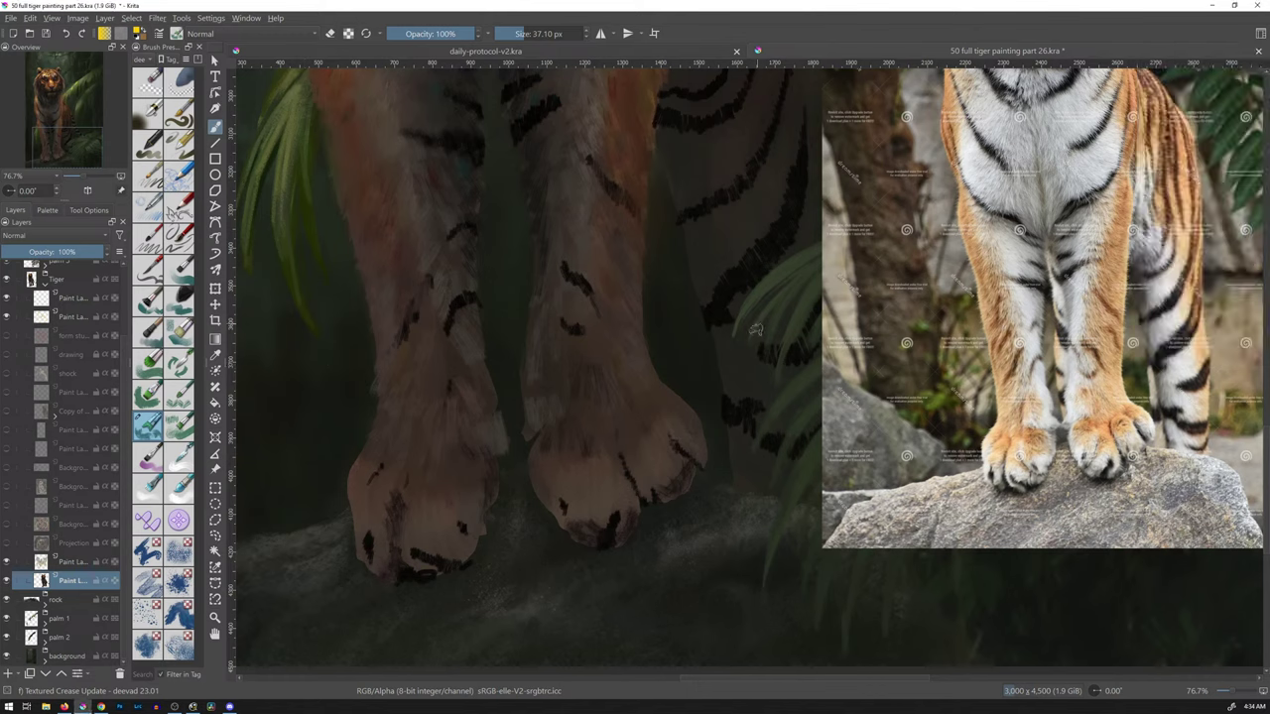
{"action": "right_click", "coordinate": [734, 344]}
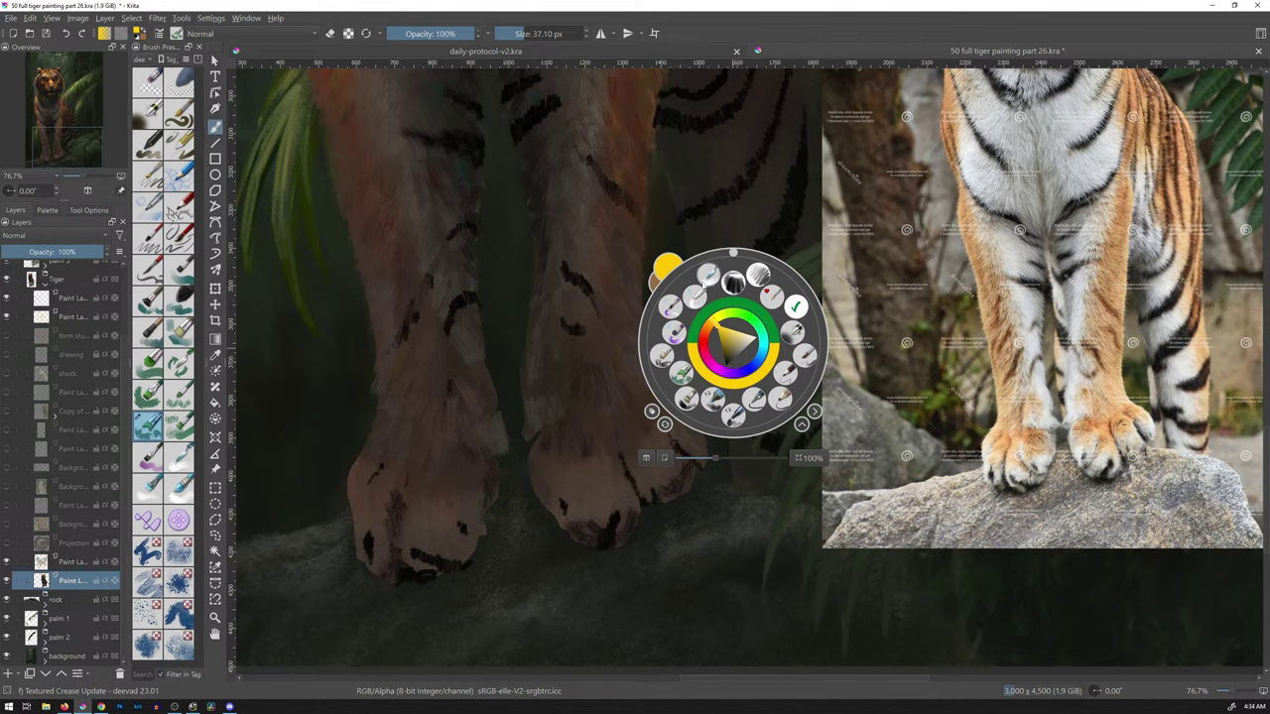
{"action": "right_click", "coordinate": [754, 202]}
{"action": "left_click", "coordinate": [1260, 32]}
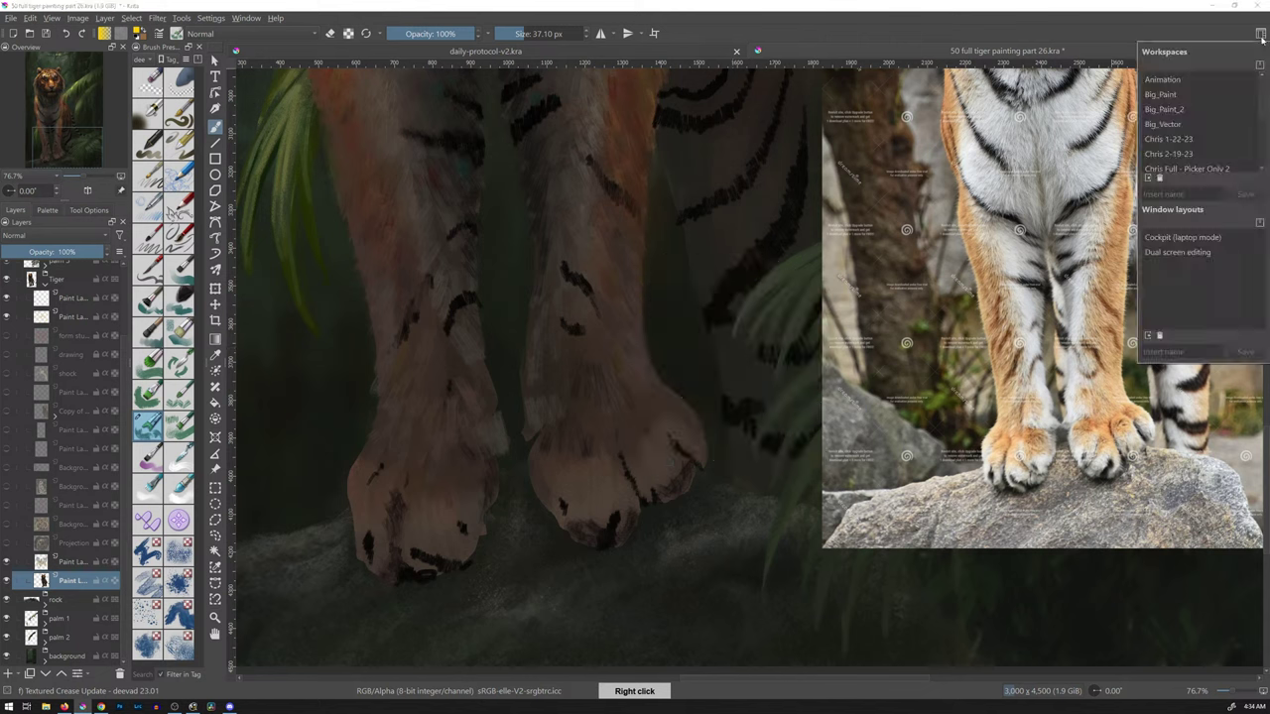
{"action": "left_click", "coordinate": [1190, 169]}
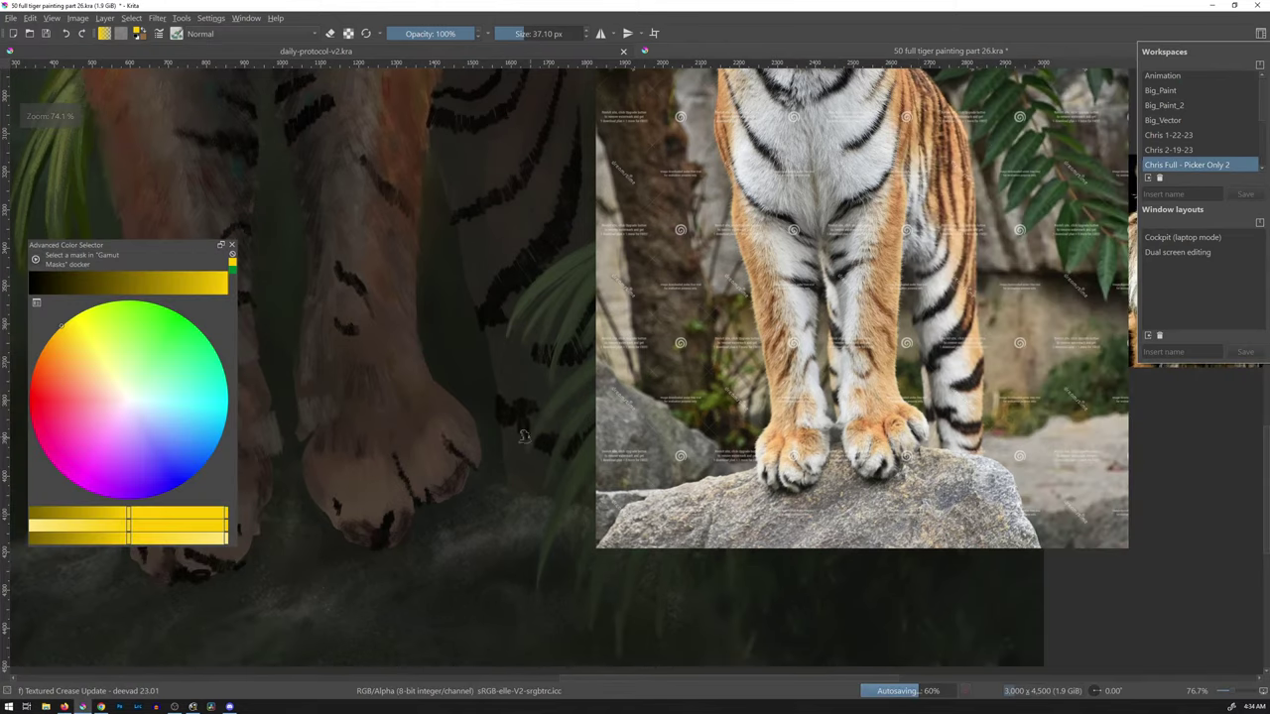
{"action": "left_click", "coordinate": [545, 398]}
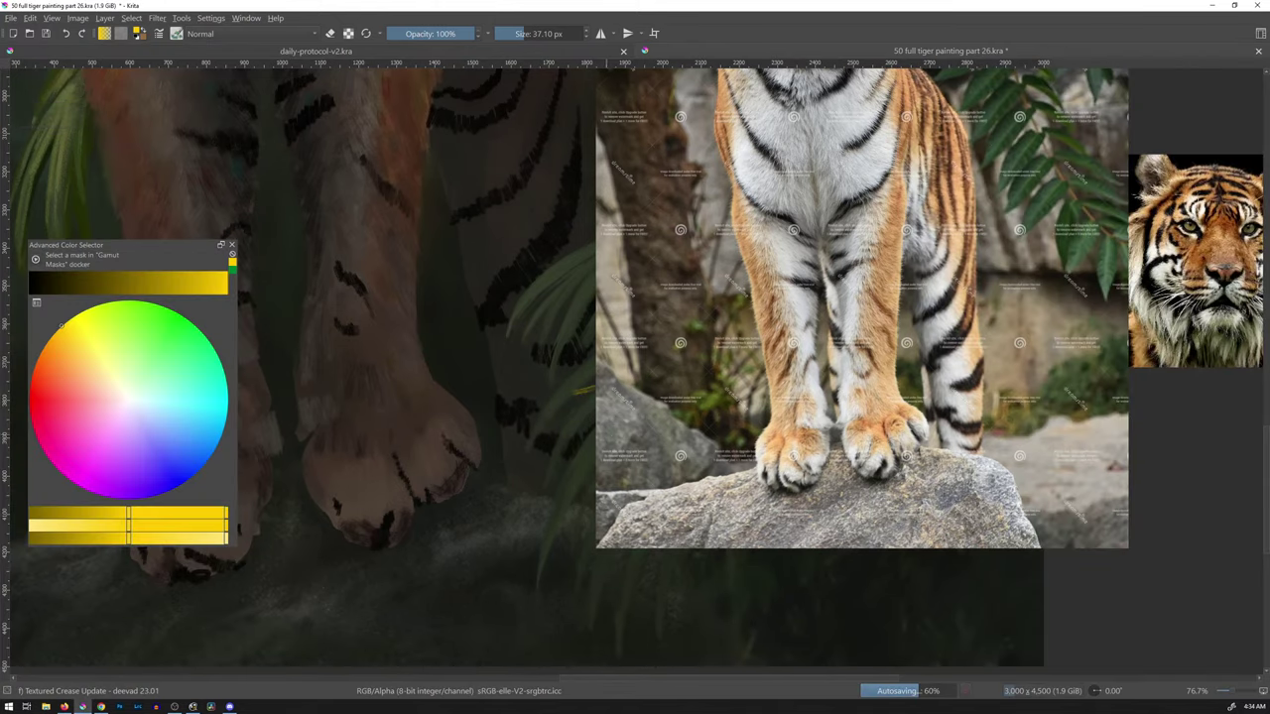
- Frame the paws next to the reference photo and sample the orange skin tone from the paw
{"action": "mouse_move", "coordinate": [564, 416]}
{"action": "left_mouse_down"}
{"action": "mouse_move", "coordinate": [725, 392]}
{"action": "mouse_move", "coordinate": [824, 406]}
{"action": "mouse_move", "coordinate": [806, 463]}
{"action": "left_mouse_up"}
{"action": "scroll", "coordinate": [731, 357], "scroll_direction": "down", "scroll_amount": 1}
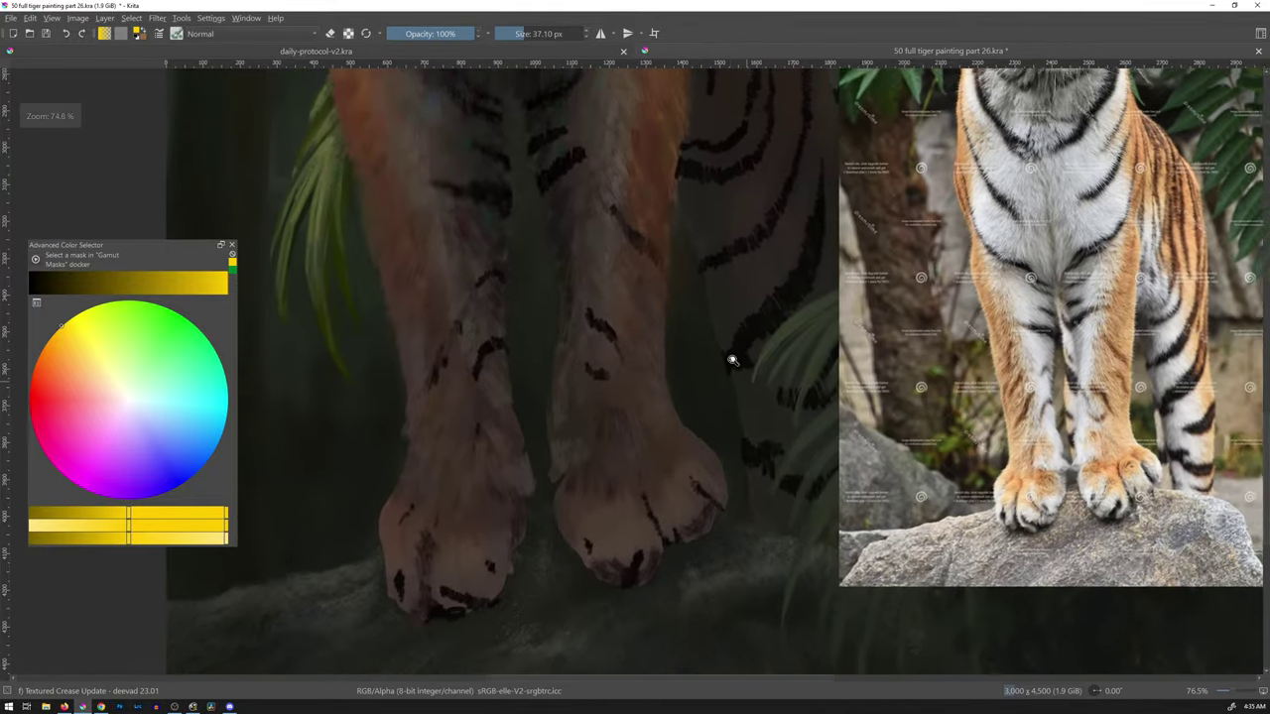
{"action": "left_click_drag", "start_coordinate": [728, 284], "coordinate": [758, 329]}
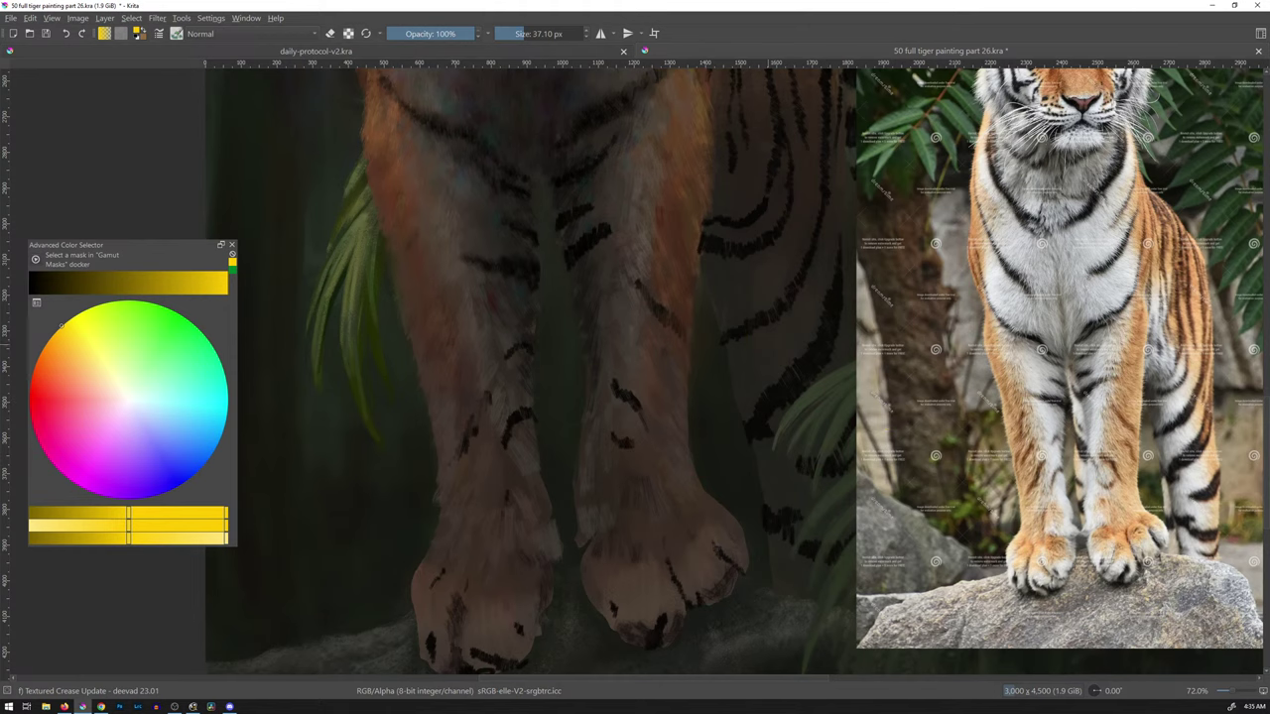
{"action": "scroll", "coordinate": [729, 286], "scroll_direction": "down", "scroll_amount": 5}
{"action": "scroll", "coordinate": [751, 249], "scroll_direction": "up", "scroll_amount": 1}
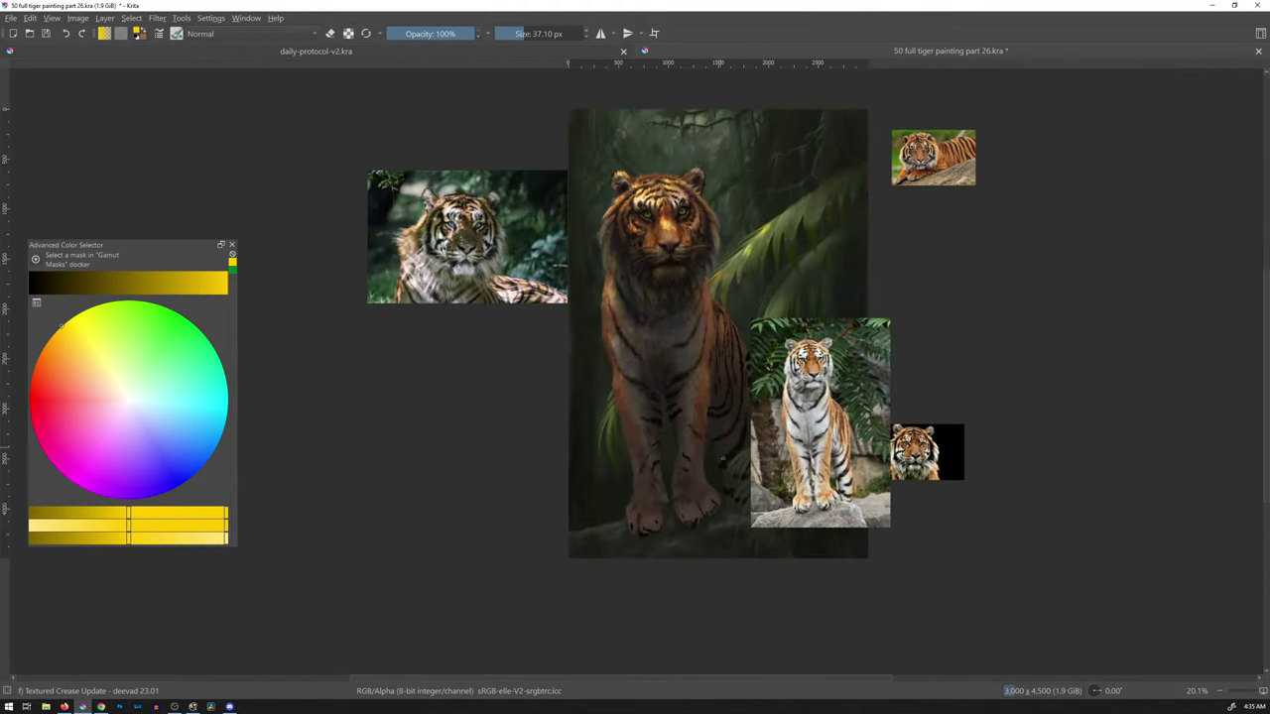
{"action": "scroll", "coordinate": [731, 371], "scroll_direction": "up", "scroll_amount": 8}
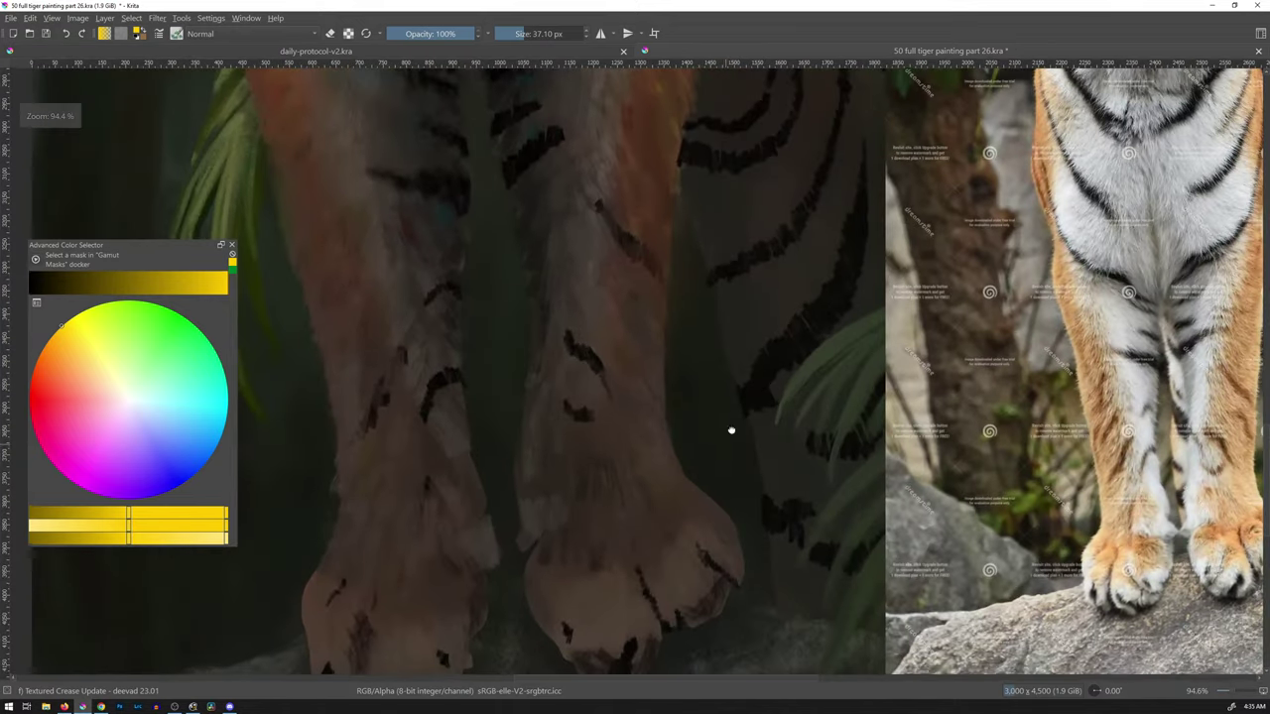
{"action": "scroll", "coordinate": [765, 341], "scroll_direction": "down", "scroll_amount": 3}
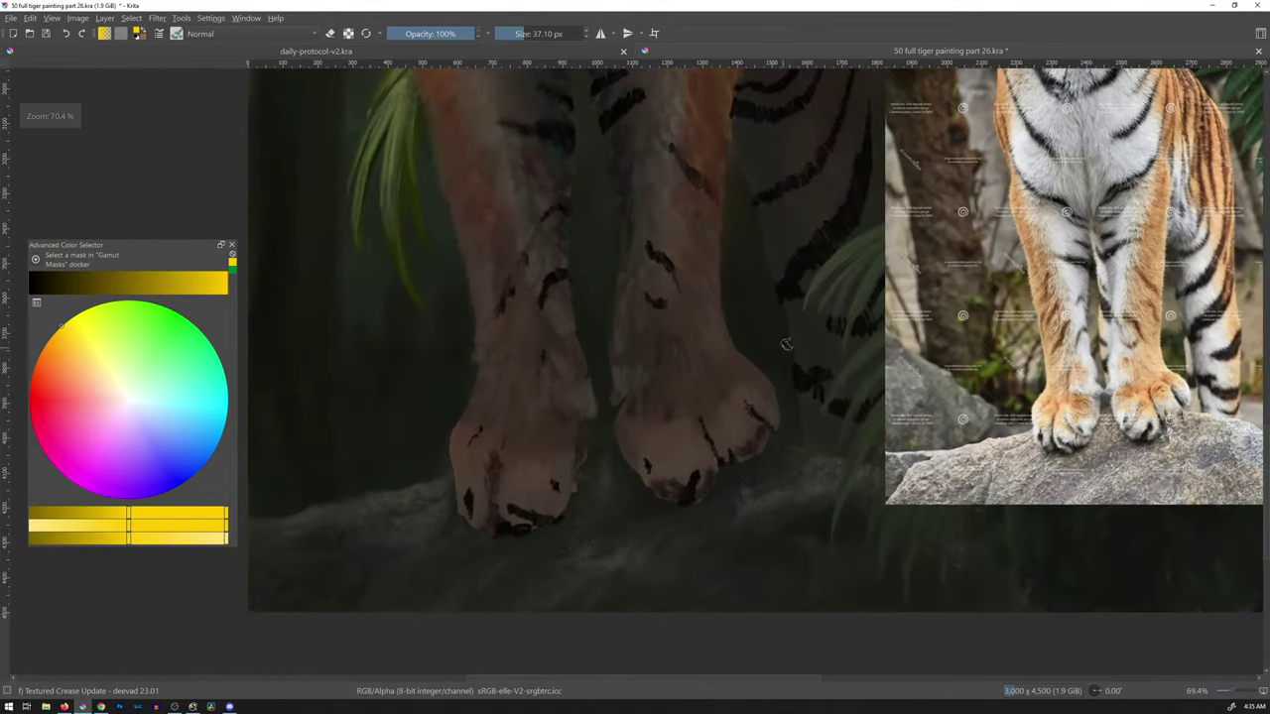
{"action": "left_click_drag", "start_coordinate": [786, 344], "coordinate": [743, 363]}
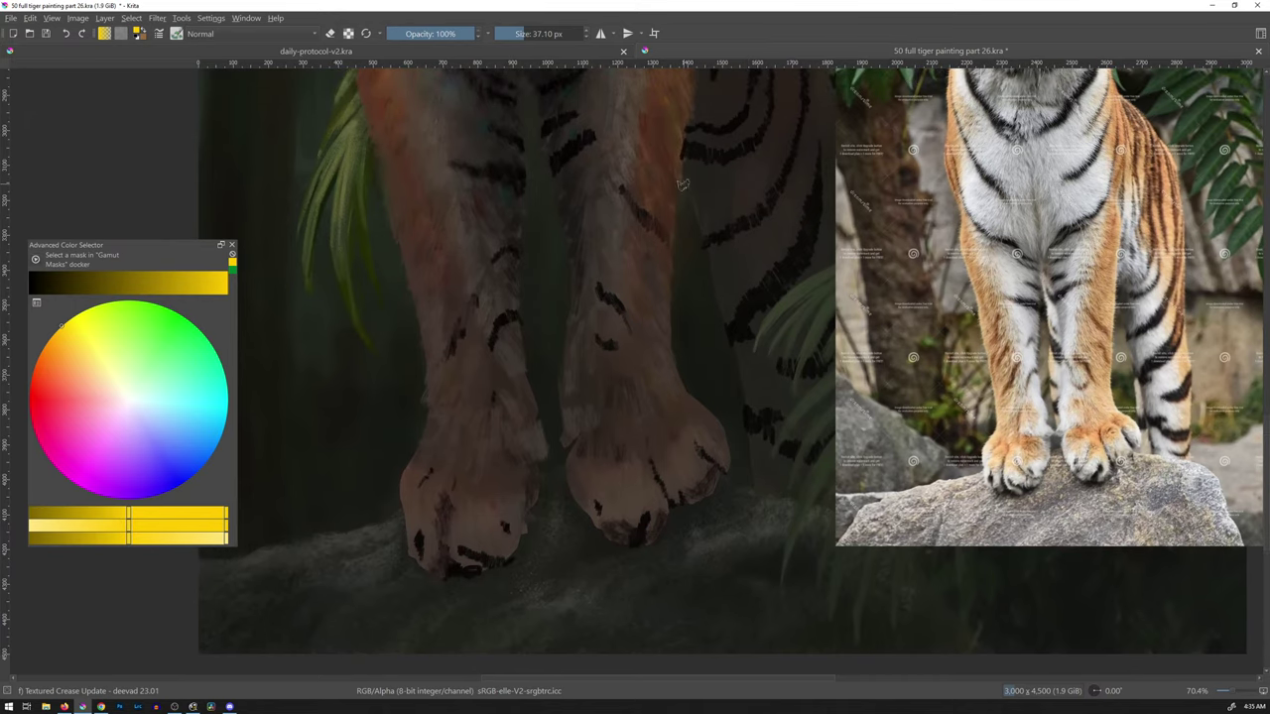
{"action": "left_click", "coordinate": [685, 190], "text": "ctrl"}
- Resample the paw skin tone, shrink the brush to 17.25 px, and sample pale beige from the right paw
{"action": "left_click", "coordinate": [677, 186], "text": "ctrl"}
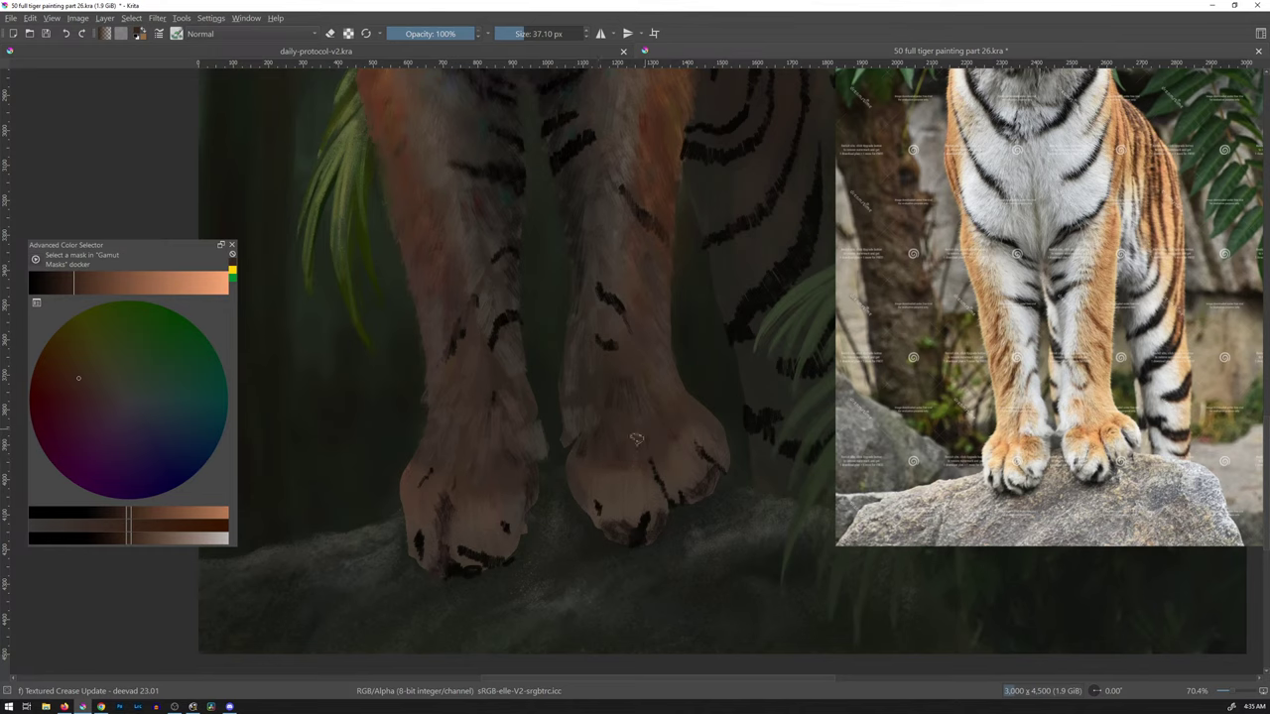
{"action": "mouse_move", "coordinate": [578, 469]}
{"action": "left_mouse_down", "text": "shift"}
{"action": "mouse_move", "coordinate": [654, 444]}
{"action": "mouse_move", "coordinate": [678, 419]}
{"action": "mouse_move", "coordinate": [661, 424]}
{"action": "mouse_move", "coordinate": [662, 443]}
{"action": "mouse_move", "coordinate": [678, 440]}
{"action": "left_mouse_up", "text": "shift"}
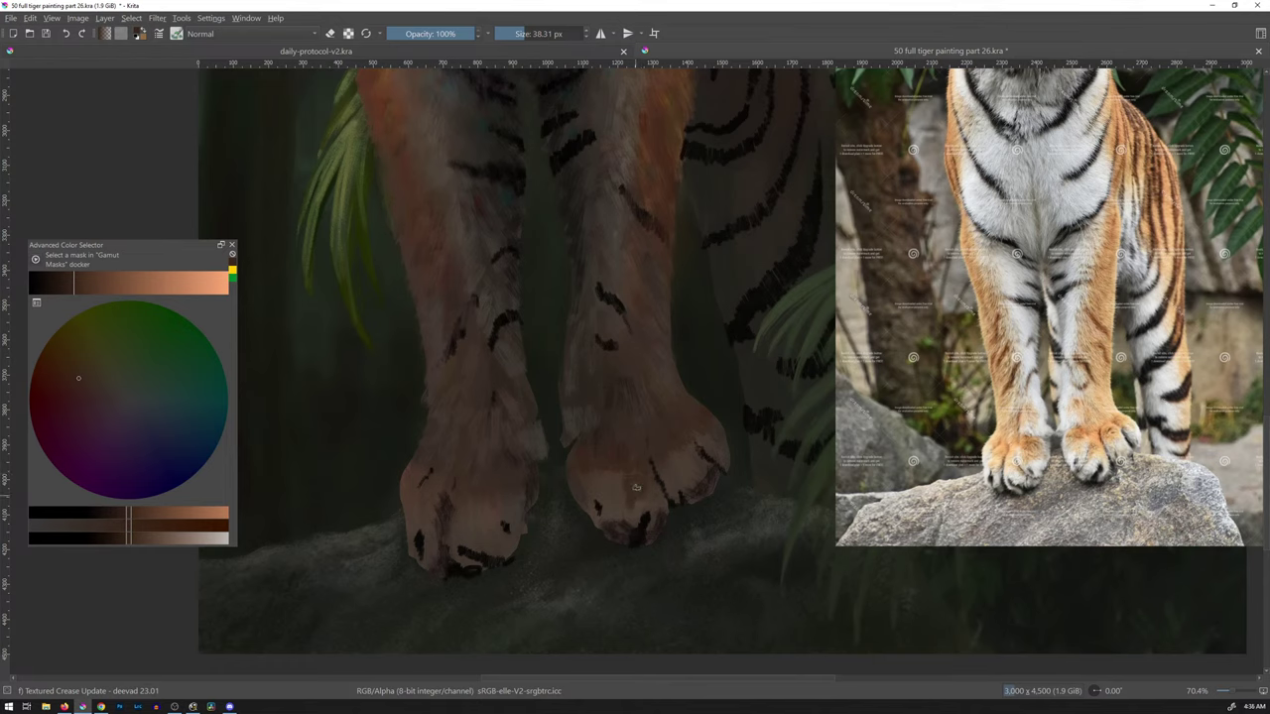
{"action": "scroll", "coordinate": [693, 440], "scroll_direction": "down", "scroll_amount": 1}
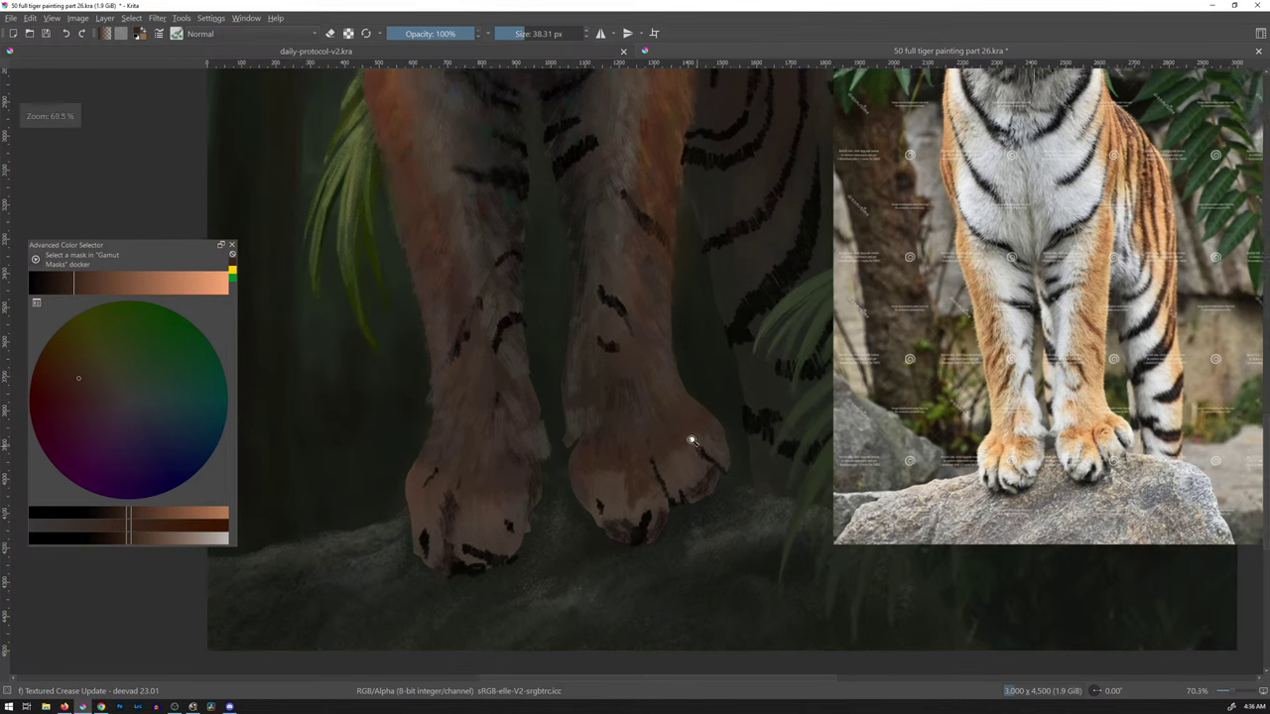
{"action": "scroll", "coordinate": [692, 439], "scroll_direction": "up", "scroll_amount": 3}
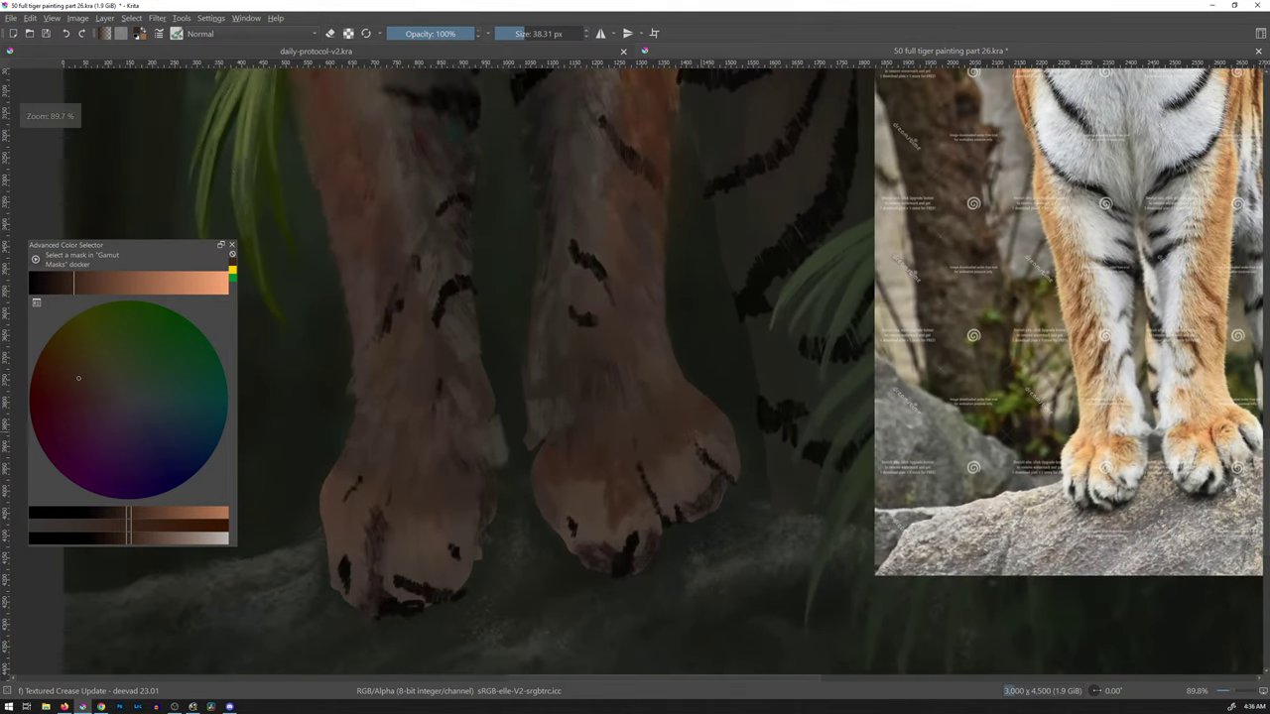
{"action": "scroll", "coordinate": [714, 476], "scroll_direction": "down", "scroll_amount": 1}
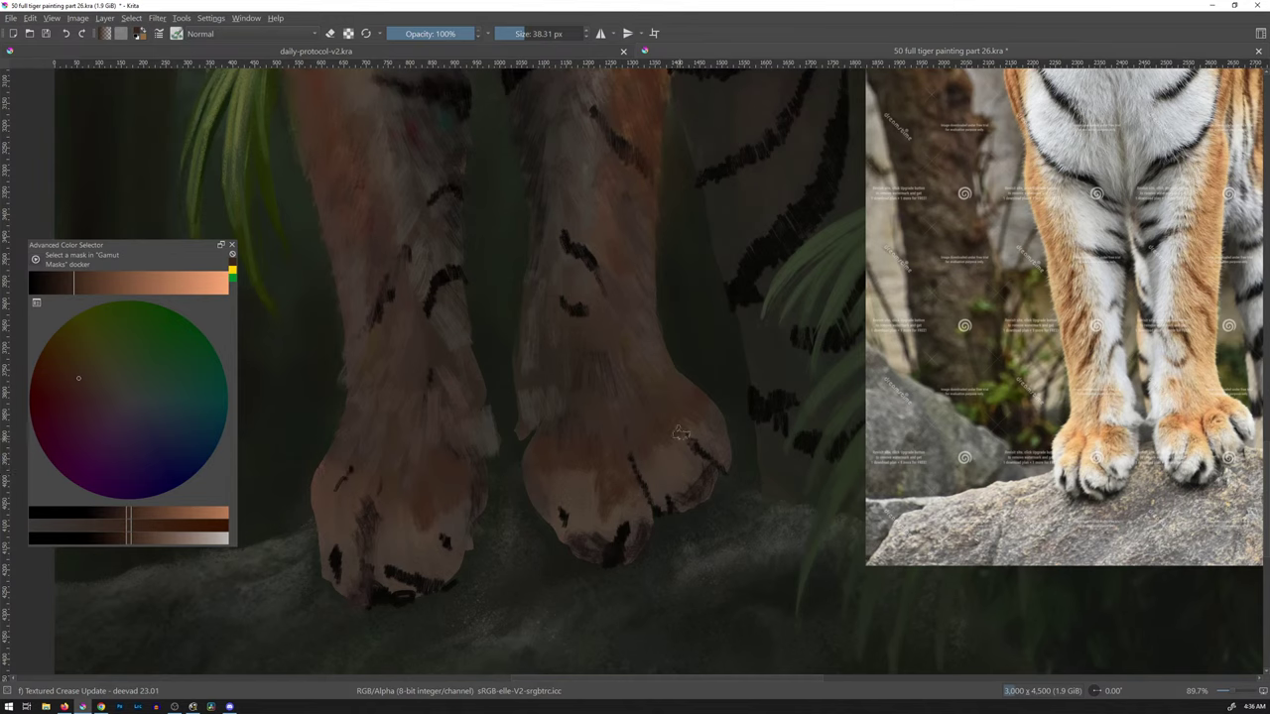
{"action": "key", "text": "bracketleft"}
{"action": "key", "text": "bracketleft"}
{"action": "key", "text": "bracketleft"}
{"action": "key", "text": "bracketleft"}
{"action": "left_click", "coordinate": [660, 501], "text": "ctrl"}
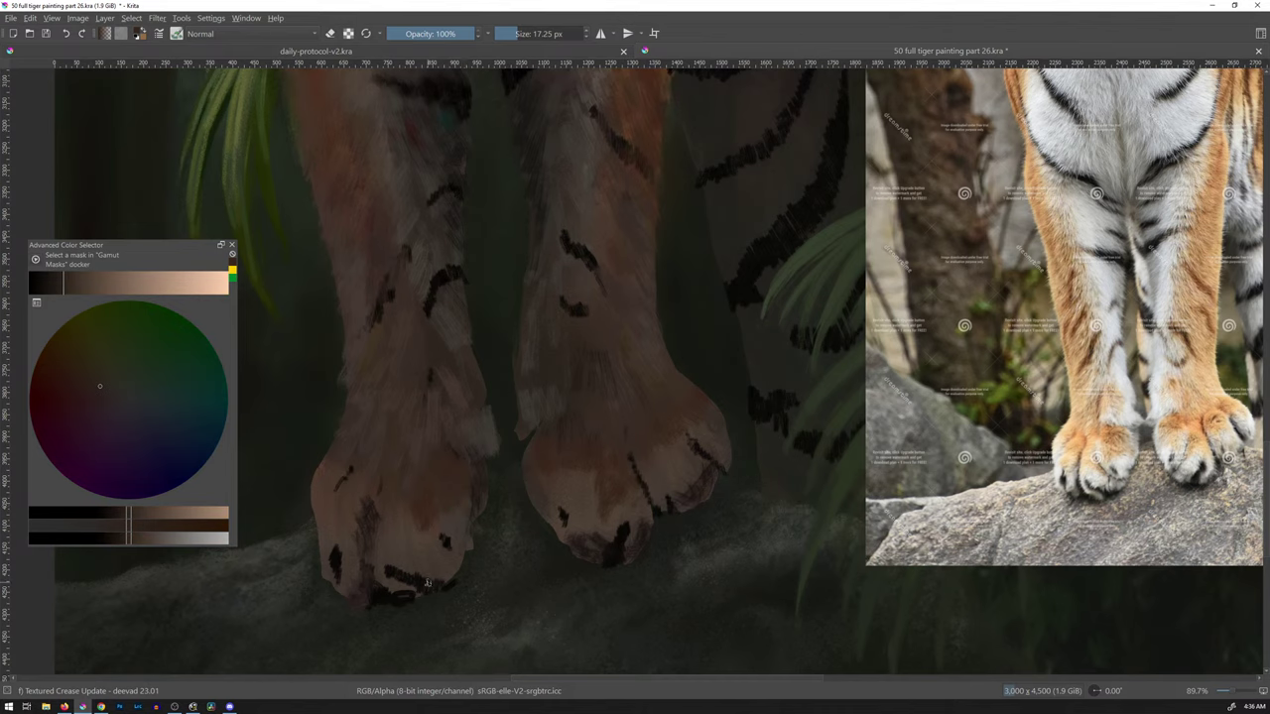
- Sample dark brown from a paw stripe and paint dark accents on the lower stripe and claws
{"action": "left_click_drag", "start_coordinate": [428, 583], "coordinate": [416, 552]}
{"action": "left_click", "coordinate": [385, 585], "text": "ctrl"}
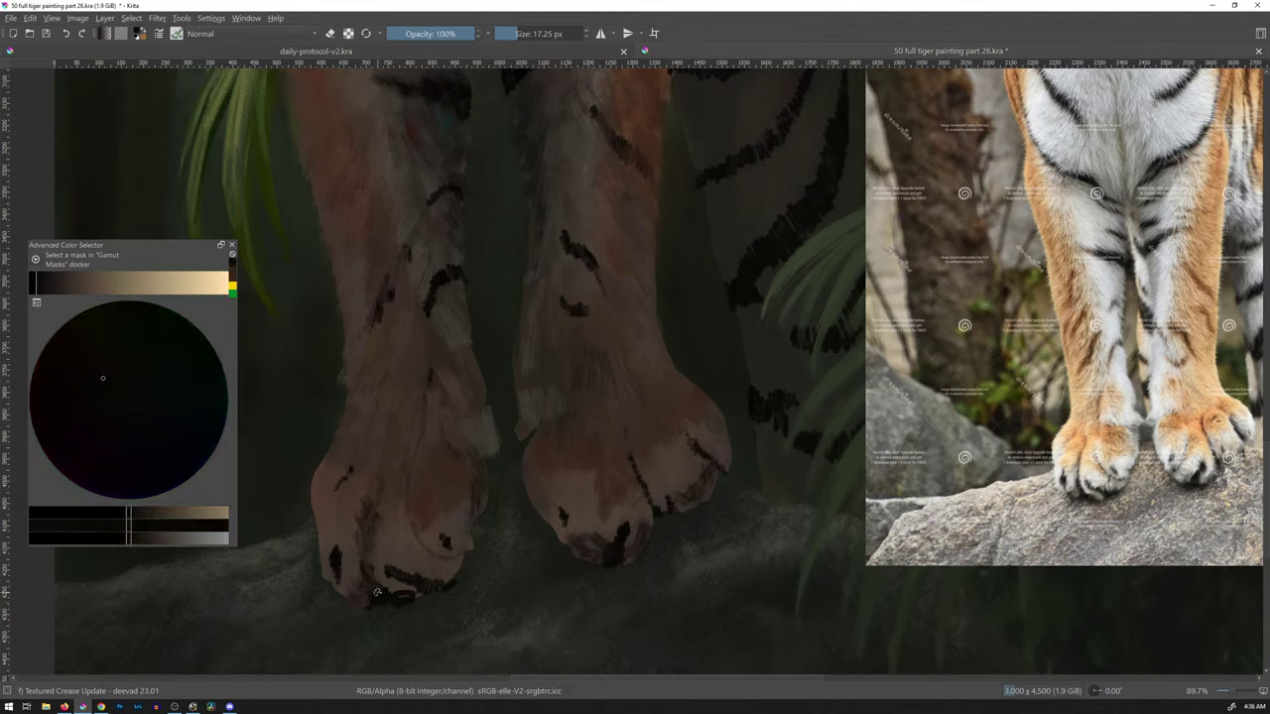
{"action": "left_click_drag", "start_coordinate": [356, 591], "coordinate": [365, 598]}
{"action": "left_click_drag", "start_coordinate": [341, 577], "coordinate": [341, 593]}
{"action": "left_click_drag", "start_coordinate": [571, 549], "coordinate": [579, 534]}
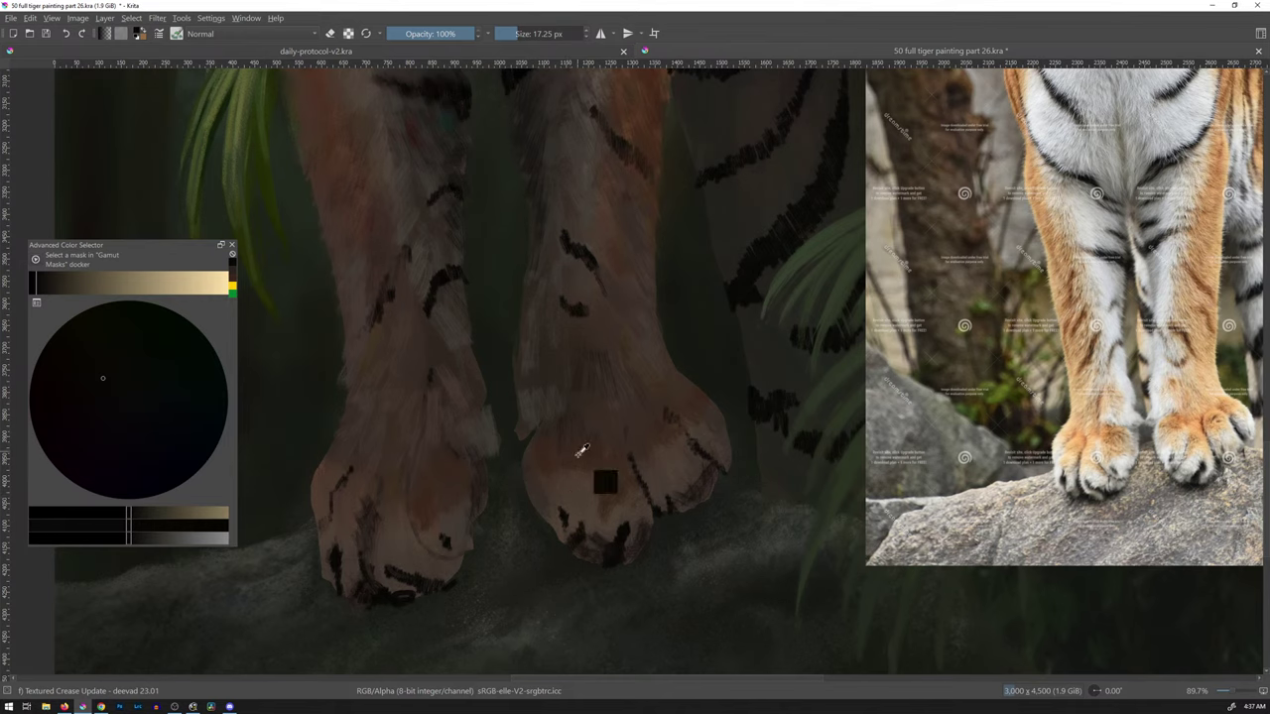
- Sample pale tan from the paw, darken it slightly, and enlarge the brush to about 38 px
{"action": "left_click", "coordinate": [532, 444], "text": "ctrl"}
{"action": "left_click", "coordinate": [56, 285]}
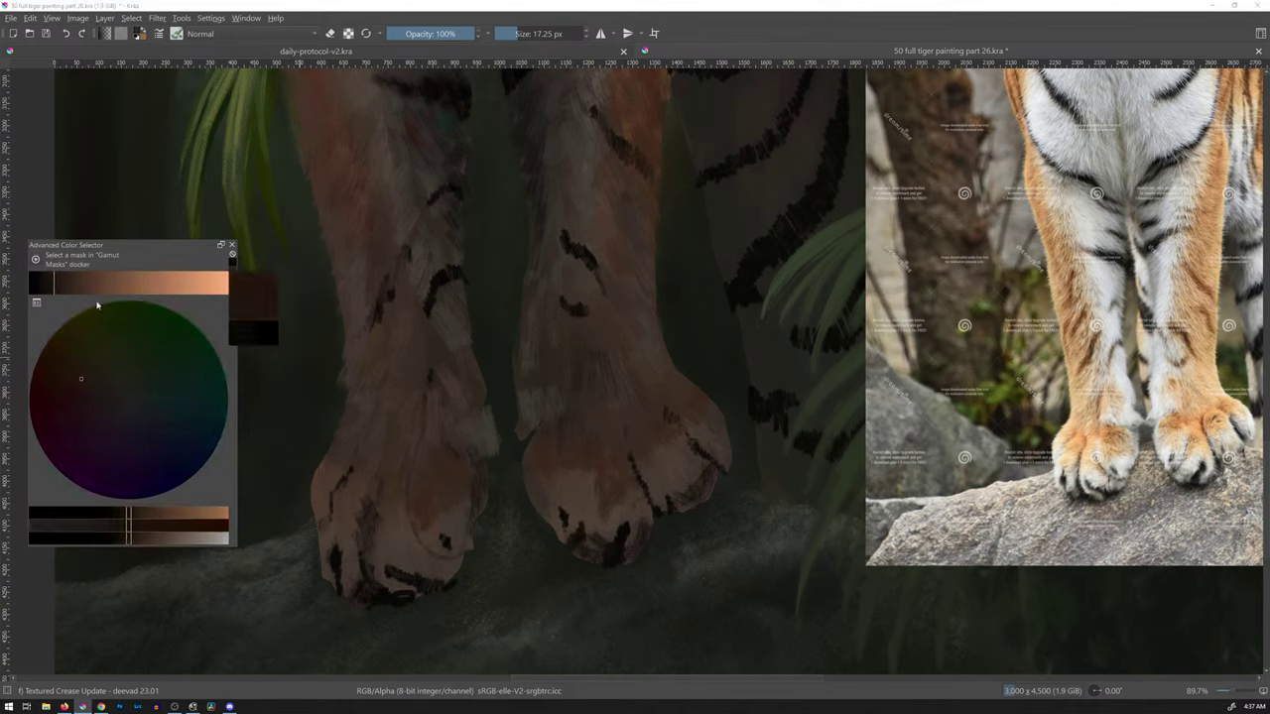
{"action": "mouse_move", "coordinate": [553, 390]}
{"action": "left_mouse_down"}
{"action": "mouse_move", "coordinate": [581, 440]}
{"action": "mouse_move", "coordinate": [553, 430]}
{"action": "left_mouse_up"}
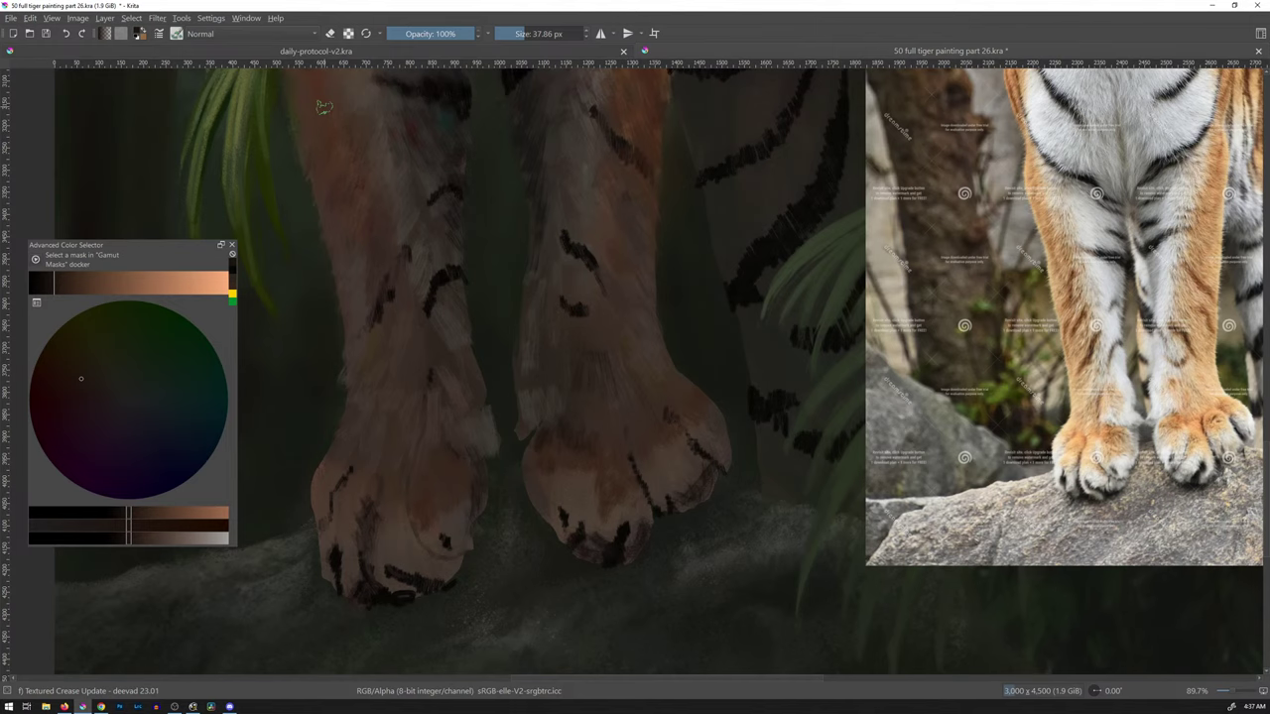
- Sample lighter peach and dark toe-stripe tones from both paws, choosing darker brown shades
{"action": "left_click", "coordinate": [585, 459], "text": "ctrl"}
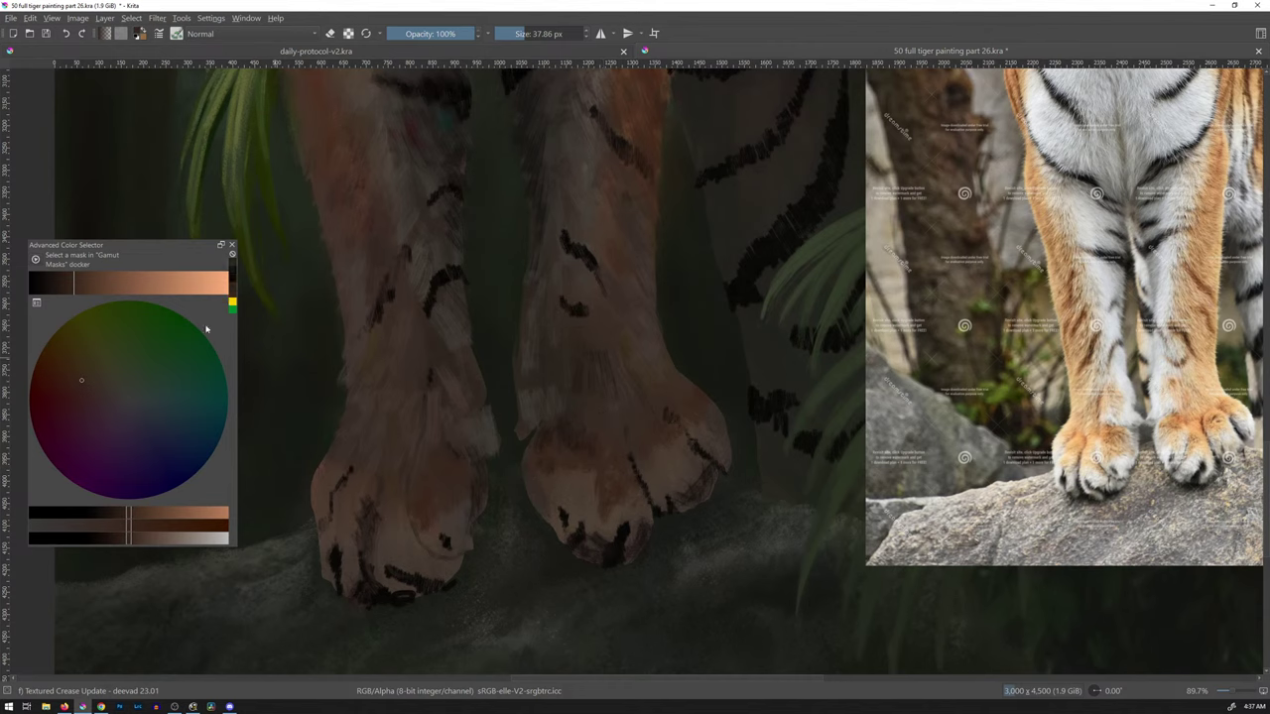
{"action": "left_click", "coordinate": [67, 284]}
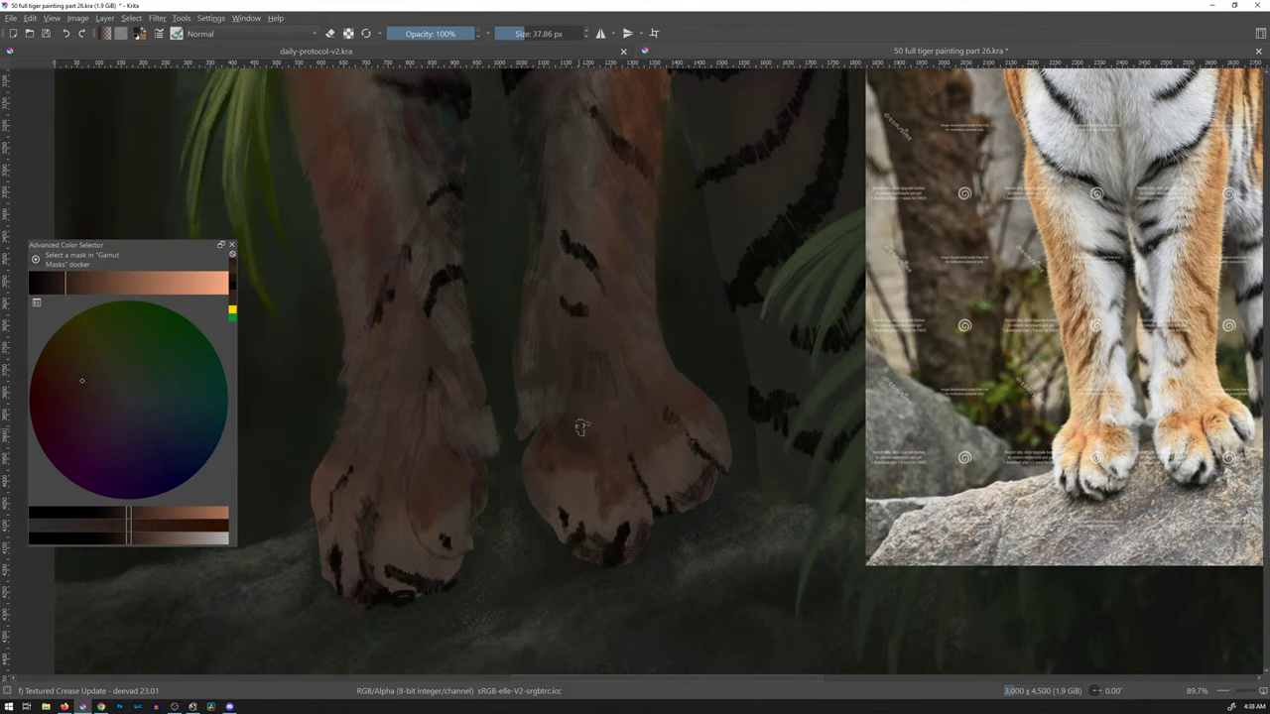
{"action": "left_click", "coordinate": [467, 462], "text": "ctrl"}
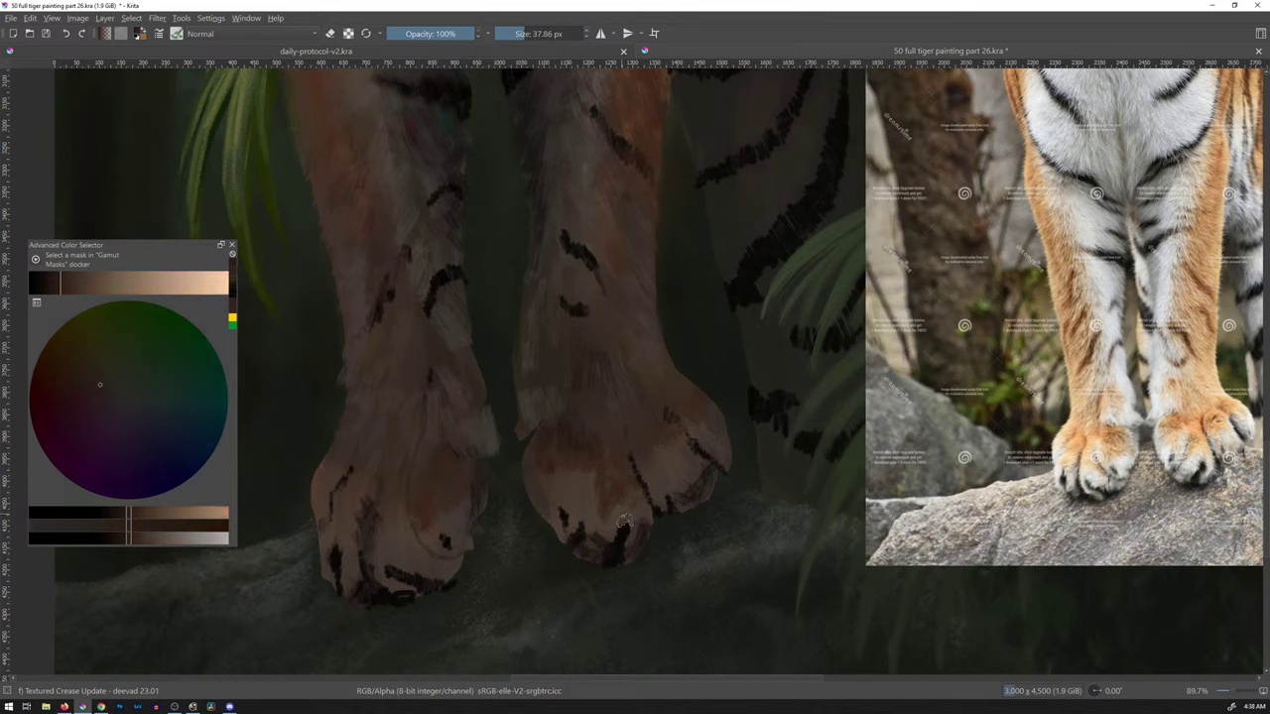
{"action": "left_click", "coordinate": [625, 536], "text": "ctrl"}
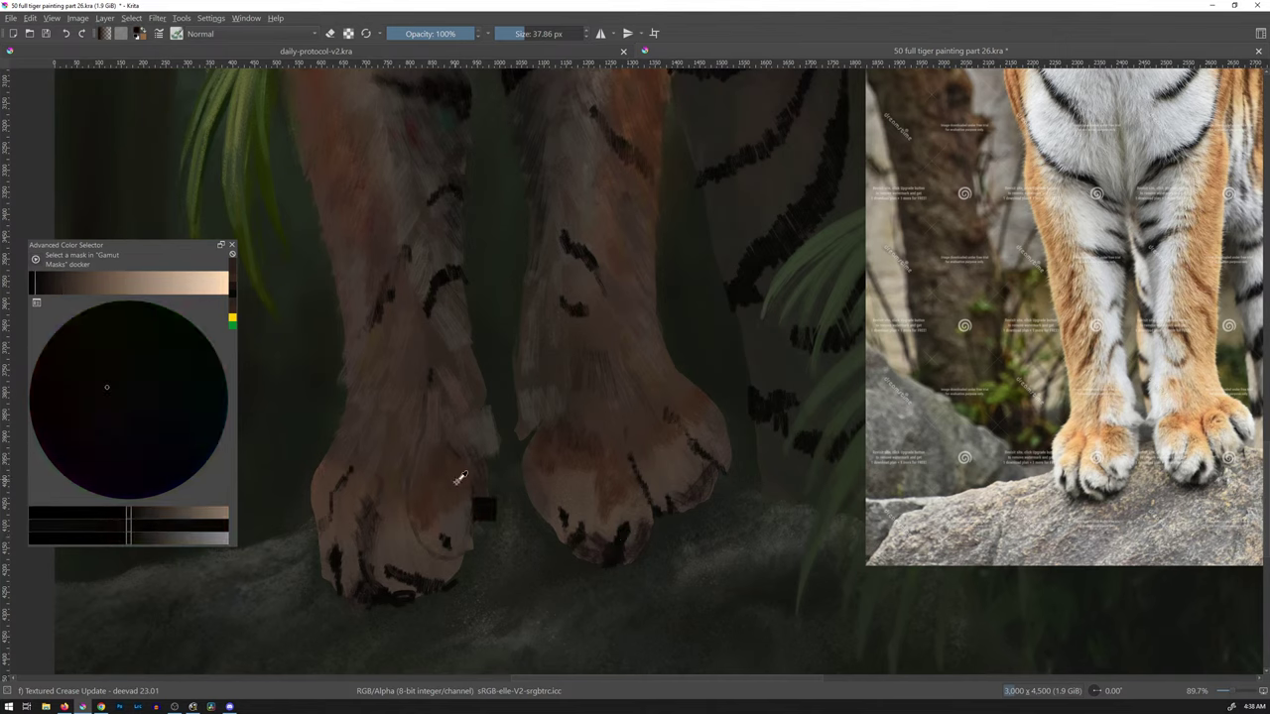
{"action": "left_click", "coordinate": [481, 501], "text": "ctrl"}
{"action": "left_click", "coordinate": [63, 287]}
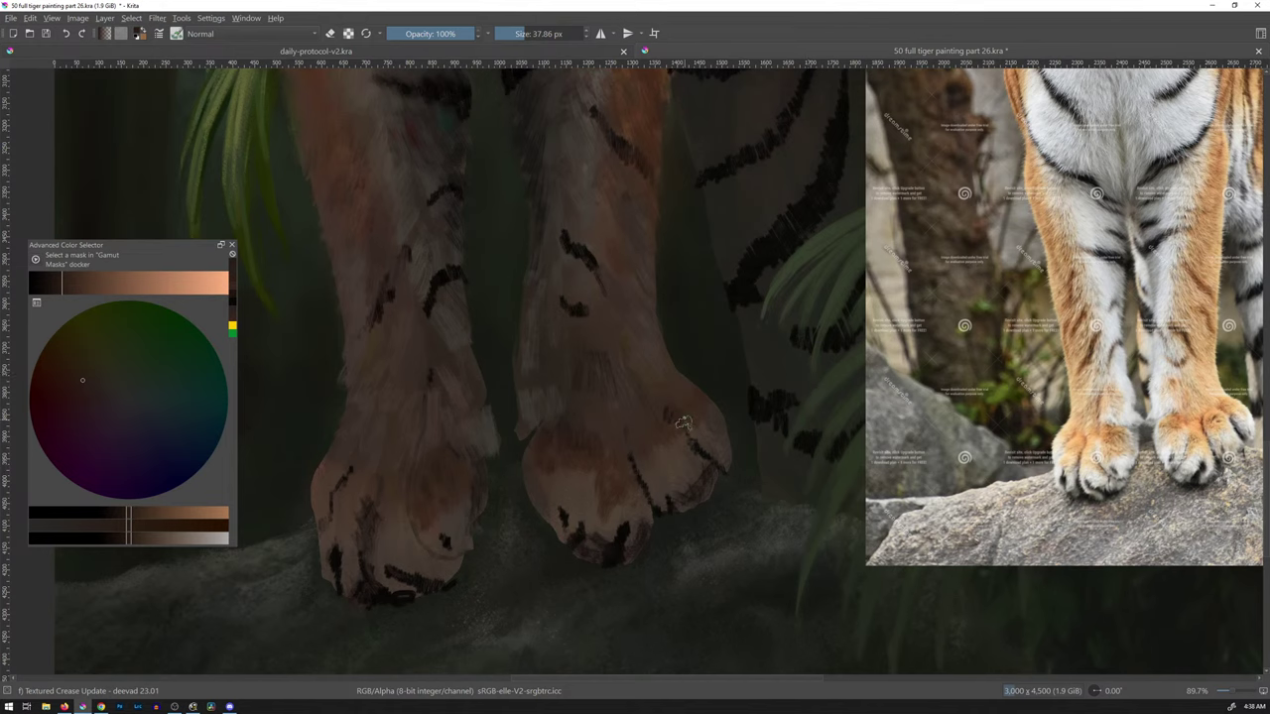
- Pick a slightly lighter fur shade and dab it onto the right paw's toes
{"action": "left_click", "coordinate": [610, 444], "text": "ctrl"}
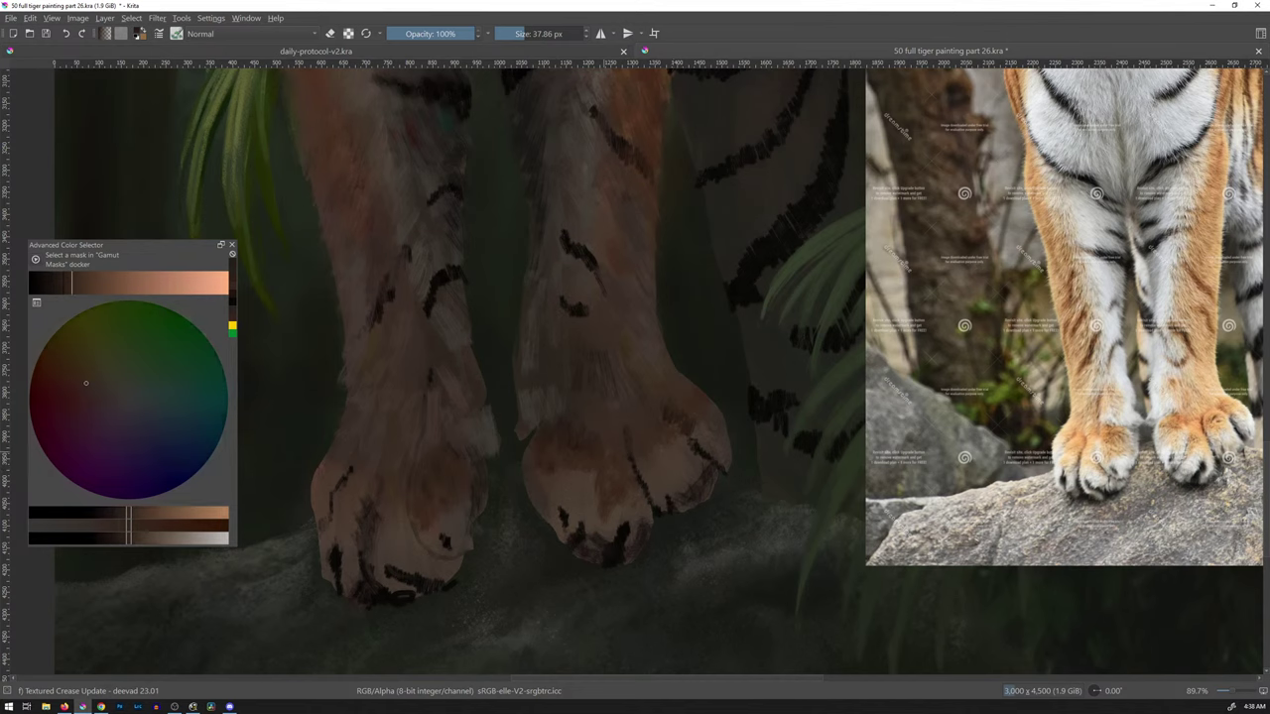
{"action": "left_click", "coordinate": [633, 444]}
{"action": "left_click_drag", "start_coordinate": [87, 383], "coordinate": [68, 377]}
{"action": "left_click", "coordinate": [632, 451]}
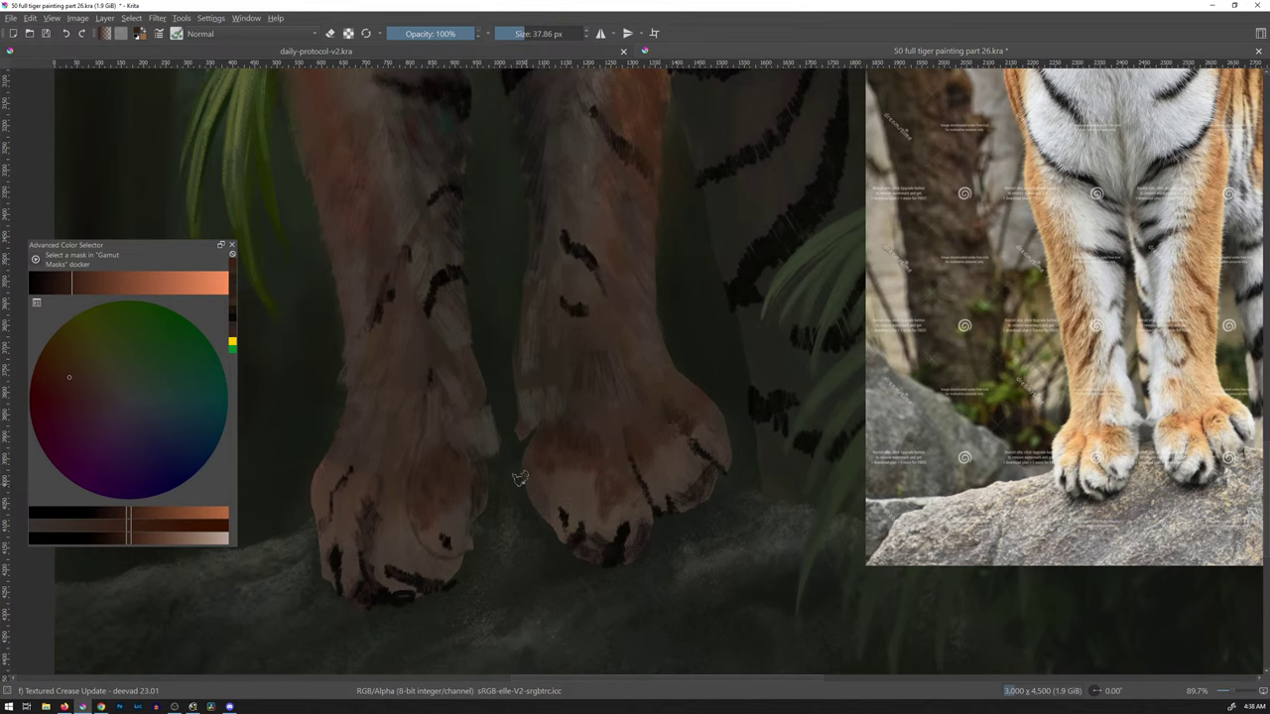
- Paint a short dark brown stroke on the left paw, then sample a pale cream
{"action": "left_click", "coordinate": [69, 288]}
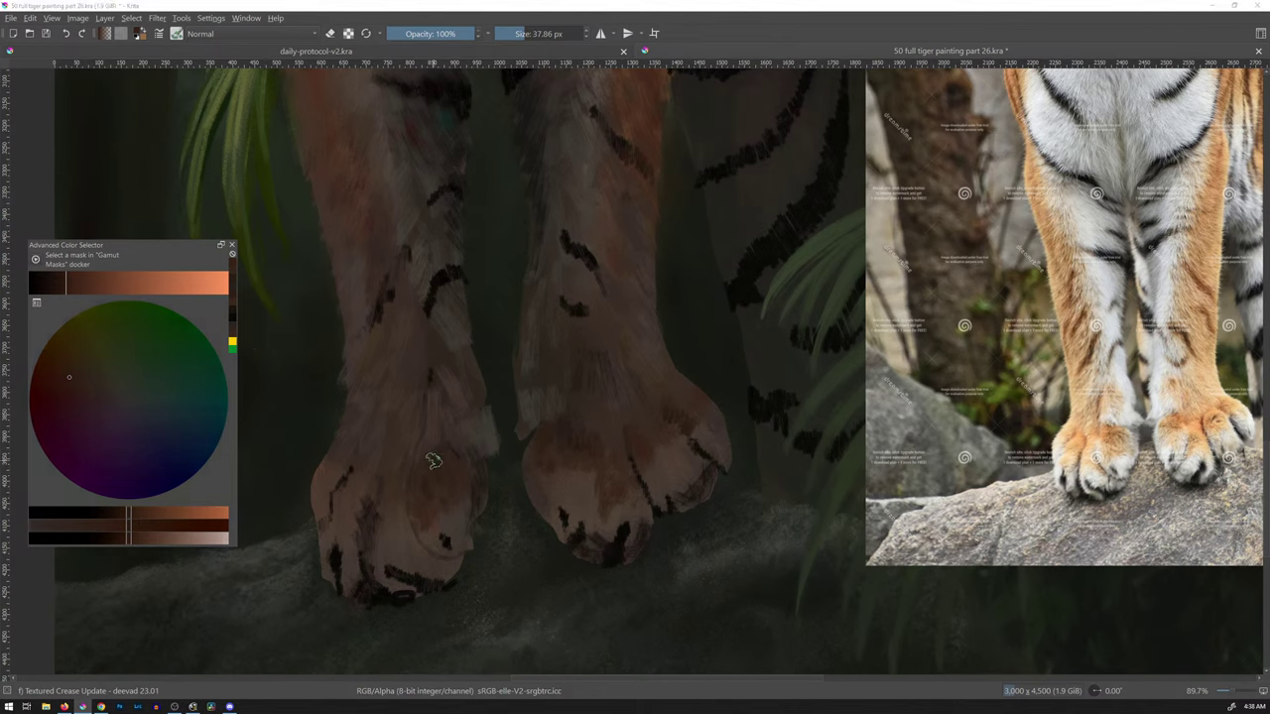
{"action": "left_click_drag", "start_coordinate": [433, 461], "coordinate": [447, 457]}
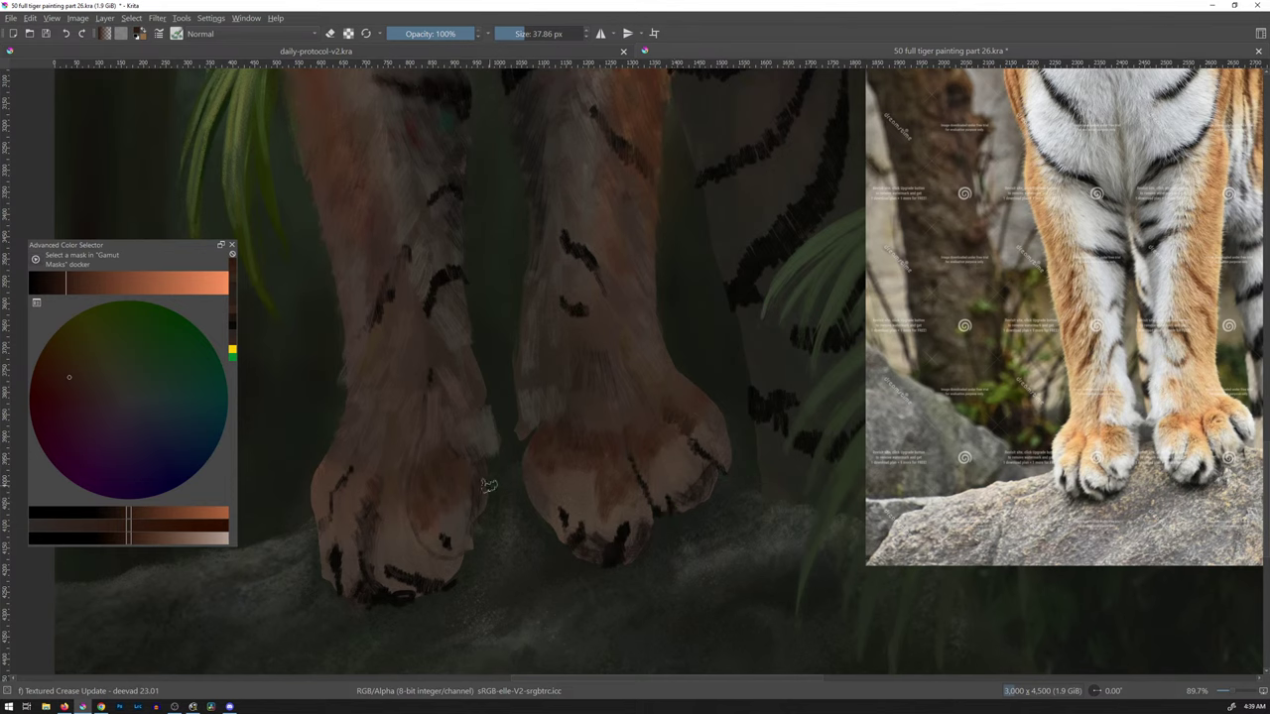
{"action": "left_click", "coordinate": [540, 405], "text": "ctrl"}
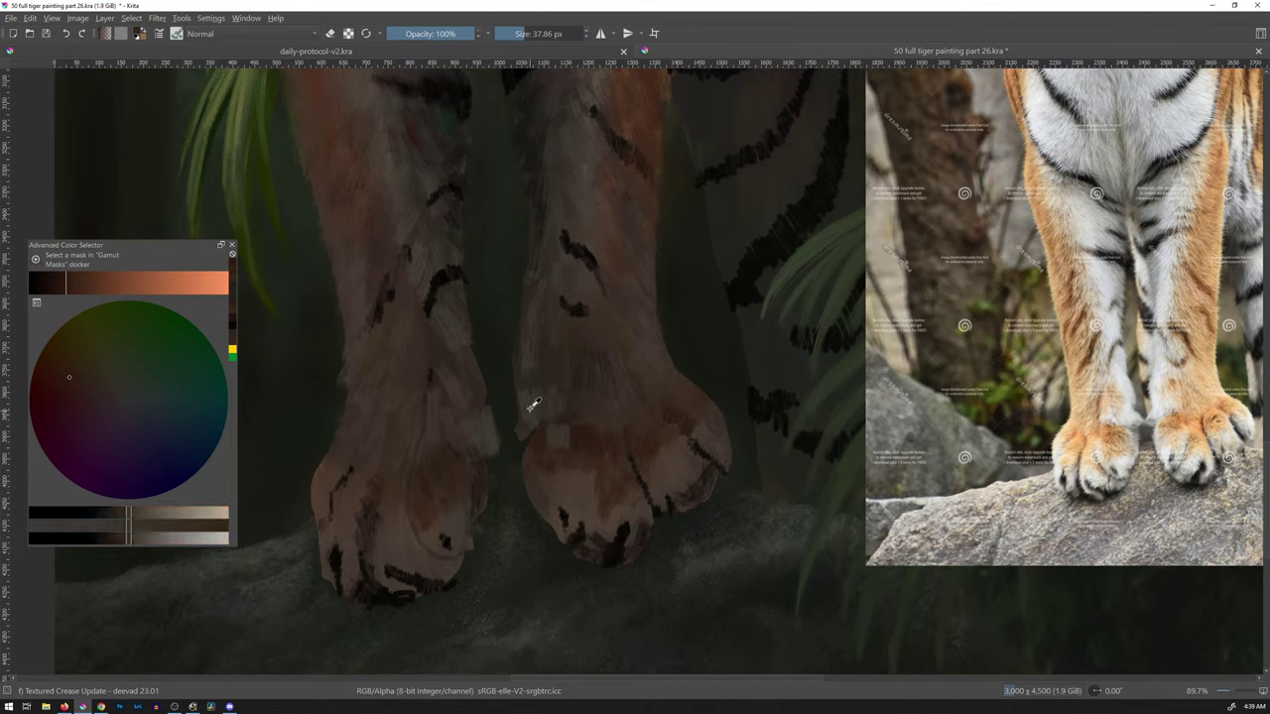
{"action": "left_click", "coordinate": [115, 390]}
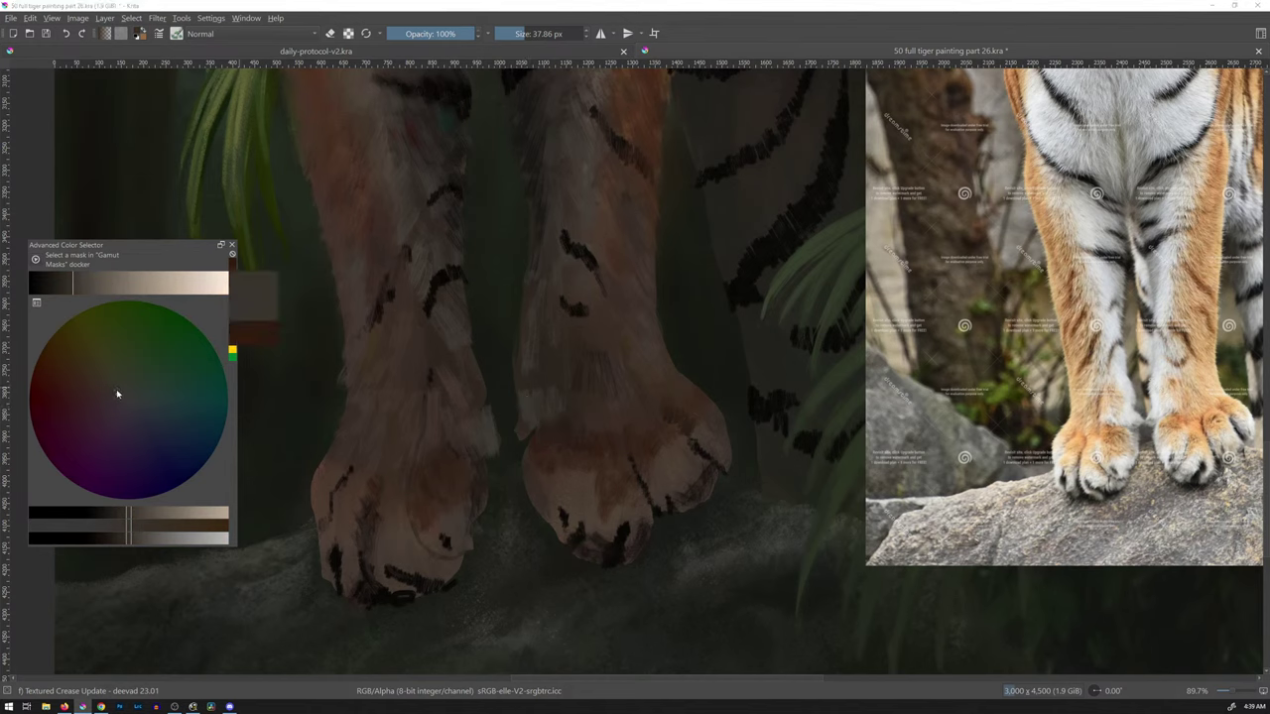
- Choose a pale green-grey and dab light tips onto the right paw's toes
{"action": "left_click", "coordinate": [129, 393]}
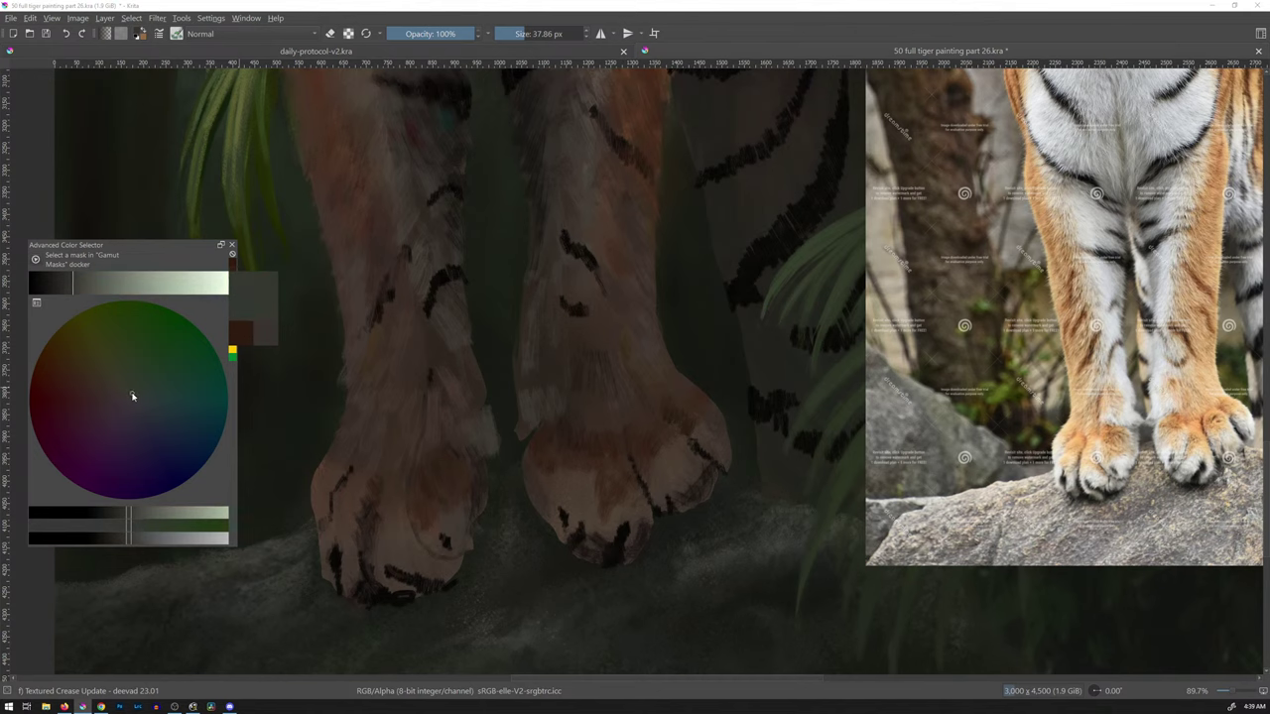
{"action": "left_click_drag", "start_coordinate": [83, 284], "coordinate": [66, 287]}
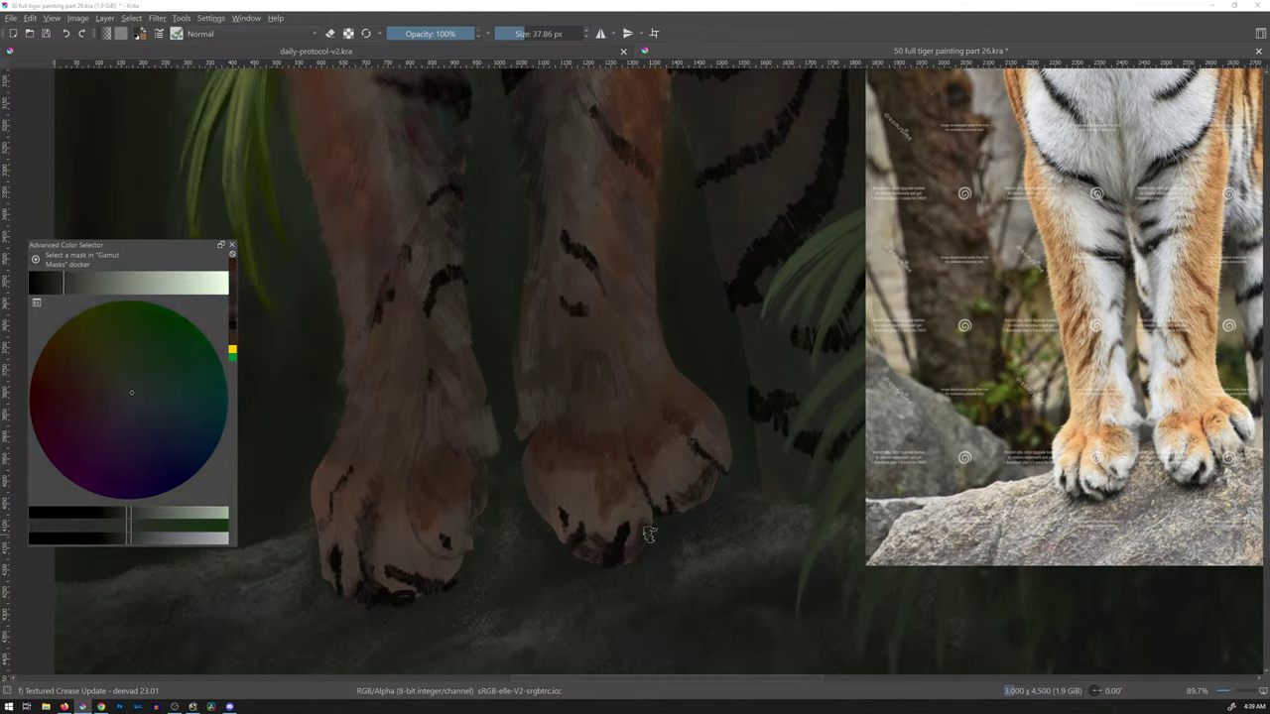
{"action": "left_click", "coordinate": [586, 546]}
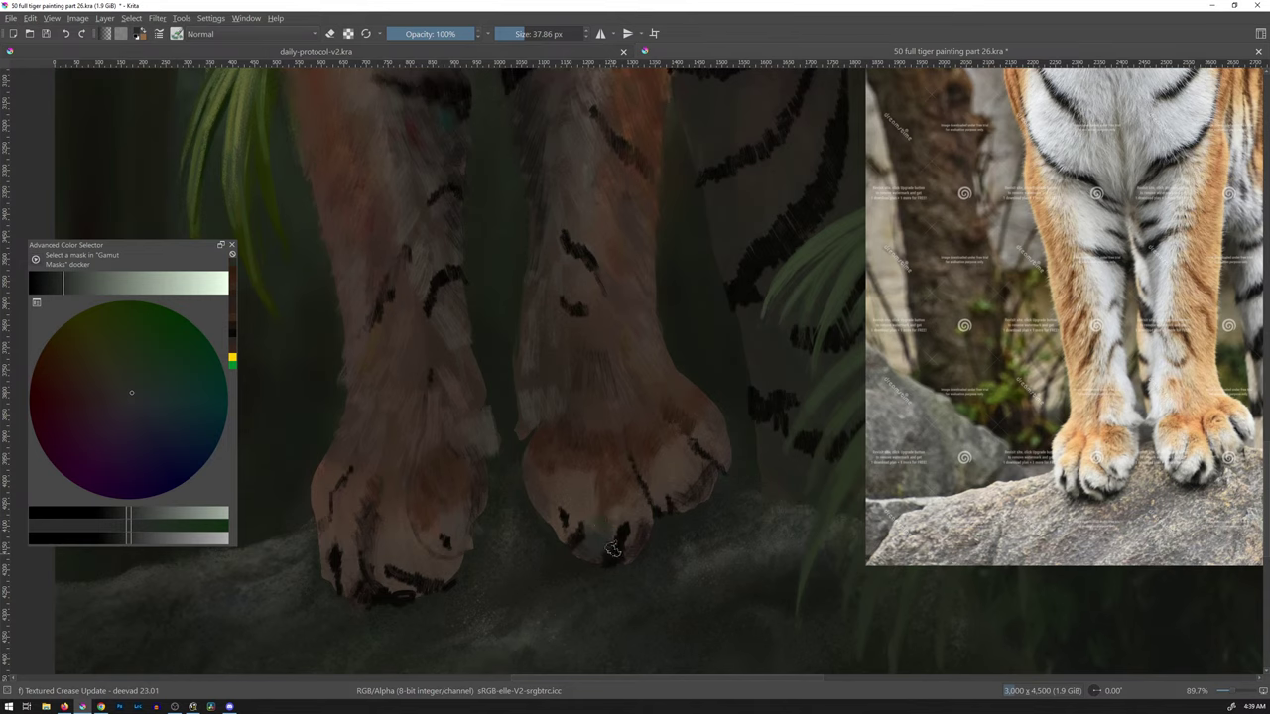
{"action": "left_click_drag", "start_coordinate": [599, 528], "coordinate": [575, 537]}
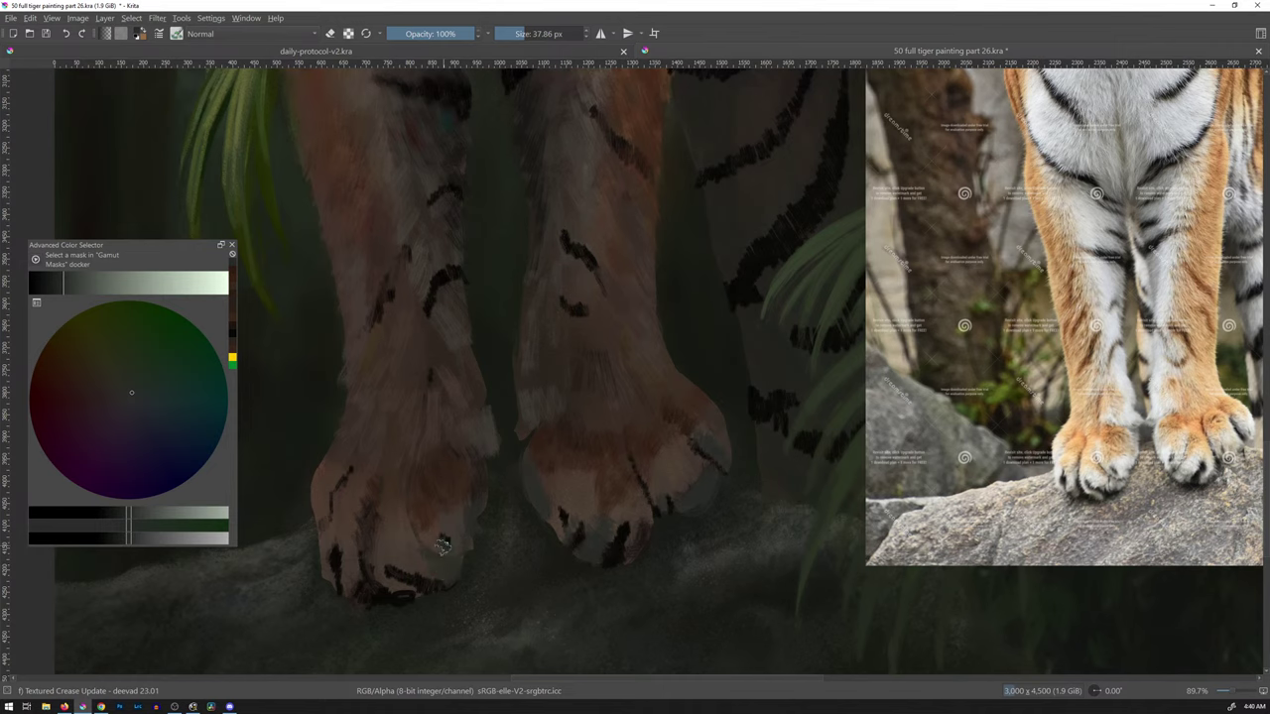
- Darken the left paw's lower toe edge, pick a dark pinkish brown, and shrink the brush to 15.42 px
{"action": "left_click_drag", "start_coordinate": [427, 557], "coordinate": [408, 595]}
{"action": "left_click_drag", "start_coordinate": [423, 591], "coordinate": [399, 586]}
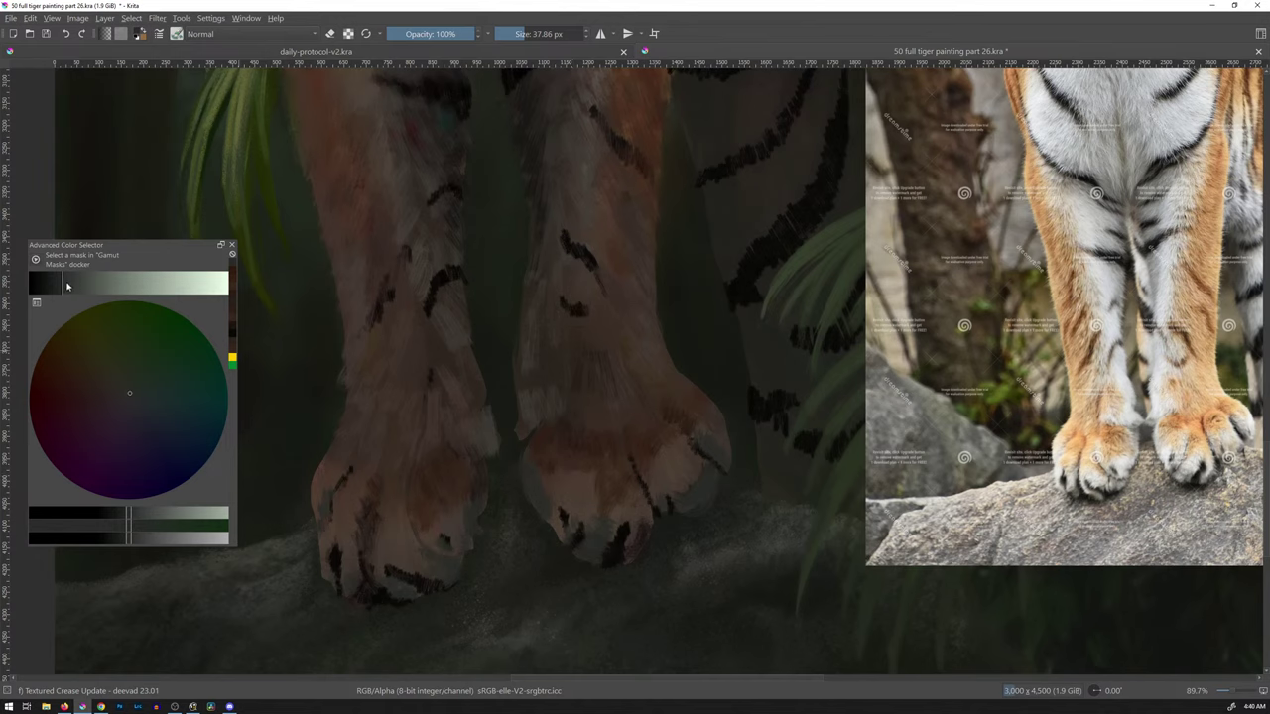
{"action": "left_click", "coordinate": [69, 285]}
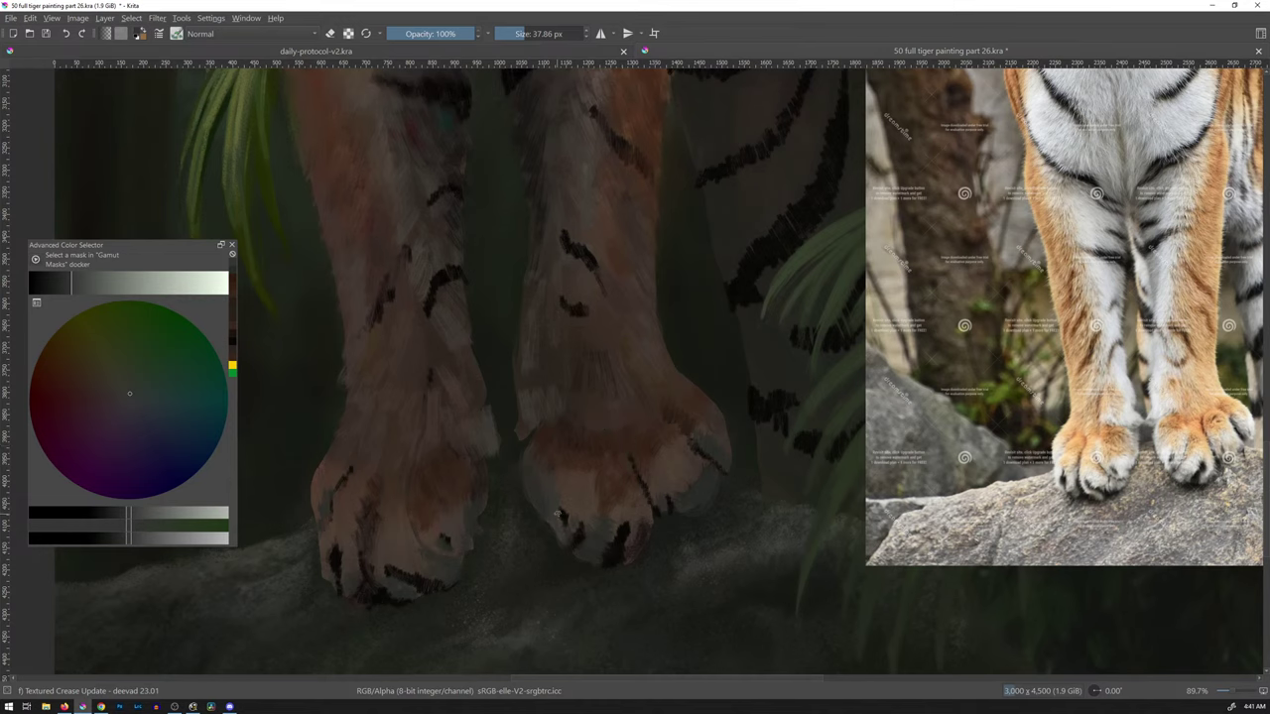
{"action": "left_click", "coordinate": [610, 519], "text": "ctrl"}
{"action": "key", "text": "bracketleft"}
{"action": "key", "text": "bracketleft"}
{"action": "key", "text": "bracketleft"}
{"action": "key", "text": "bracketleft"}
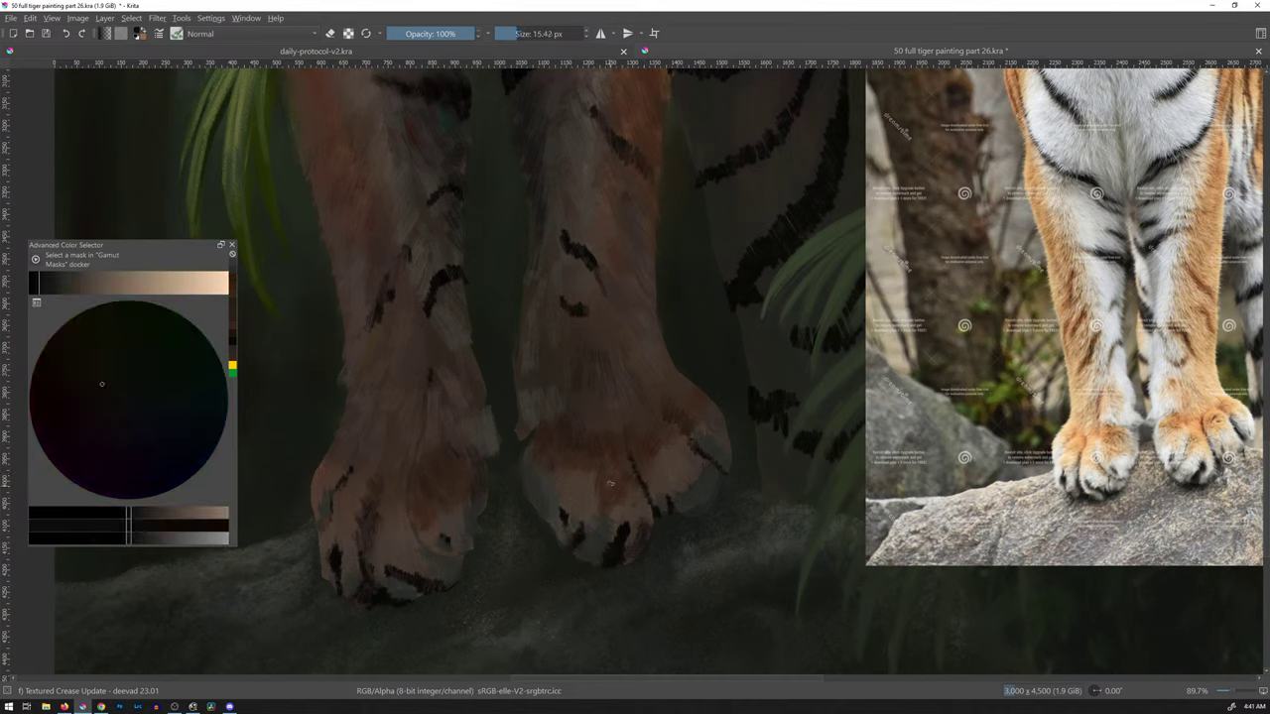
- Add a small dark stroke, then paint lighter fur strokes across the right paw at 18 px
{"action": "left_click_drag", "start_coordinate": [591, 512], "coordinate": [588, 519]}
{"action": "left_click", "coordinate": [558, 499], "text": "ctrl"}
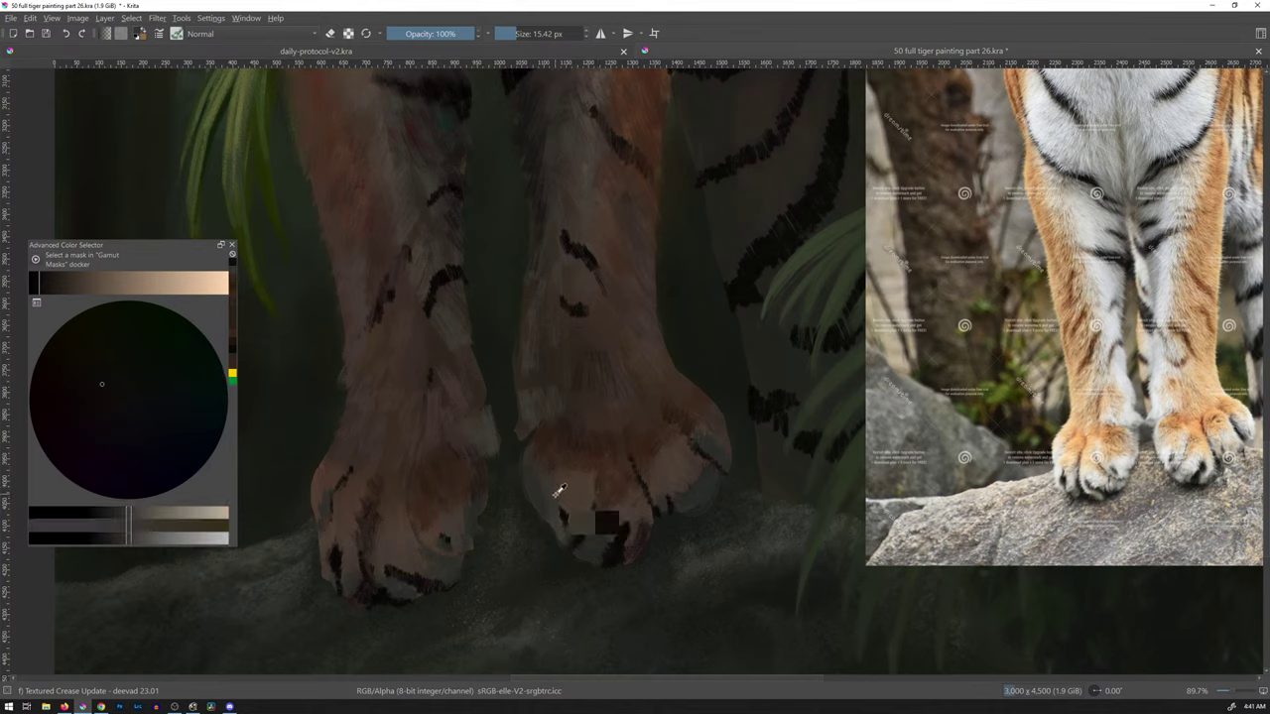
{"action": "left_click", "coordinate": [79, 284]}
{"action": "key", "text": "bracketright"}
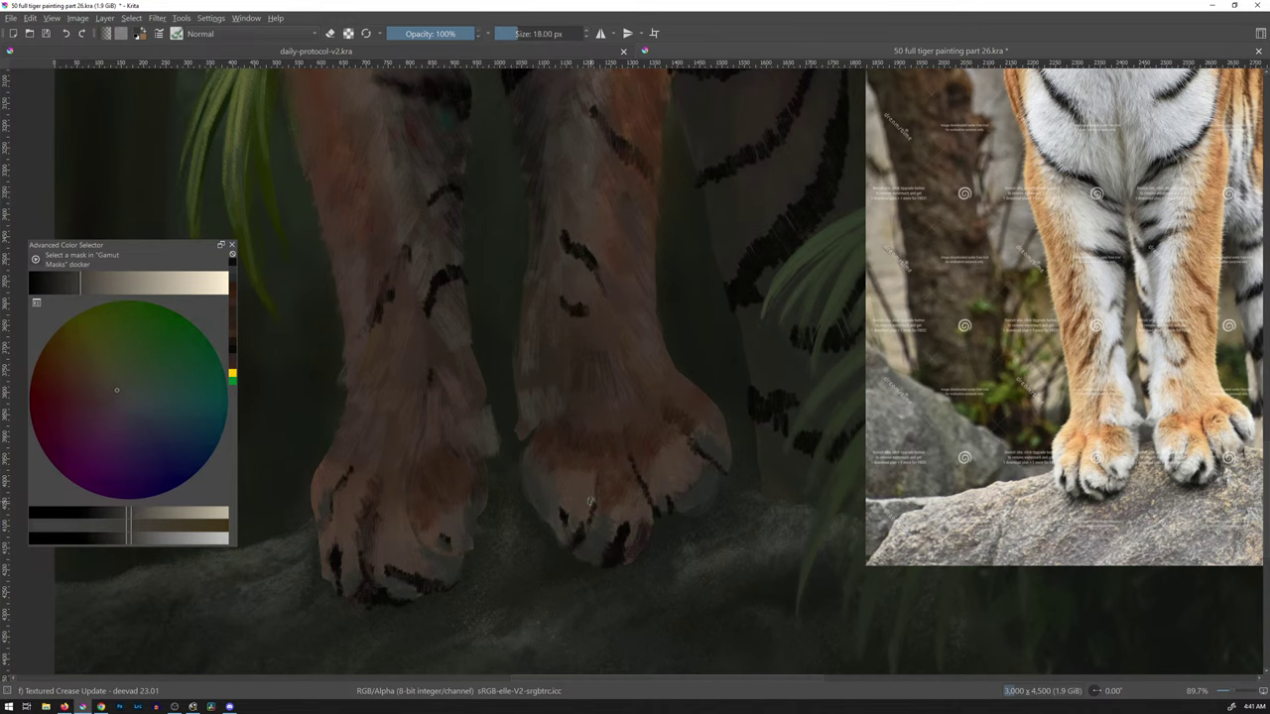
{"action": "key", "text": "bracketright"}
{"action": "left_click_drag", "start_coordinate": [549, 460], "coordinate": [565, 464]}
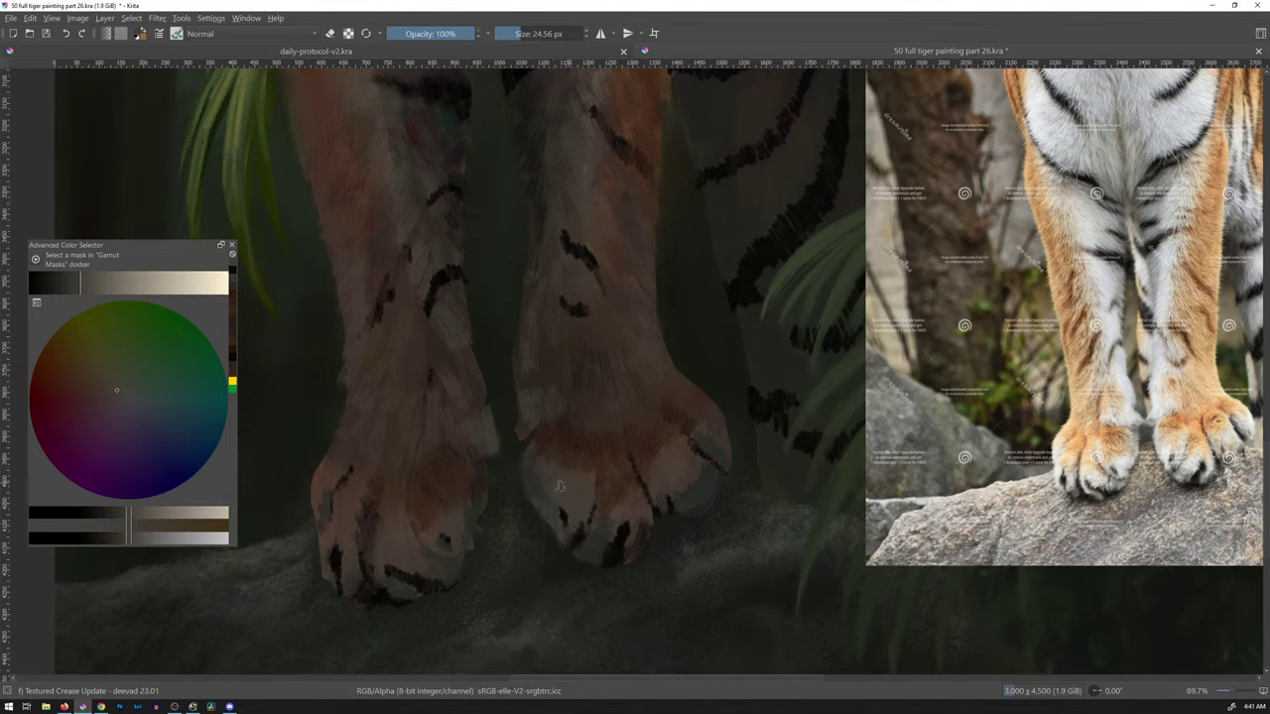
- Repaint the right paw's claw in lighter beige, undoing the misplaced strokes
{"action": "left_click", "coordinate": [552, 518], "text": "ctrl"}
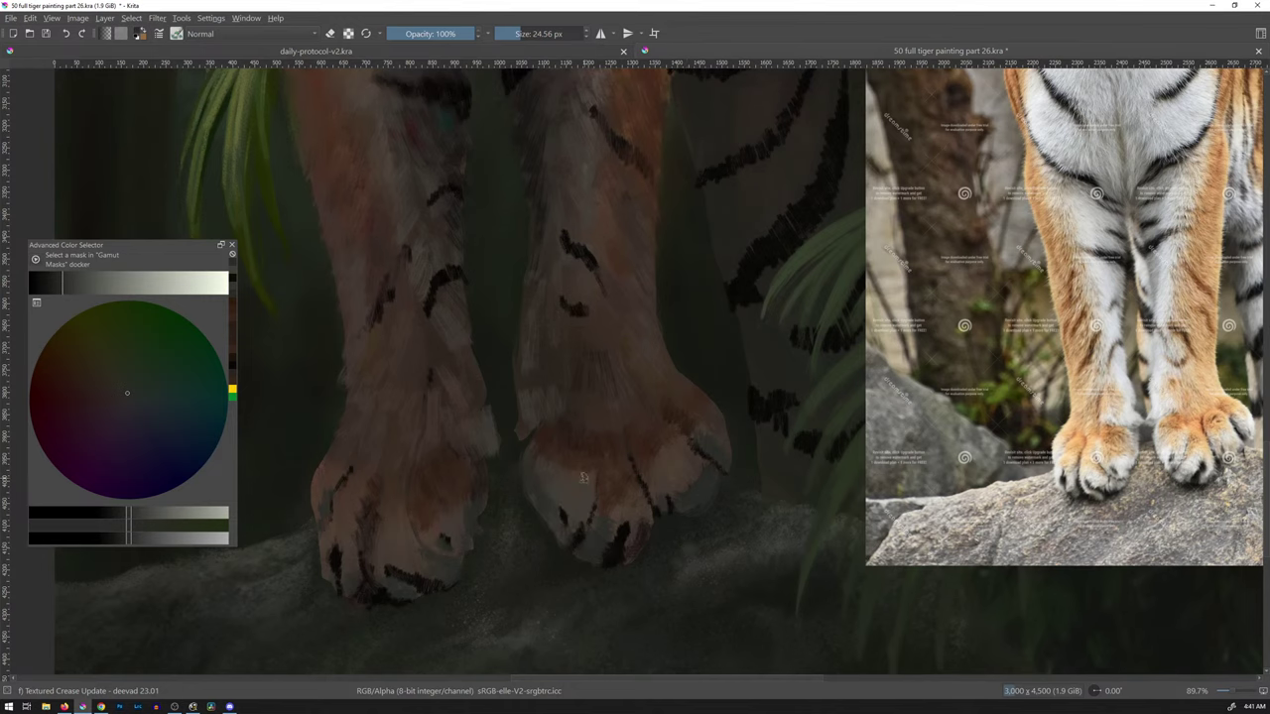
{"action": "left_click_drag", "start_coordinate": [623, 533], "coordinate": [595, 496]}
{"action": "key", "text": "ctrl+z"}
{"action": "left_click_drag", "start_coordinate": [607, 553], "coordinate": [581, 522]}
{"action": "left_click", "coordinate": [578, 526], "text": "ctrl"}
{"action": "key", "text": "ctrl+z"}
{"action": "left_click", "coordinate": [580, 522], "text": "ctrl"}
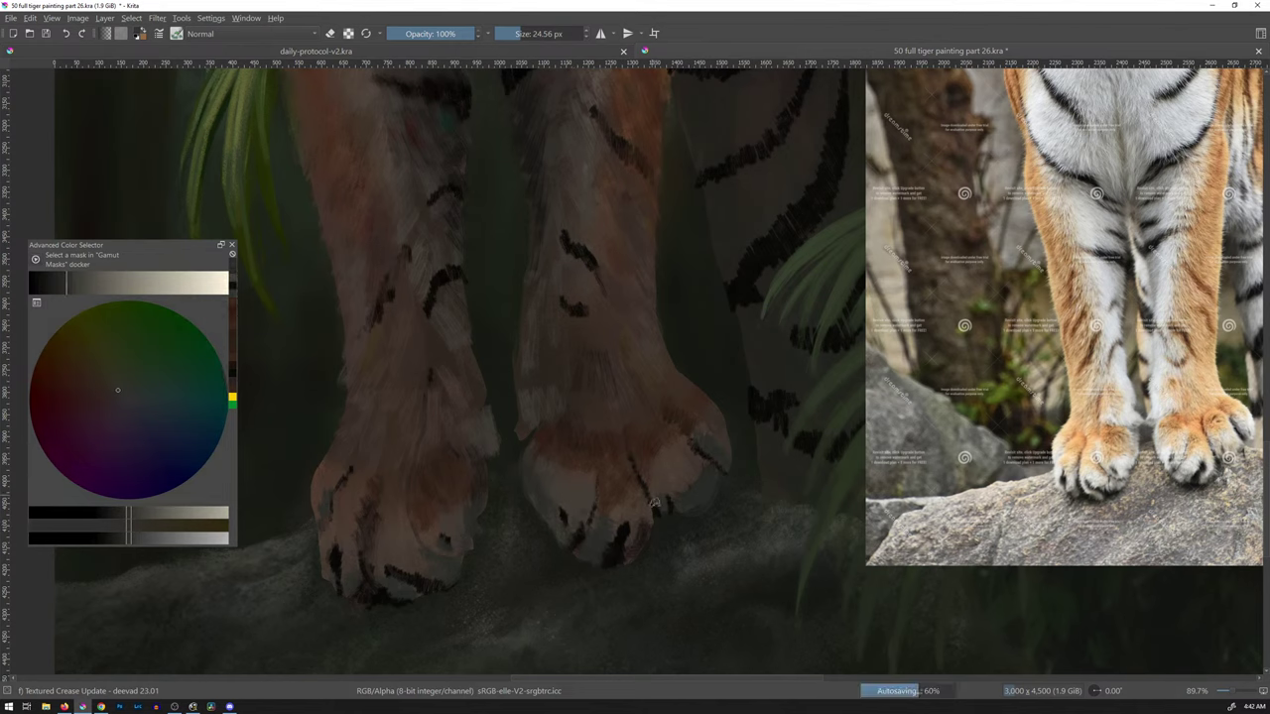
{"action": "mouse_move", "coordinate": [623, 536]}
{"action": "left_mouse_down"}
{"action": "mouse_move", "coordinate": [601, 519]}
{"action": "mouse_move", "coordinate": [633, 551]}
{"action": "left_mouse_up"}
{"action": "left_click", "coordinate": [74, 286]}
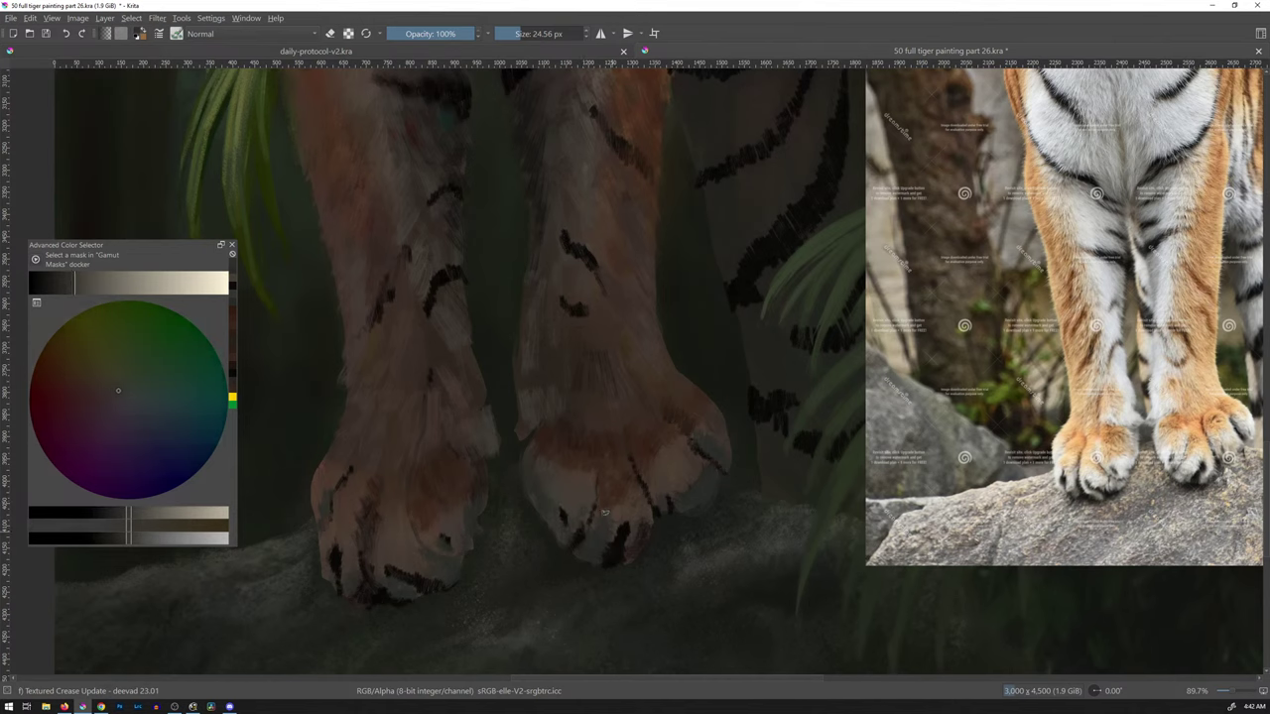
{"action": "mouse_move", "coordinate": [613, 506]}
{"action": "left_mouse_down"}
{"action": "mouse_move", "coordinate": [623, 528]}
{"action": "mouse_move", "coordinate": [636, 508]}
{"action": "mouse_move", "coordinate": [630, 536]}
{"action": "mouse_move", "coordinate": [630, 523]}
{"action": "left_mouse_up"}
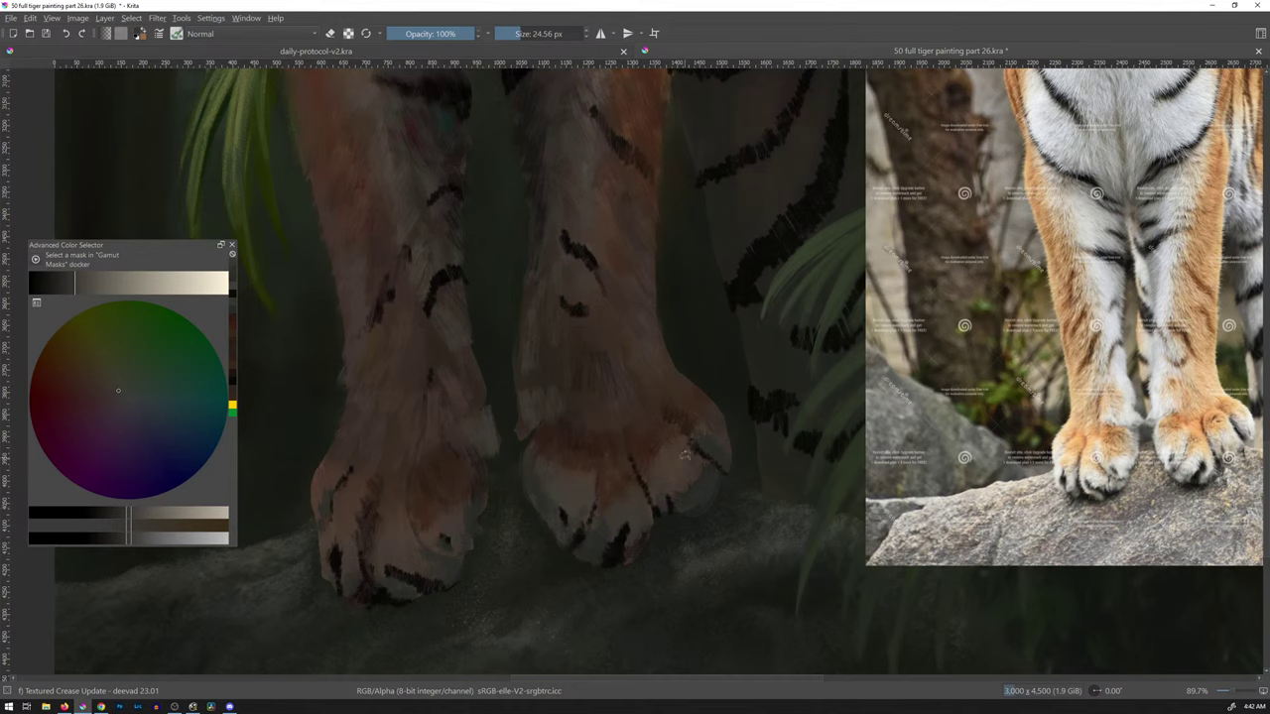
- Enlarge the brush to 34.25 px, dab pale highlights near the claws, then zoom out
{"action": "left_click_drag", "start_coordinate": [698, 448], "coordinate": [702, 464]}
{"action": "left_click", "coordinate": [647, 540], "text": "ctrl"}
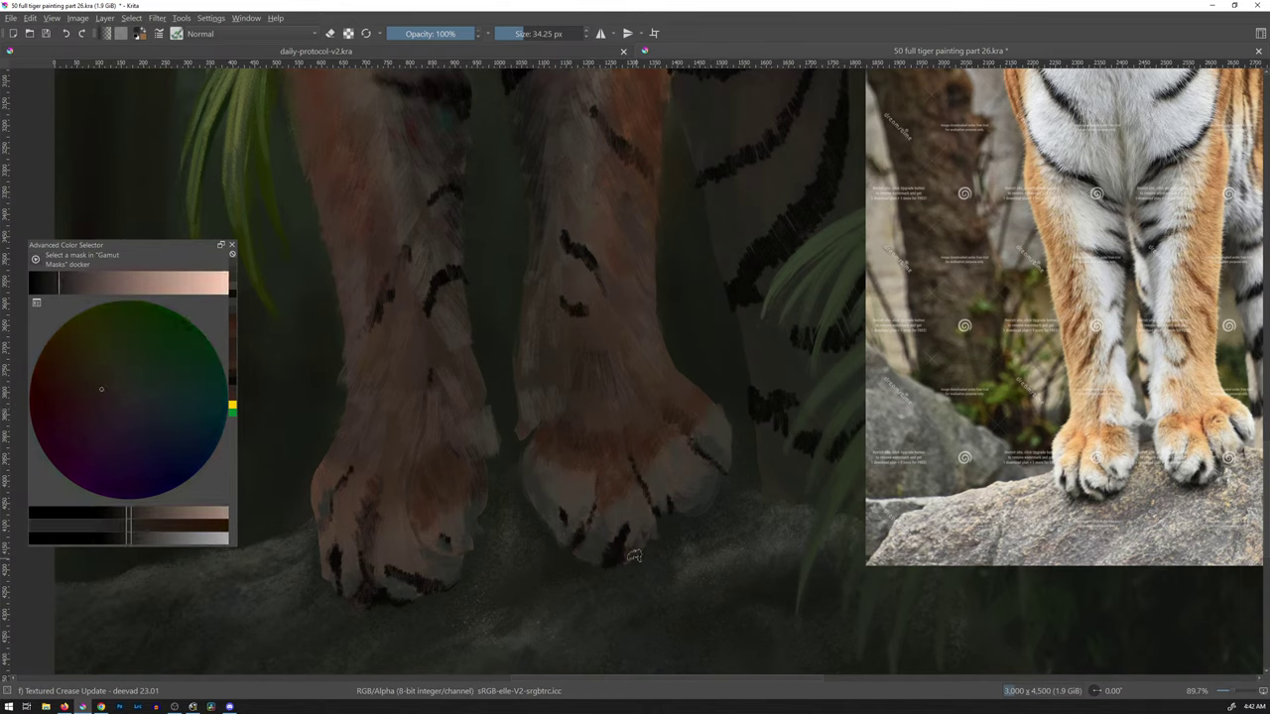
{"action": "left_click", "coordinate": [613, 541], "text": "ctrl"}
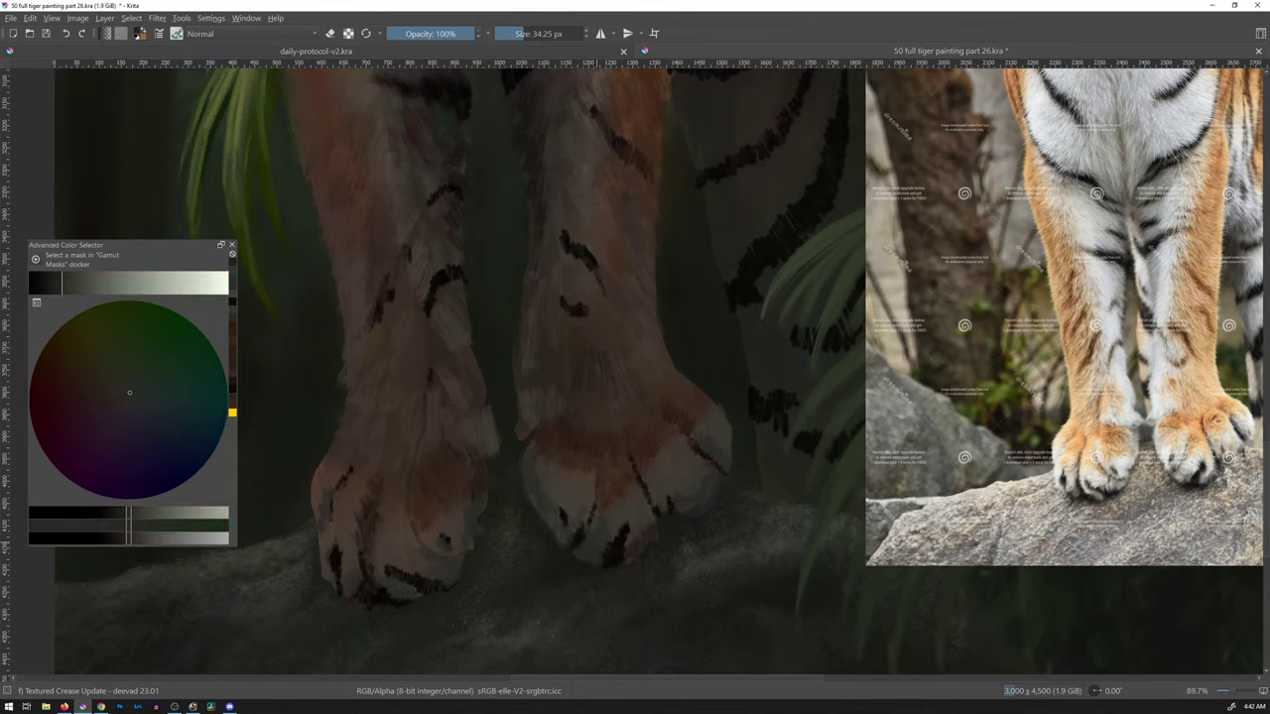
{"action": "left_click", "coordinate": [642, 539]}
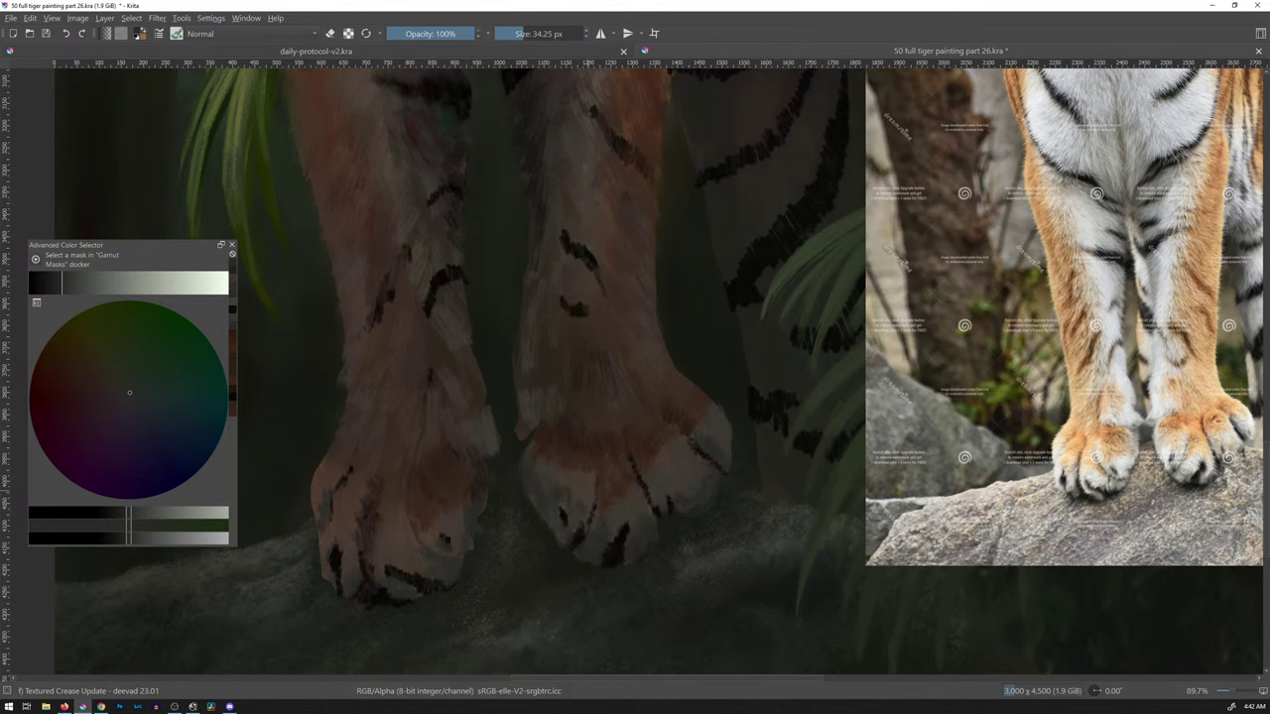
{"action": "left_click", "coordinate": [560, 476], "text": "ctrl"}
{"action": "mouse_move", "coordinate": [720, 351]}
{"action": "left_mouse_down"}
{"action": "mouse_move", "coordinate": [694, 449]}
{"action": "mouse_move", "coordinate": [728, 360]}
{"action": "left_mouse_up"}
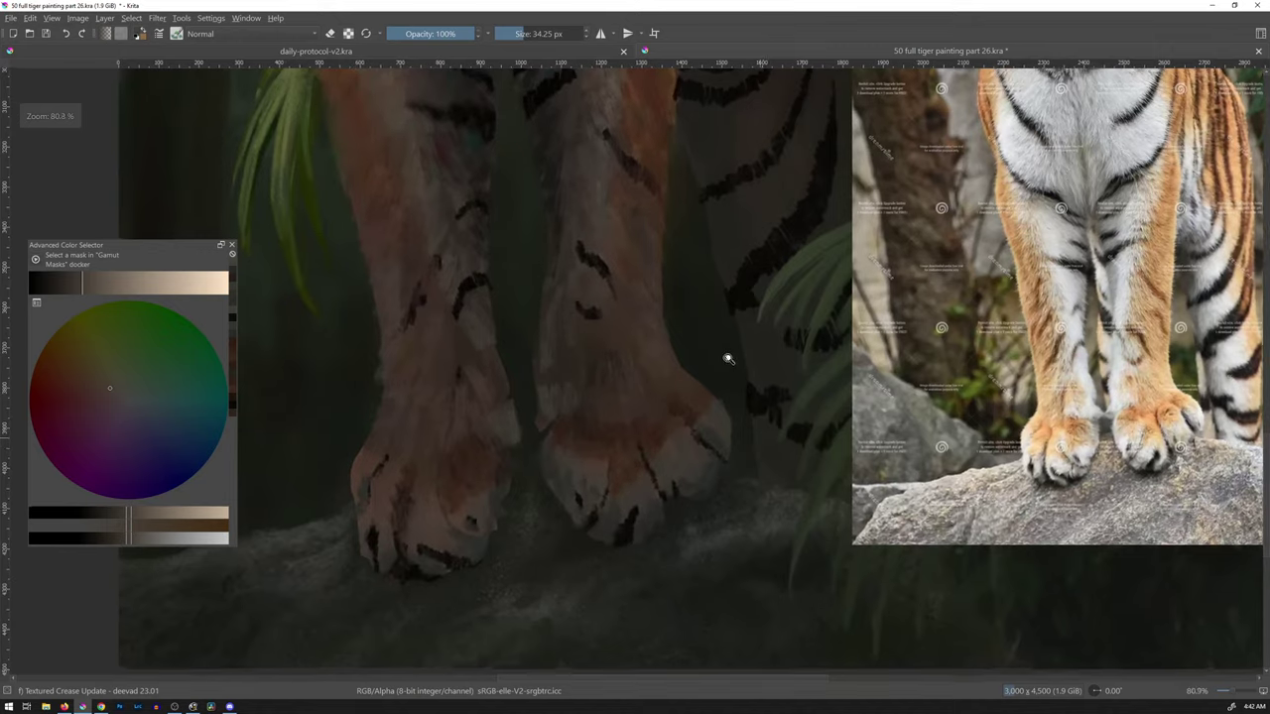
- Sample salmon orange, pale beige and darker fur tones from the right paw
{"action": "left_click", "coordinate": [641, 466], "text": "ctrl"}
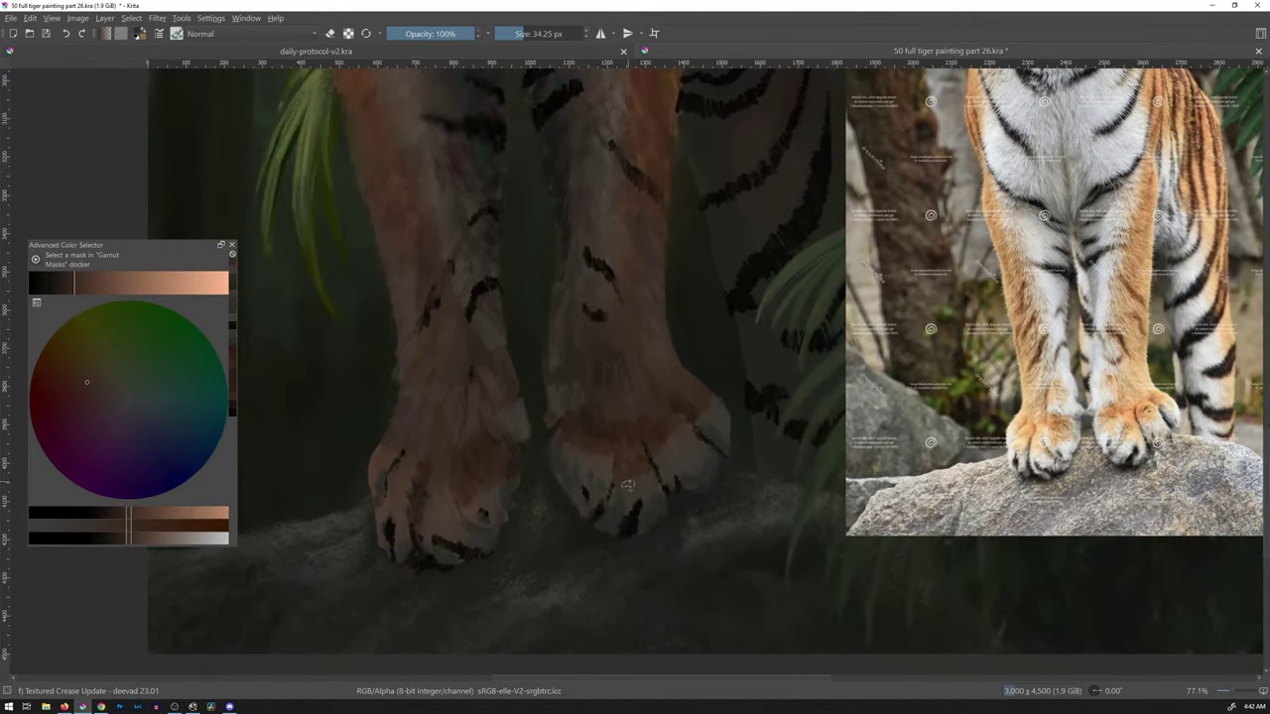
{"action": "left_click", "coordinate": [631, 480], "text": "ctrl"}
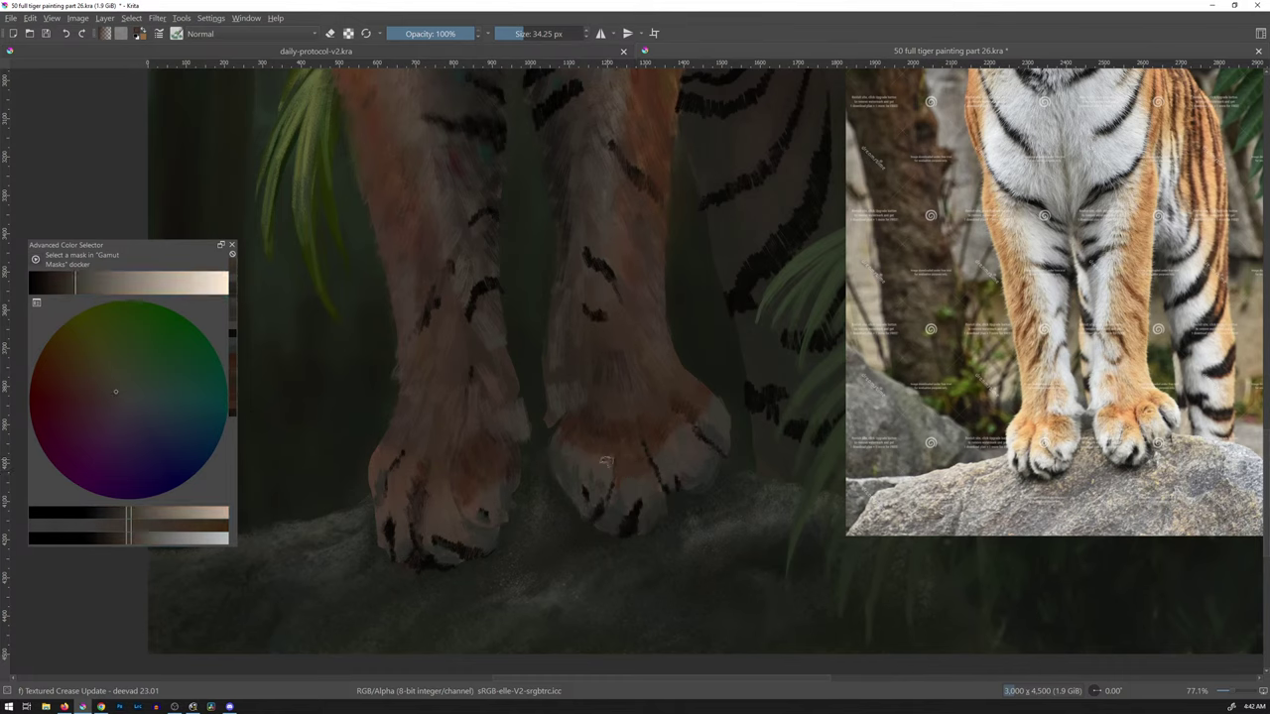
{"action": "left_click", "coordinate": [603, 447], "text": "ctrl"}
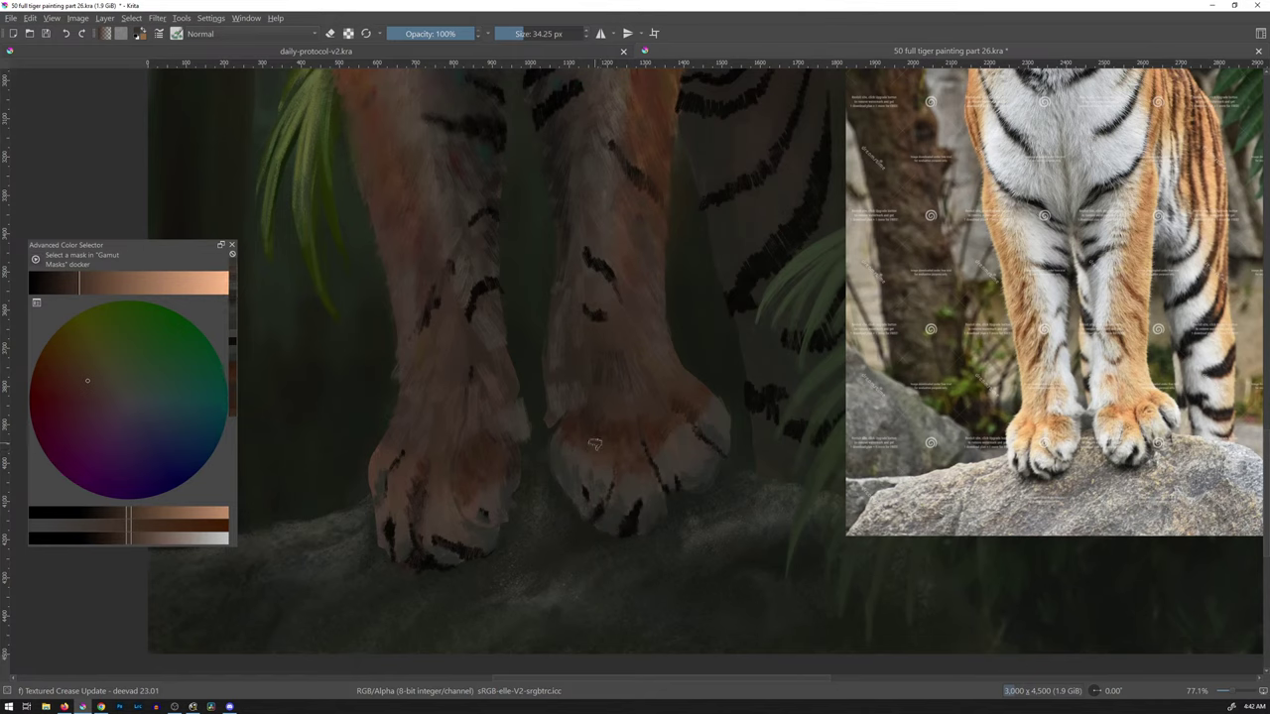
{"action": "left_click", "coordinate": [571, 441], "text": "ctrl"}
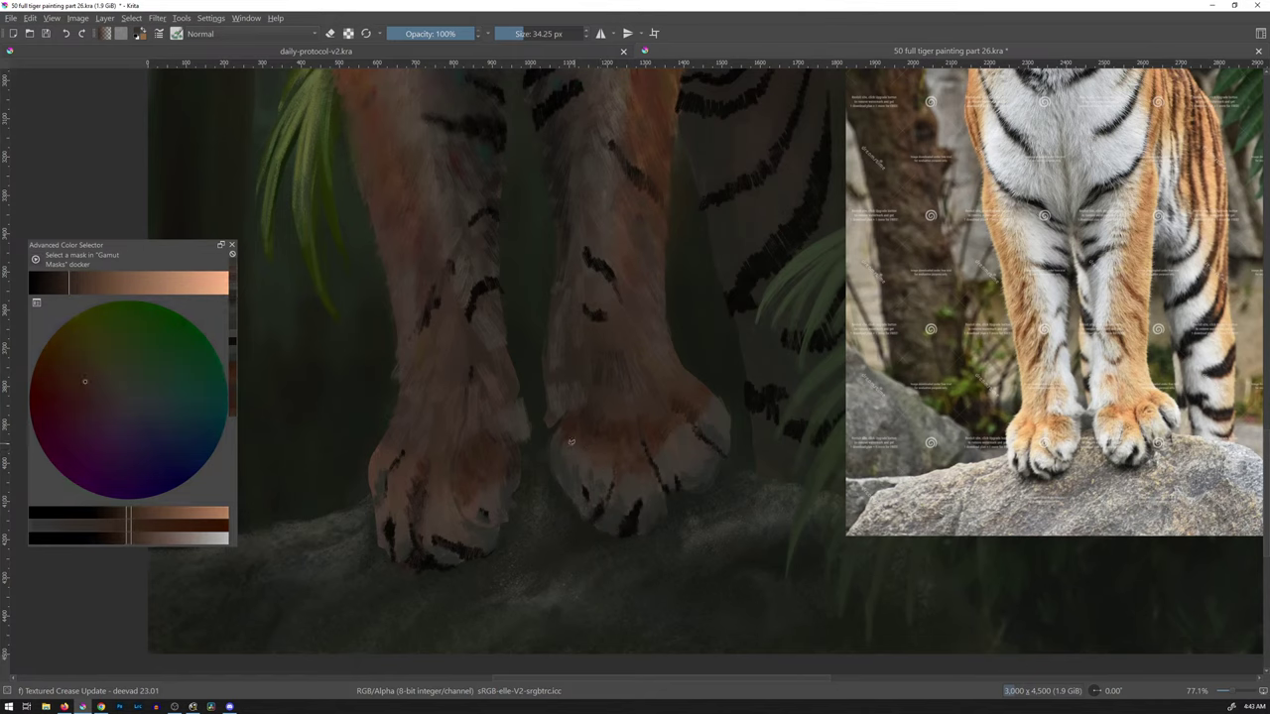
{"action": "left_click", "coordinate": [678, 441], "text": "ctrl"}
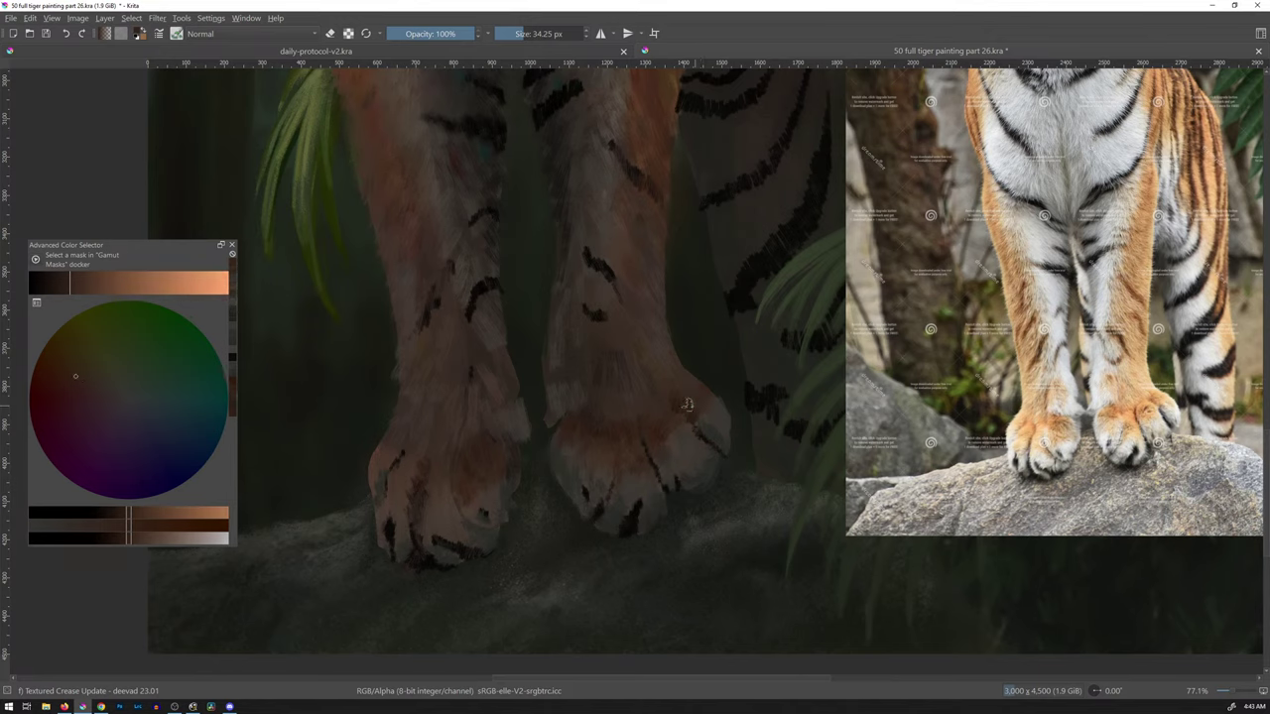
- Lighten the colour to a peach shade, then sample orange-brown tones from the left paw
{"action": "left_click", "coordinate": [84, 287]}
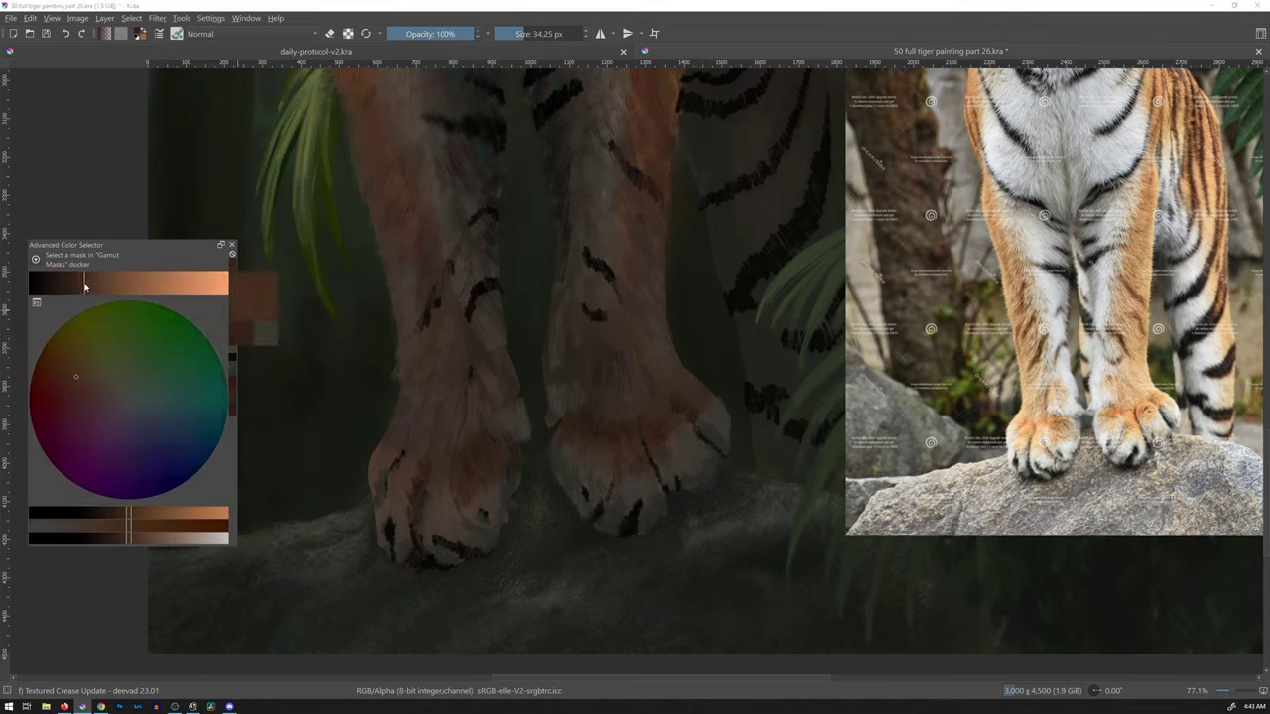
{"action": "left_click_drag", "start_coordinate": [85, 380], "coordinate": [96, 379]}
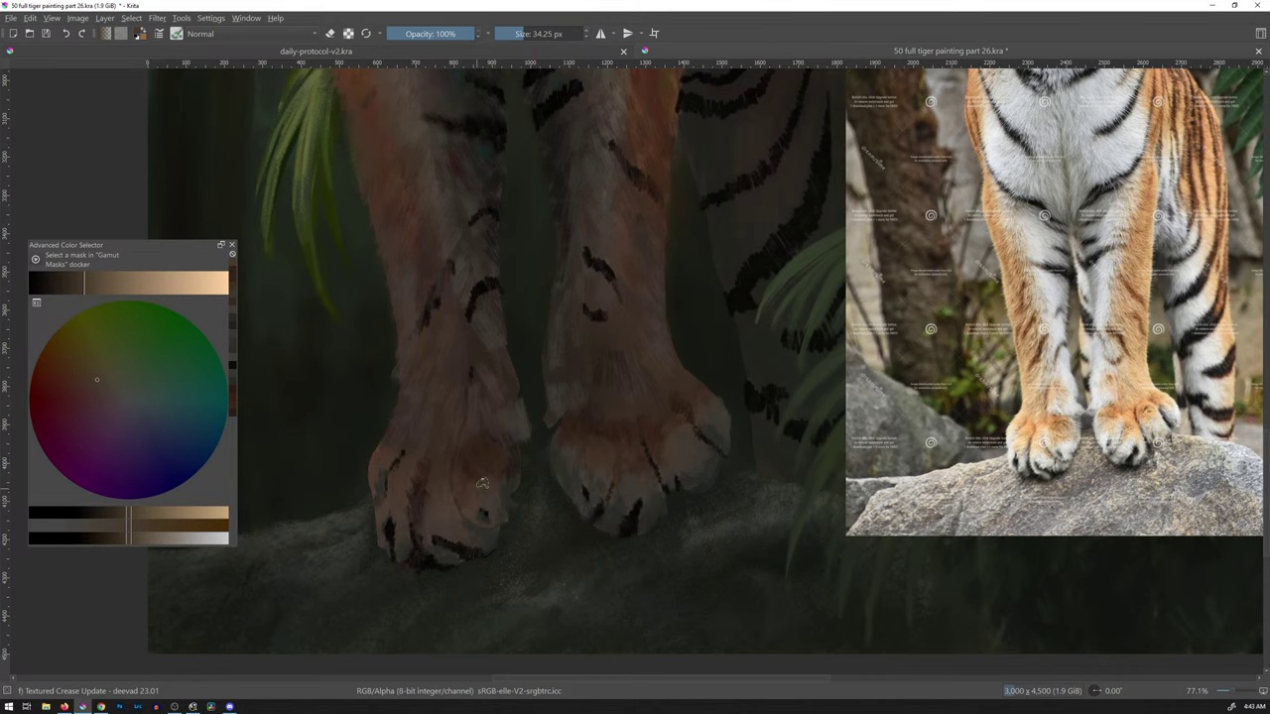
{"action": "left_click", "coordinate": [447, 471], "text": "ctrl"}
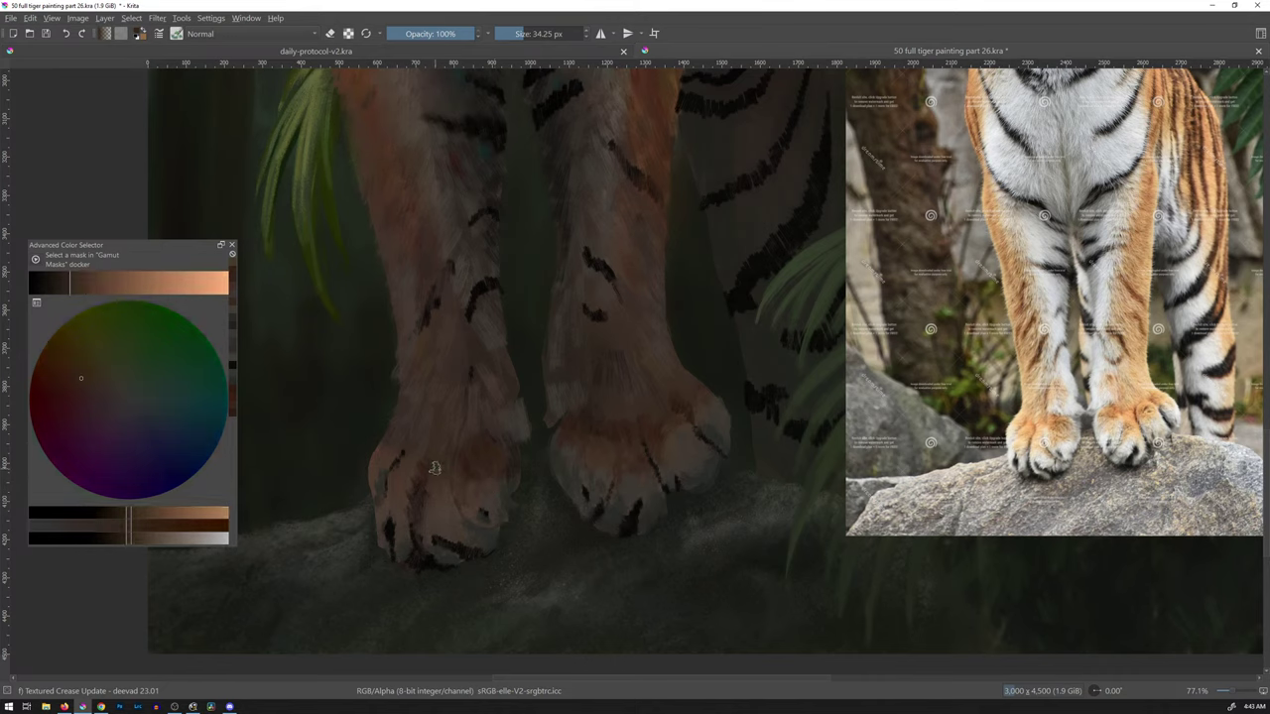
{"action": "left_click", "coordinate": [441, 462], "text": "ctrl"}
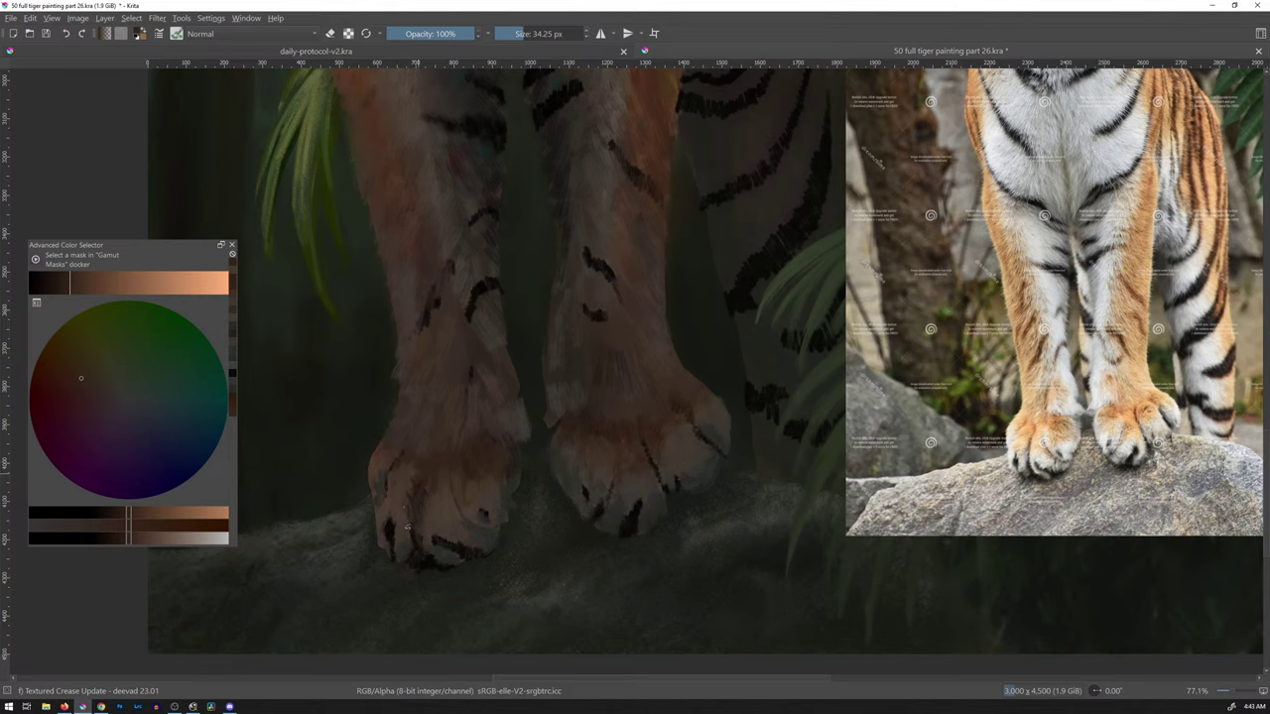
- Sample pale greyish-beige and lighter pinkish tones for highlights on both front paws
{"action": "left_click", "coordinate": [598, 501], "text": "ctrl"}
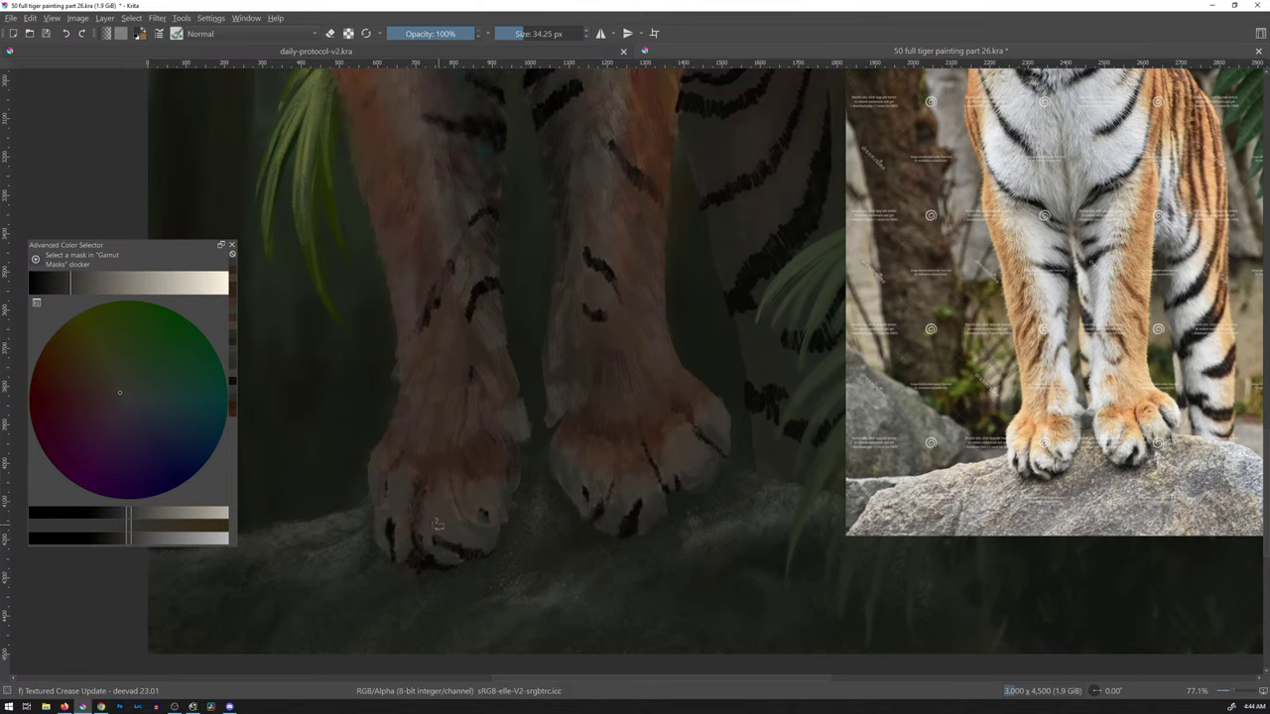
{"action": "left_click", "coordinate": [410, 550], "text": "ctrl"}
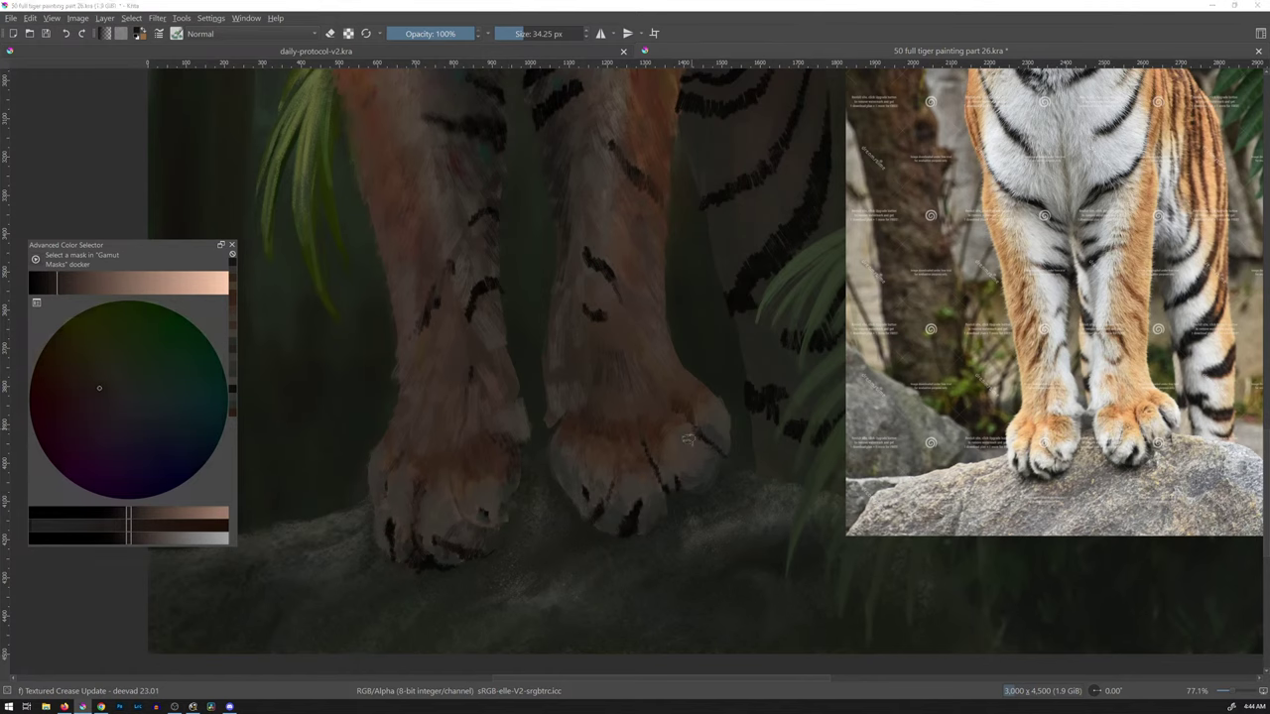
{"action": "left_click", "coordinate": [685, 400]}
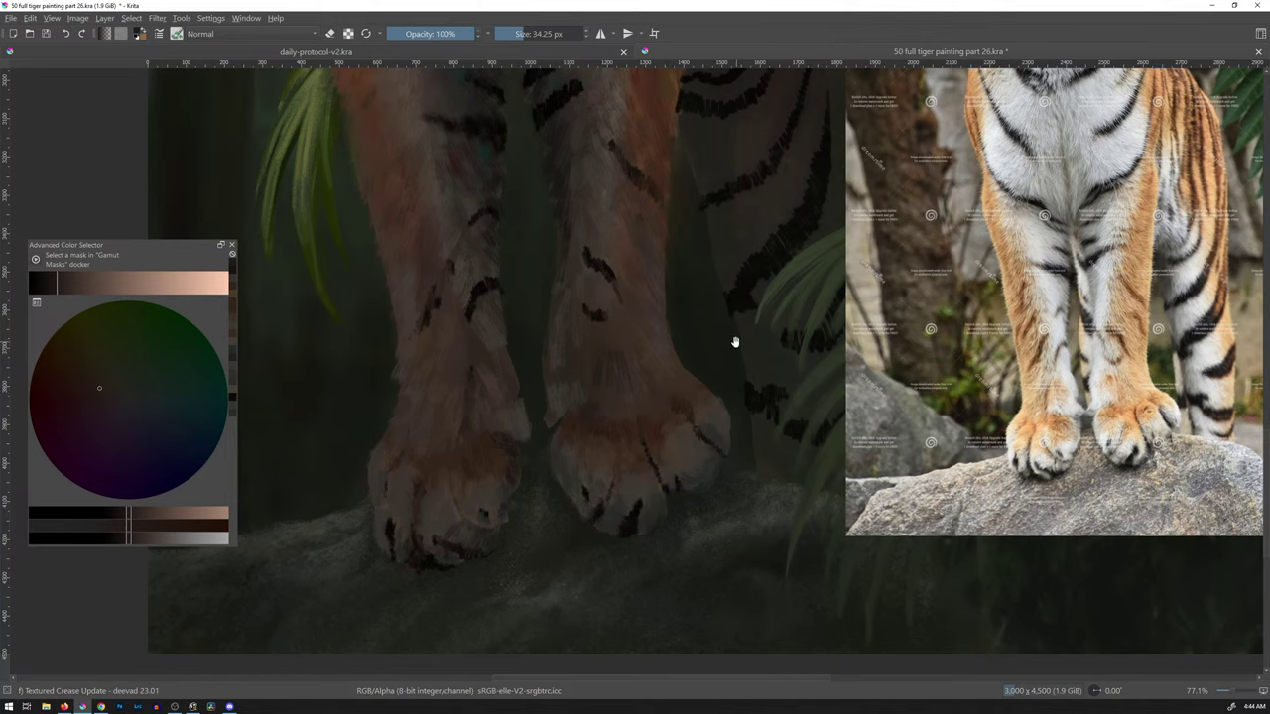
{"action": "left_click_drag", "start_coordinate": [737, 330], "coordinate": [731, 383]}
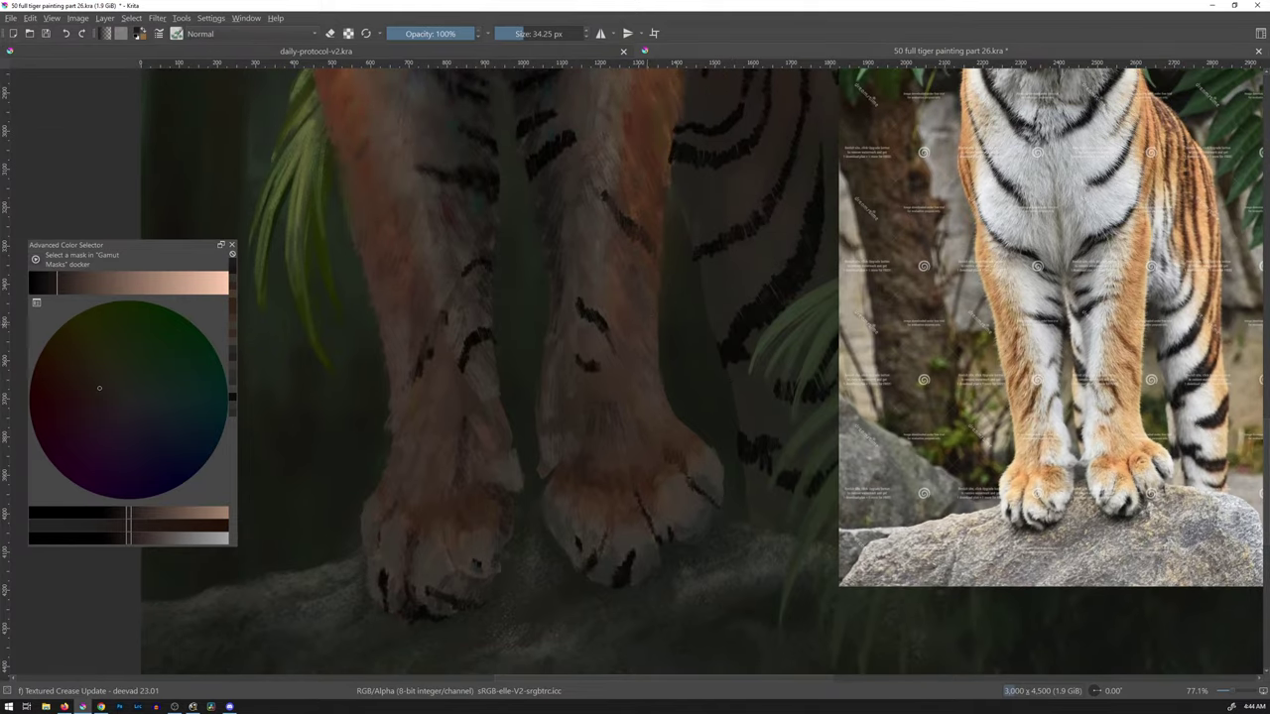
- Sample lighter fur tones from the right foreleg and enlarge the brush to 49.29 px
{"action": "left_click", "coordinate": [623, 317], "text": "ctrl"}
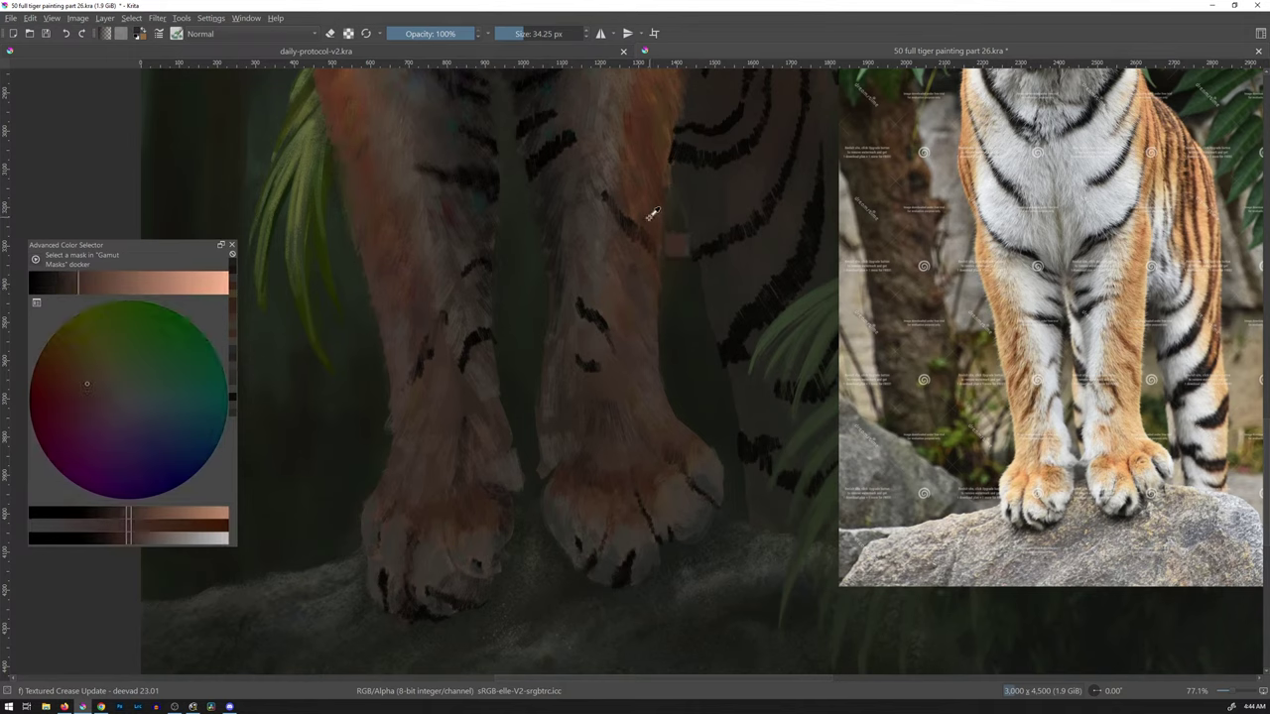
{"action": "left_click", "coordinate": [622, 250], "text": "ctrl"}
{"action": "left_click", "coordinate": [629, 261], "text": "ctrl"}
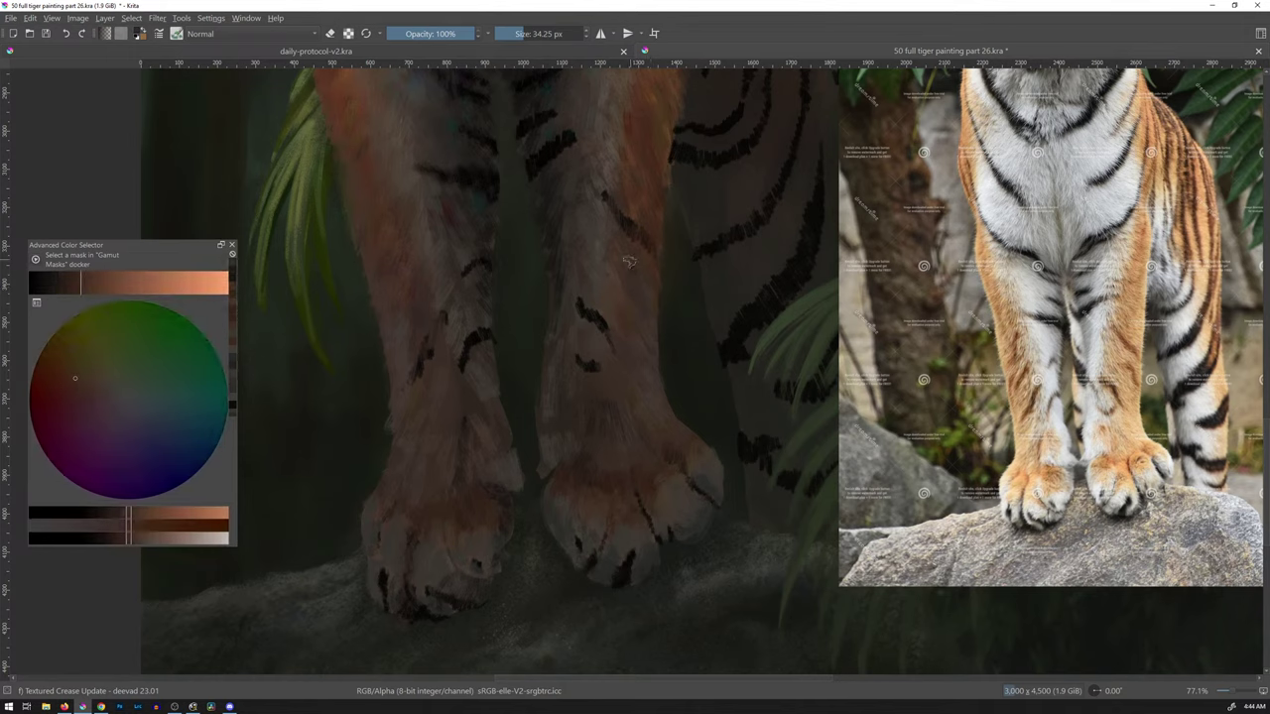
{"action": "key", "text": "bracketright"}
{"action": "key", "text": "bracketright"}
- Try golden yellow and brown shades, settling on a warm orange-brown for the foreleg fur
{"action": "left_click", "coordinate": [87, 366]}
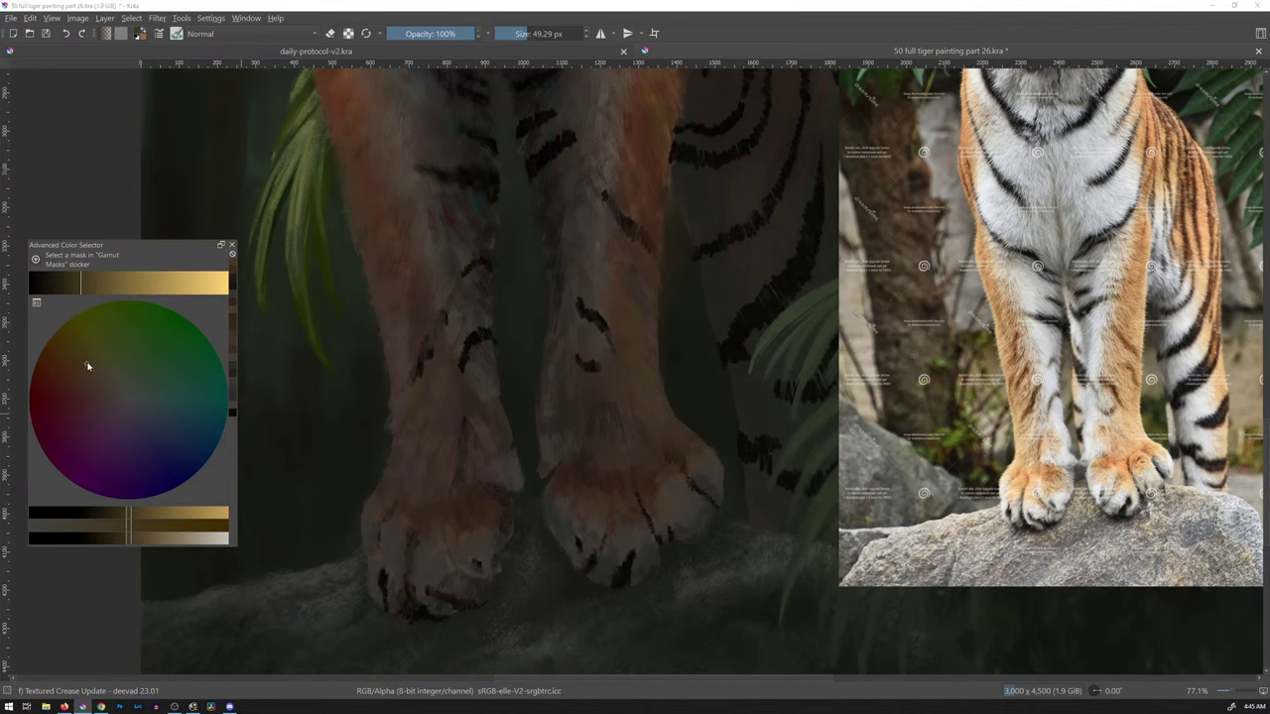
{"action": "left_click", "coordinate": [86, 374]}
{"action": "left_click_drag", "start_coordinate": [90, 383], "coordinate": [92, 386]}
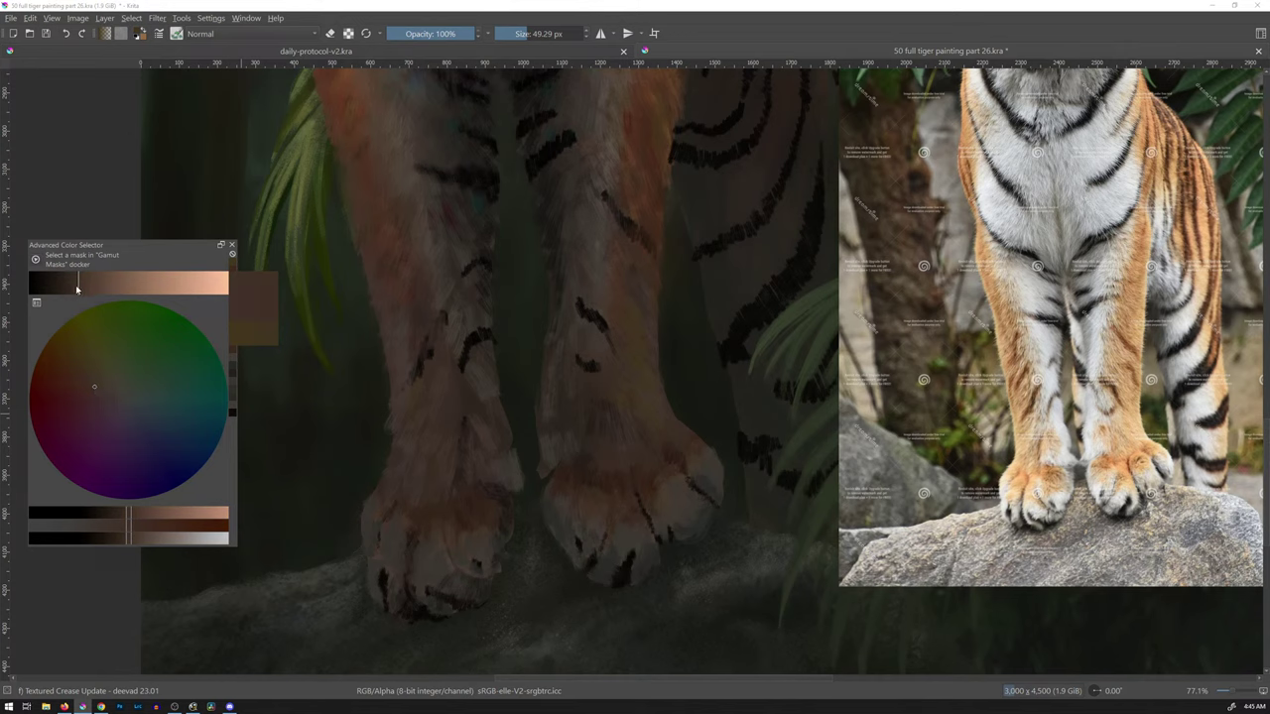
{"action": "left_click", "coordinate": [74, 286]}
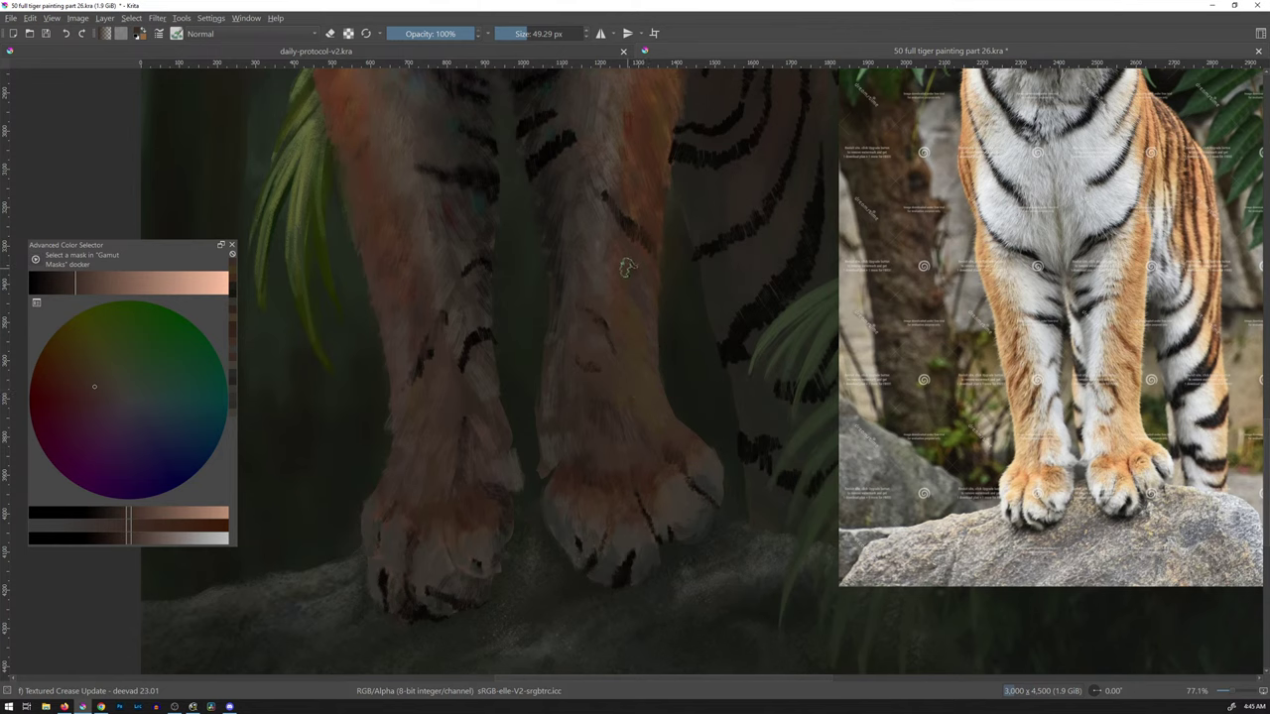
{"action": "scroll", "coordinate": [640, 261], "scroll_direction": "up", "scroll_amount": 1}
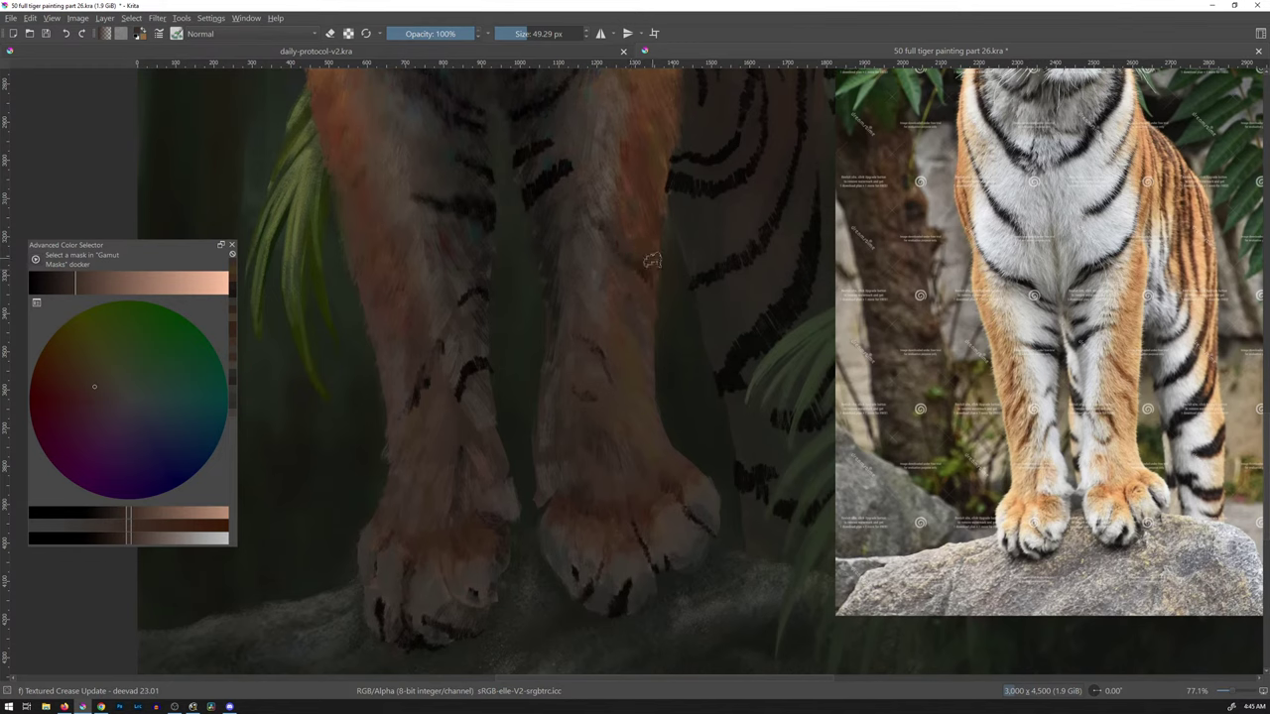
- Sample orange fur from the leg, darken it twice with K, then set a near-black colour
{"action": "left_click", "coordinate": [642, 220], "text": "ctrl"}
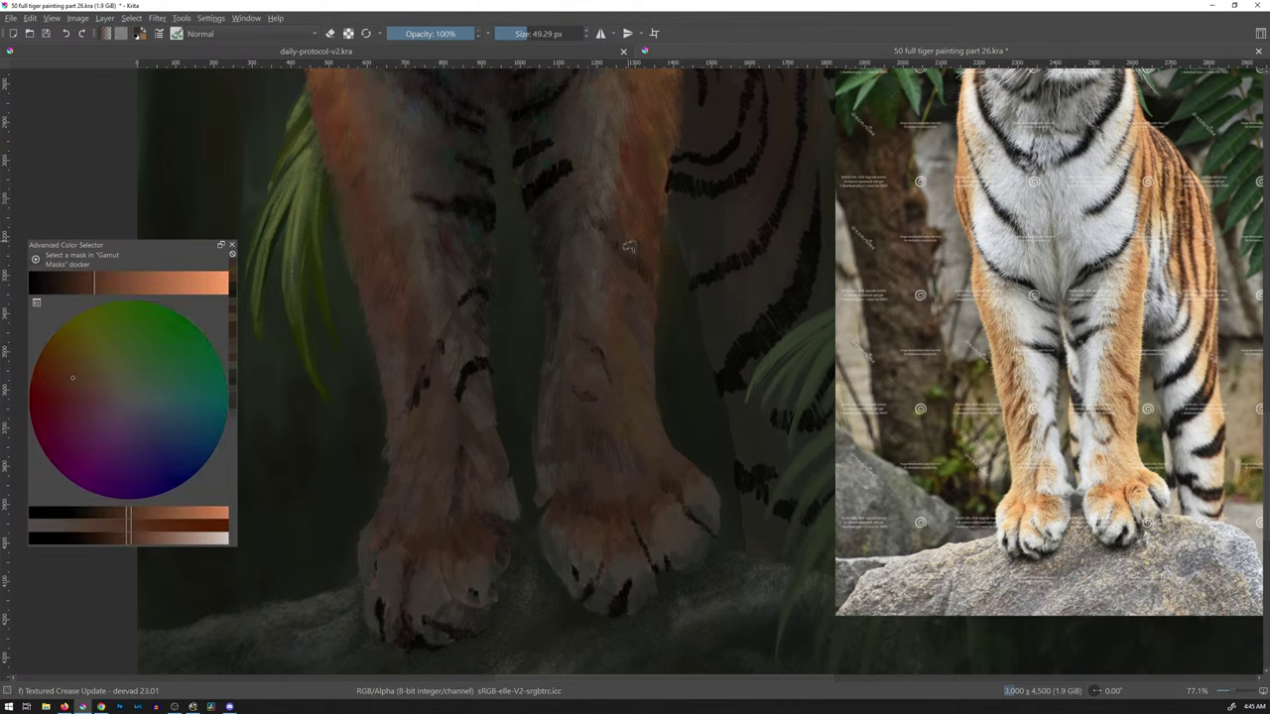
{"action": "left_click", "coordinate": [656, 208], "text": "ctrl"}
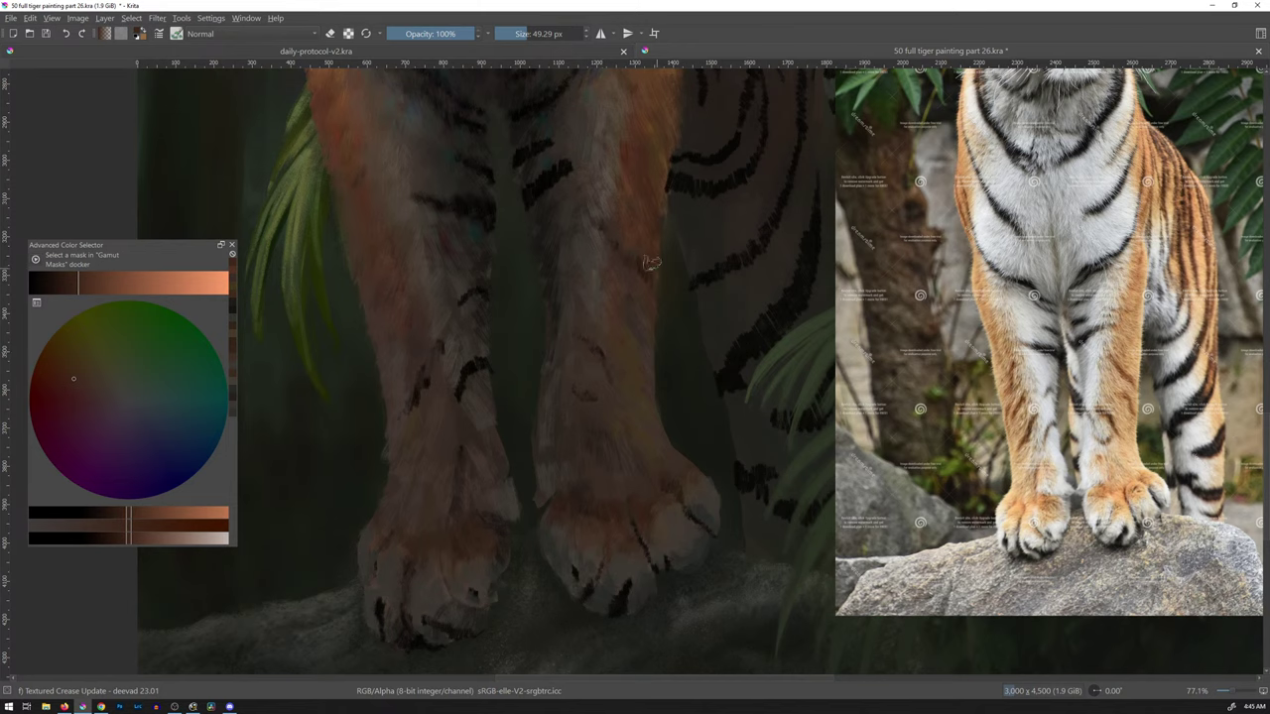
{"action": "key", "text": "k"}
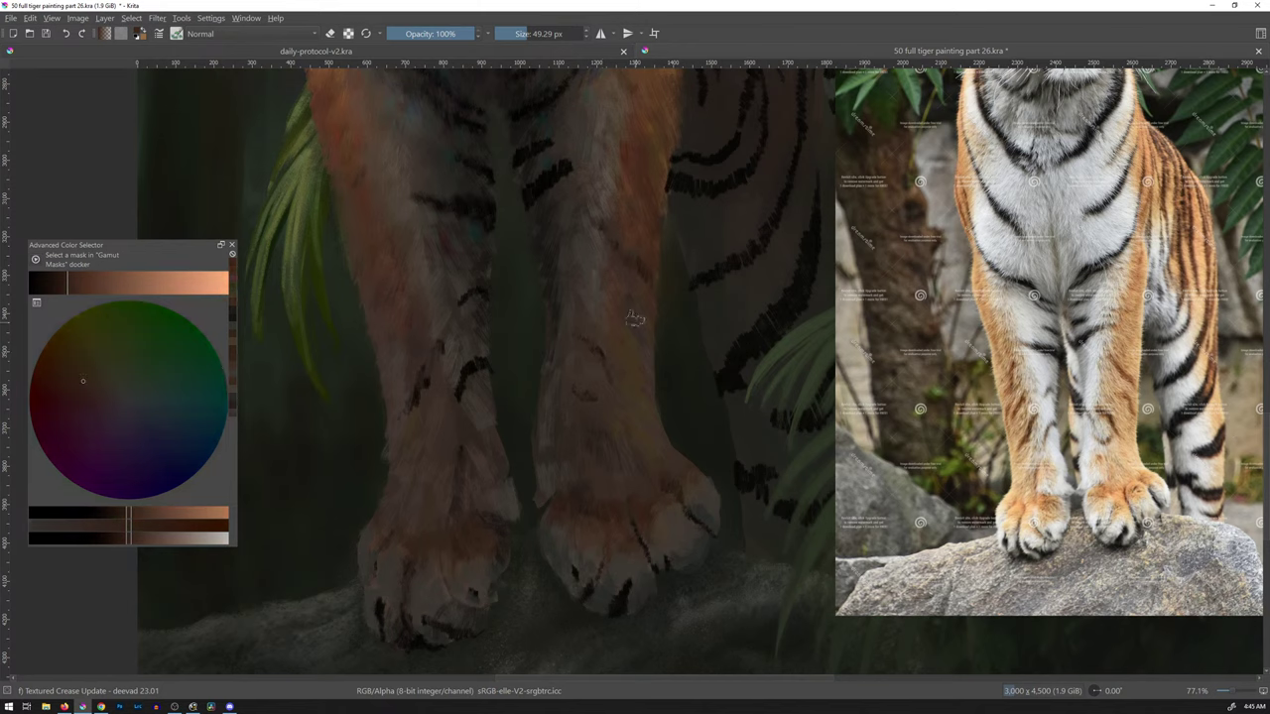
{"action": "key", "text": "k"}
{"action": "key", "text": "k"}
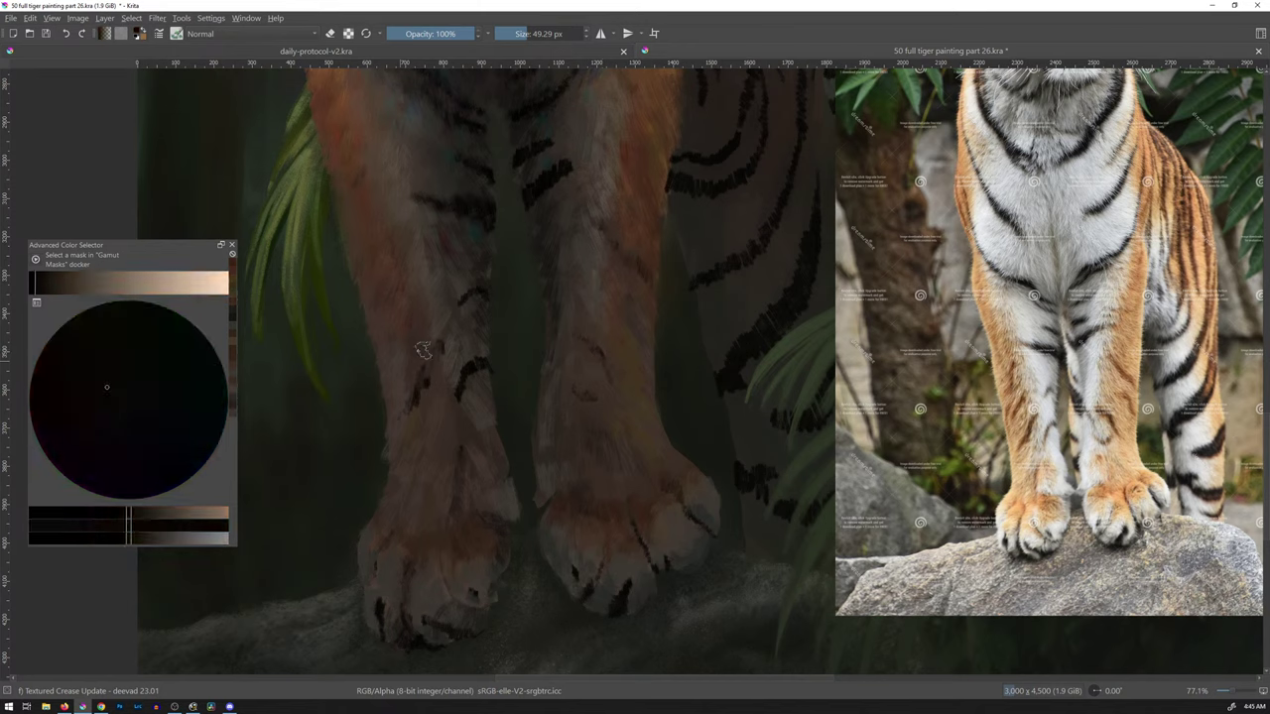
{"action": "left_click", "coordinate": [617, 254], "text": "ctrl"}
{"action": "left_click", "coordinate": [69, 287]}
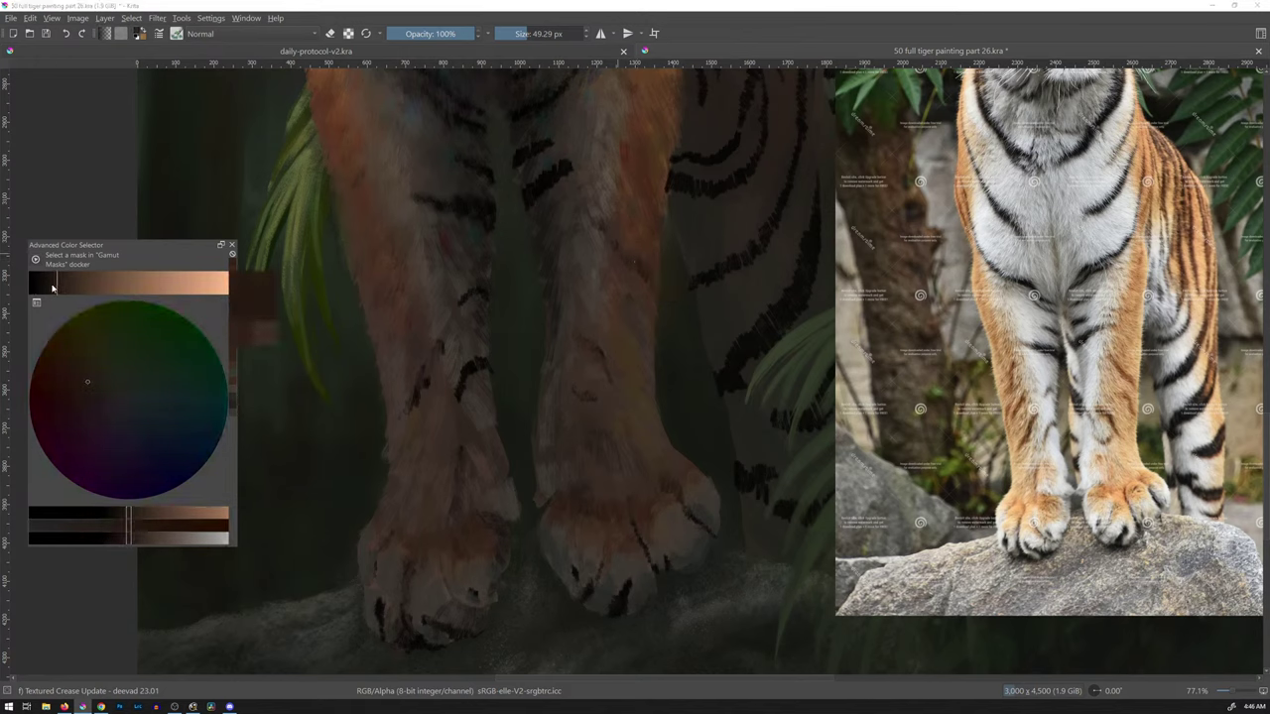
- Paint dark-brown fur strokes on the right and left legs, sampling fur colours between strokes
{"action": "mouse_move", "coordinate": [593, 343]}
{"action": "left_mouse_down"}
{"action": "mouse_move", "coordinate": [611, 385]}
{"action": "mouse_move", "coordinate": [627, 369]}
{"action": "left_mouse_up"}
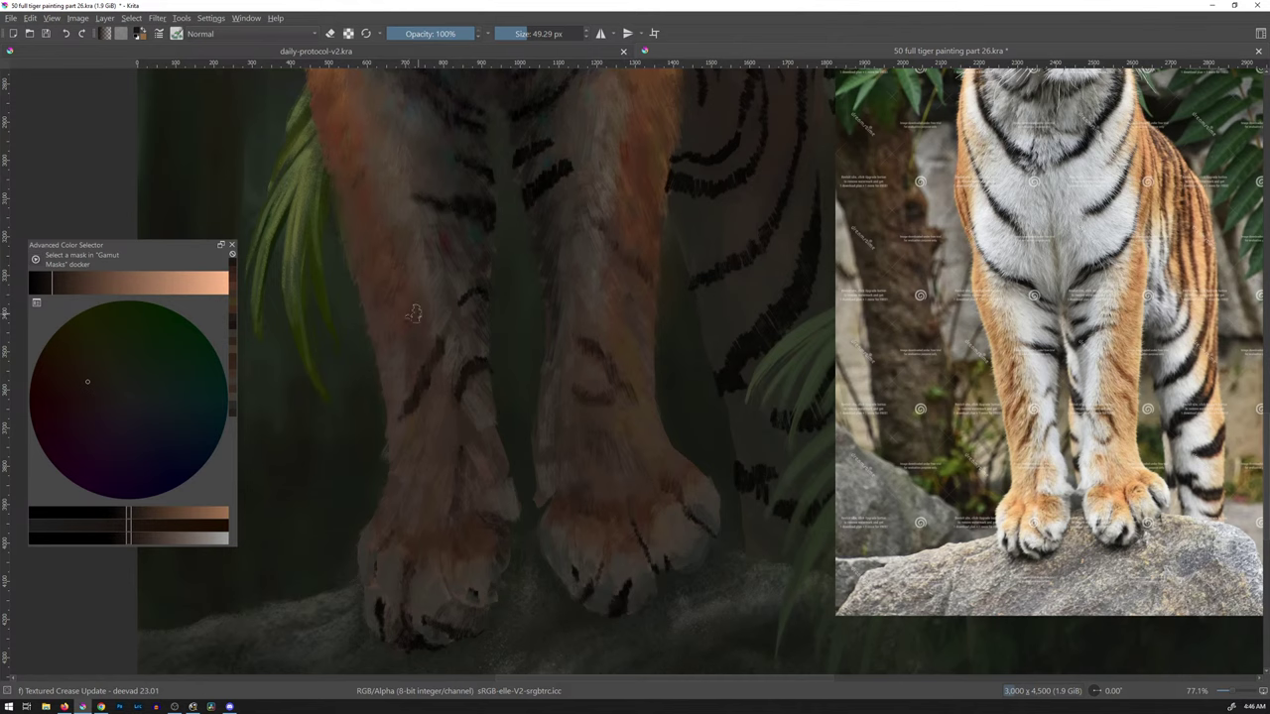
{"action": "left_click_drag", "start_coordinate": [399, 328], "coordinate": [386, 359]}
{"action": "left_click", "coordinate": [436, 314], "text": "ctrl"}
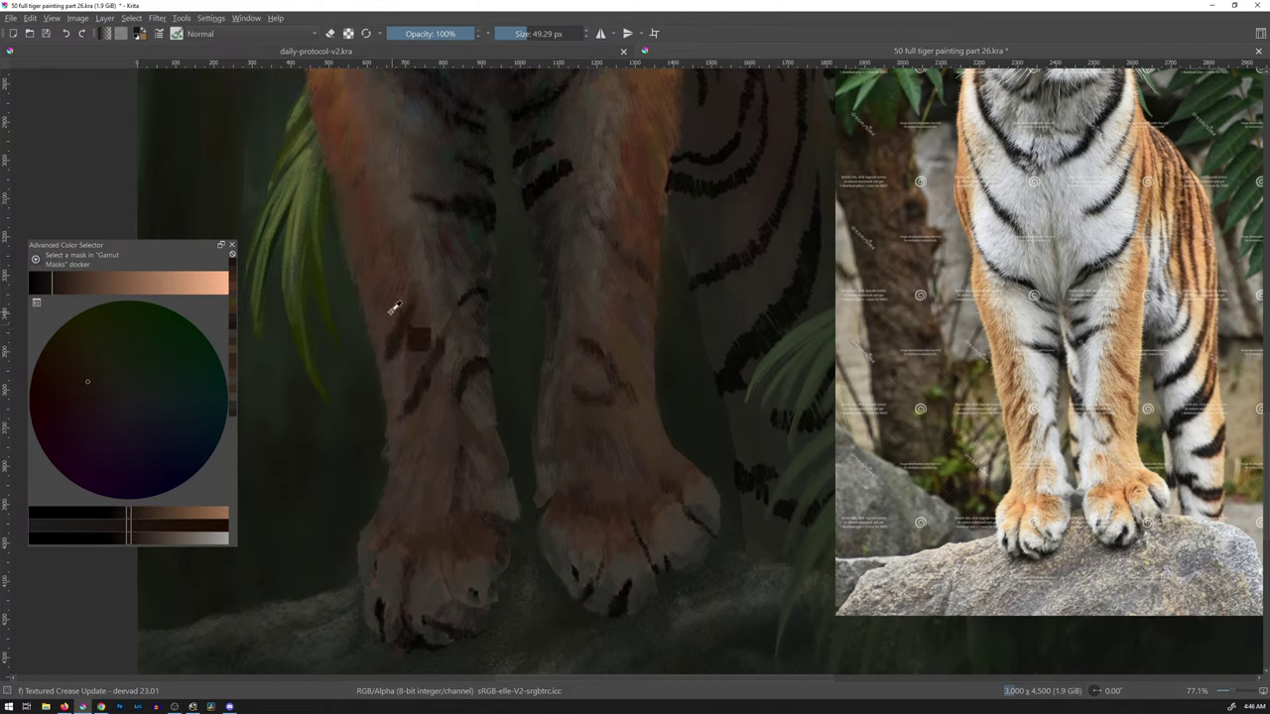
{"action": "left_click", "coordinate": [387, 328], "text": "ctrl"}
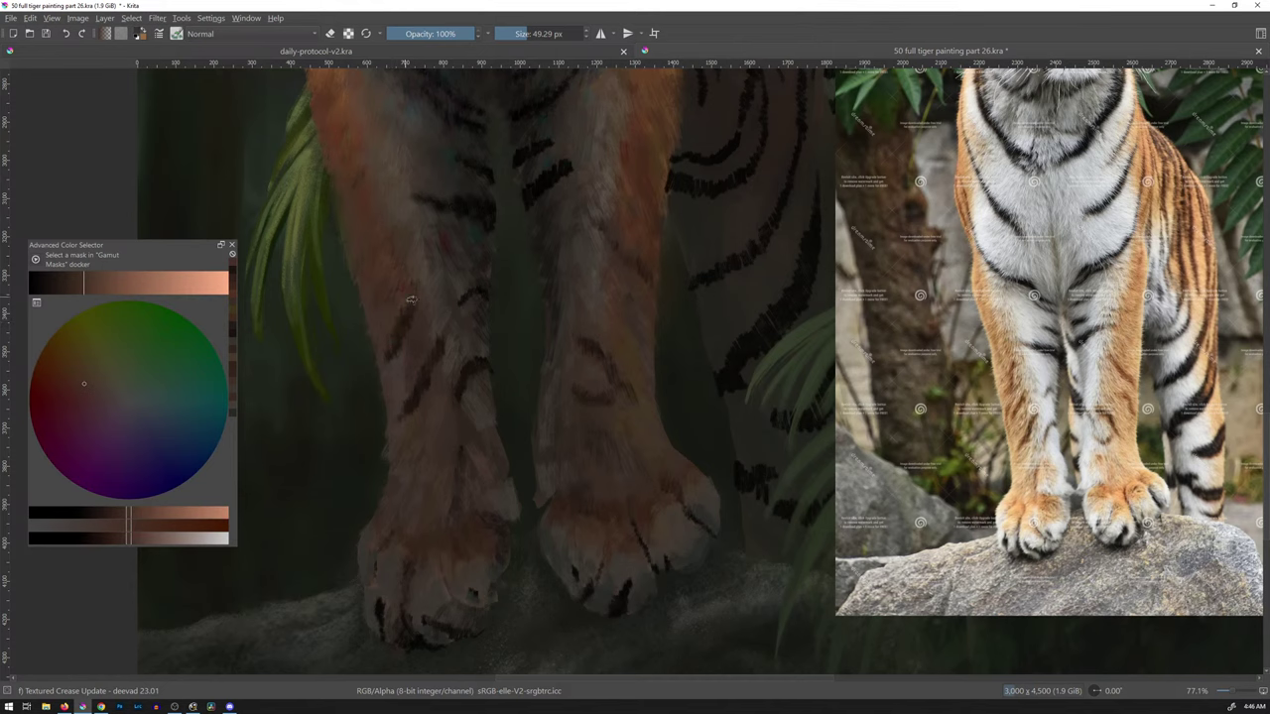
{"action": "left_click", "coordinate": [397, 327], "text": "ctrl"}
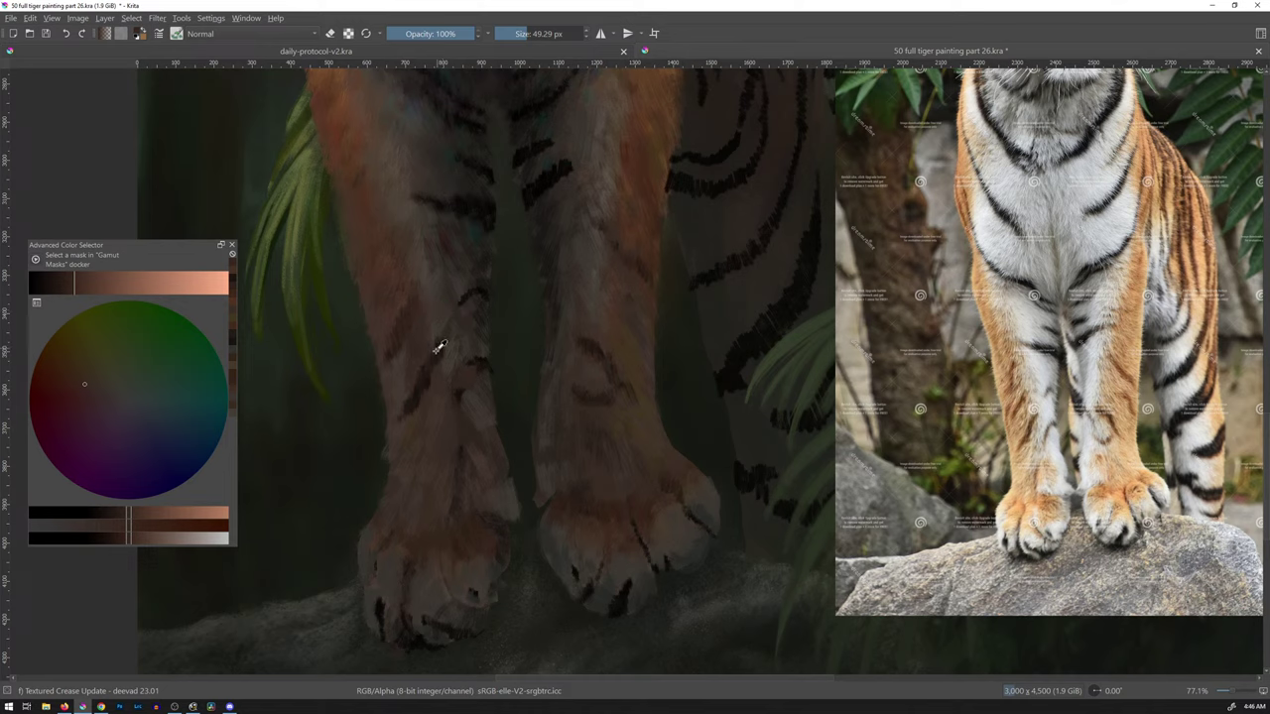
- Add a short dark-brown fur stroke to the left leg and sample lighter, darker and pale beige tones
{"action": "left_click", "coordinate": [464, 379], "text": "ctrl"}
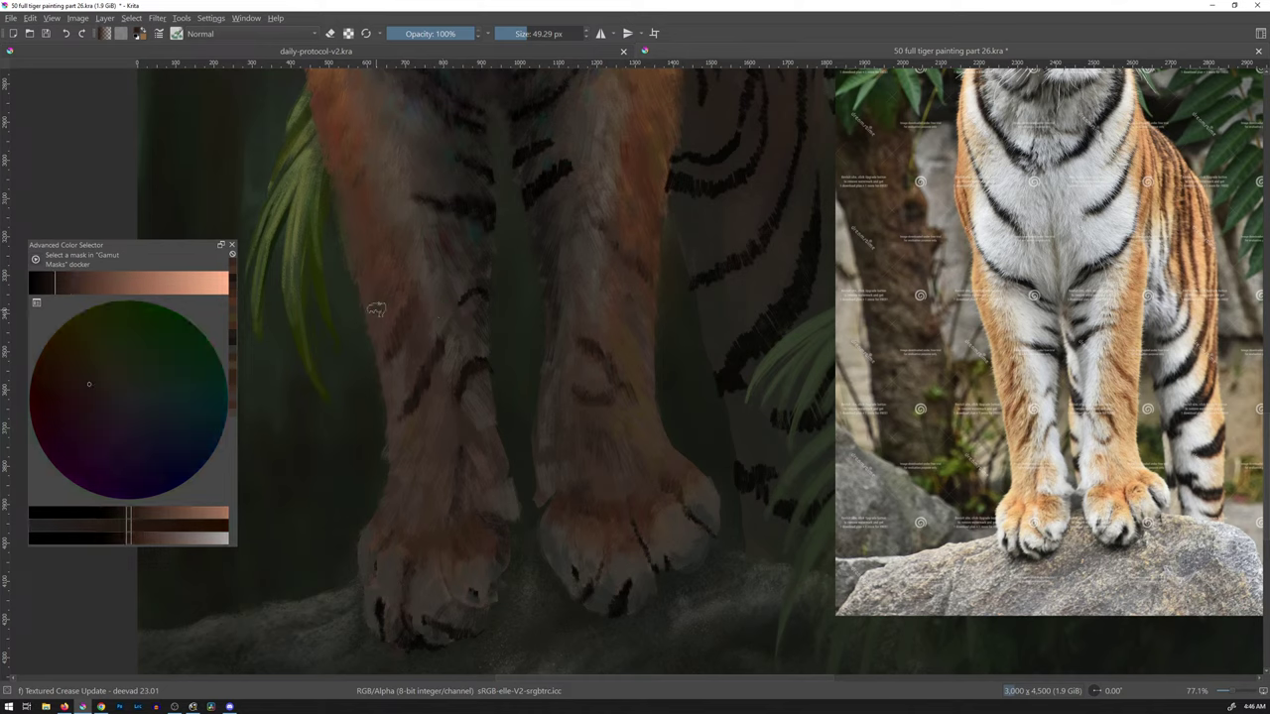
{"action": "left_click_drag", "start_coordinate": [377, 310], "coordinate": [381, 317]}
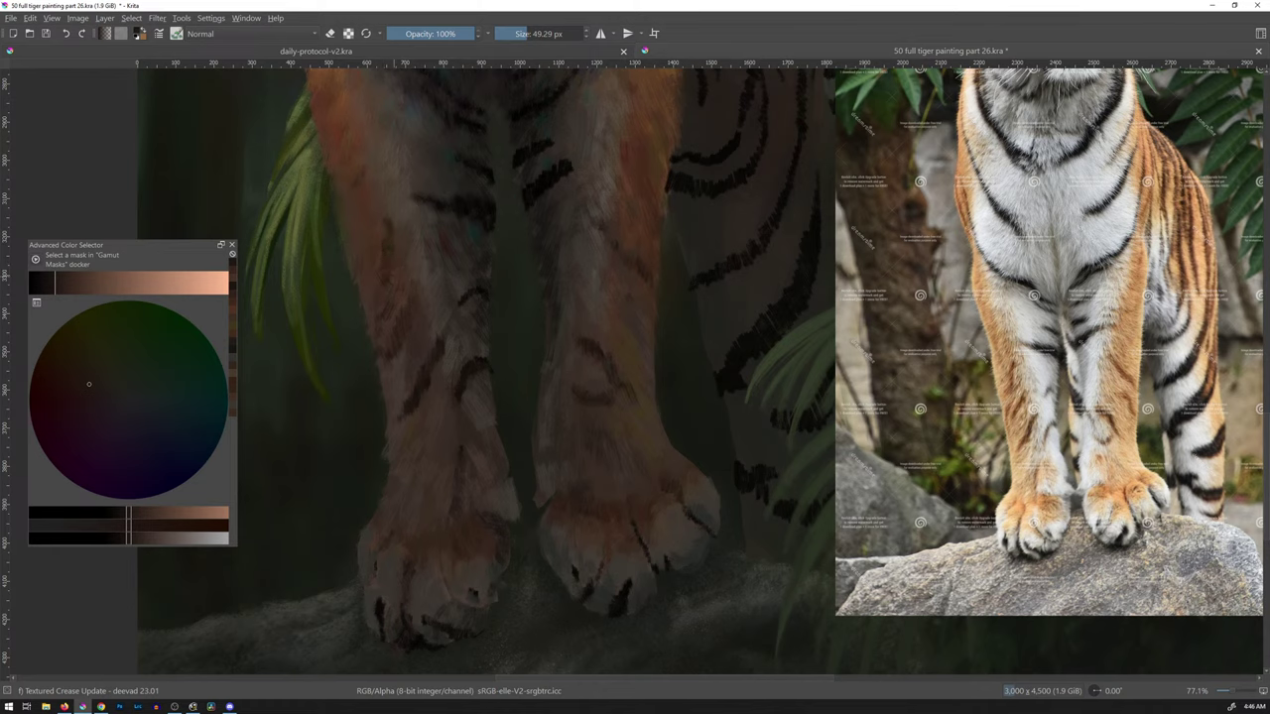
{"action": "left_click", "coordinate": [369, 255], "text": "ctrl"}
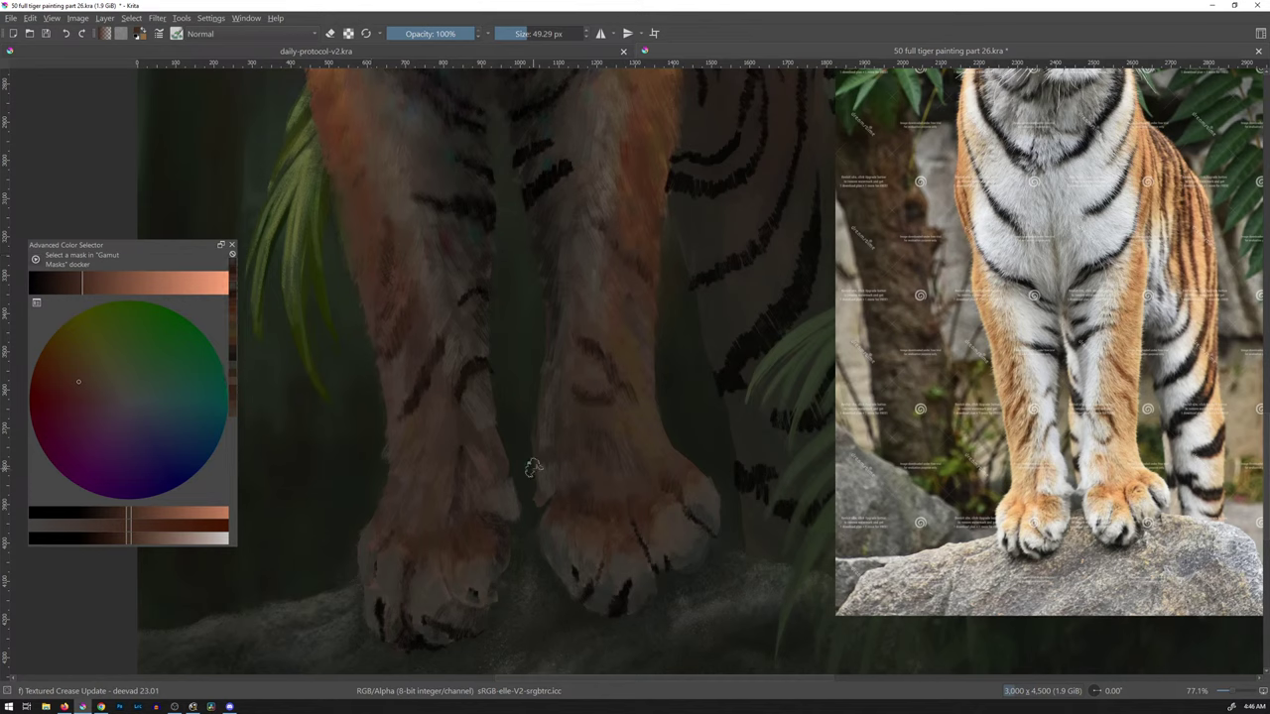
{"action": "left_click", "coordinate": [683, 291], "text": "ctrl"}
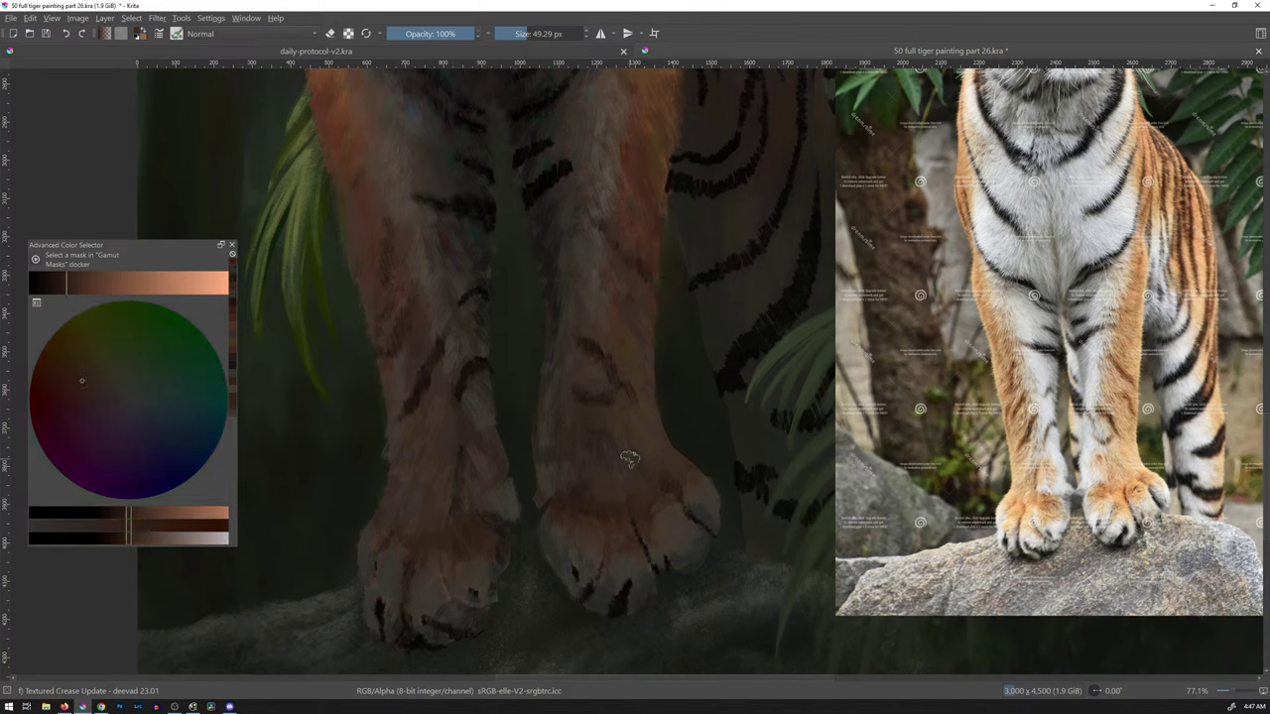
{"action": "left_click", "coordinate": [468, 433], "text": "ctrl"}
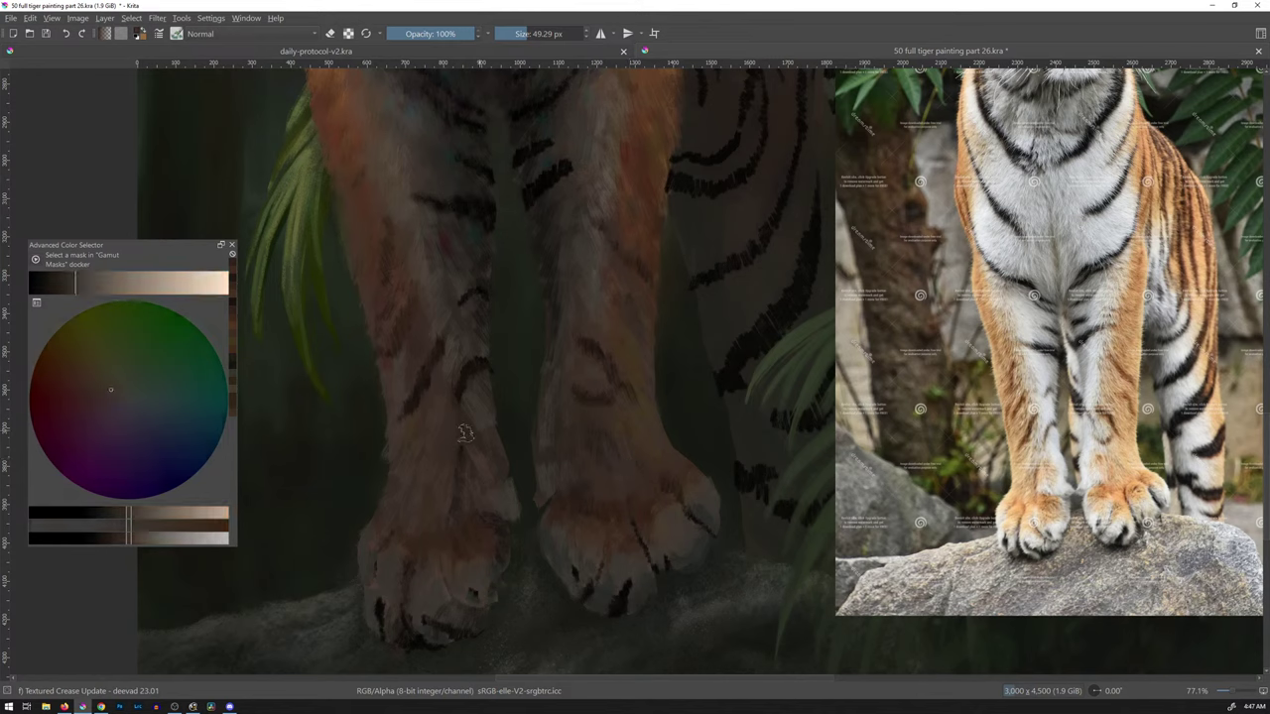
- Pick a new darker hue, then sample a muted fur tone from the painted leg
{"action": "left_click", "coordinate": [115, 392]}
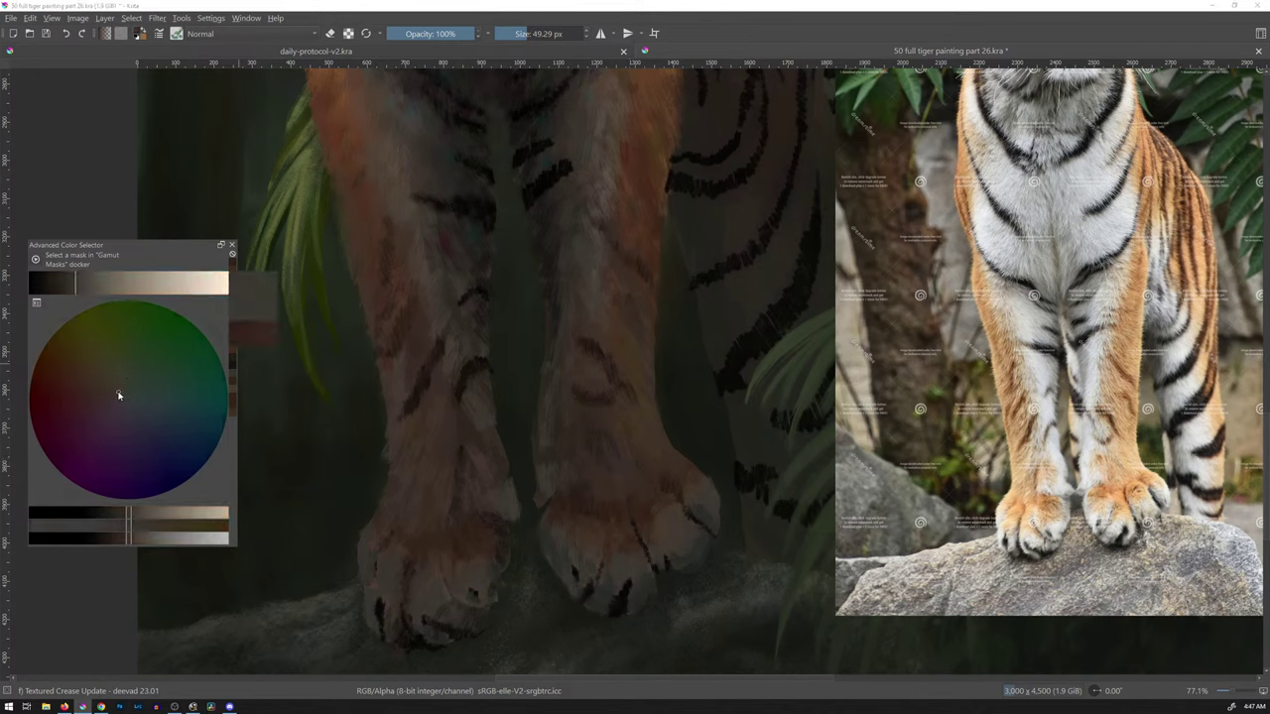
{"action": "left_click", "coordinate": [61, 284]}
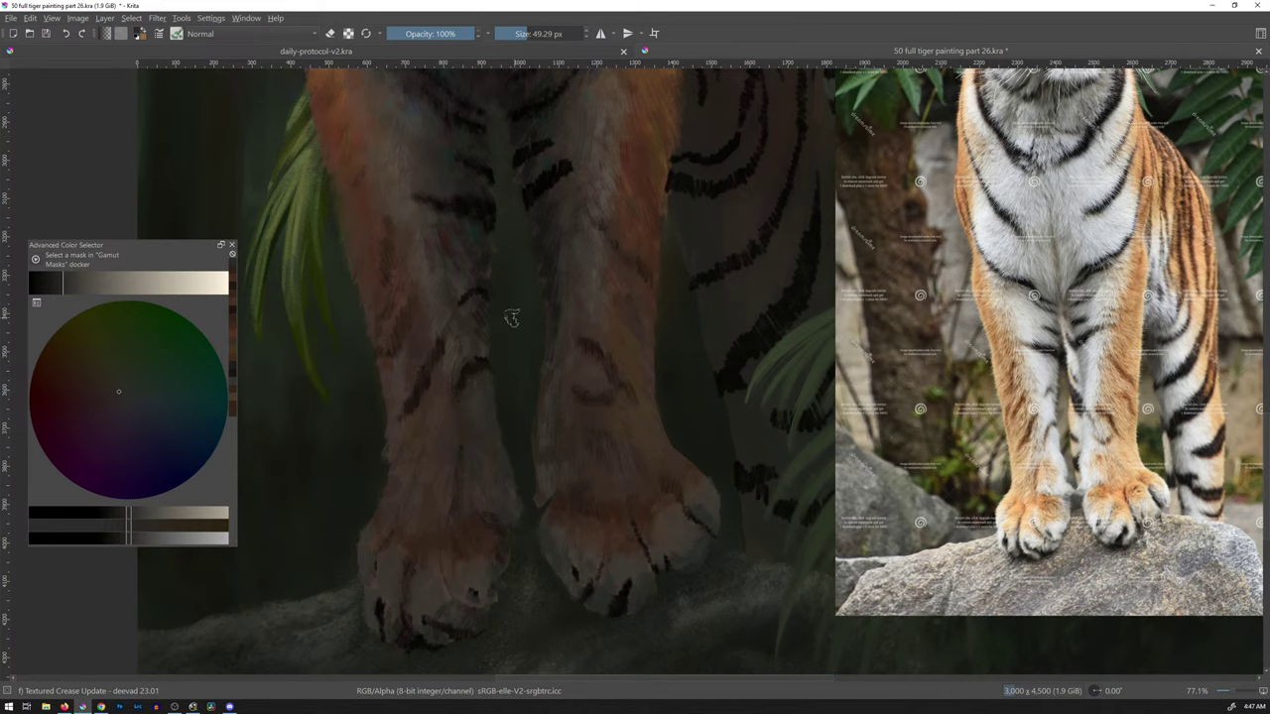
{"action": "left_click", "coordinate": [462, 284], "text": "ctrl"}
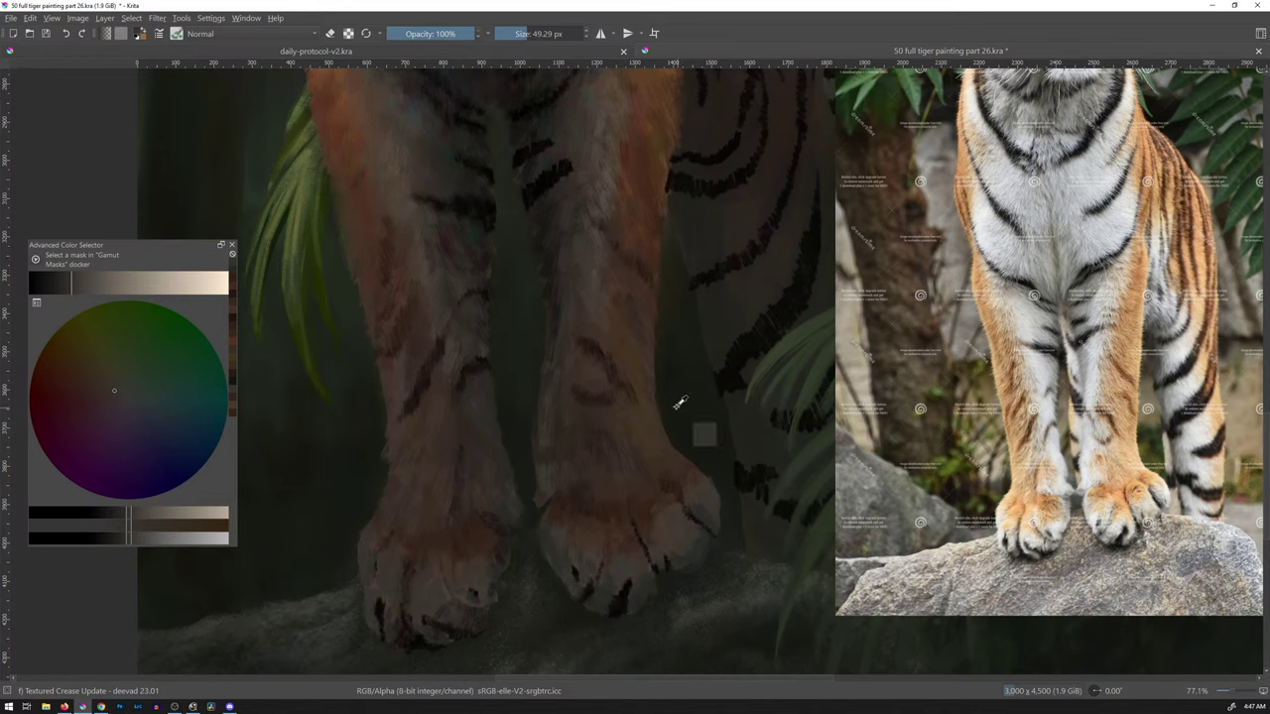
{"action": "left_click_drag", "start_coordinate": [668, 413], "coordinate": [700, 311]}
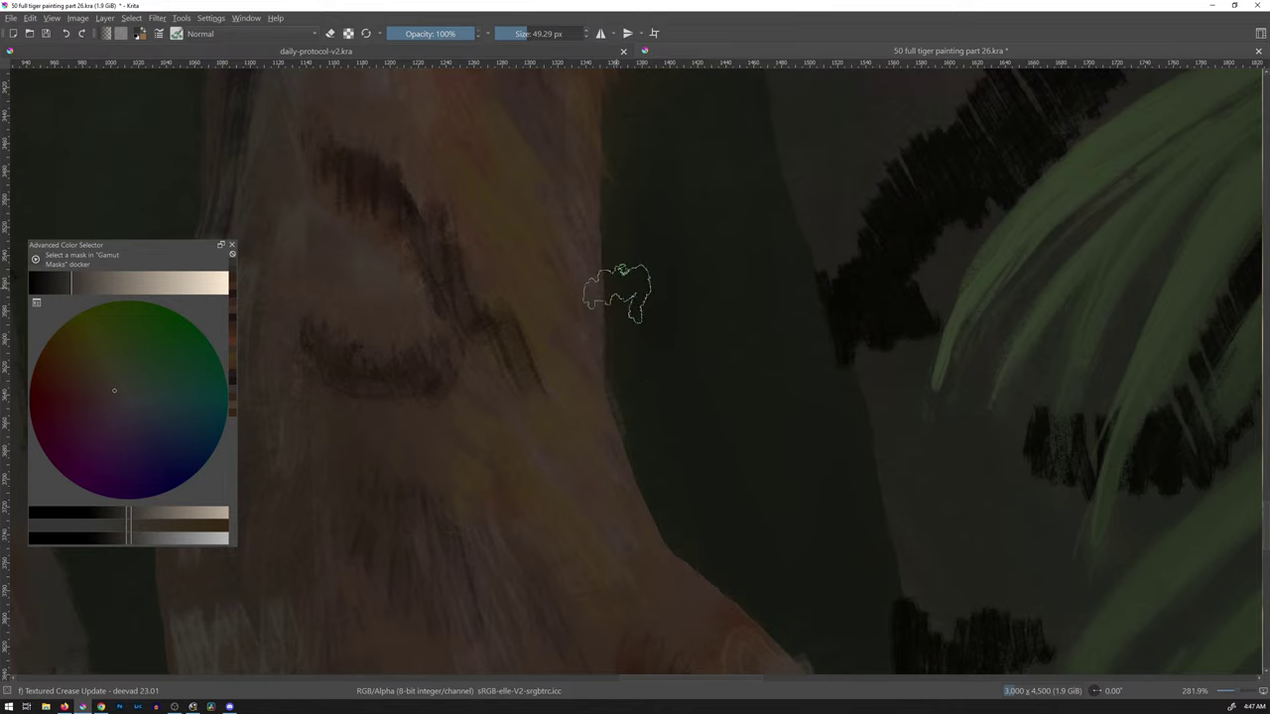
- Paint pinkish fur wisps along the leg edge, shrink the brush to 19.66 px, and switch to erase mode
{"action": "left_click", "coordinate": [601, 232], "text": "ctrl"}
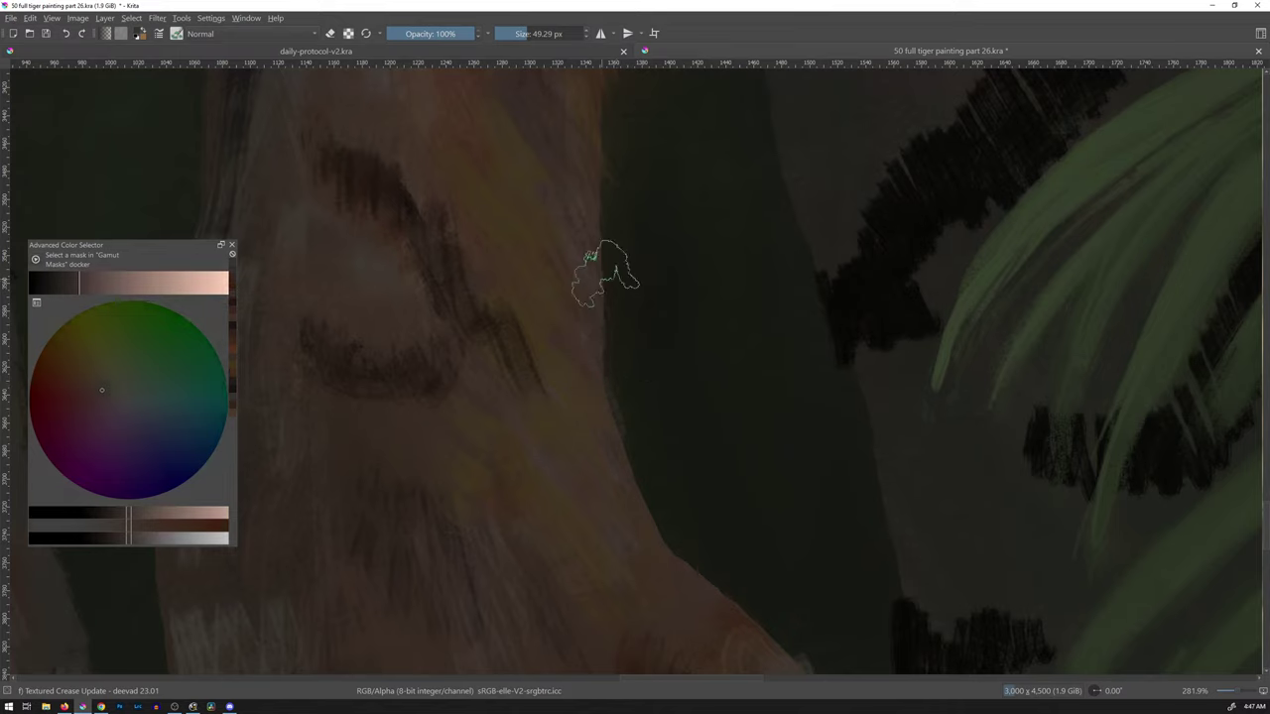
{"action": "left_click_drag", "start_coordinate": [616, 278], "coordinate": [595, 298]}
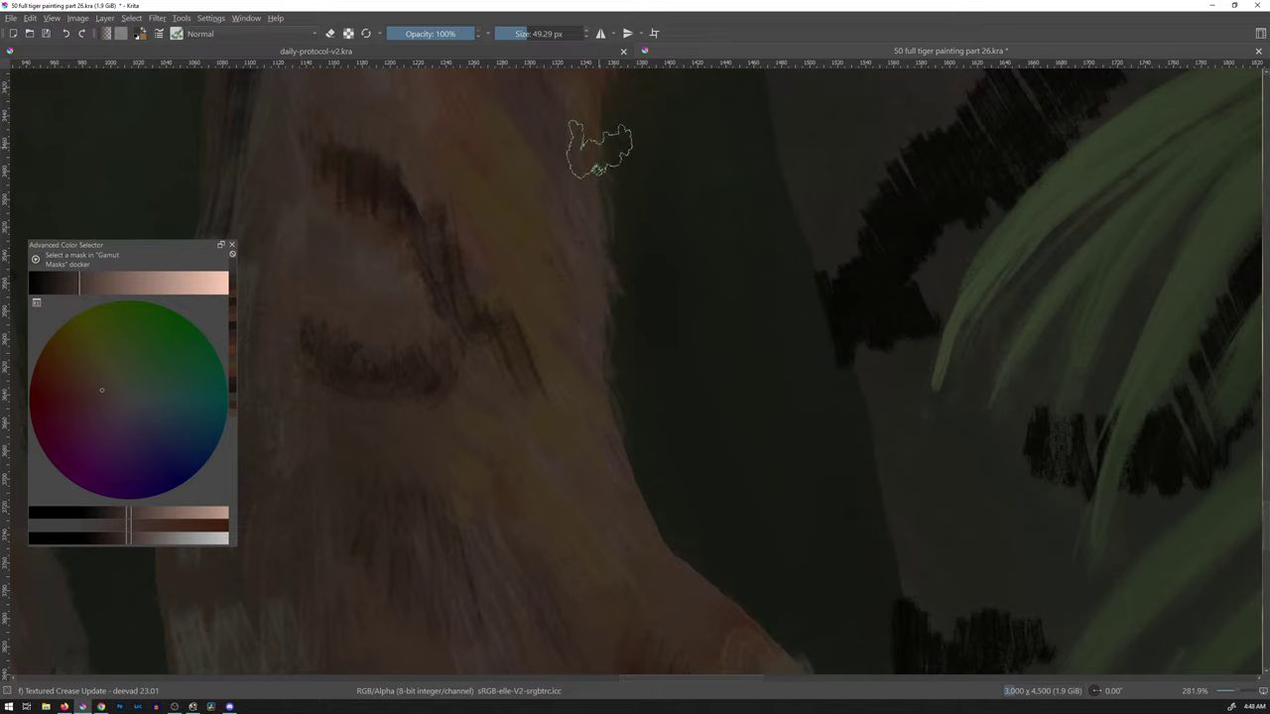
{"action": "left_click_drag", "start_coordinate": [622, 256], "coordinate": [622, 255]}
{"action": "key", "text": "e"}
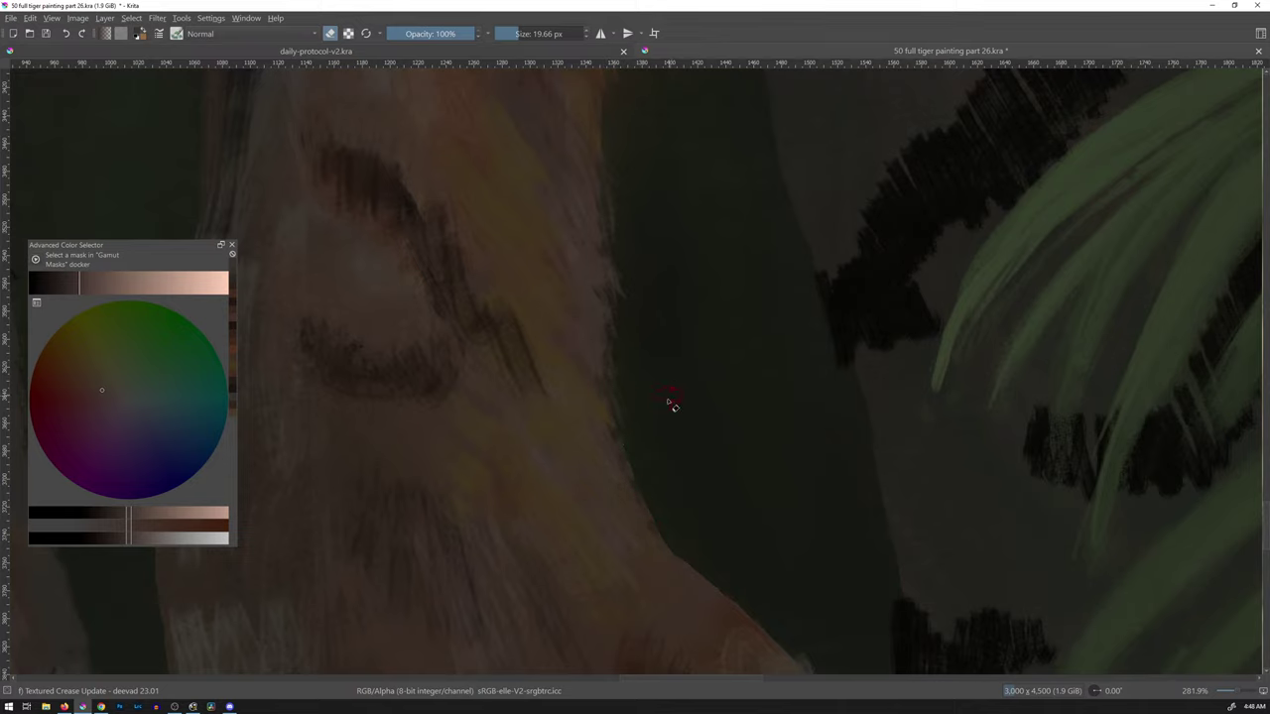
{"action": "scroll", "coordinate": [672, 404], "scroll_direction": "down", "scroll_amount": 8}
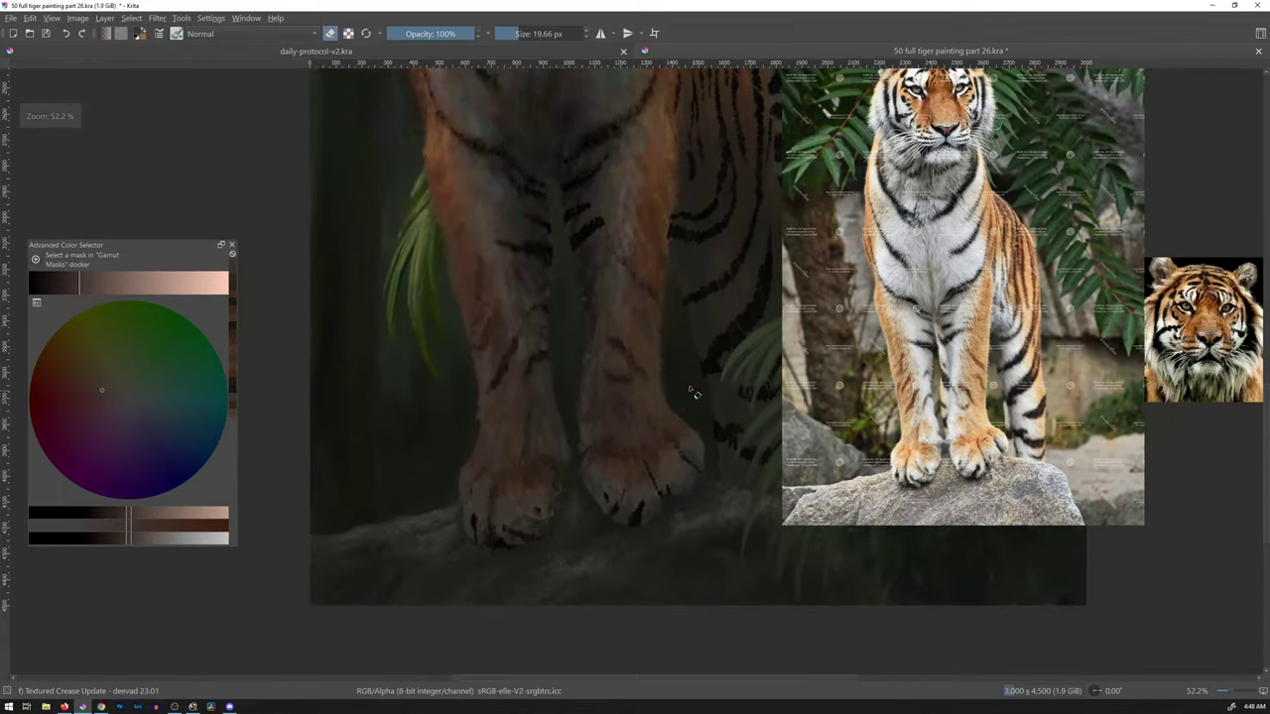
- Sample a dark warm grey from the background and toggle the brush's erase mode
{"action": "left_click", "coordinate": [703, 386], "text": "ctrl"}
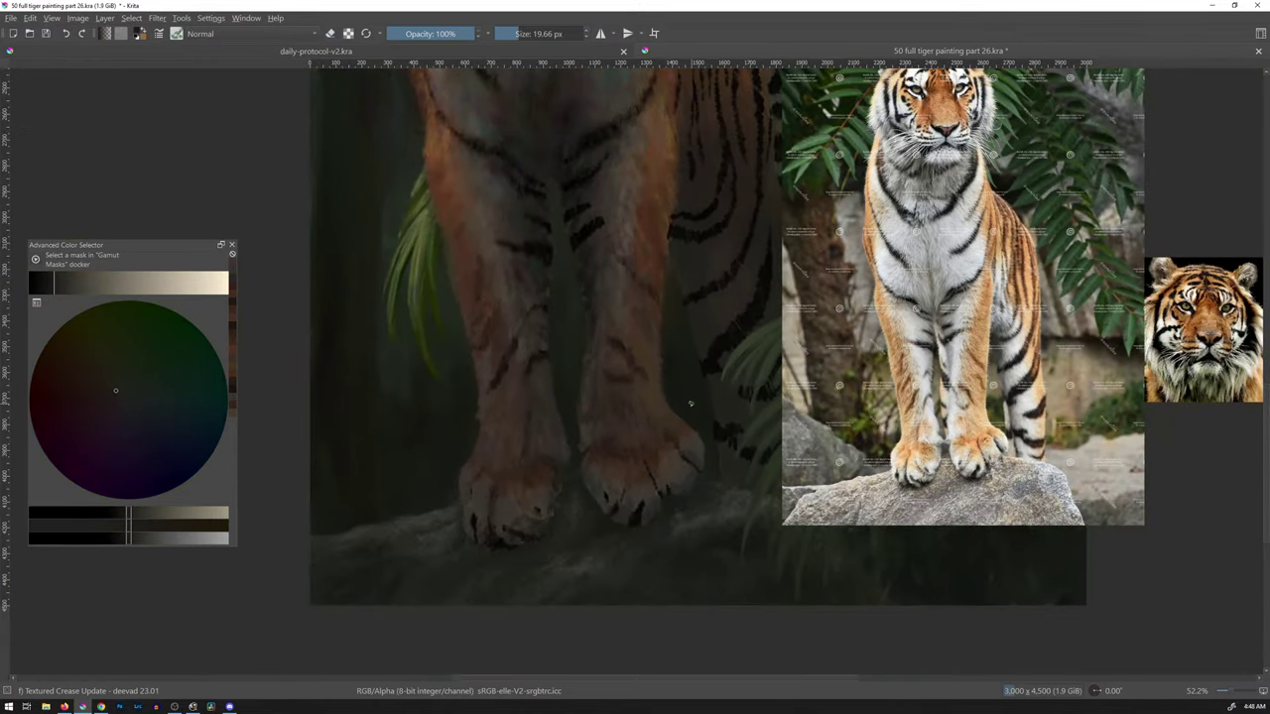
{"action": "key", "text": "e"}
{"action": "scroll", "coordinate": [685, 422], "scroll_direction": "up", "scroll_amount": 6}
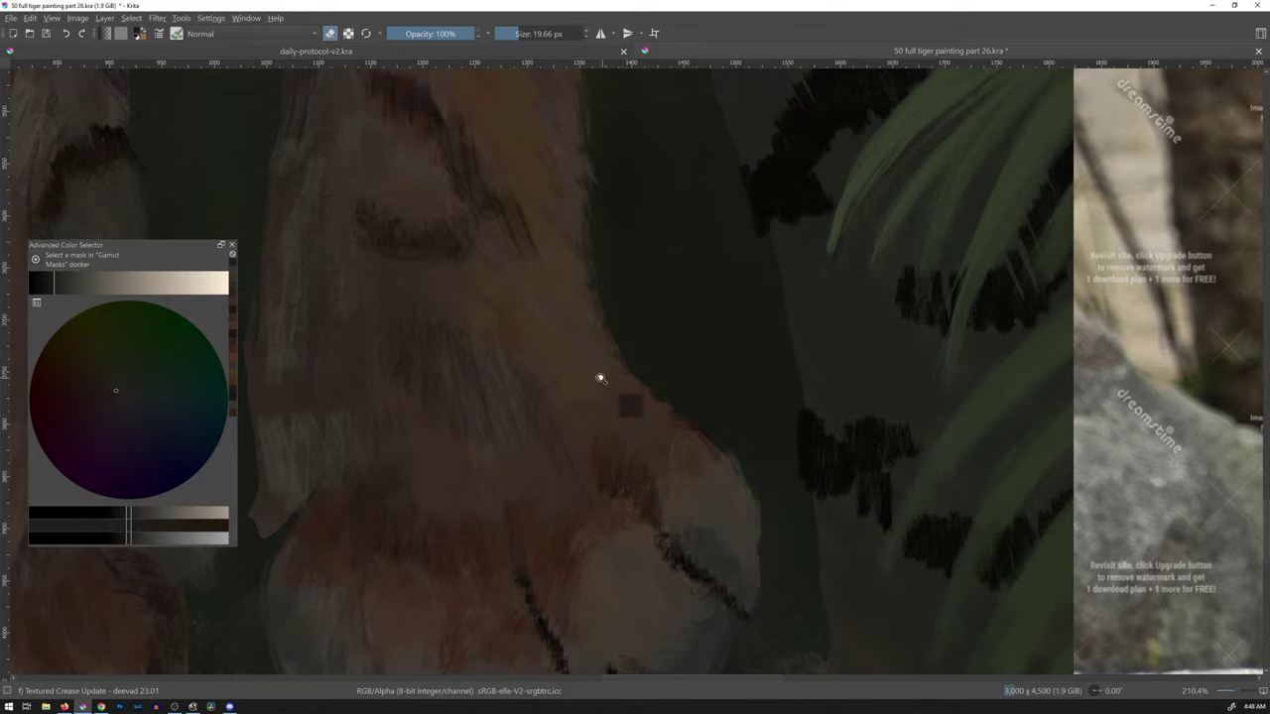
{"action": "scroll", "coordinate": [600, 382], "scroll_direction": "down", "scroll_amount": 5}
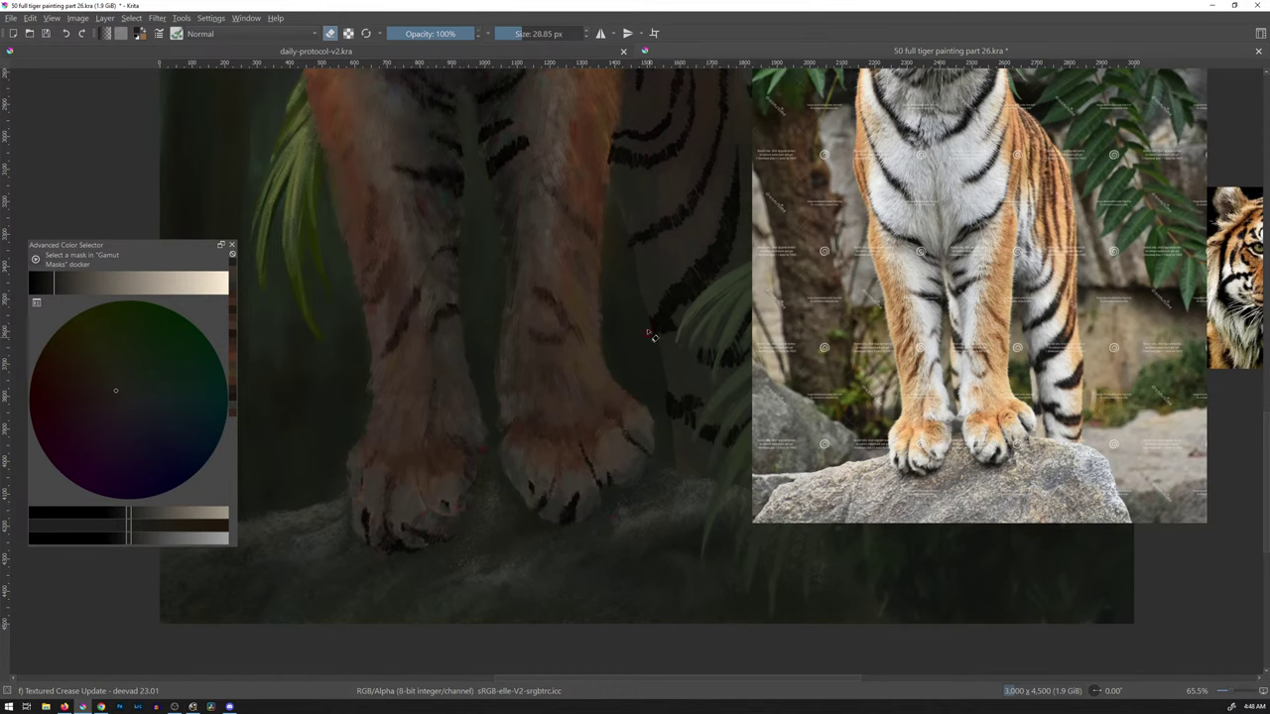
- Undo a stray orange dab on the right leg, pick dark brownish-grey, and enlarge the brush to 43.31 px
{"action": "left_click", "coordinate": [615, 151], "text": "ctrl"}
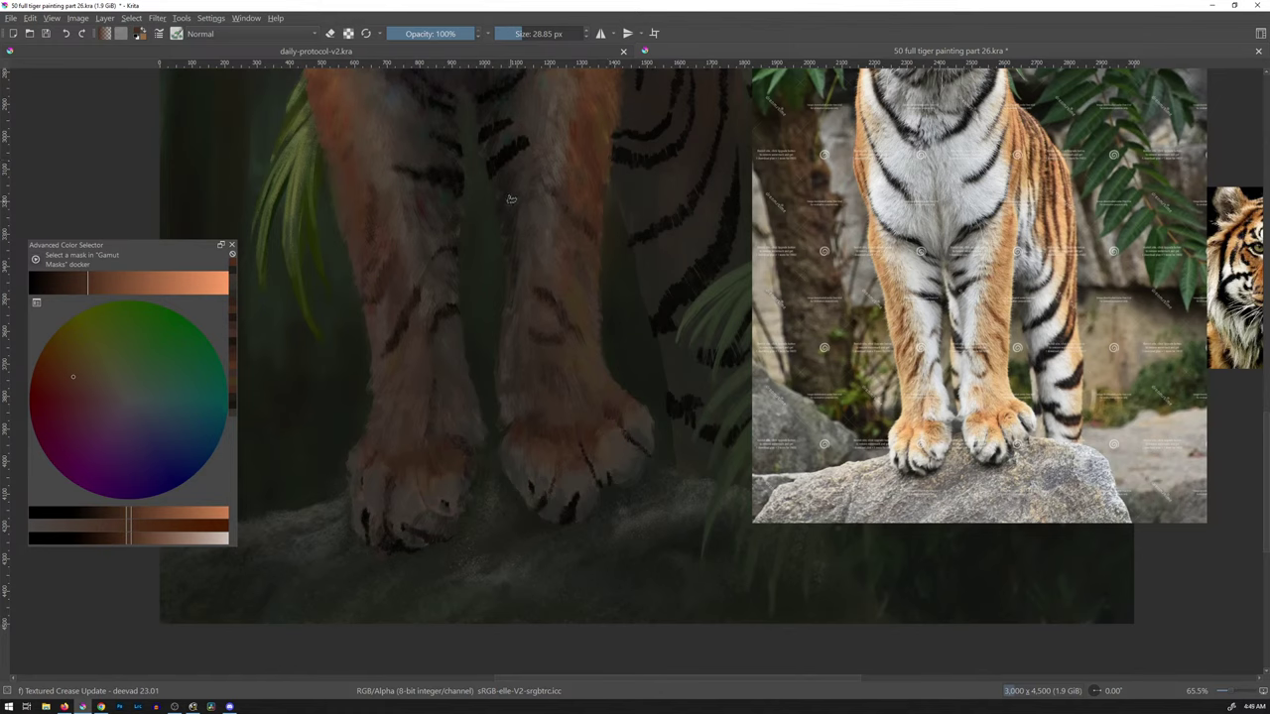
{"action": "left_click", "coordinate": [535, 230]}
{"action": "key", "text": "ctrl+z"}
{"action": "left_click", "coordinate": [506, 213], "text": "ctrl"}
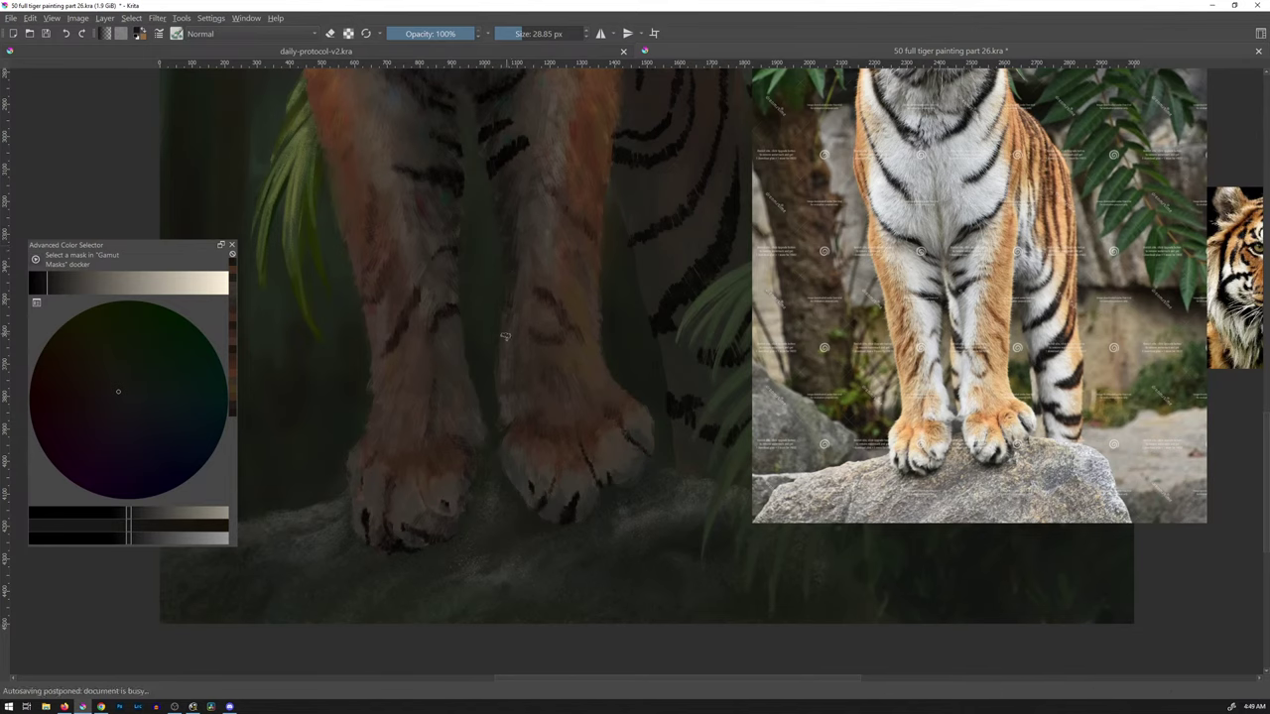
{"action": "key", "text": "bracketright"}
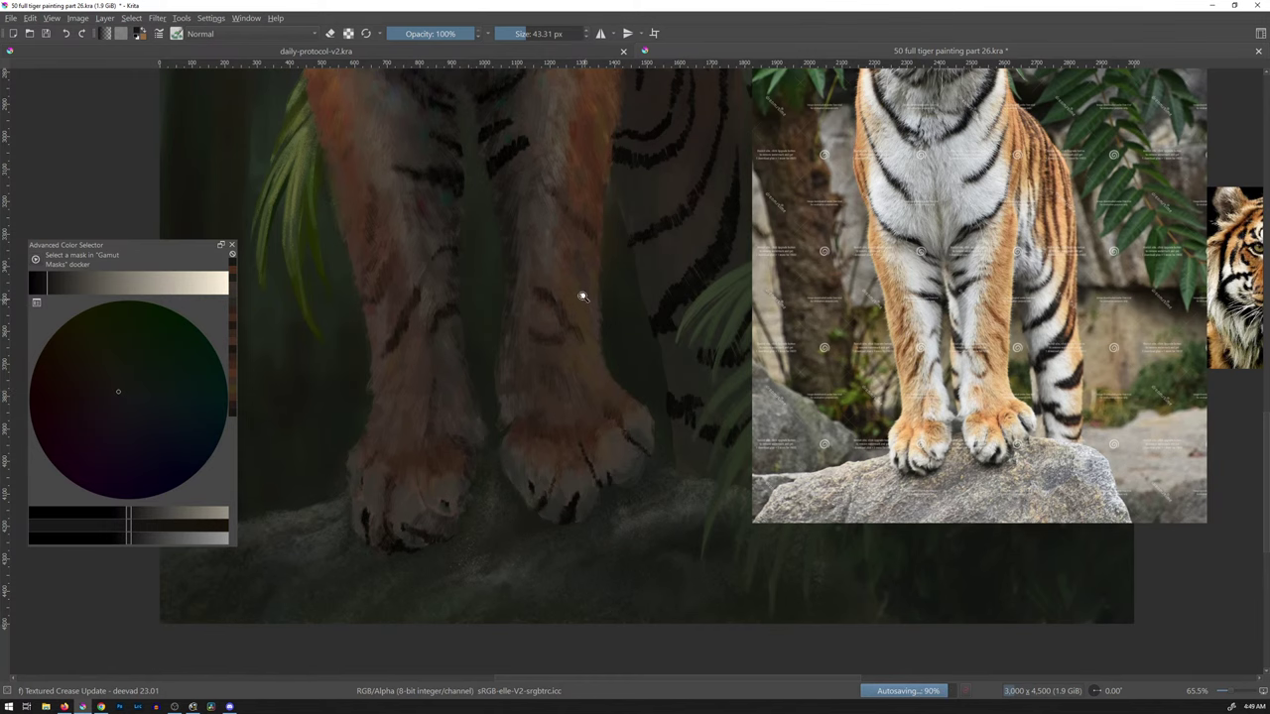
{"action": "scroll", "coordinate": [584, 297], "scroll_direction": "down", "scroll_amount": 1}
- Sample warm light brown, near-black stripe, peach-orange and pale beige tones from the upper legs
{"action": "scroll", "coordinate": [575, 250], "scroll_direction": "up", "scroll_amount": 3}
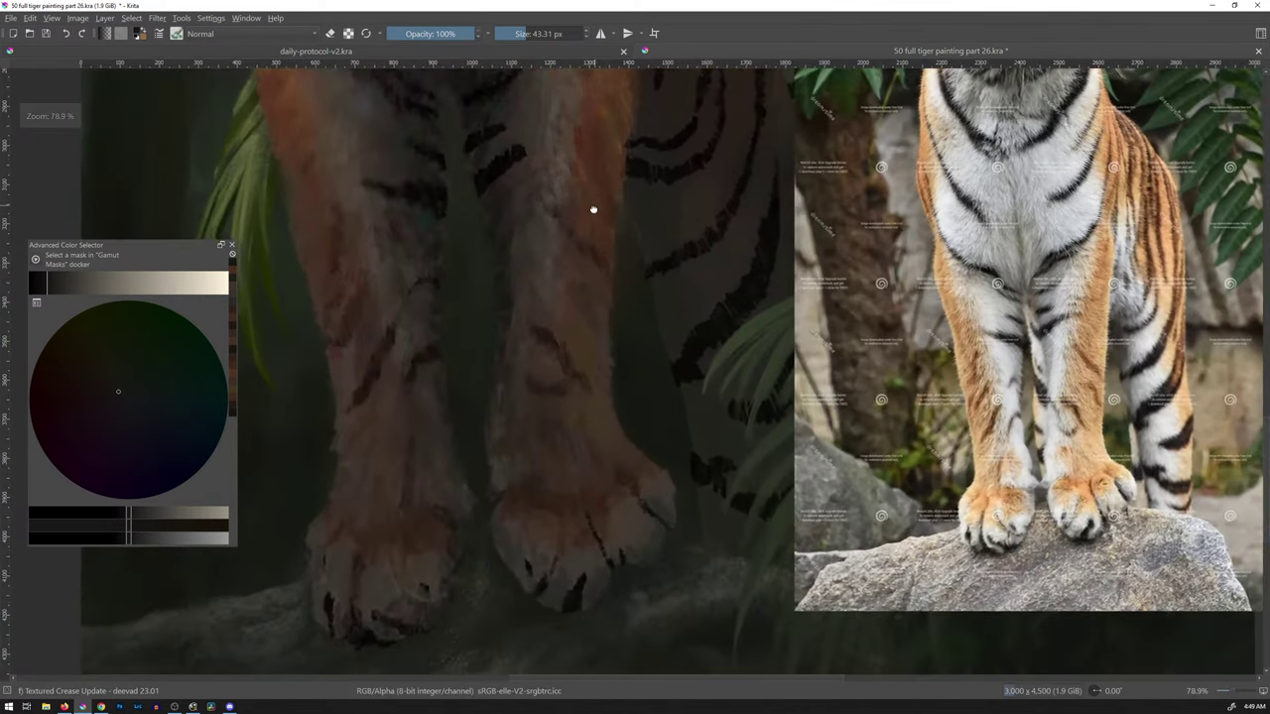
{"action": "left_click_drag", "start_coordinate": [593, 209], "coordinate": [586, 337]}
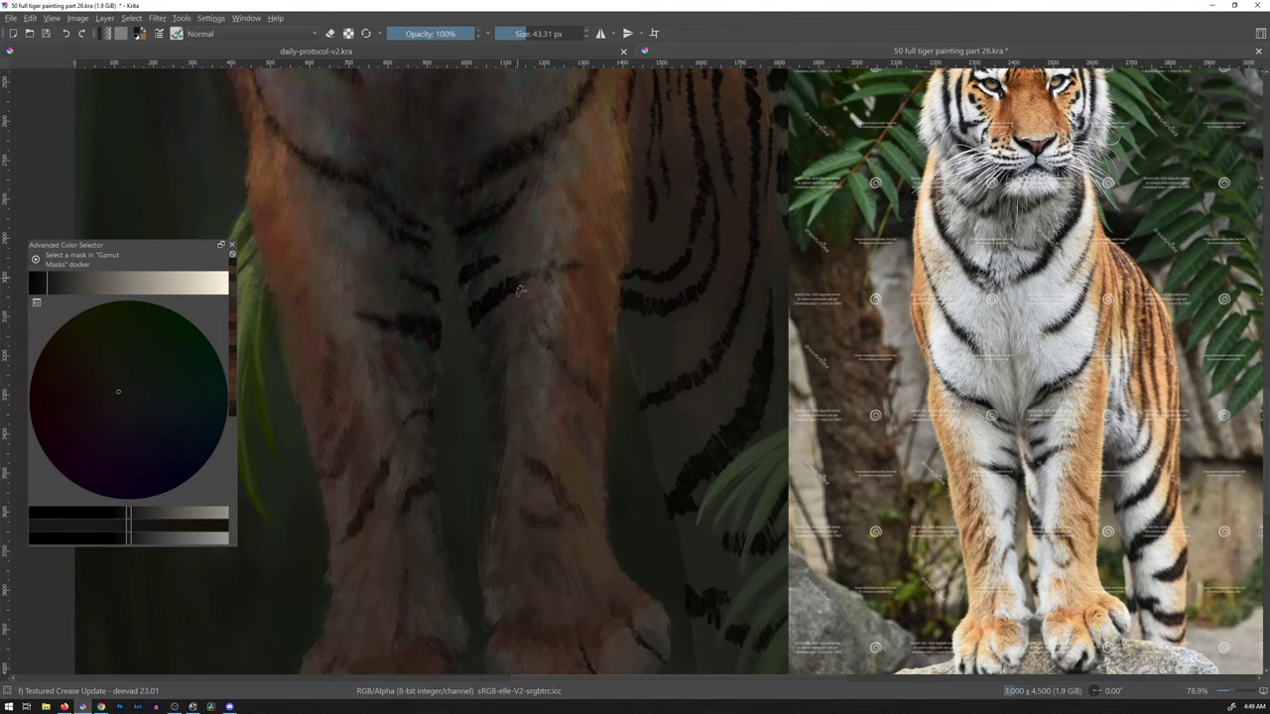
{"action": "left_click", "coordinate": [496, 315], "text": "ctrl"}
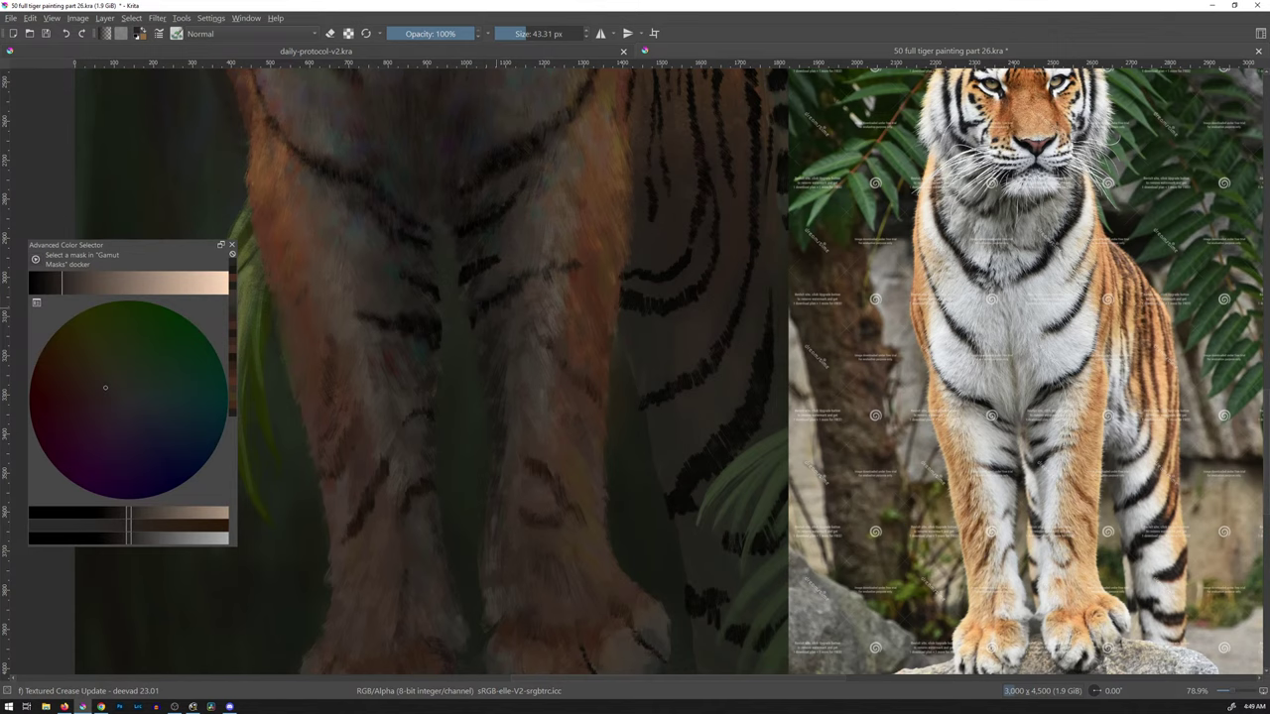
{"action": "left_click", "coordinate": [478, 306], "text": "ctrl"}
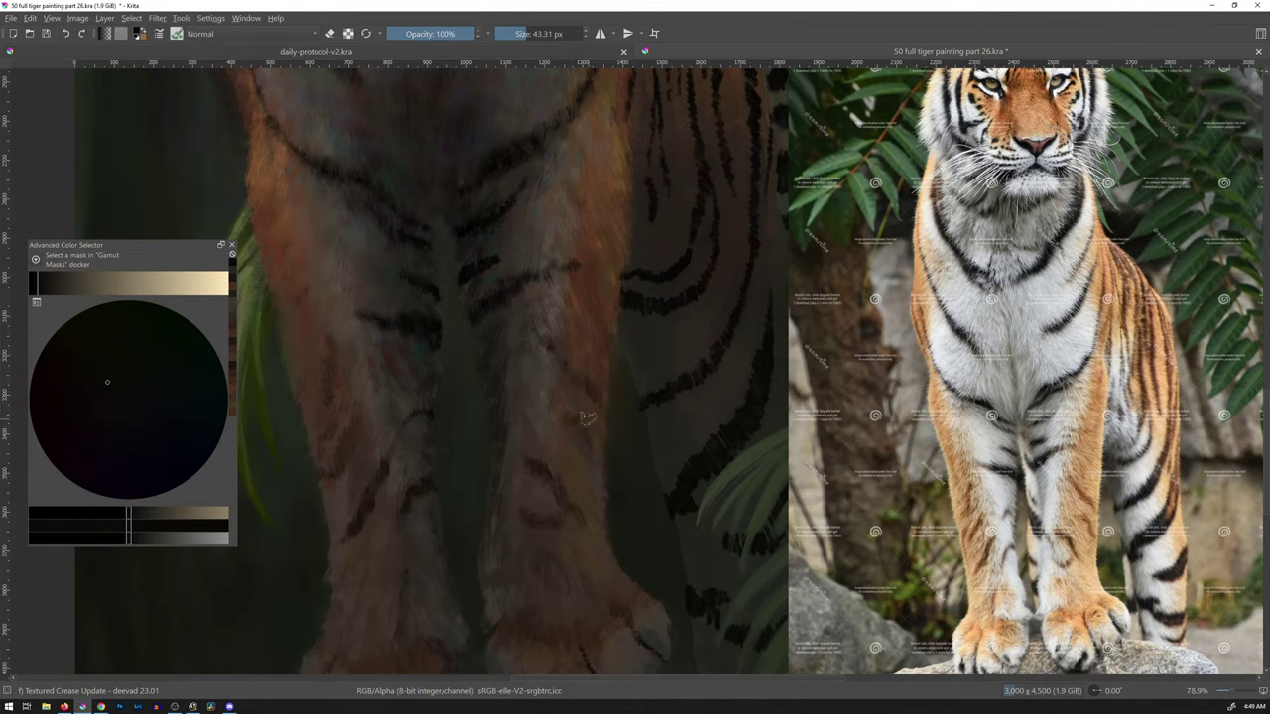
{"action": "left_click", "coordinate": [586, 268], "text": "ctrl"}
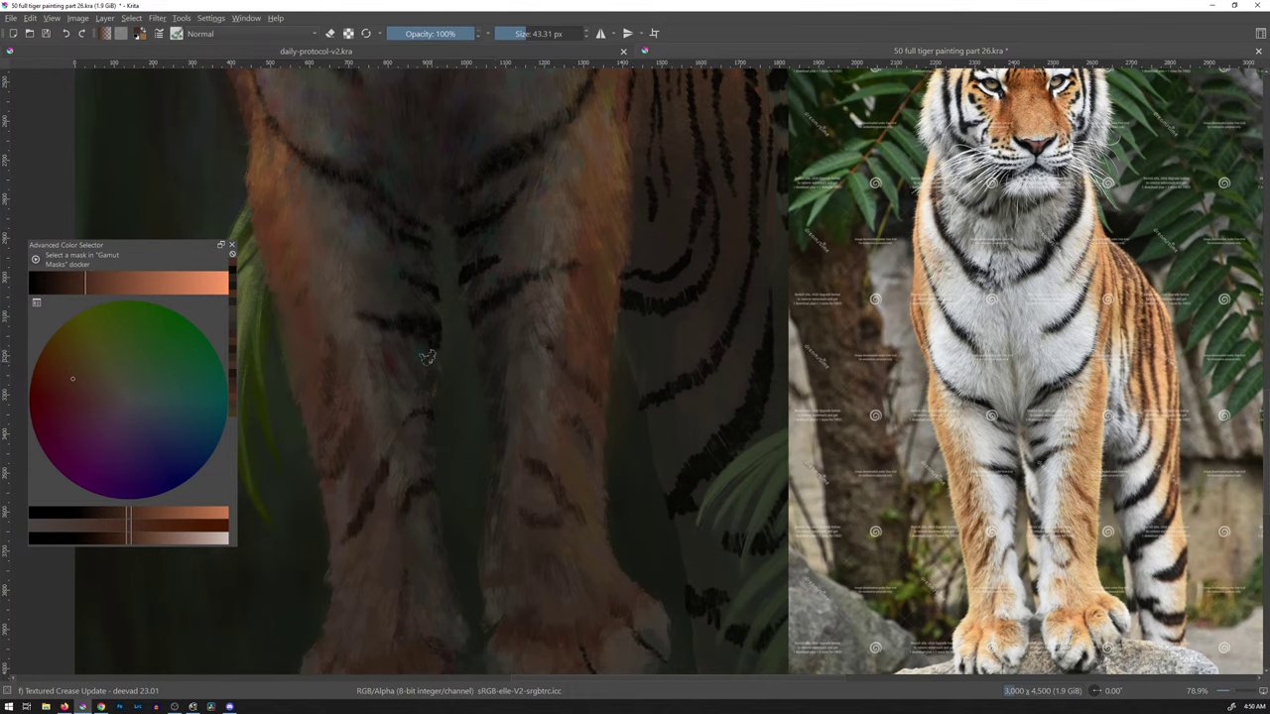
{"action": "left_click", "coordinate": [384, 355], "text": "ctrl"}
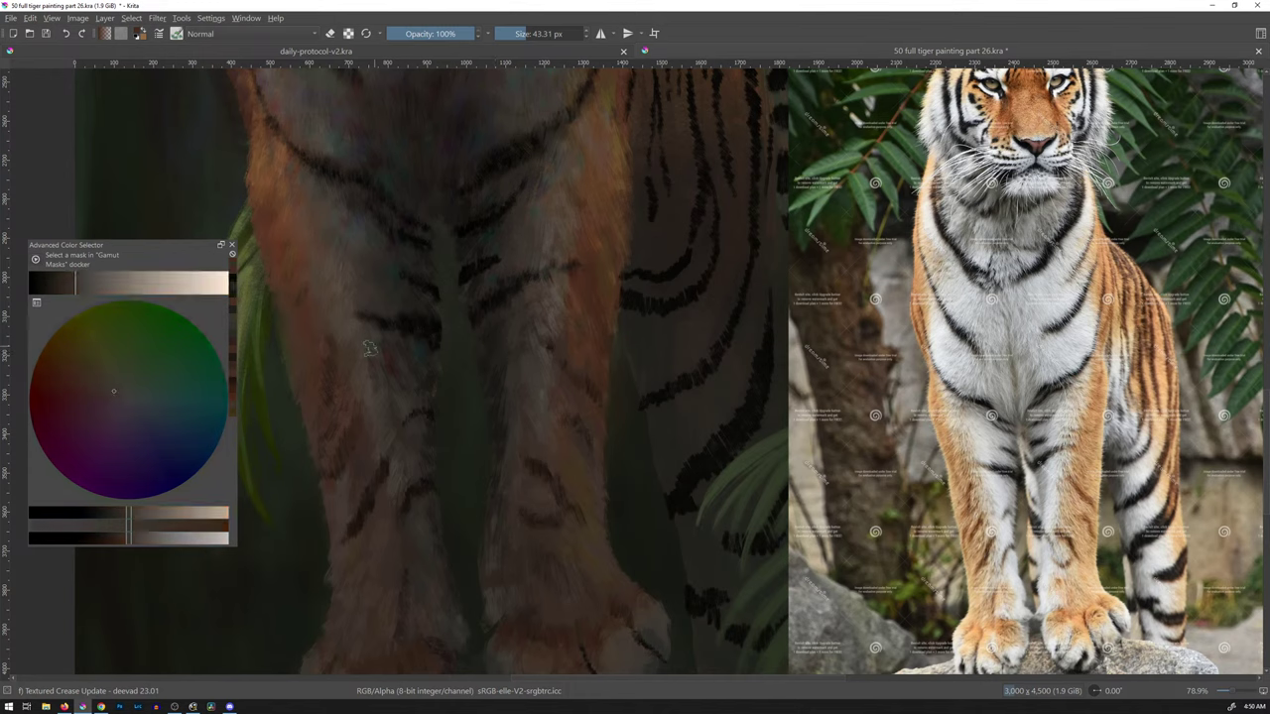
- Sample more peach, greyish-brown and near-black tones, ending on a lighter fur colour between stripes
{"action": "left_click", "coordinate": [341, 395], "text": "ctrl"}
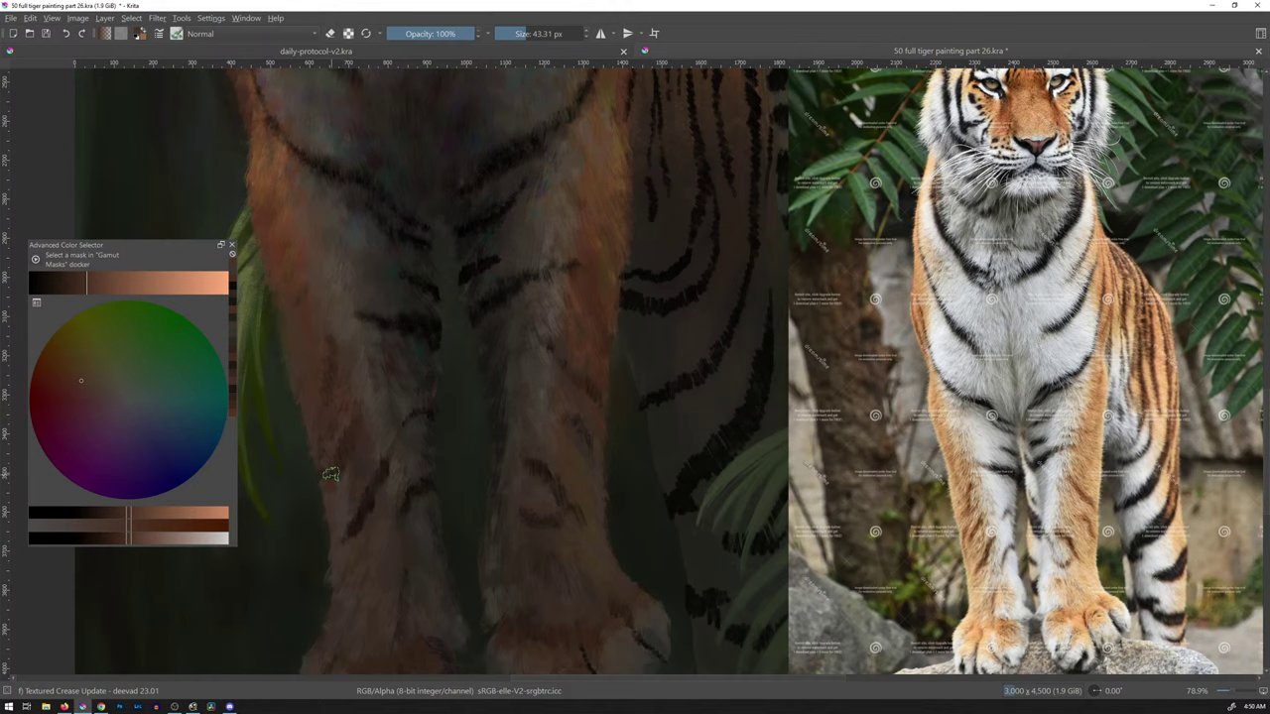
{"action": "left_click", "coordinate": [357, 316], "text": "ctrl"}
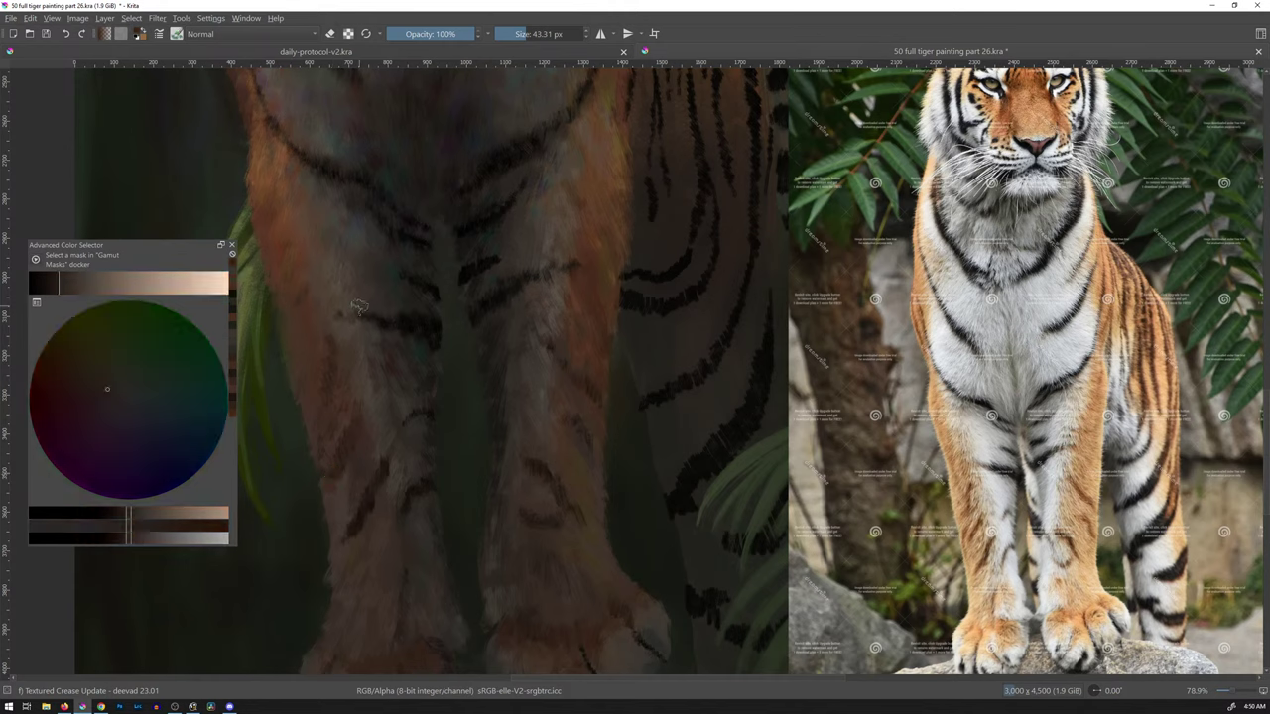
{"action": "left_click", "coordinate": [357, 303], "text": "ctrl"}
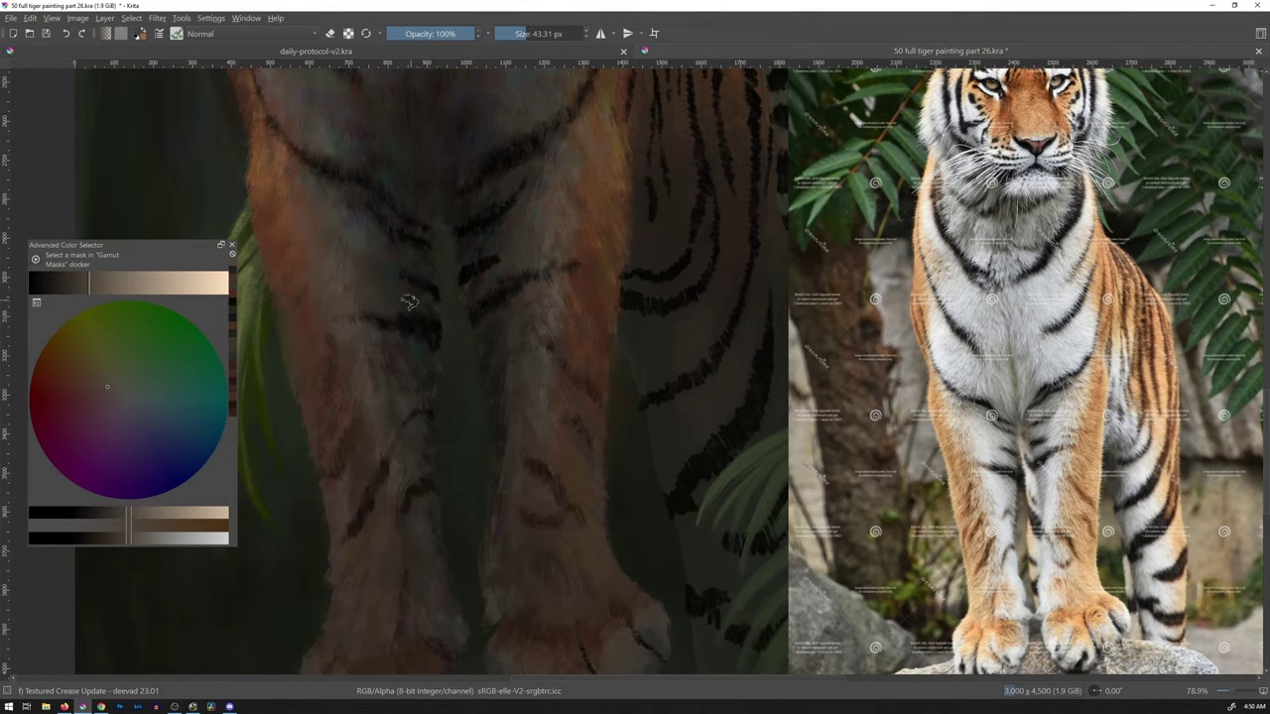
{"action": "left_click", "coordinate": [432, 332], "text": "ctrl"}
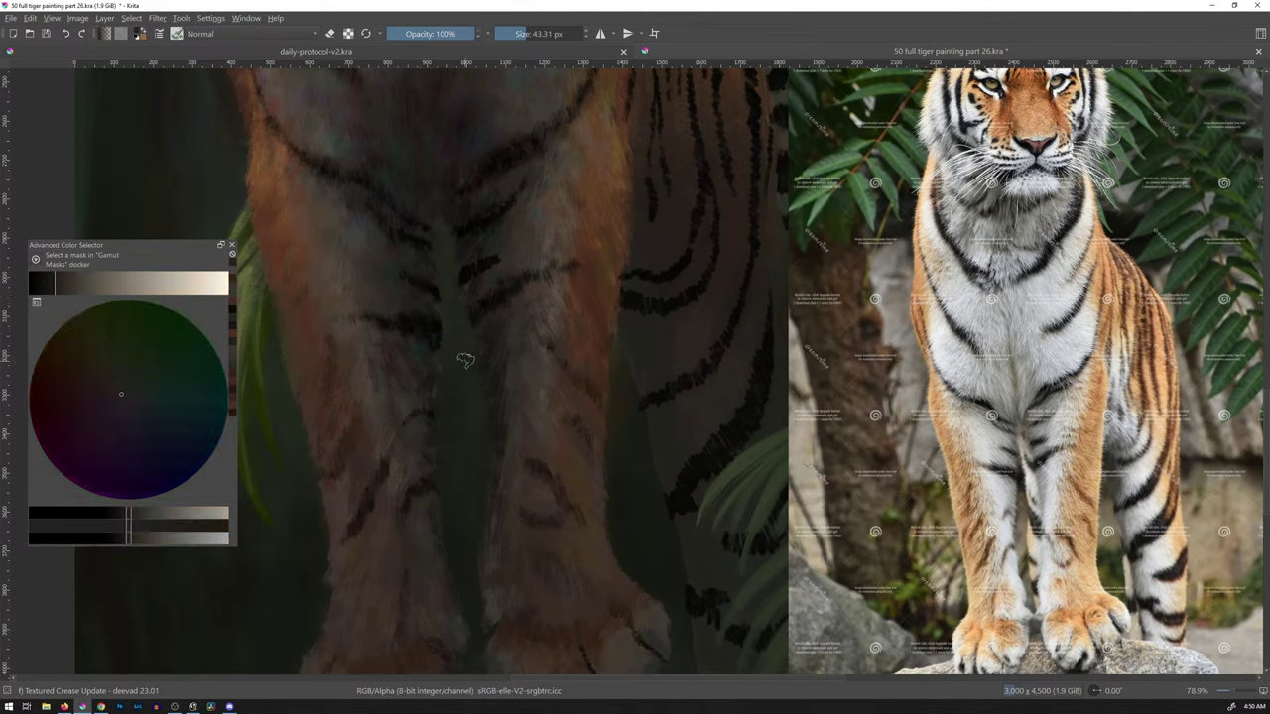
{"action": "left_click", "coordinate": [420, 482], "text": "ctrl"}
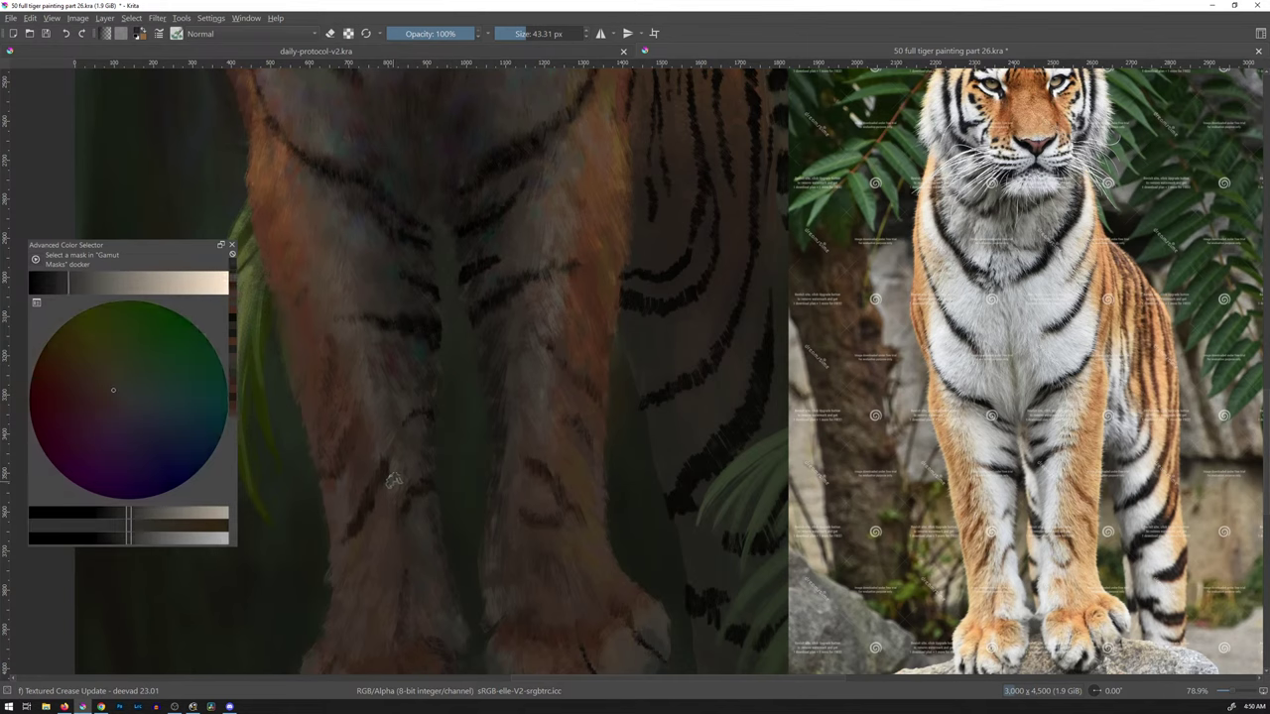
{"action": "mouse_move", "coordinate": [440, 493]}
{"action": "left_mouse_down"}
{"action": "mouse_move", "coordinate": [443, 462]}
{"action": "mouse_move", "coordinate": [530, 430]}
{"action": "mouse_move", "coordinate": [562, 395]}
{"action": "mouse_move", "coordinate": [556, 416]}
{"action": "left_mouse_up"}
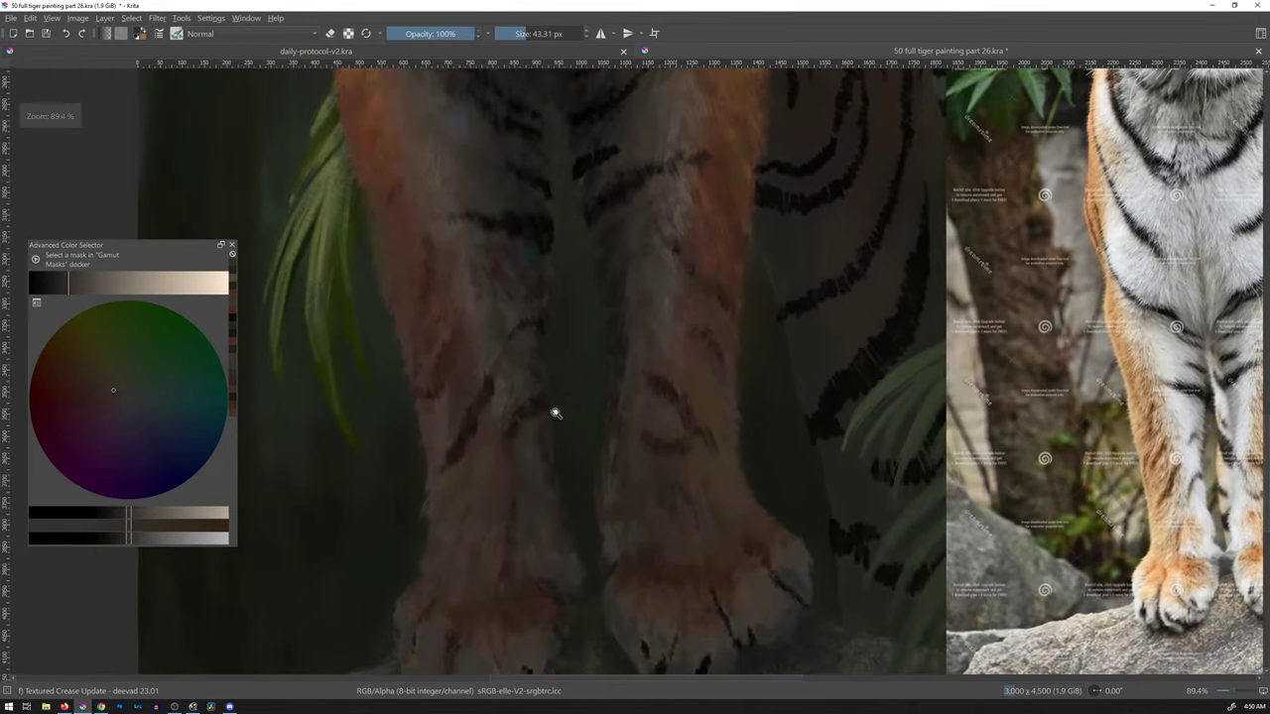
- Sample peach, beige and darker brown fur tones and shrink the brush to 27.69 px for the paws
{"action": "left_click", "coordinate": [480, 443], "text": "ctrl"}
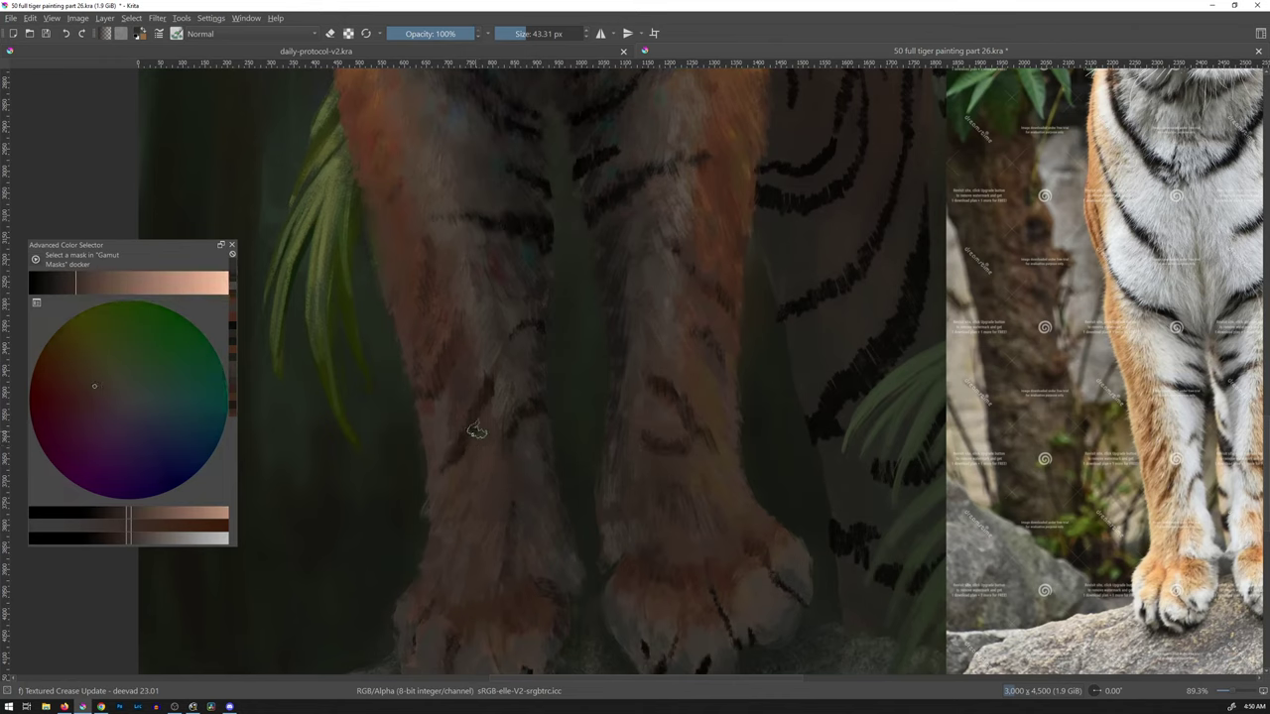
{"action": "left_click", "coordinate": [494, 359], "text": "ctrl"}
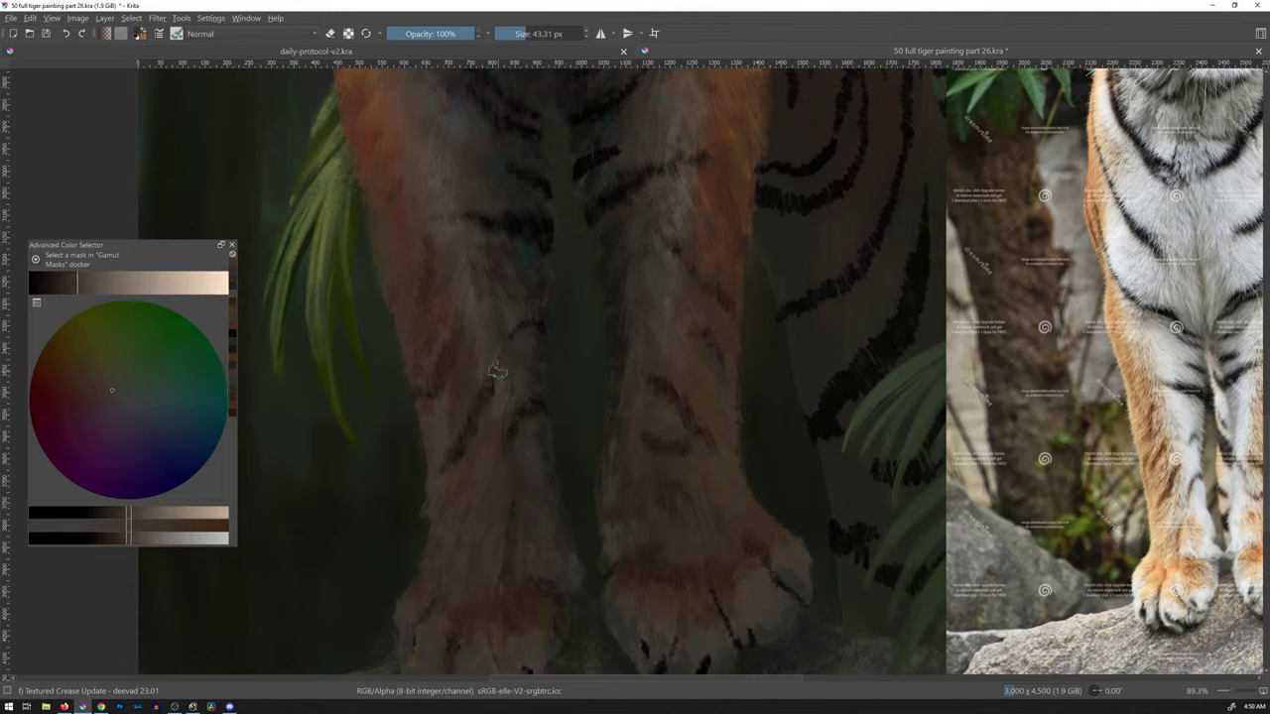
{"action": "left_click", "coordinate": [478, 440], "text": "ctrl"}
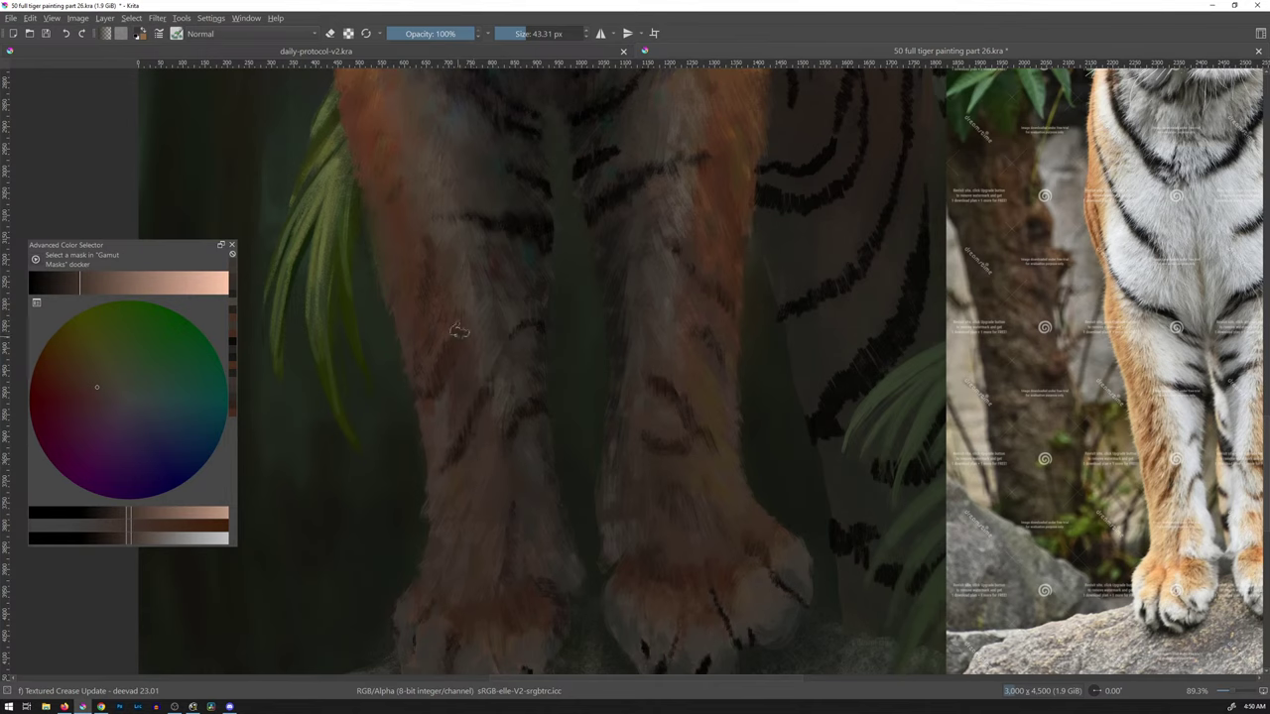
{"action": "left_click", "coordinate": [439, 360], "text": "ctrl"}
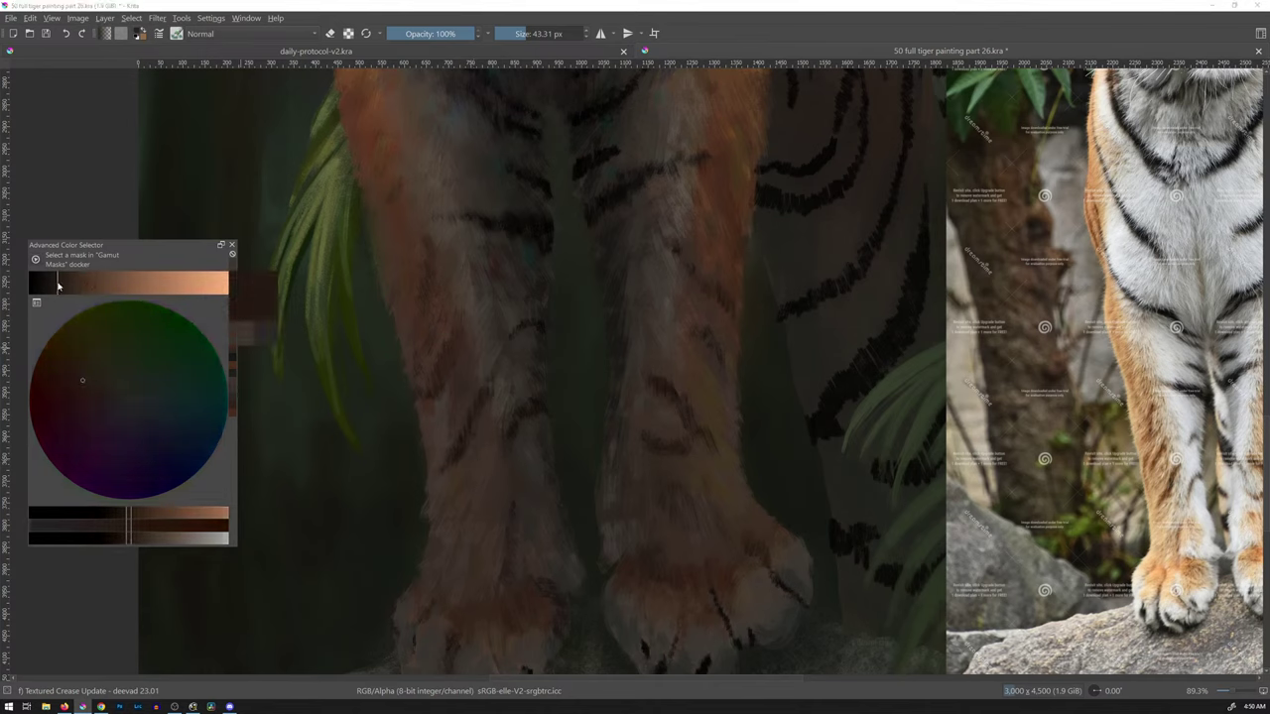
{"action": "key", "text": "bracketleft"}
{"action": "key", "text": "bracketleft"}
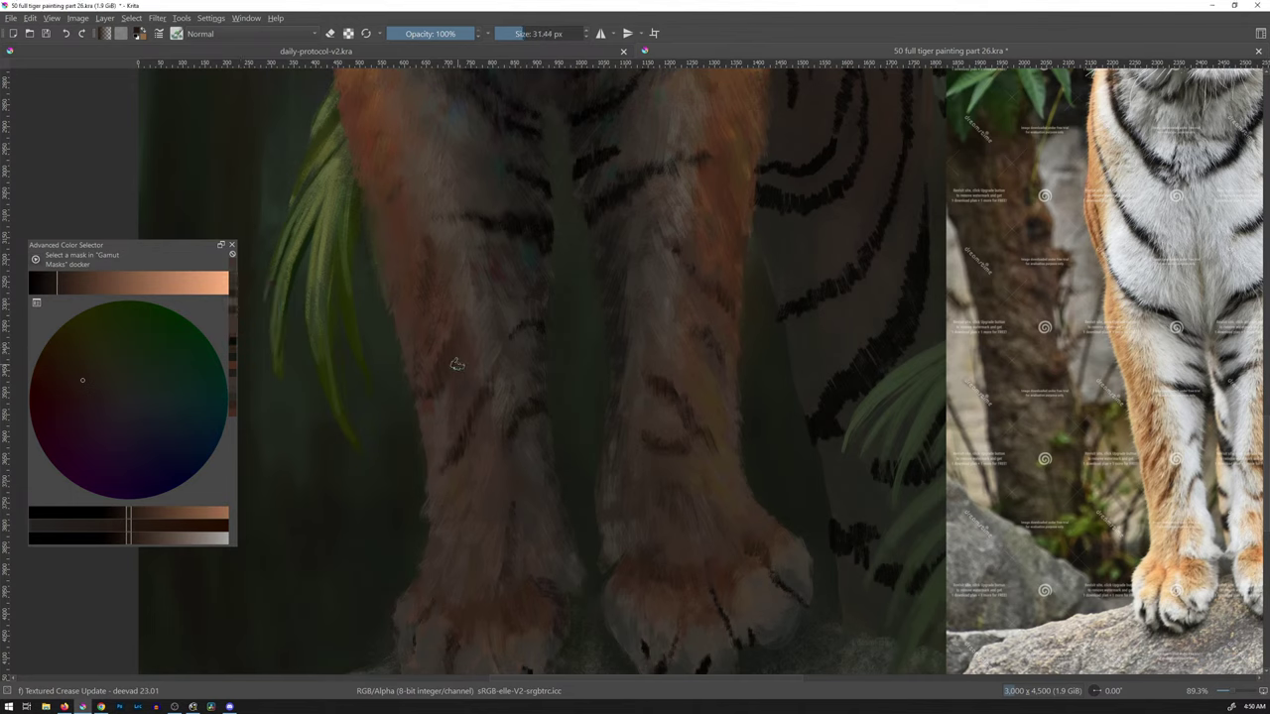
{"action": "left_click", "coordinate": [457, 345]}
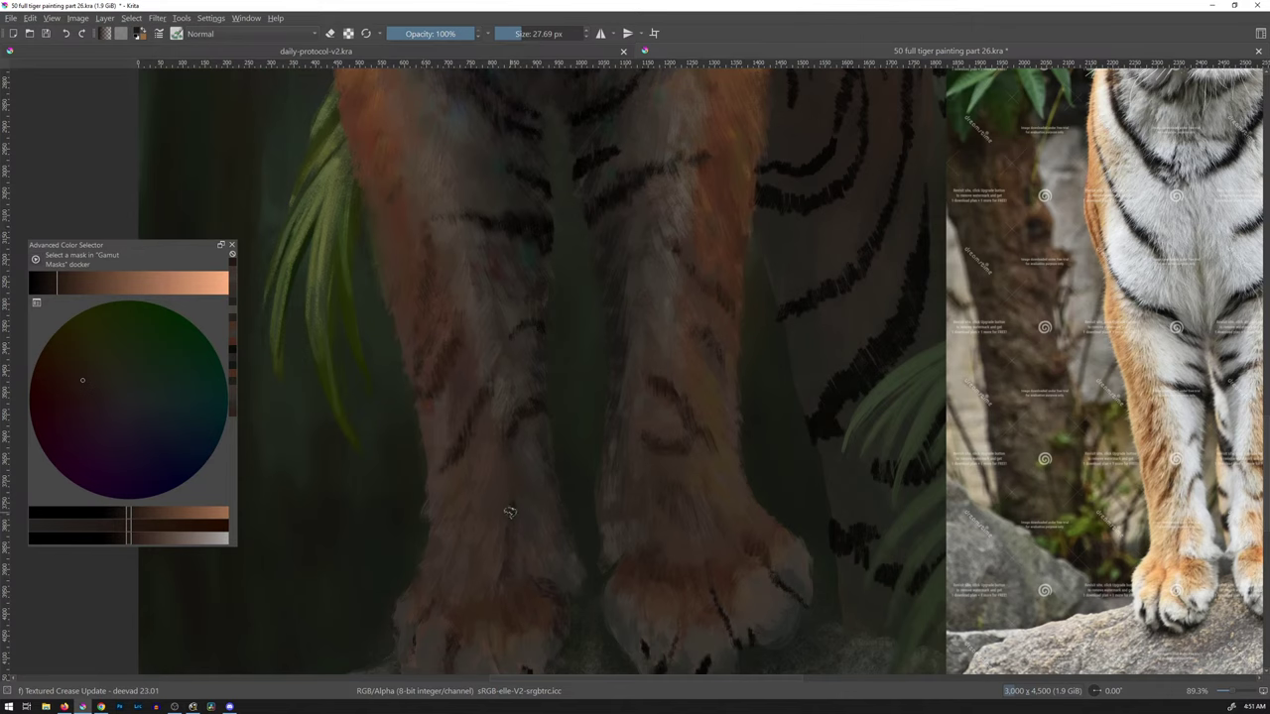
{"action": "left_click_drag", "start_coordinate": [541, 502], "coordinate": [529, 370]}
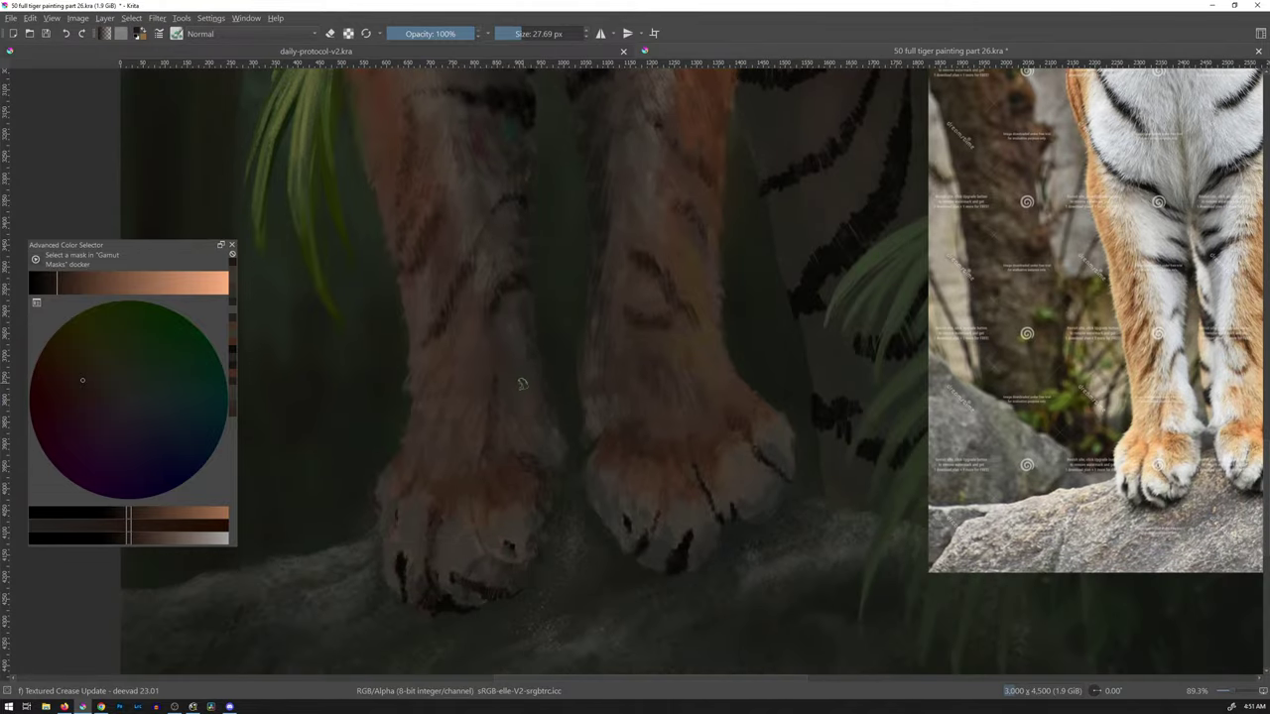
- Sample light beige and saturated orange from the paws and enlarge the brush for lower-leg fur
{"action": "left_click", "coordinate": [509, 433], "text": "ctrl"}
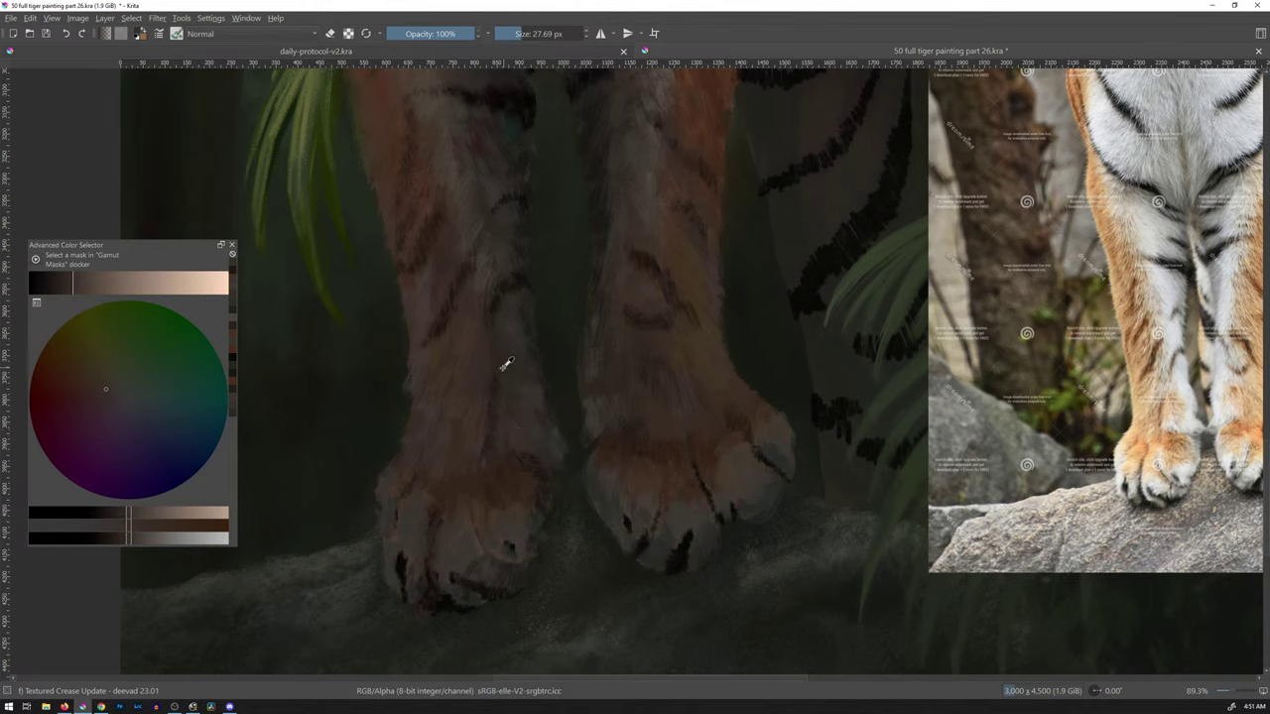
{"action": "left_click", "coordinate": [501, 406], "text": "ctrl"}
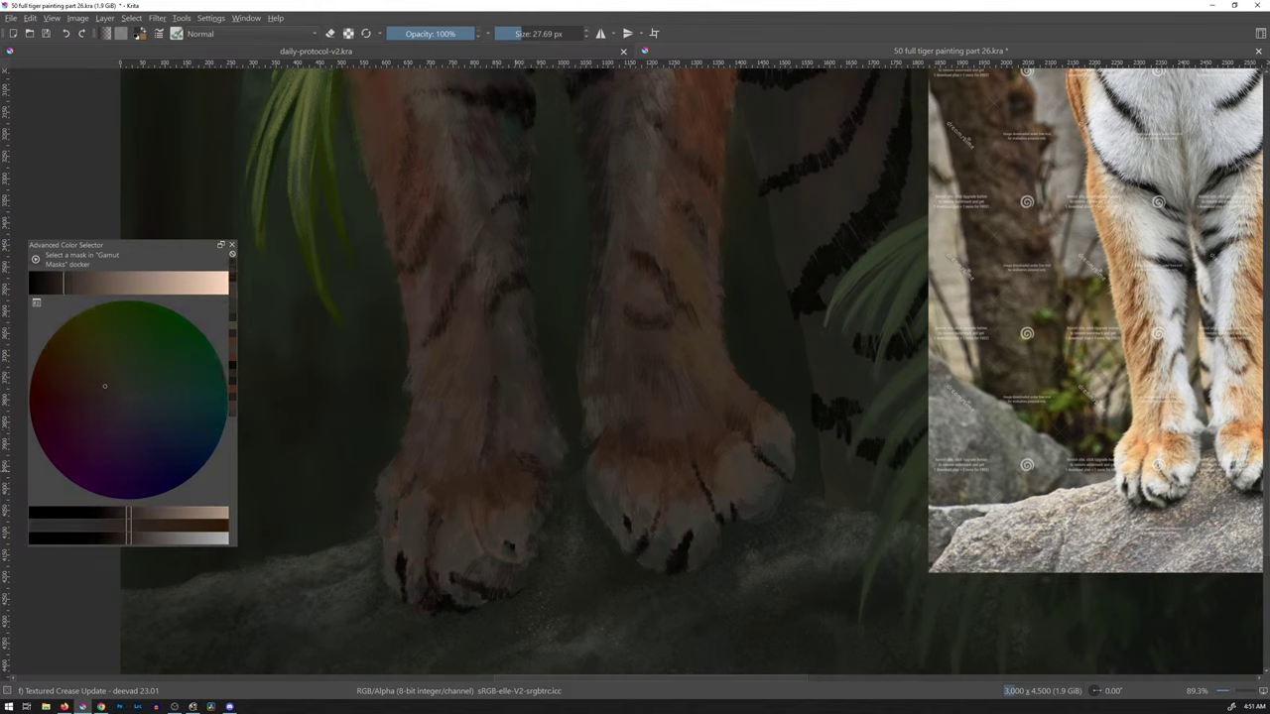
{"action": "left_click", "coordinate": [501, 406], "text": "ctrl"}
{"action": "key", "text": "bracketright"}
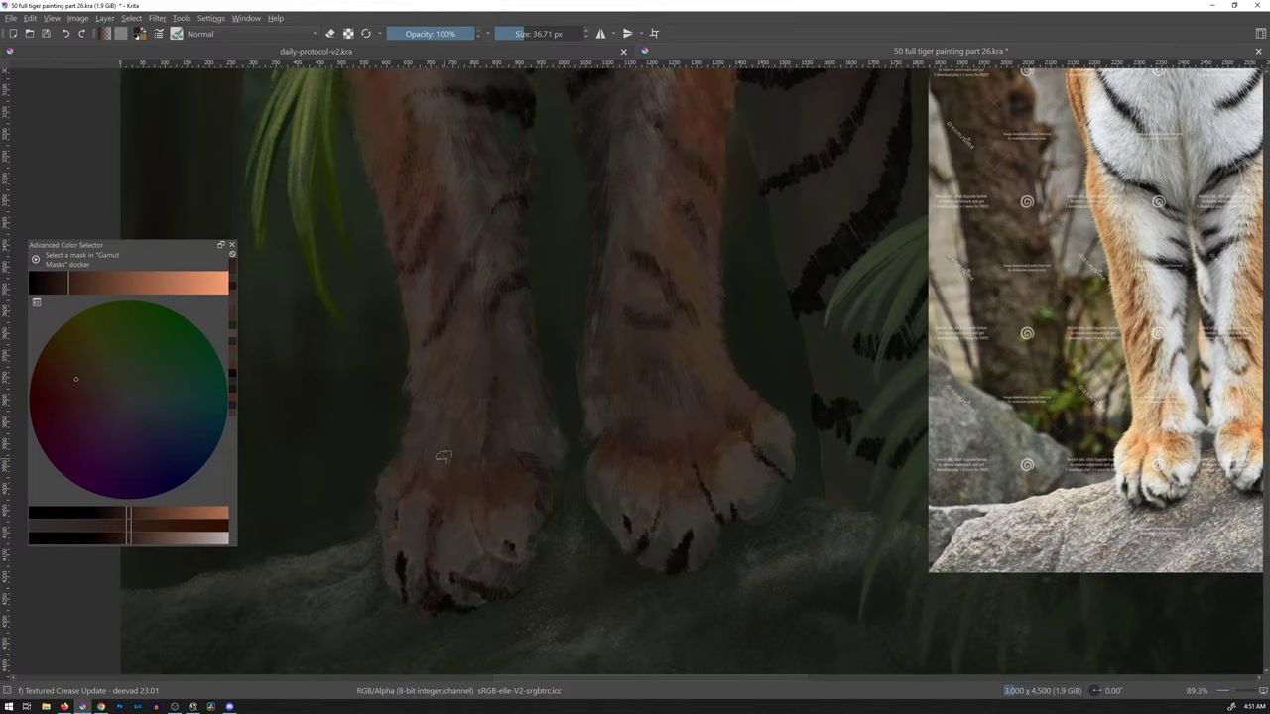
- Paint streaky pinkish and beige fur tones around the stripes on the lower front legs
{"action": "left_click", "coordinate": [429, 270], "text": "ctrl"}
{"action": "left_click", "coordinate": [427, 271], "text": "ctrl"}
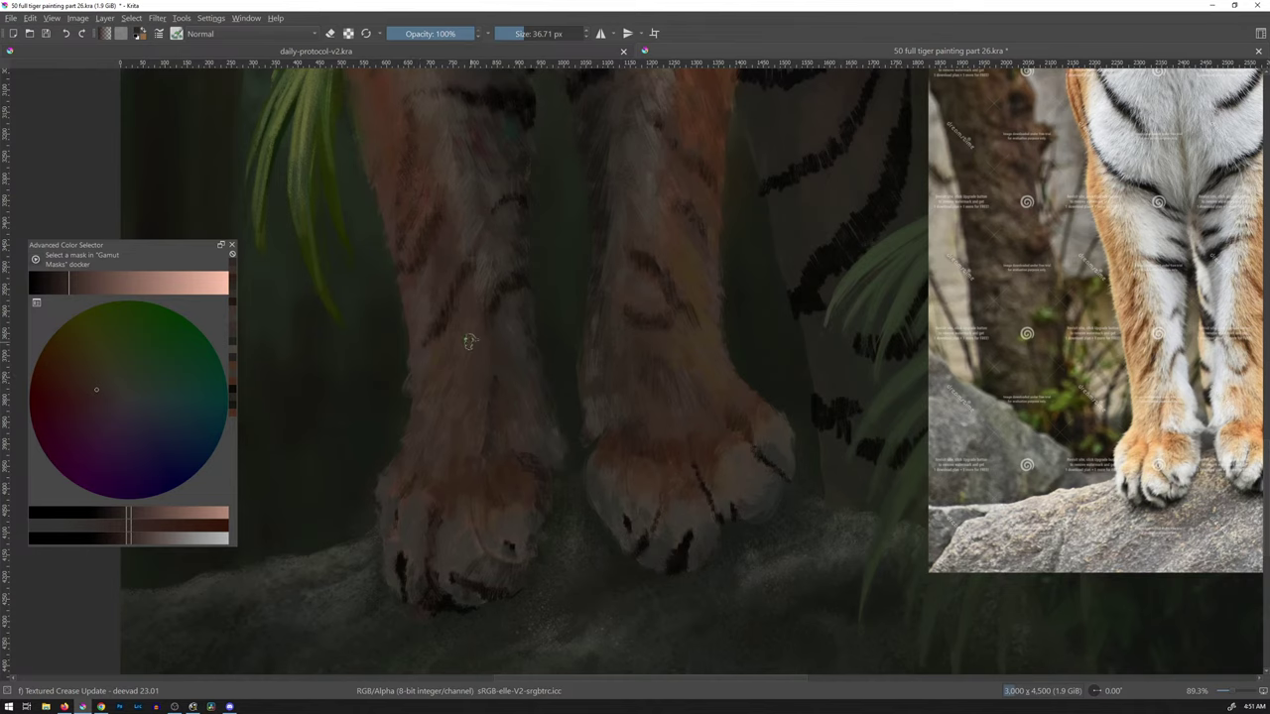
{"action": "left_click", "coordinate": [515, 198], "text": "ctrl"}
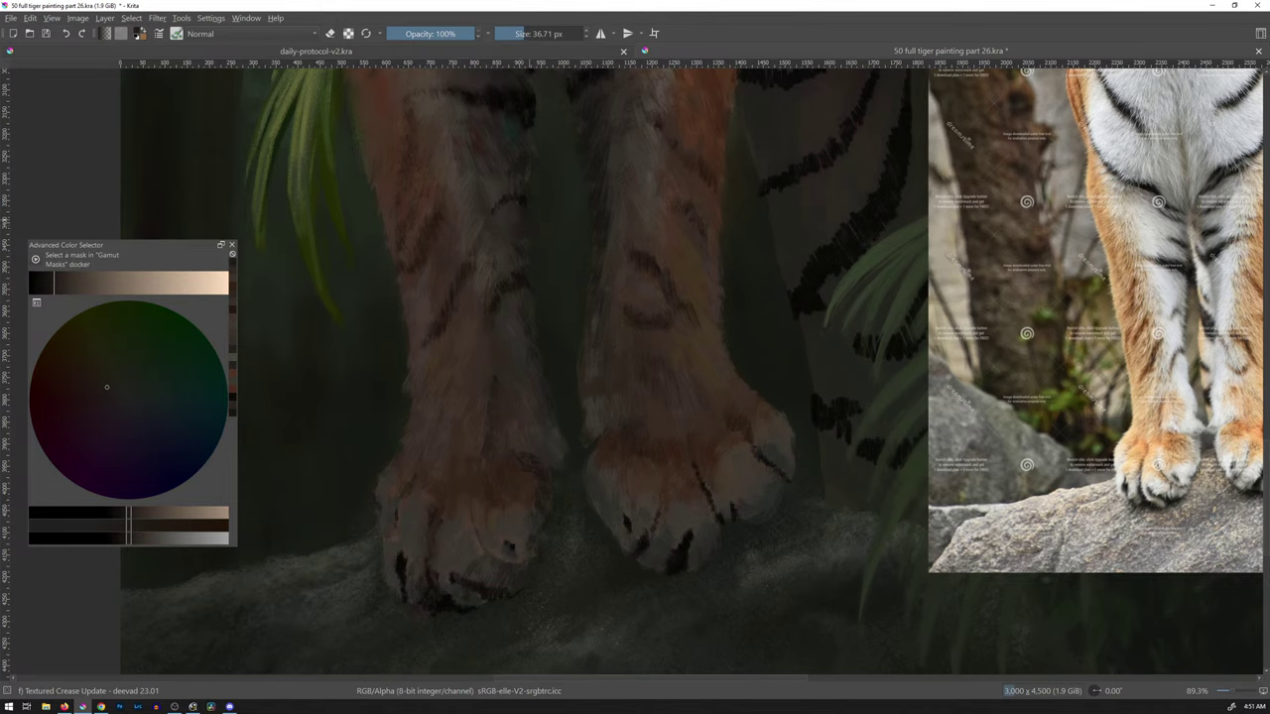
{"action": "left_click", "coordinate": [521, 206], "text": "ctrl"}
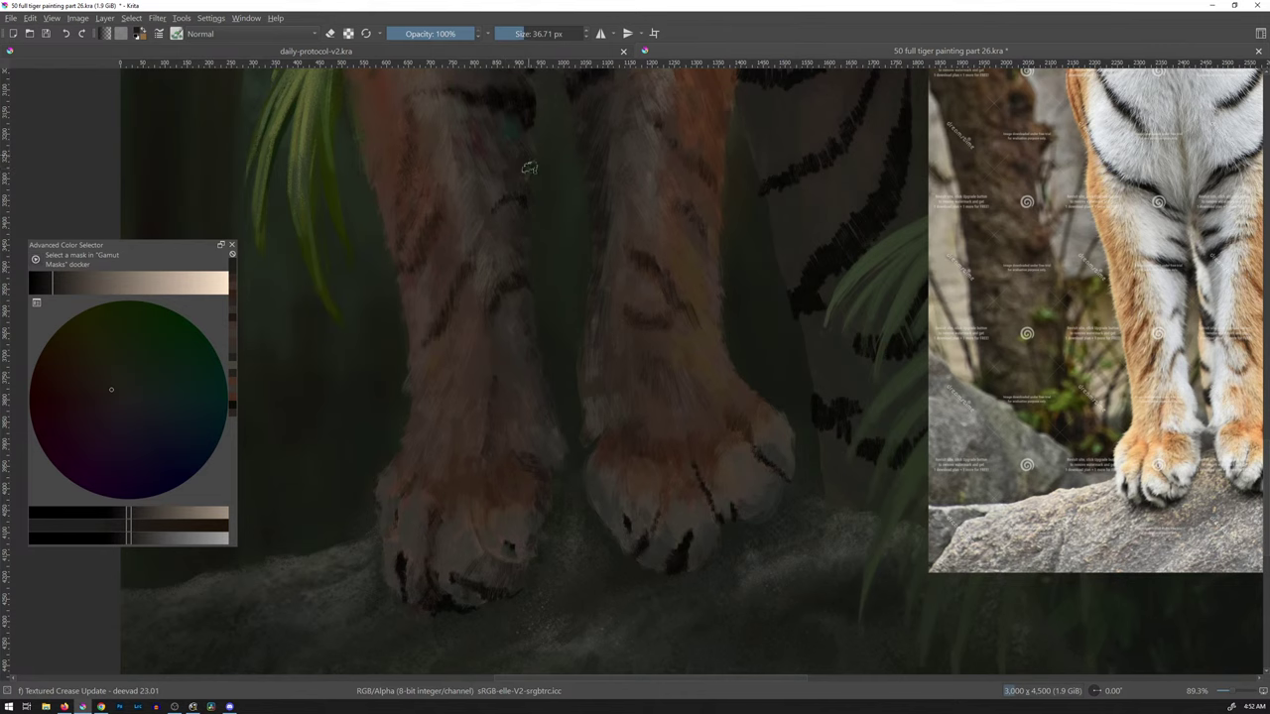
{"action": "left_click_drag", "start_coordinate": [669, 225], "coordinate": [648, 328]}
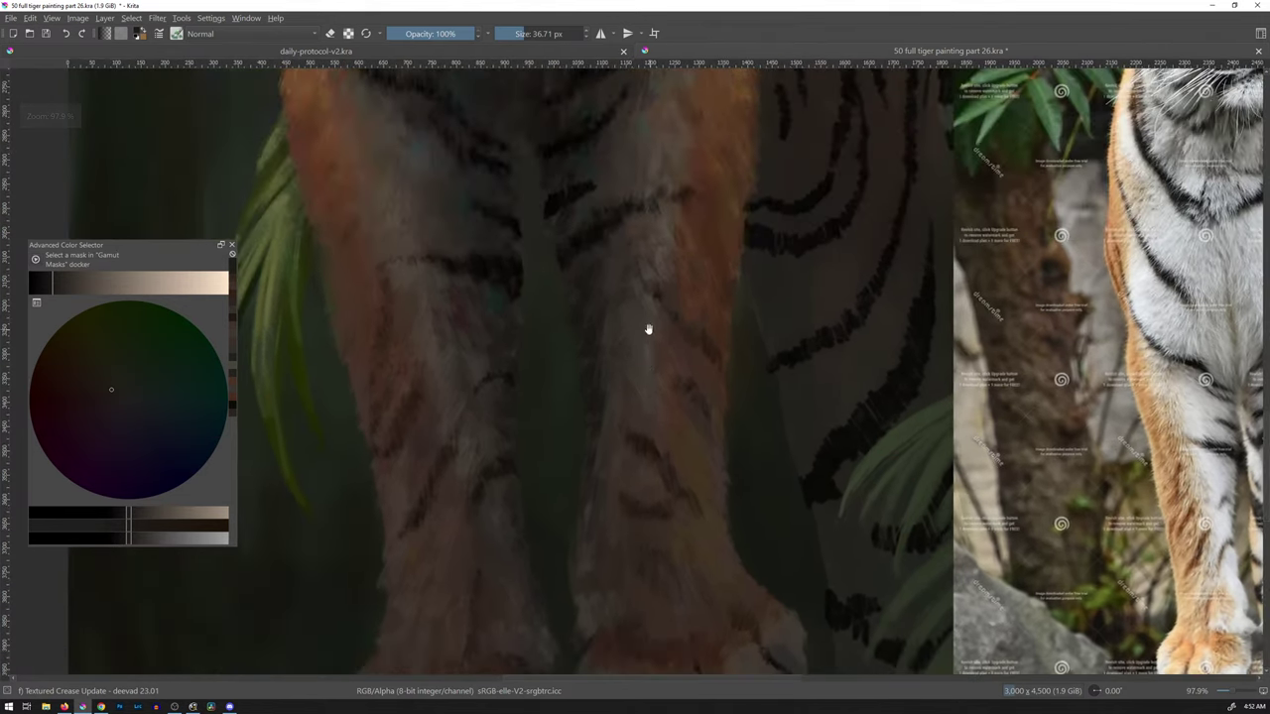
- Paint fur strokes on the upper front legs with lighter and darker tones sampled down each leg
{"action": "left_click", "coordinate": [496, 332], "text": "ctrl"}
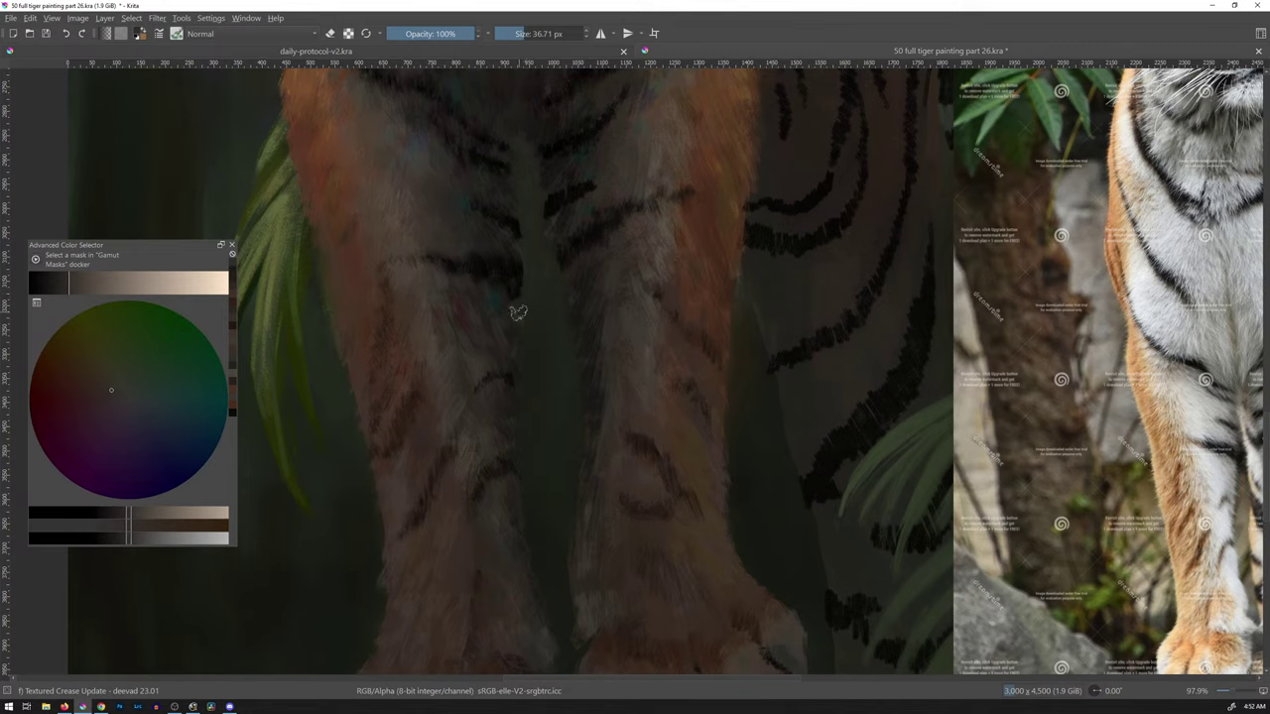
{"action": "left_click", "coordinate": [515, 316], "text": "ctrl"}
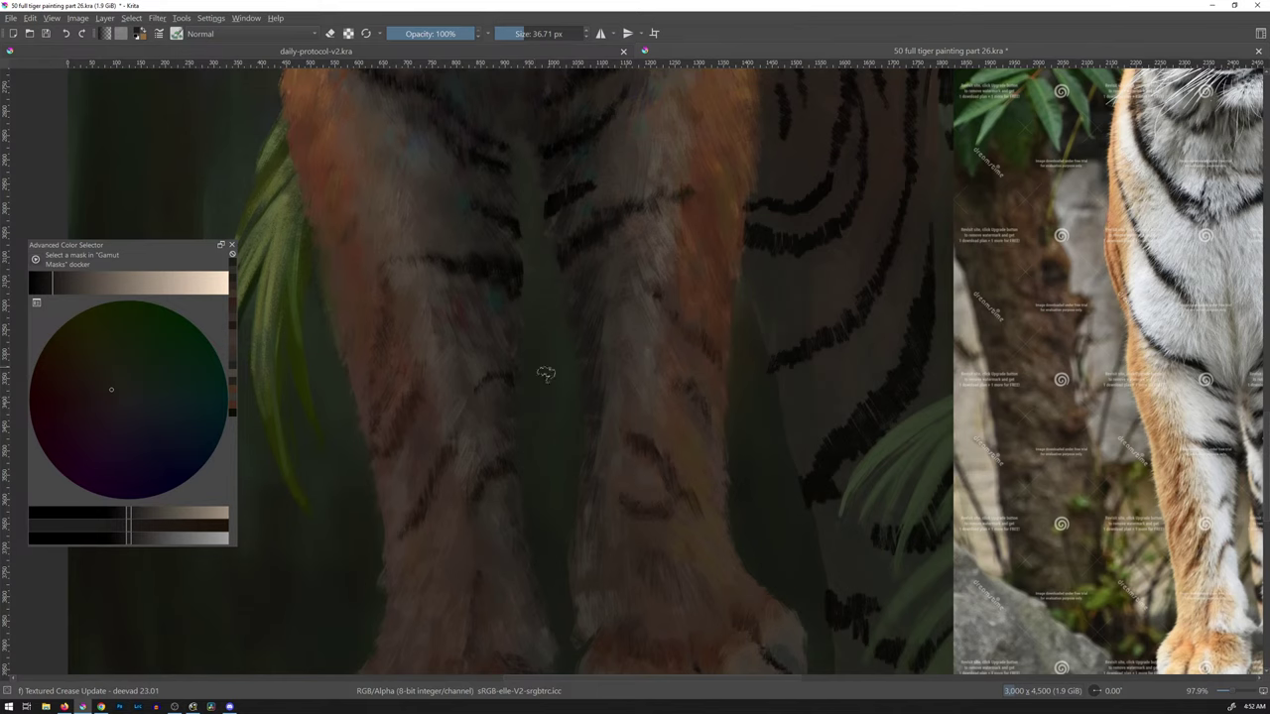
{"action": "left_click", "coordinate": [516, 349], "text": "ctrl"}
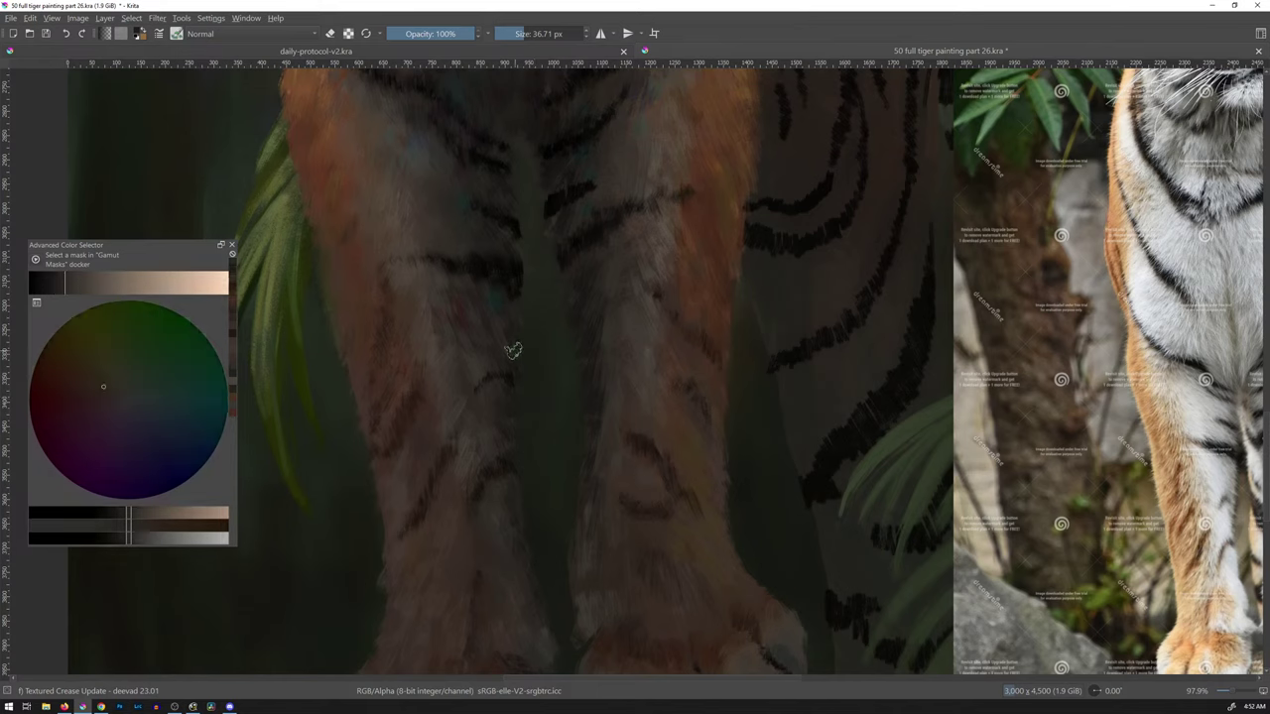
{"action": "left_click", "coordinate": [513, 391], "text": "ctrl"}
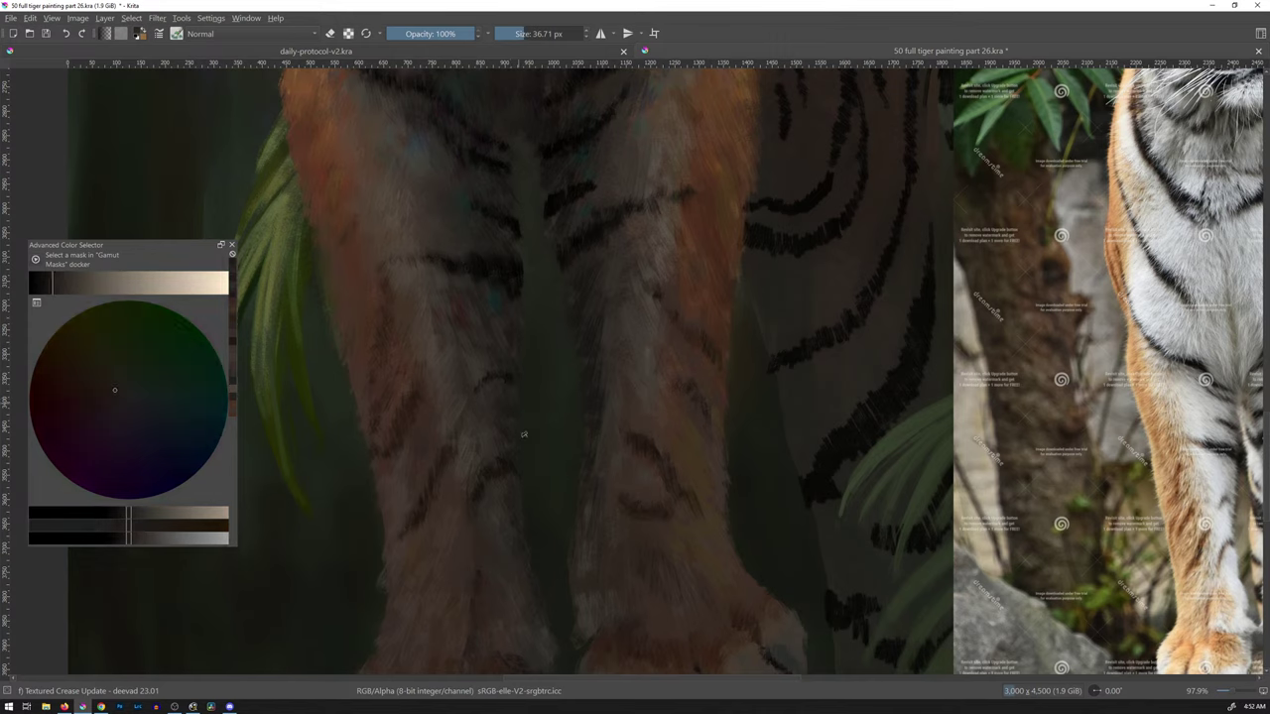
{"action": "left_click", "coordinate": [522, 476], "text": "ctrl"}
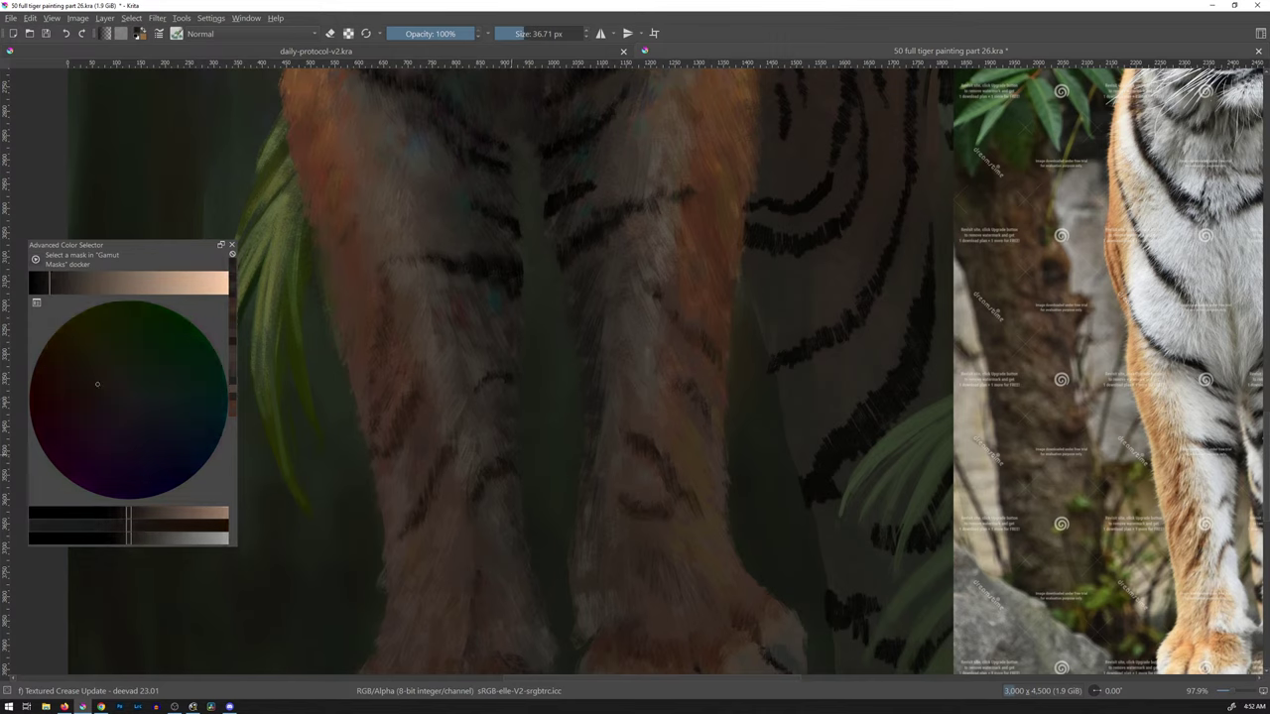
{"action": "left_click", "coordinate": [516, 498], "text": "ctrl"}
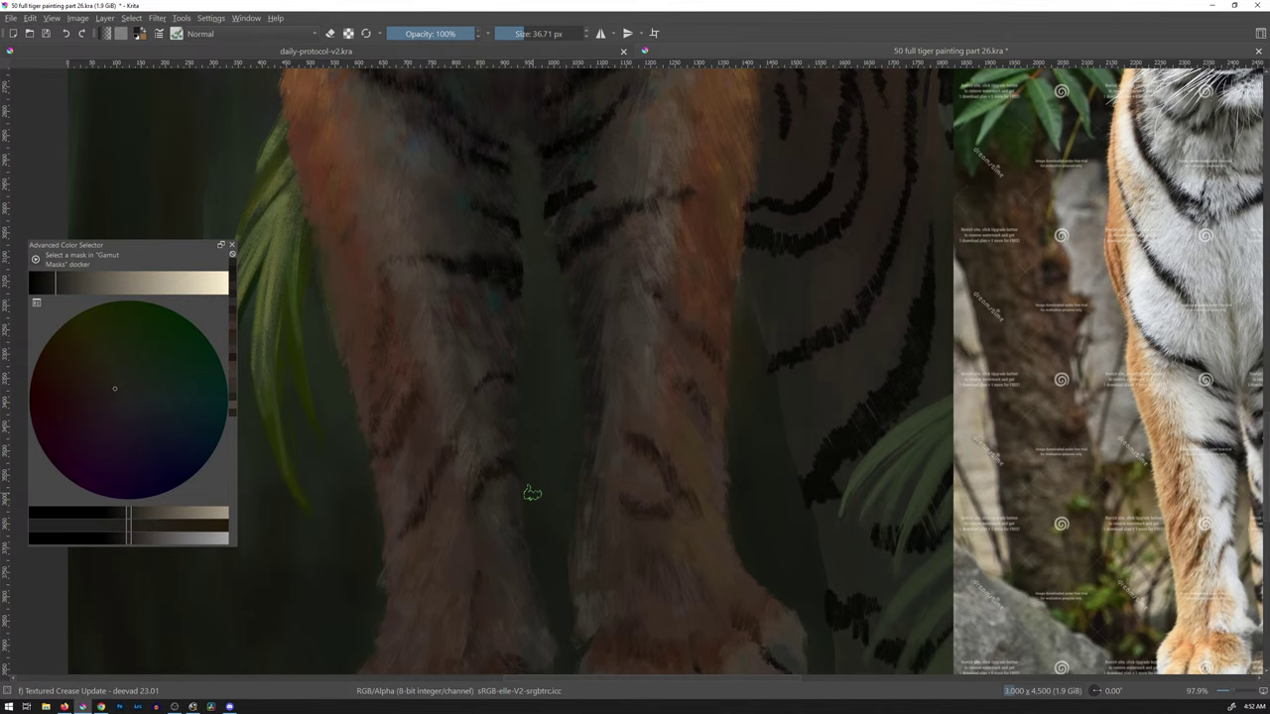
- Soften the dark gap between the front legs with sampled shadow tones, ending on near-black
{"action": "scroll", "coordinate": [640, 249], "scroll_direction": "down", "scroll_amount": 2}
{"action": "scroll", "coordinate": [646, 239], "scroll_direction": "up", "scroll_amount": 2}
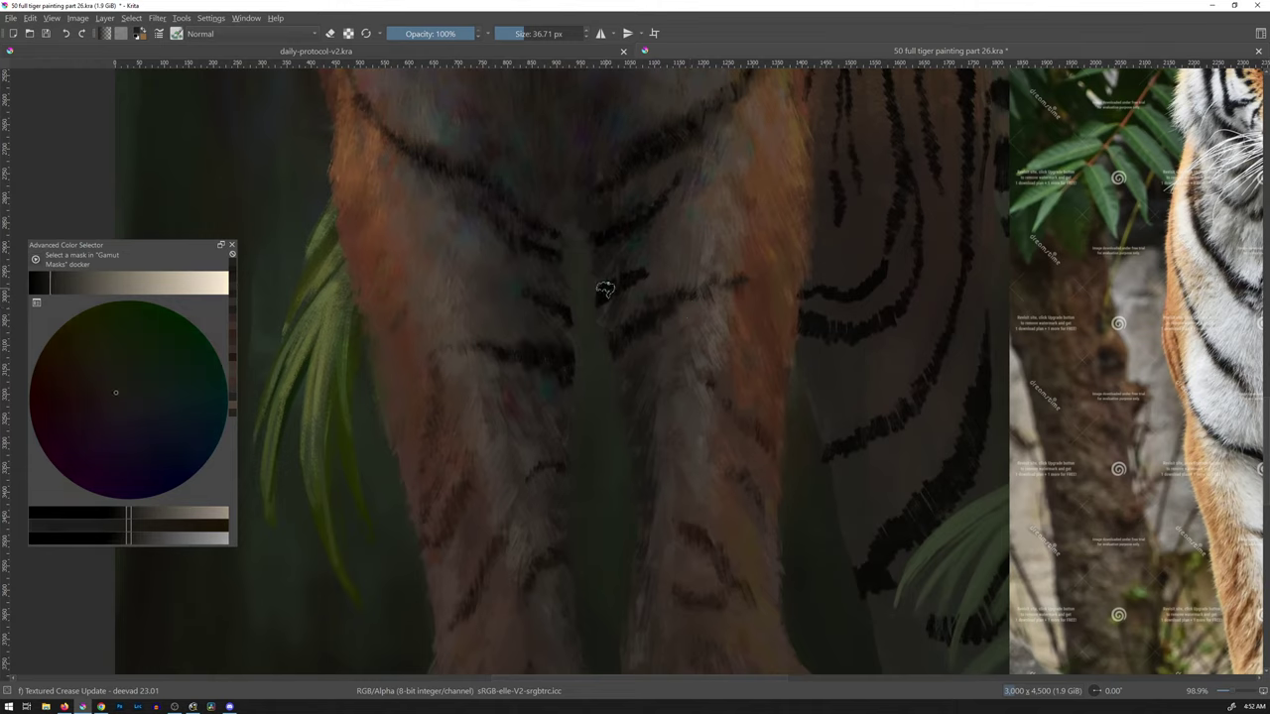
{"action": "left_click", "coordinate": [603, 288], "text": "ctrl"}
{"action": "left_click", "coordinate": [607, 292], "text": "ctrl"}
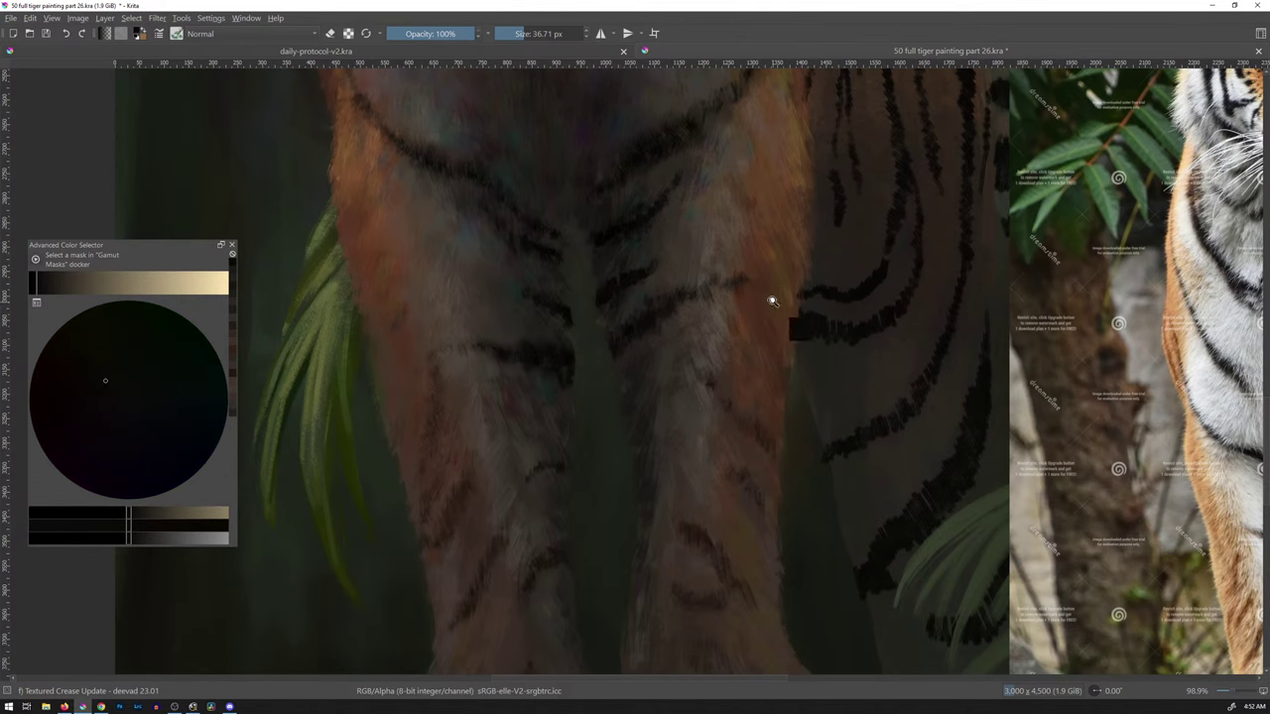
{"action": "left_click_drag", "start_coordinate": [770, 295], "coordinate": [773, 295]}
{"action": "scroll", "coordinate": [773, 296], "scroll_direction": "down", "scroll_amount": 2}
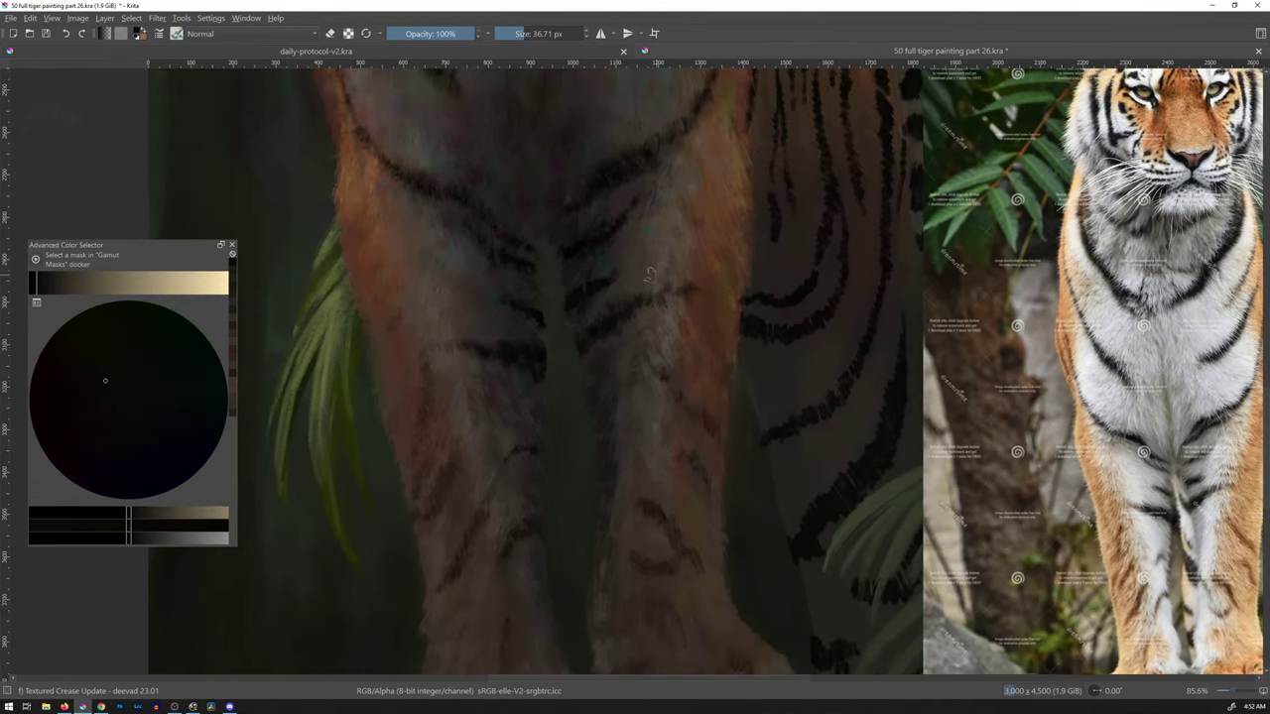
- Blend pinkish, dark teal, peach and near-black tones into the legs, then save '50 full tiger painting part 26.kra'
{"action": "left_click", "coordinate": [585, 292], "text": "ctrl"}
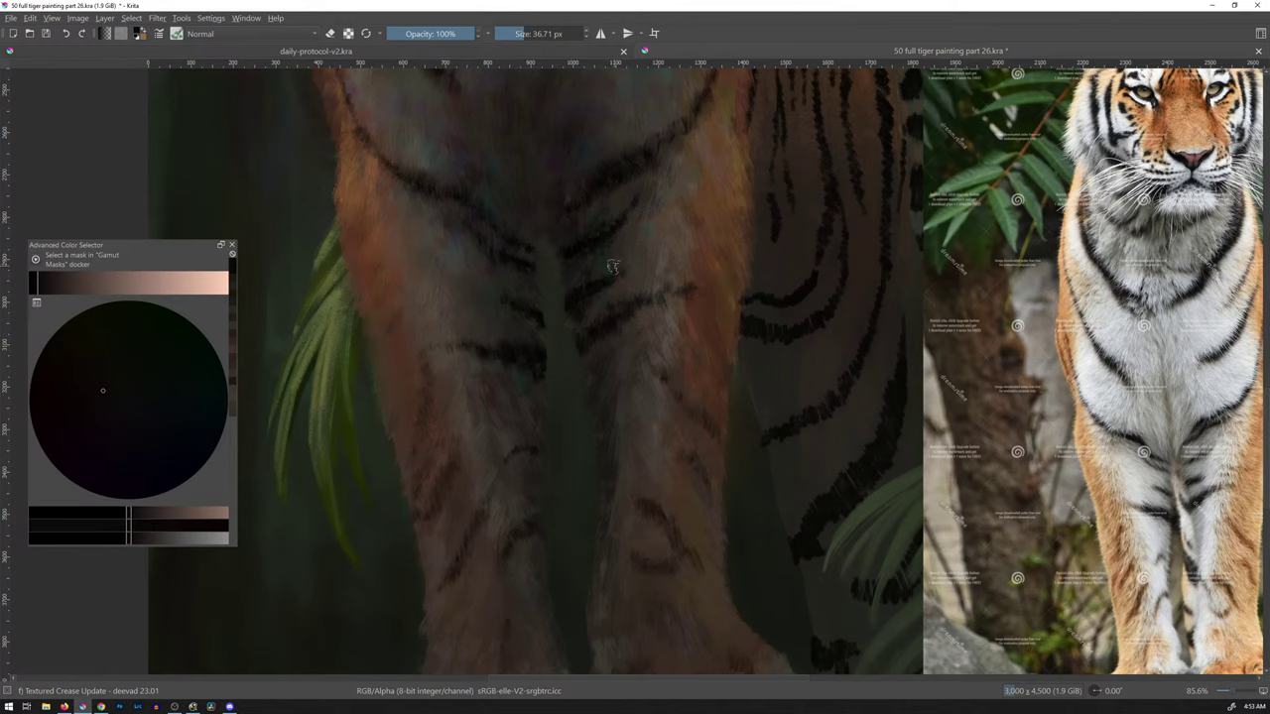
{"action": "left_click", "coordinate": [596, 287], "text": "ctrl"}
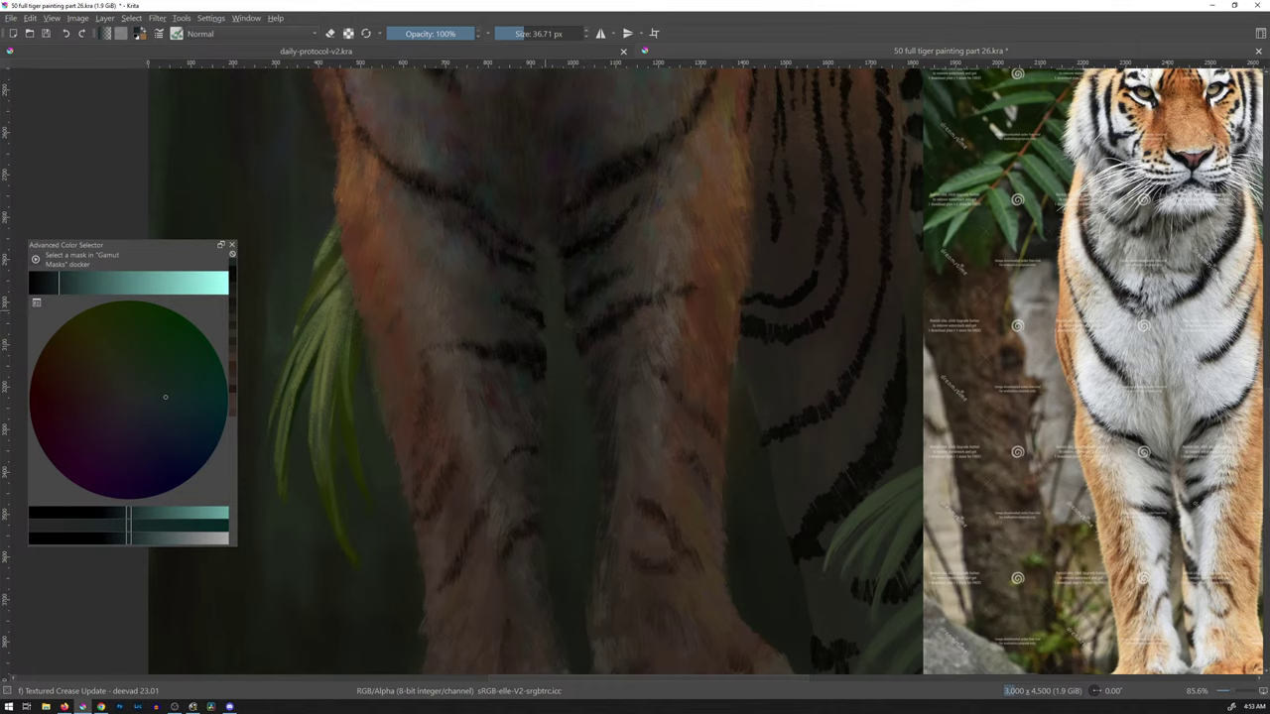
{"action": "left_click", "coordinate": [538, 293], "text": "ctrl"}
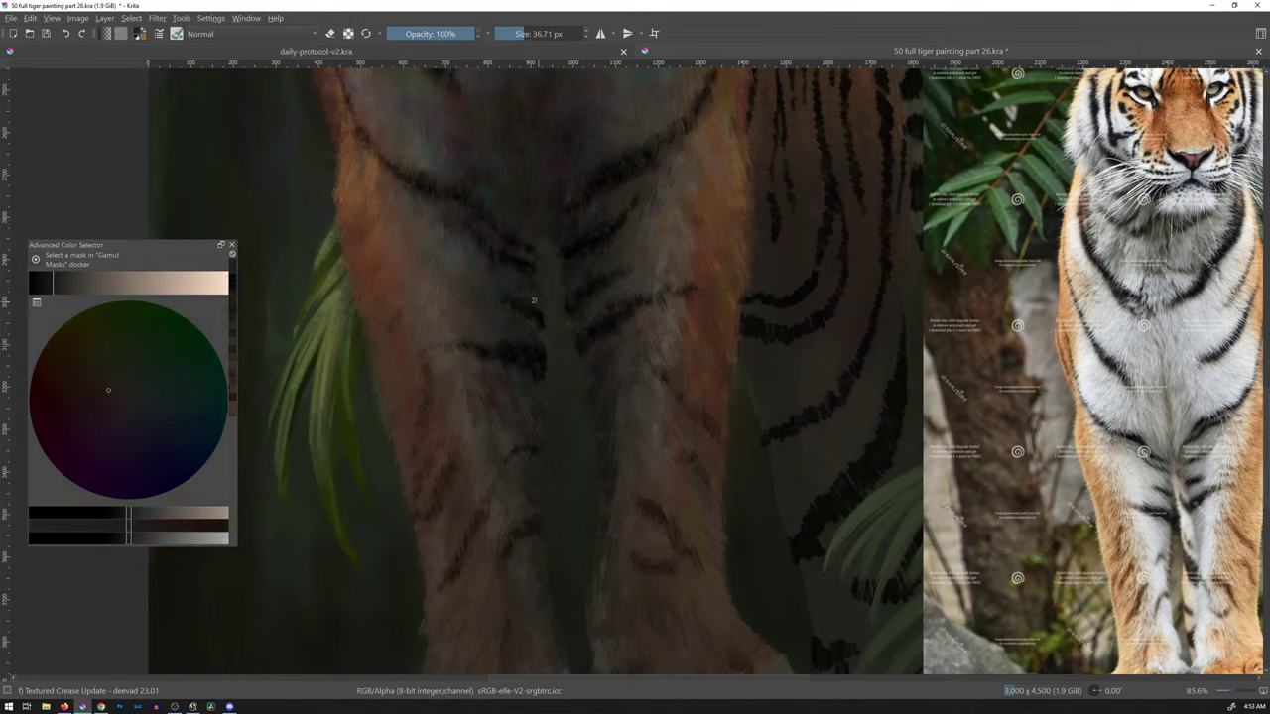
{"action": "left_click", "coordinate": [544, 327], "text": "ctrl"}
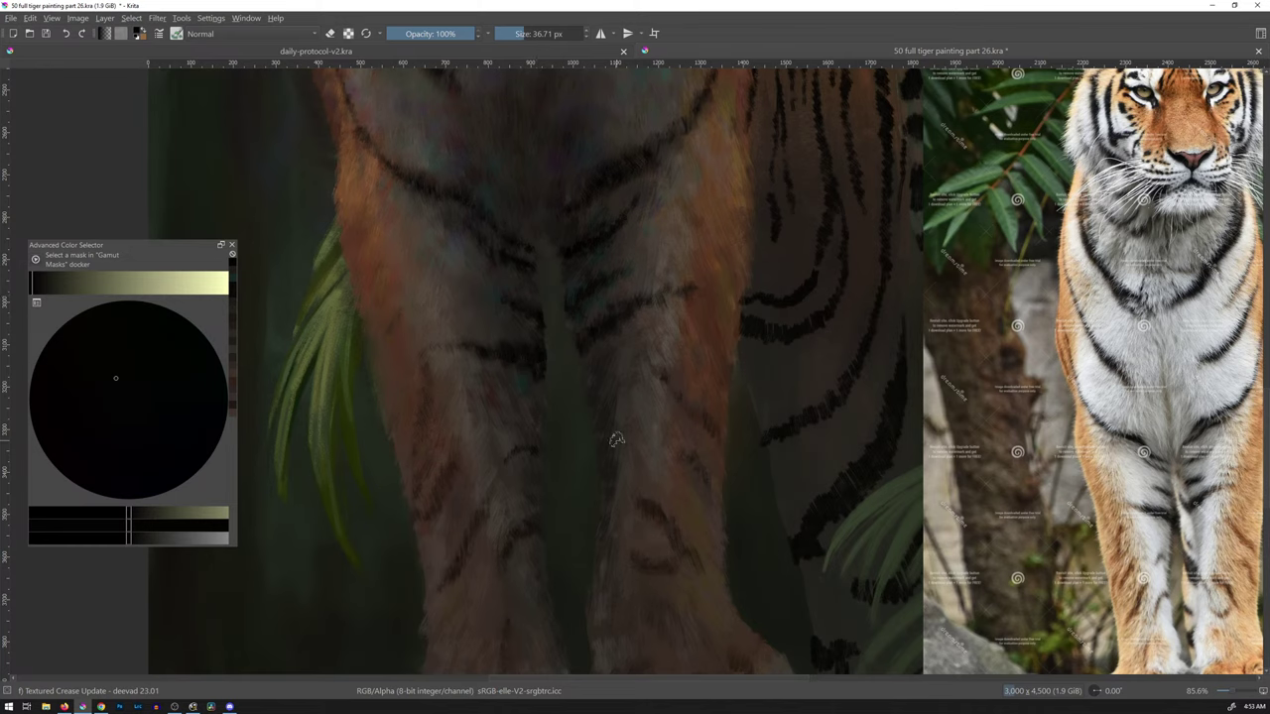
{"action": "key", "text": "ctrl+s"}
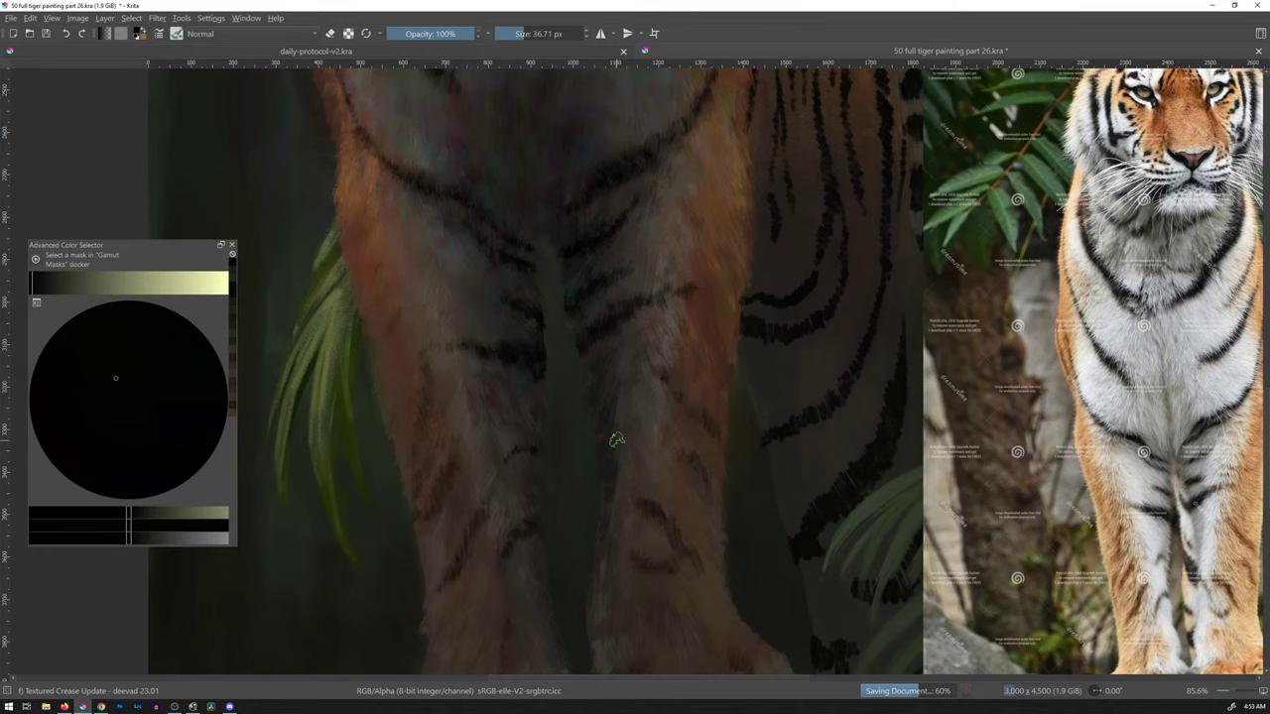
{"action": "left_click", "coordinate": [80, 20]}
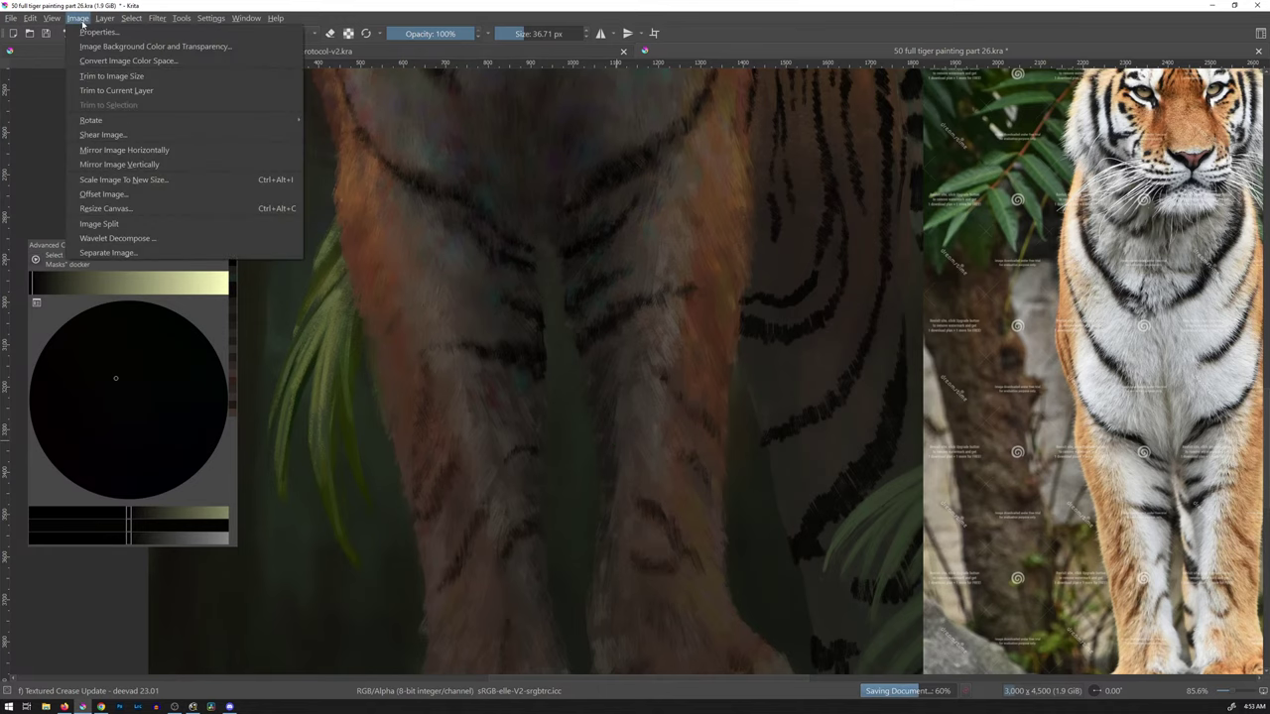
{"action": "left_click", "coordinate": [134, 33]}
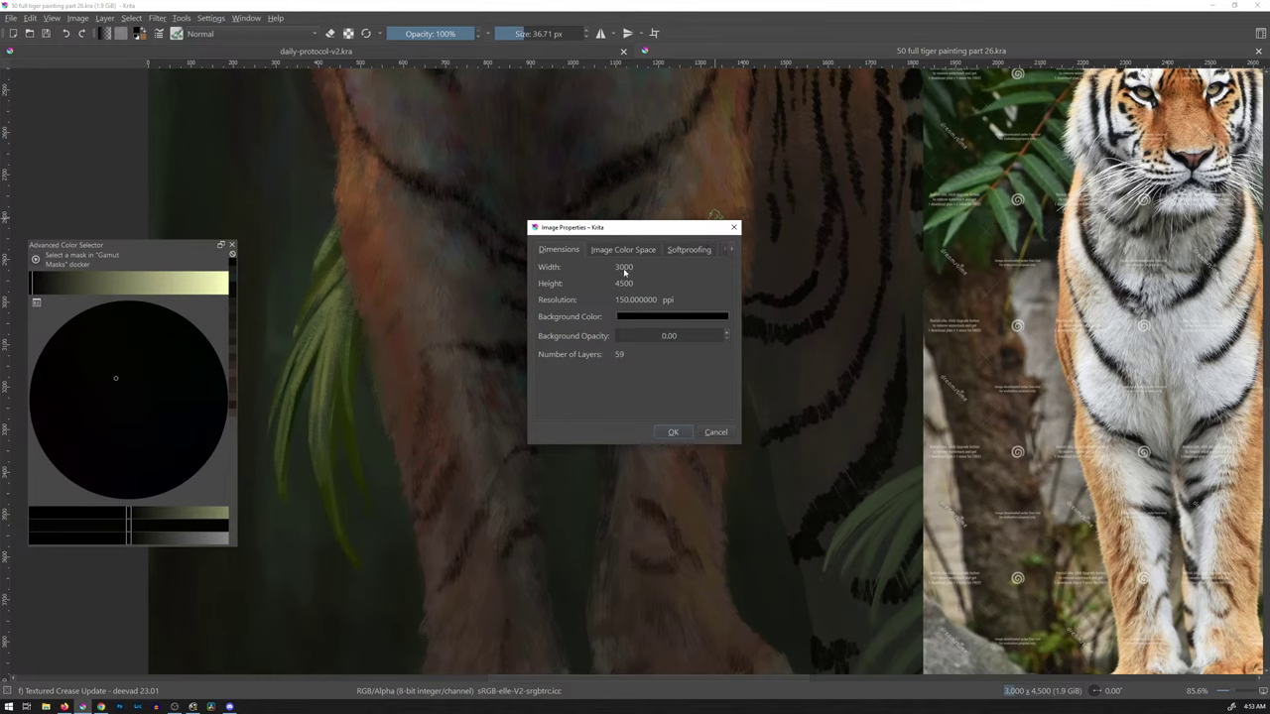
{"action": "left_click", "coordinate": [715, 432]}
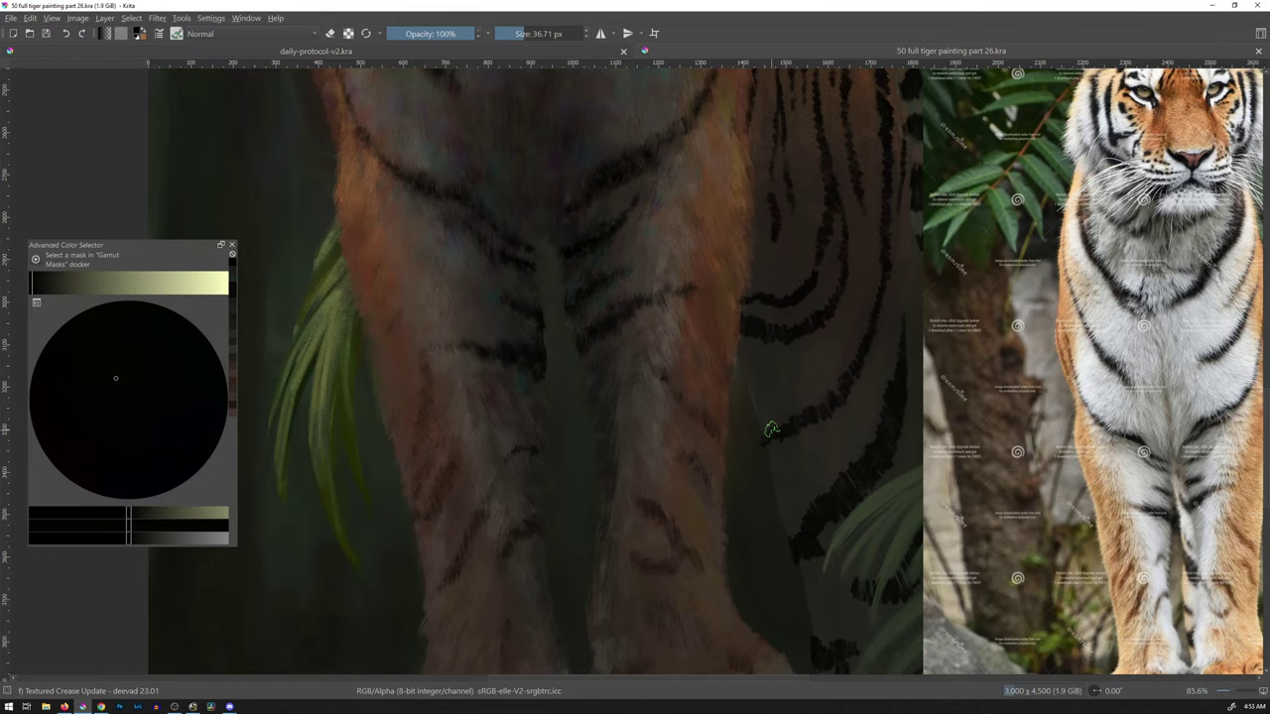
{"action": "left_click", "coordinate": [620, 402], "text": "ctrl"}
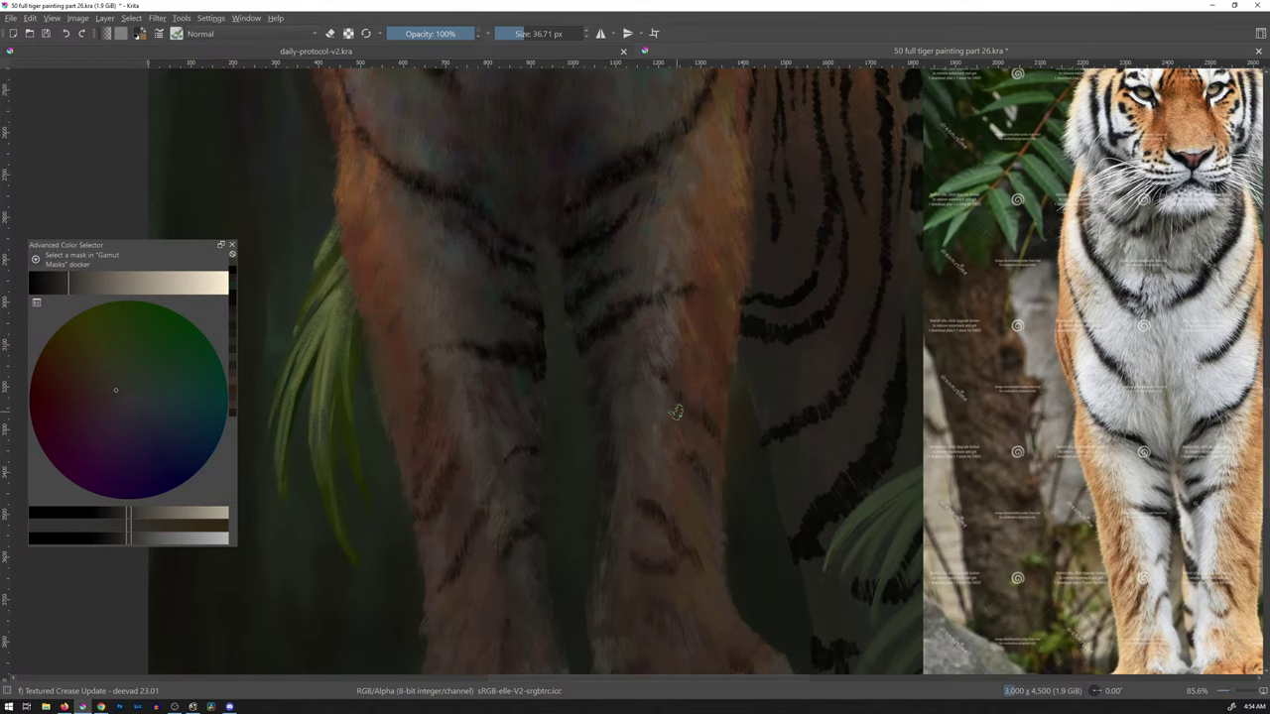
{"action": "left_click", "coordinate": [11, 17]}
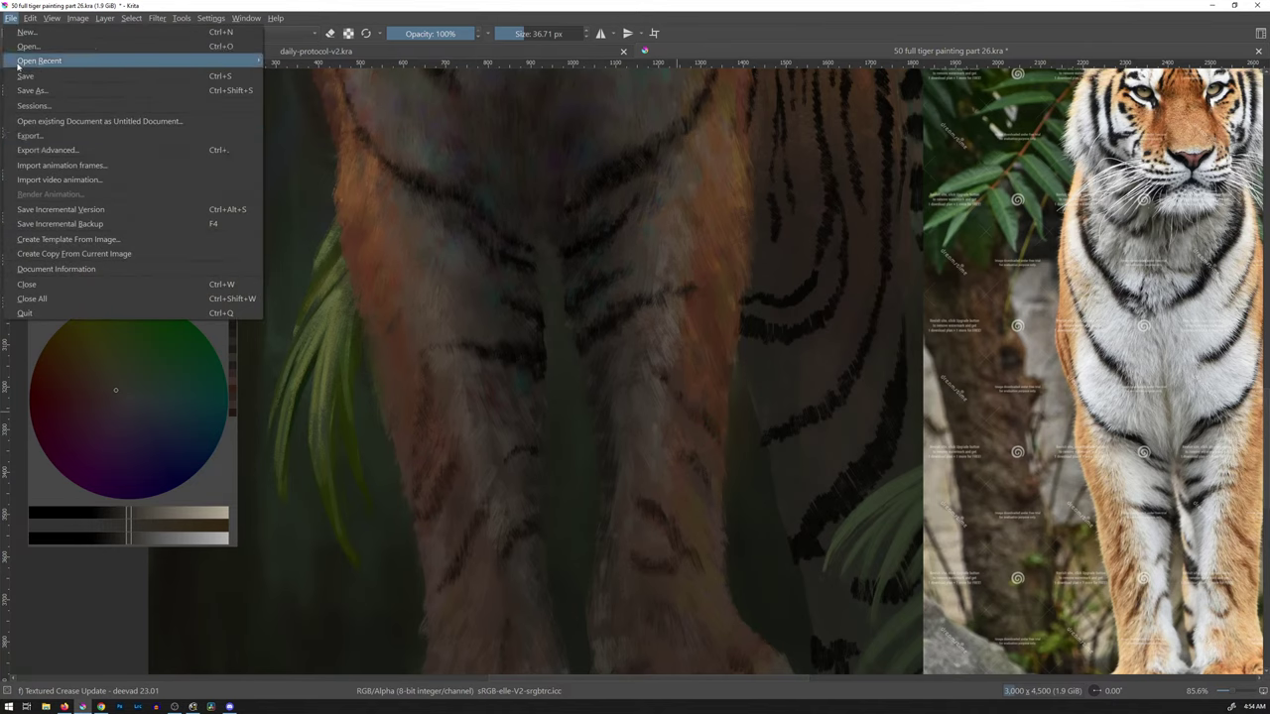
{"action": "left_click", "coordinate": [75, 140]}
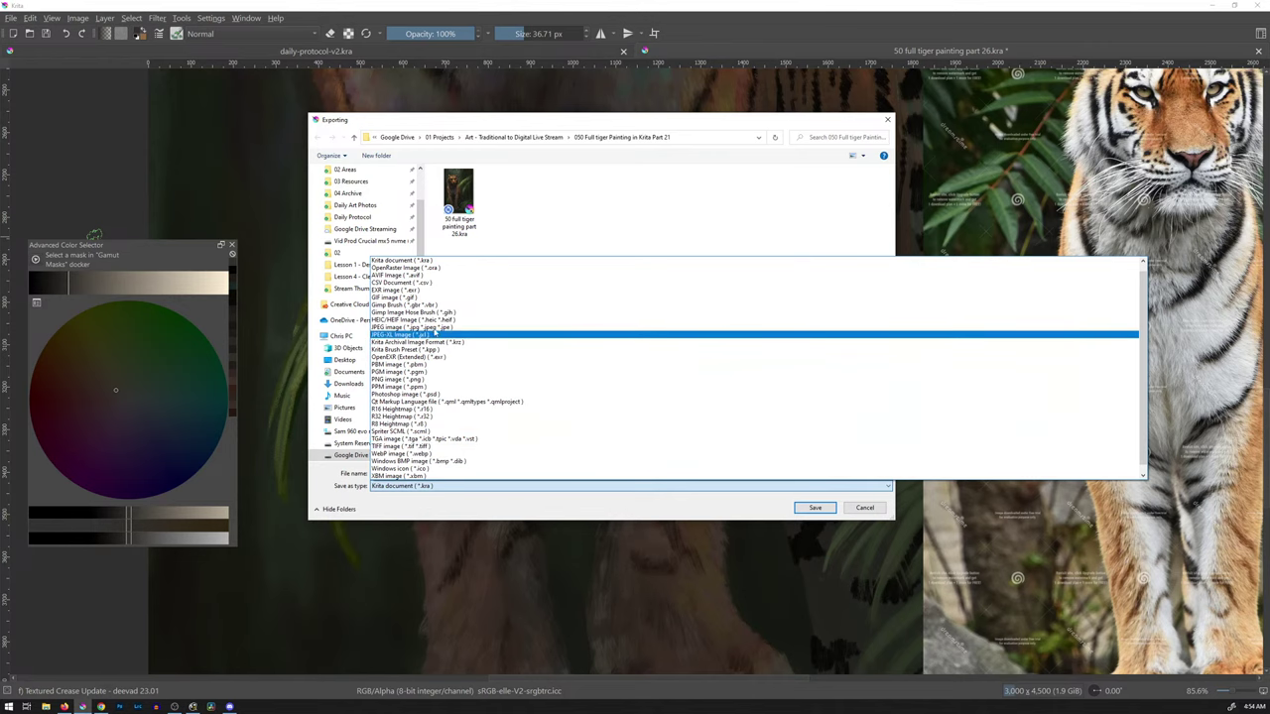
{"action": "left_click", "coordinate": [888, 121]}
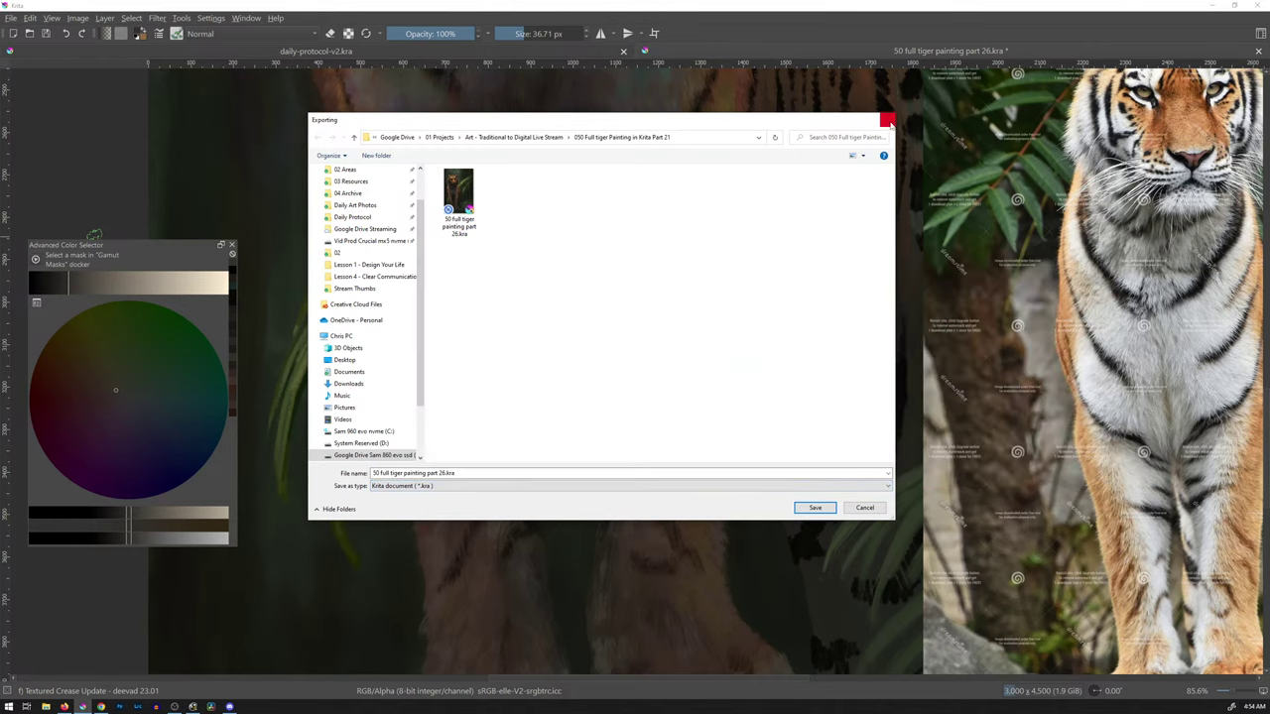
{"action": "left_click", "coordinate": [888, 121]}
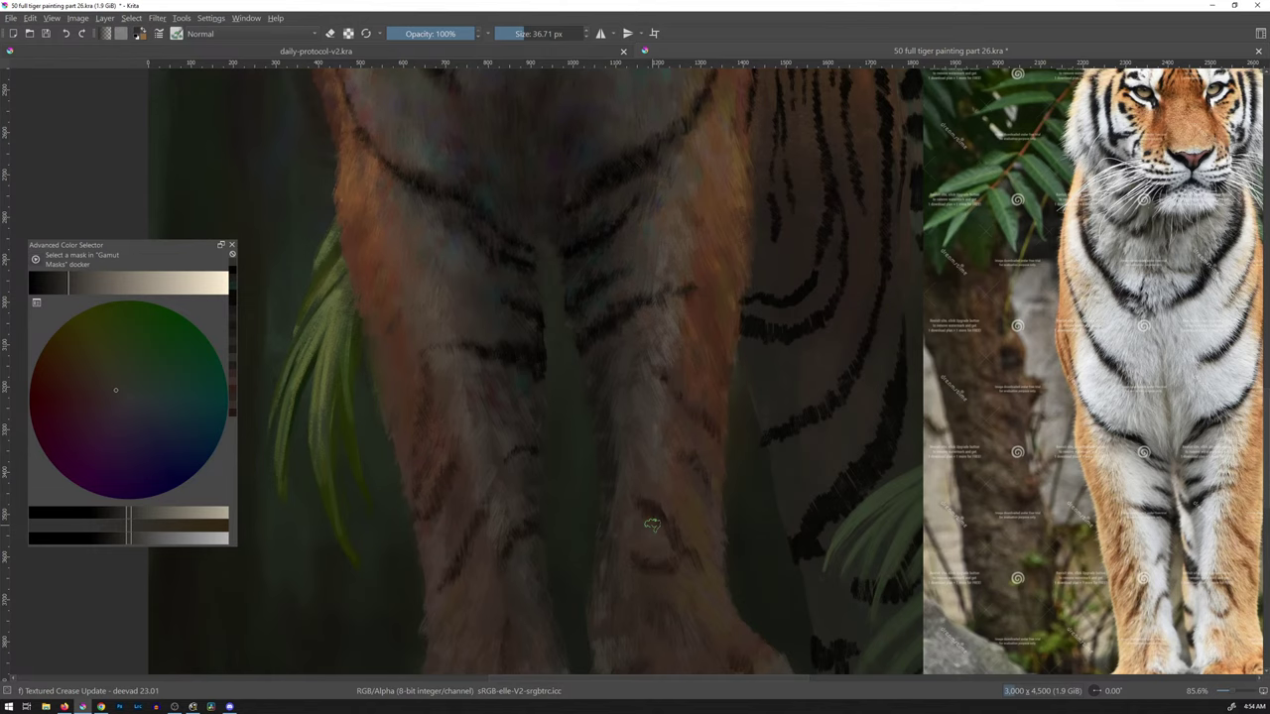
- Paint sampled fur and shadow tones on the lower leg, checking against the references
{"action": "left_click", "coordinate": [638, 304], "text": "ctrl"}
{"action": "left_click_drag", "start_coordinate": [638, 303], "coordinate": [628, 323]}
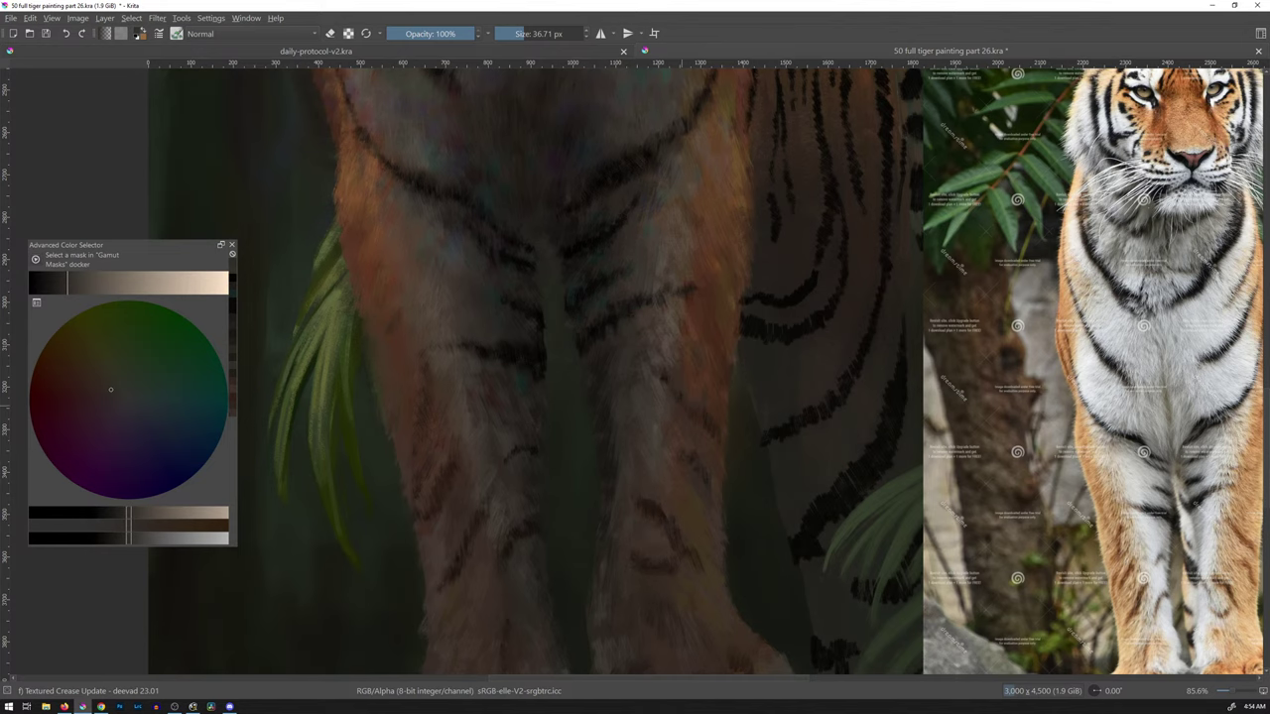
{"action": "left_click_drag", "start_coordinate": [695, 343], "coordinate": [684, 379]}
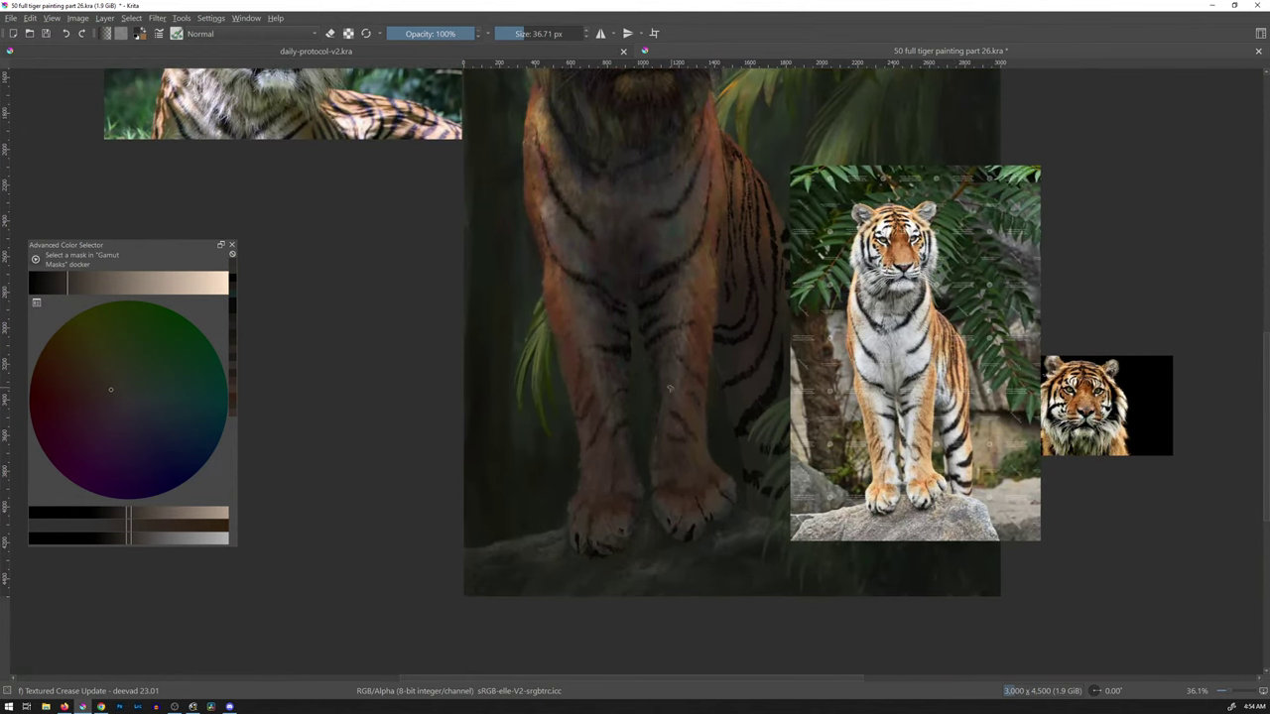
{"action": "left_click_drag", "start_coordinate": [697, 391], "coordinate": [717, 363]}
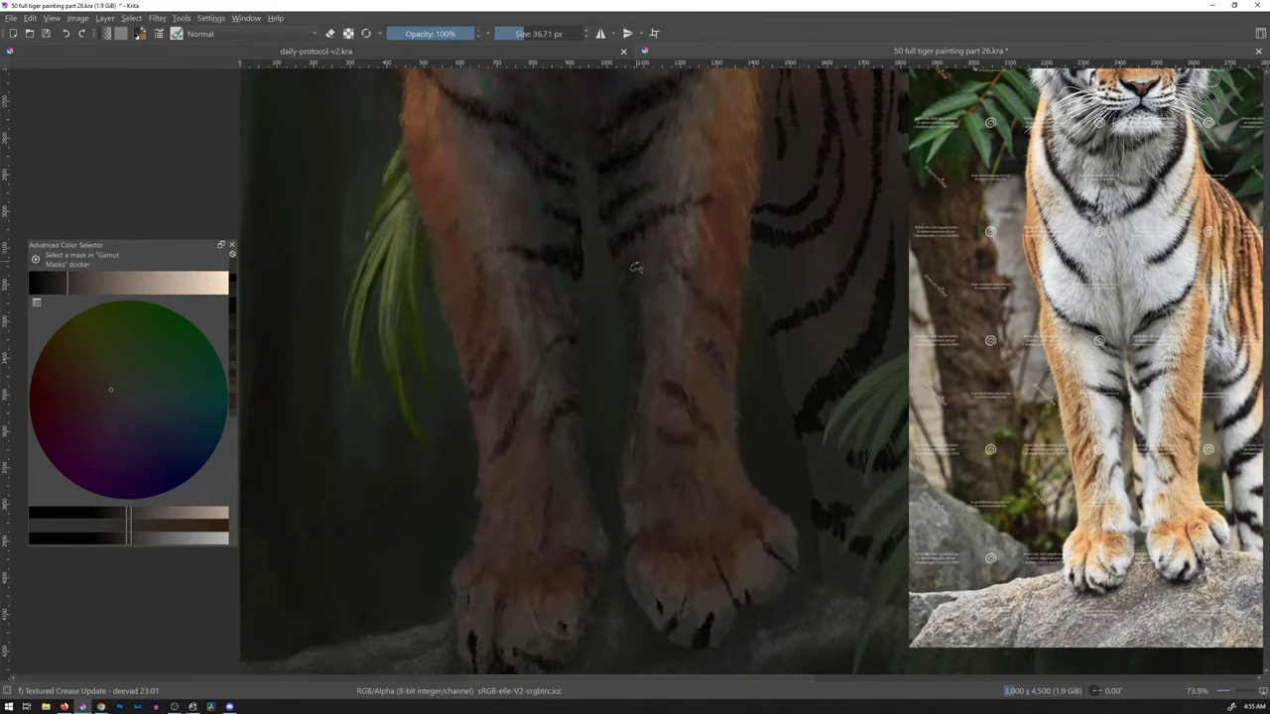
{"action": "left_click", "coordinate": [637, 313], "text": "ctrl"}
{"action": "left_click_drag", "start_coordinate": [636, 313], "coordinate": [642, 290]}
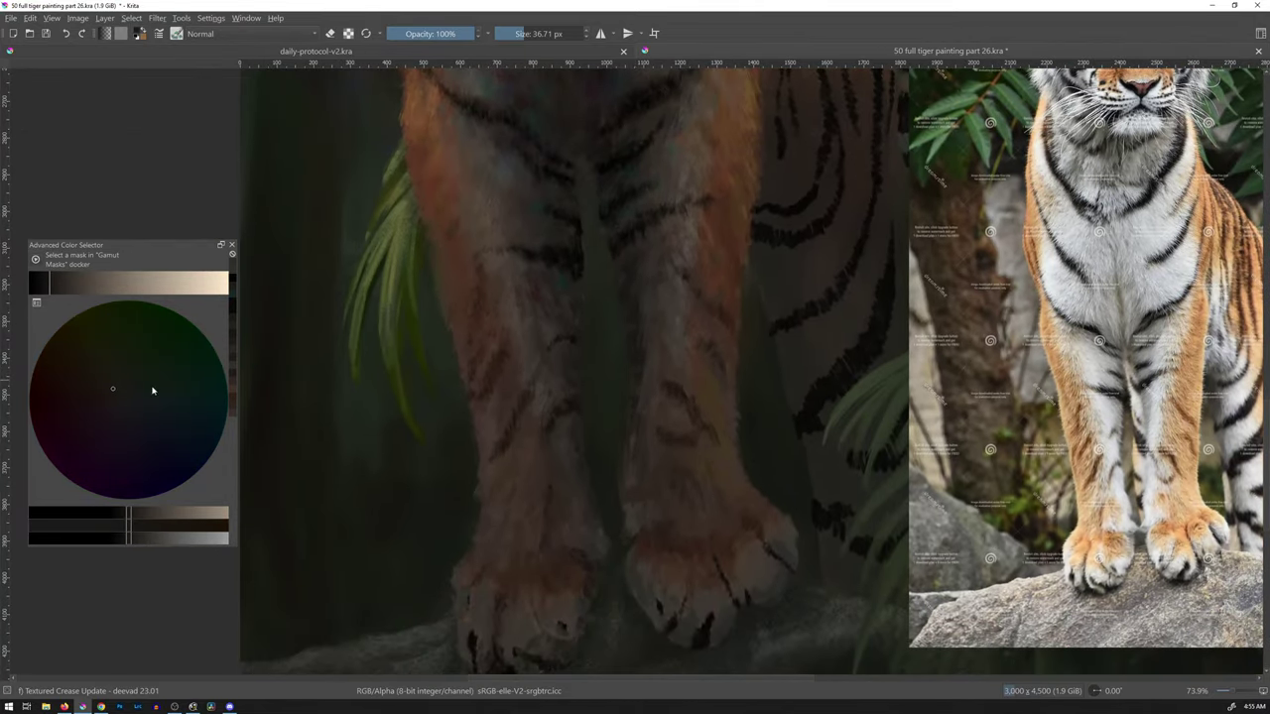
{"action": "left_click", "coordinate": [635, 309], "text": "ctrl"}
- Add soft fur accents in magenta, warm beige, blue-lavender and cyan across the forelegs
{"action": "left_click", "coordinate": [96, 445]}
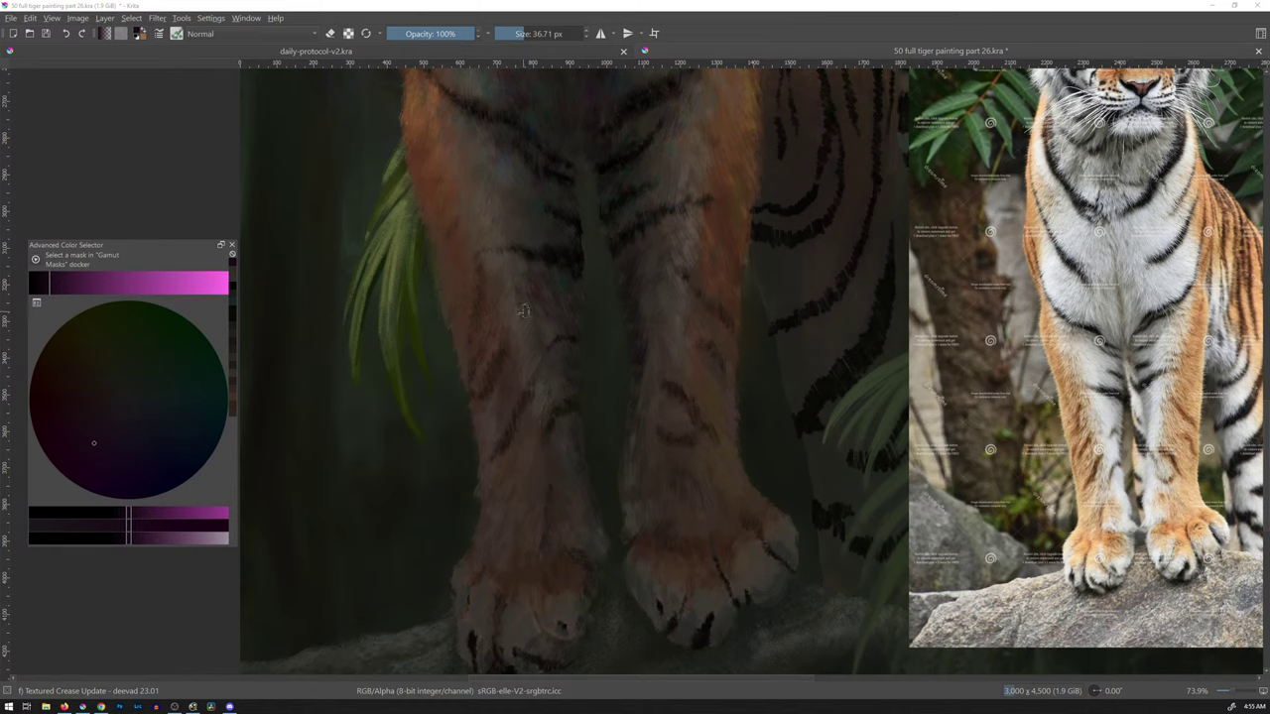
{"action": "key", "text": "ctrl"}
{"action": "left_click", "coordinate": [572, 358], "text": "ctrl"}
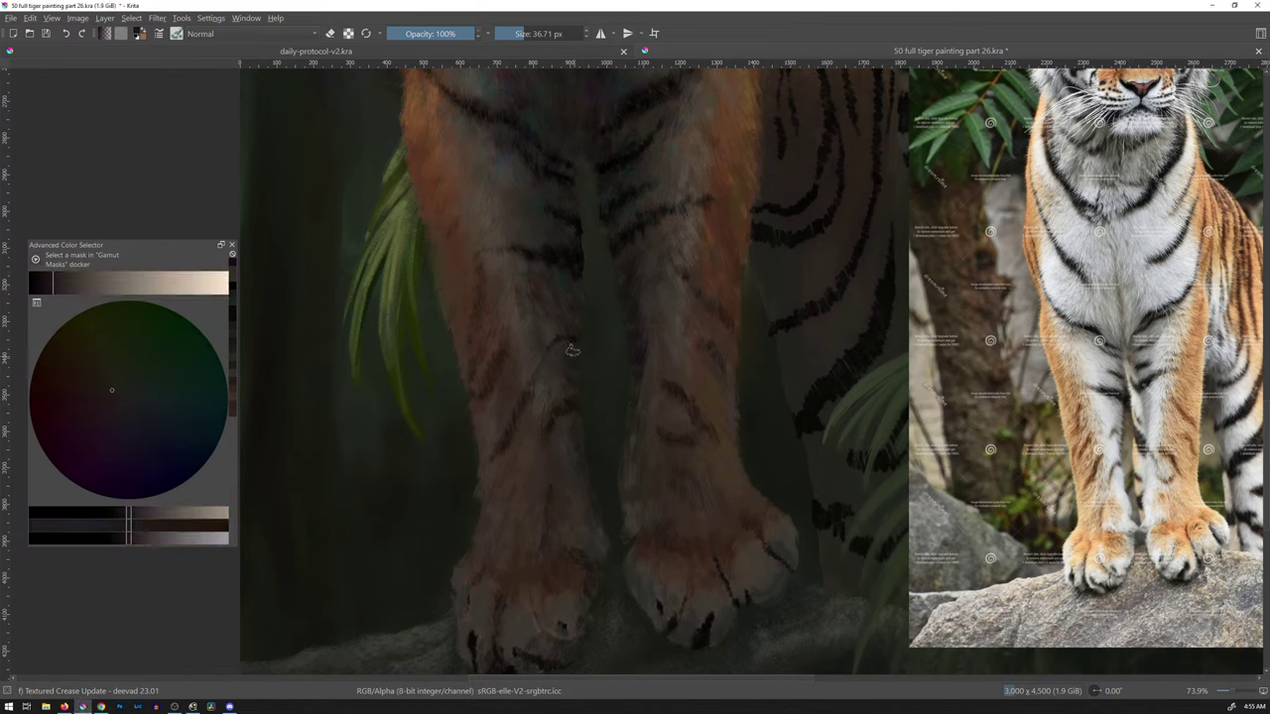
{"action": "left_click", "coordinate": [156, 428]}
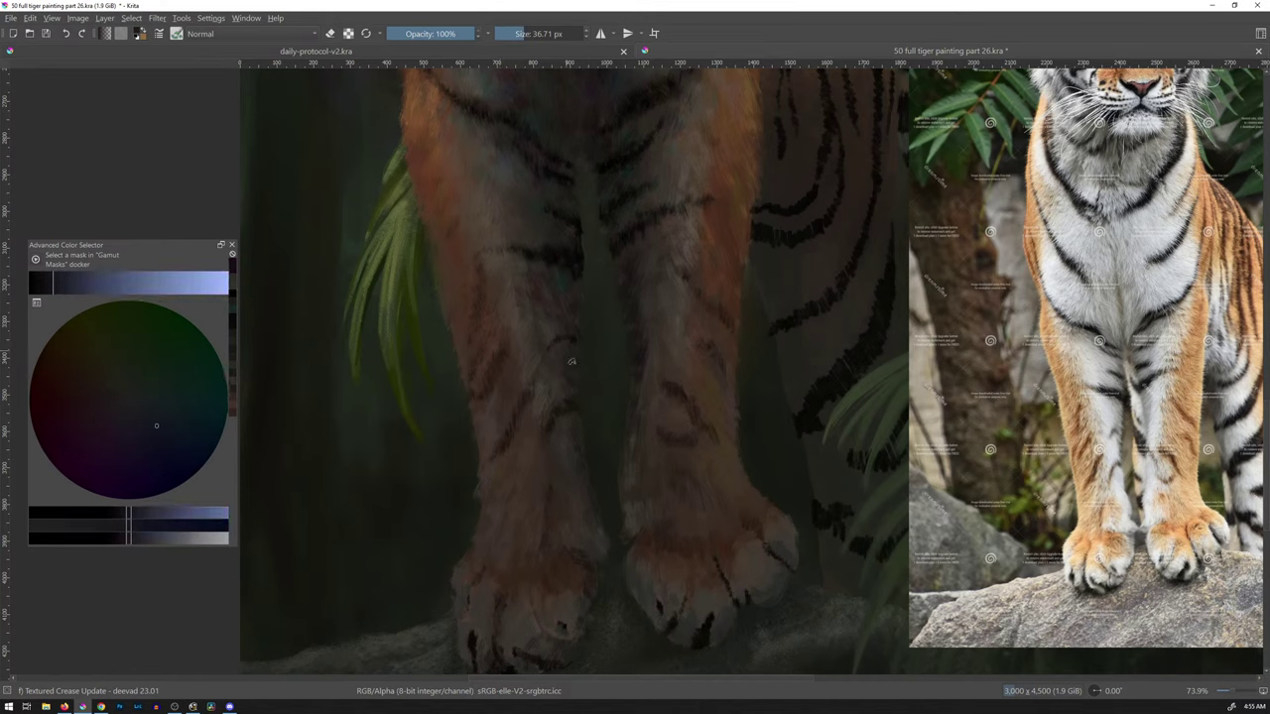
{"action": "left_click", "coordinate": [169, 406]}
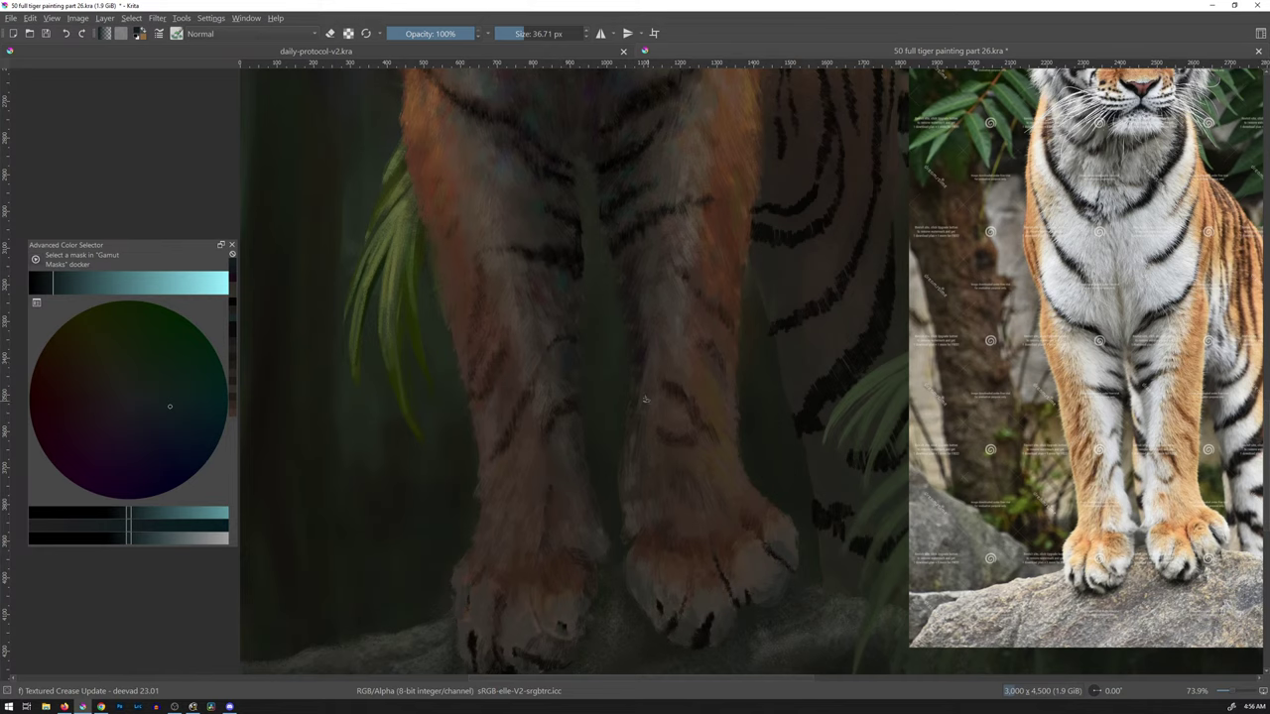
- Blend light brown, teal, darker fur, orange and purple strokes down the front legs
{"action": "left_click", "coordinate": [680, 275], "text": "ctrl"}
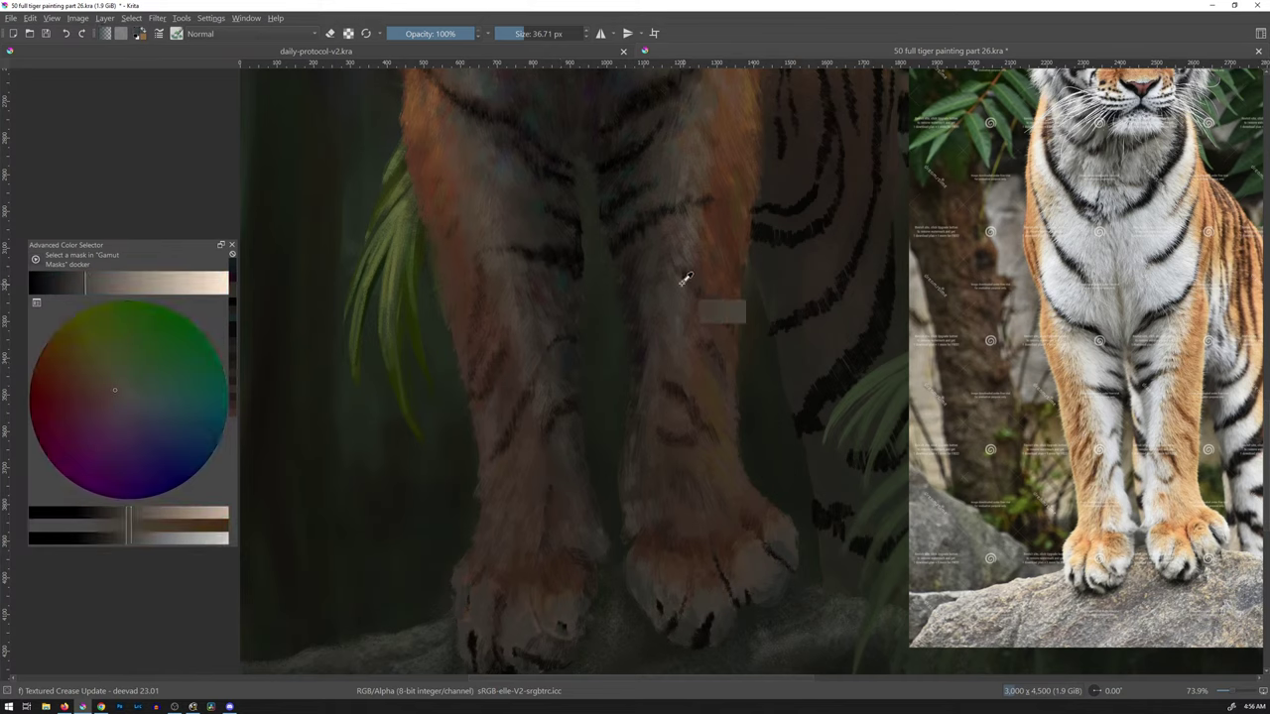
{"action": "left_click", "coordinate": [153, 403]}
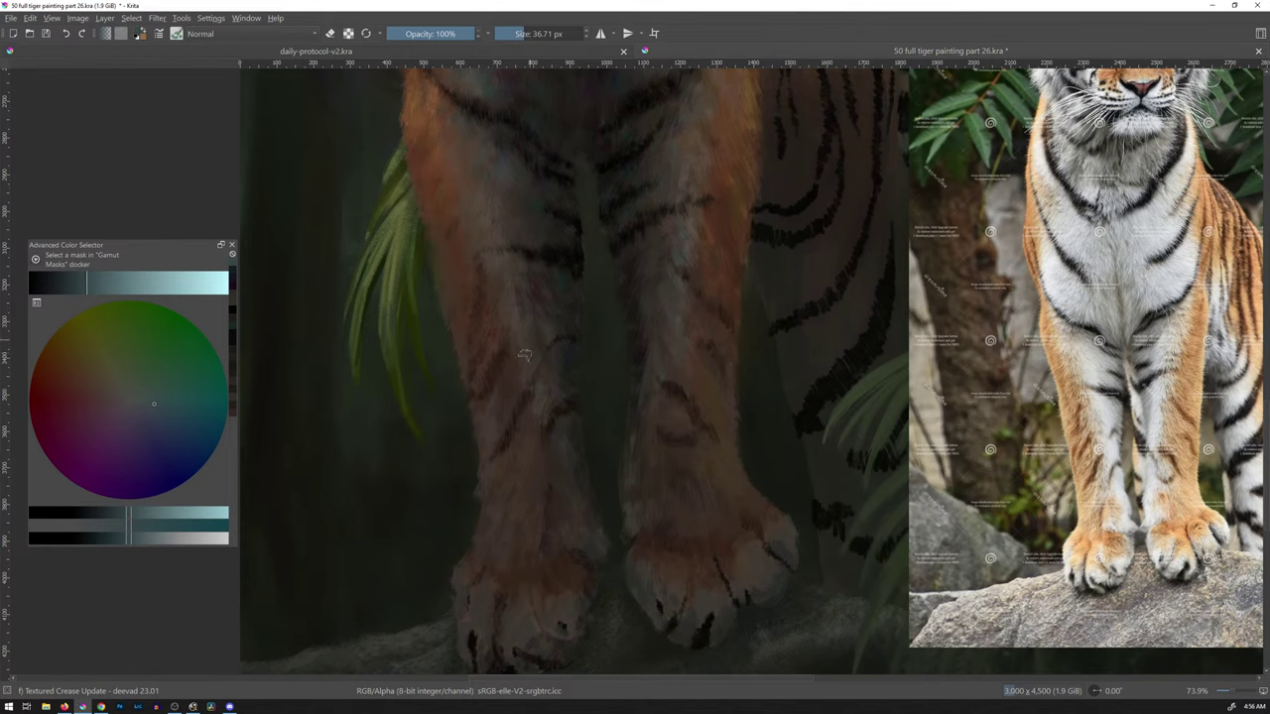
{"action": "left_click", "coordinate": [570, 424], "text": "ctrl"}
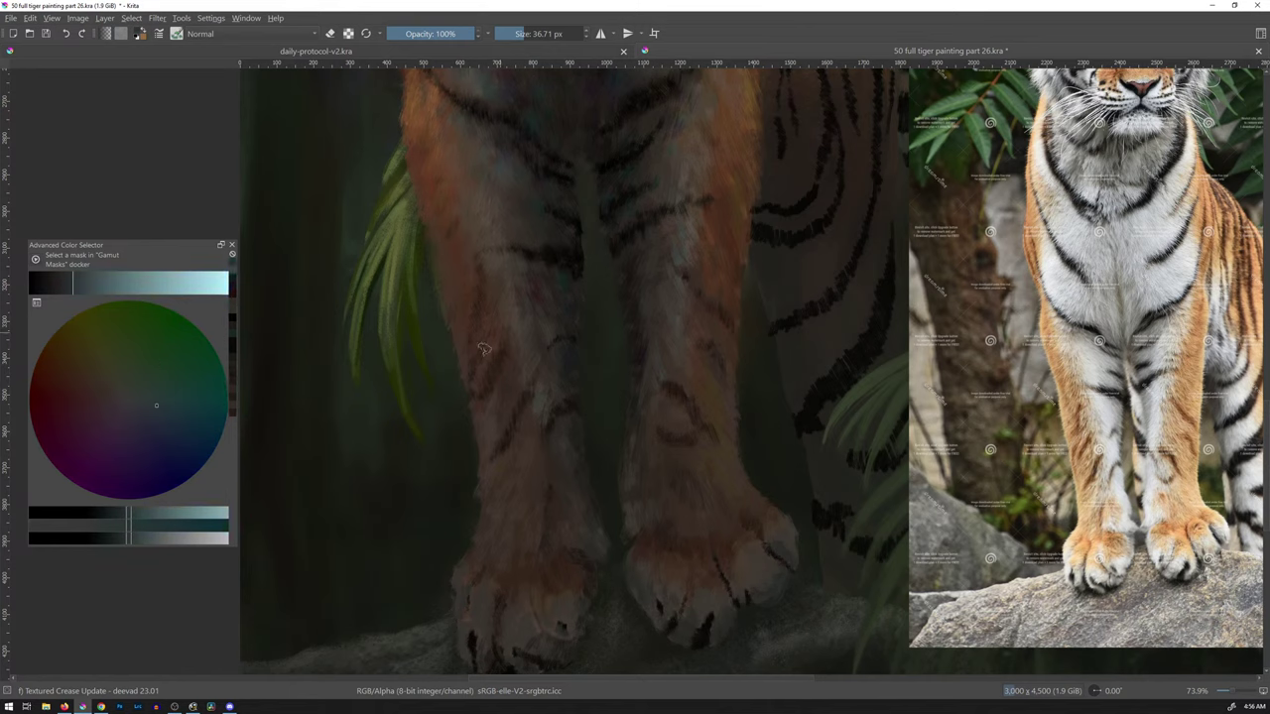
{"action": "left_click", "coordinate": [452, 255], "text": "ctrl"}
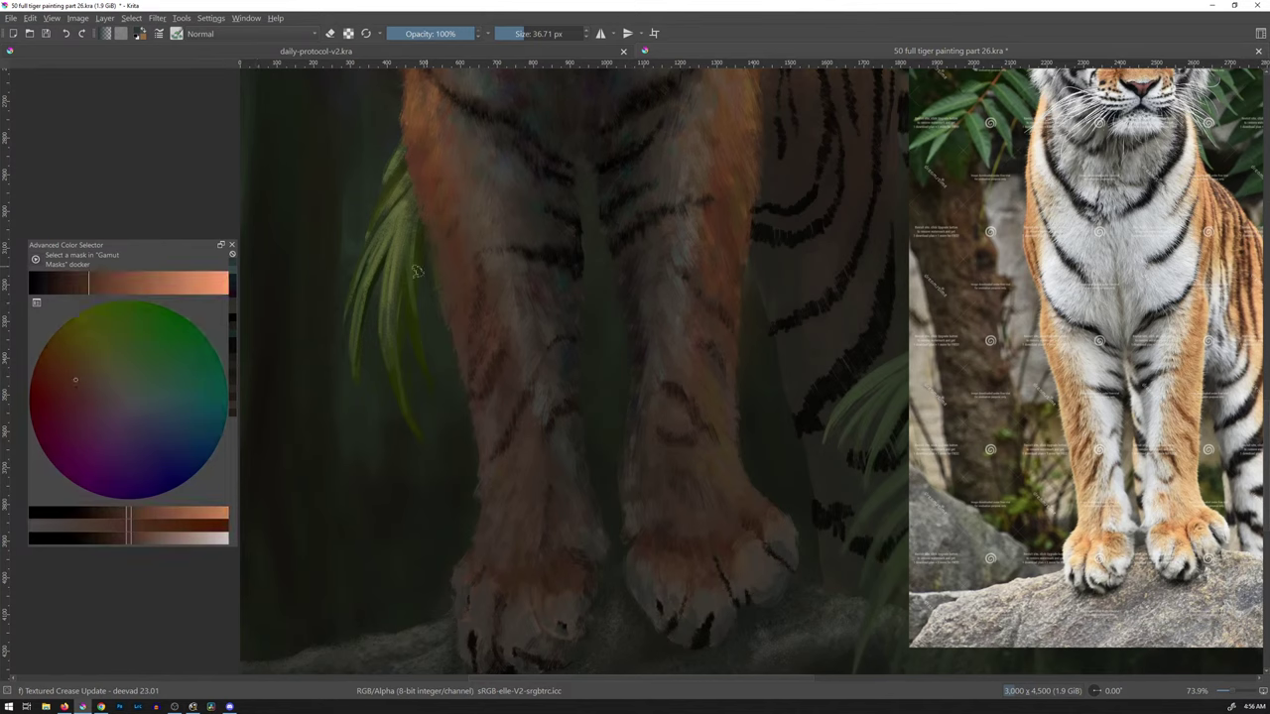
{"action": "left_click", "coordinate": [109, 446]}
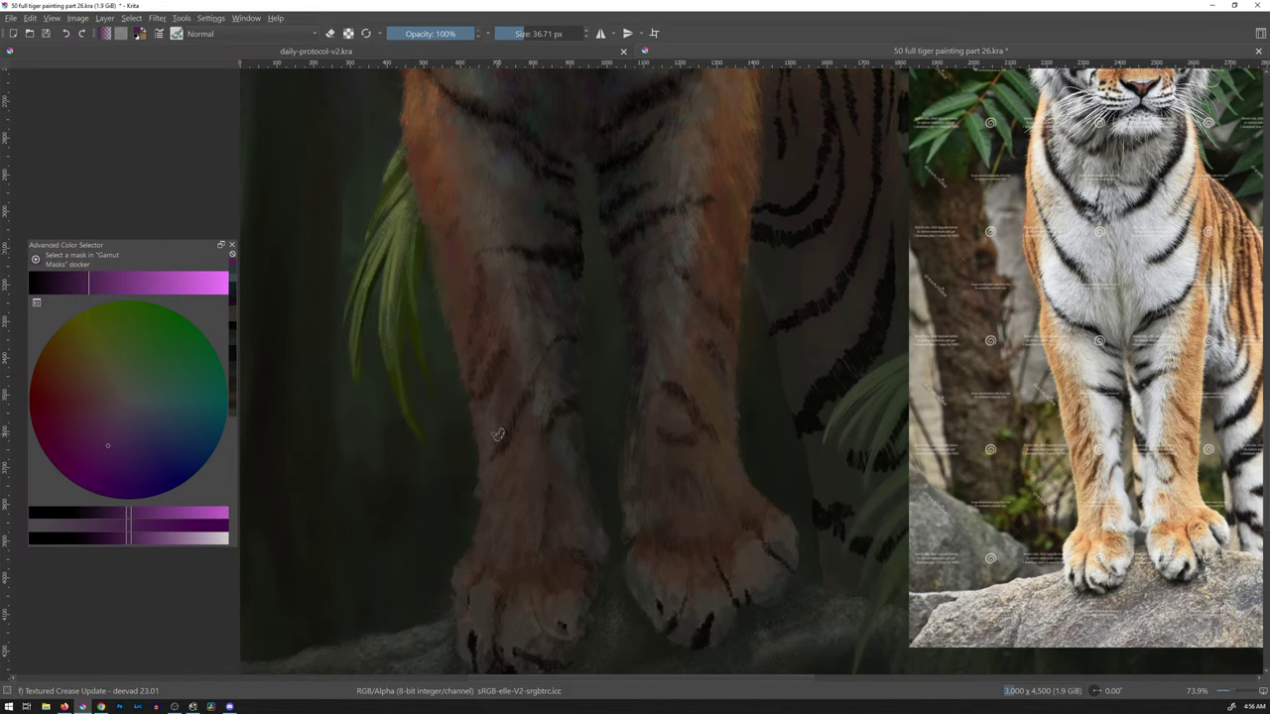
- Work muted peach and light green strokes onto the paws, finishing with green on the right paw's toes
{"action": "left_click", "coordinate": [517, 462], "text": "ctrl"}
{"action": "left_click", "coordinate": [146, 385]}
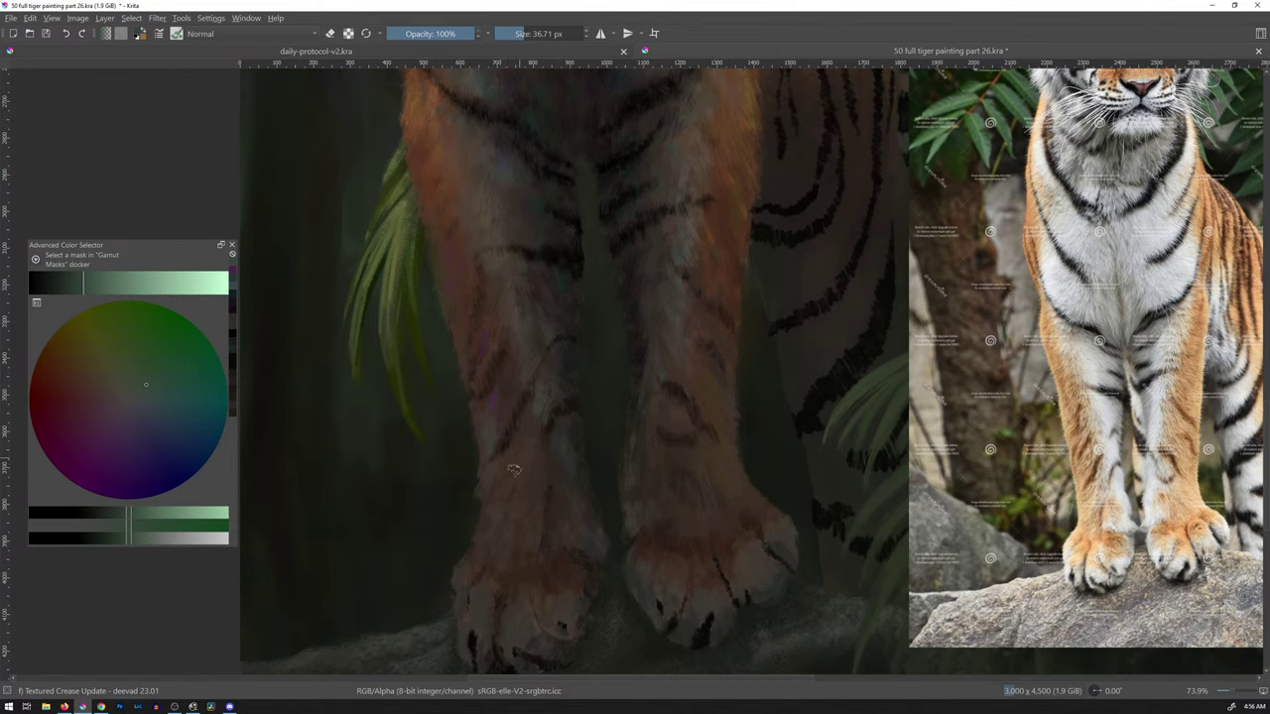
{"action": "left_click", "coordinate": [515, 491], "text": "ctrl"}
{"action": "left_click", "coordinate": [143, 377]}
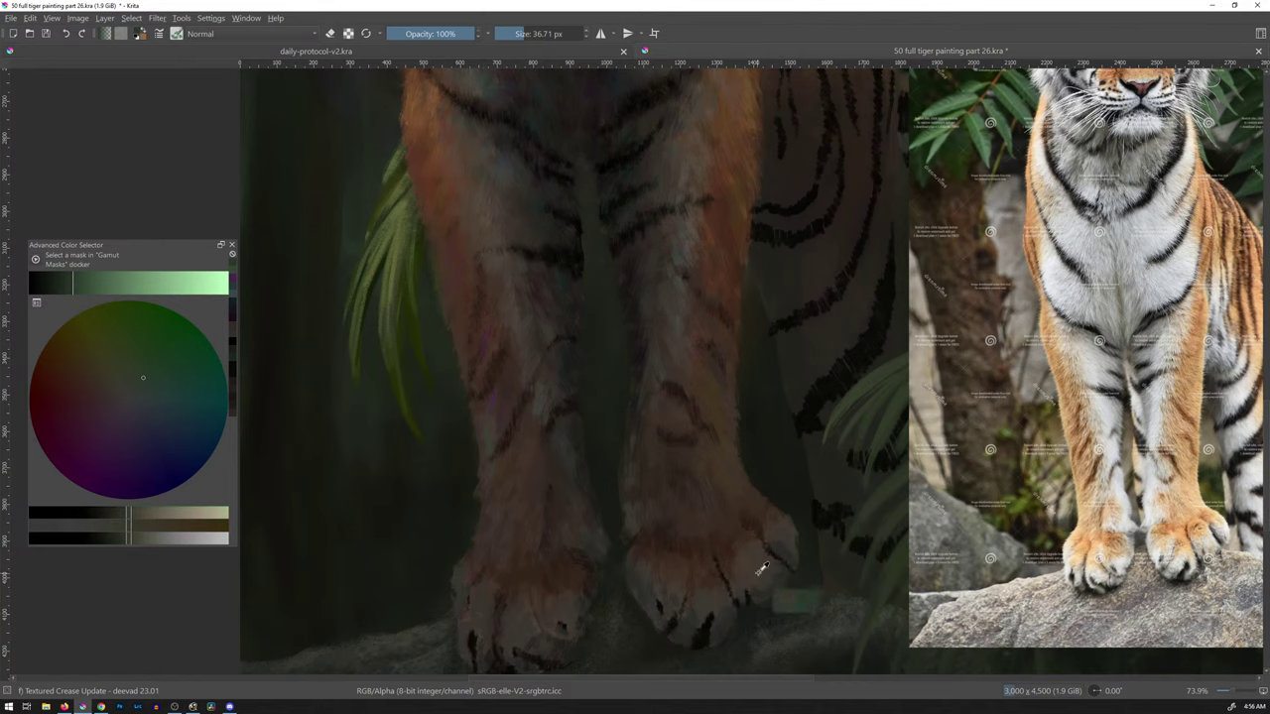
{"action": "left_click", "coordinate": [764, 566], "text": "ctrl"}
{"action": "left_click", "coordinate": [144, 374]}
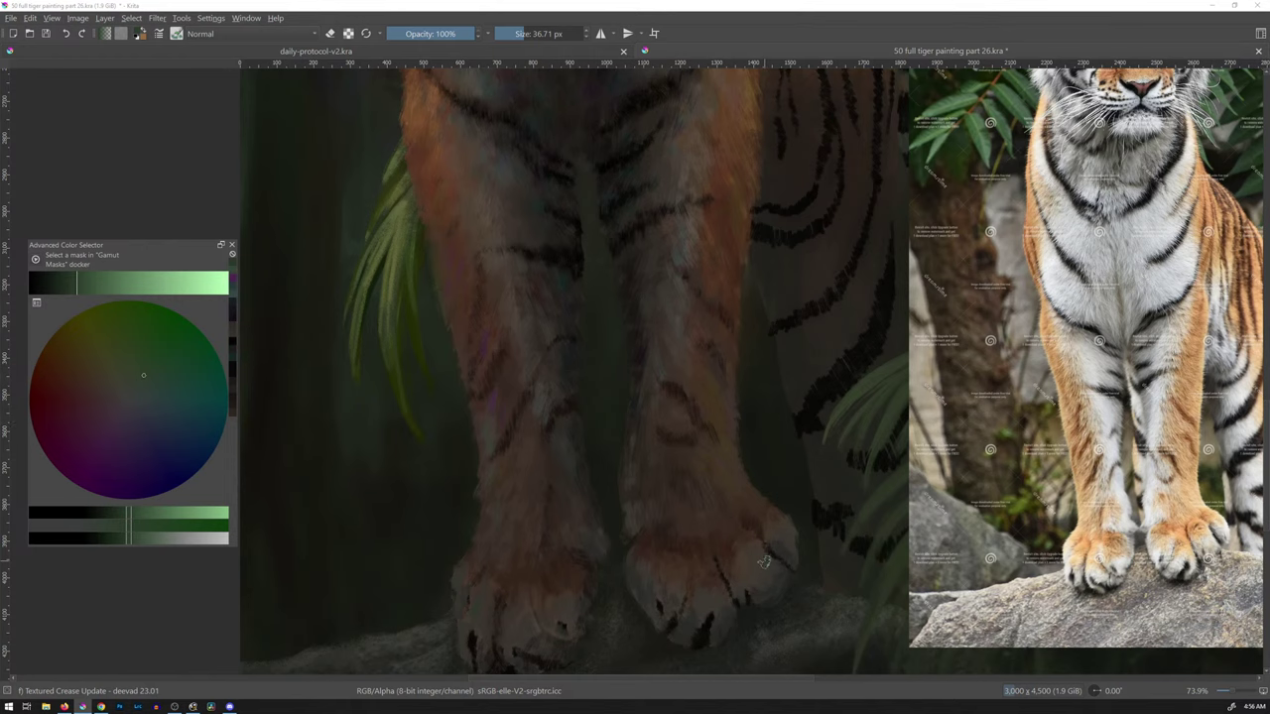
{"action": "scroll", "coordinate": [766, 546], "scroll_direction": "up", "scroll_amount": 4}
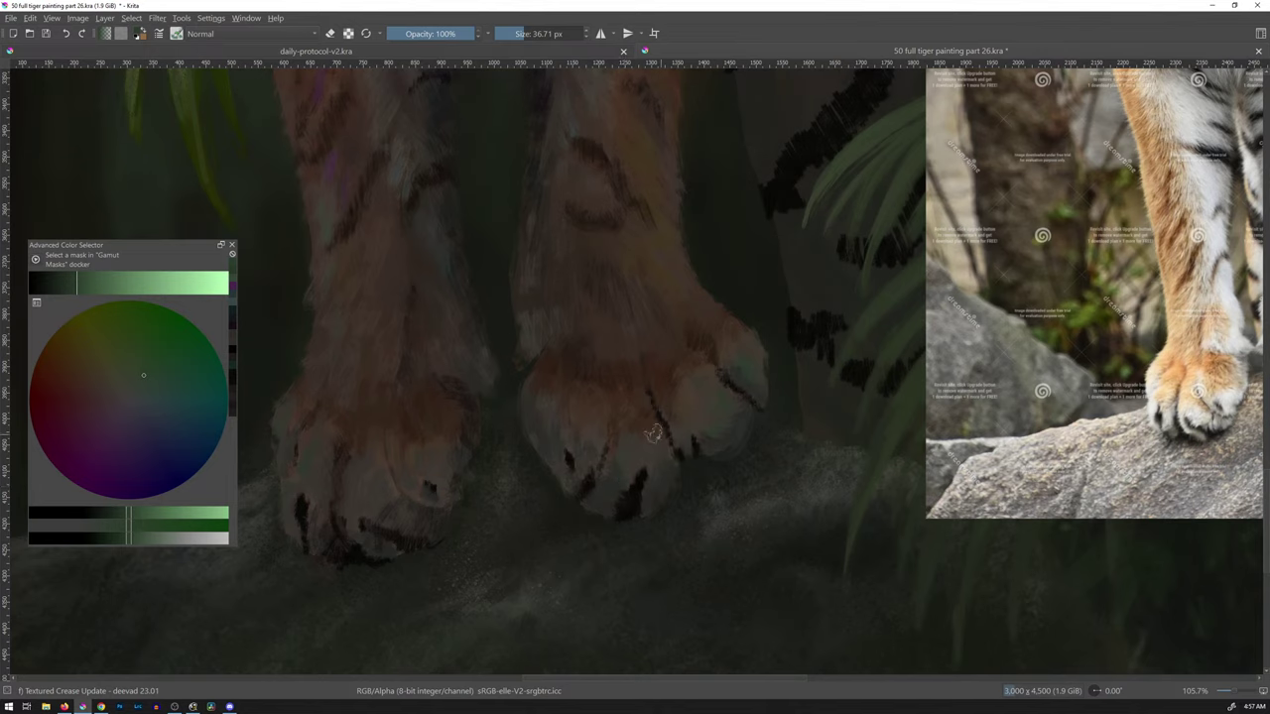
- Add pink highlights on the right paw, then check the export formats and cancel without exporting
{"action": "left_click", "coordinate": [611, 426], "text": "ctrl"}
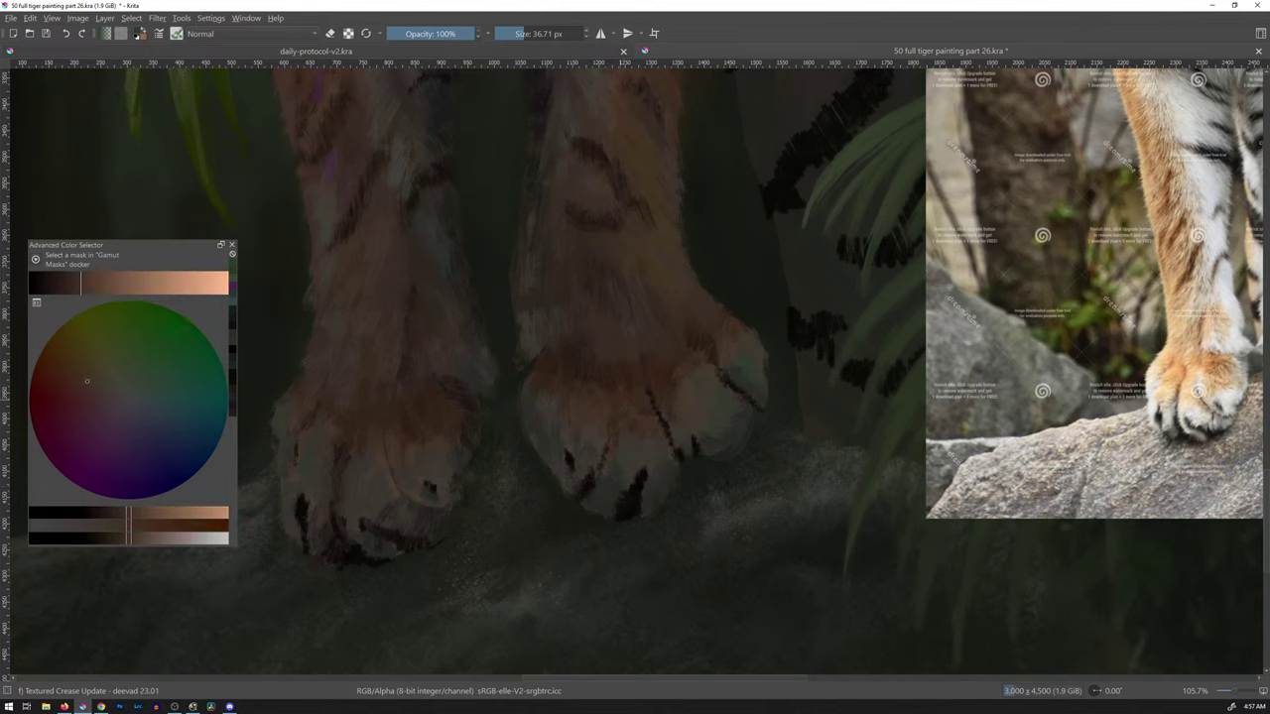
{"action": "left_click", "coordinate": [100, 405]}
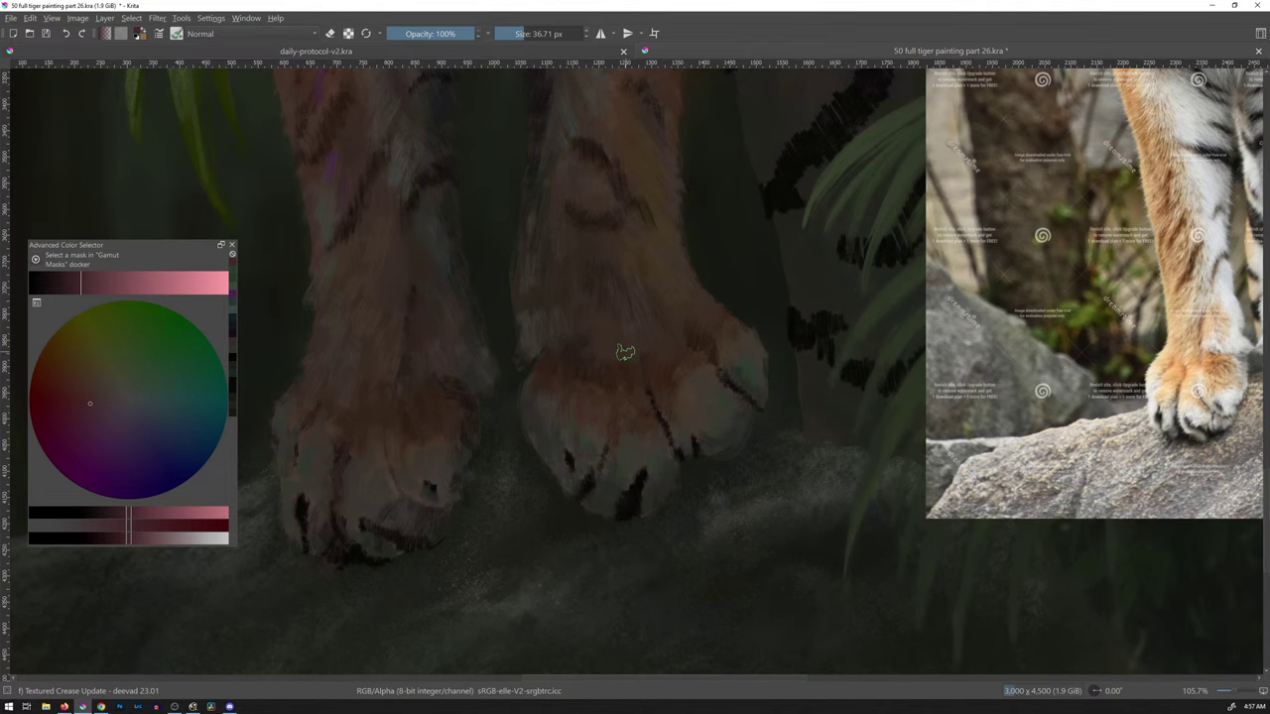
{"action": "key", "text": "ctrl+shift+e"}
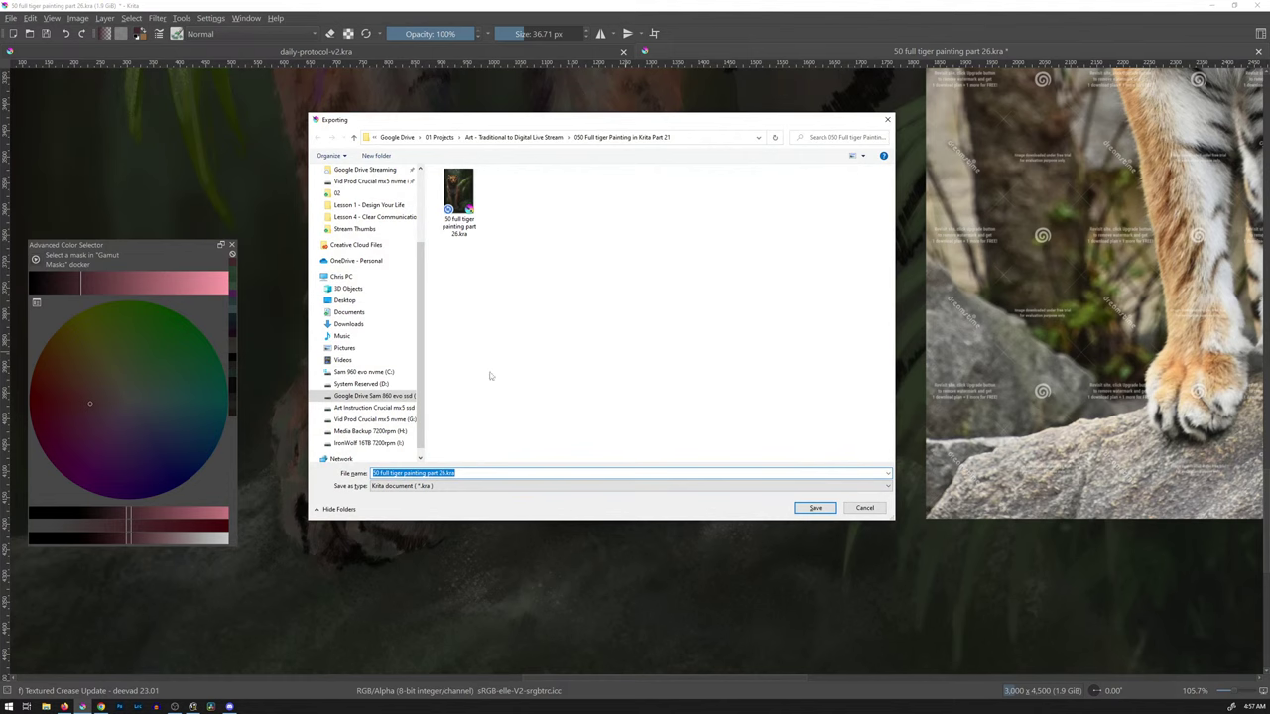
{"action": "left_click", "coordinate": [482, 487]}
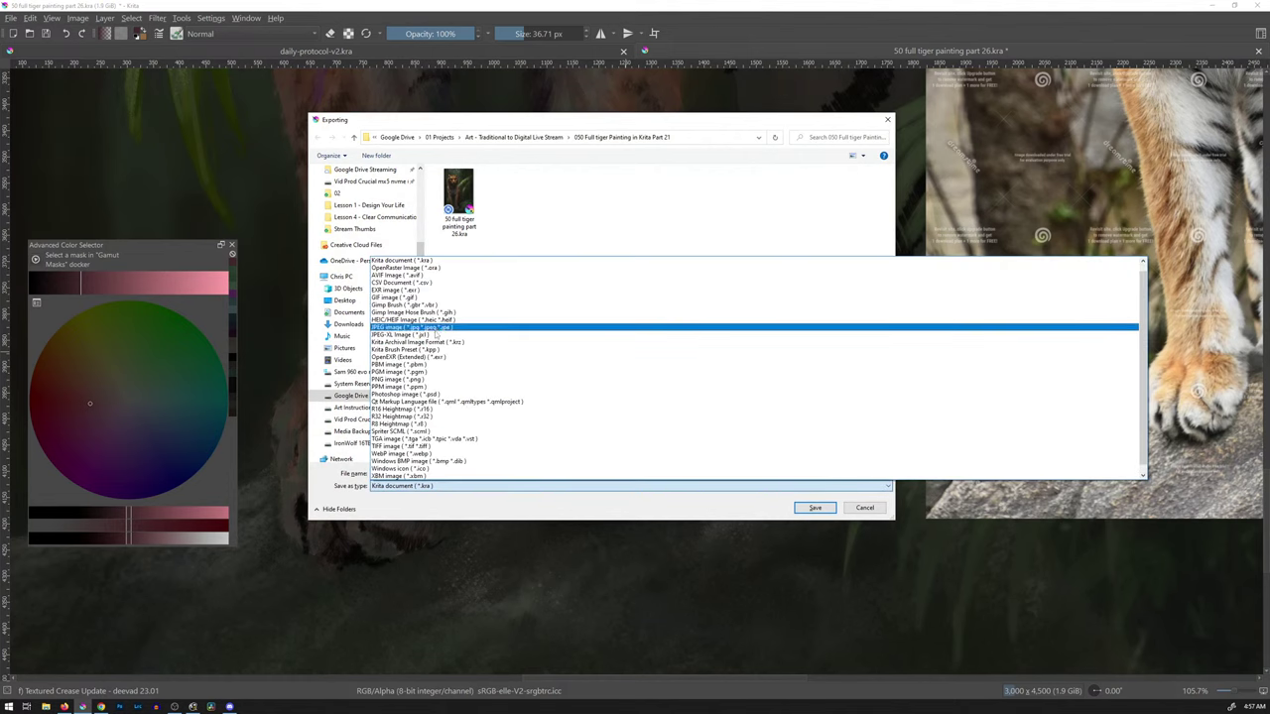
{"action": "left_click", "coordinate": [811, 211]}
{"action": "left_click", "coordinate": [888, 121]}
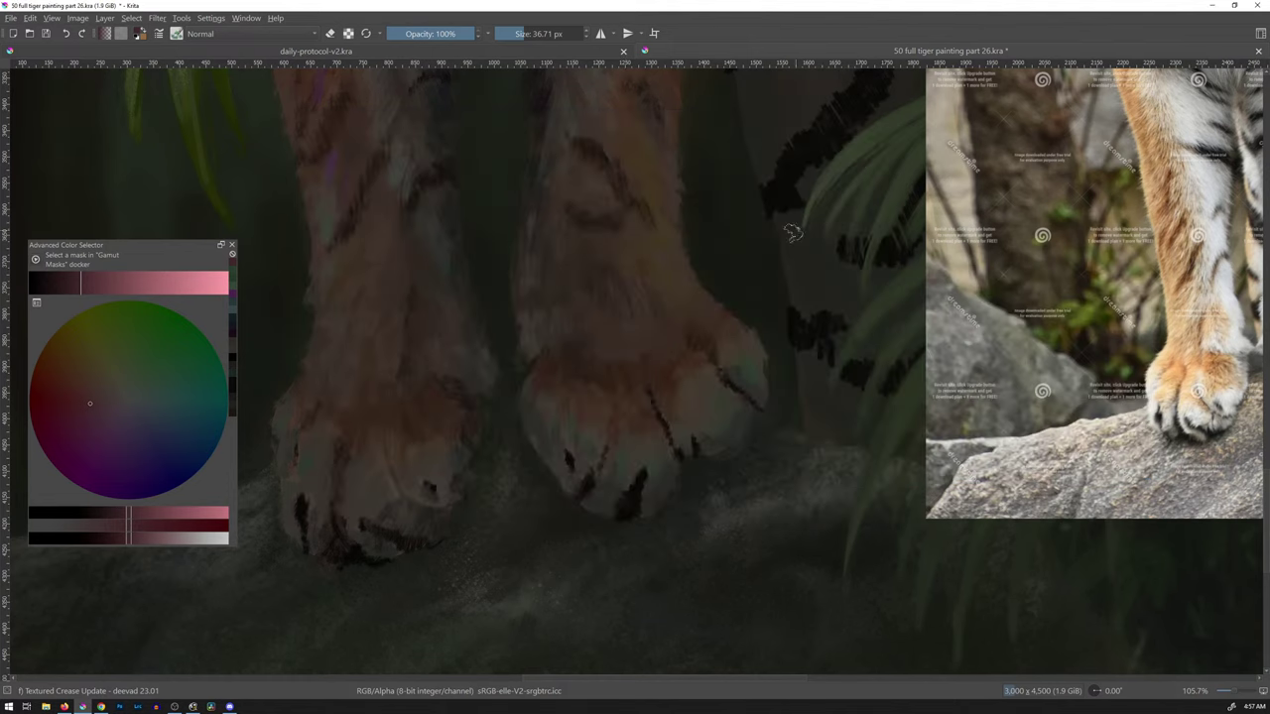
- Sample orange from the paw and switch to a muted salmon red
{"action": "left_click", "coordinate": [704, 343], "text": "ctrl"}
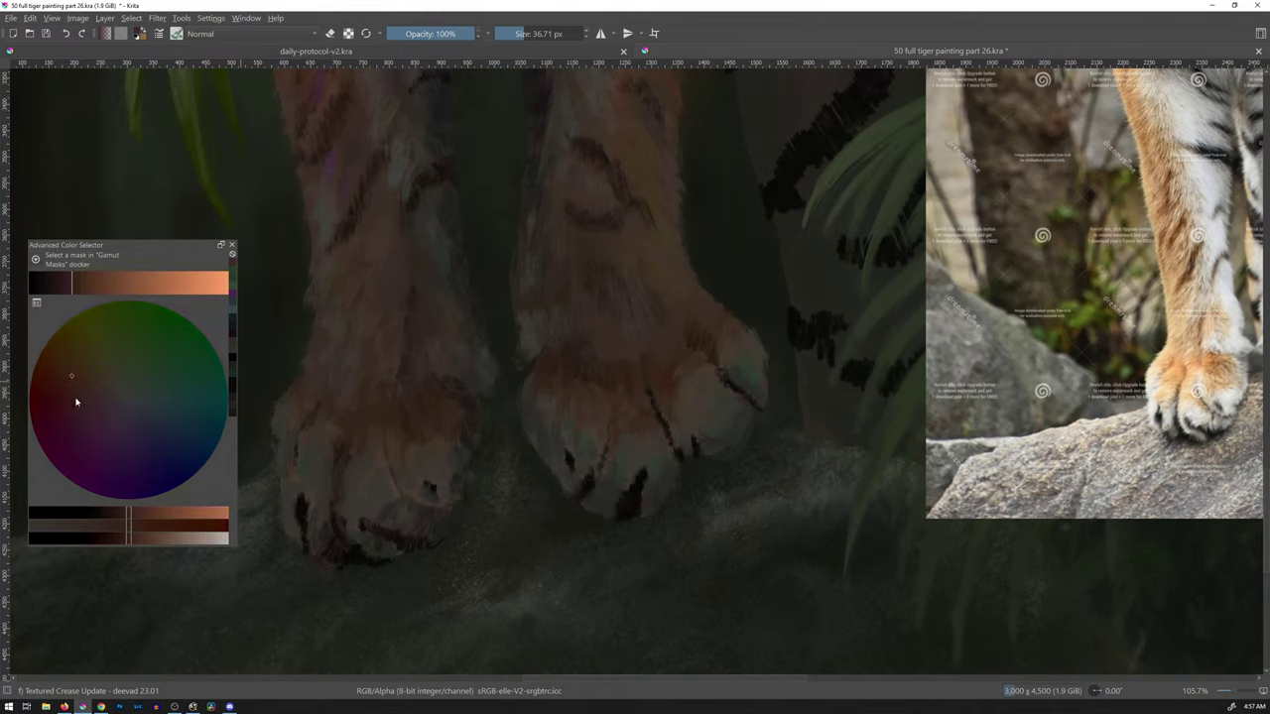
{"action": "left_click", "coordinate": [64, 397]}
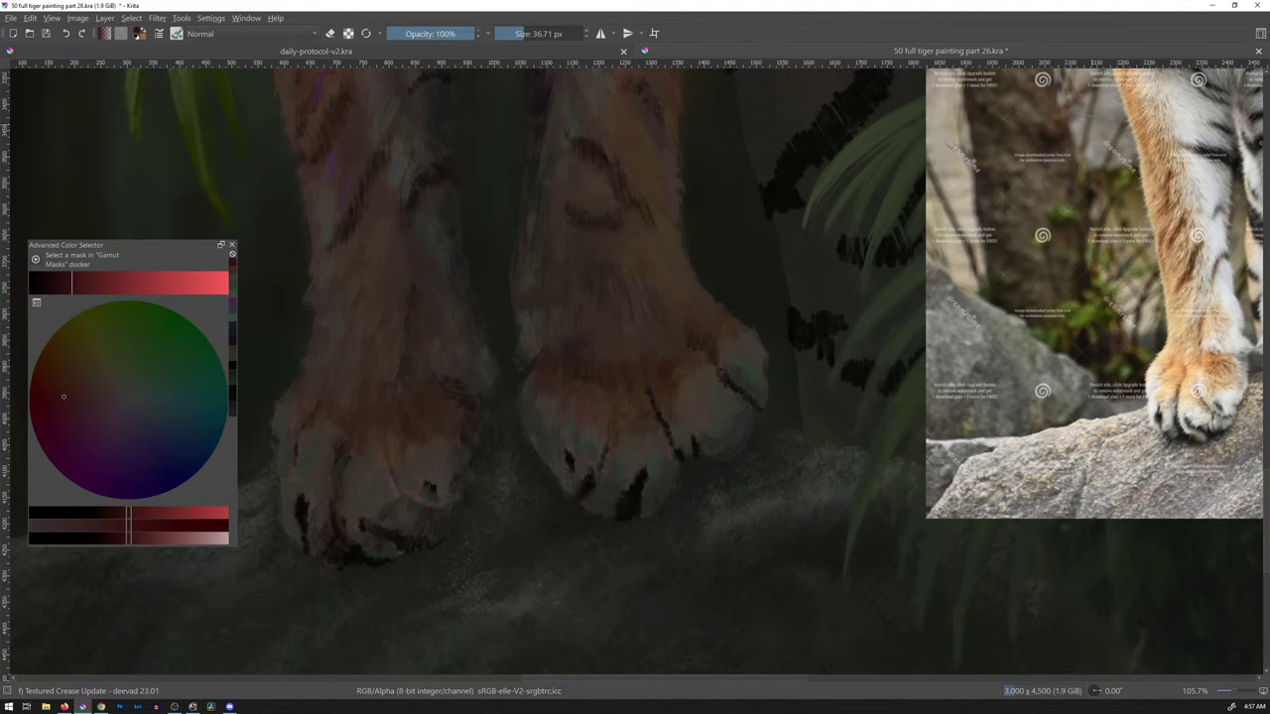
{"action": "scroll", "coordinate": [630, 586], "scroll_direction": "down", "scroll_amount": 4}
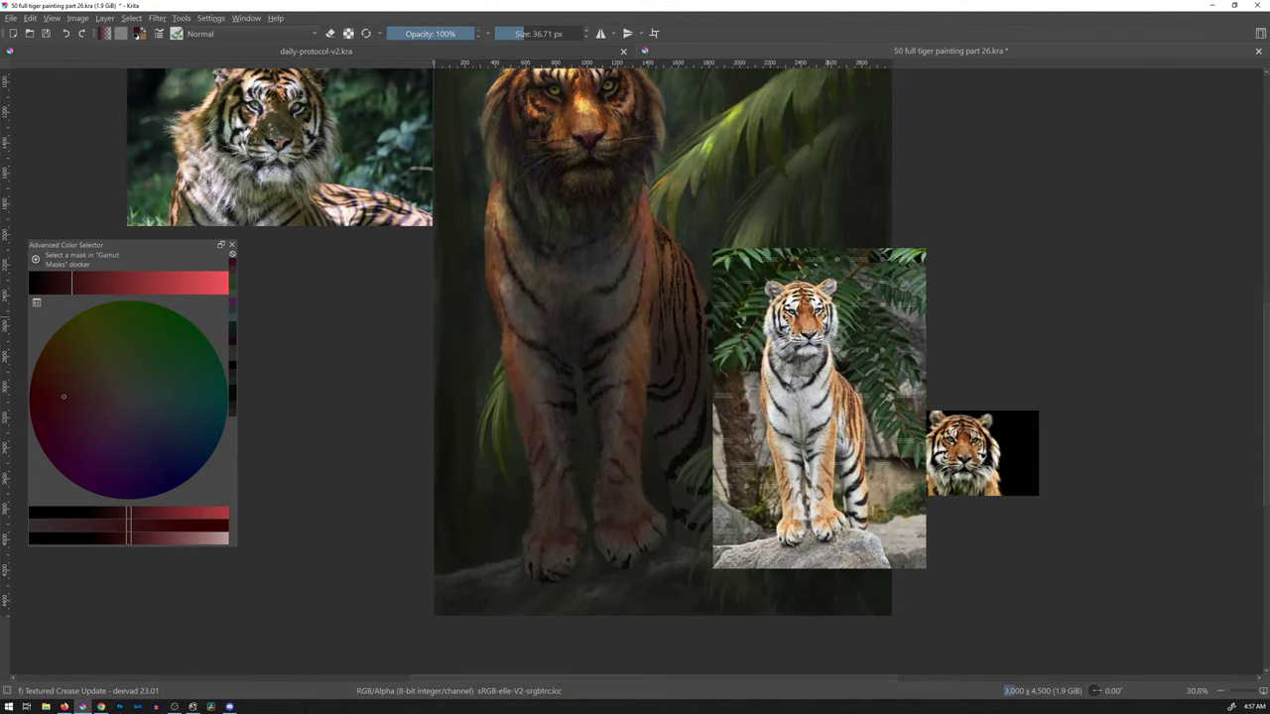
- Alternate sampled tan and salmon fur with mint, dark red and yellow-green accents, bringing the paws into view
{"action": "scroll", "coordinate": [812, 263], "scroll_direction": "up", "scroll_amount": 5}
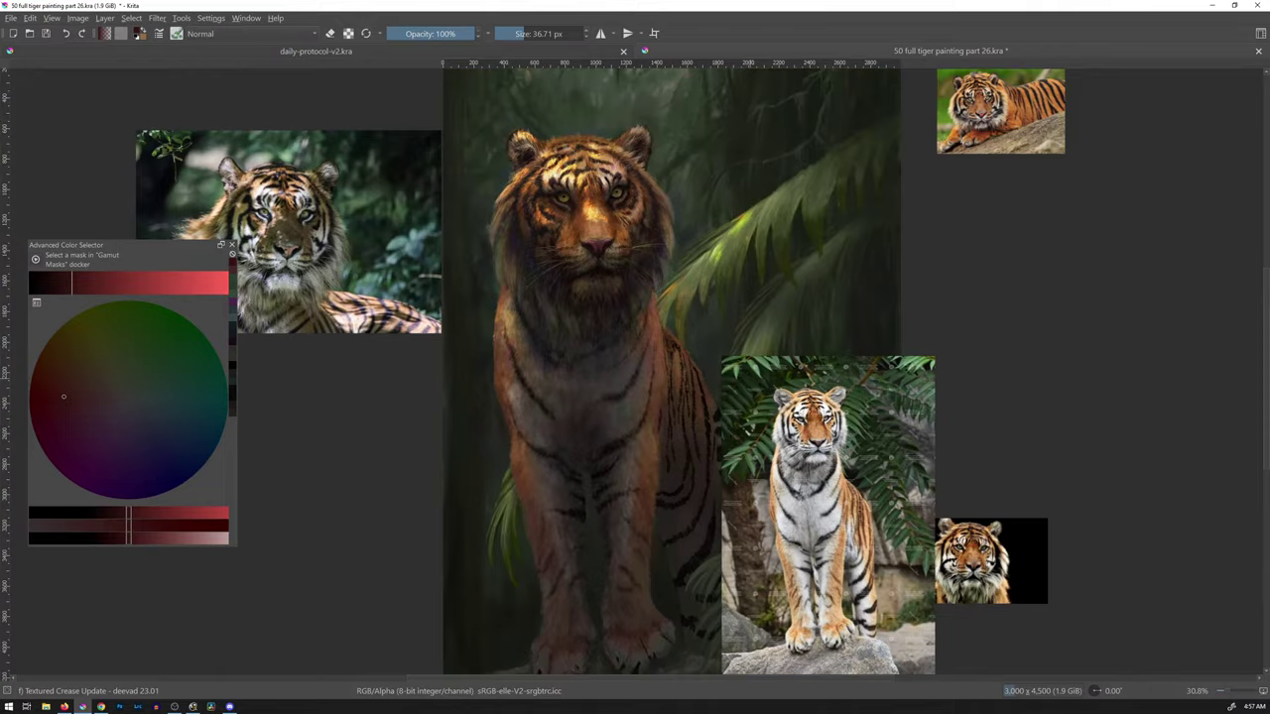
{"action": "scroll", "coordinate": [753, 481], "scroll_direction": "up", "scroll_amount": 4}
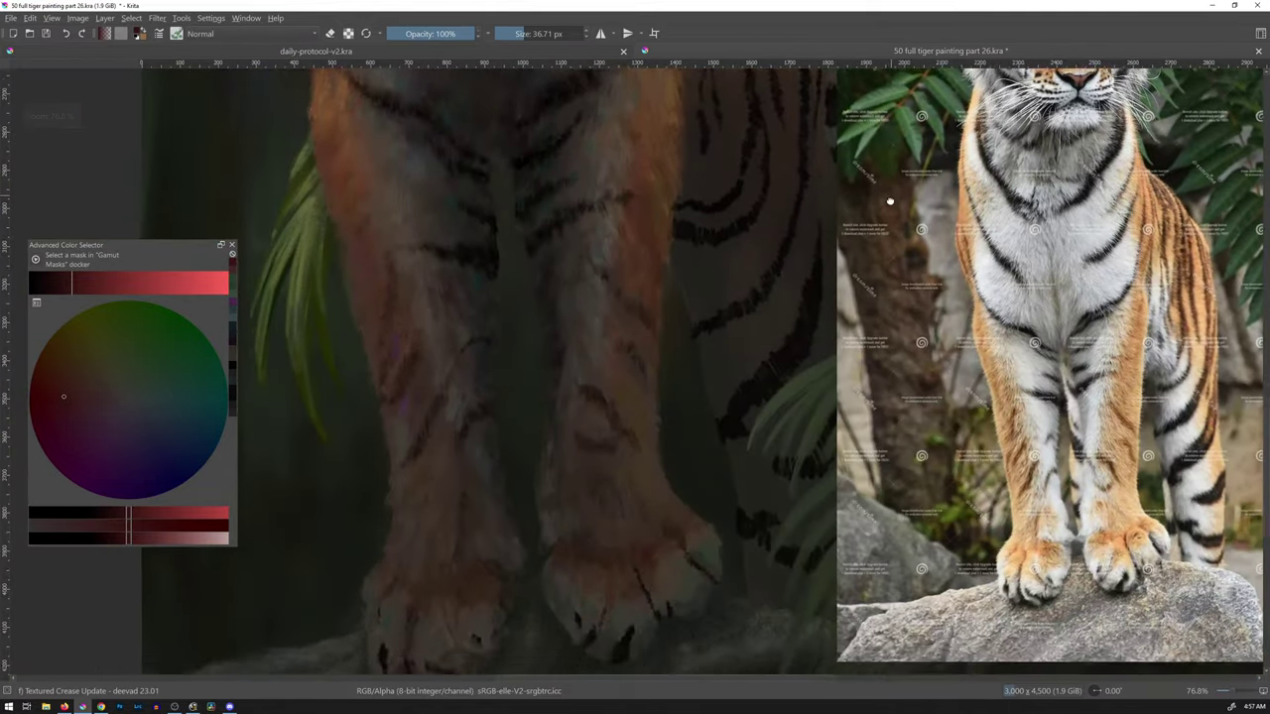
{"action": "scroll", "coordinate": [889, 201], "scroll_direction": "up", "scroll_amount": 1}
{"action": "left_click", "coordinate": [634, 198], "text": "ctrl"}
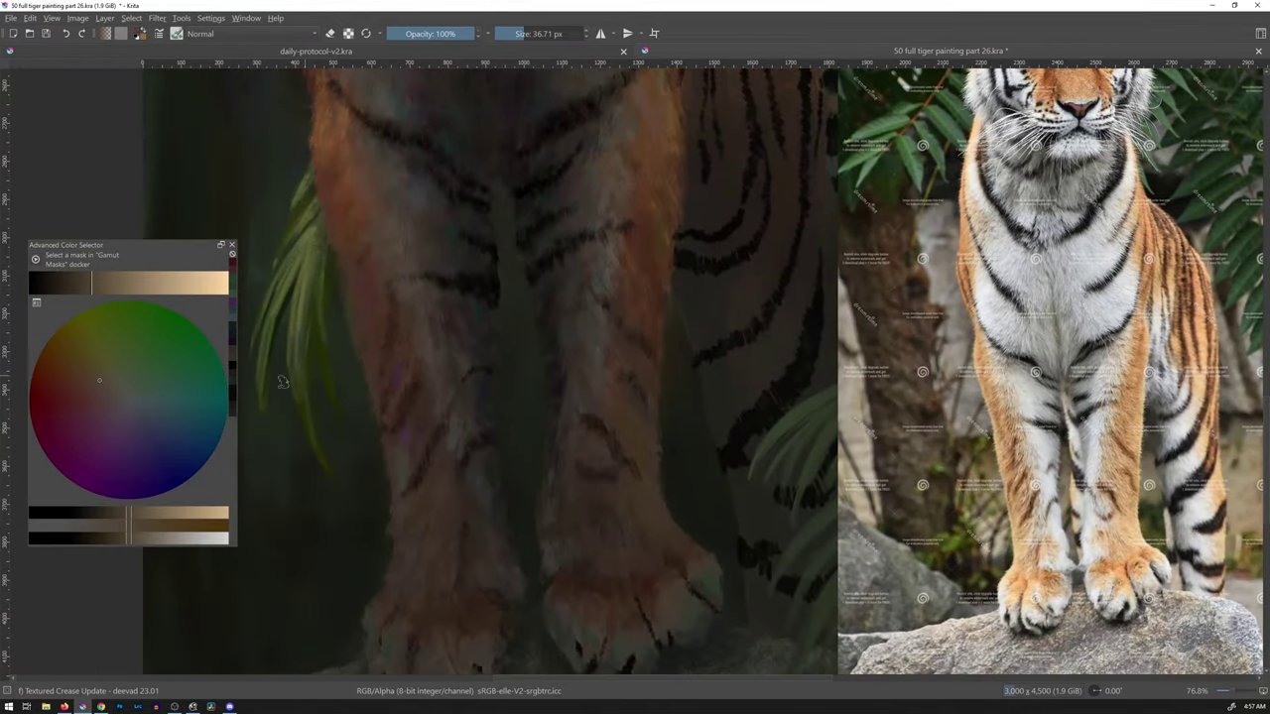
{"action": "left_click", "coordinate": [150, 390]}
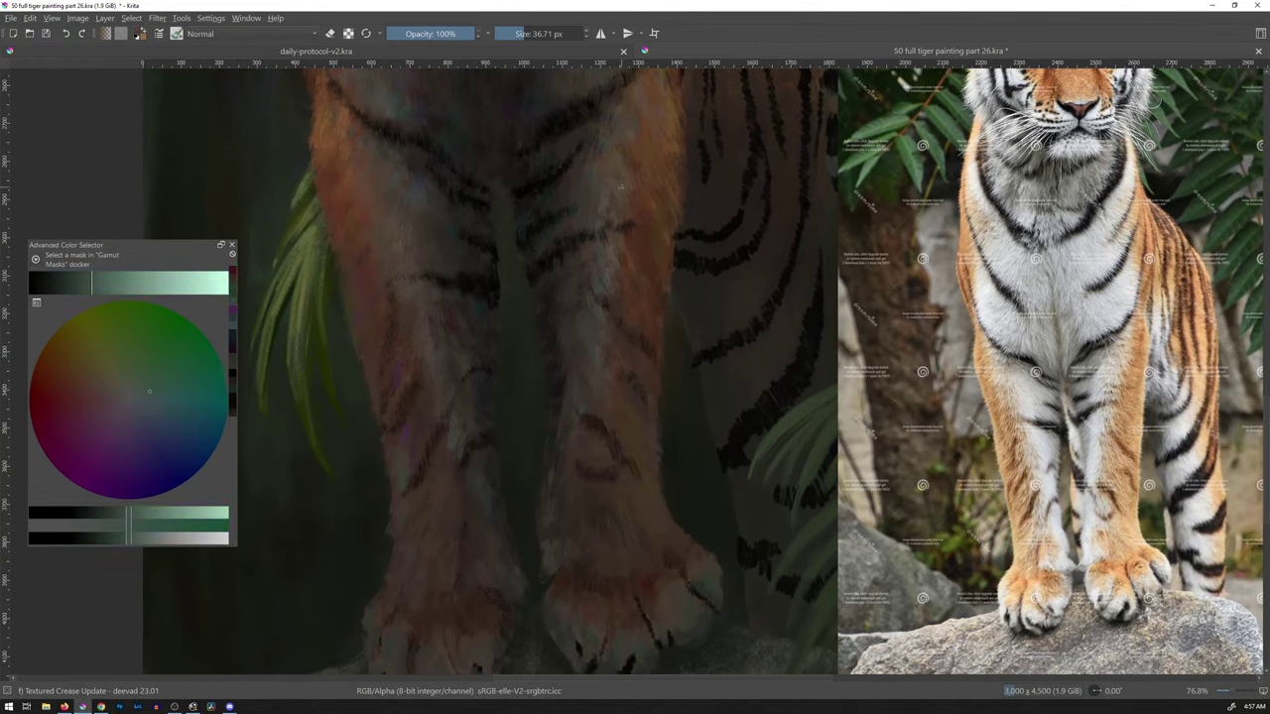
{"action": "left_click", "coordinate": [647, 230], "text": "ctrl"}
{"action": "left_click", "coordinate": [70, 404]}
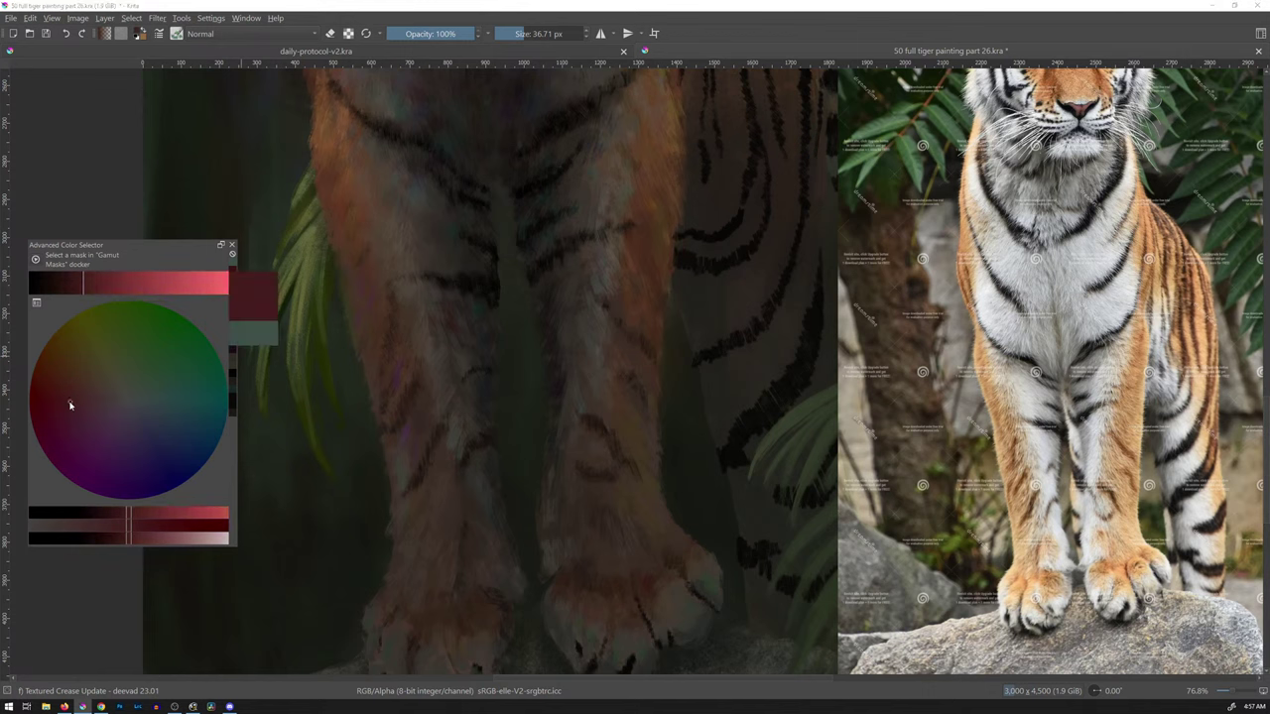
{"action": "left_click", "coordinate": [645, 152], "text": "ctrl"}
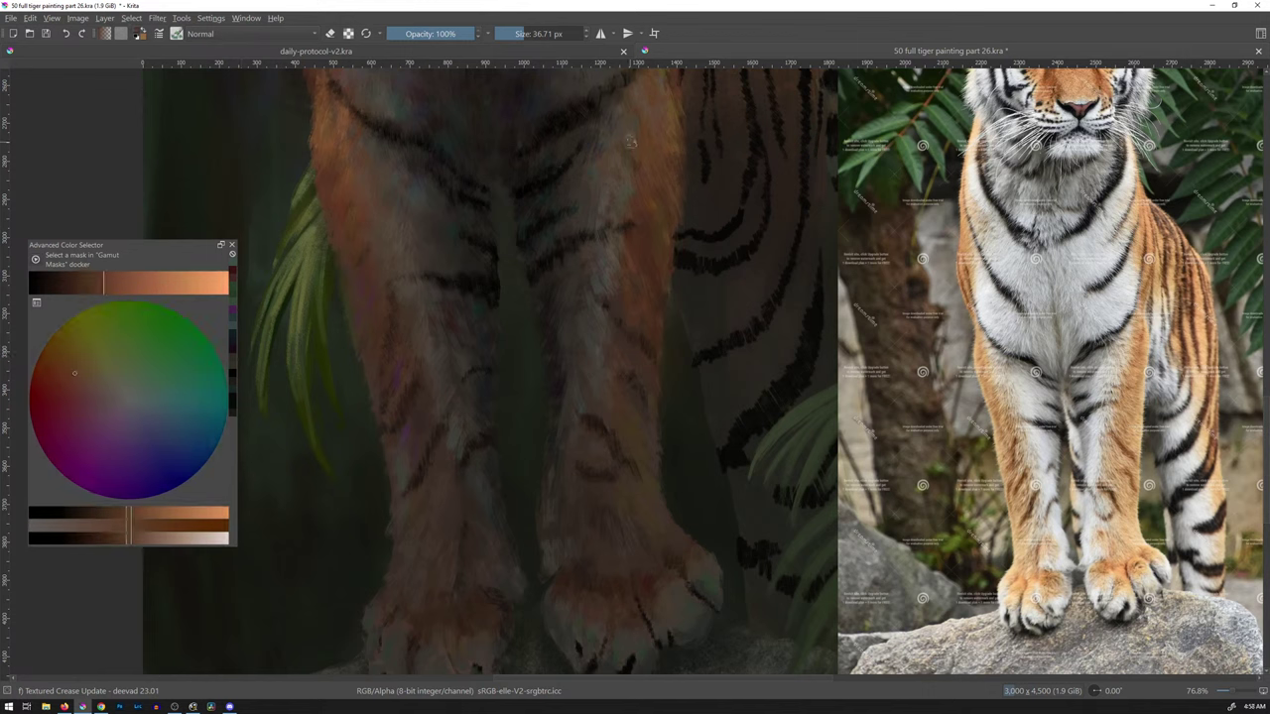
{"action": "left_click", "coordinate": [105, 358]}
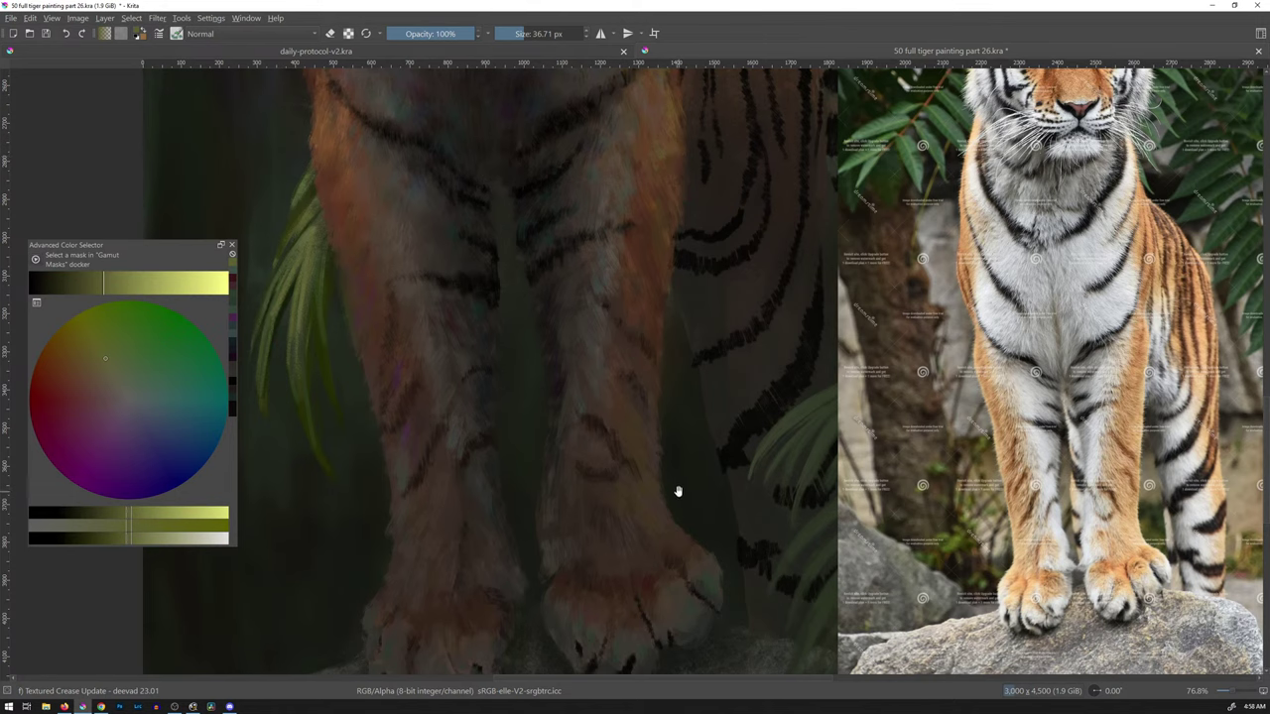
{"action": "left_click_drag", "start_coordinate": [677, 491], "coordinate": [717, 291]}
- Brush sampled salmon and peach fur with blue-violet and blue accents onto the front legs
{"action": "left_click", "coordinate": [501, 352], "text": "ctrl"}
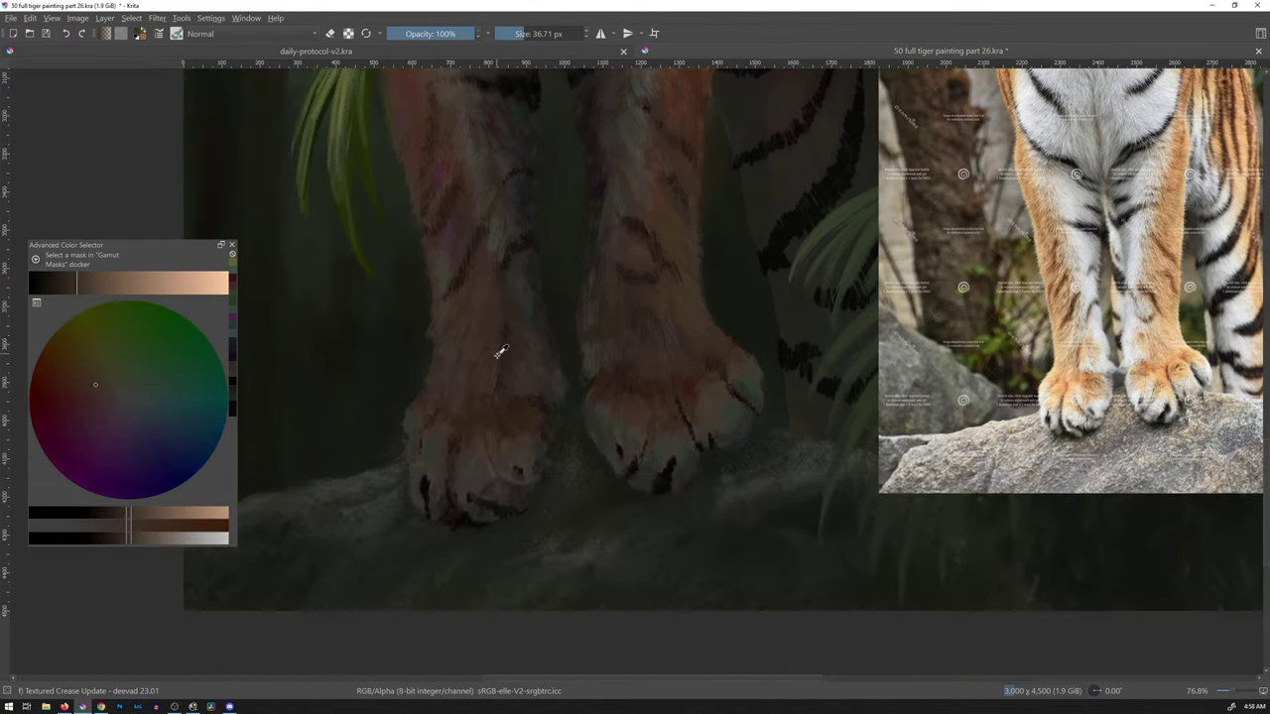
{"action": "left_click", "coordinate": [164, 452]}
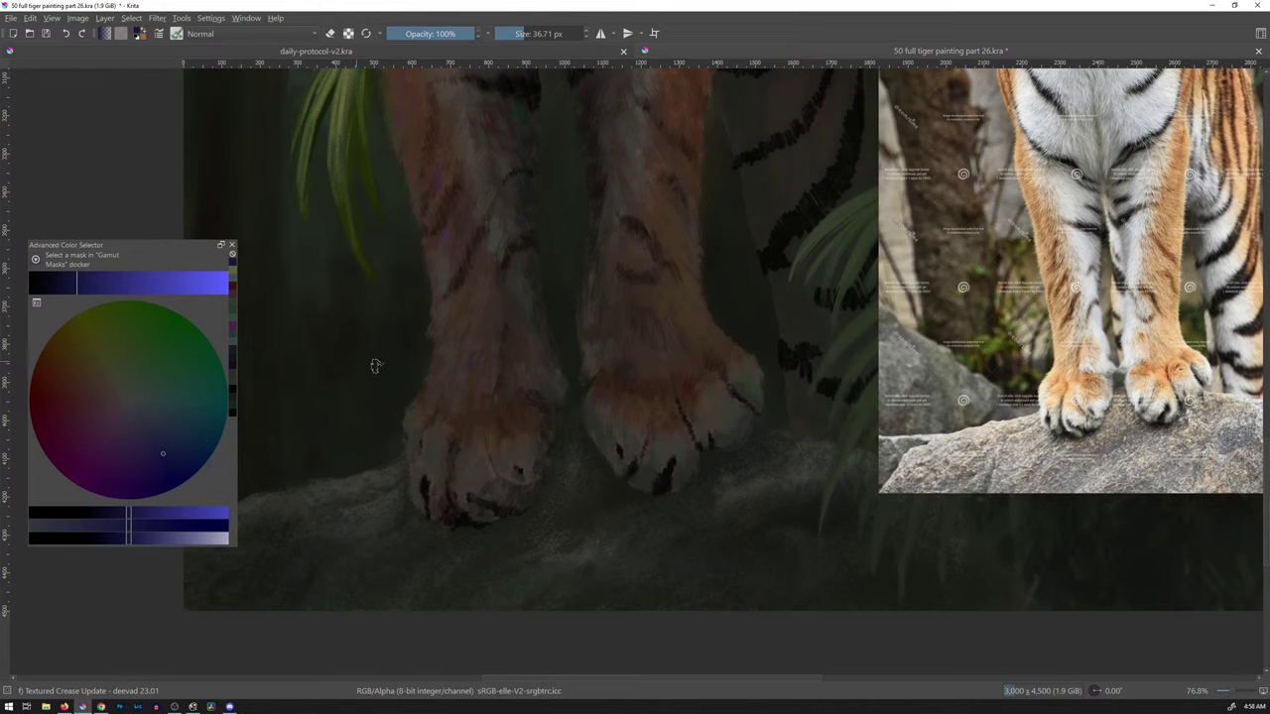
{"action": "left_click", "coordinate": [498, 311], "text": "ctrl"}
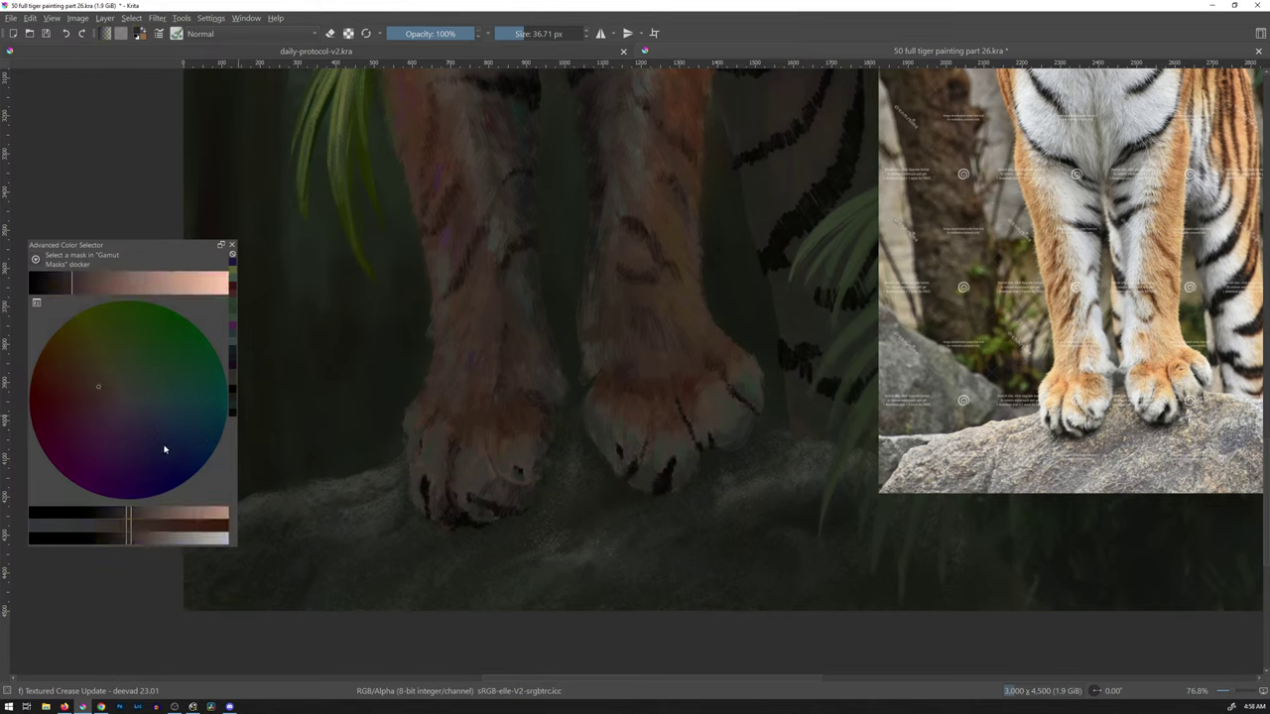
{"action": "left_click", "coordinate": [164, 440]}
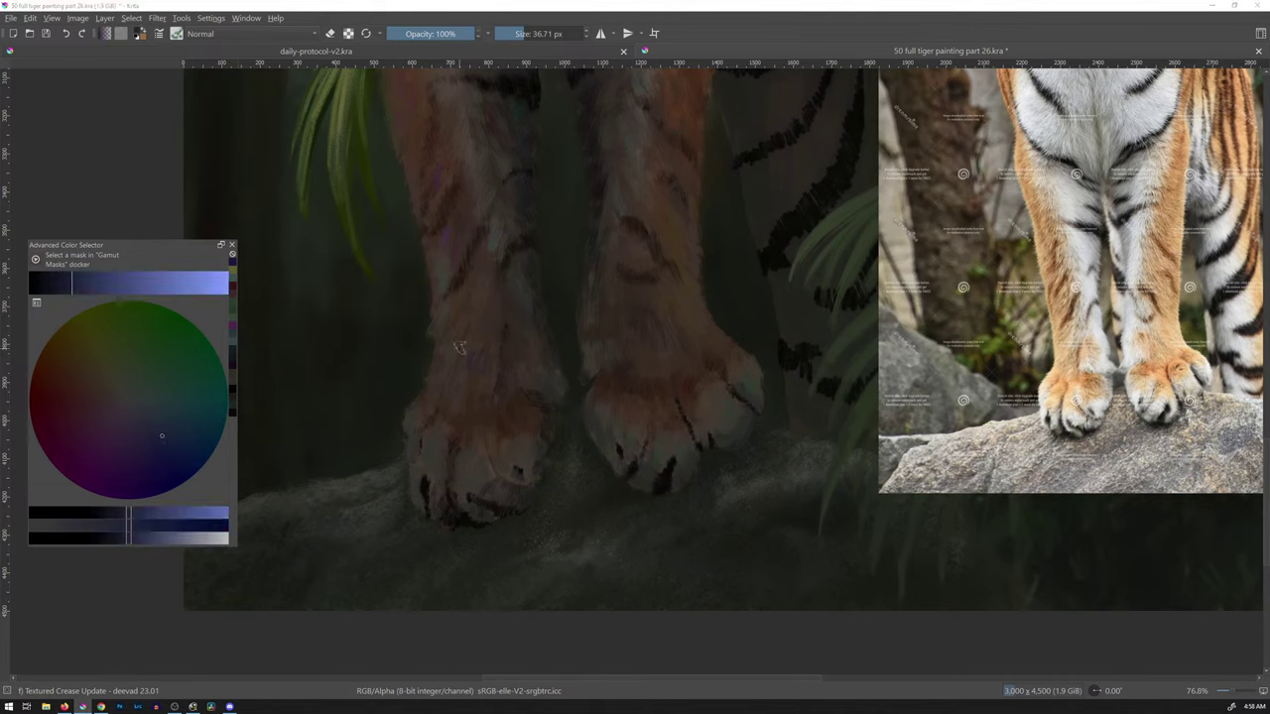
{"action": "left_click", "coordinate": [489, 364]}
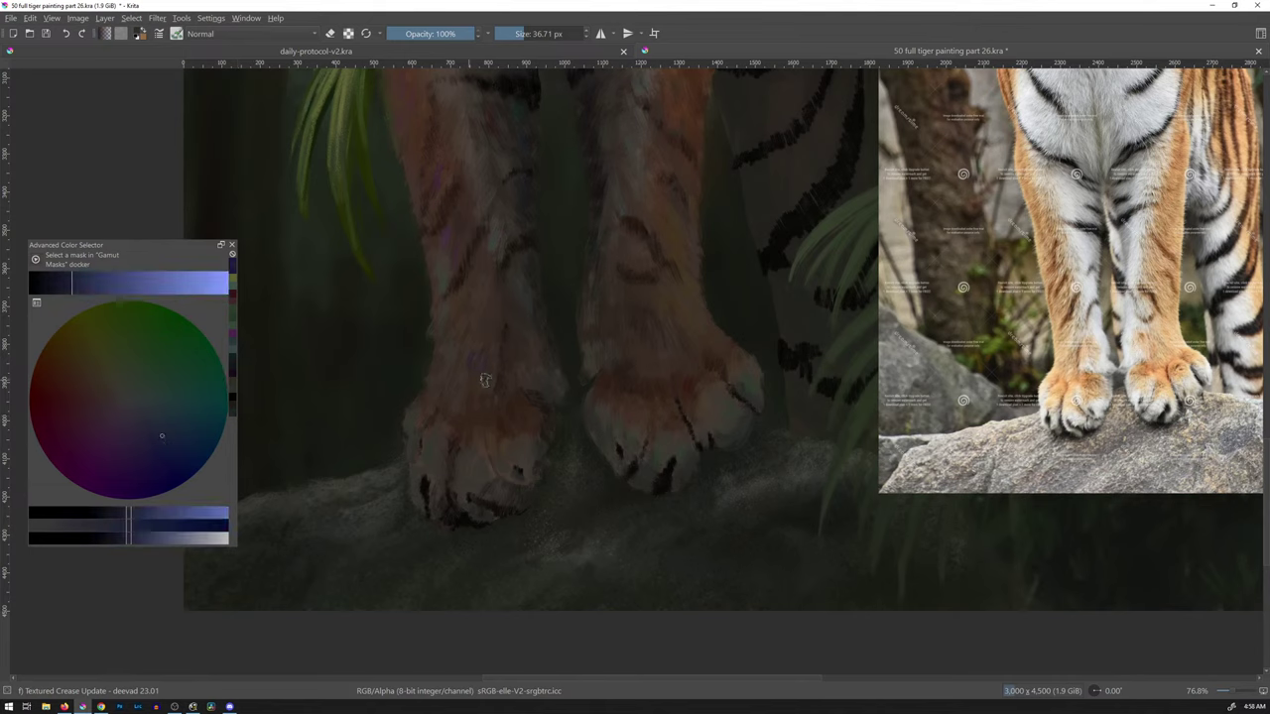
{"action": "left_click", "coordinate": [503, 310], "text": "ctrl"}
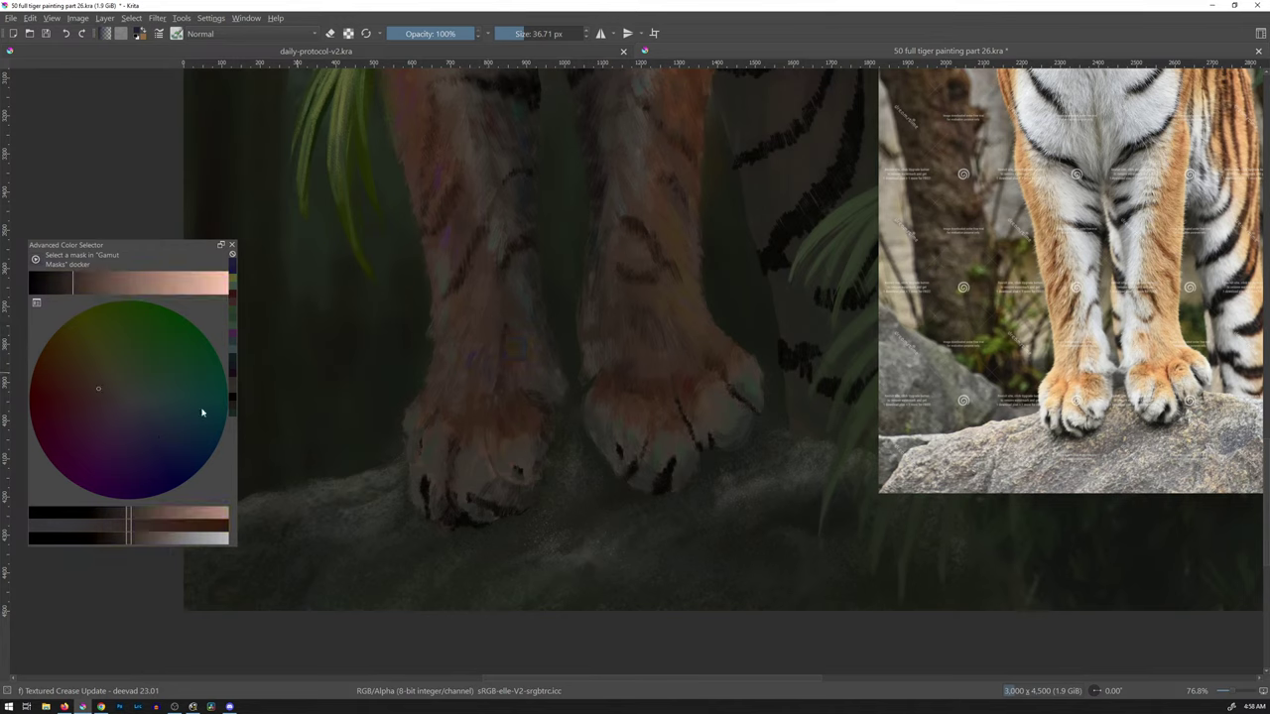
{"action": "left_click", "coordinate": [163, 433]}
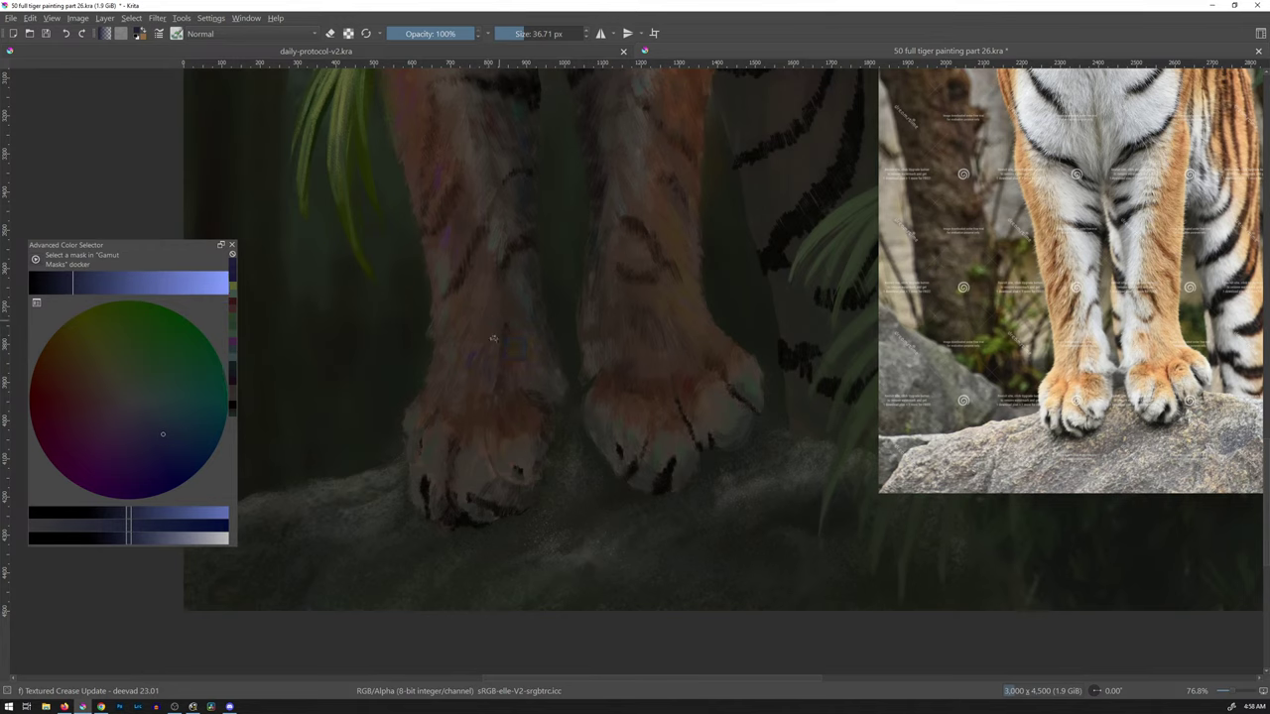
{"action": "left_click", "coordinate": [480, 342], "text": "ctrl"}
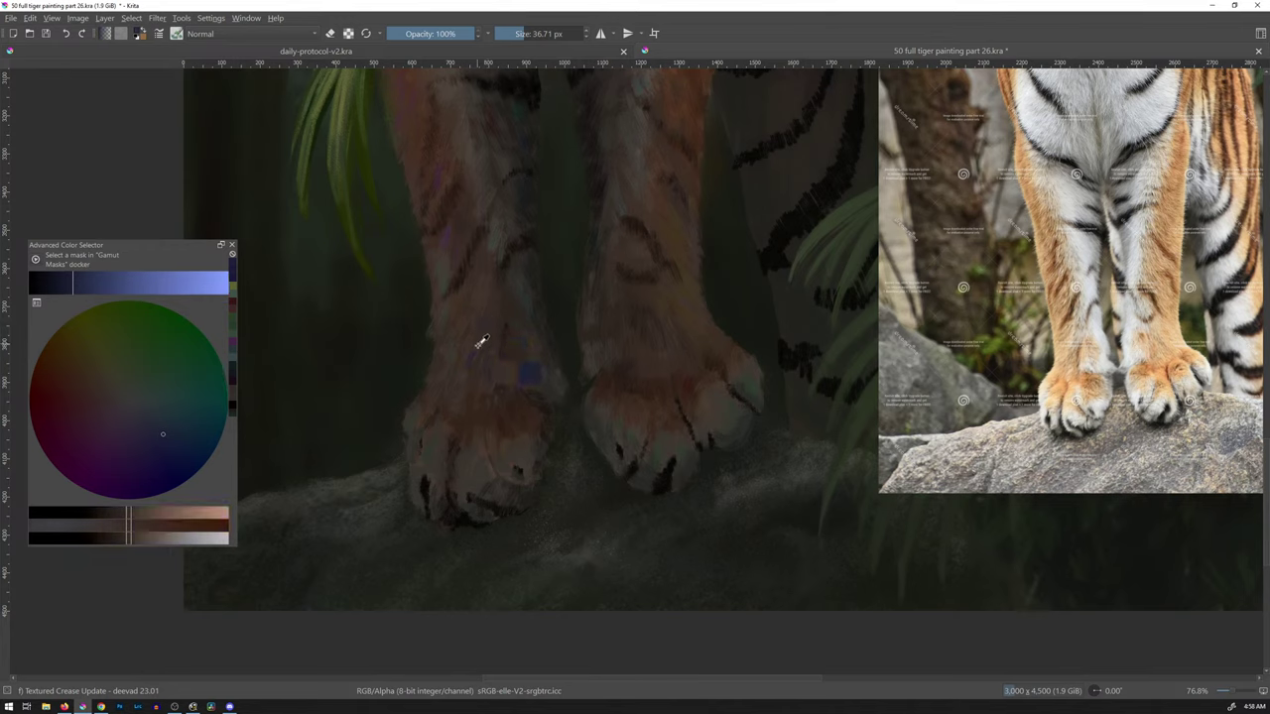
{"action": "left_click_drag", "start_coordinate": [476, 350], "coordinate": [481, 350]}
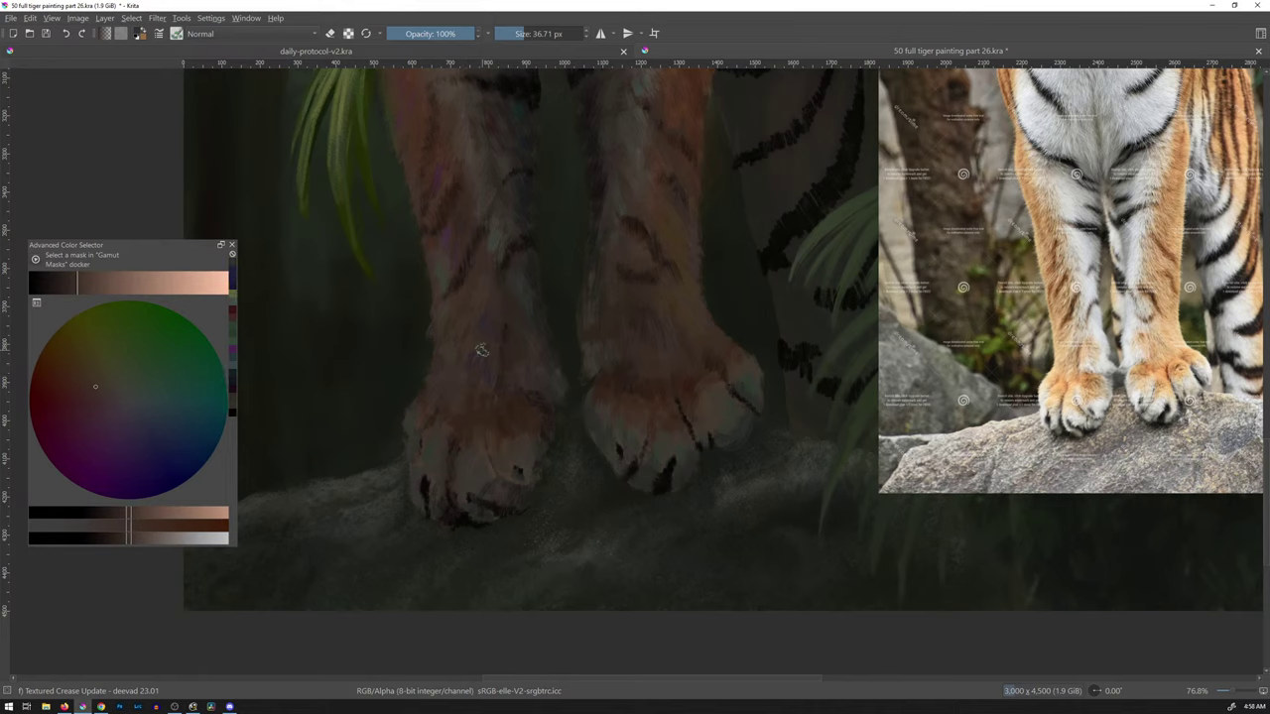
- Add faint pink and green tints to the right paw, then view the whole tiger with the references
{"action": "left_click", "coordinate": [481, 413], "text": "ctrl"}
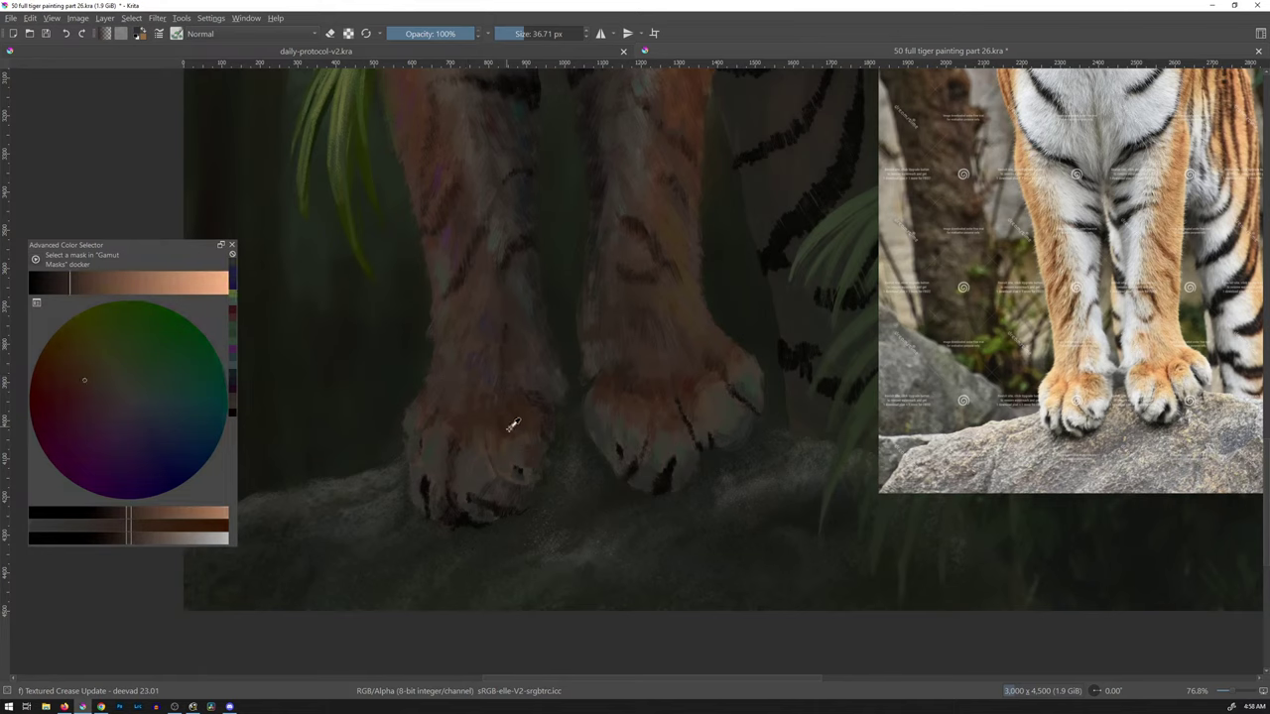
{"action": "left_click", "coordinate": [73, 414]}
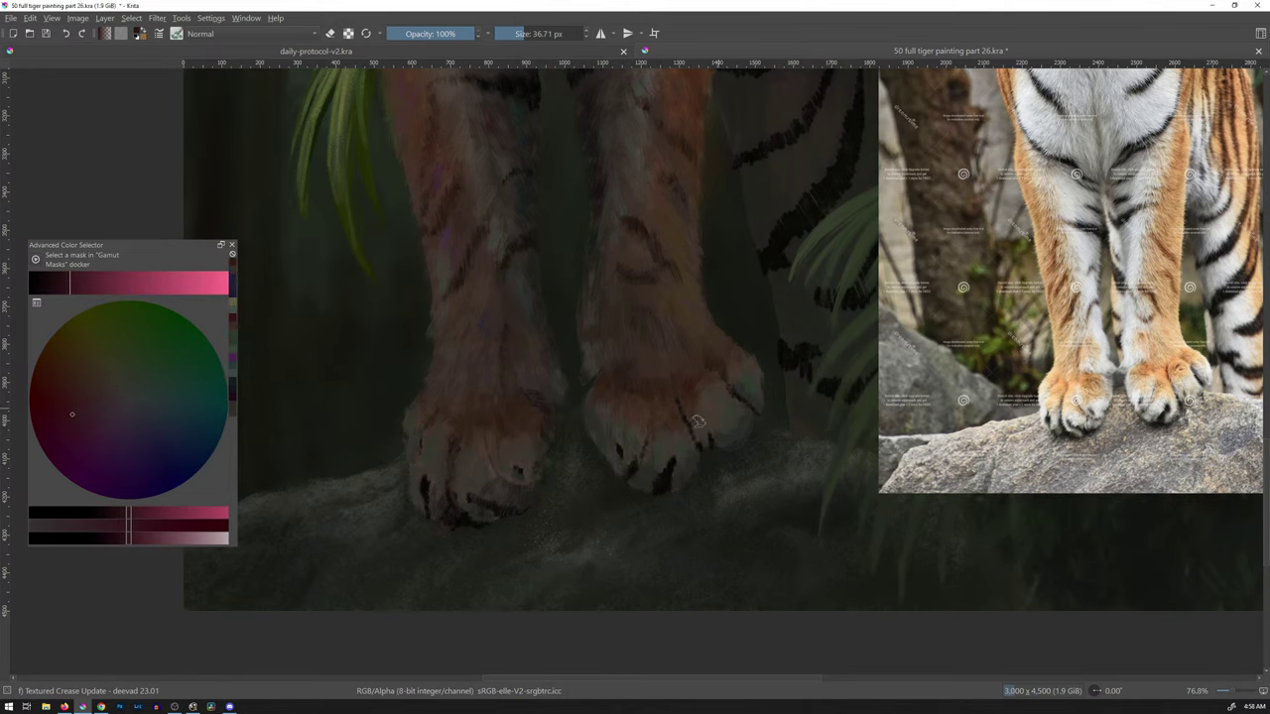
{"action": "left_click", "coordinate": [626, 426], "text": "ctrl"}
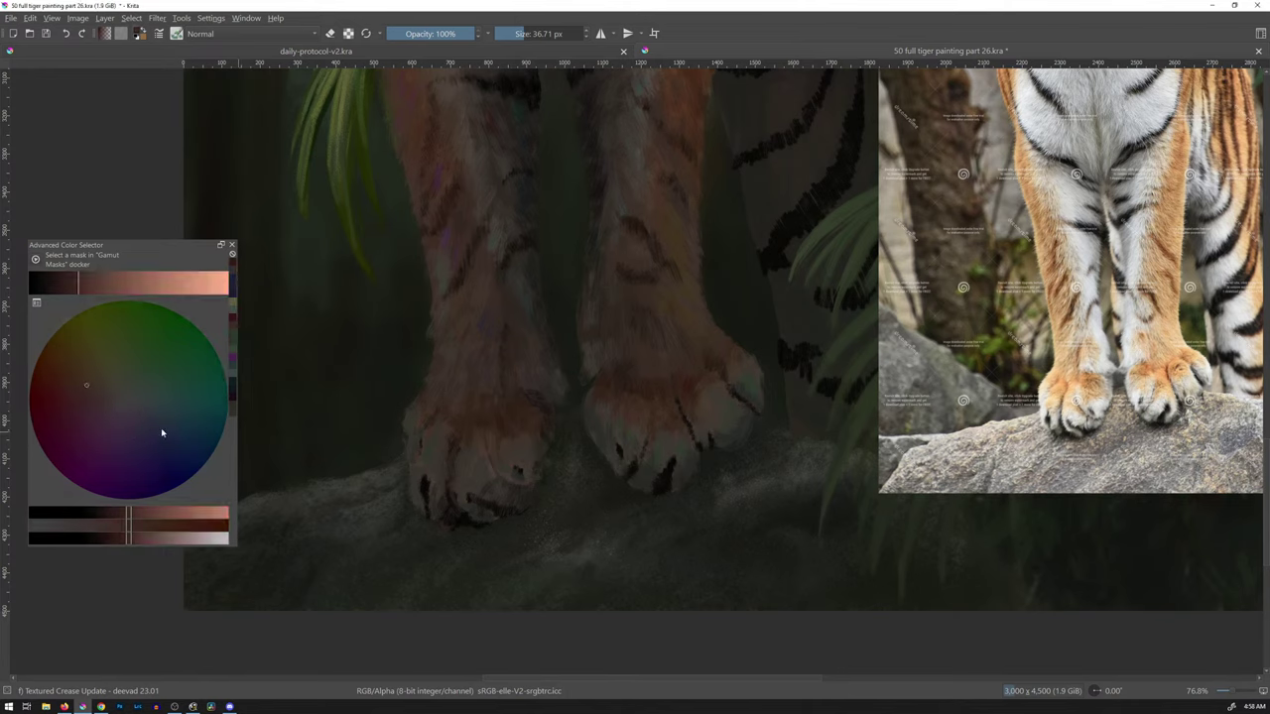
{"action": "left_click", "coordinate": [156, 374]}
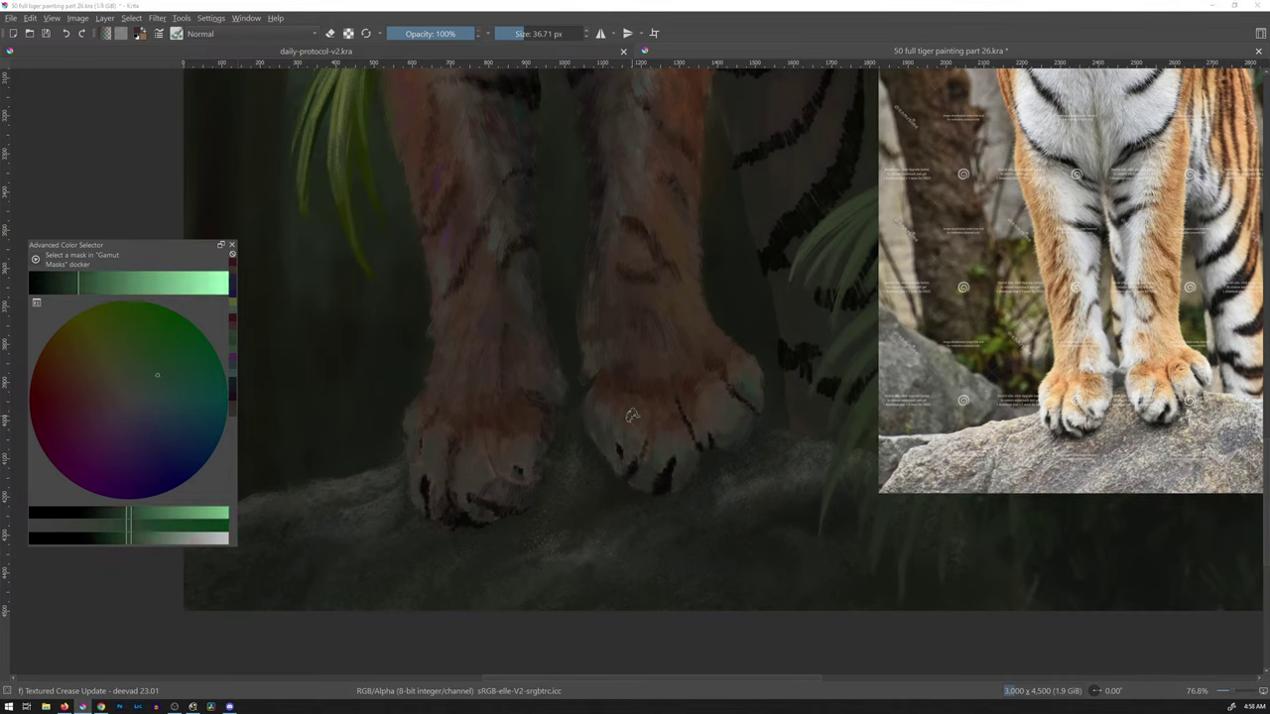
{"action": "left_click_drag", "start_coordinate": [627, 415], "coordinate": [631, 424]}
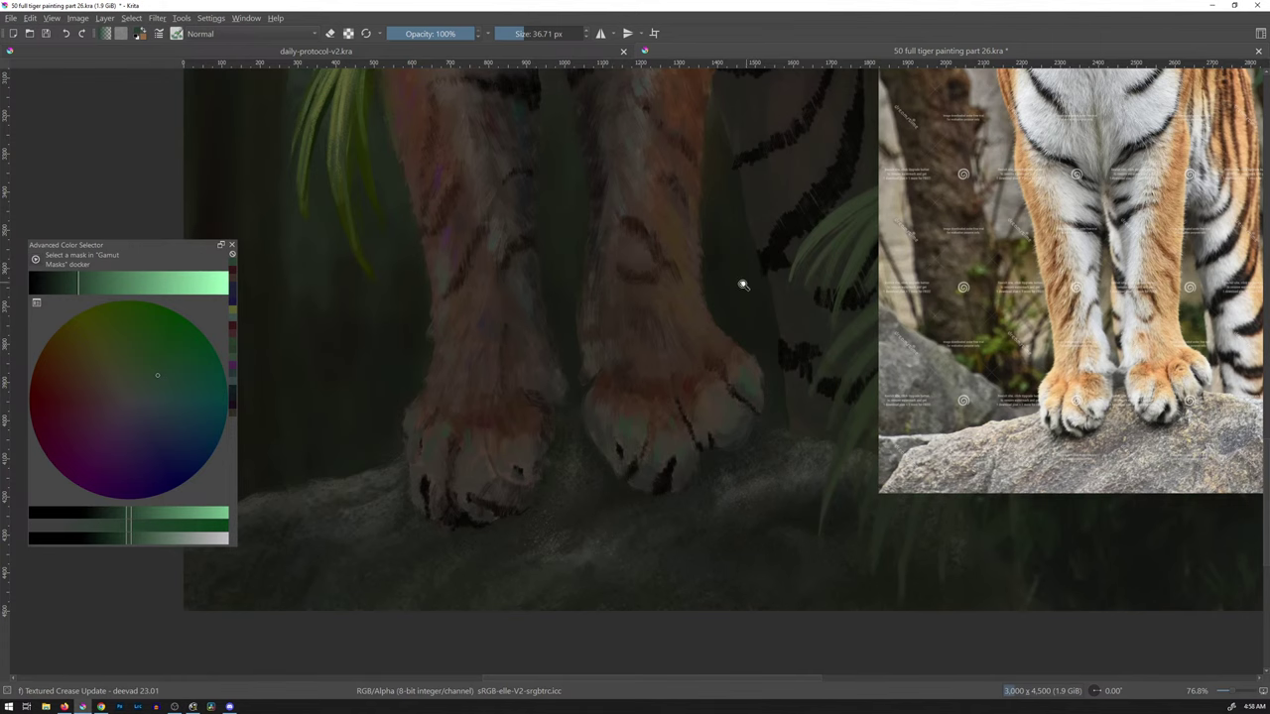
{"action": "scroll", "coordinate": [743, 281], "scroll_direction": "down", "scroll_amount": 4}
{"action": "left_click_drag", "start_coordinate": [754, 287], "coordinate": [719, 415]}
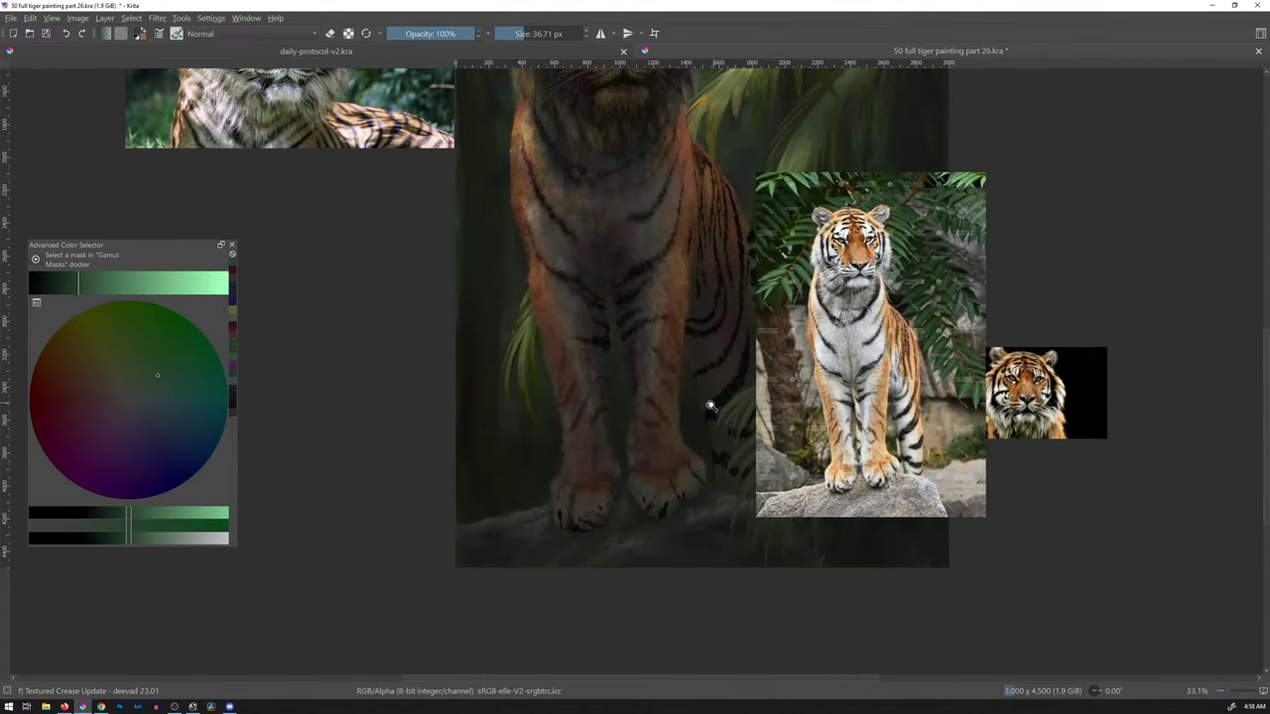
- Switch to the 70 px Blender Rake Smudge preset from the pop-up palette and zoom to the legs
{"action": "scroll", "coordinate": [714, 402], "scroll_direction": "up", "scroll_amount": 3}
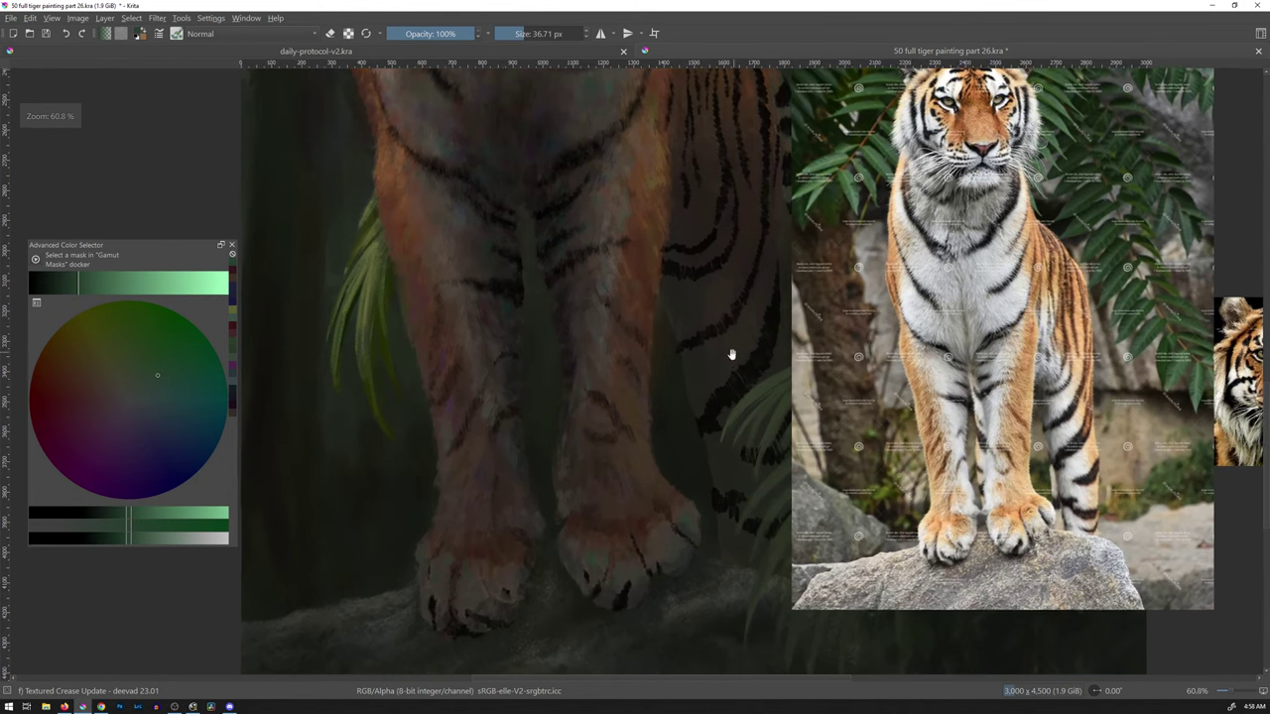
{"action": "right_click", "coordinate": [745, 334]}
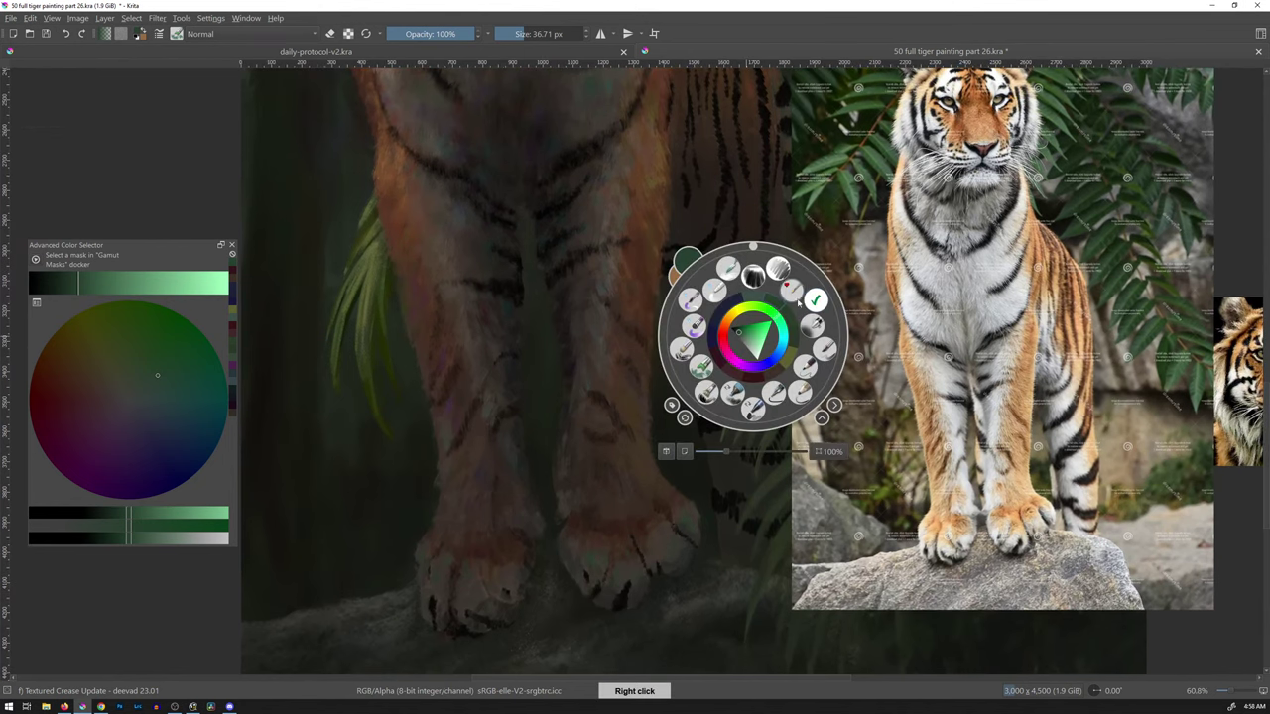
{"action": "left_click", "coordinate": [713, 319]}
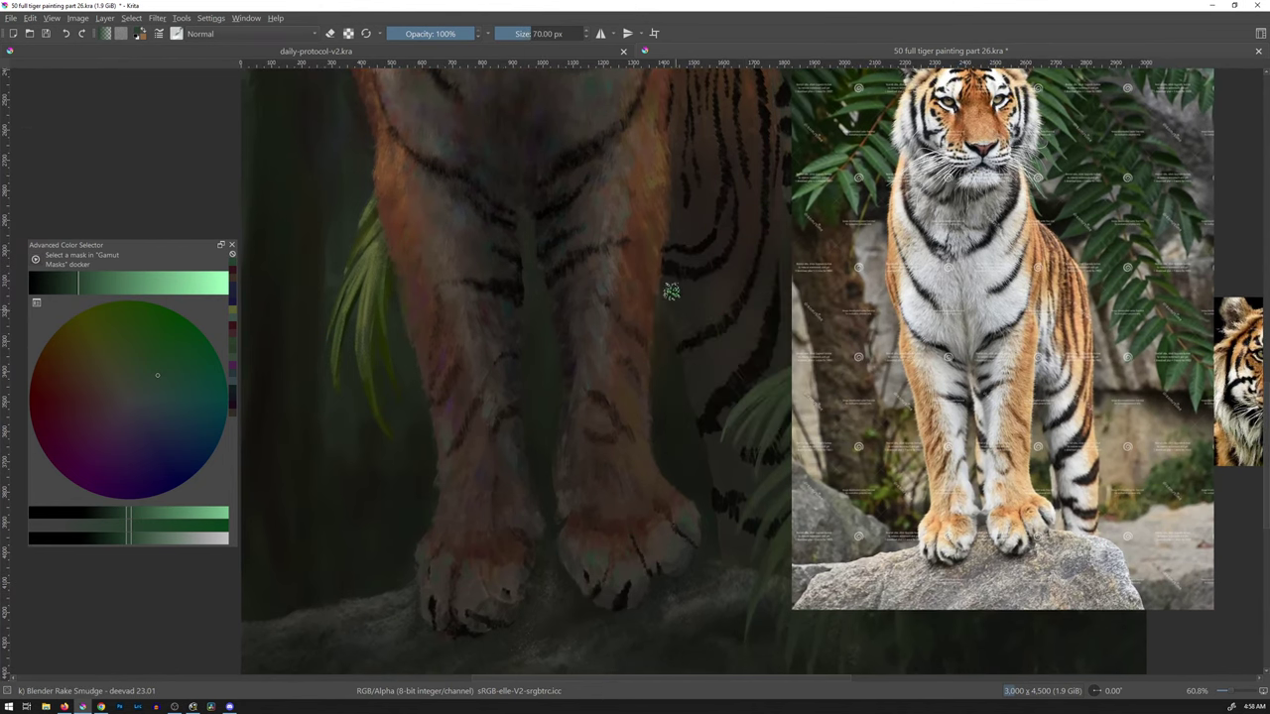
{"action": "scroll", "coordinate": [687, 258], "scroll_direction": "down", "scroll_amount": 1}
{"action": "left_click_drag", "start_coordinate": [707, 234], "coordinate": [737, 467]}
{"action": "scroll", "coordinate": [737, 419], "scroll_direction": "down", "scroll_amount": 3}
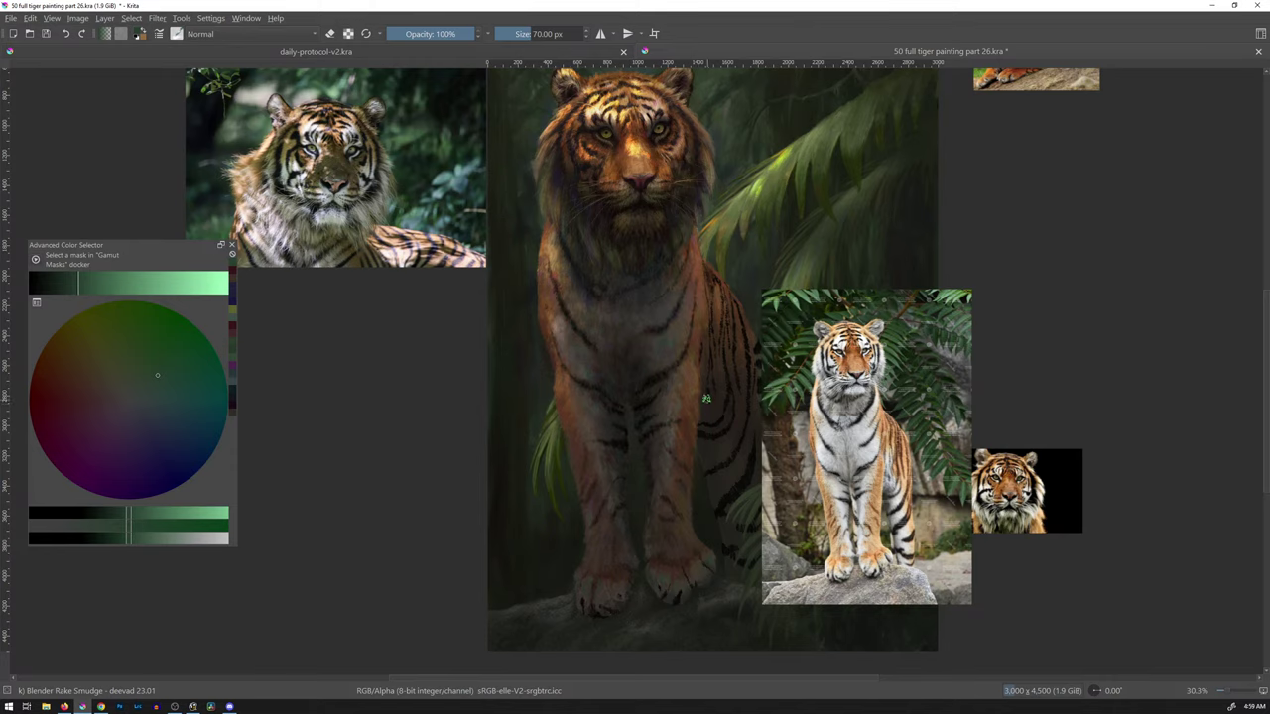
{"action": "left_click_drag", "start_coordinate": [701, 411], "coordinate": [730, 465]}
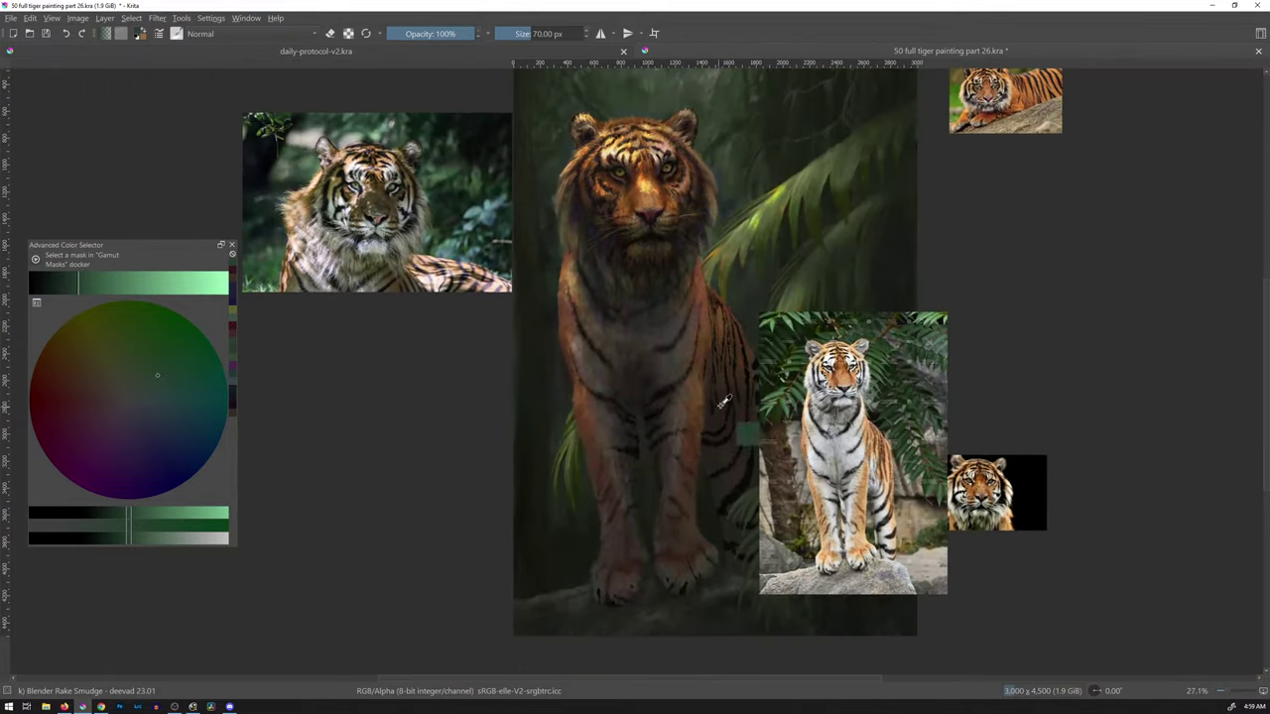
{"action": "left_click_drag", "start_coordinate": [724, 401], "coordinate": [751, 343]}
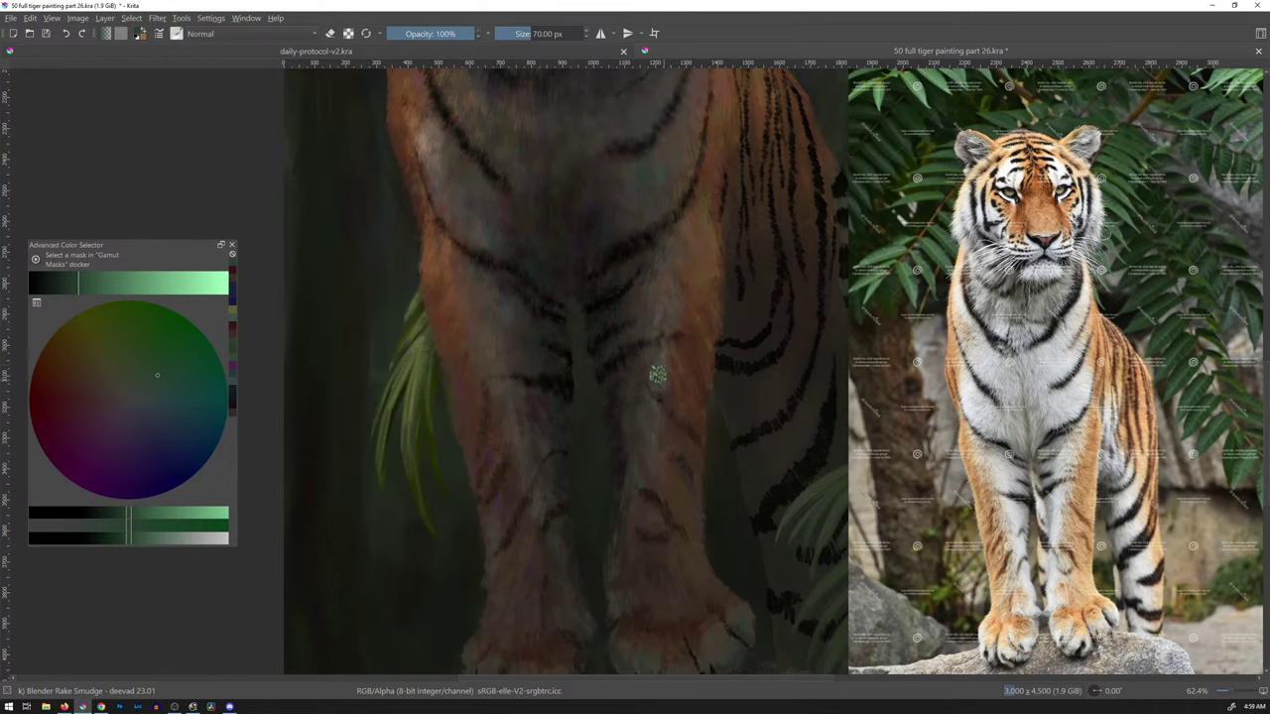
- Zoom in to about 140% and smudge streaky fur across the upper leg stripes, ending at 22.57 px
{"action": "key", "text": "bracketleft"}
{"action": "key", "text": "bracketleft"}
{"action": "key", "text": "bracketleft"}
{"action": "scroll", "coordinate": [660, 367], "scroll_direction": "up", "scroll_amount": 2}
{"action": "scroll", "coordinate": [677, 351], "scroll_direction": "up", "scroll_amount": 2}
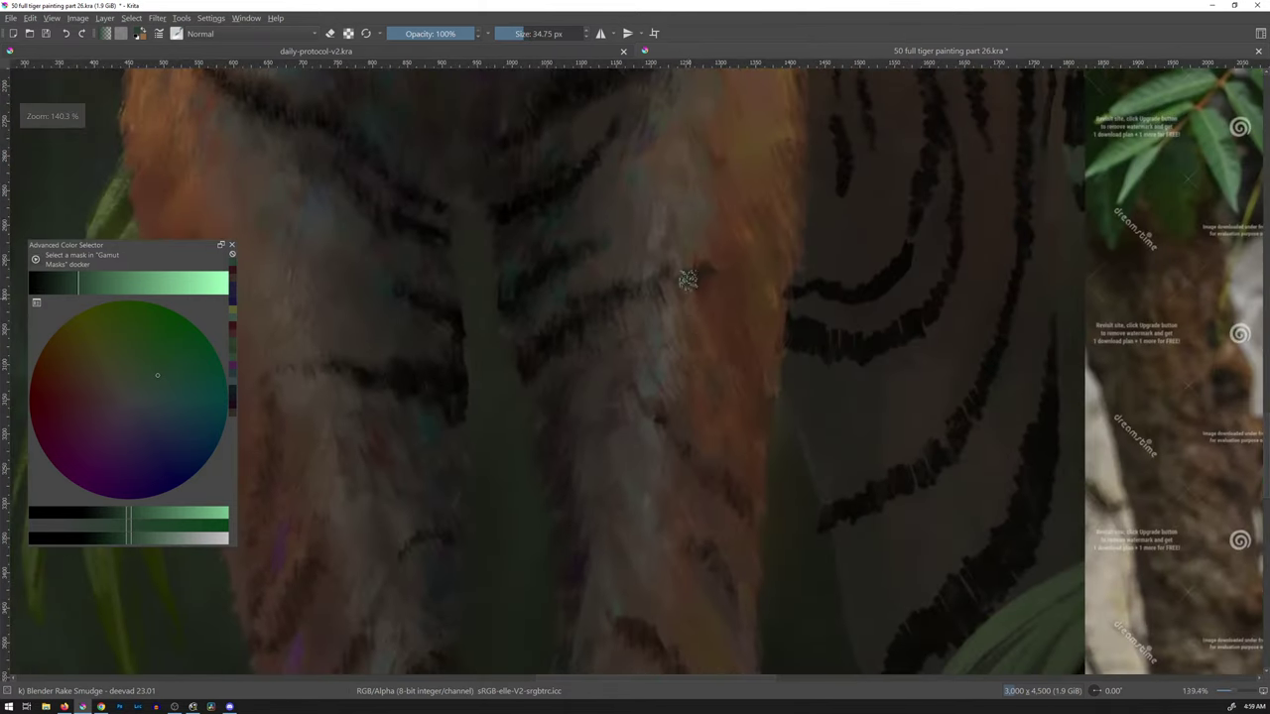
{"action": "scroll", "coordinate": [635, 308], "scroll_direction": "up", "scroll_amount": 2}
{"action": "key", "text": "bracketleft"}
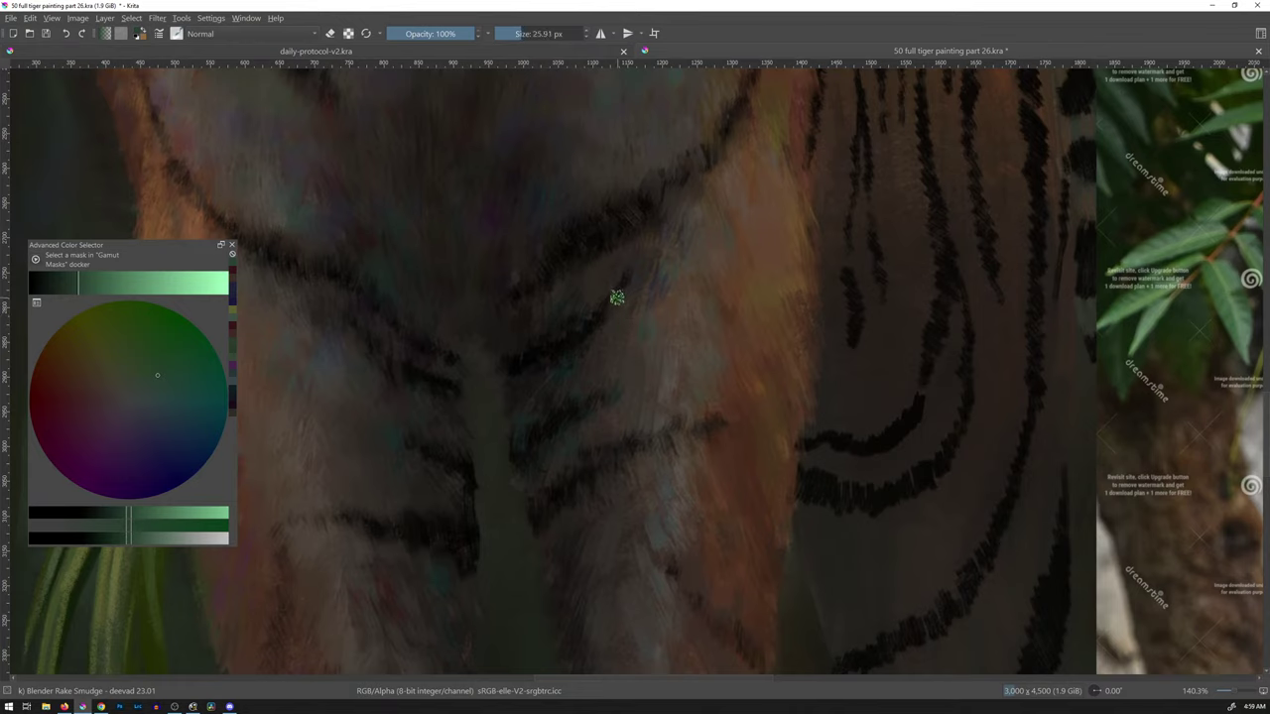
{"action": "key", "text": "bracketleft"}
{"action": "key", "text": "bracketleft"}
{"action": "left_click_drag", "start_coordinate": [657, 459], "coordinate": [765, 307]}
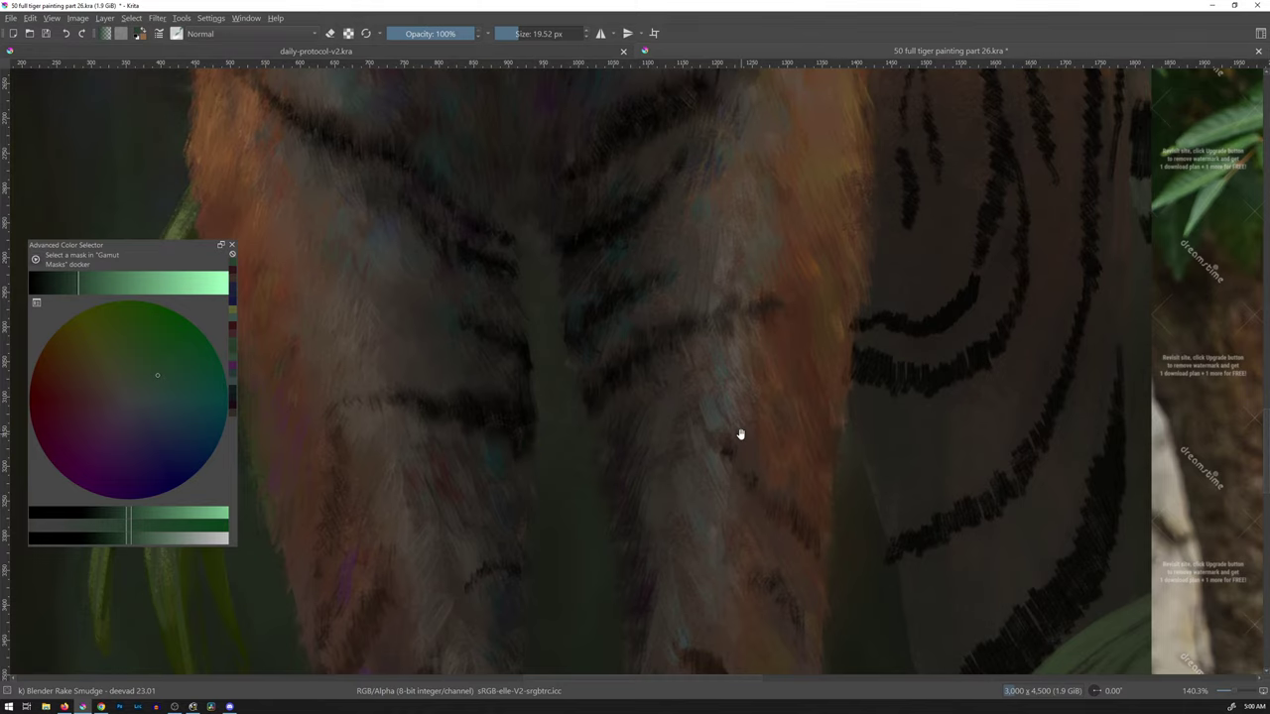
{"action": "left_click_drag", "start_coordinate": [740, 435], "coordinate": [739, 401]}
{"action": "mouse_move", "coordinate": [768, 316]}
{"action": "left_mouse_down"}
{"action": "mouse_move", "coordinate": [797, 286]}
{"action": "mouse_move", "coordinate": [748, 374]}
{"action": "left_mouse_up"}
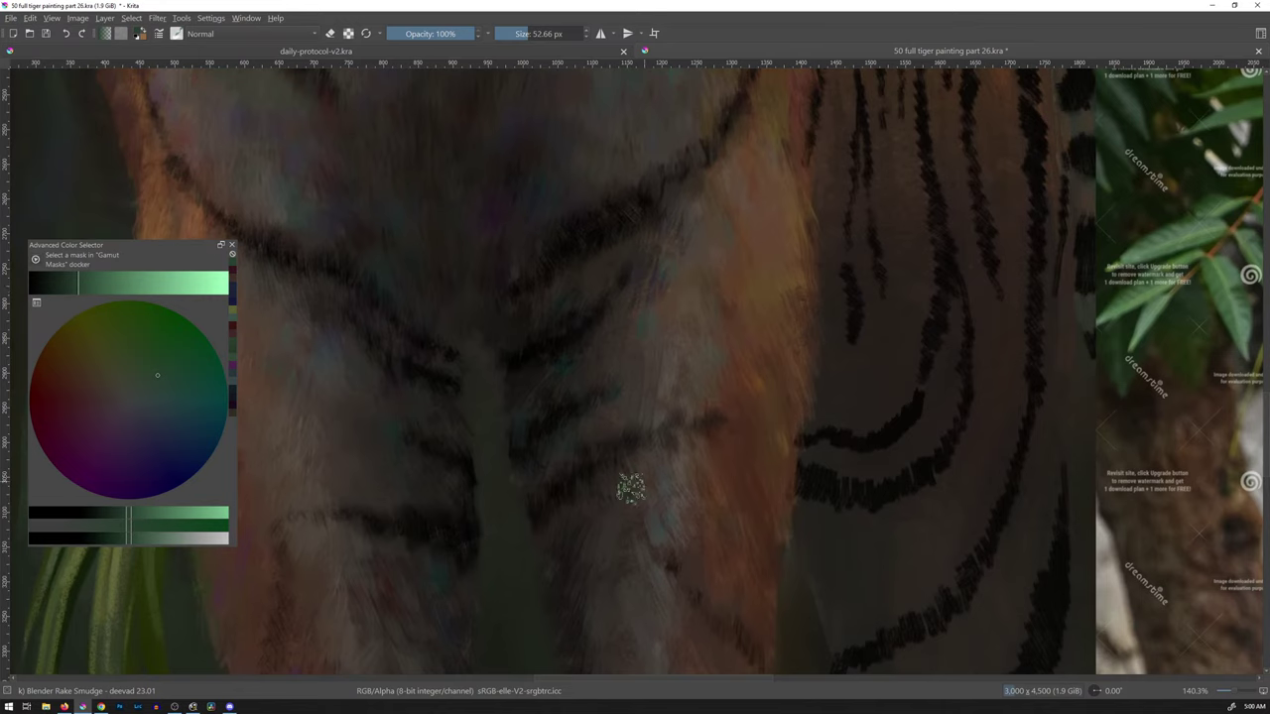
{"action": "left_click_drag", "start_coordinate": [688, 518], "coordinate": [709, 301]}
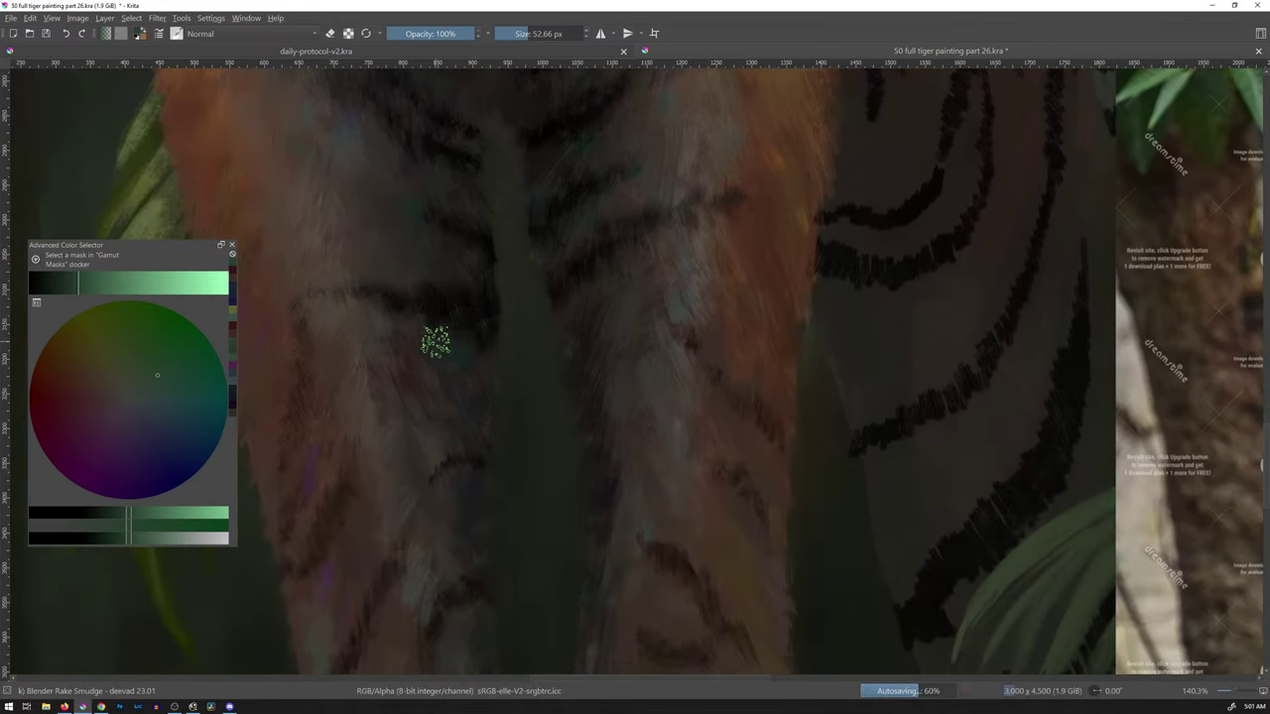
{"action": "left_click_drag", "start_coordinate": [430, 340], "coordinate": [435, 342]}
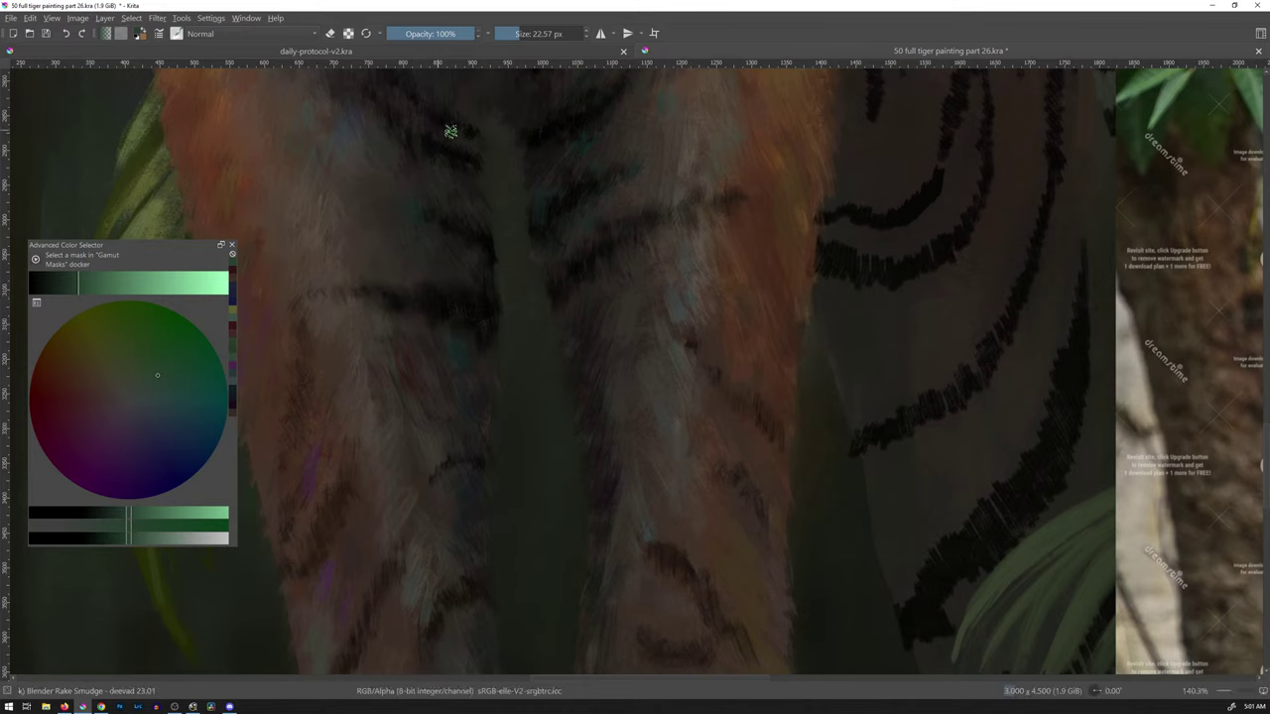
- Zoom out to about 72% to show the legs and paws, and enlarge the Blender Rake Smudge brush to 67.73 px
{"action": "scroll", "coordinate": [732, 263], "scroll_direction": "down", "scroll_amount": 4}
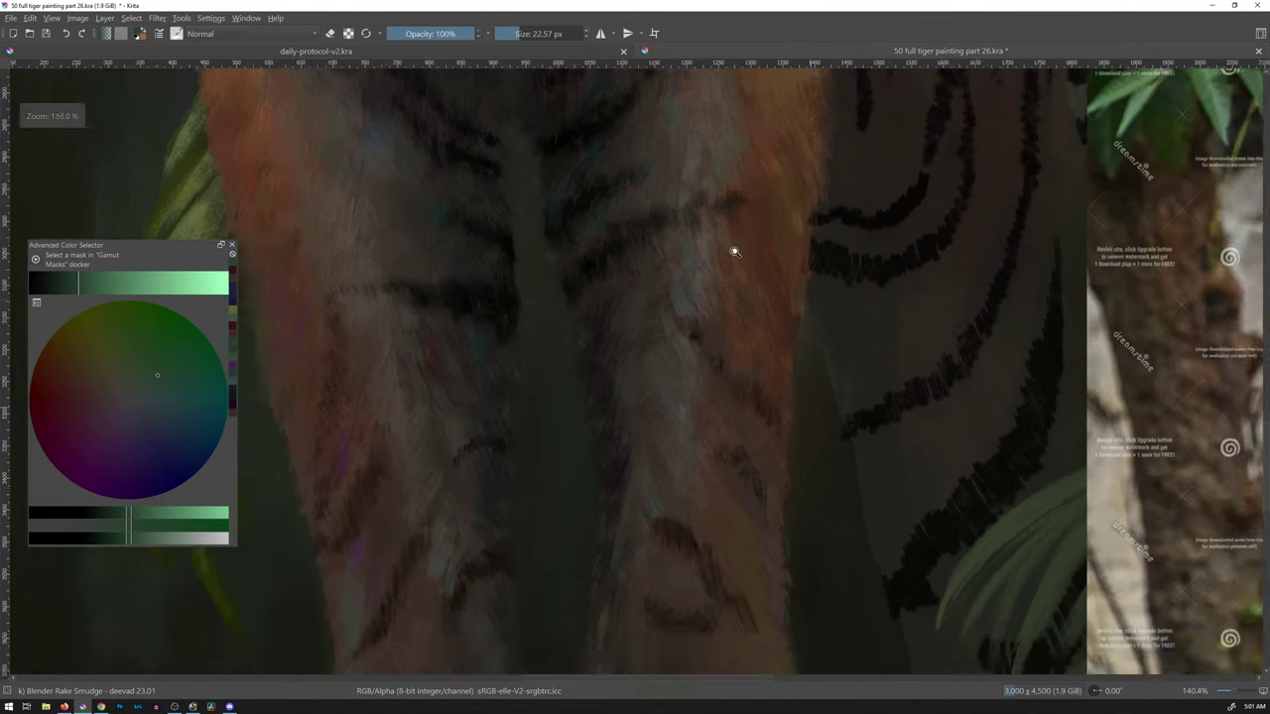
{"action": "key", "text": "bracketright"}
{"action": "key", "text": "bracketright"}
{"action": "key", "text": "bracketright"}
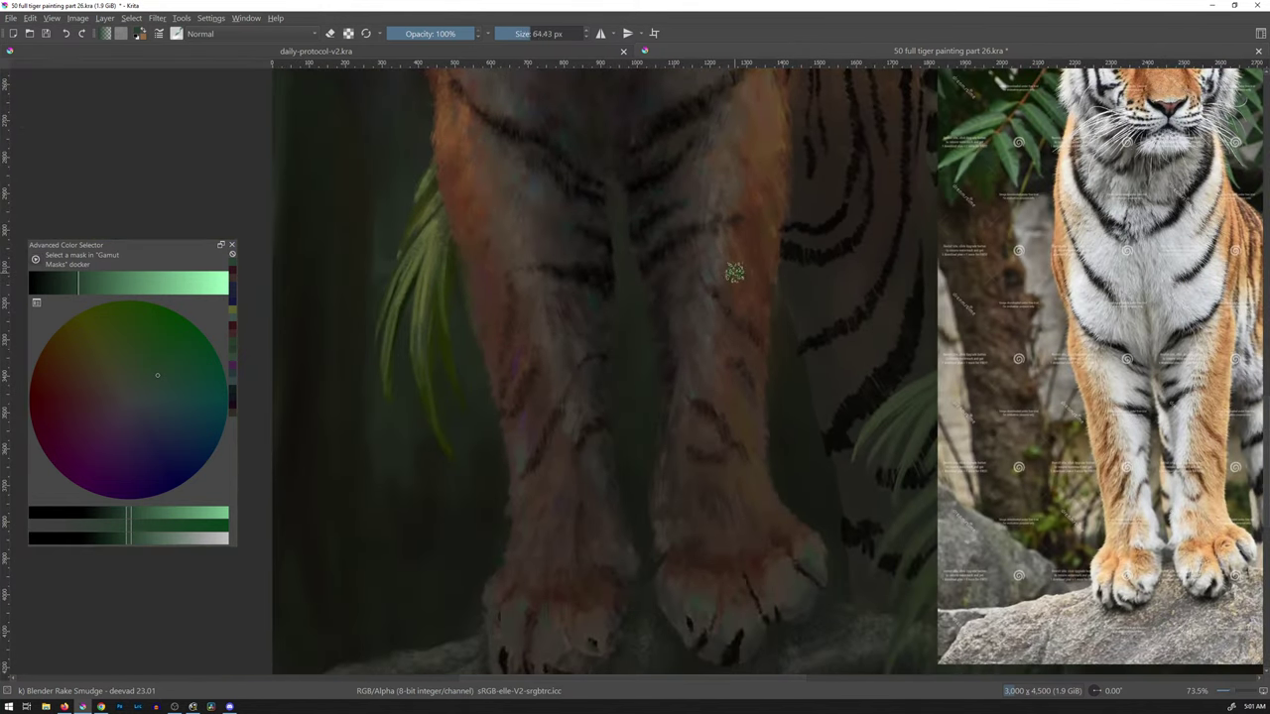
{"action": "scroll", "coordinate": [746, 243], "scroll_direction": "down", "scroll_amount": 2}
{"action": "scroll", "coordinate": [771, 200], "scroll_direction": "up", "scroll_amount": 1}
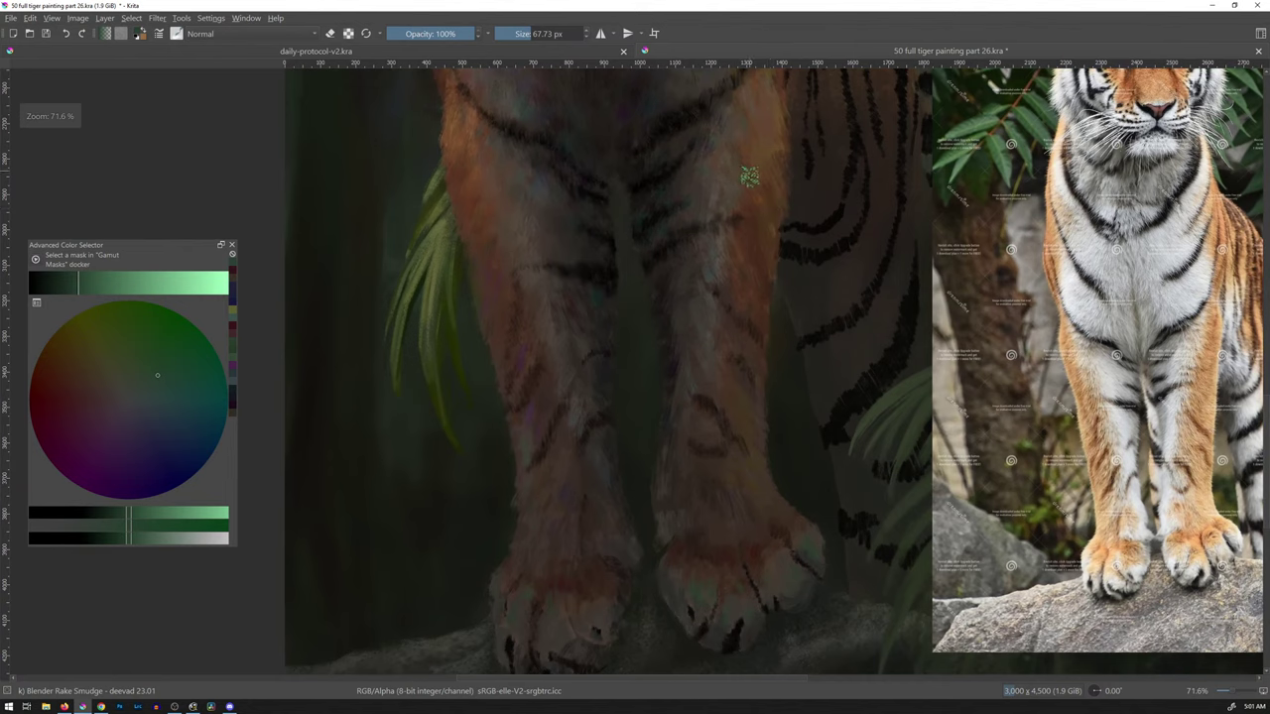
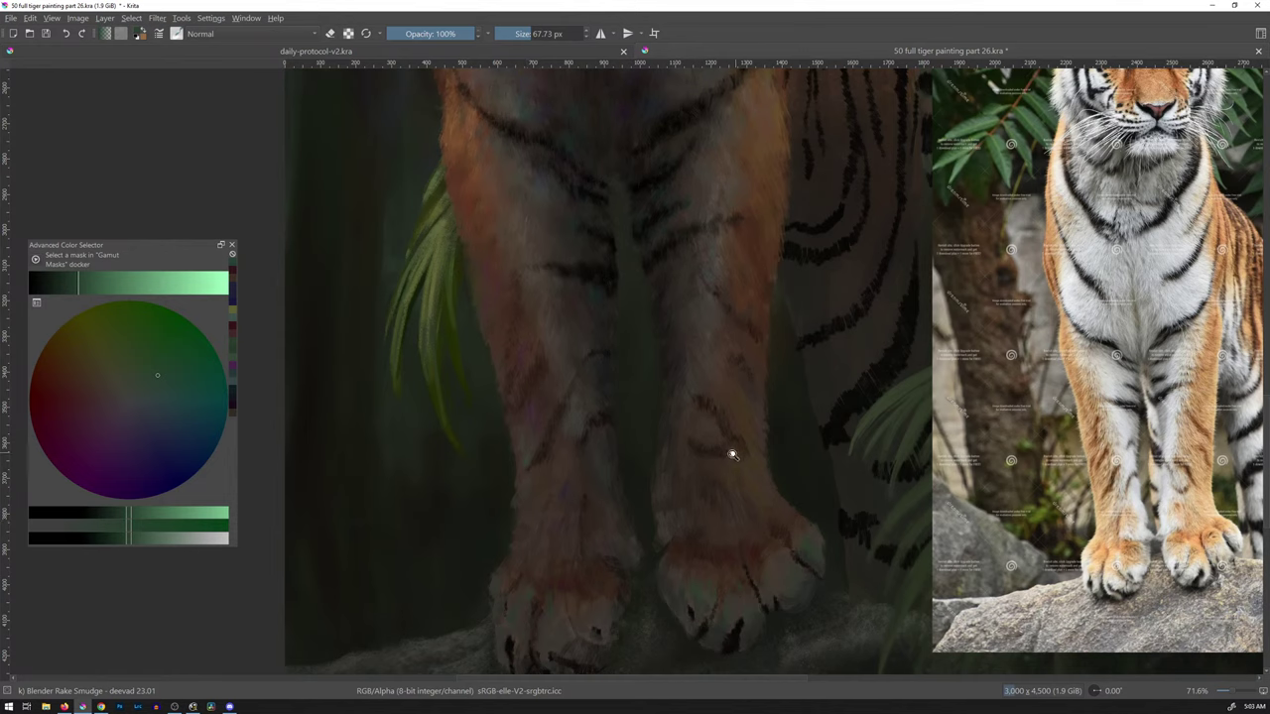
- Frame the front paws and shrink the Blender Rake Smudge brush to about 36.58 px
{"action": "scroll", "coordinate": [732, 455], "scroll_direction": "up", "scroll_amount": 3}
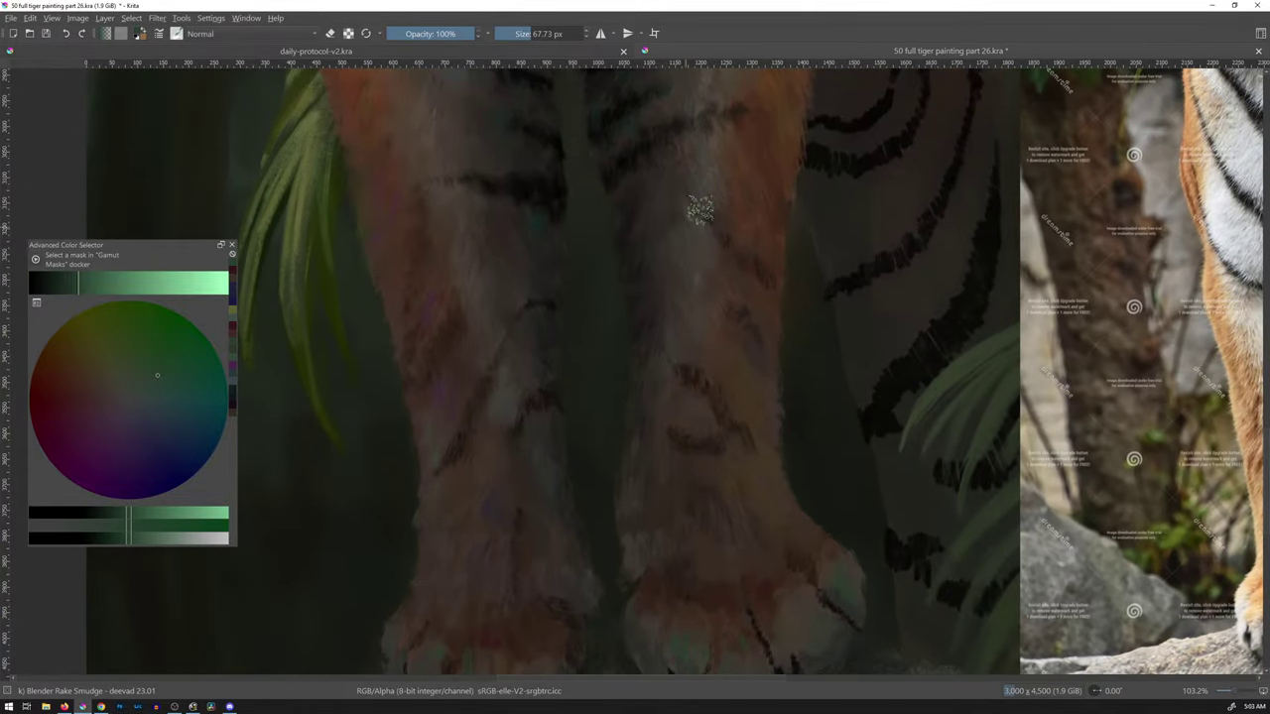
{"action": "key", "text": "bracketleft"}
{"action": "scroll", "coordinate": [691, 338], "scroll_direction": "down", "scroll_amount": 3}
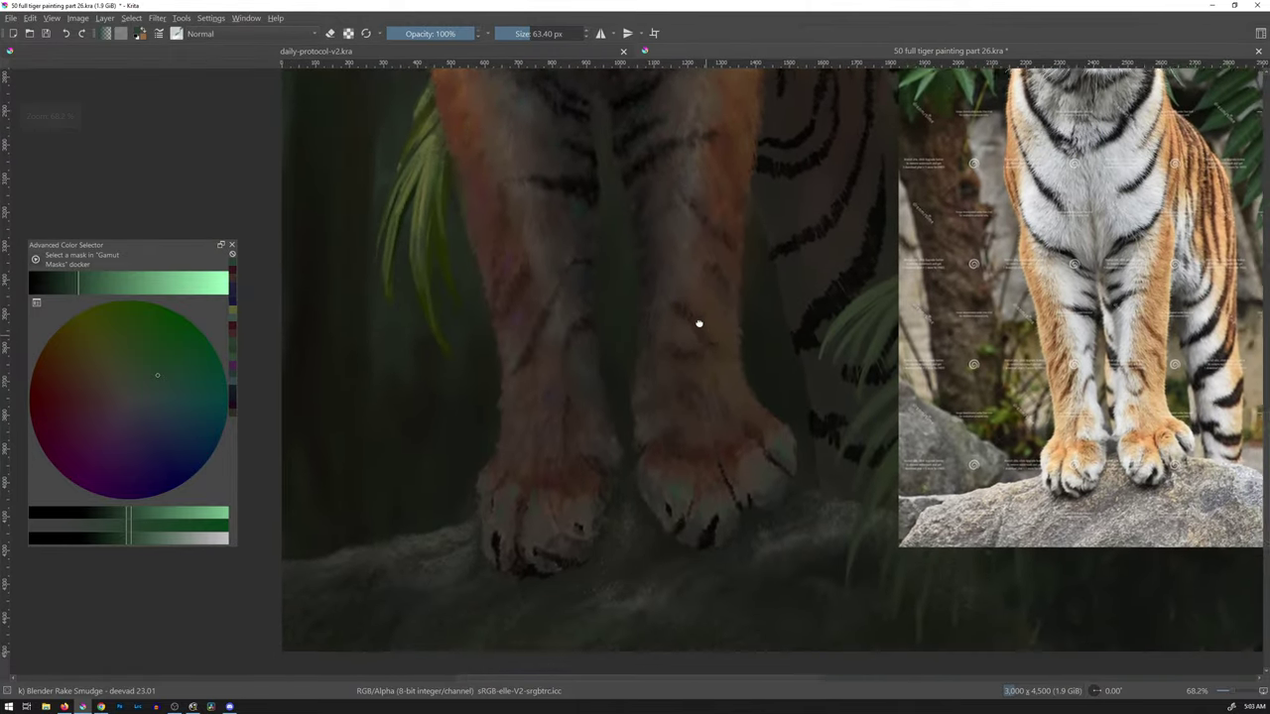
{"action": "left_click_drag", "start_coordinate": [698, 323], "coordinate": [671, 275]}
{"action": "scroll", "coordinate": [697, 311], "scroll_direction": "up", "scroll_amount": 1}
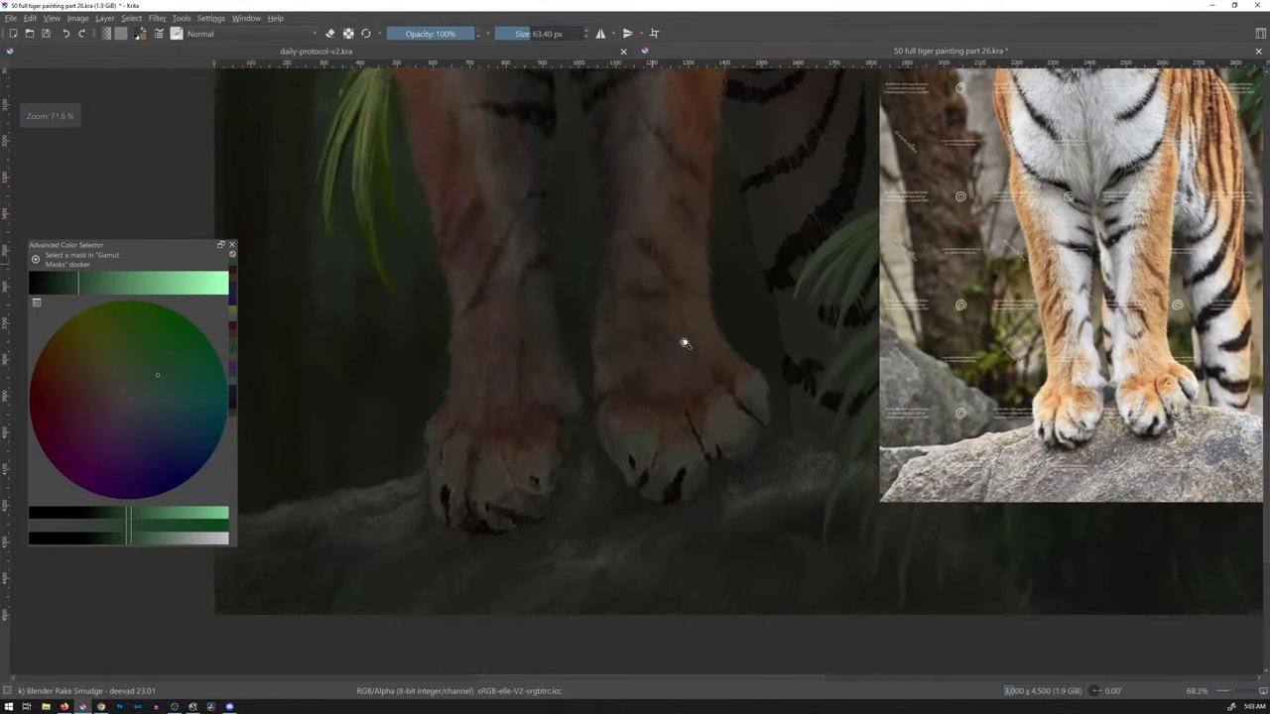
{"action": "scroll", "coordinate": [684, 343], "scroll_direction": "up", "scroll_amount": 3}
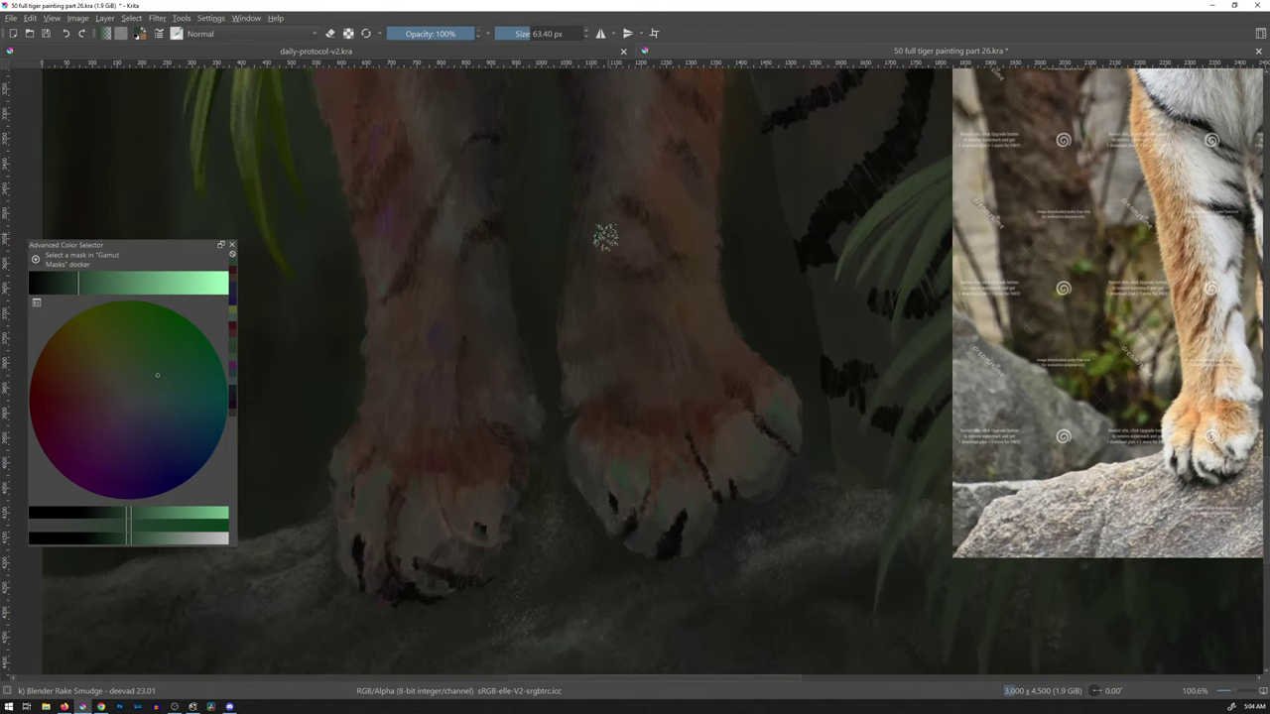
{"action": "mouse_move", "coordinate": [519, 344]}
{"action": "left_mouse_down"}
{"action": "mouse_move", "coordinate": [544, 343]}
{"action": "mouse_move", "coordinate": [562, 363]}
{"action": "mouse_move", "coordinate": [434, 379]}
{"action": "mouse_move", "coordinate": [534, 386]}
{"action": "left_mouse_up"}
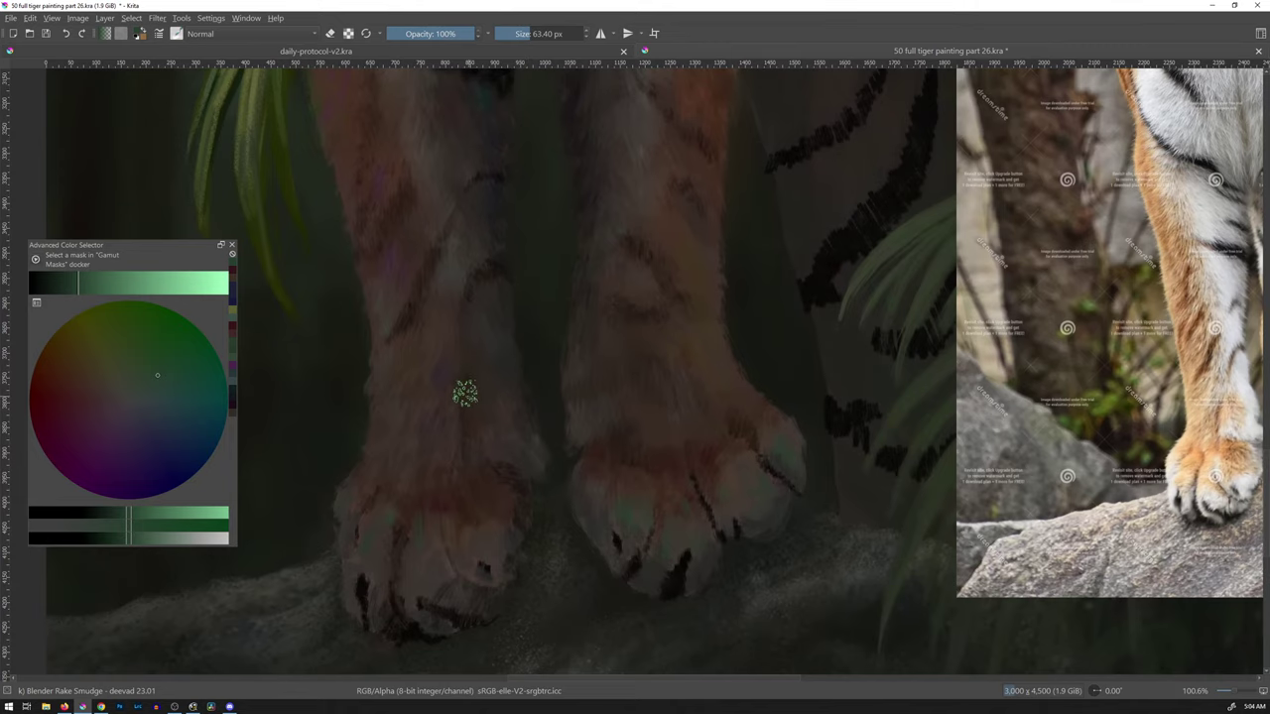
{"action": "key", "text": "bracketleft"}
{"action": "scroll", "coordinate": [512, 406], "scroll_direction": "up", "scroll_amount": 3}
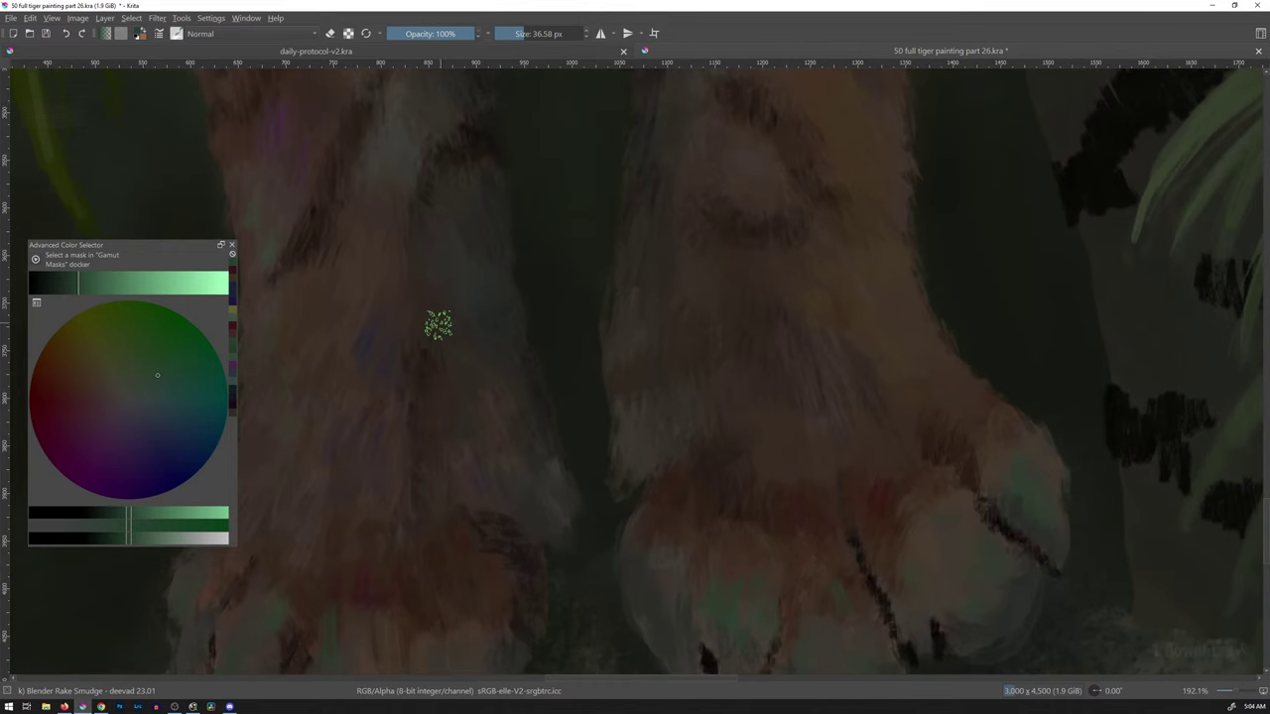
{"action": "scroll", "coordinate": [601, 363], "scroll_direction": "down", "scroll_amount": 3}
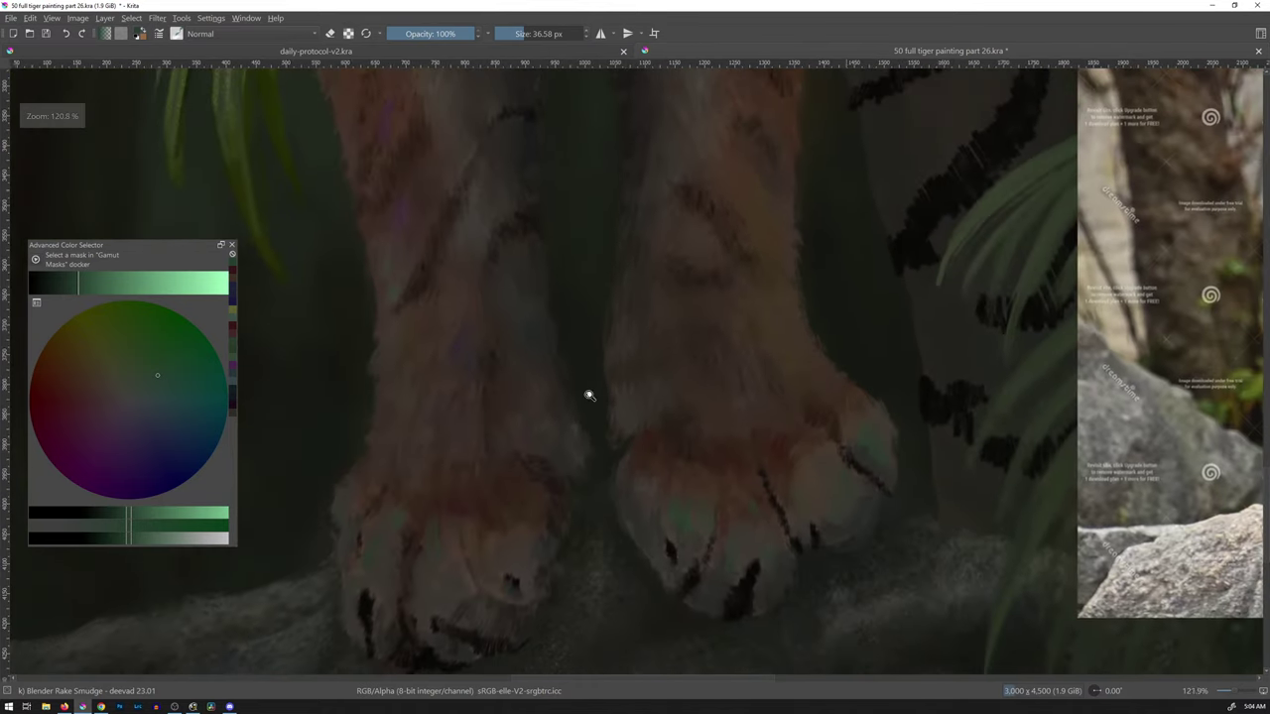
{"action": "left_click_drag", "start_coordinate": [623, 394], "coordinate": [714, 330]}
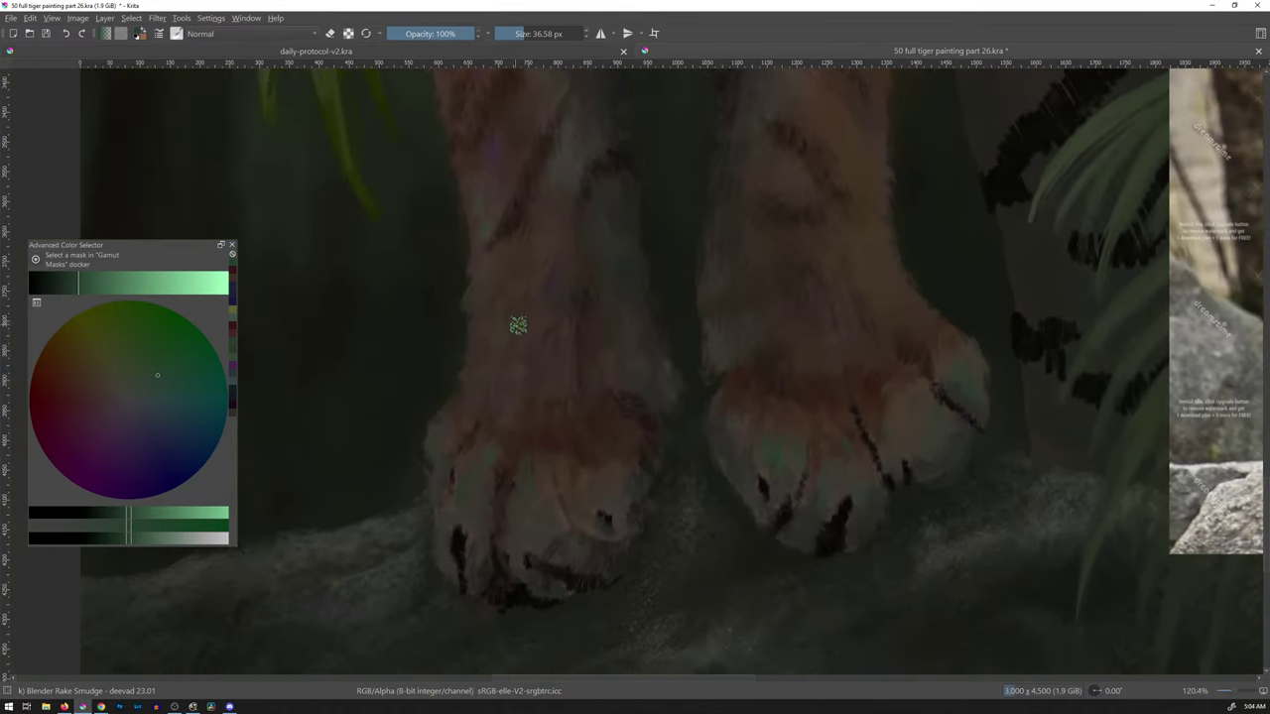
- Set the smudge brush to 31.94 px and soften the right front paw's outer edge
{"action": "key", "text": "bracketright"}
{"action": "key", "text": "bracketright"}
{"action": "left_click_drag", "start_coordinate": [909, 388], "coordinate": [739, 372]}
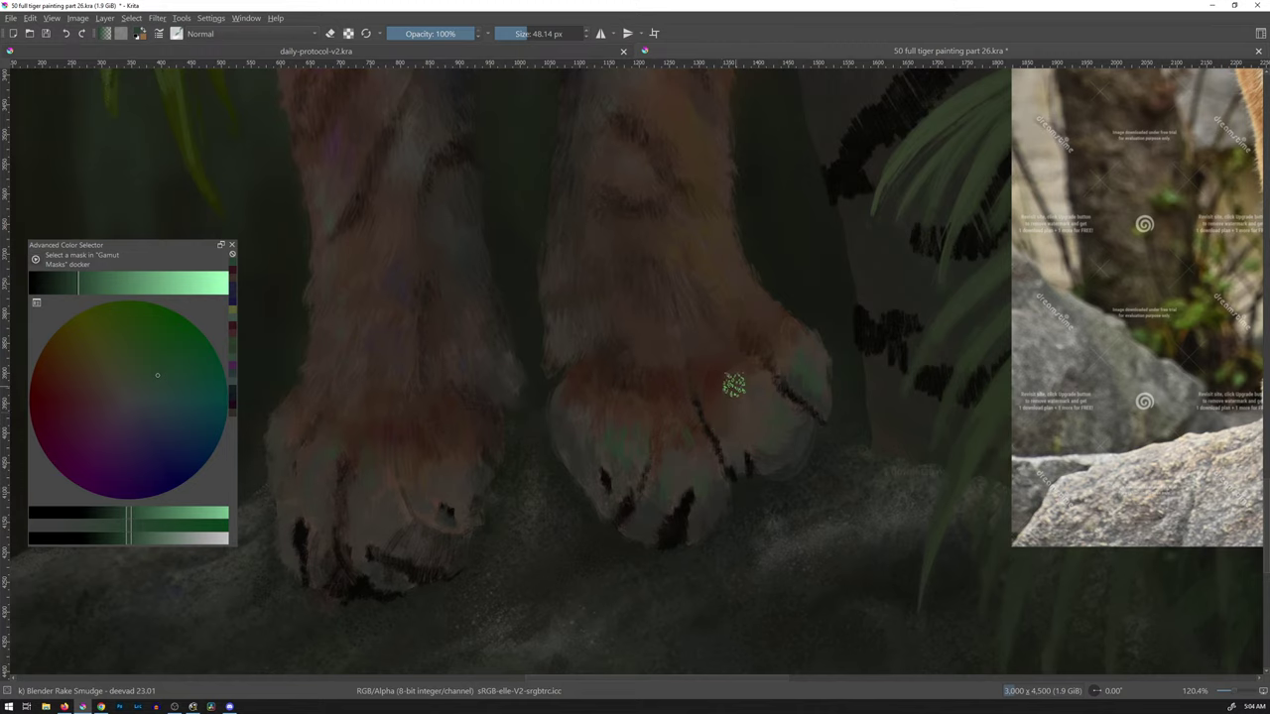
{"action": "key", "text": "bracketleft"}
{"action": "key", "text": "bracketleft"}
{"action": "mouse_move", "coordinate": [790, 320]}
{"action": "left_mouse_down"}
{"action": "mouse_move", "coordinate": [813, 368]}
{"action": "mouse_move", "coordinate": [827, 368]}
{"action": "left_mouse_up"}
{"action": "scroll", "coordinate": [830, 368], "scroll_direction": "down", "scroll_amount": 2}
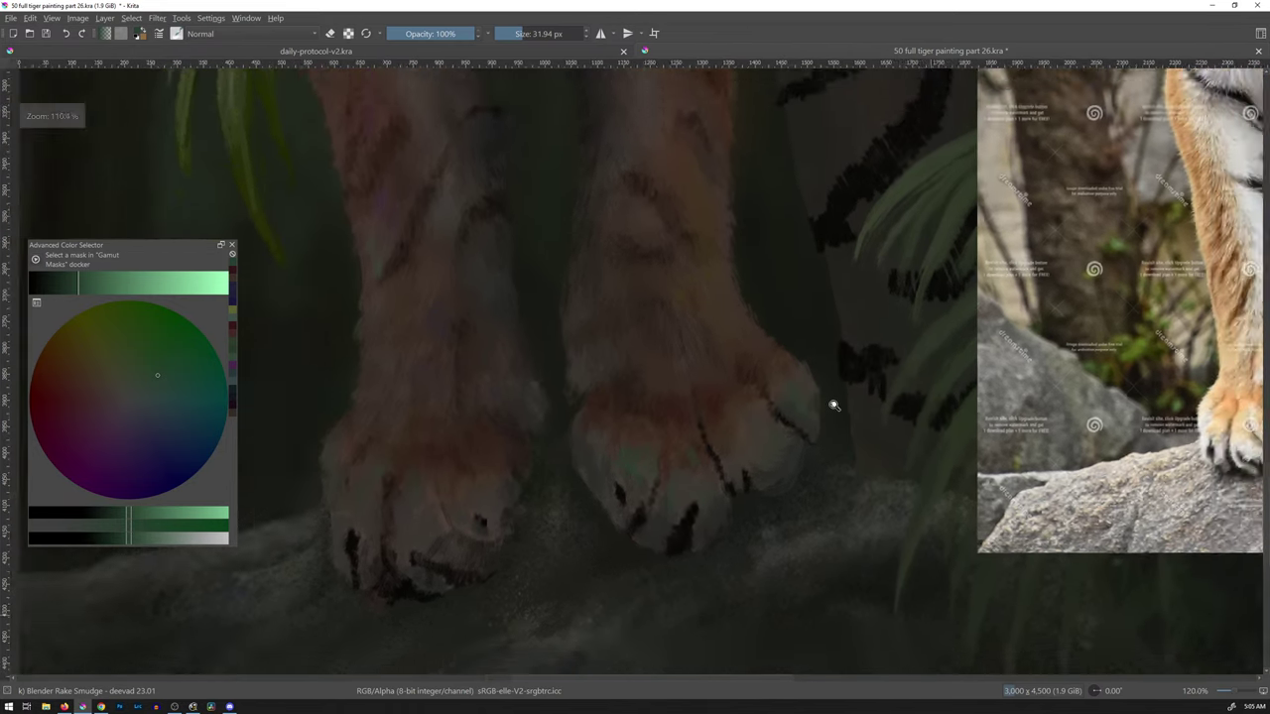
{"action": "scroll", "coordinate": [833, 406], "scroll_direction": "down", "scroll_amount": 3}
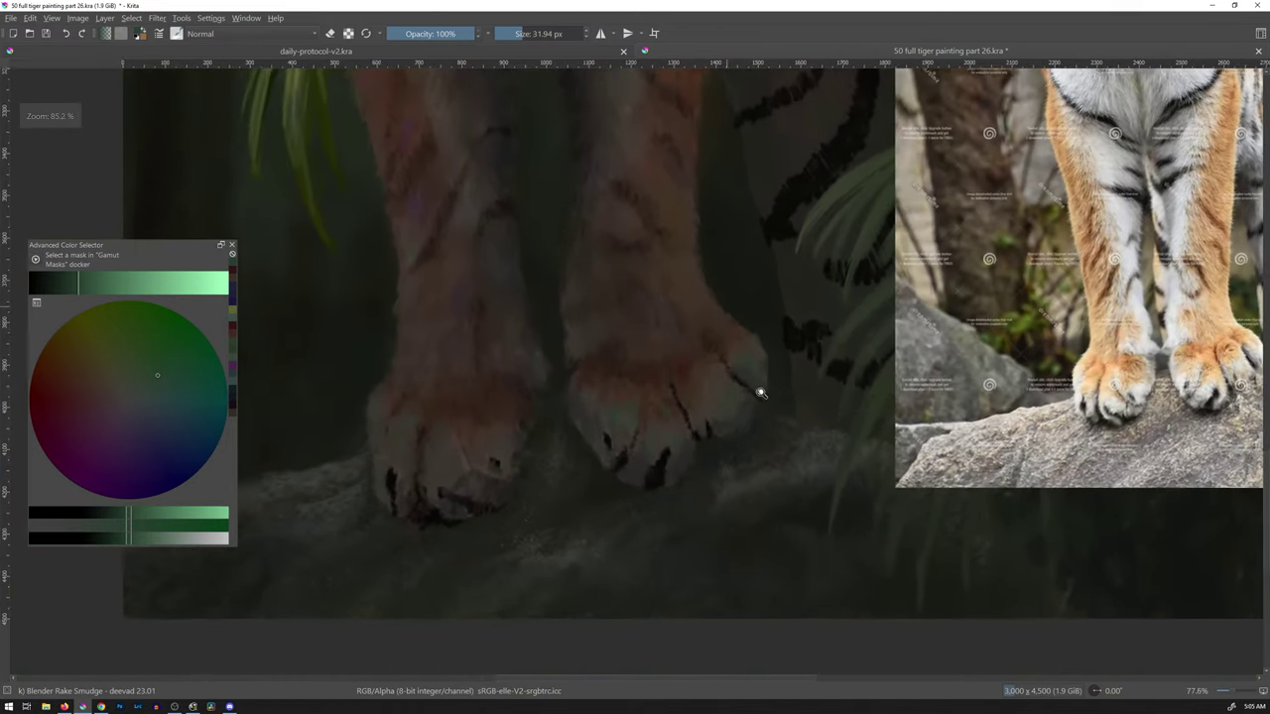
{"action": "scroll", "coordinate": [754, 387], "scroll_direction": "up", "scroll_amount": 1}
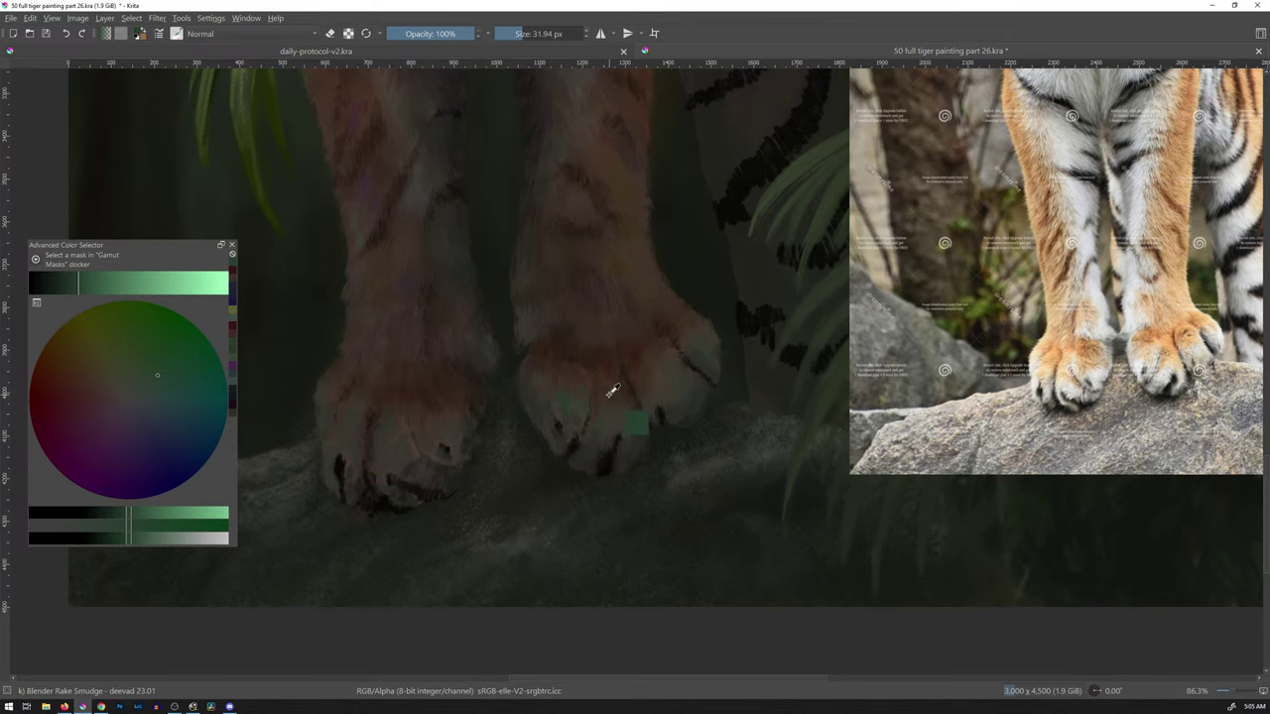
{"action": "mouse_move", "coordinate": [603, 394]}
{"action": "left_mouse_down"}
{"action": "mouse_move", "coordinate": [693, 387]}
{"action": "mouse_move", "coordinate": [615, 394]}
{"action": "mouse_move", "coordinate": [725, 414]}
{"action": "mouse_move", "coordinate": [685, 413]}
{"action": "mouse_move", "coordinate": [708, 415]}
{"action": "left_mouse_up"}
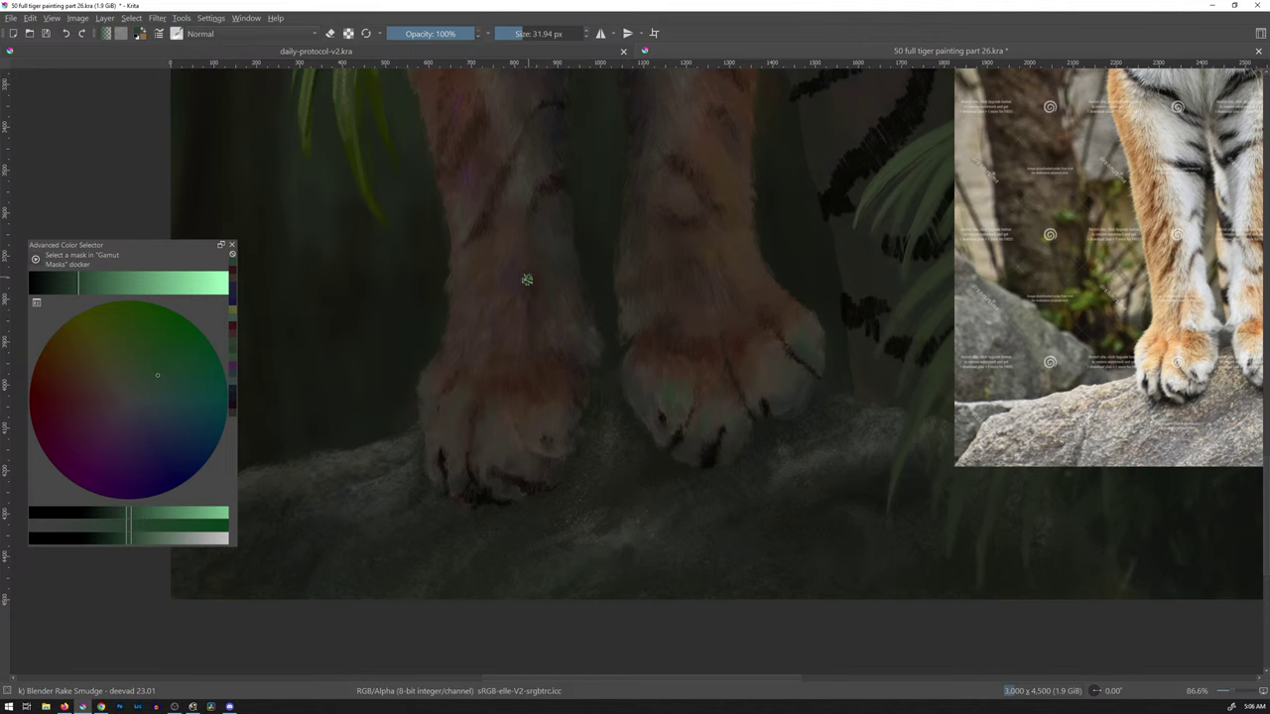
{"action": "scroll", "coordinate": [758, 260], "scroll_direction": "down", "scroll_amount": 5}
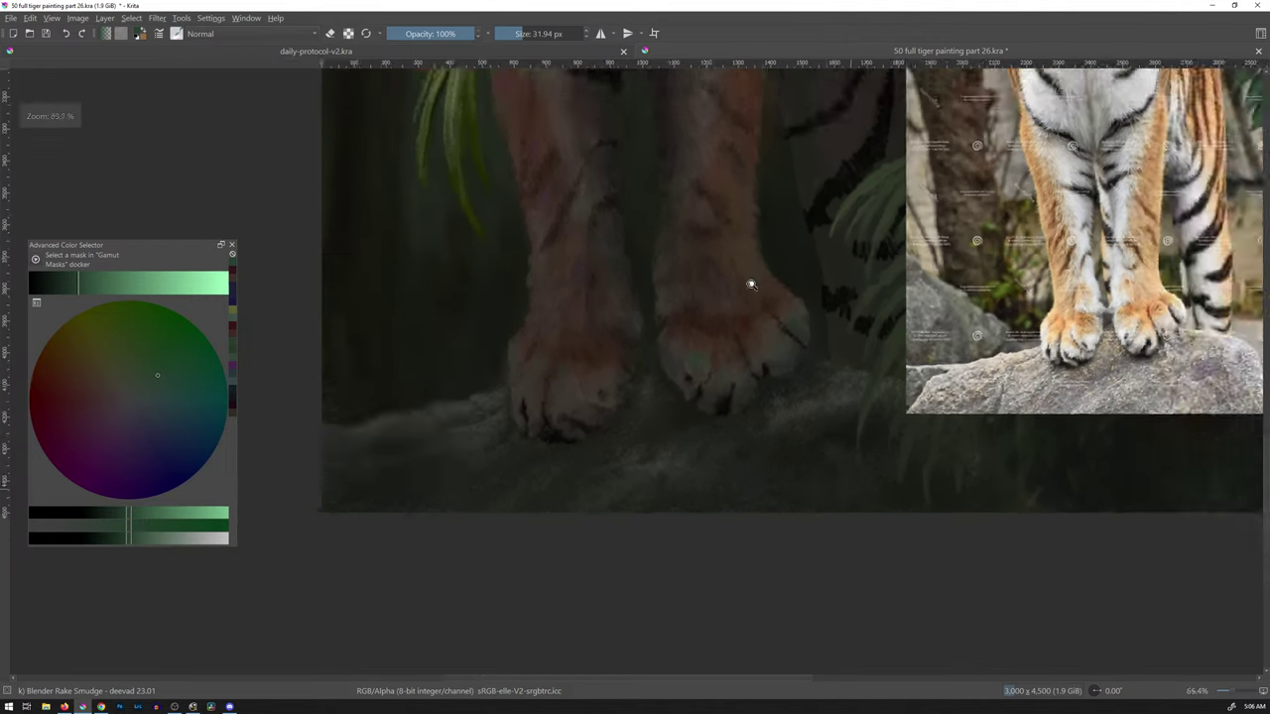
{"action": "scroll", "coordinate": [603, 382], "scroll_direction": "up", "scroll_amount": 7}
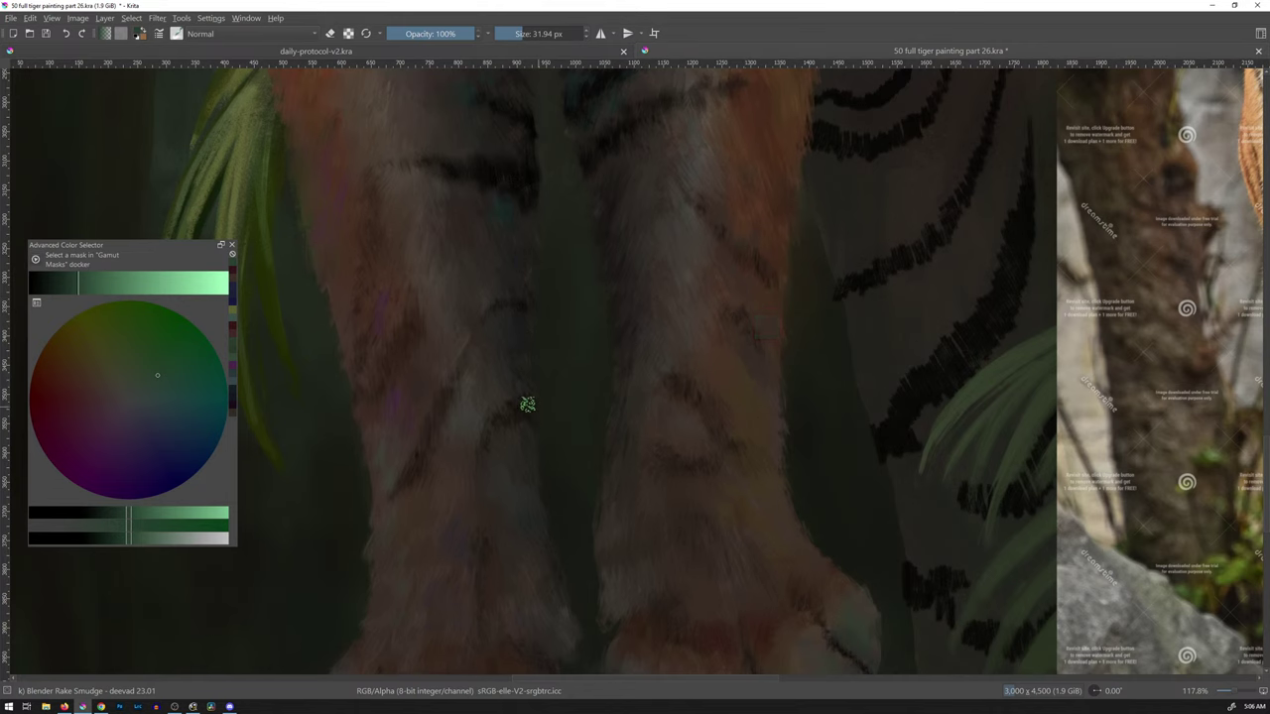
{"action": "scroll", "coordinate": [734, 327], "scroll_direction": "down", "scroll_amount": 2}
{"action": "scroll", "coordinate": [722, 352], "scroll_direction": "down", "scroll_amount": 3}
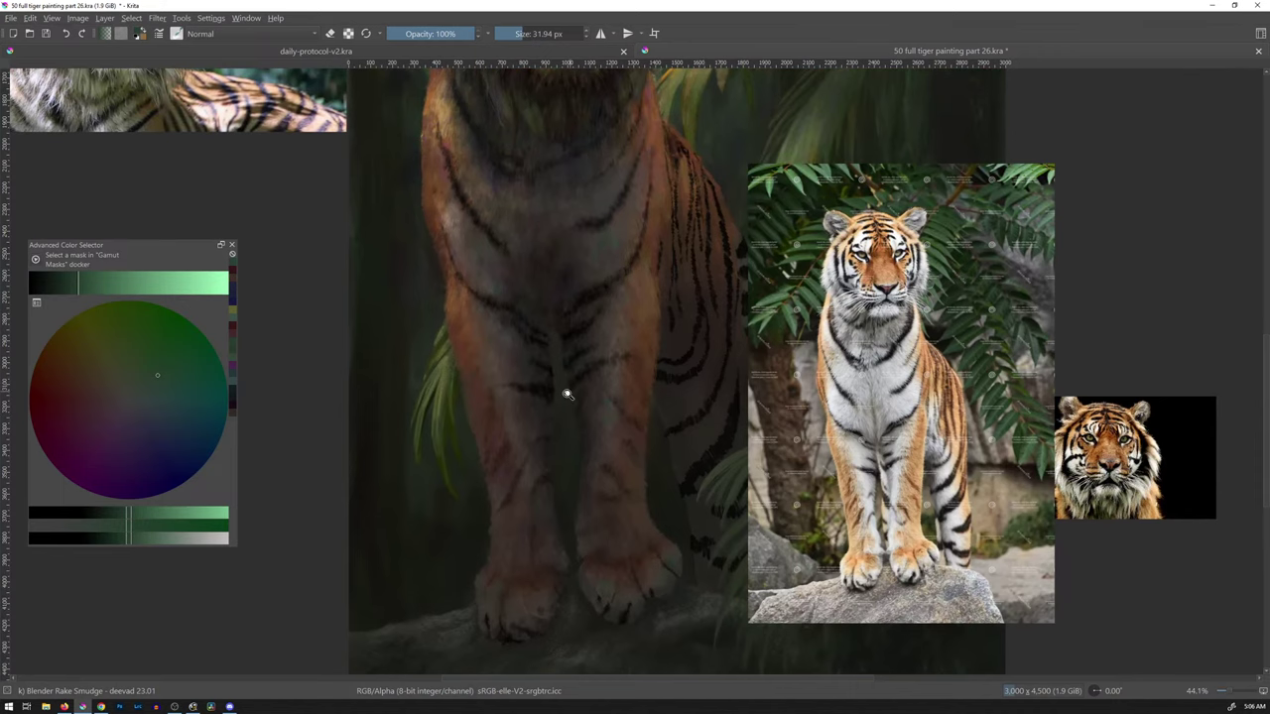
- Switch to the Textured Crease Update brush at about 34 px, with the chest and legs in view
{"action": "scroll", "coordinate": [566, 394], "scroll_direction": "up", "scroll_amount": 4}
{"action": "key", "text": "bracketright"}
{"action": "key", "text": "bracketright"}
{"action": "key", "text": "bracketright"}
{"action": "key", "text": "bracketright"}
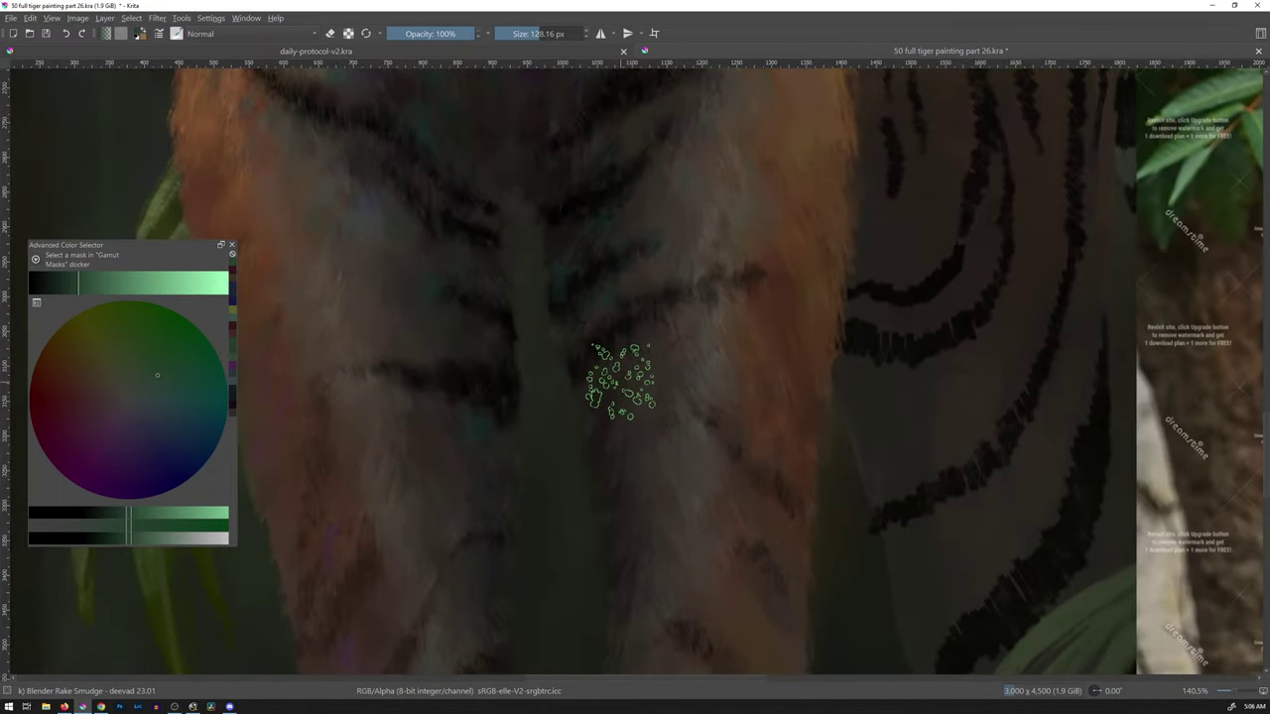
{"action": "key", "text": "bracketleft"}
{"action": "key", "text": "bracketleft"}
{"action": "key", "text": "bracketleft"}
{"action": "key", "text": "bracketleft"}
{"action": "mouse_move", "coordinate": [609, 411]}
{"action": "left_mouse_down"}
{"action": "mouse_move", "coordinate": [680, 396]}
{"action": "mouse_move", "coordinate": [774, 346]}
{"action": "left_mouse_up"}
{"action": "right_click", "coordinate": [698, 377]}
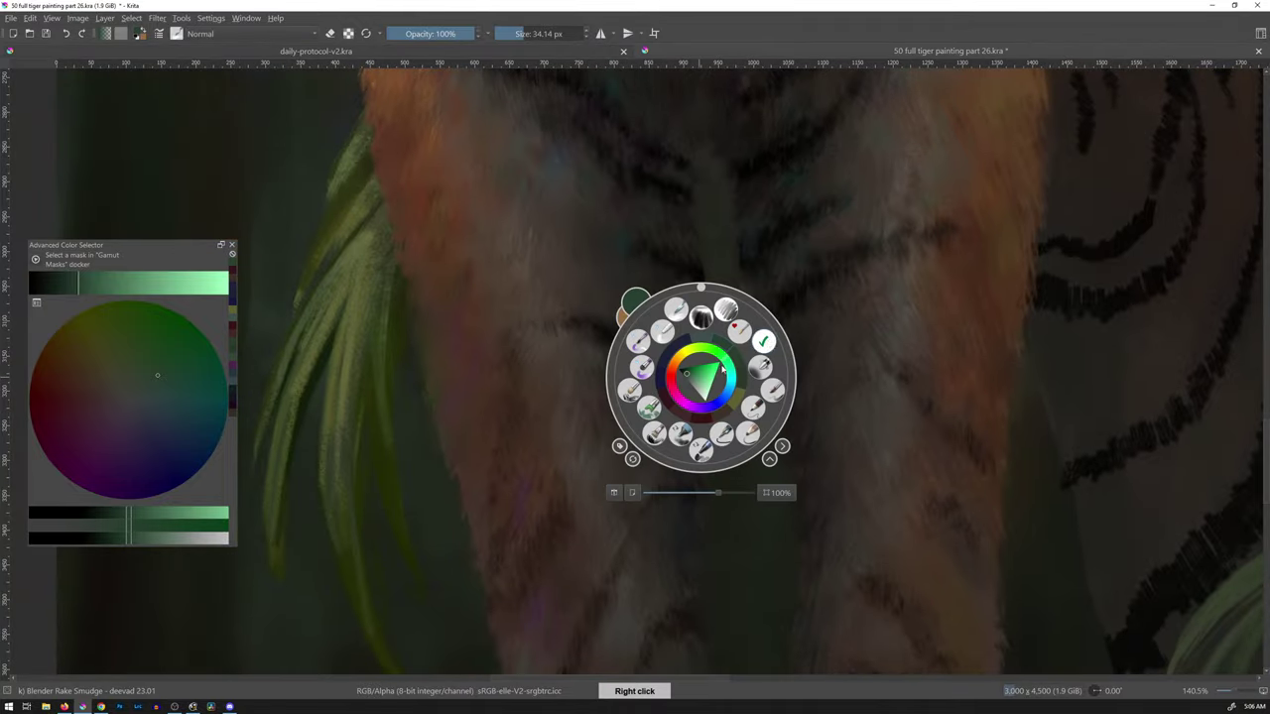
{"action": "left_click", "coordinate": [650, 407]}
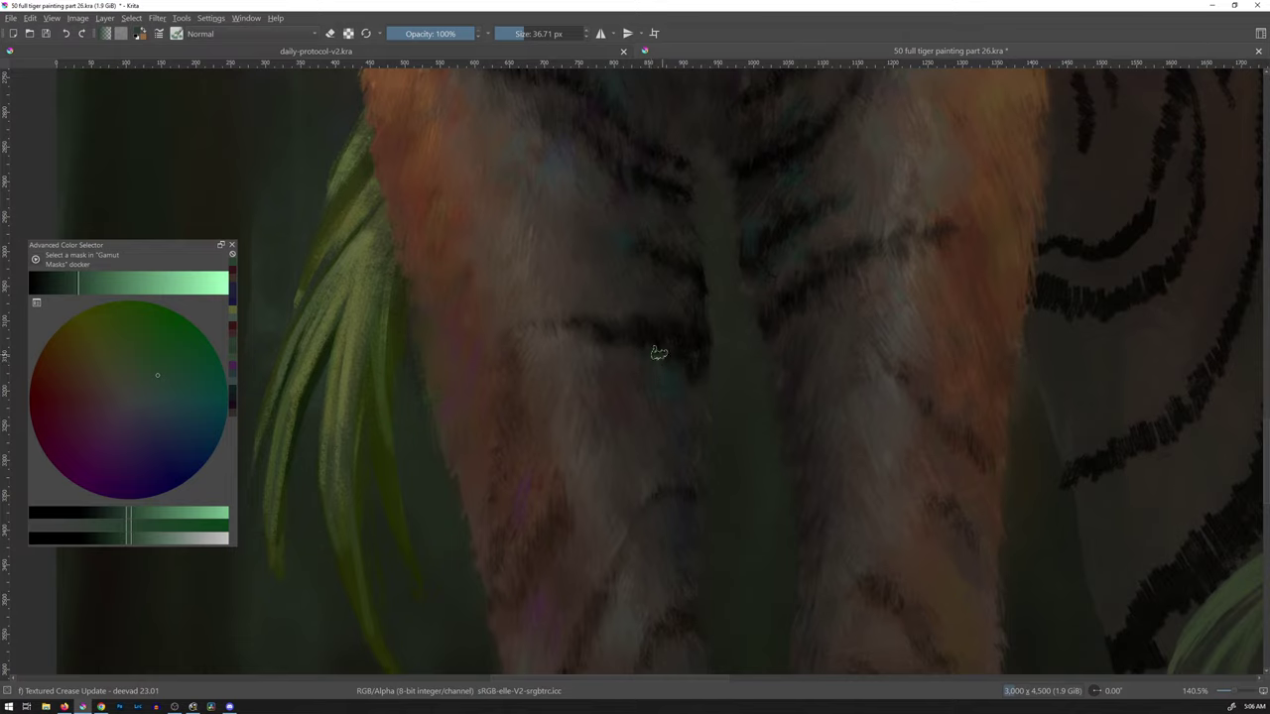
- Sample muted grey-brown fur tones from the tiger's legs
{"action": "left_click", "coordinate": [642, 309], "text": "ctrl"}
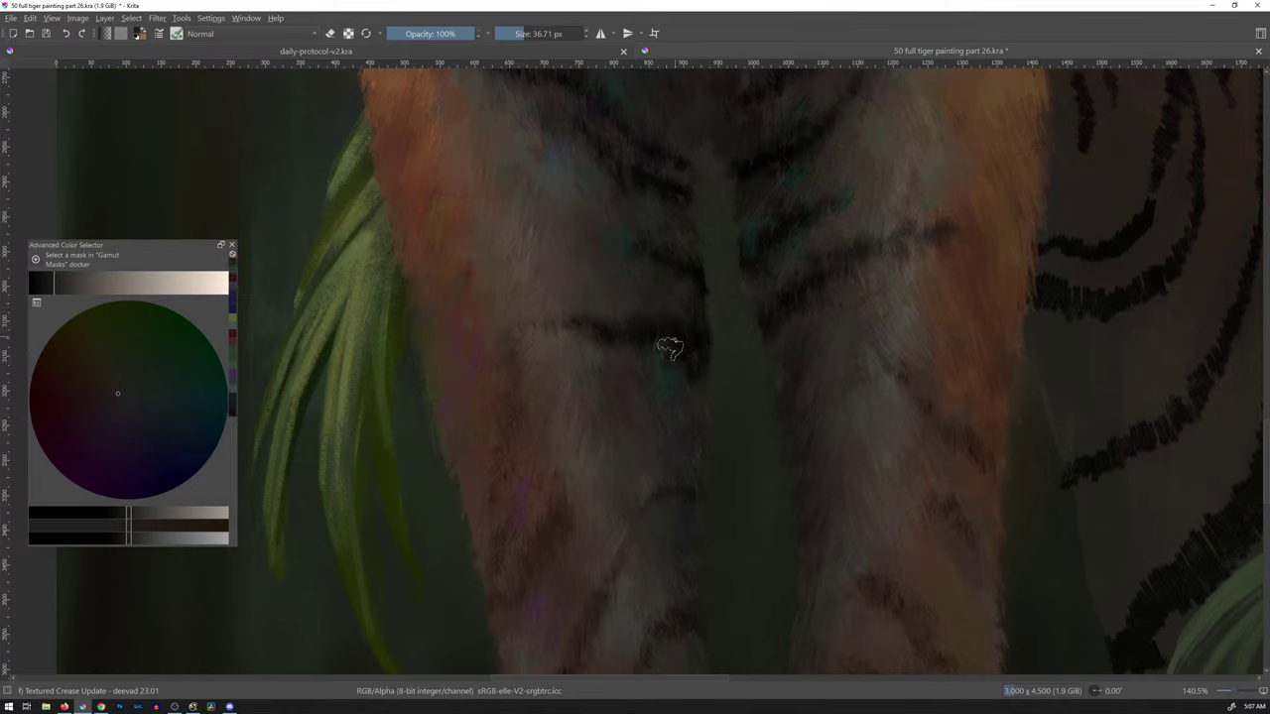
{"action": "left_click", "coordinate": [680, 342], "text": "ctrl"}
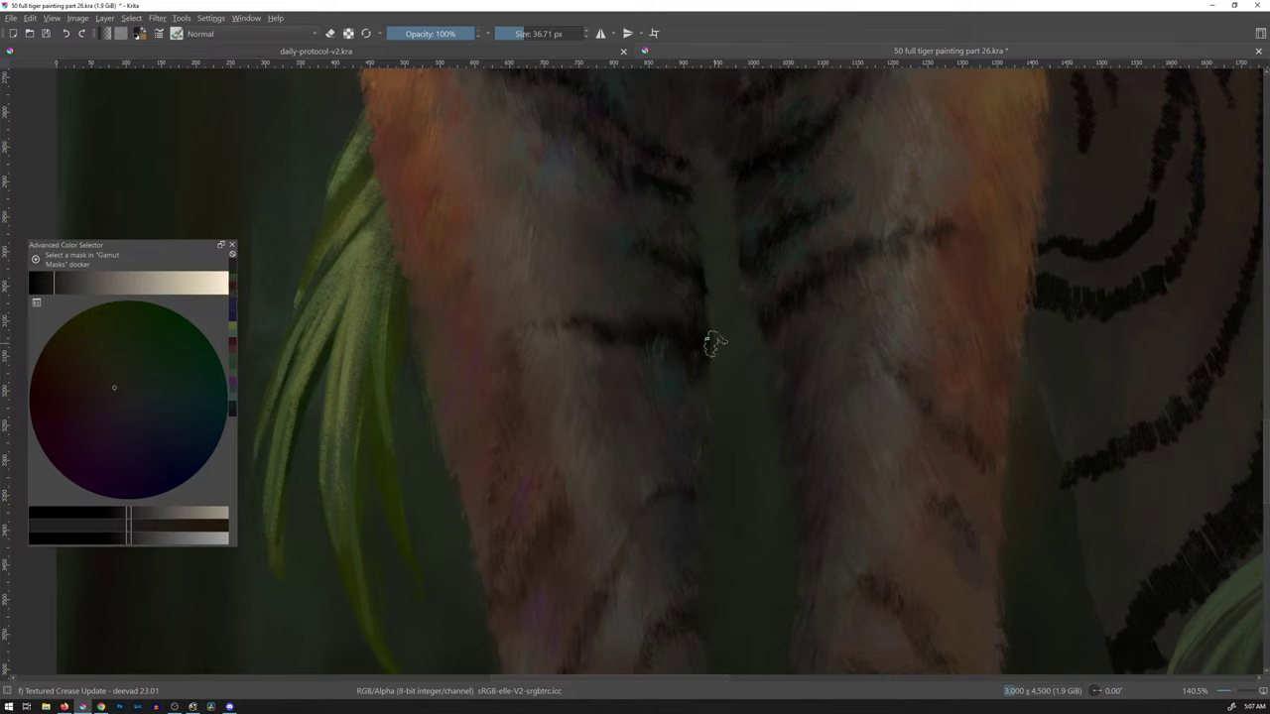
{"action": "left_click", "coordinate": [623, 351], "text": "ctrl"}
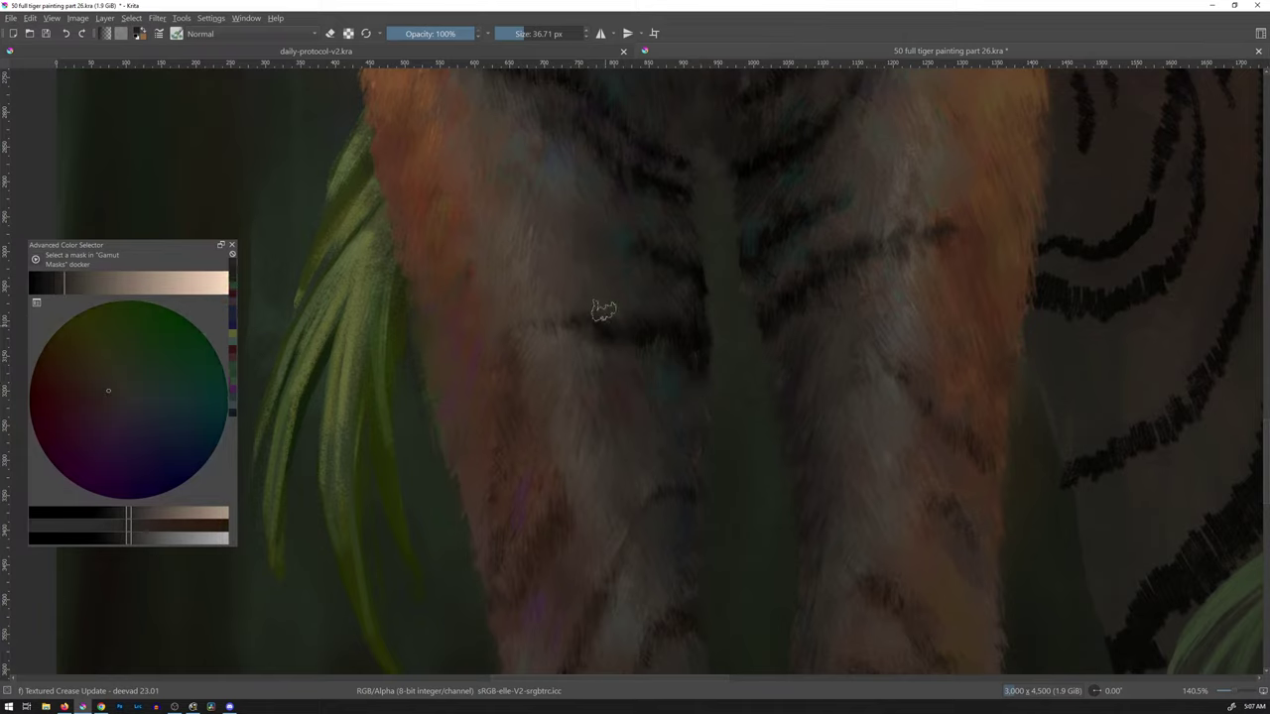
{"action": "left_click", "coordinate": [669, 294], "text": "ctrl"}
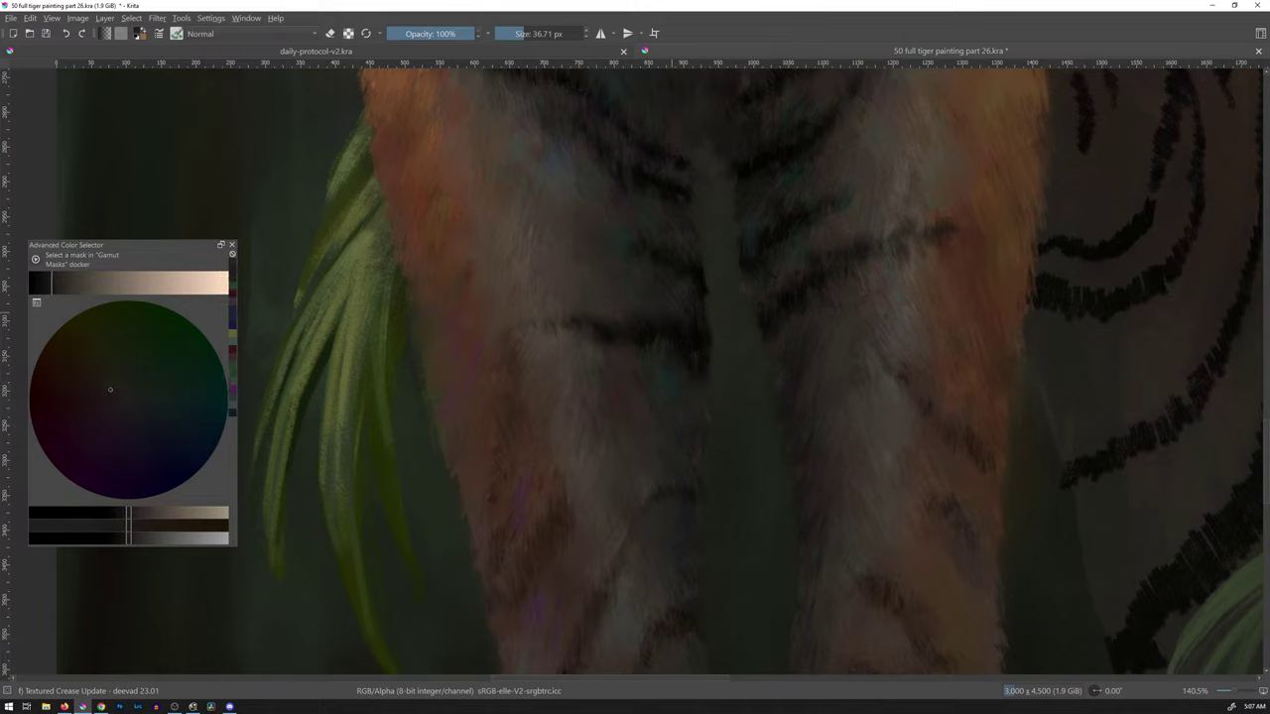
{"action": "left_click", "coordinate": [683, 294]}
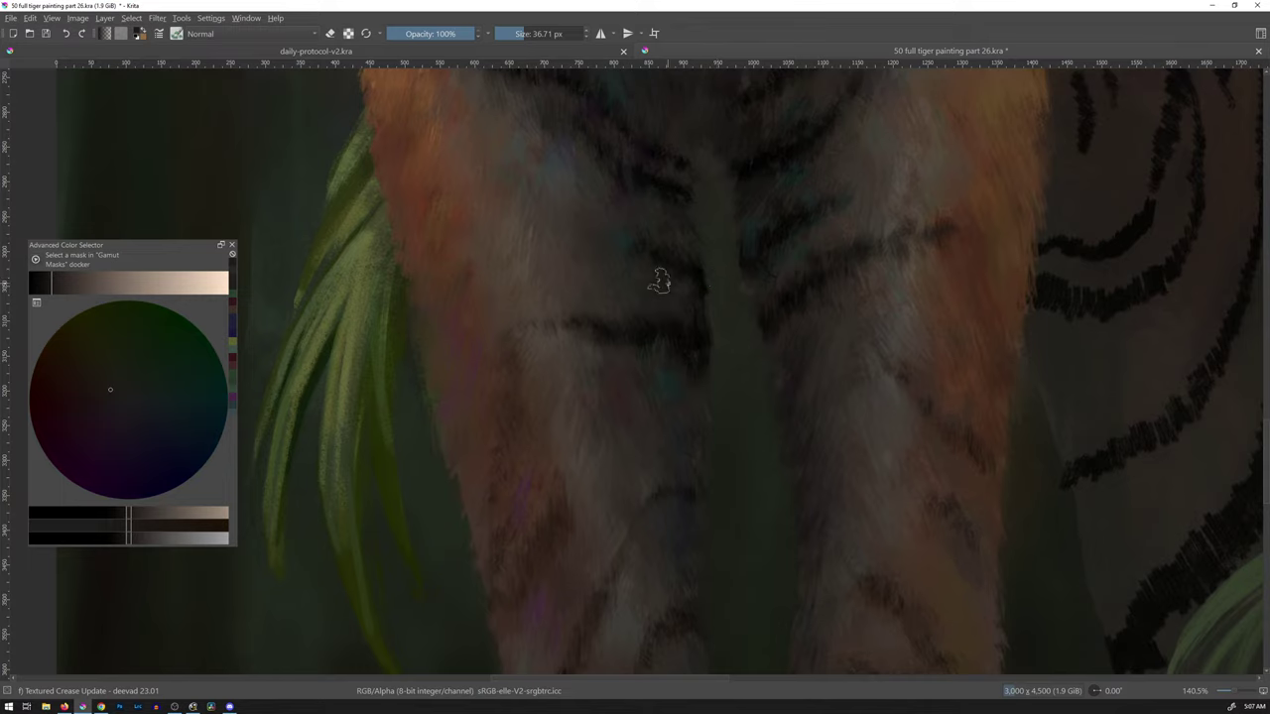
{"action": "left_click", "coordinate": [630, 300], "text": "ctrl"}
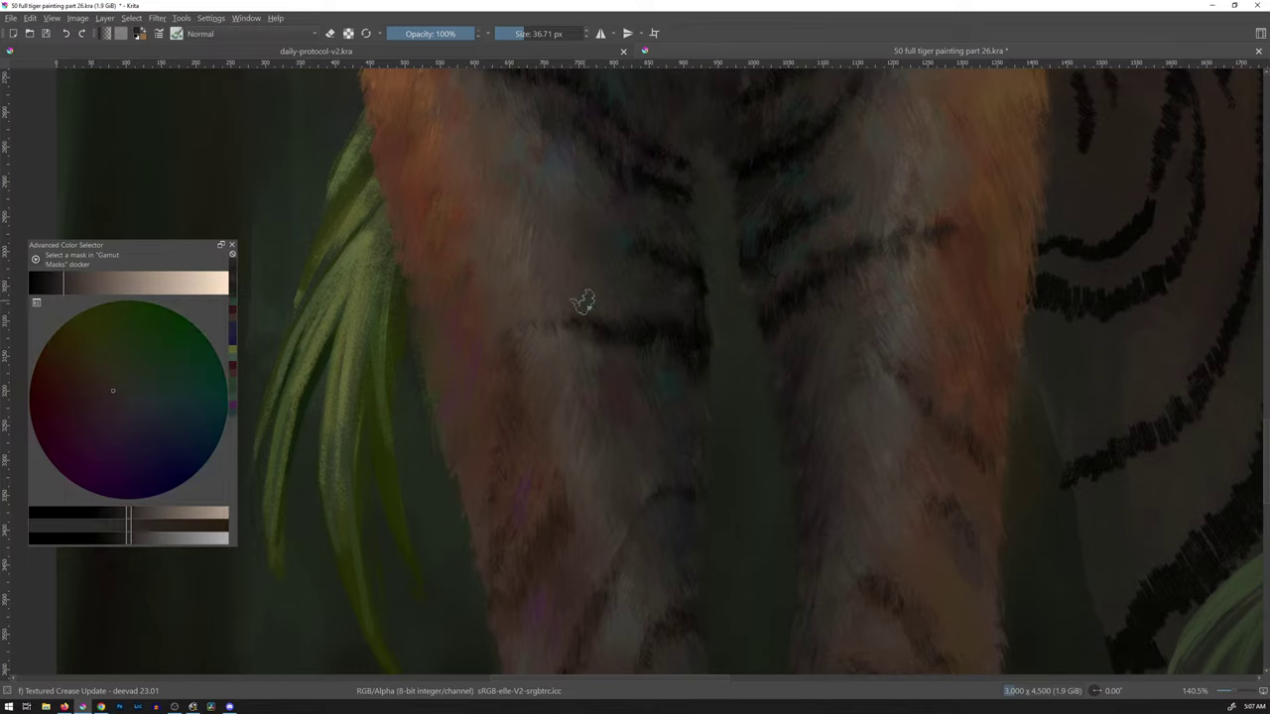
{"action": "left_click", "coordinate": [604, 295], "text": "ctrl"}
{"action": "left_click", "coordinate": [609, 318]}
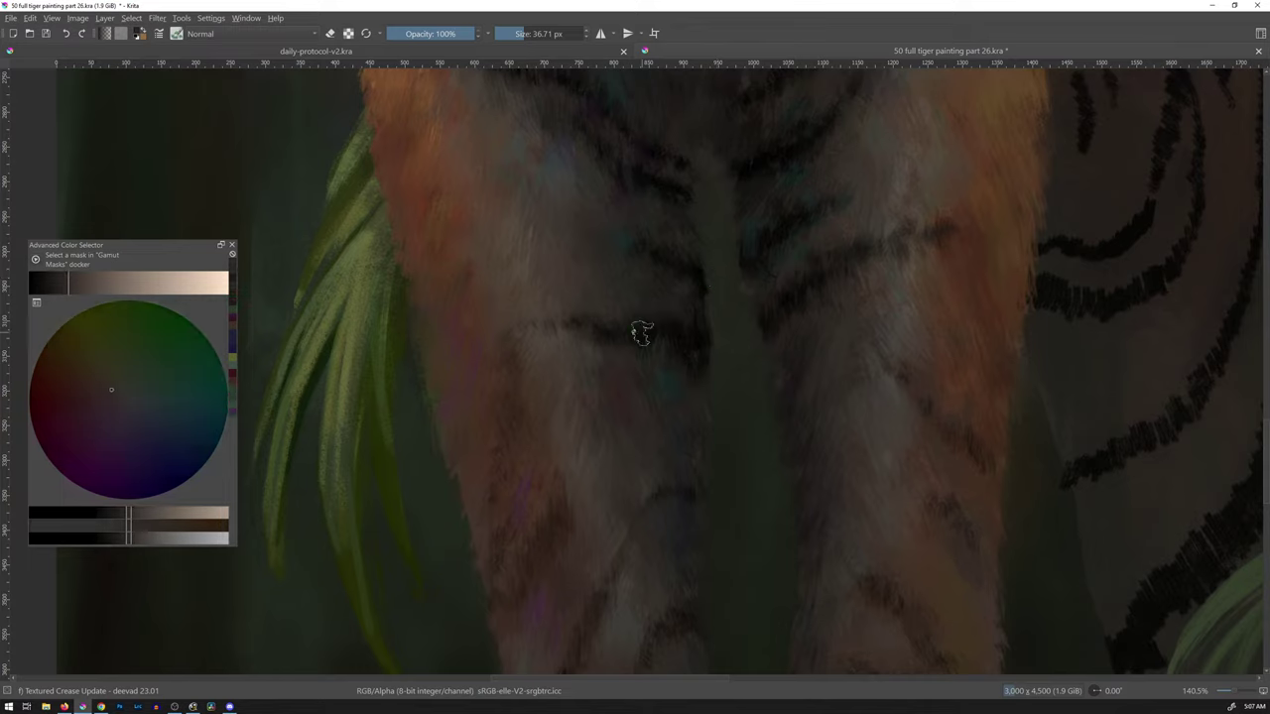
{"action": "scroll", "coordinate": [791, 297], "scroll_direction": "down", "scroll_amount": 8}
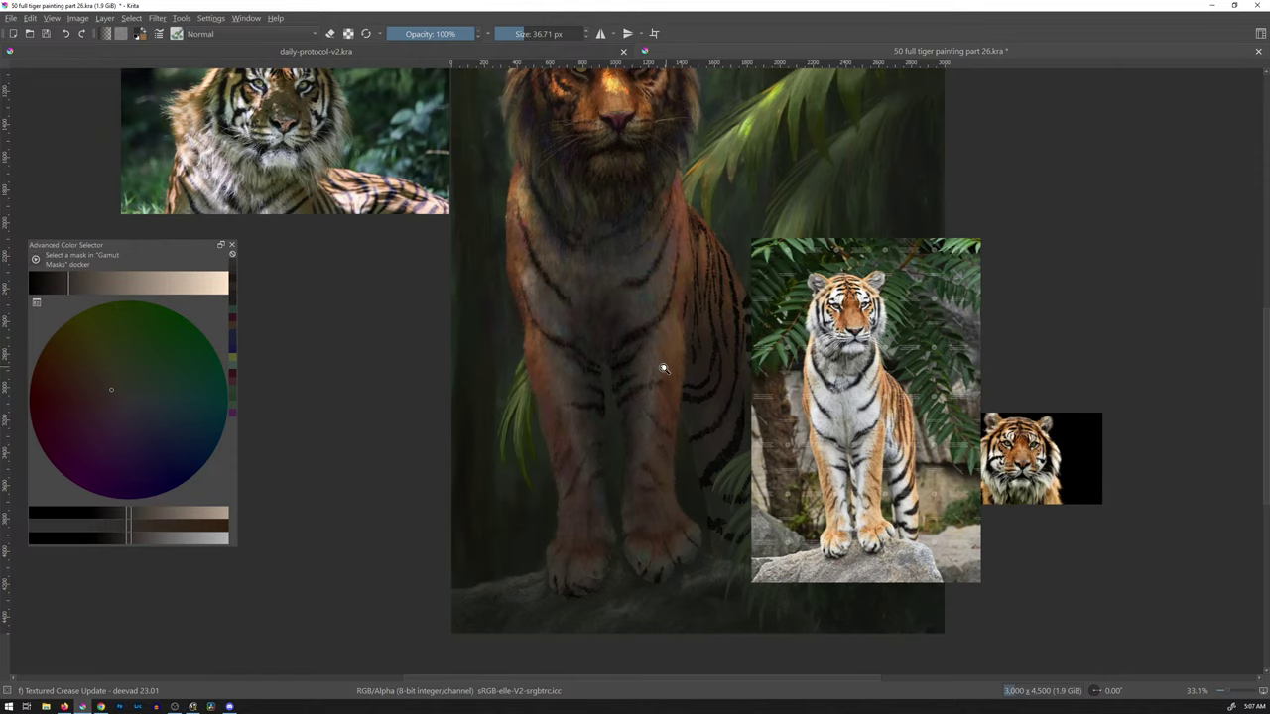
- Stack the standing-tiger, reclining-tiger and small portrait references in a column right of the painting
{"action": "scroll", "coordinate": [657, 368], "scroll_direction": "up", "scroll_amount": 3}
{"action": "scroll", "coordinate": [697, 329], "scroll_direction": "down", "scroll_amount": 5}
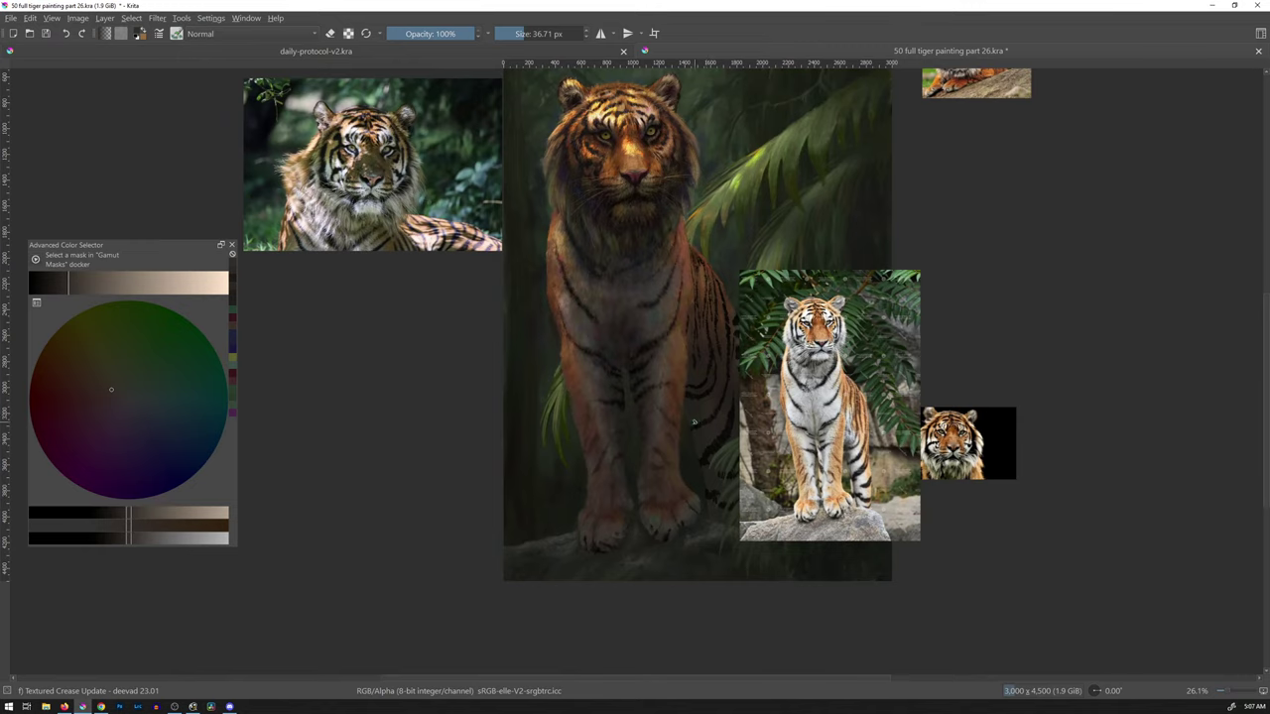
{"action": "left_click_drag", "start_coordinate": [830, 362], "coordinate": [1010, 203]}
{"action": "left_click_drag", "start_coordinate": [410, 155], "coordinate": [1213, 477]}
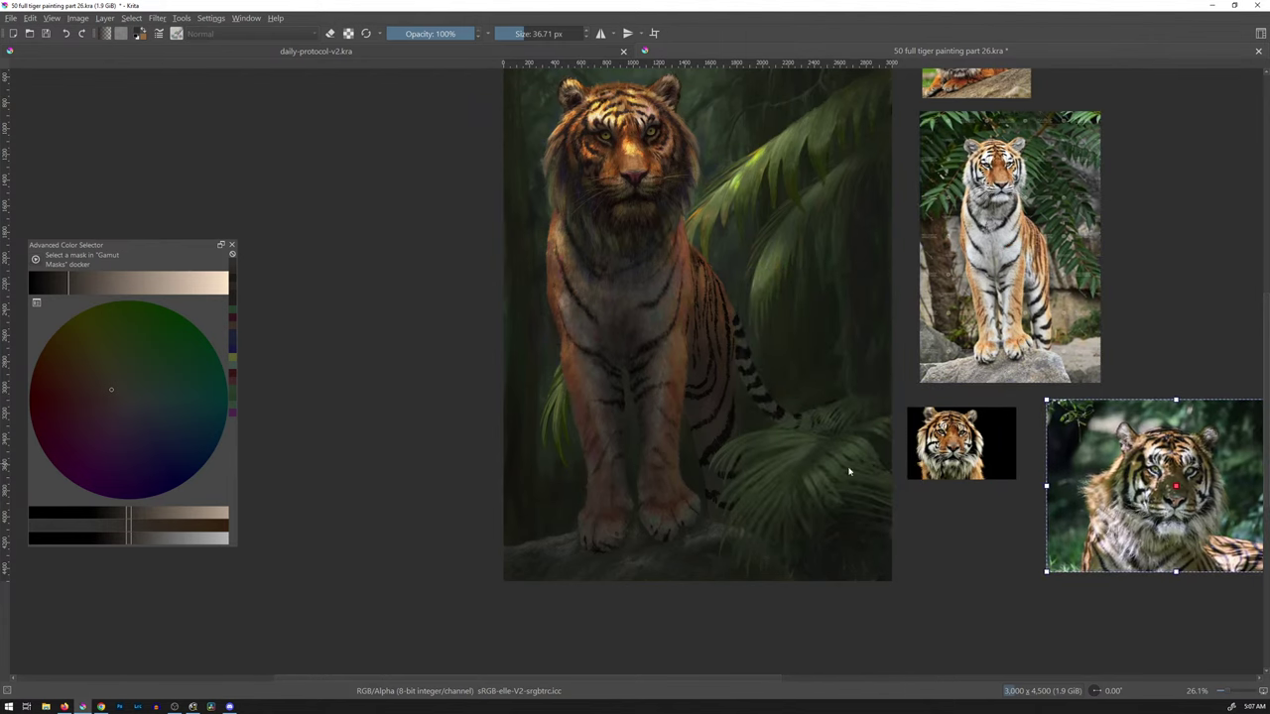
{"action": "left_click", "coordinate": [1008, 202]}
{"action": "left_click_drag", "start_coordinate": [1008, 203], "coordinate": [1149, 194]}
{"action": "left_click", "coordinate": [1011, 89]}
{"action": "left_click_drag", "start_coordinate": [1011, 89], "coordinate": [1169, 87]}
{"action": "left_click_drag", "start_coordinate": [999, 453], "coordinate": [1186, 640]}
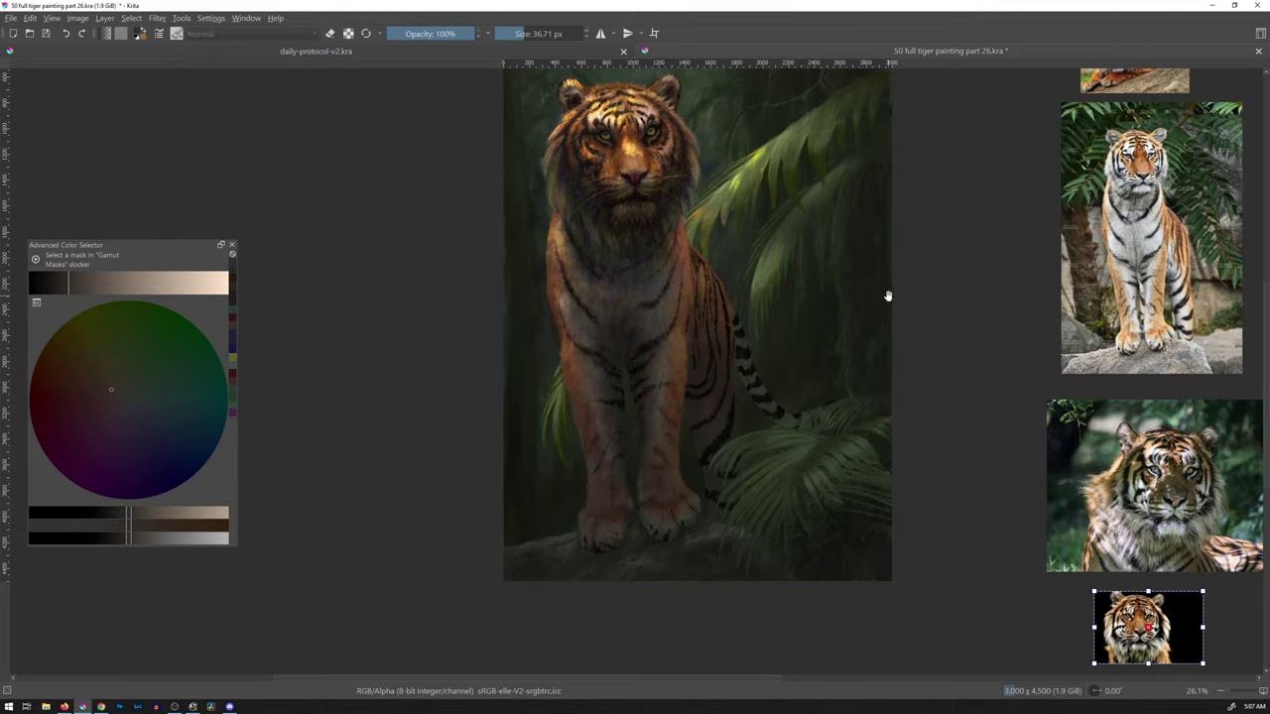
{"action": "mouse_move", "coordinate": [886, 295]}
{"action": "left_mouse_down"}
{"action": "mouse_move", "coordinate": [798, 354]}
{"action": "mouse_move", "coordinate": [819, 388]}
{"action": "left_mouse_up"}
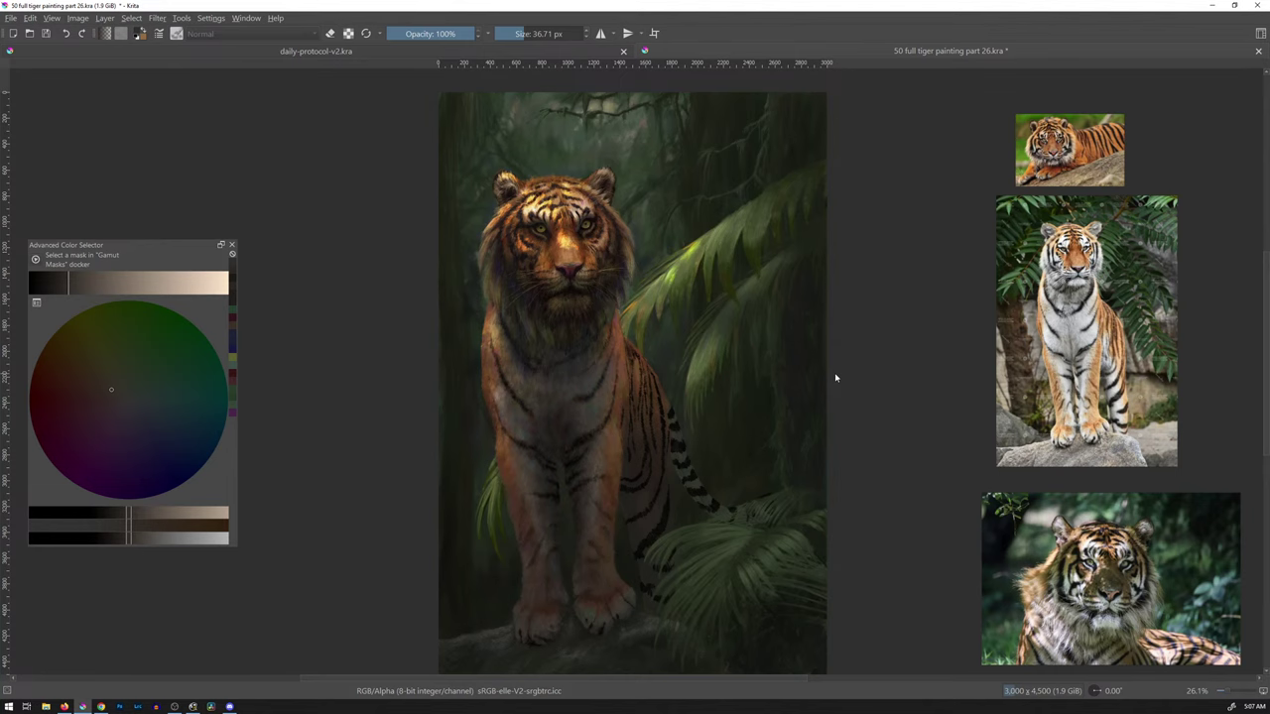
- Load the Chris 2-19-23 workspace and select the Overlay paint layer
{"action": "left_click", "coordinate": [1260, 34]}
{"action": "left_click", "coordinate": [1191, 151]}
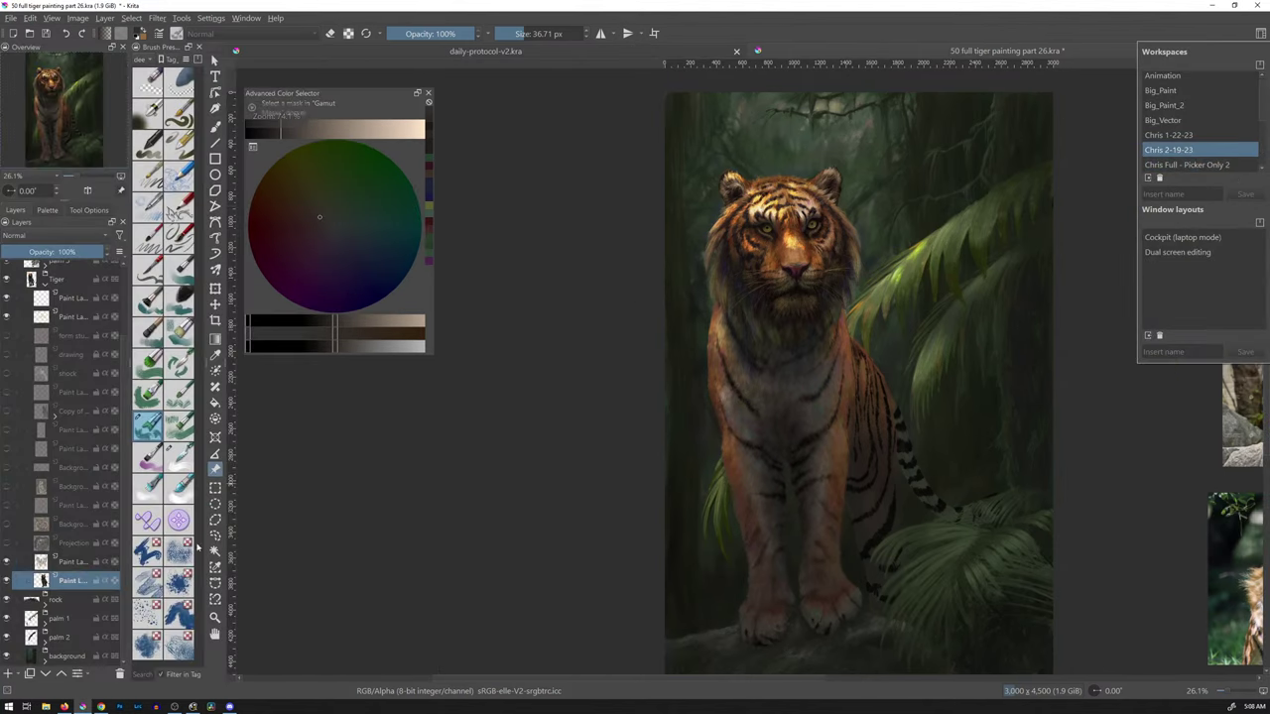
{"action": "left_click", "coordinate": [76, 563]}
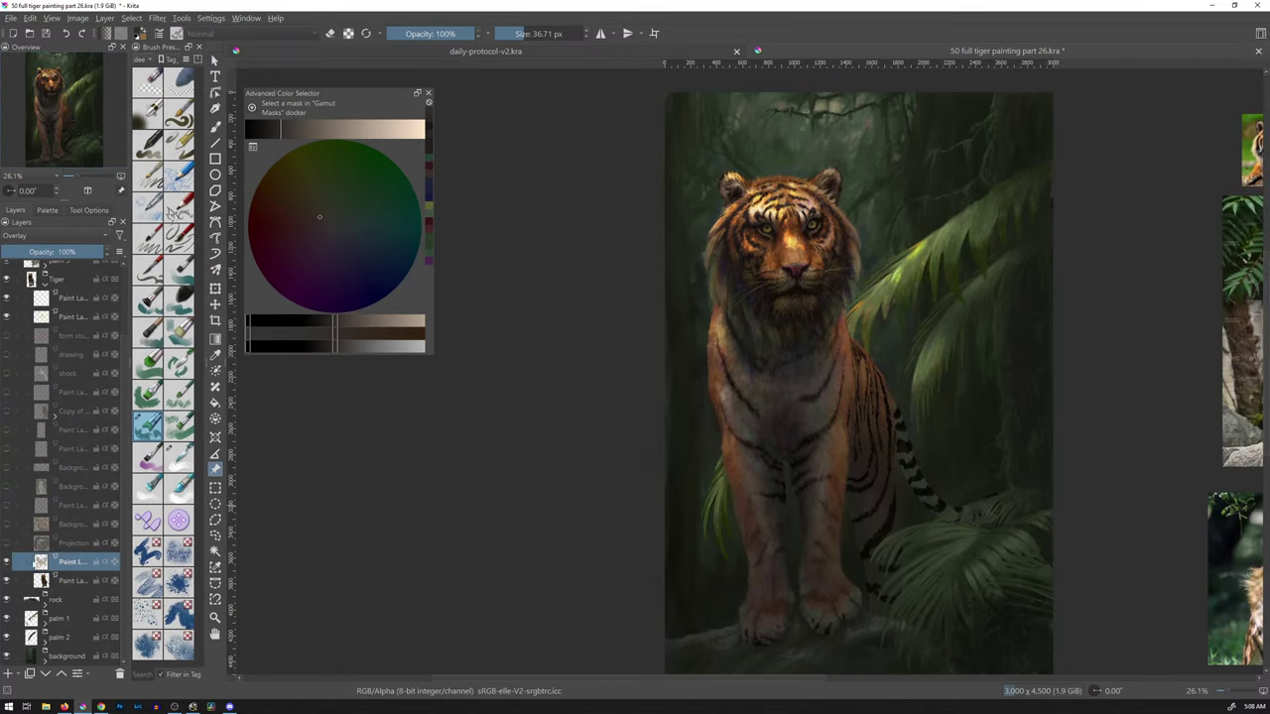
- Toggle the Overlay layer's visibility repeatedly to compare the chest and mane shading
{"action": "left_click", "coordinate": [8, 562]}
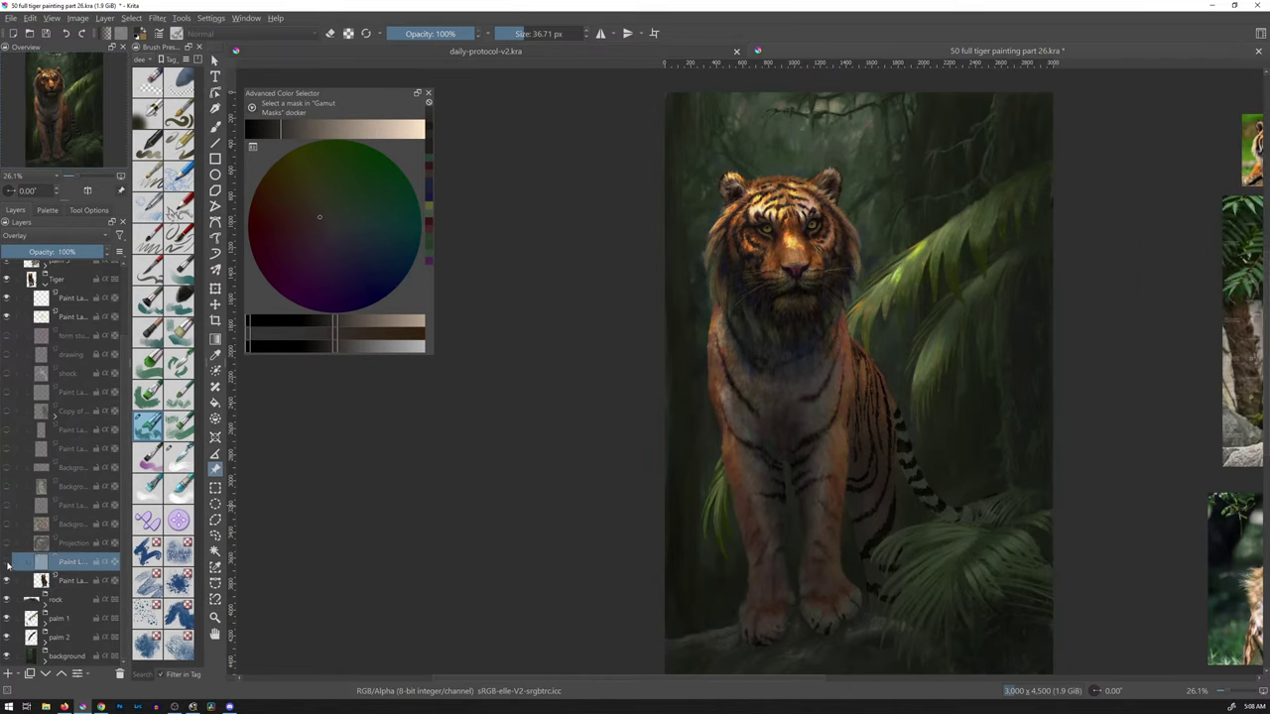
{"action": "left_click", "coordinate": [8, 561]}
{"action": "left_click", "coordinate": [8, 562]}
{"action": "left_click", "coordinate": [8, 561]}
{"action": "left_click", "coordinate": [8, 561]}
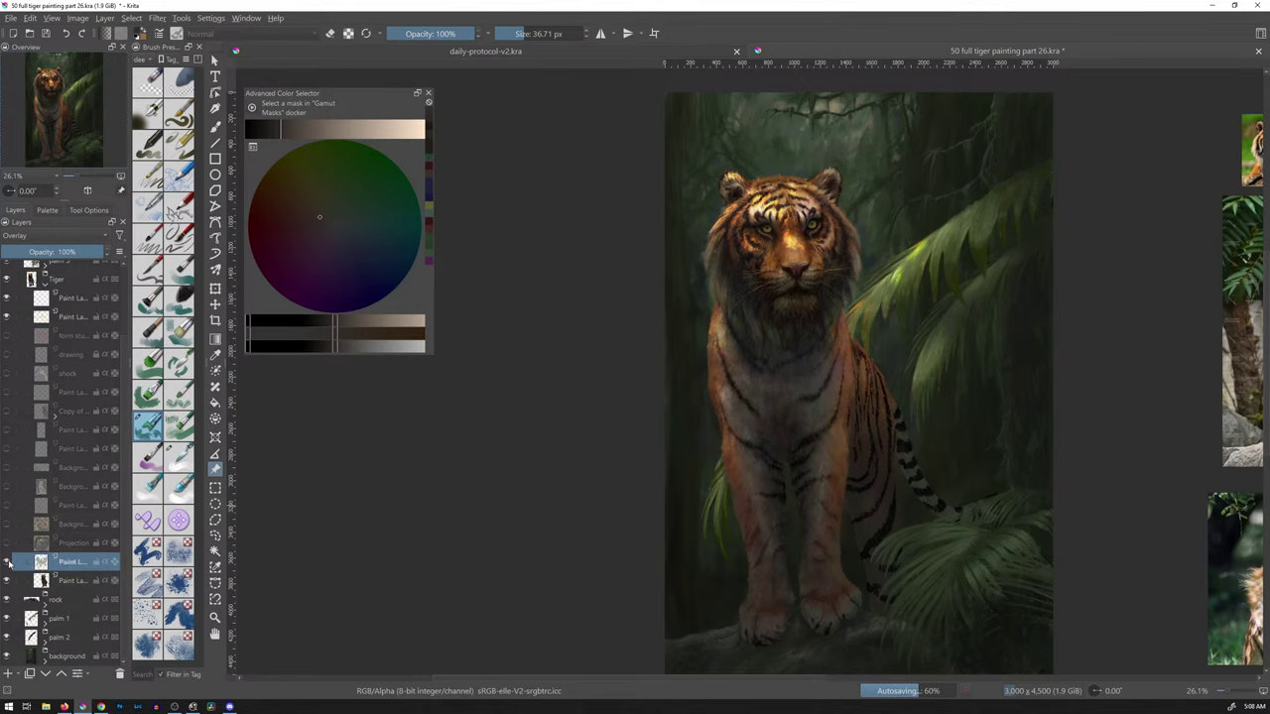
{"action": "left_click", "coordinate": [8, 561]}
{"action": "left_click", "coordinate": [8, 561]}
{"action": "left_click", "coordinate": [8, 562]}
{"action": "left_click", "coordinate": [8, 561]}
{"action": "left_click", "coordinate": [8, 562]}
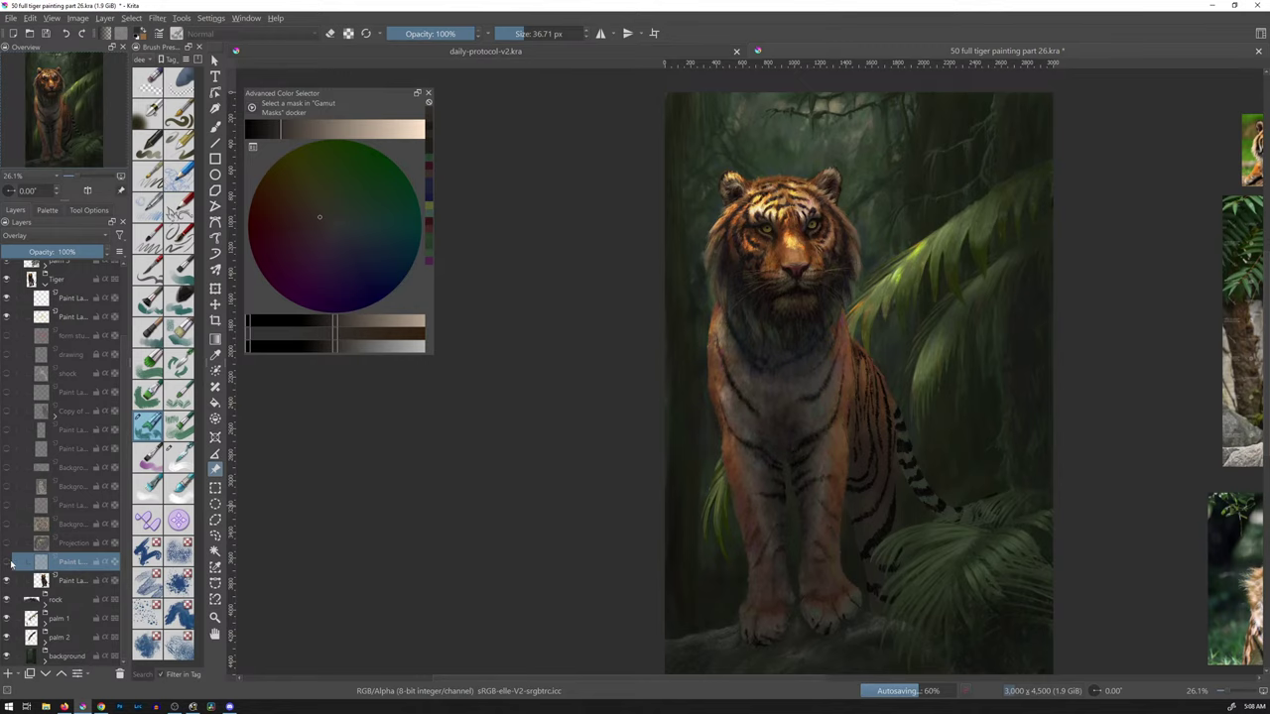
{"action": "left_click", "coordinate": [8, 562]}
{"action": "left_click", "coordinate": [9, 562]}
{"action": "left_click", "coordinate": [8, 562]}
{"action": "left_click", "coordinate": [8, 561]}
{"action": "left_click", "coordinate": [8, 561]}
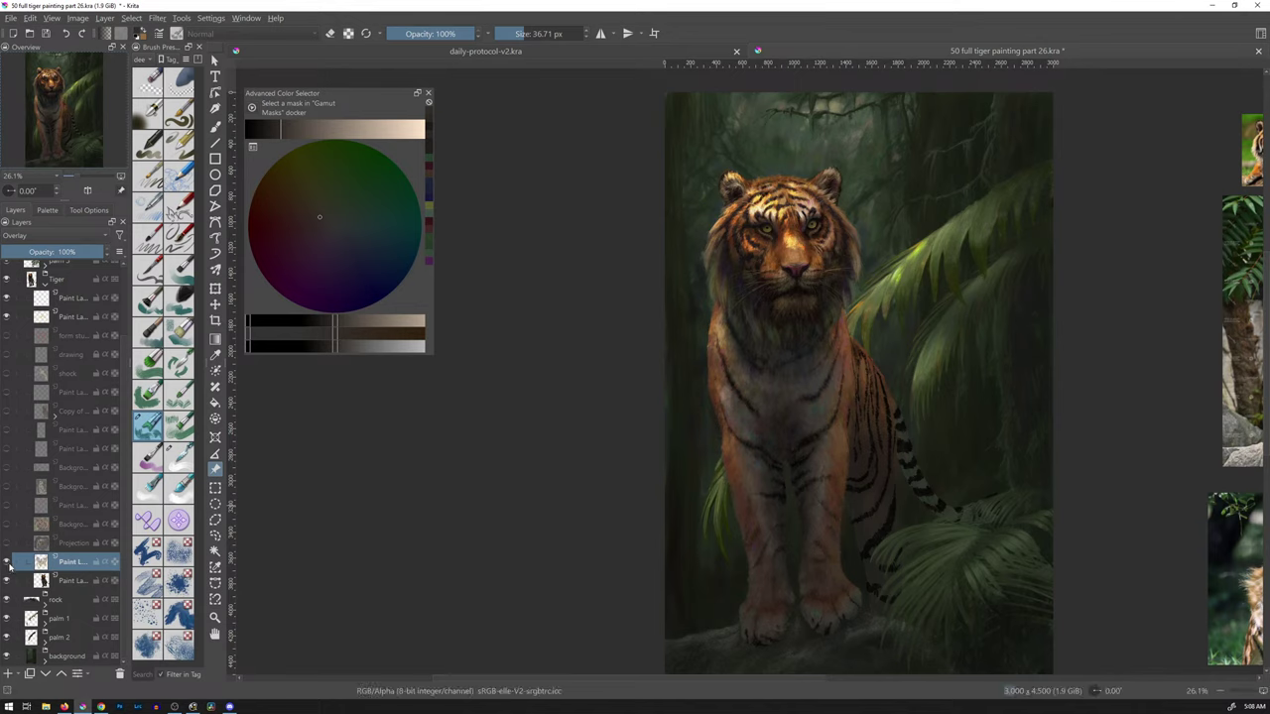
{"action": "left_click", "coordinate": [8, 562]}
{"action": "left_click", "coordinate": [8, 562]}
{"action": "left_click", "coordinate": [8, 561]}
{"action": "left_click", "coordinate": [8, 561]}
{"action": "left_click", "coordinate": [8, 561]}
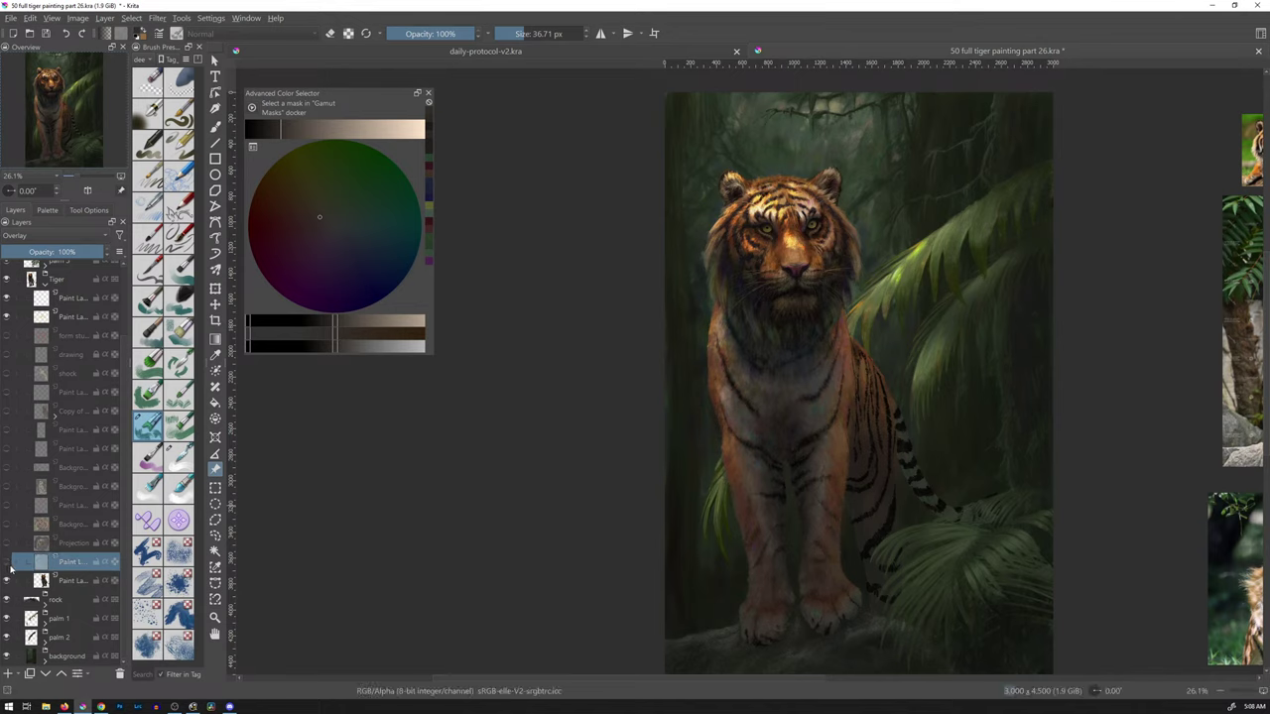
{"action": "left_click", "coordinate": [9, 562]}
{"action": "left_click", "coordinate": [9, 562]}
{"action": "left_click", "coordinate": [9, 562]}
{"action": "left_click", "coordinate": [9, 565]}
{"action": "left_click", "coordinate": [8, 564]}
{"action": "left_click", "coordinate": [8, 563]}
{"action": "left_click", "coordinate": [8, 564]}
{"action": "left_click", "coordinate": [8, 567]}
{"action": "left_click", "coordinate": [8, 563]}
{"action": "left_click", "coordinate": [8, 564]}
{"action": "left_click", "coordinate": [8, 563]}
{"action": "left_click", "coordinate": [8, 563]}
{"action": "left_click", "coordinate": [8, 564]}
{"action": "left_click", "coordinate": [8, 563]}
{"action": "left_click", "coordinate": [7, 561]}
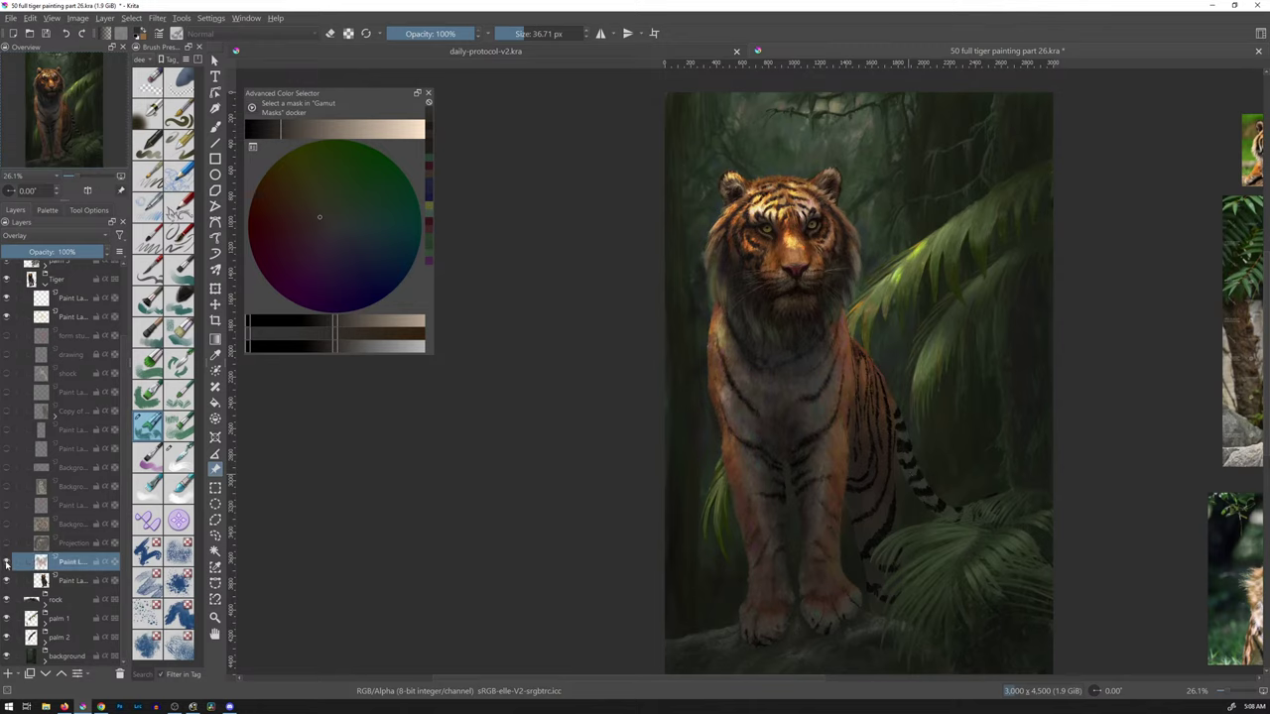
{"action": "left_click", "coordinate": [7, 561]}
{"action": "left_click", "coordinate": [7, 561]}
{"action": "left_click", "coordinate": [7, 561]}
{"action": "left_click", "coordinate": [7, 562]}
- Zoom in on the chest, compare the tiger's edge, then hide the tiger paint layer
{"action": "left_click_drag", "start_coordinate": [823, 367], "coordinate": [850, 311]}
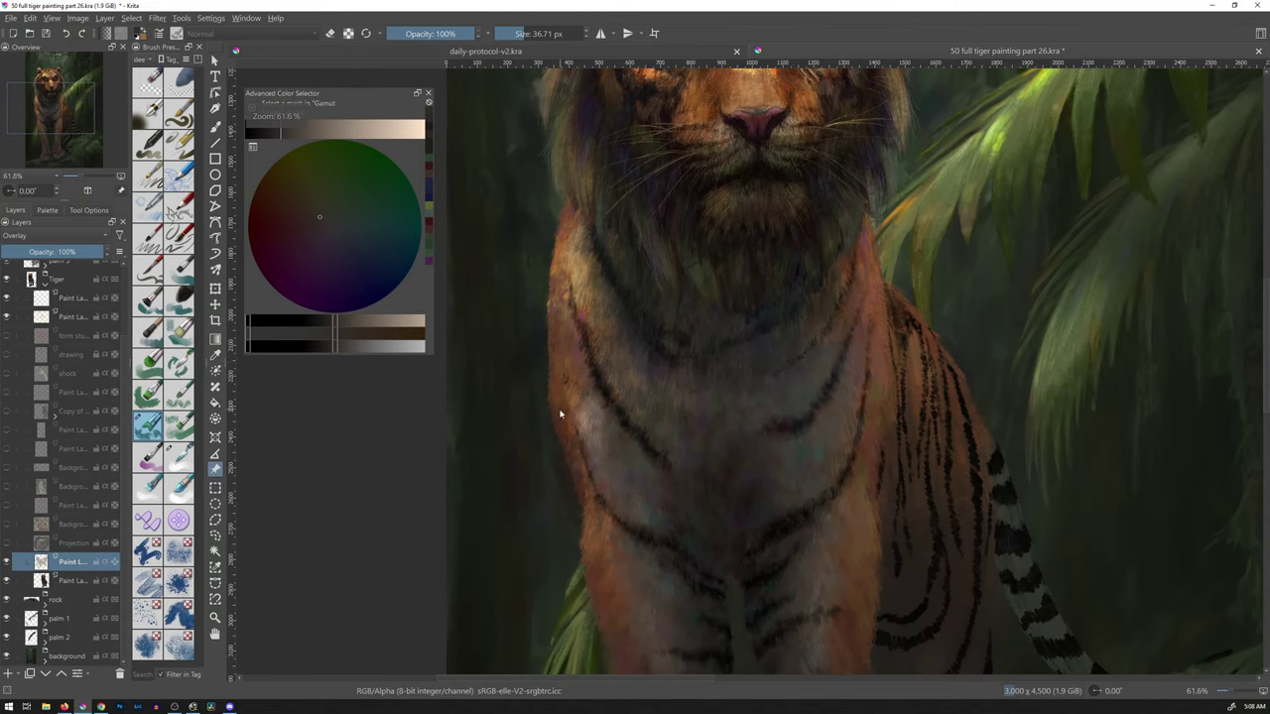
{"action": "left_click", "coordinate": [7, 562]}
{"action": "left_click", "coordinate": [7, 562]}
{"action": "left_click", "coordinate": [7, 563]}
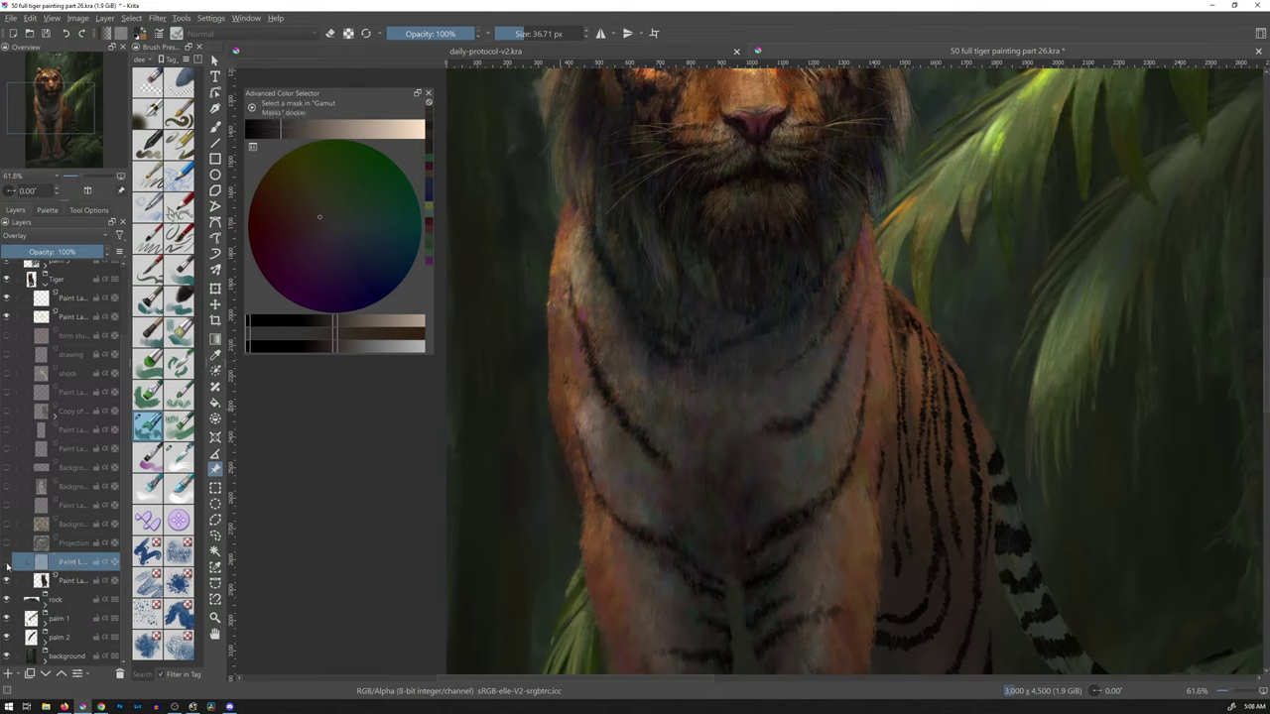
{"action": "left_click", "coordinate": [7, 563]}
{"action": "left_click", "coordinate": [7, 563]}
{"action": "left_click", "coordinate": [7, 562]}
{"action": "left_click", "coordinate": [7, 562]}
{"action": "left_click", "coordinate": [7, 563]}
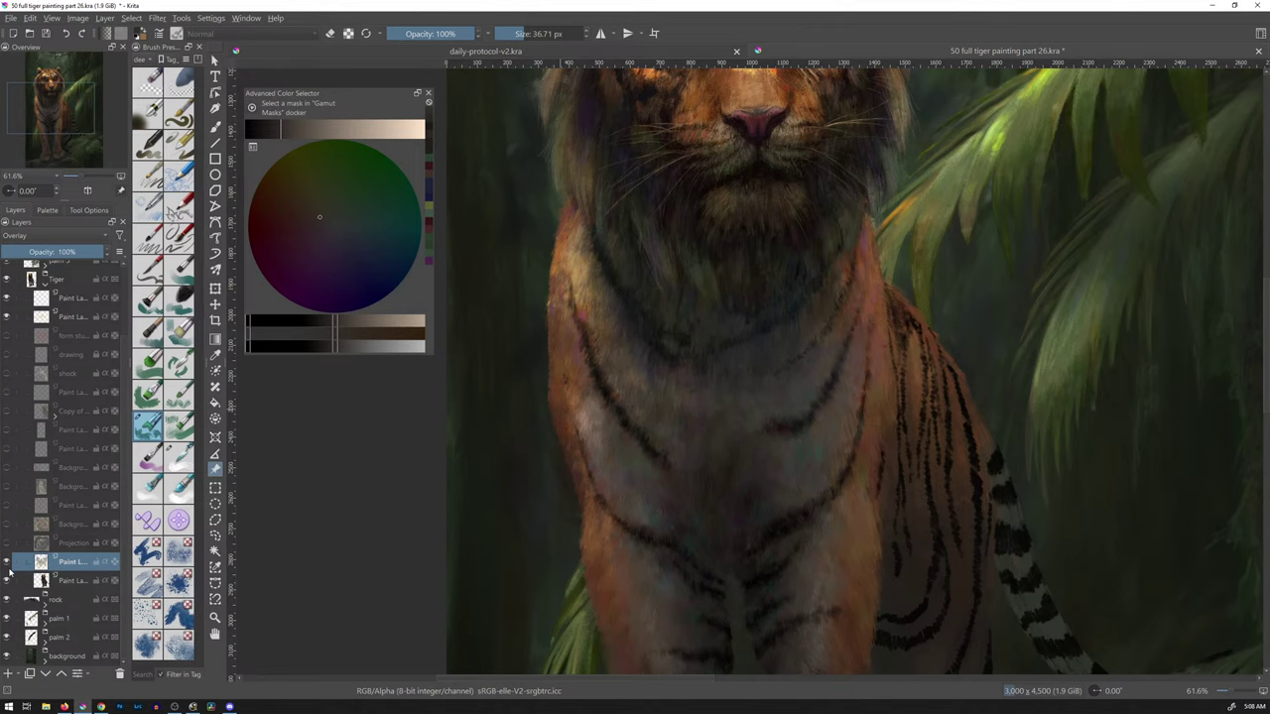
{"action": "left_click", "coordinate": [8, 579]}
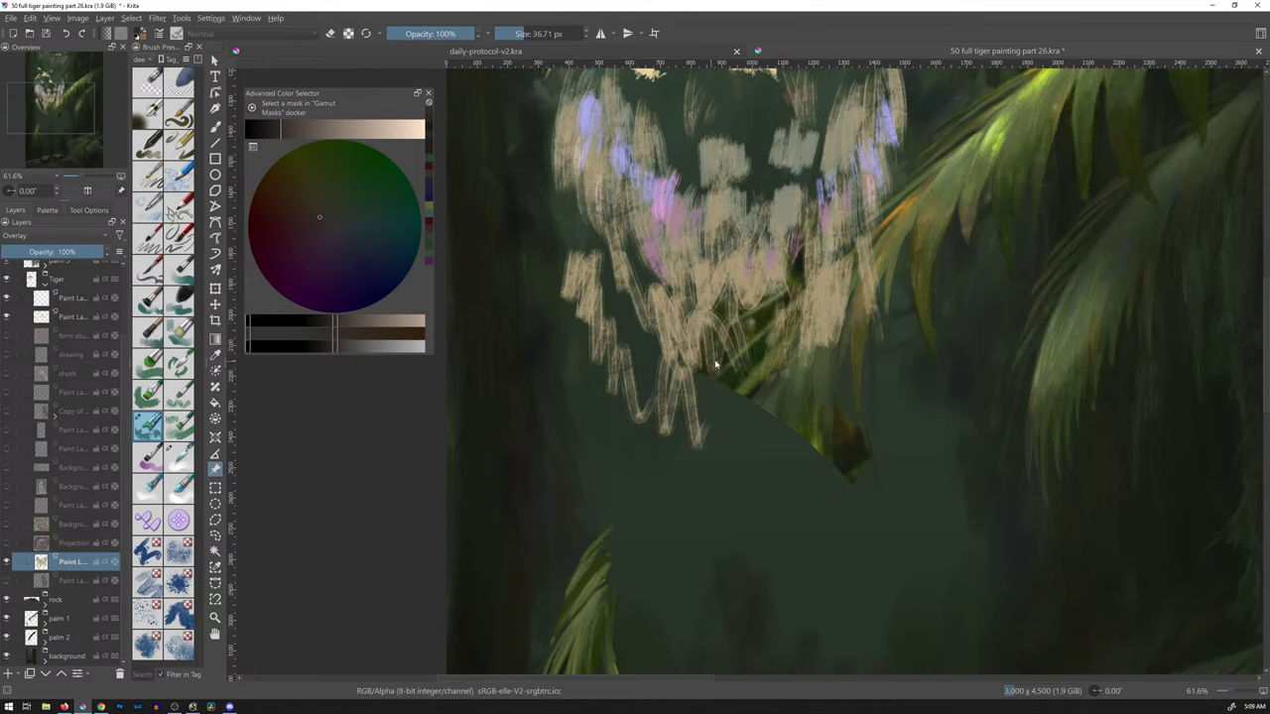
- Paint dark green over the sketched branch with the 70.71 px Textured Crease brush, then show the tiger layer
{"action": "right_click", "coordinate": [718, 366]}
{"action": "key", "text": "Escape"}
{"action": "key", "text": "b"}
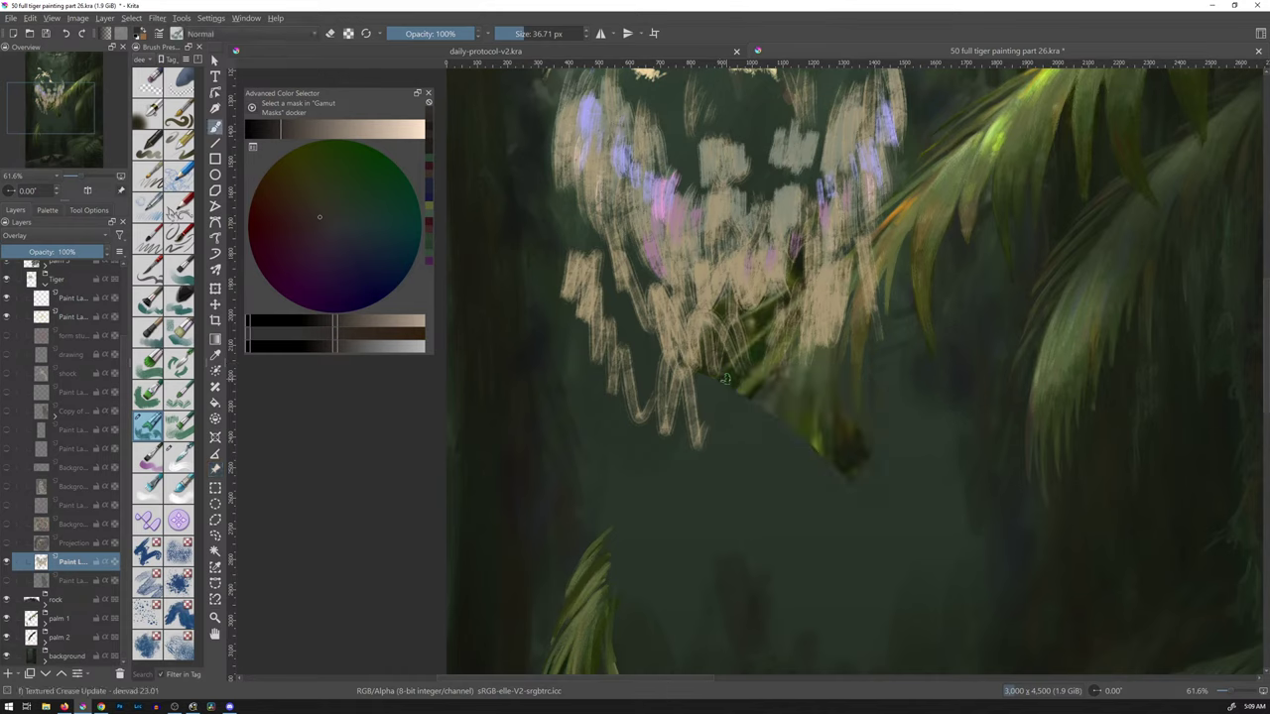
{"action": "left_click_drag", "start_coordinate": [714, 406], "coordinate": [731, 395]}
{"action": "mouse_move", "coordinate": [694, 357]}
{"action": "left_mouse_down"}
{"action": "mouse_move", "coordinate": [698, 430]}
{"action": "mouse_move", "coordinate": [685, 327]}
{"action": "mouse_move", "coordinate": [650, 303]}
{"action": "mouse_move", "coordinate": [666, 420]}
{"action": "mouse_move", "coordinate": [585, 290]}
{"action": "mouse_move", "coordinate": [626, 422]}
{"action": "mouse_move", "coordinate": [645, 413]}
{"action": "mouse_move", "coordinate": [703, 452]}
{"action": "mouse_move", "coordinate": [716, 343]}
{"action": "mouse_move", "coordinate": [778, 375]}
{"action": "mouse_move", "coordinate": [841, 292]}
{"action": "mouse_move", "coordinate": [874, 278]}
{"action": "mouse_move", "coordinate": [838, 328]}
{"action": "mouse_move", "coordinate": [709, 357]}
{"action": "mouse_move", "coordinate": [702, 446]}
{"action": "mouse_move", "coordinate": [638, 416]}
{"action": "mouse_move", "coordinate": [646, 368]}
{"action": "mouse_move", "coordinate": [685, 434]}
{"action": "mouse_move", "coordinate": [872, 359]}
{"action": "left_mouse_up"}
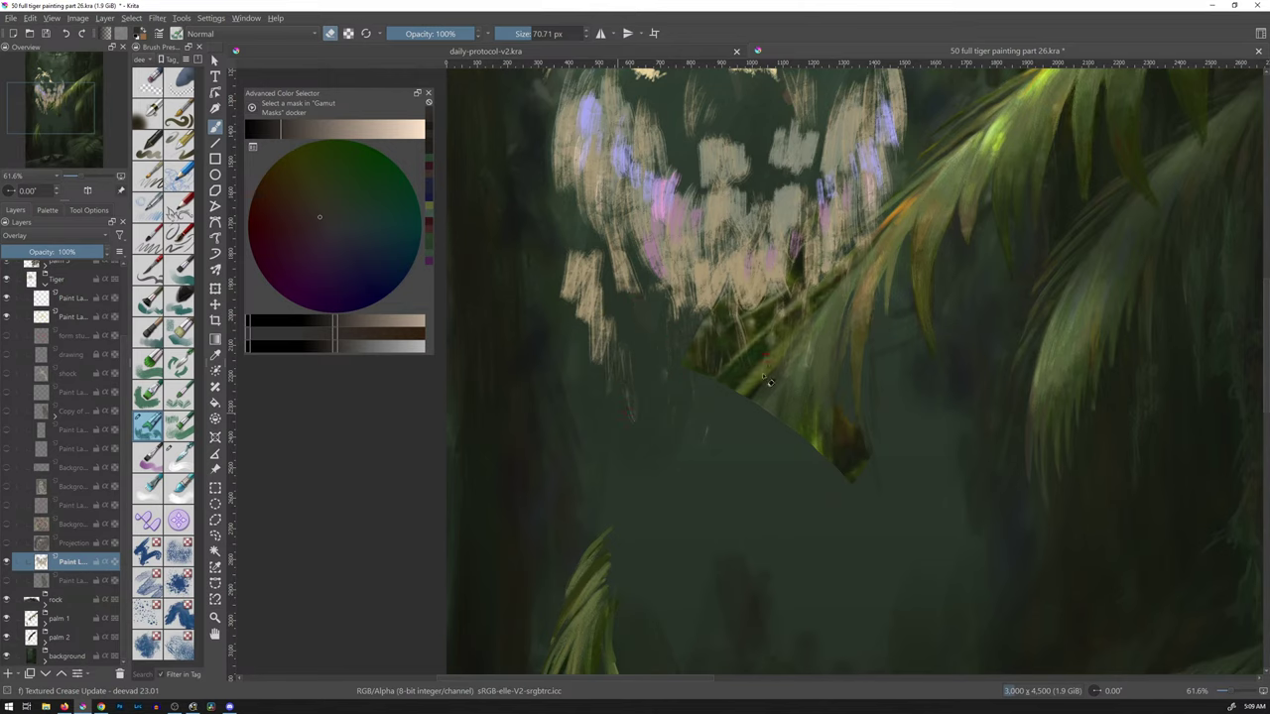
{"action": "mouse_move", "coordinate": [744, 329]}
{"action": "left_mouse_down"}
{"action": "mouse_move", "coordinate": [803, 373]}
{"action": "mouse_move", "coordinate": [803, 327]}
{"action": "mouse_move", "coordinate": [792, 349]}
{"action": "mouse_move", "coordinate": [735, 357]}
{"action": "left_mouse_up"}
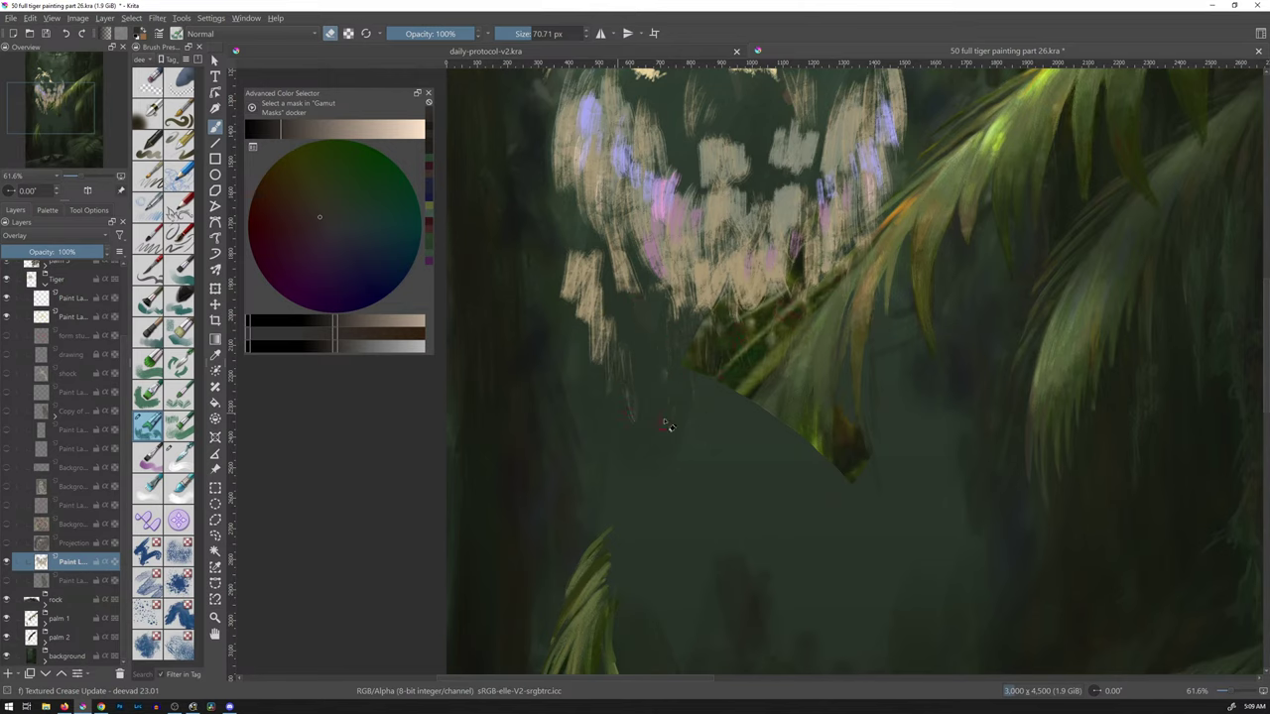
{"action": "left_click", "coordinate": [8, 582]}
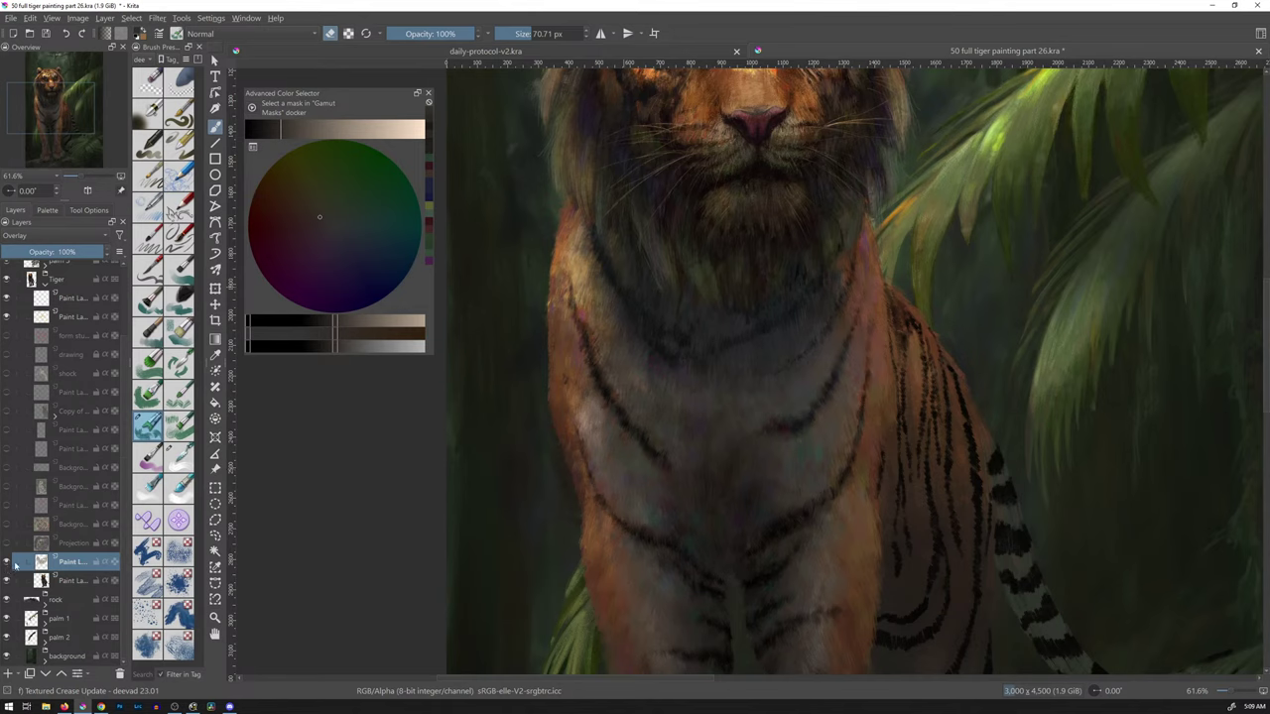
{"action": "left_click", "coordinate": [7, 562]}
{"action": "left_click", "coordinate": [7, 562]}
{"action": "left_click", "coordinate": [7, 562]}
{"action": "left_click", "coordinate": [7, 563]}
{"action": "left_click", "coordinate": [8, 563]}
{"action": "left_click", "coordinate": [8, 564]}
{"action": "left_click", "coordinate": [7, 562]}
{"action": "left_click", "coordinate": [7, 562]}
{"action": "left_click", "coordinate": [7, 563]}
{"action": "left_click", "coordinate": [7, 563]}
{"action": "left_click", "coordinate": [7, 563]}
{"action": "left_click", "coordinate": [7, 563]}
{"action": "left_click", "coordinate": [7, 562]}
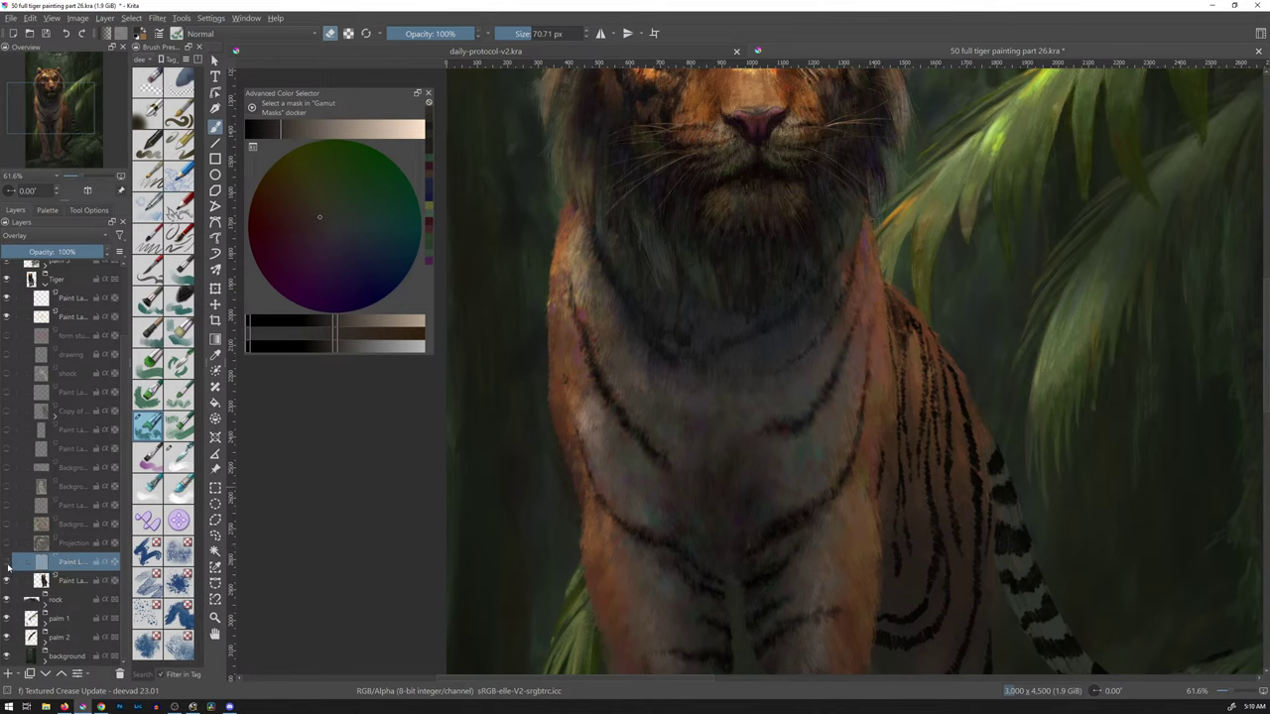
{"action": "left_click", "coordinate": [7, 562]}
{"action": "left_click", "coordinate": [7, 563]}
{"action": "left_click", "coordinate": [7, 563]}
{"action": "left_click", "coordinate": [6, 565]}
{"action": "left_click", "coordinate": [6, 566]}
{"action": "left_click", "coordinate": [7, 562]}
{"action": "left_click", "coordinate": [7, 562]}
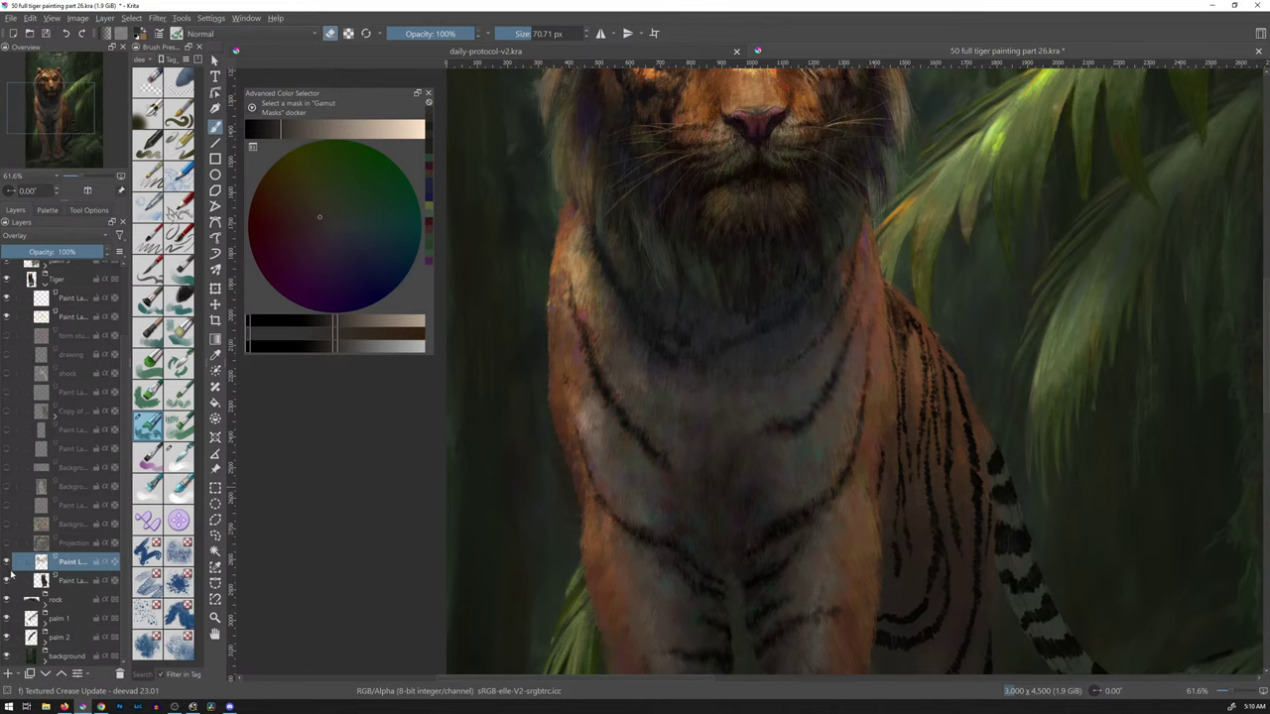
{"action": "left_click", "coordinate": [8, 564]}
{"action": "left_click", "coordinate": [8, 563]}
{"action": "left_click", "coordinate": [8, 562]}
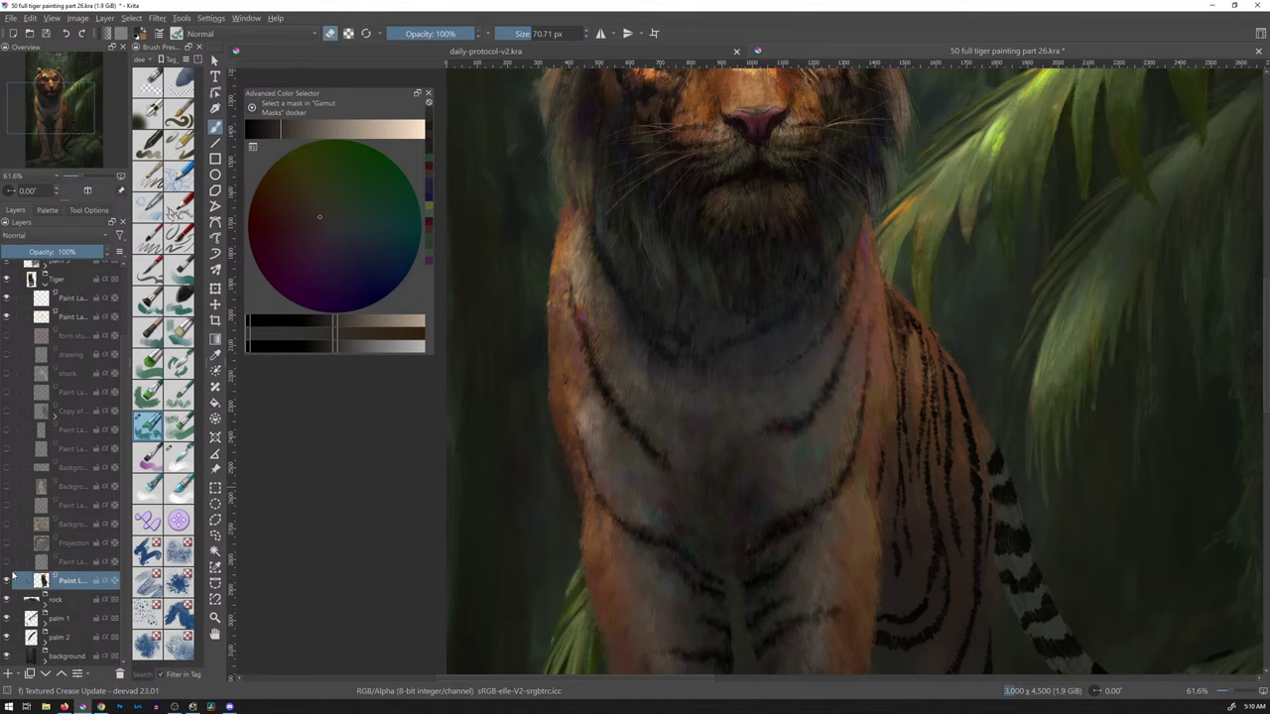
{"action": "left_click", "coordinate": [8, 562]}
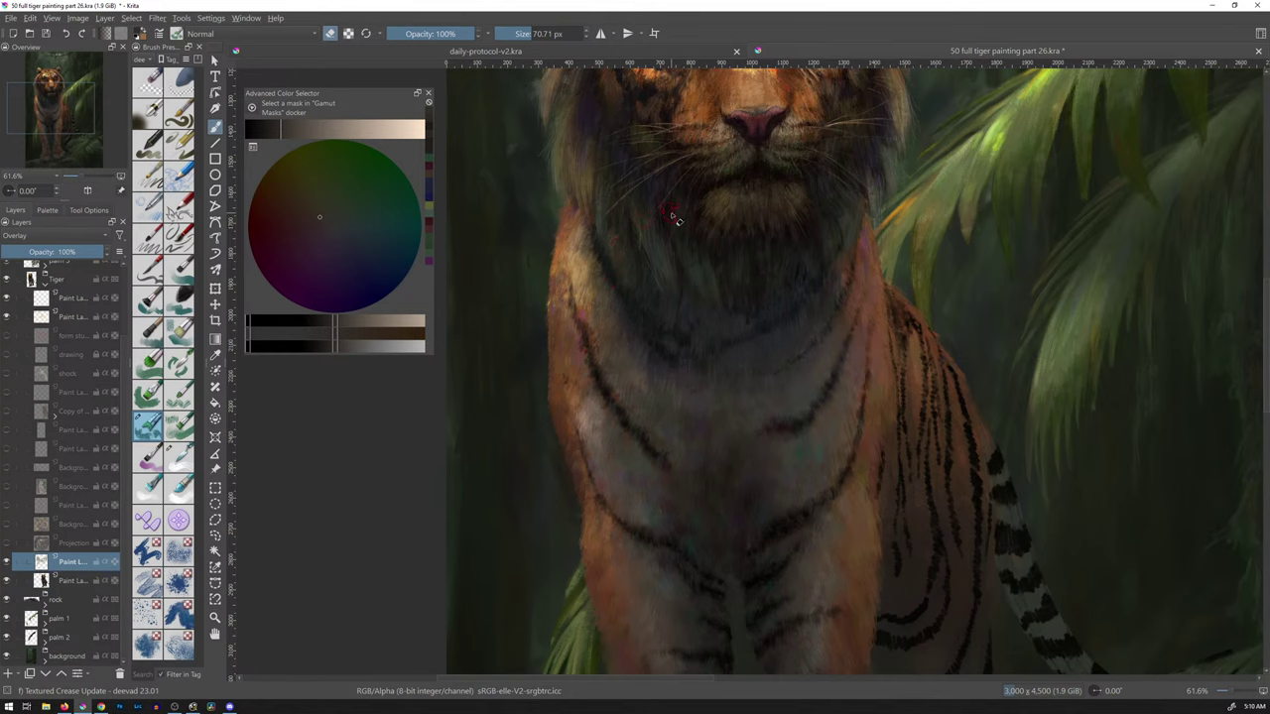
{"action": "left_click_drag", "start_coordinate": [807, 303], "coordinate": [732, 340]}
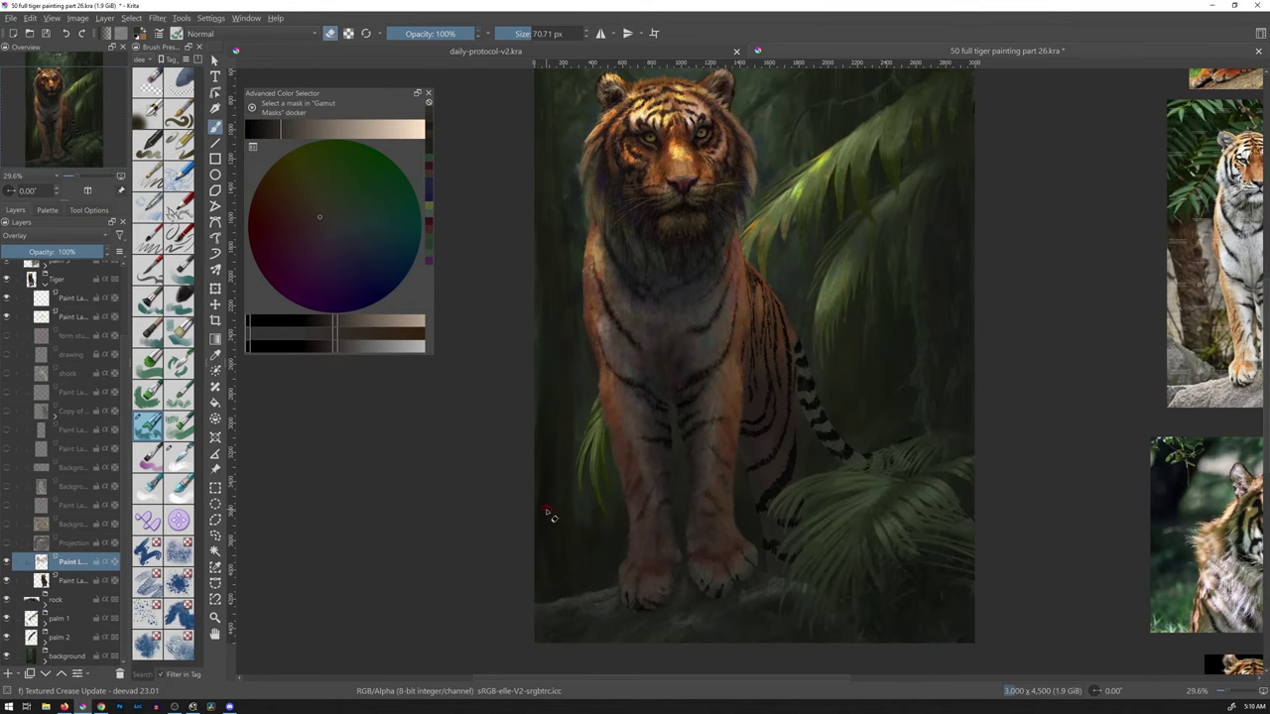
- Add a new blank paint layer and switch to the colour-picker-only workspace
{"action": "key", "text": "Insert"}
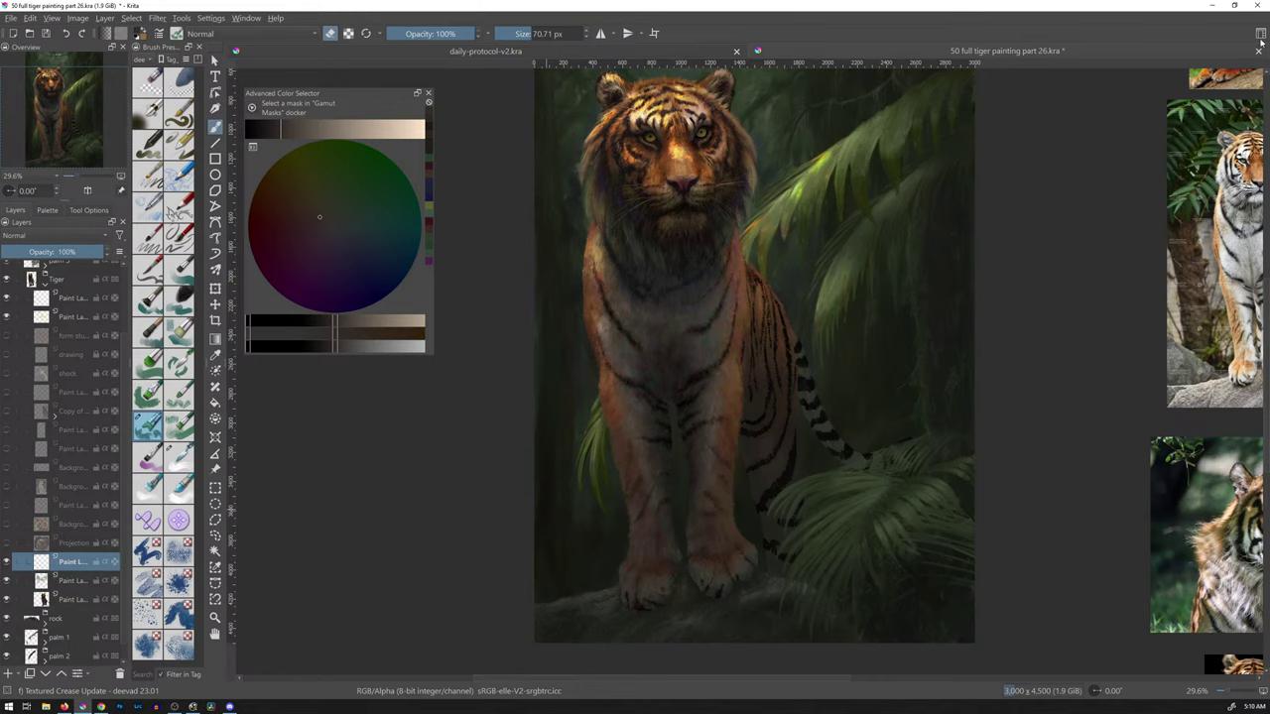
{"action": "left_click", "coordinate": [1261, 35]}
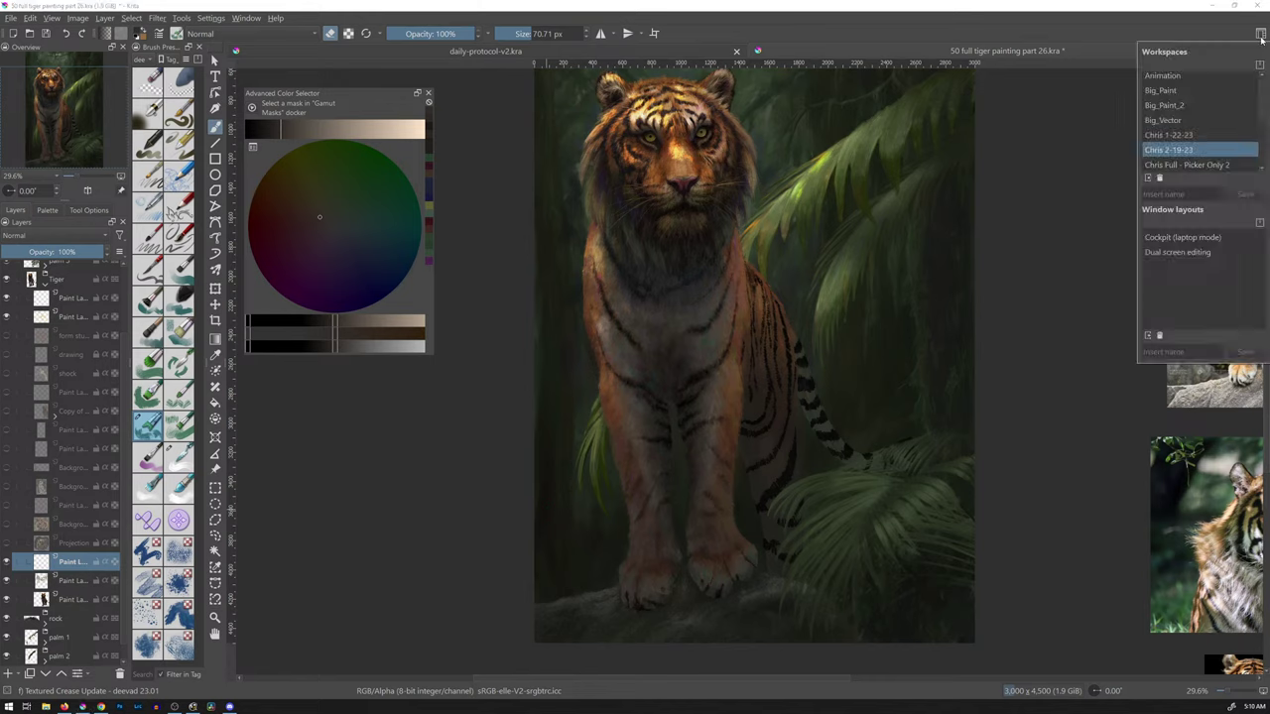
{"action": "left_click", "coordinate": [1187, 165]}
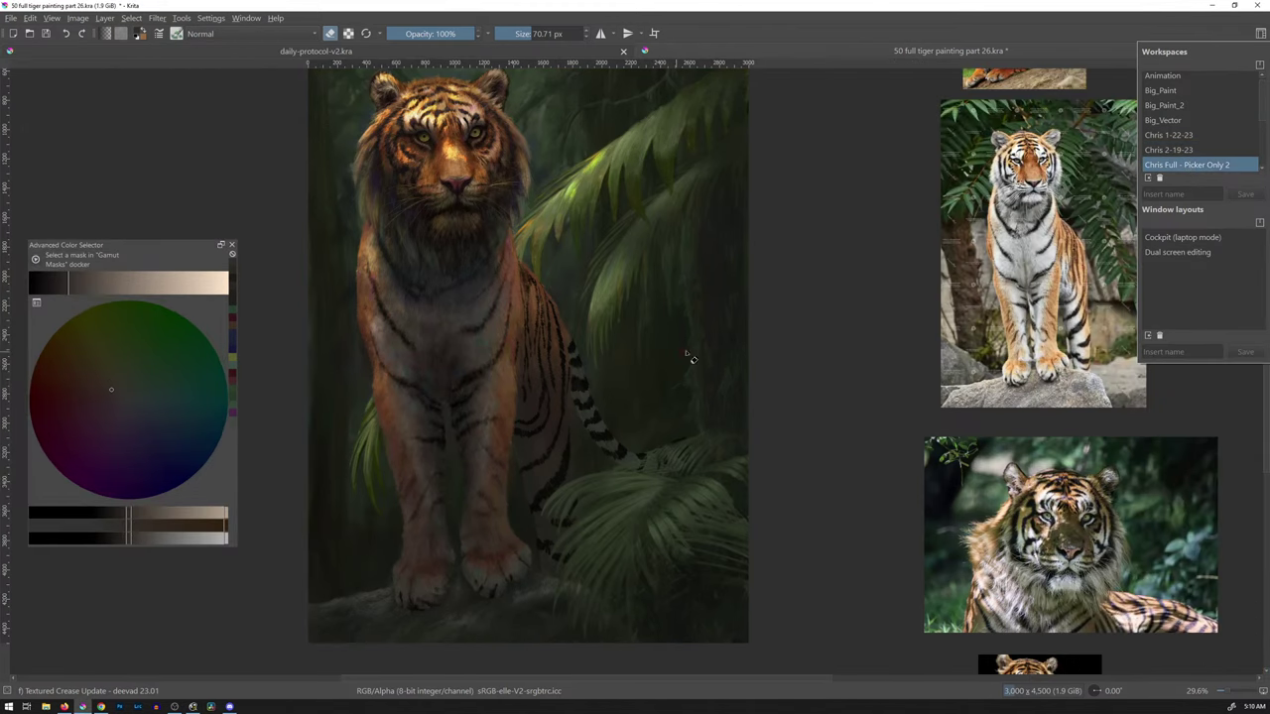
{"action": "left_click", "coordinate": [643, 405]}
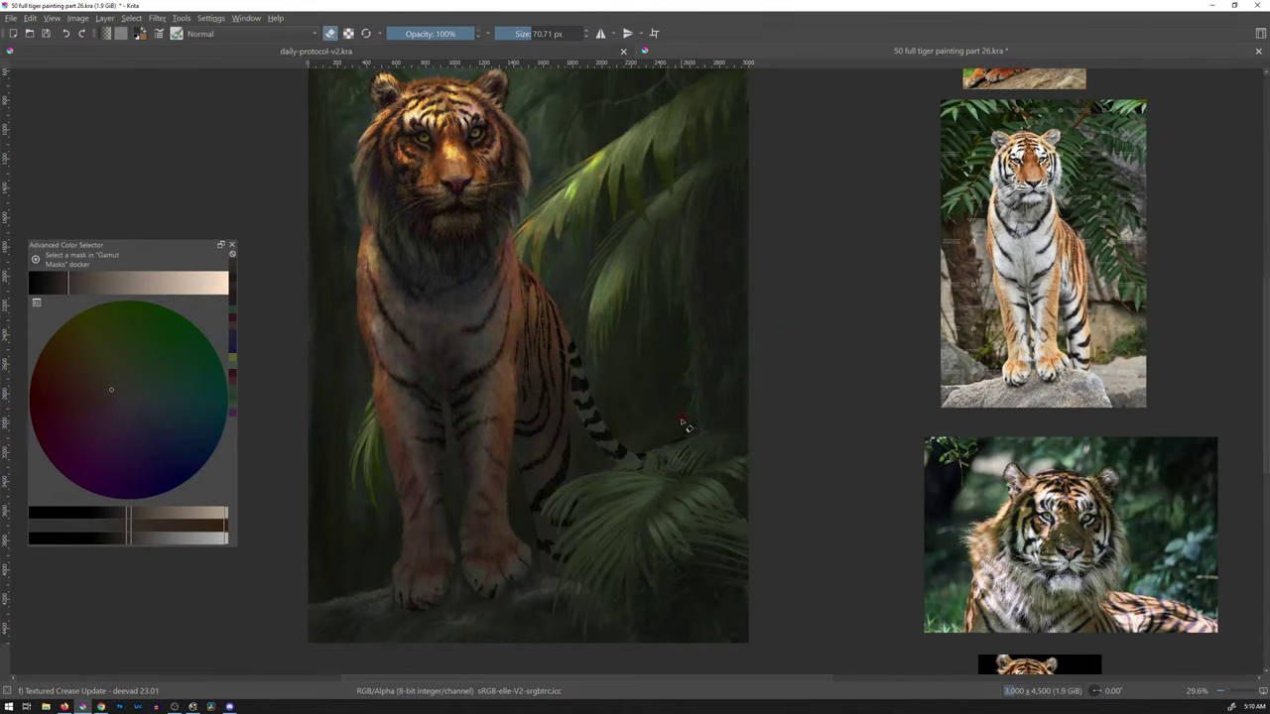
{"action": "mouse_move", "coordinate": [629, 364]}
{"action": "left_mouse_down"}
{"action": "mouse_move", "coordinate": [731, 360]}
{"action": "mouse_move", "coordinate": [734, 377]}
{"action": "left_mouse_up"}
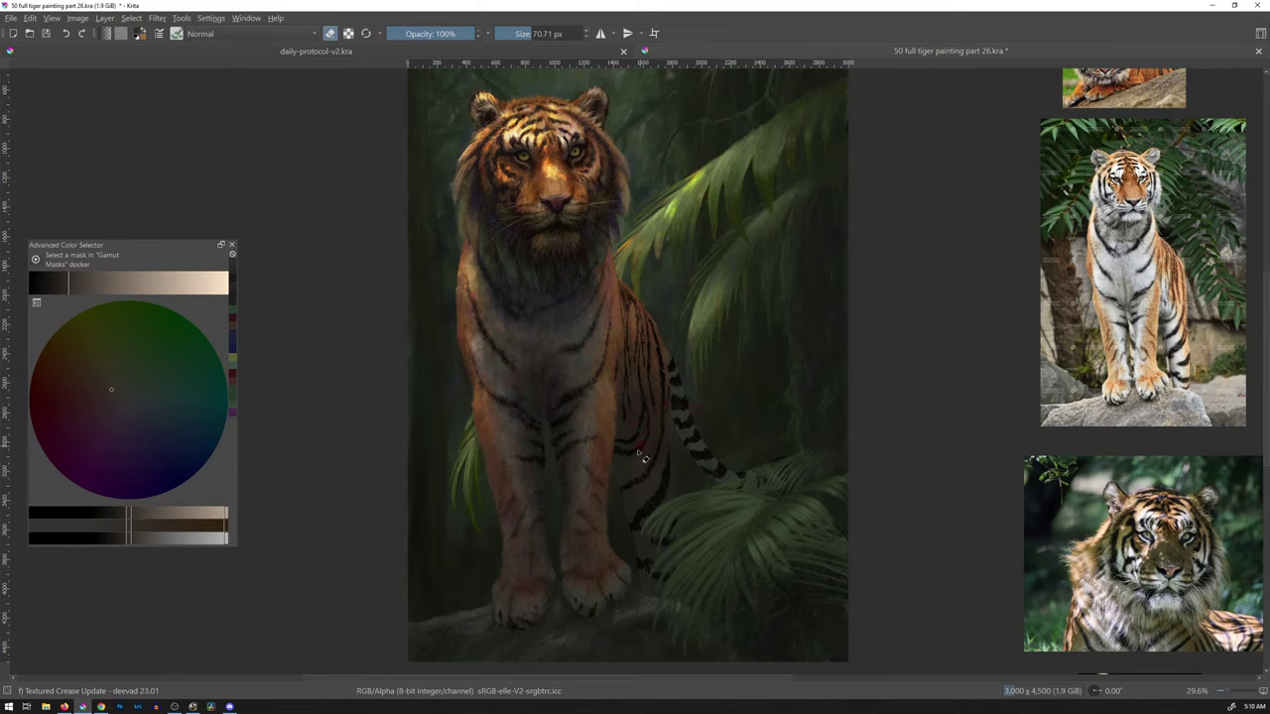
- Pick a light cream colour and draw a downward arrow beside the tiger
{"action": "left_click", "coordinate": [595, 397], "text": "ctrl"}
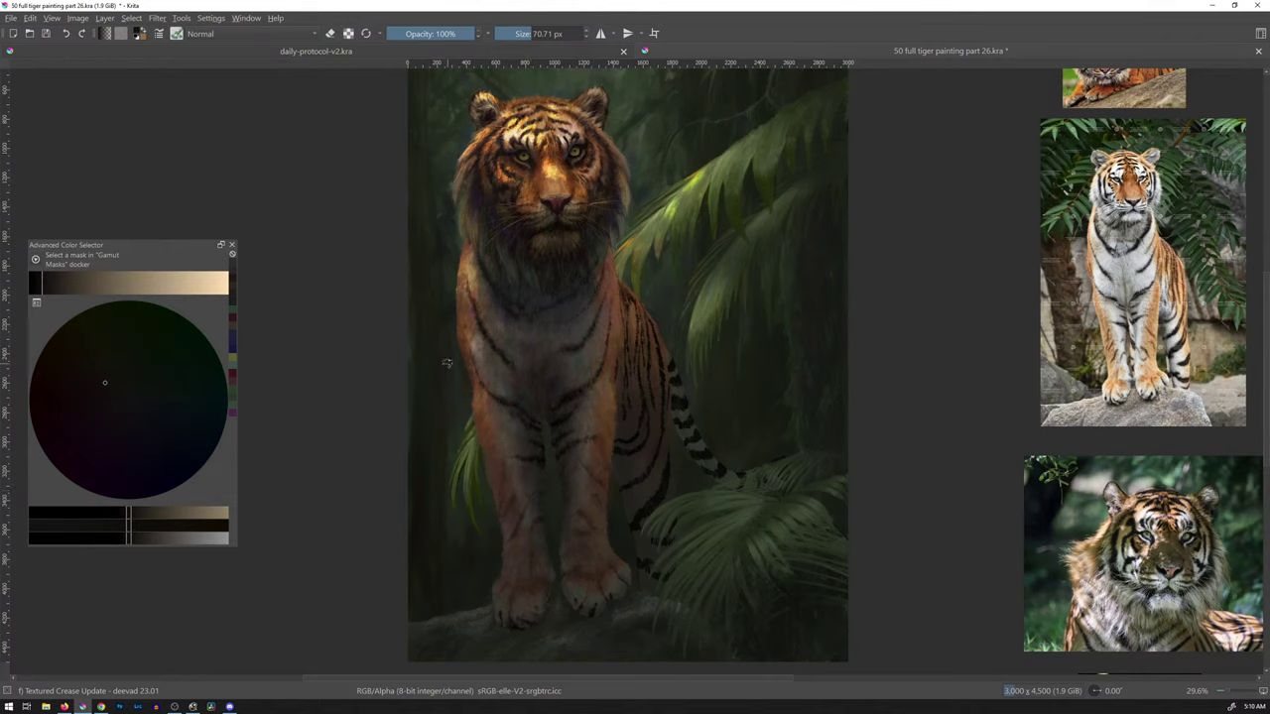
{"action": "left_click", "coordinate": [201, 293]}
{"action": "left_click_drag", "start_coordinate": [429, 280], "coordinate": [454, 520]}
{"action": "mouse_move", "coordinate": [434, 500]}
{"action": "left_mouse_down"}
{"action": "mouse_move", "coordinate": [449, 527]}
{"action": "mouse_move", "coordinate": [468, 494]}
{"action": "left_mouse_up"}
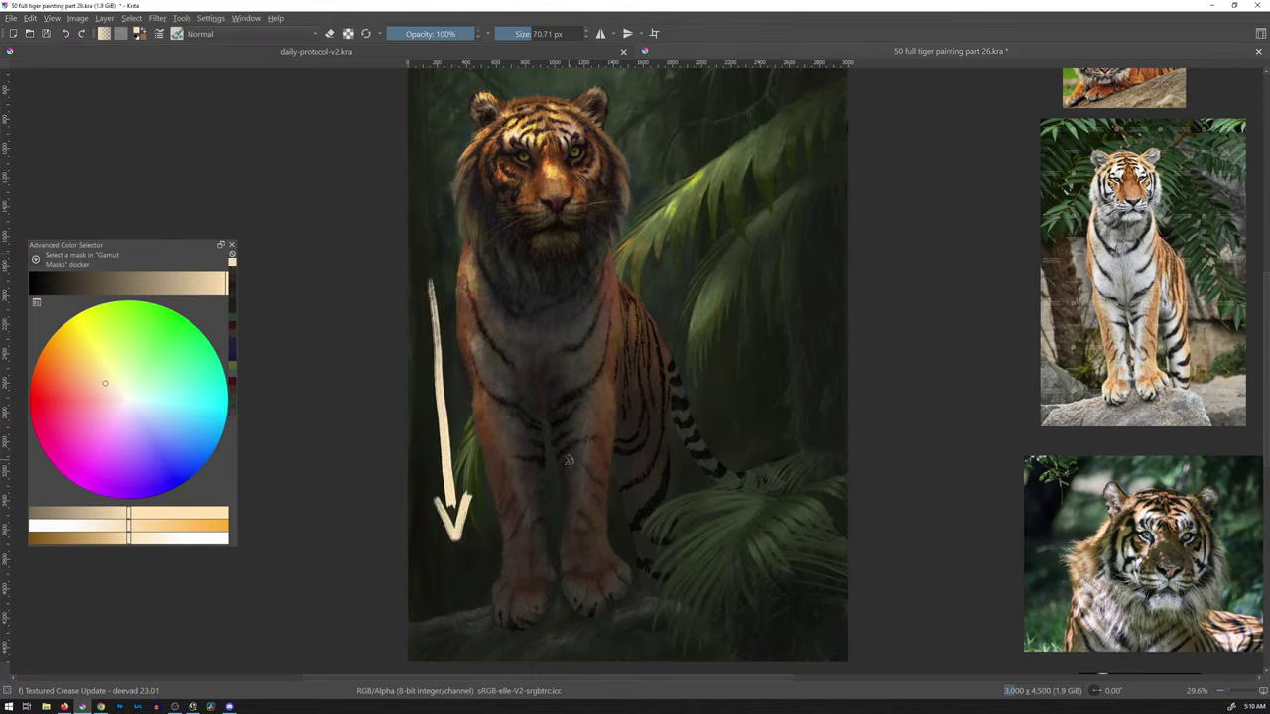
- Undo the cream arrow and return to the workspace with the layers panel
{"action": "key", "text": "ctrl"}
{"action": "key", "text": "ctrl+z"}
{"action": "key", "text": "ctrl+z"}
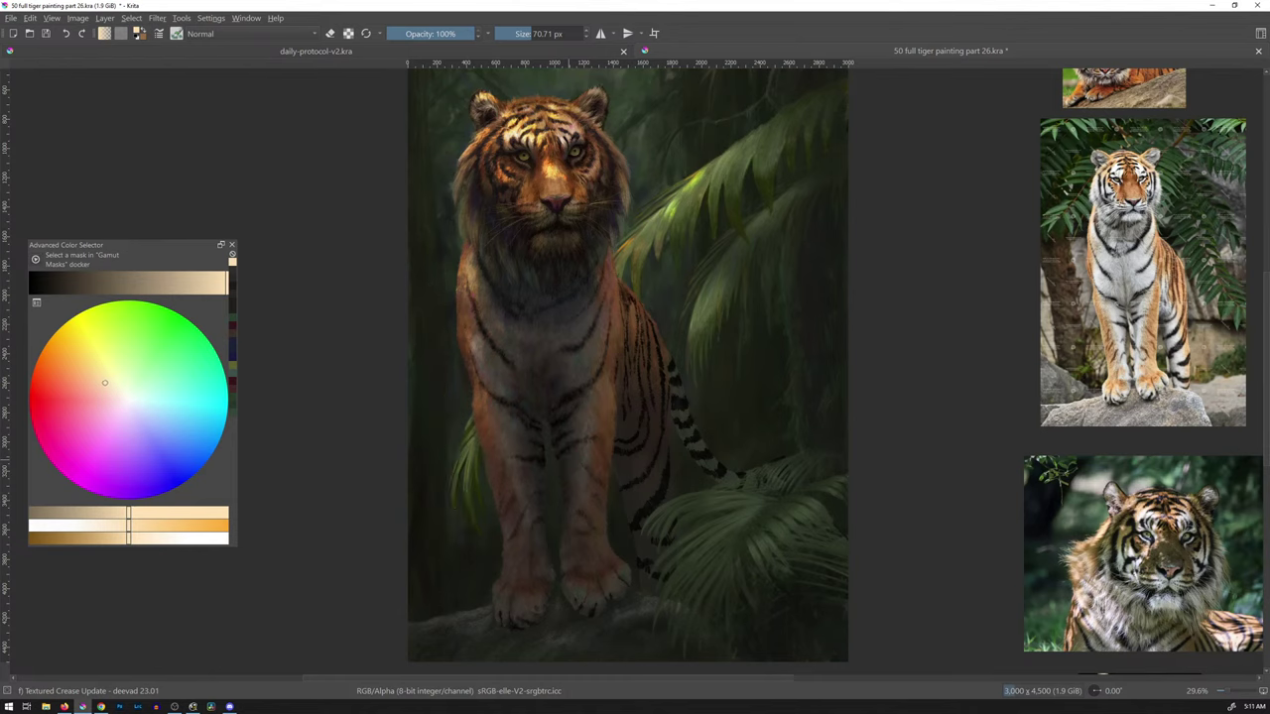
{"action": "key", "text": "ctrl"}
{"action": "key", "text": "ctrl+shift+z"}
{"action": "key", "text": "ctrl+z"}
{"action": "left_click", "coordinate": [1257, 36]}
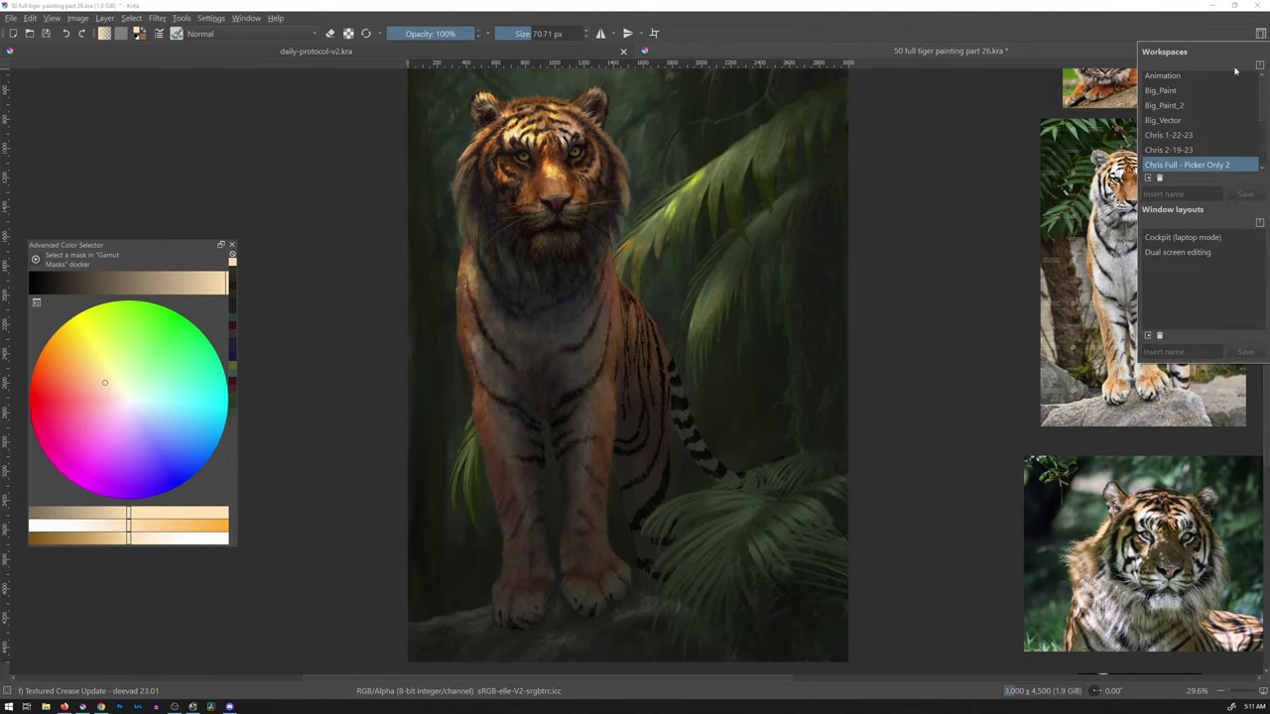
{"action": "left_click", "coordinate": [1181, 154]}
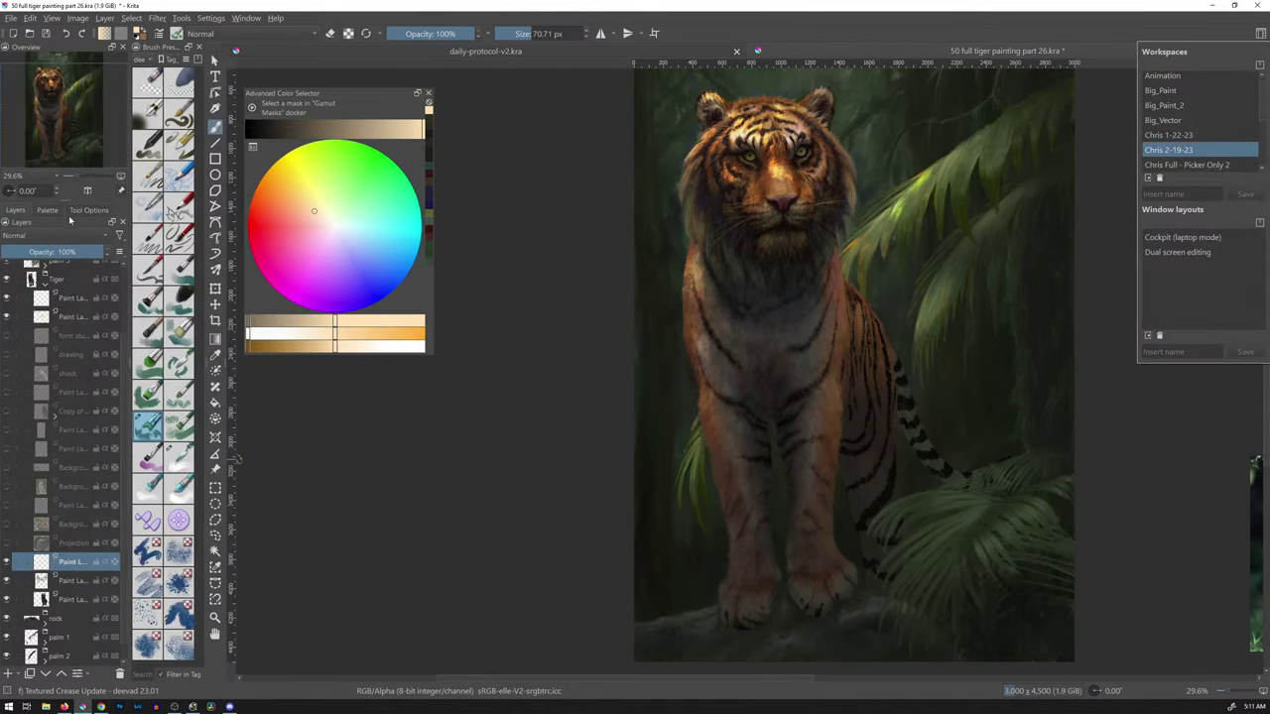
- Set the paint layer to Overlay blending and choose a near-black colour
{"action": "left_click", "coordinate": [50, 235]}
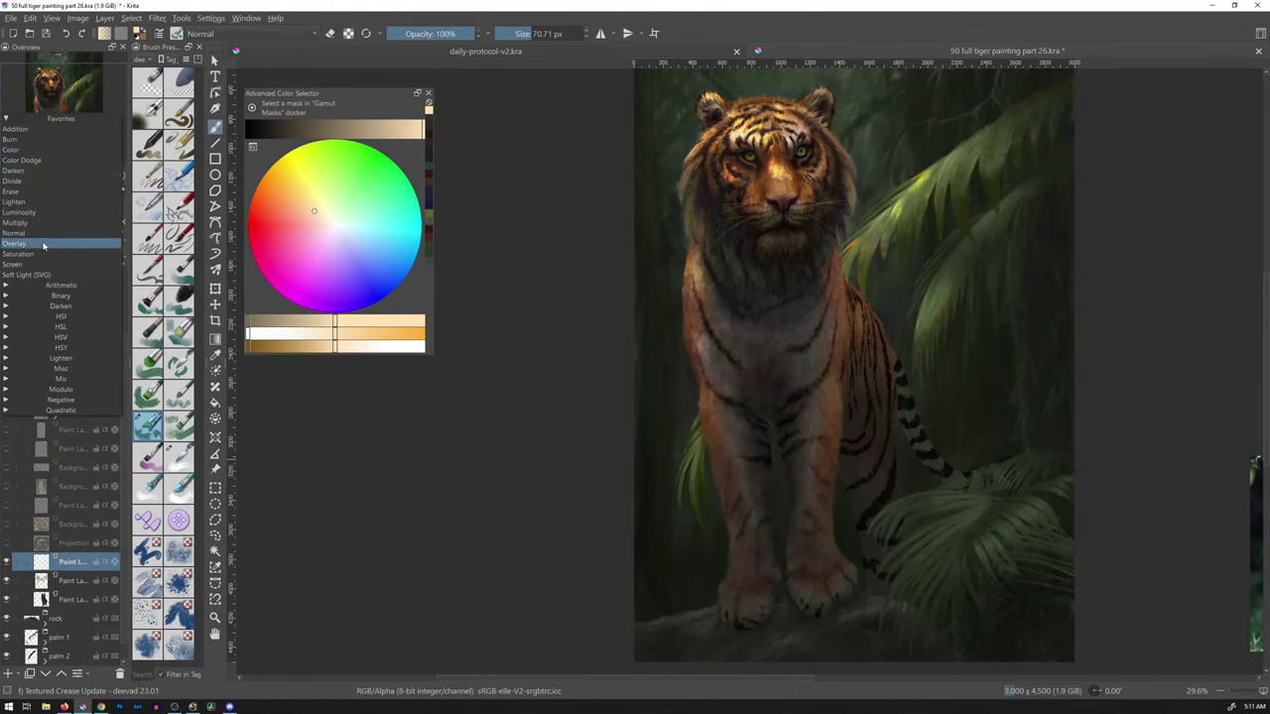
{"action": "left_click", "coordinate": [44, 245]}
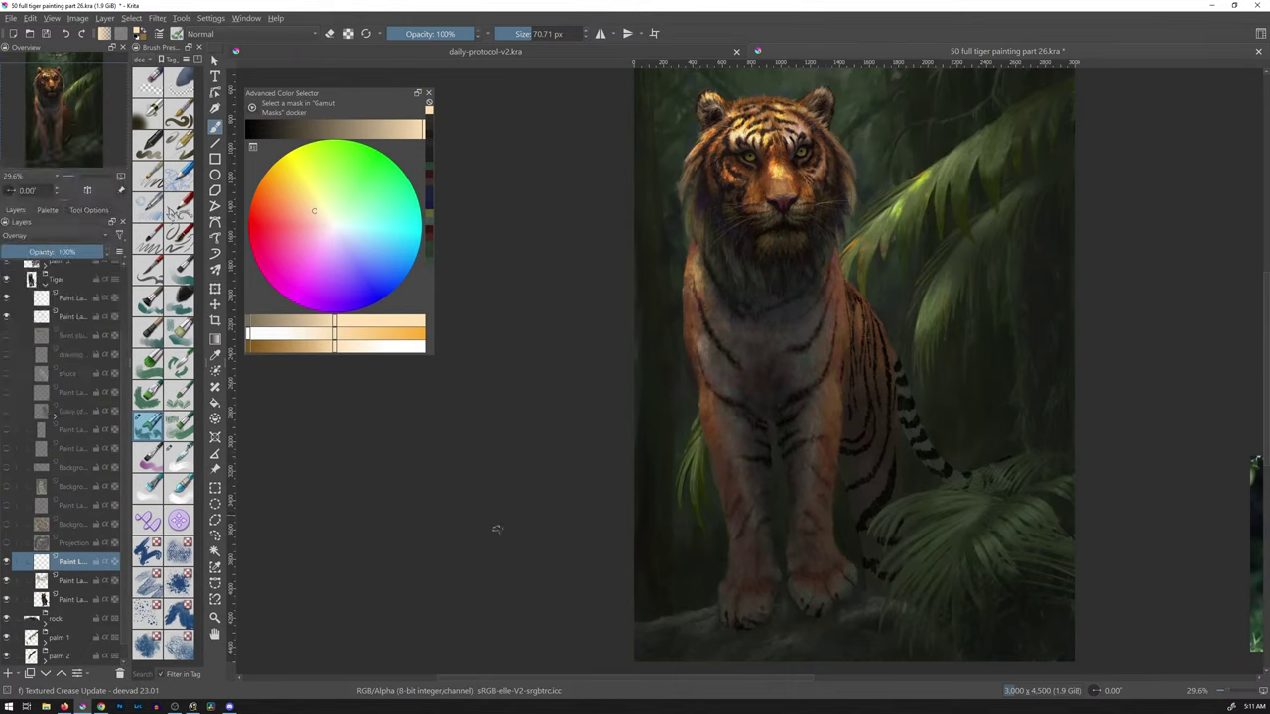
{"action": "left_click_drag", "start_coordinate": [338, 132], "coordinate": [274, 134]}
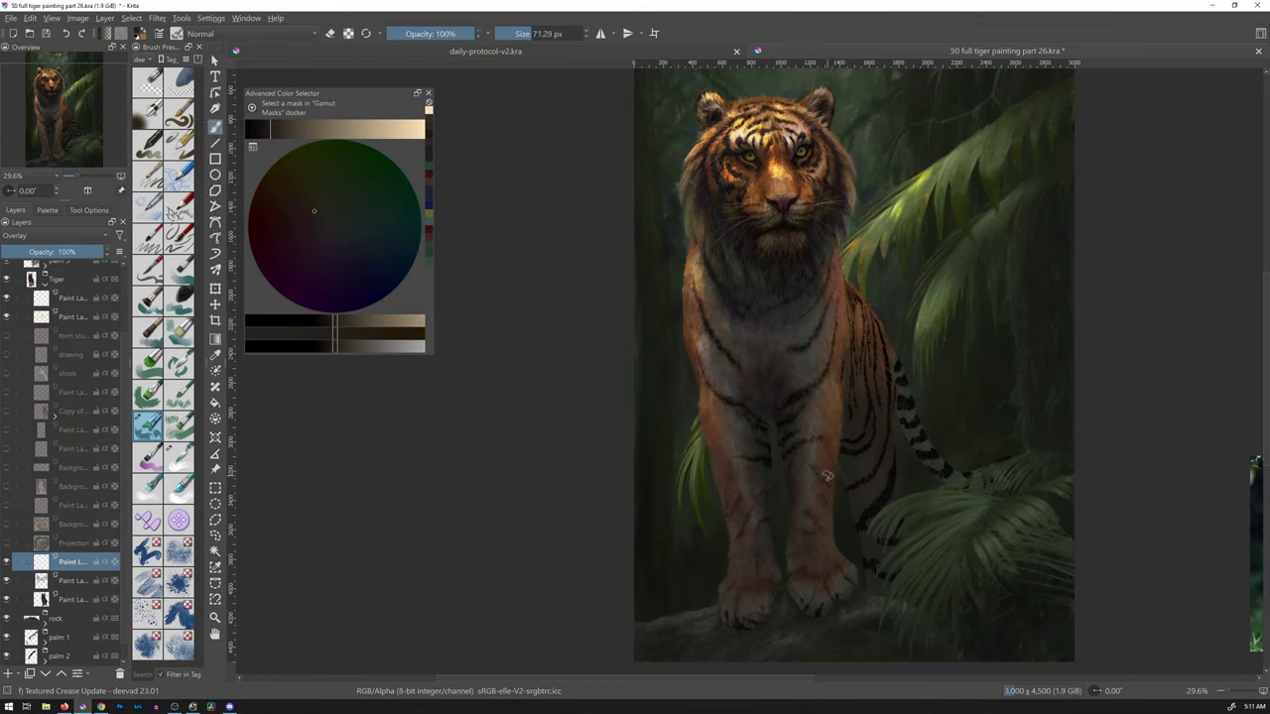
- Test a 92 px dark stroke on the foreleg, undo it, and switch to the b1) Airbrush
{"action": "left_click_drag", "start_coordinate": [828, 475], "coordinate": [840, 461]}
{"action": "mouse_move", "coordinate": [790, 561]}
{"action": "left_mouse_down"}
{"action": "mouse_move", "coordinate": [805, 522]}
{"action": "mouse_move", "coordinate": [824, 563]}
{"action": "mouse_move", "coordinate": [833, 533]}
{"action": "left_mouse_up"}
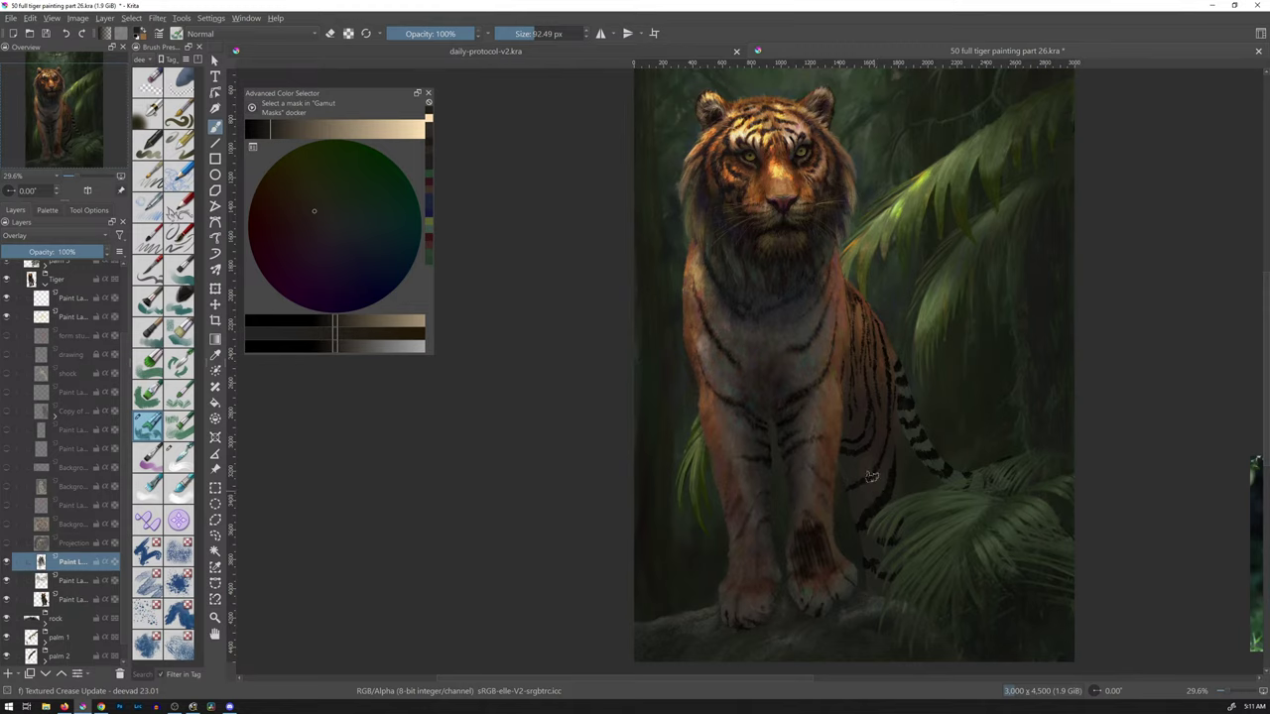
{"action": "key", "text": "ctrl+z"}
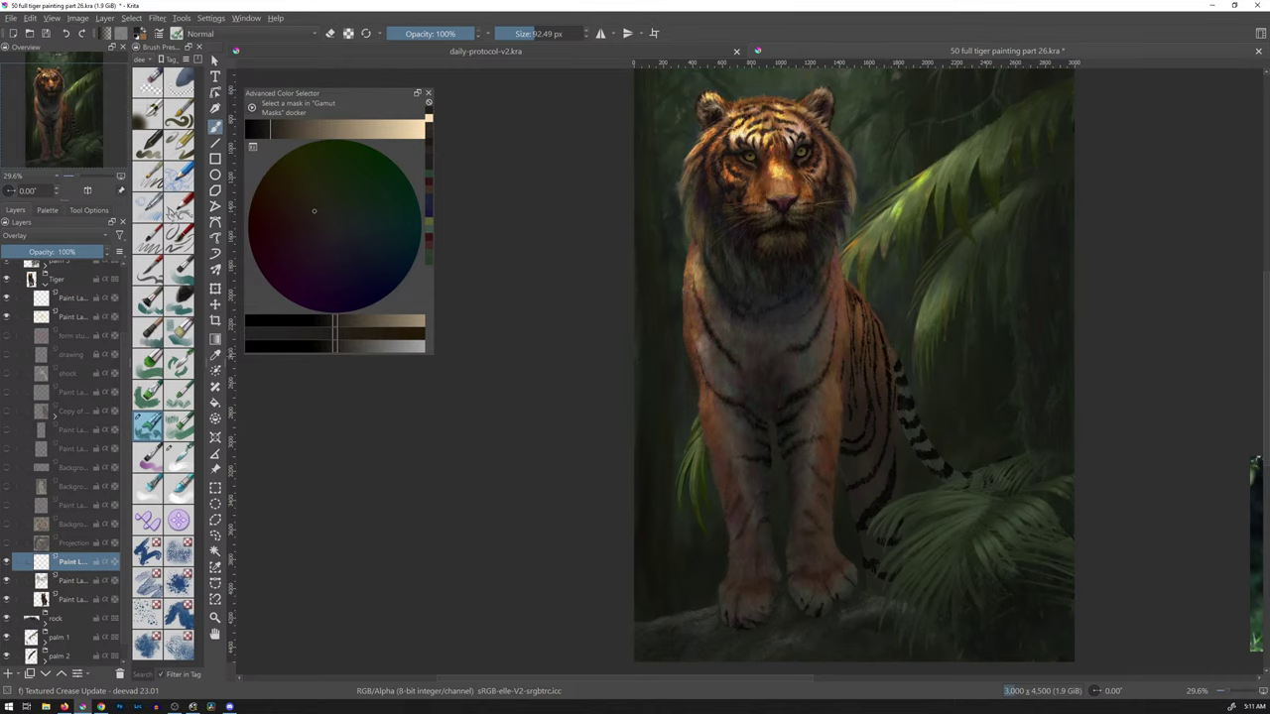
{"action": "key", "text": "slash"}
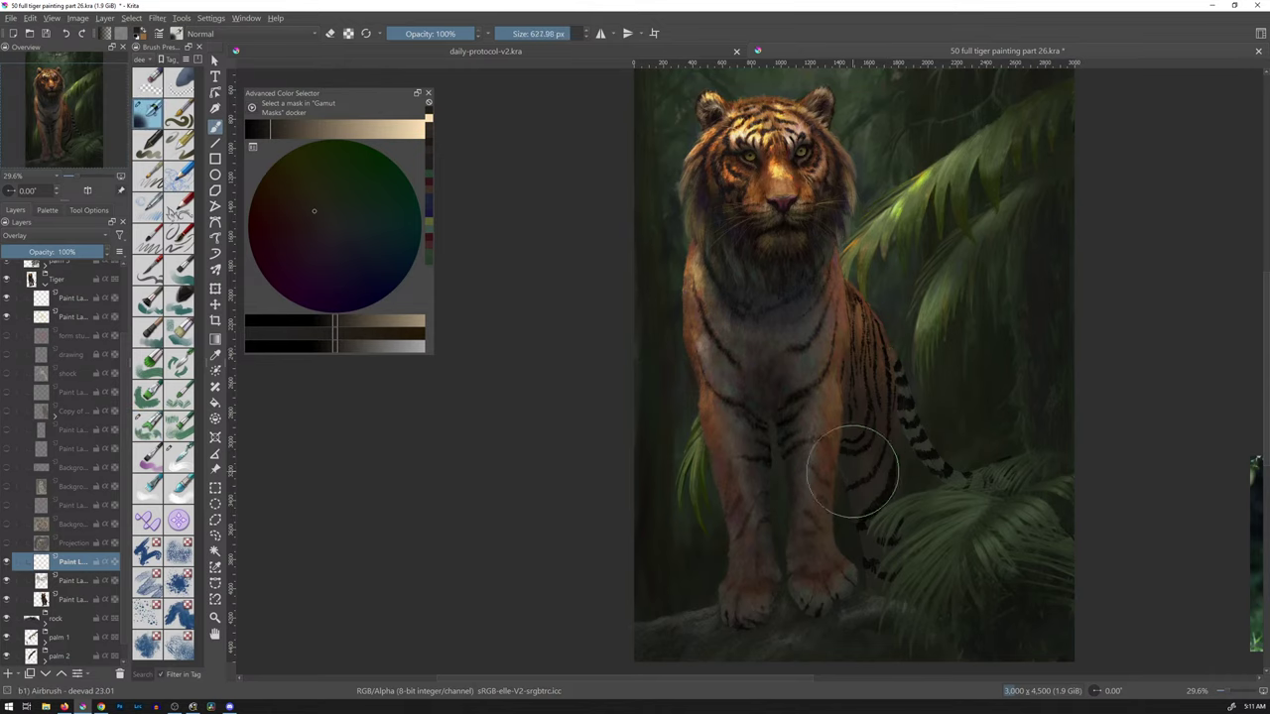
- Airbrush dark shading over the lower legs and lower the layer opacity to 47%
{"action": "key", "text": "bracketleft"}
{"action": "key", "text": "bracketleft"}
{"action": "key", "text": "bracketleft"}
{"action": "key", "text": "bracketleft"}
{"action": "key", "text": "bracketleft"}
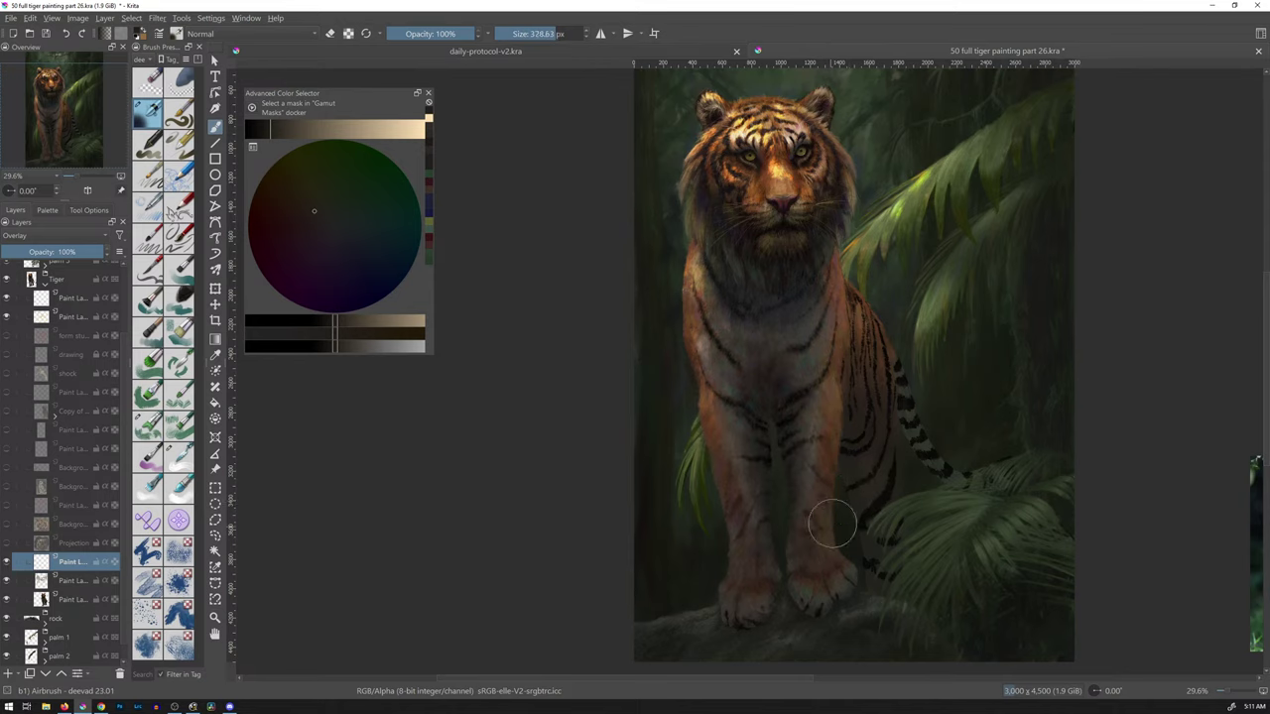
{"action": "mouse_move", "coordinate": [821, 569]}
{"action": "left_mouse_down"}
{"action": "mouse_move", "coordinate": [829, 543]}
{"action": "mouse_move", "coordinate": [846, 541]}
{"action": "left_mouse_up"}
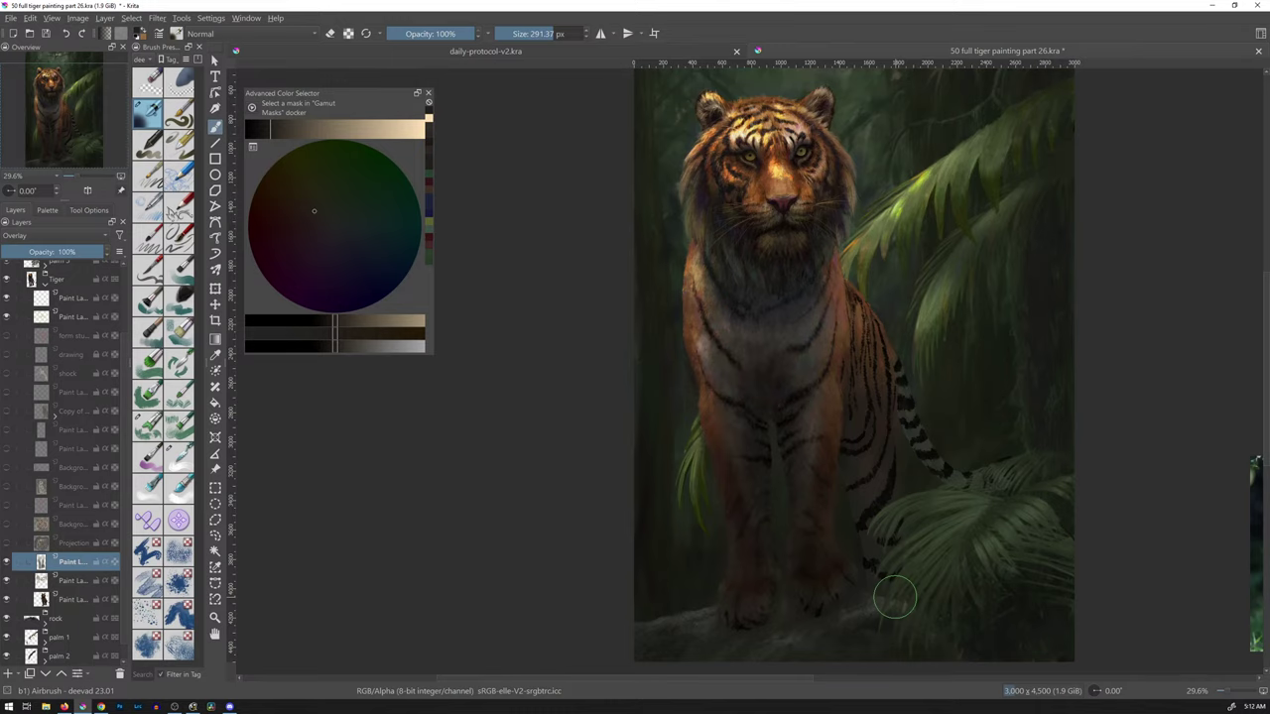
{"action": "left_click_drag", "start_coordinate": [89, 253], "coordinate": [87, 253]}
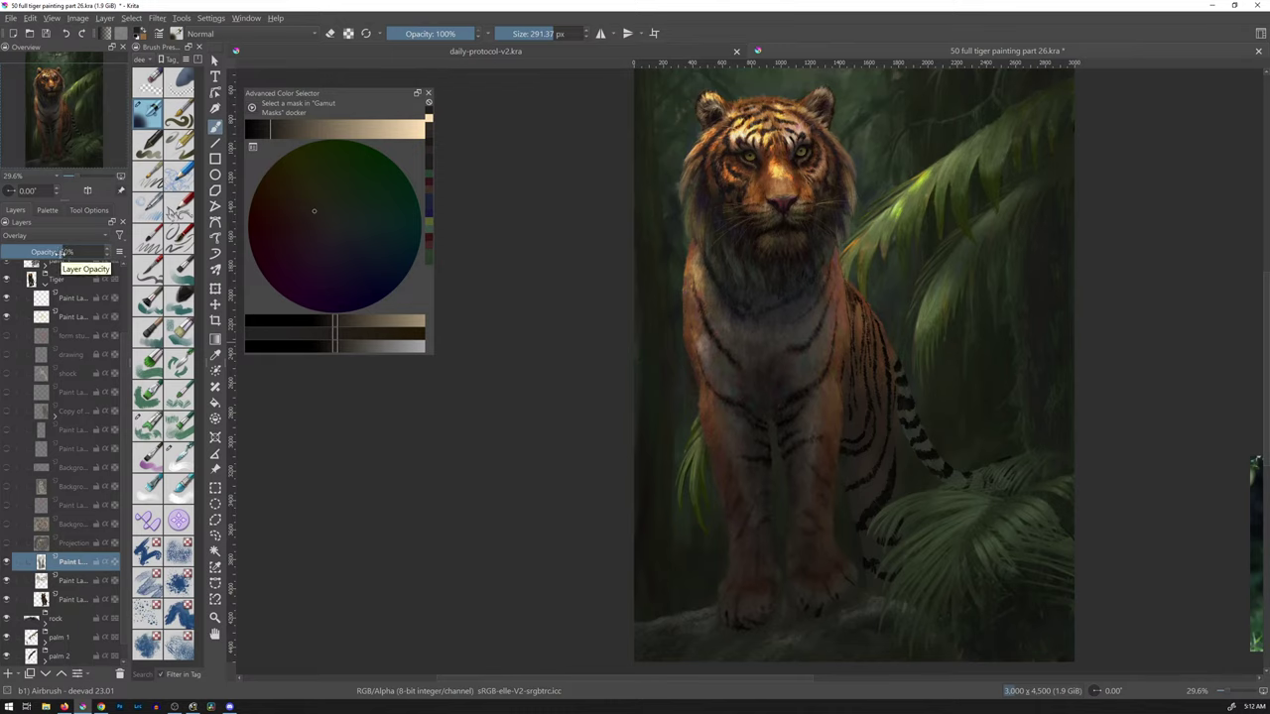
{"action": "left_click_drag", "start_coordinate": [63, 254], "coordinate": [42, 254]}
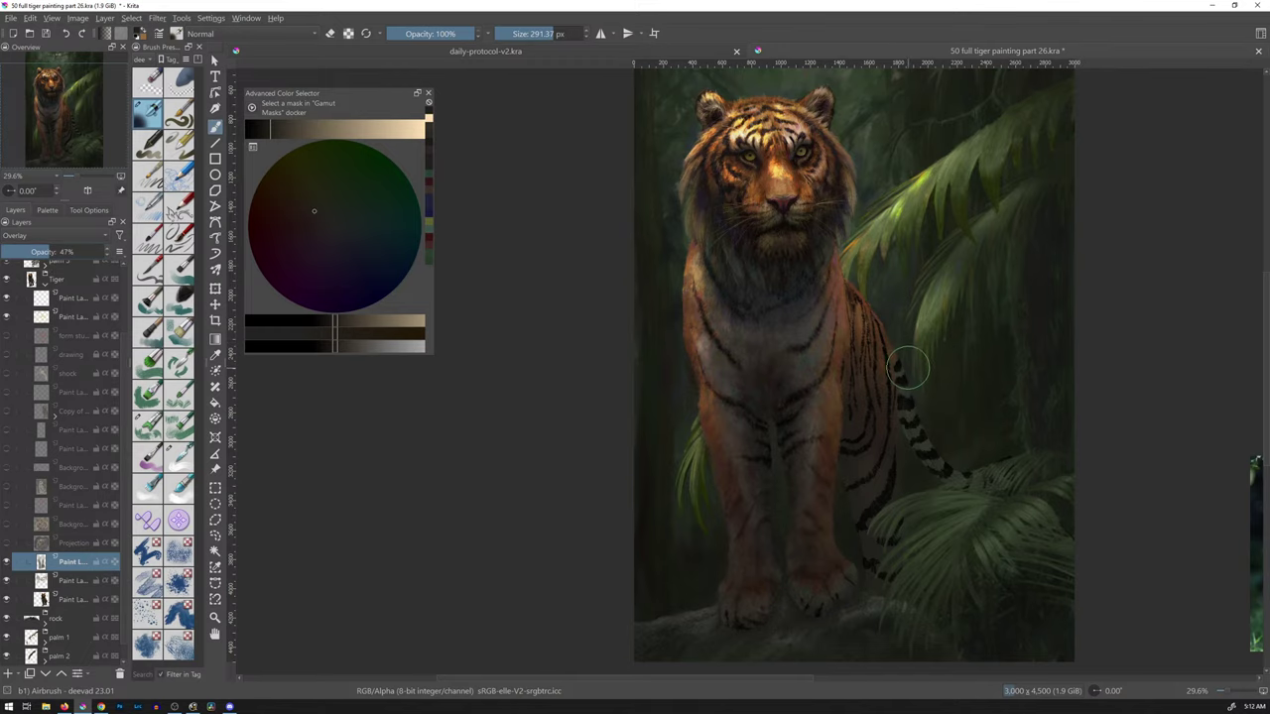
- Review the painting in canvas-only mode, then bring up the view options
{"action": "key", "text": "Tab"}
{"action": "scroll", "coordinate": [801, 340], "scroll_direction": "up", "scroll_amount": 2}
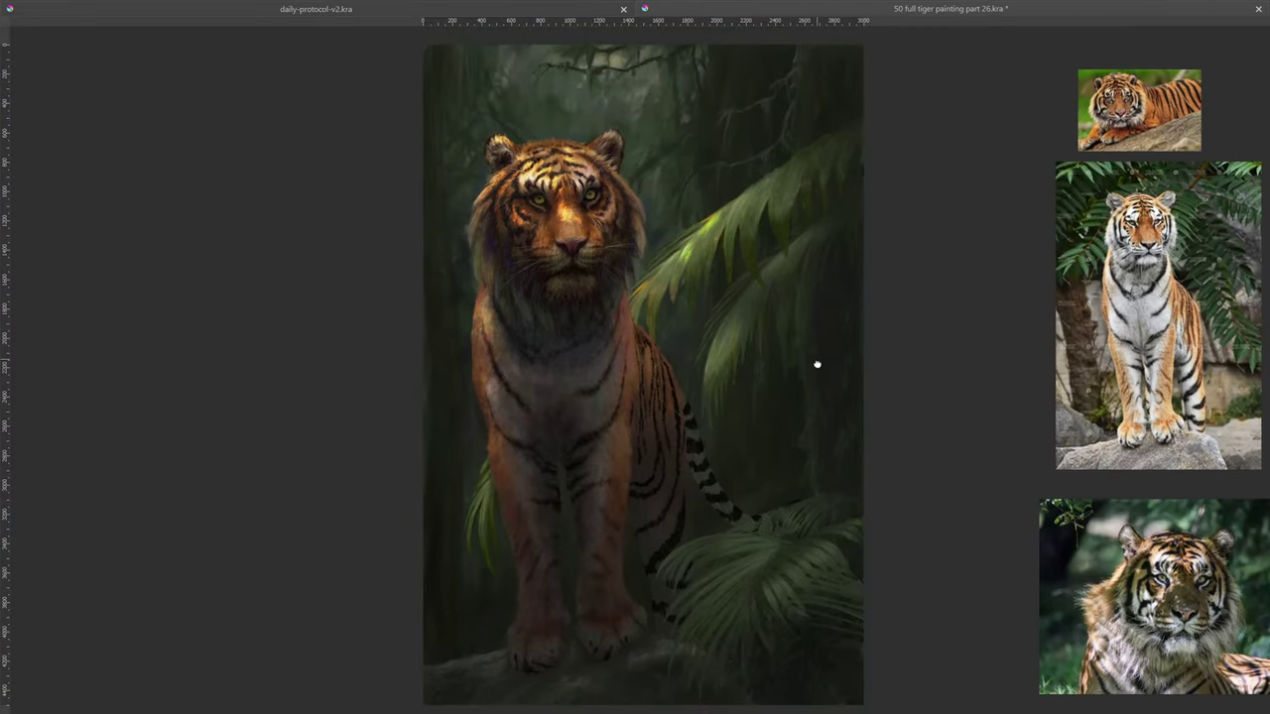
{"action": "left_click_drag", "start_coordinate": [816, 364], "coordinate": [816, 367]}
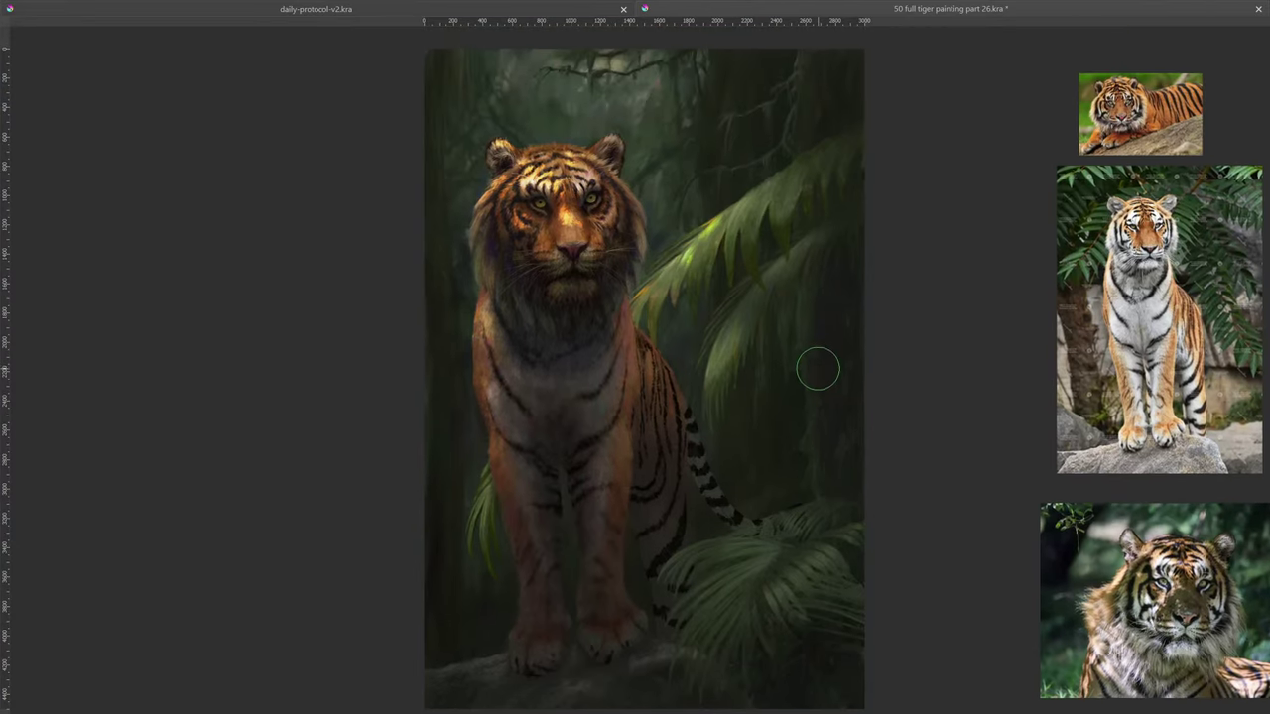
{"action": "key", "text": "Tab"}
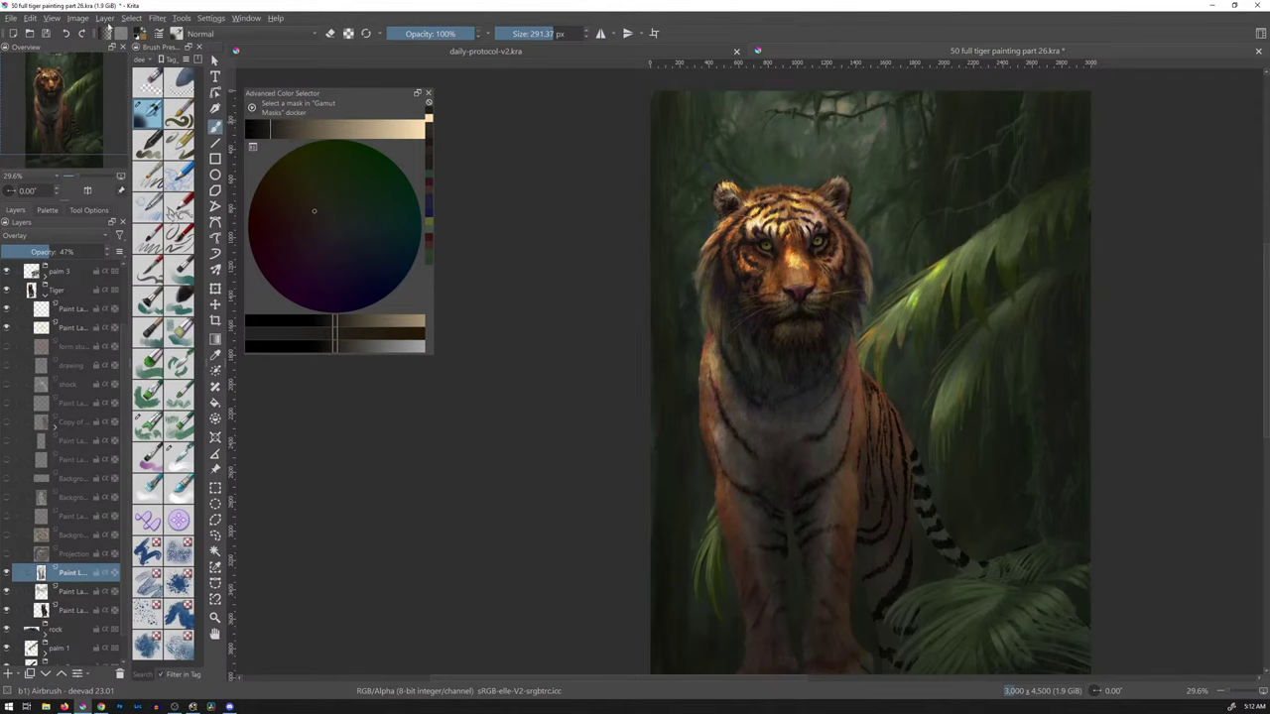
{"action": "left_click", "coordinate": [51, 19]}
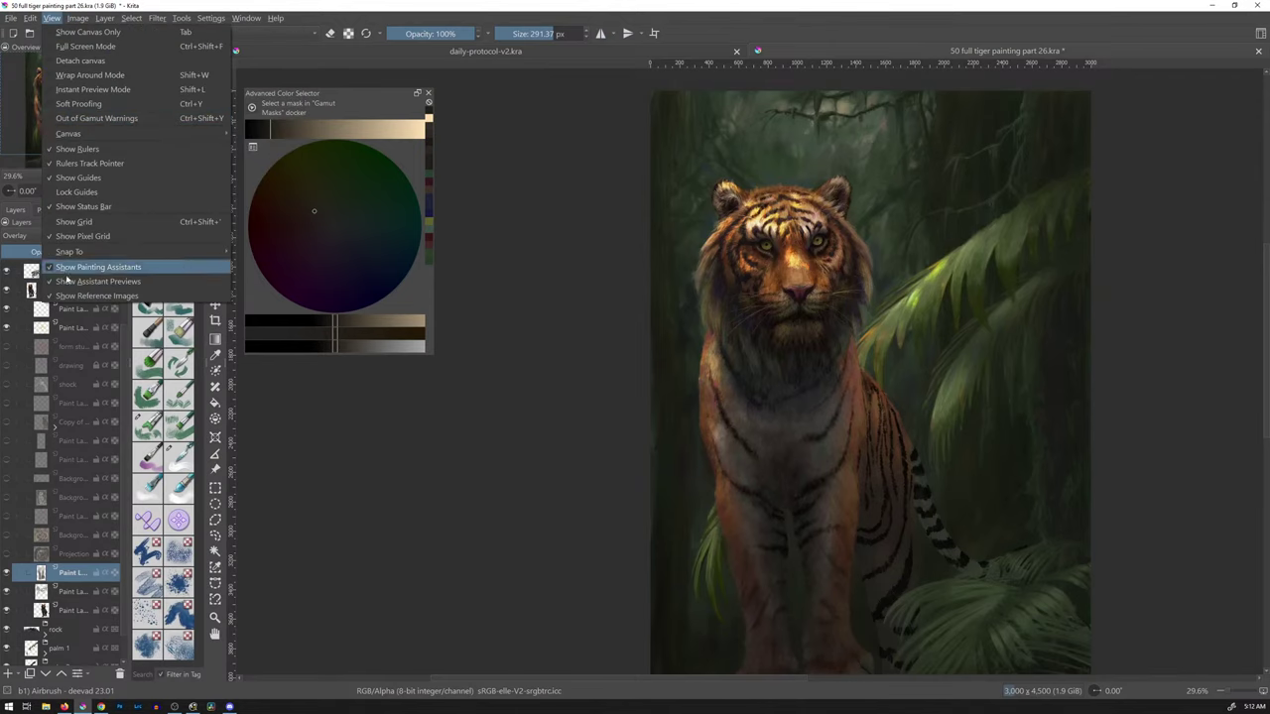
- Raise the Overlay shading layer from 47% to 59% opacity and review the whole painting canvas-only
{"action": "left_click", "coordinate": [96, 321]}
{"action": "key", "text": "Tab"}
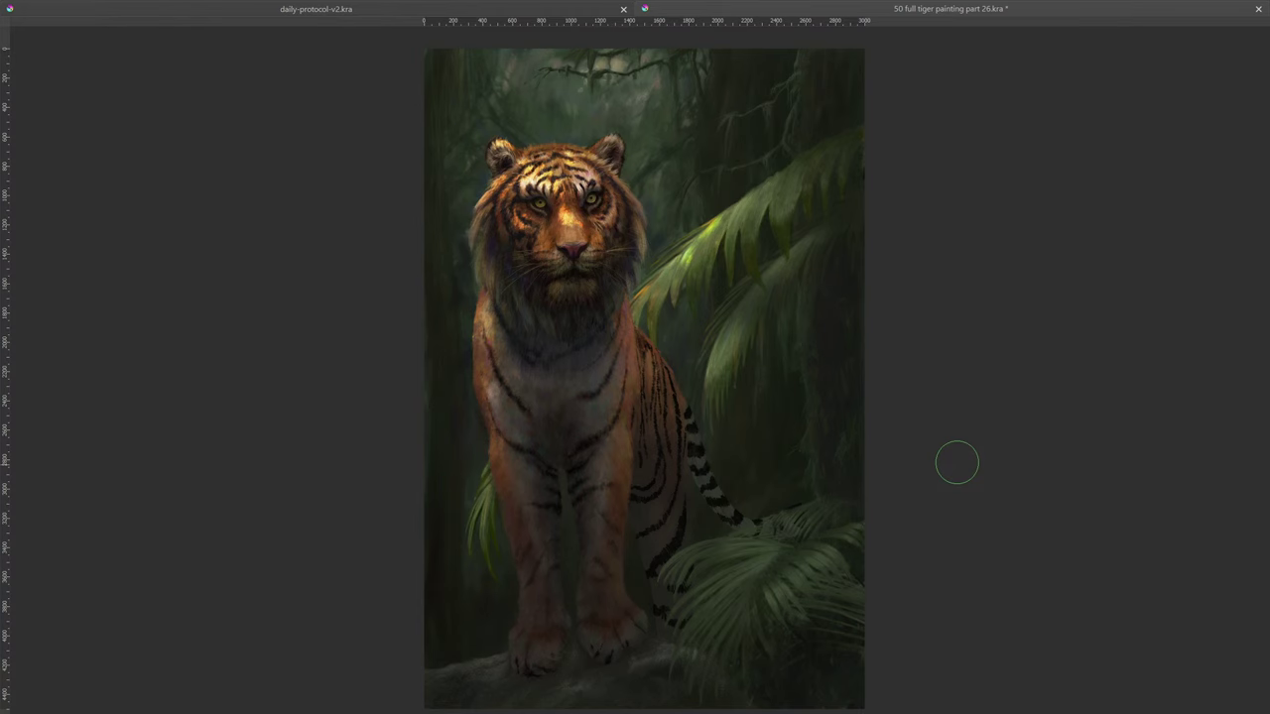
{"action": "key", "text": "Tab"}
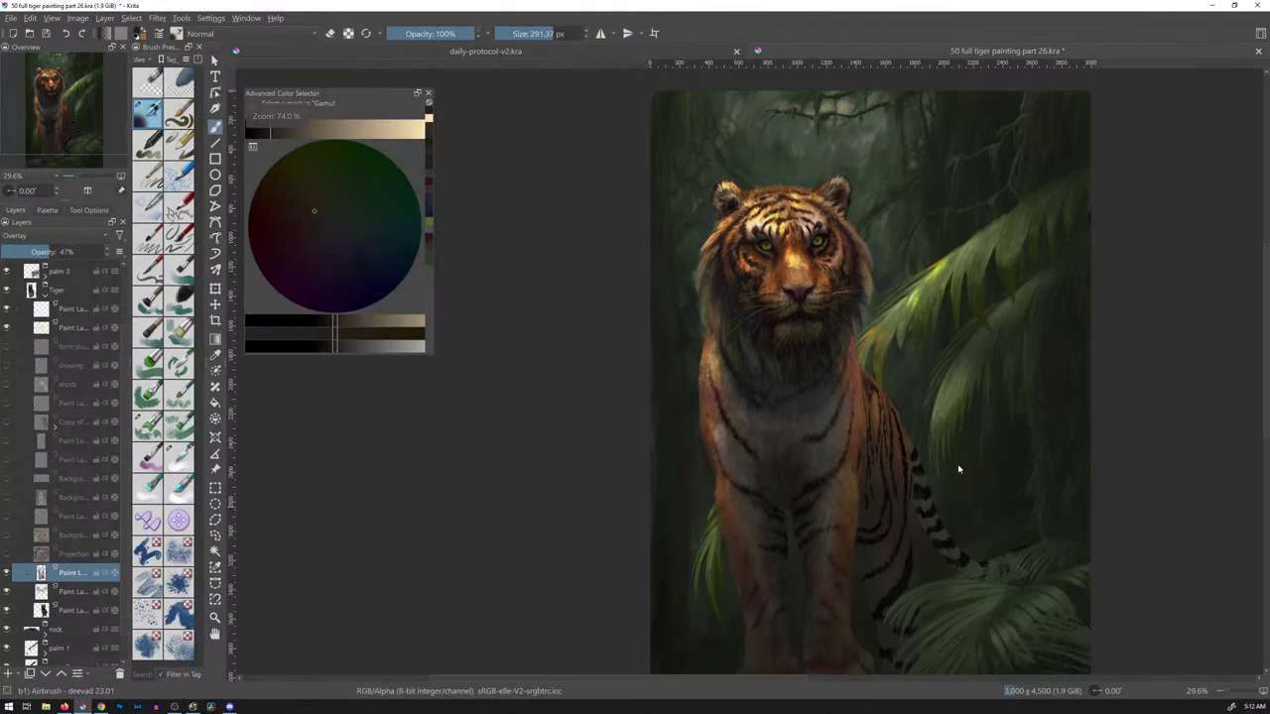
{"action": "left_click_drag", "start_coordinate": [44, 253], "coordinate": [61, 289]}
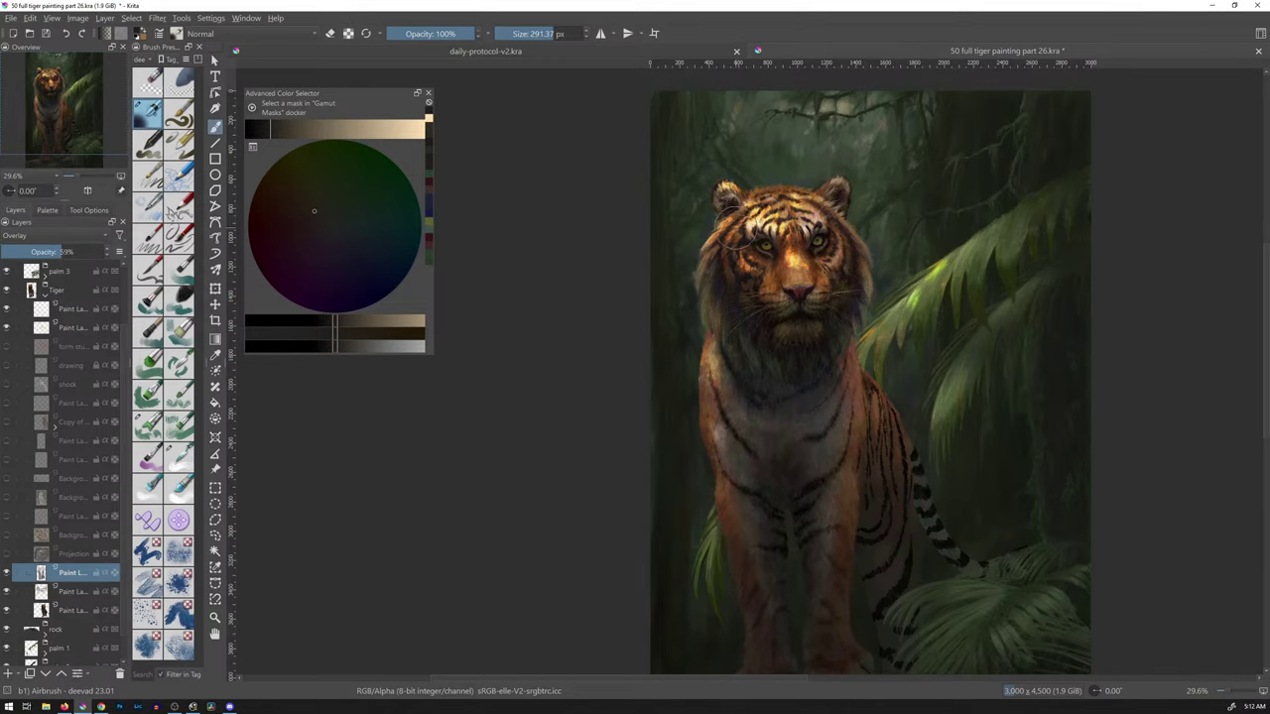
{"action": "key", "text": "Tab"}
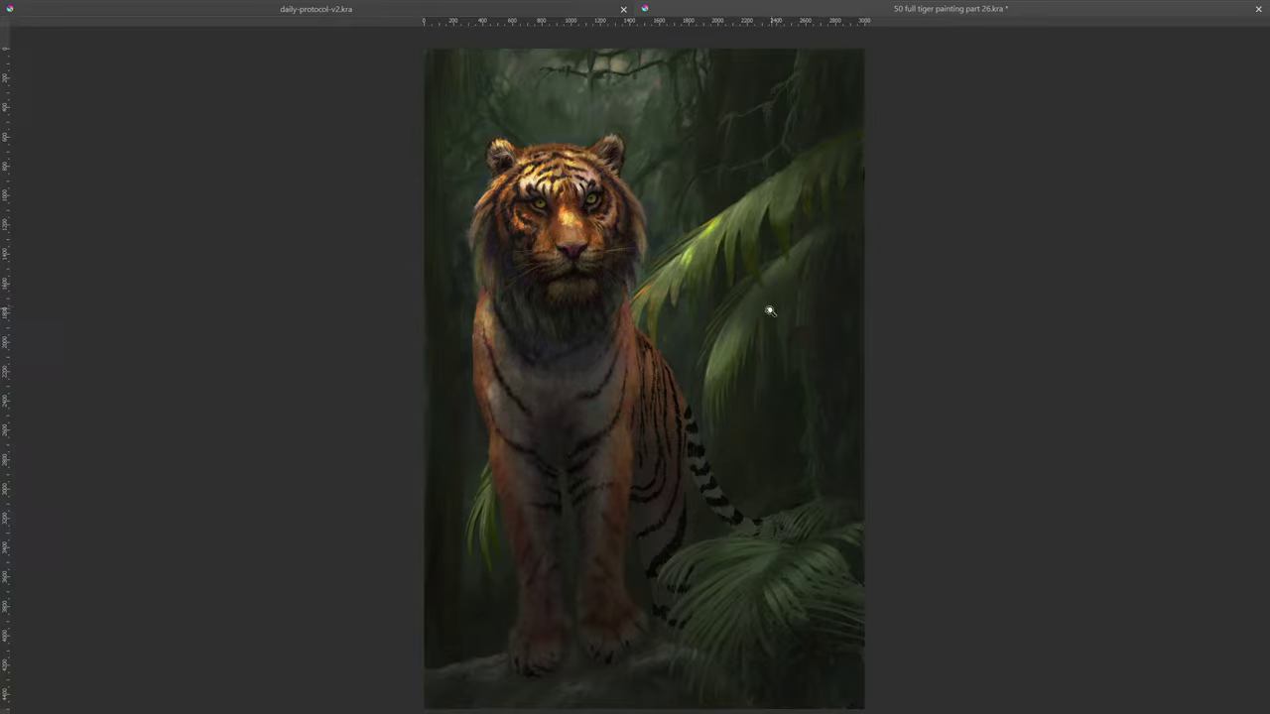
{"action": "scroll", "coordinate": [765, 307], "scroll_direction": "down", "scroll_amount": 4}
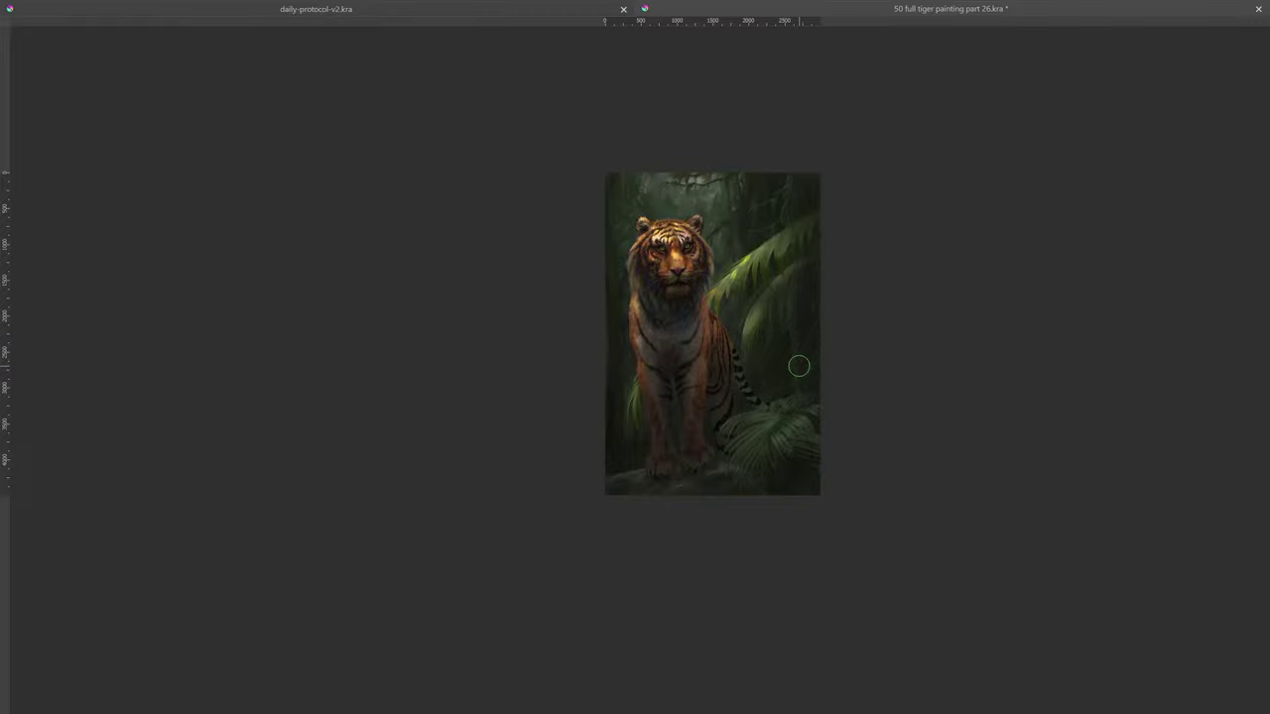
{"action": "scroll", "coordinate": [794, 357], "scroll_direction": "up", "scroll_amount": 4}
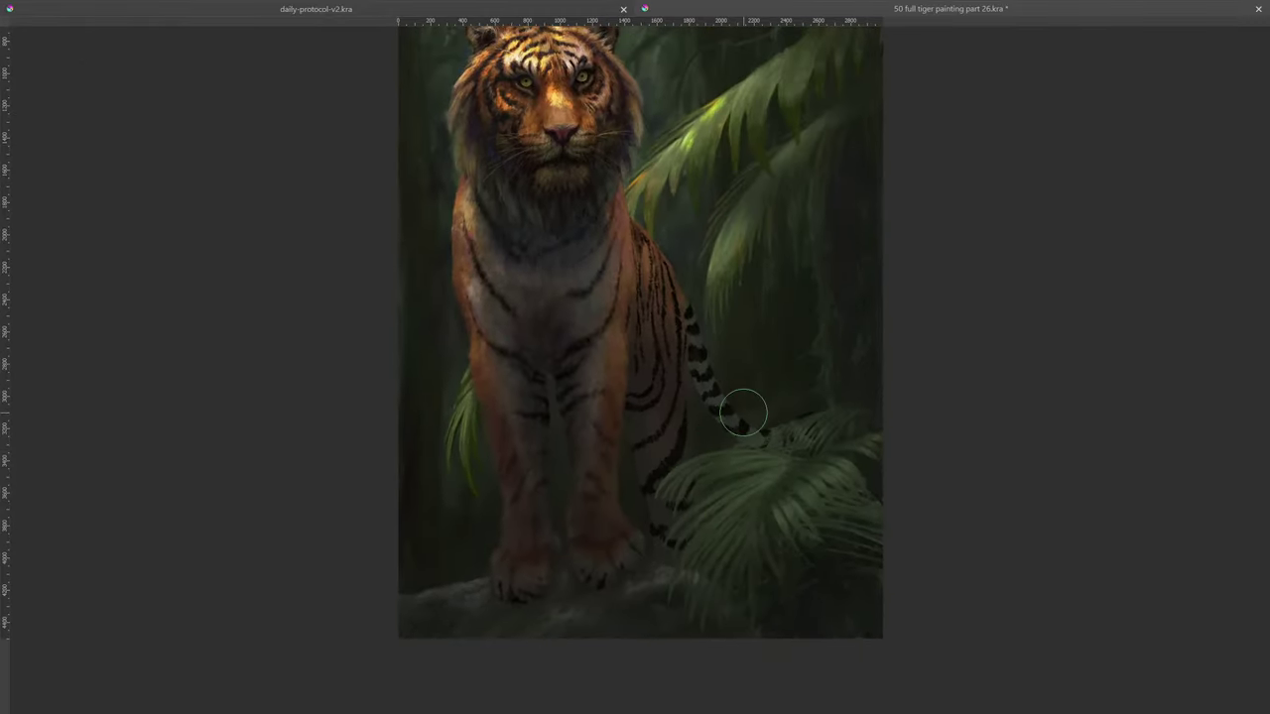
{"action": "key", "text": "Tab"}
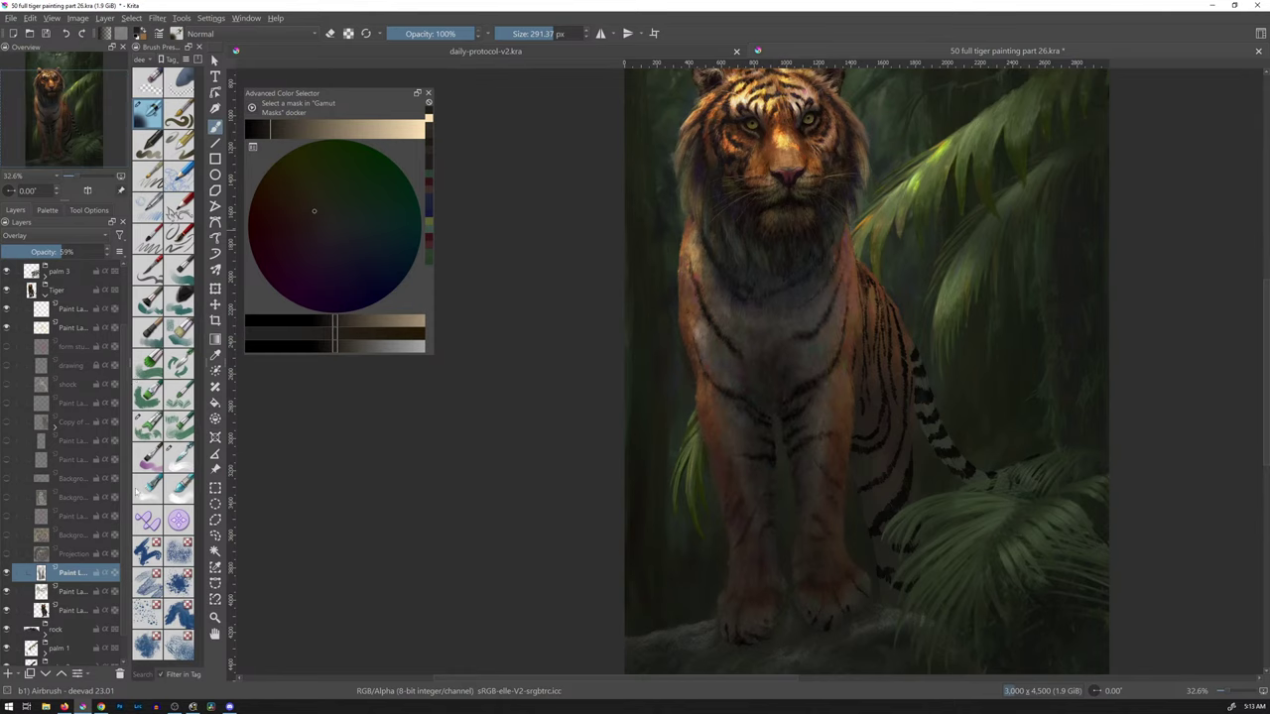
- Add a new empty paint layer above Paint Layer 29 inside the expanded rock group
{"action": "scroll", "coordinate": [99, 496], "scroll_direction": "down", "scroll_amount": 1}
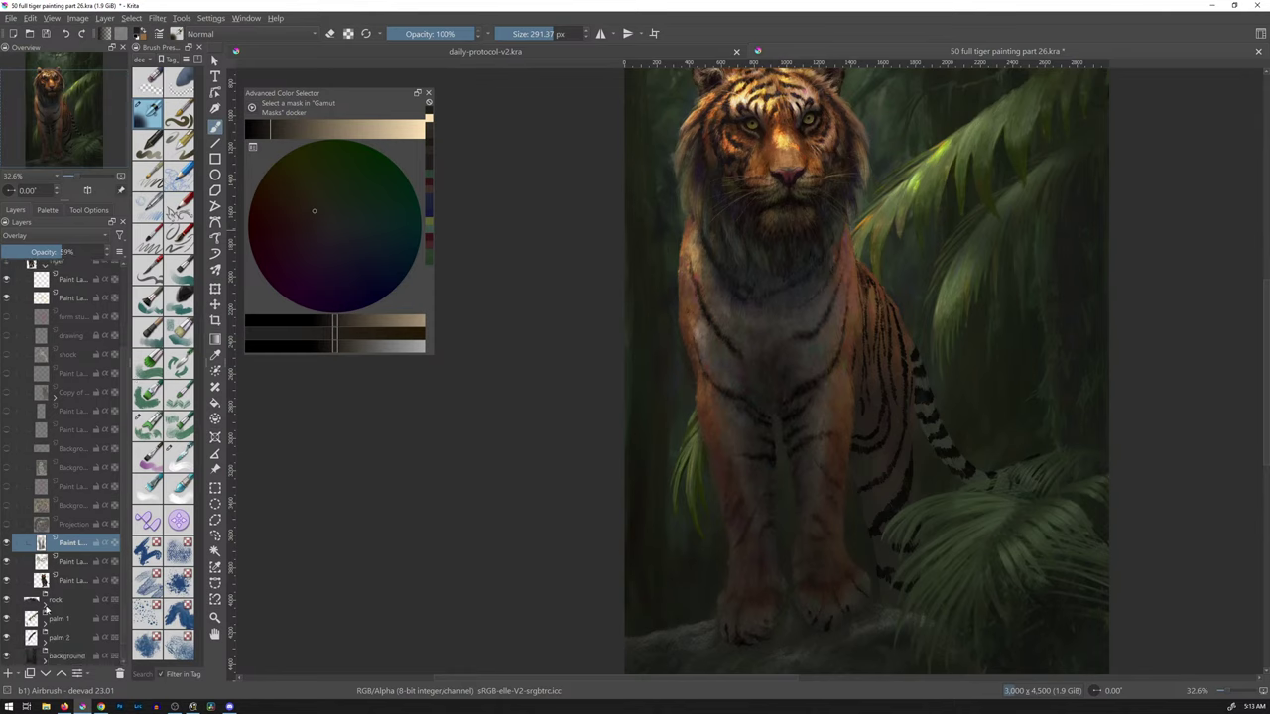
{"action": "left_click", "coordinate": [45, 605]}
{"action": "scroll", "coordinate": [124, 484], "scroll_direction": "down", "scroll_amount": 3}
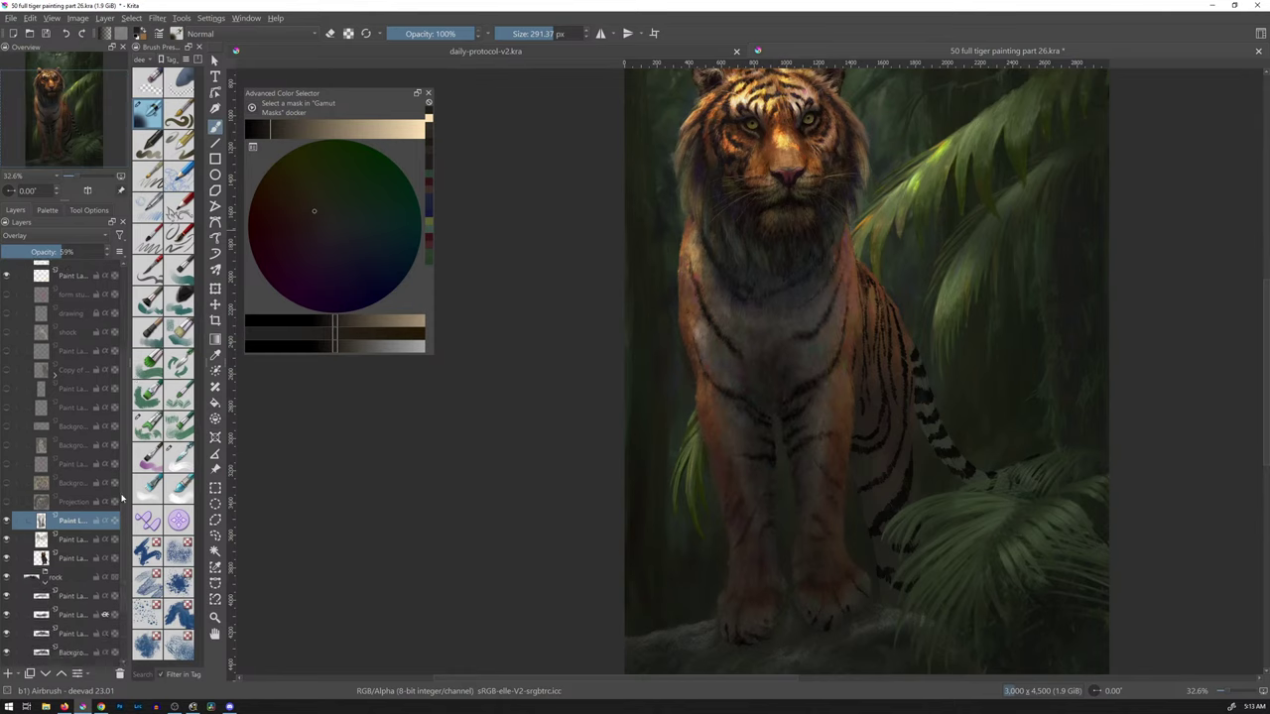
{"action": "left_click", "coordinate": [79, 523]}
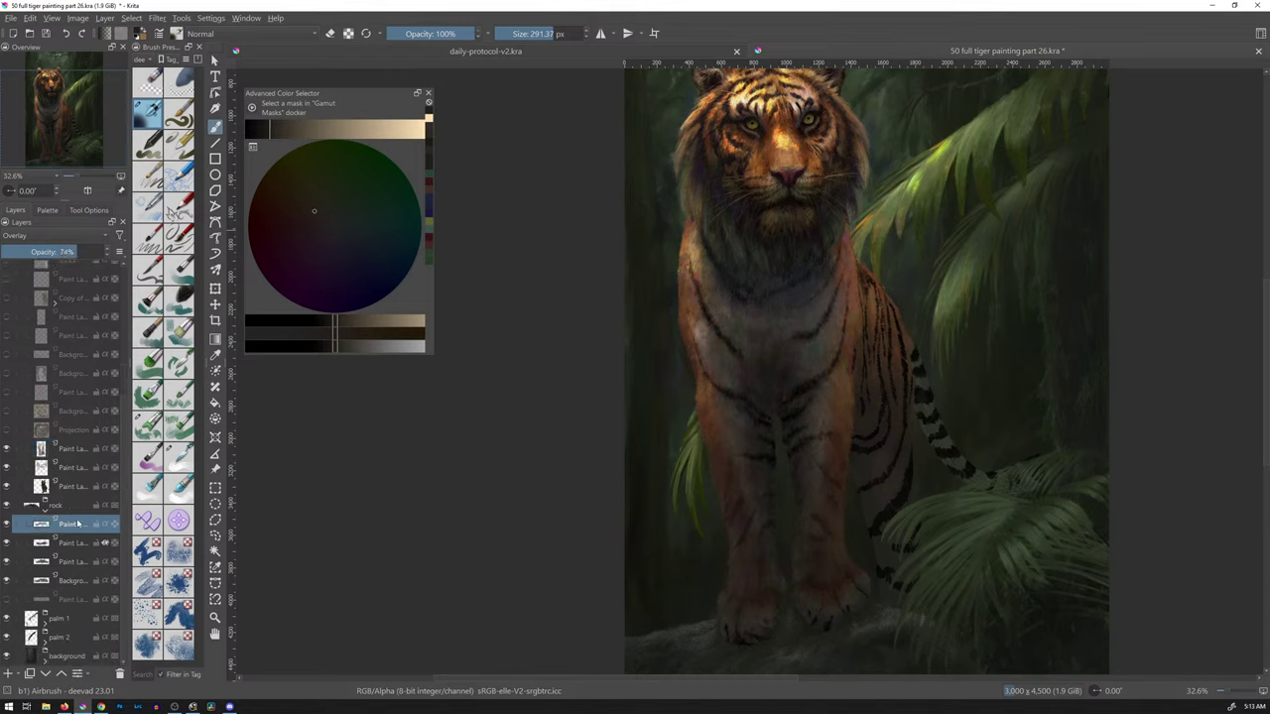
{"action": "mouse_move", "coordinate": [114, 546]}
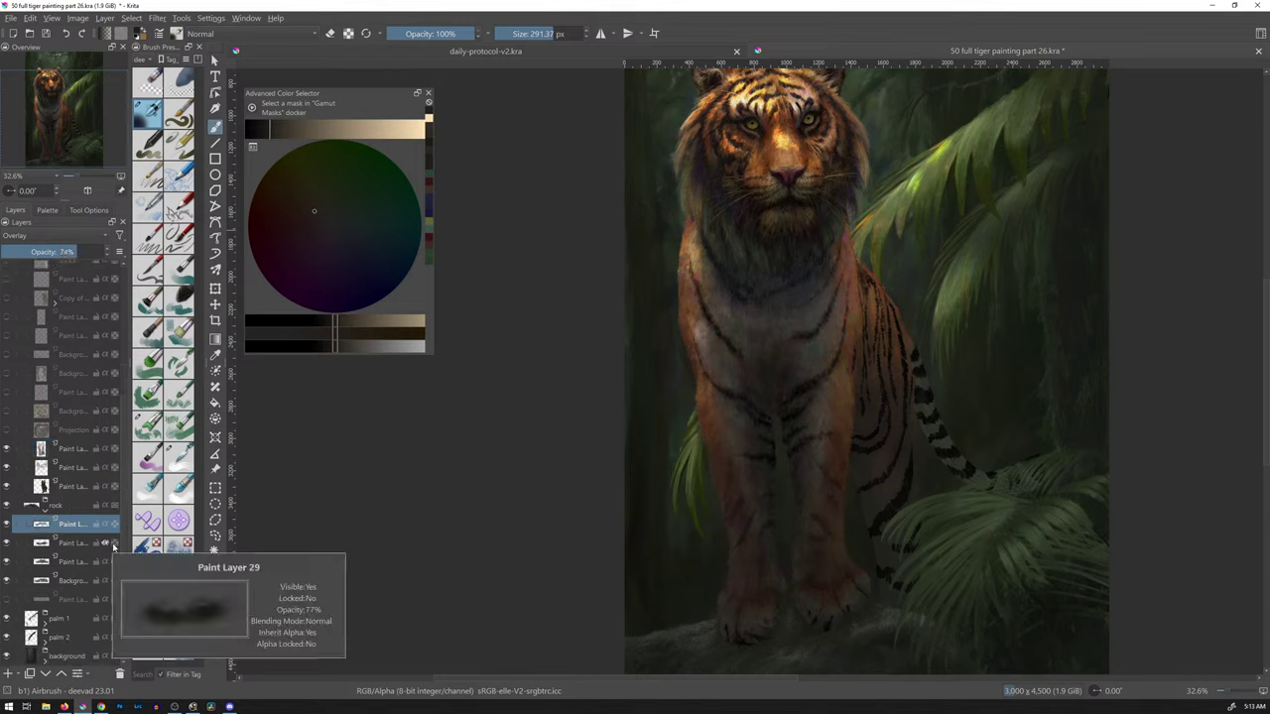
{"action": "key", "text": "Insert"}
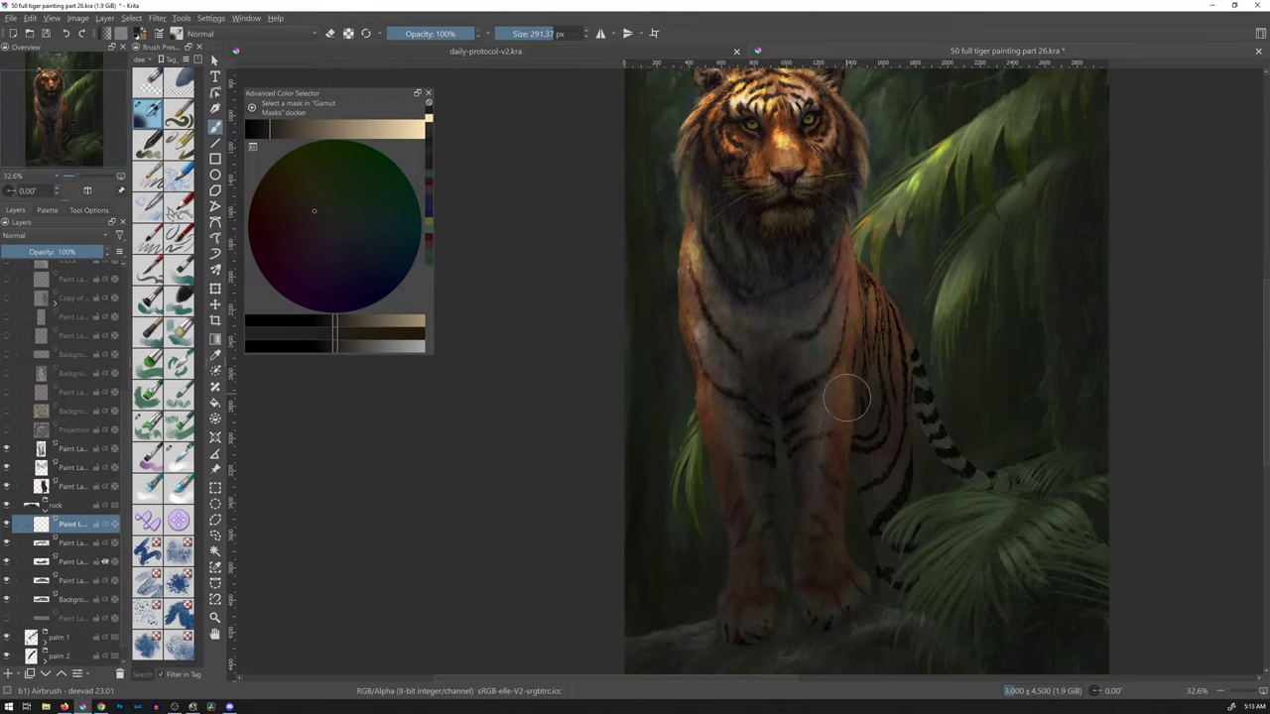
- Zoom in on the tiger's paws and select the Canvas Rub Texture brush preset
{"action": "mouse_move", "coordinate": [841, 445]}
{"action": "left_mouse_down"}
{"action": "mouse_move", "coordinate": [854, 402]}
{"action": "mouse_move", "coordinate": [844, 420]}
{"action": "left_mouse_up"}
{"action": "scroll", "coordinate": [827, 291], "scroll_direction": "down", "scroll_amount": 5}
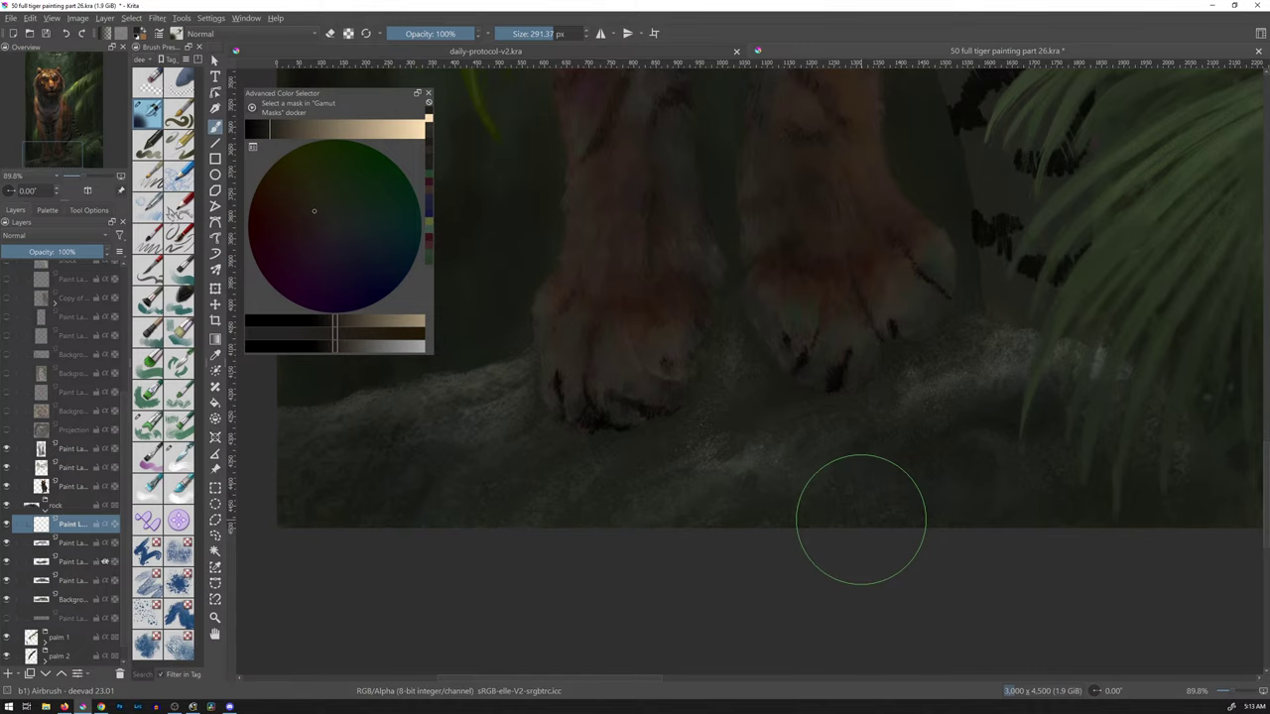
{"action": "left_click", "coordinate": [178, 552]}
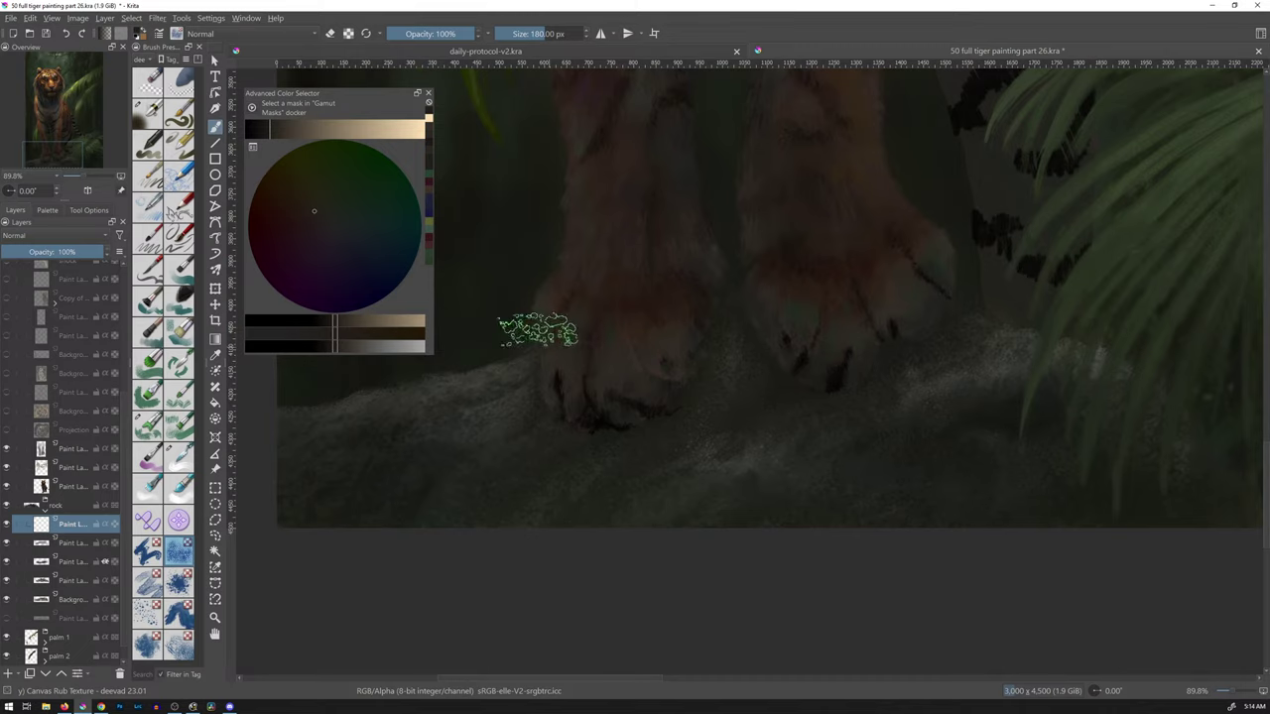
- Try light-tan, Splatters Large and cream Textured Random Noise dabs on the rock, undoing each
{"action": "key", "text": "x"}
{"action": "mouse_move", "coordinate": [698, 453]}
{"action": "left_mouse_down"}
{"action": "mouse_move", "coordinate": [711, 512]}
{"action": "mouse_move", "coordinate": [726, 455]}
{"action": "mouse_move", "coordinate": [748, 445]}
{"action": "mouse_move", "coordinate": [802, 482]}
{"action": "mouse_move", "coordinate": [896, 505]}
{"action": "mouse_move", "coordinate": [951, 499]}
{"action": "mouse_move", "coordinate": [975, 529]}
{"action": "left_mouse_up"}
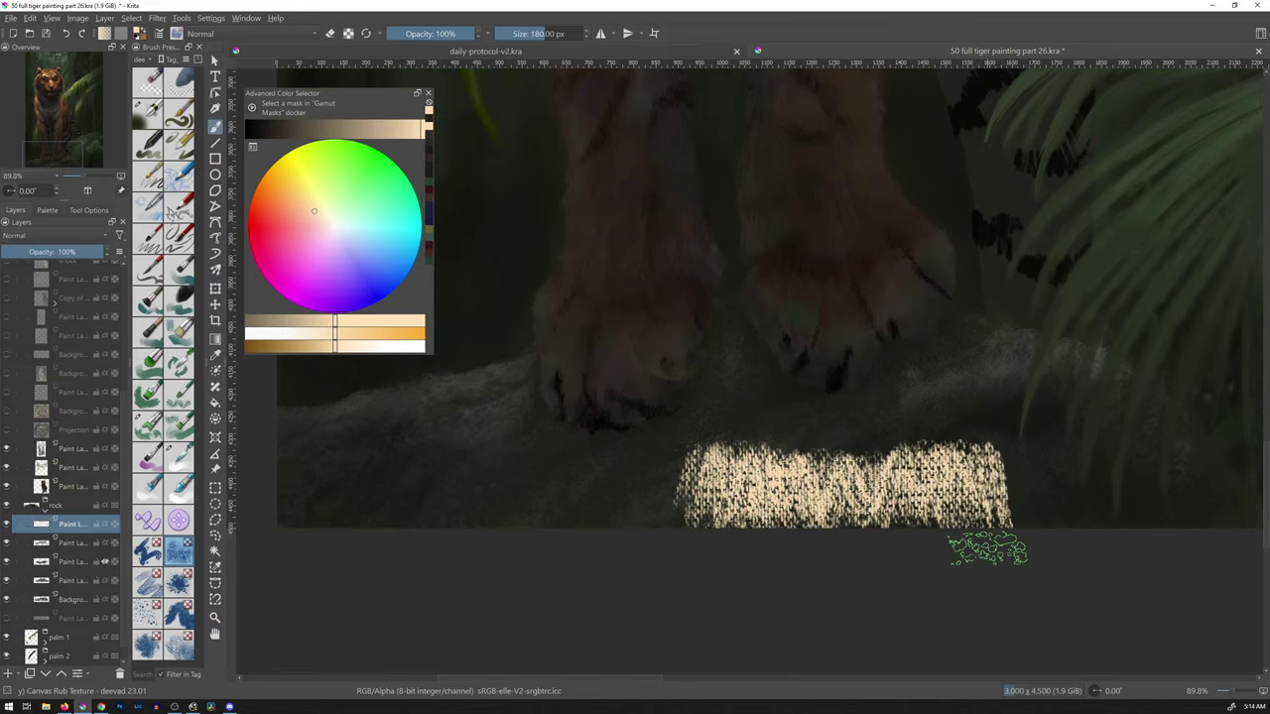
{"action": "key", "text": "ctrl+z"}
{"action": "left_click", "coordinate": [178, 585]}
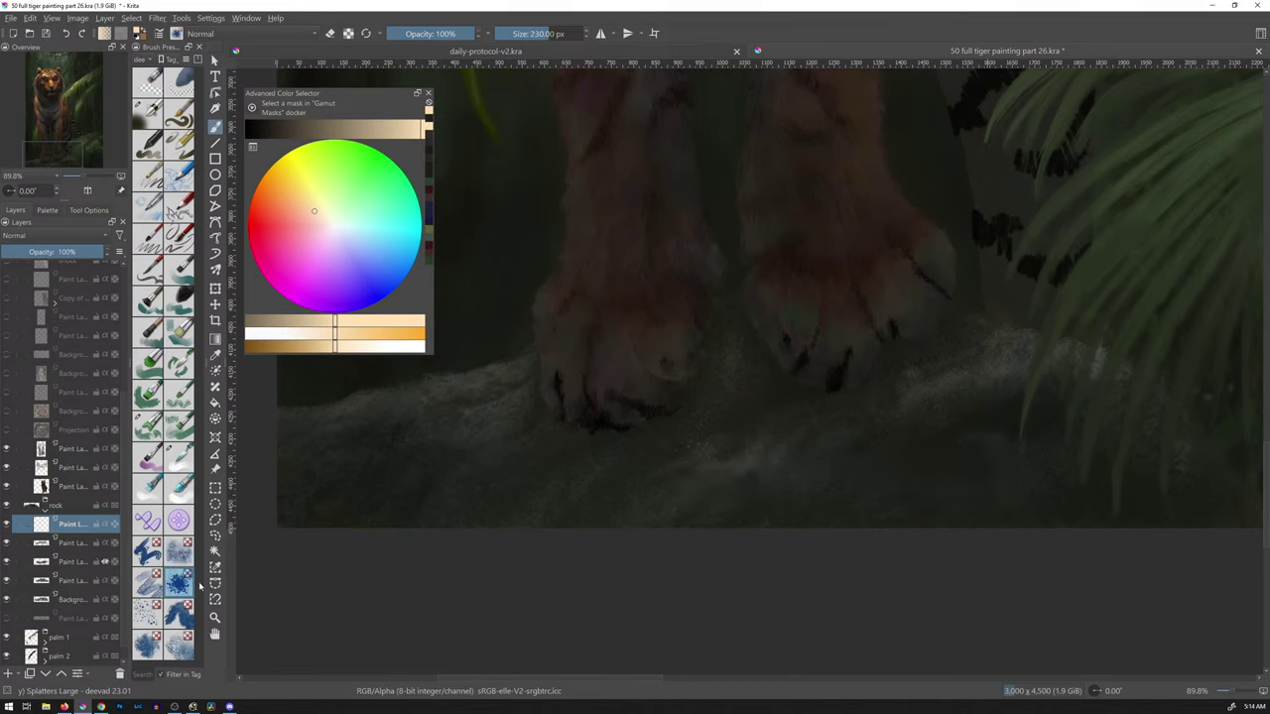
{"action": "left_click", "coordinate": [759, 466]}
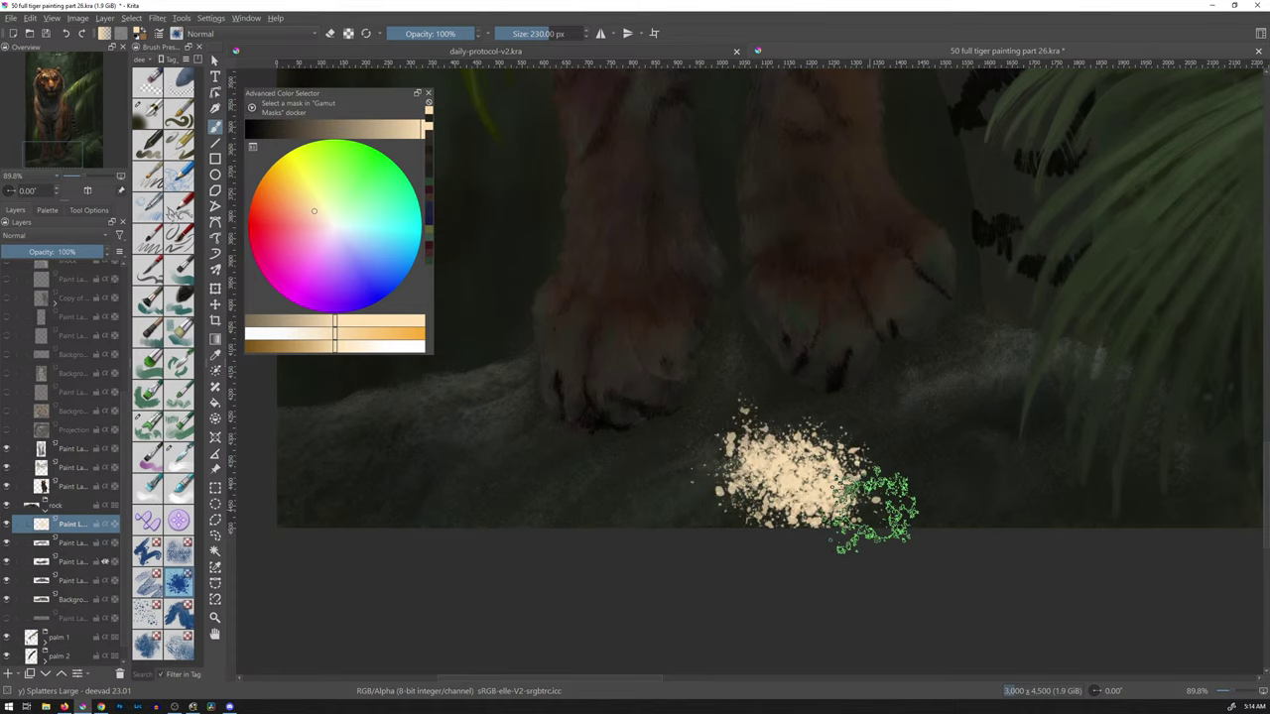
{"action": "key", "text": "ctrl+z"}
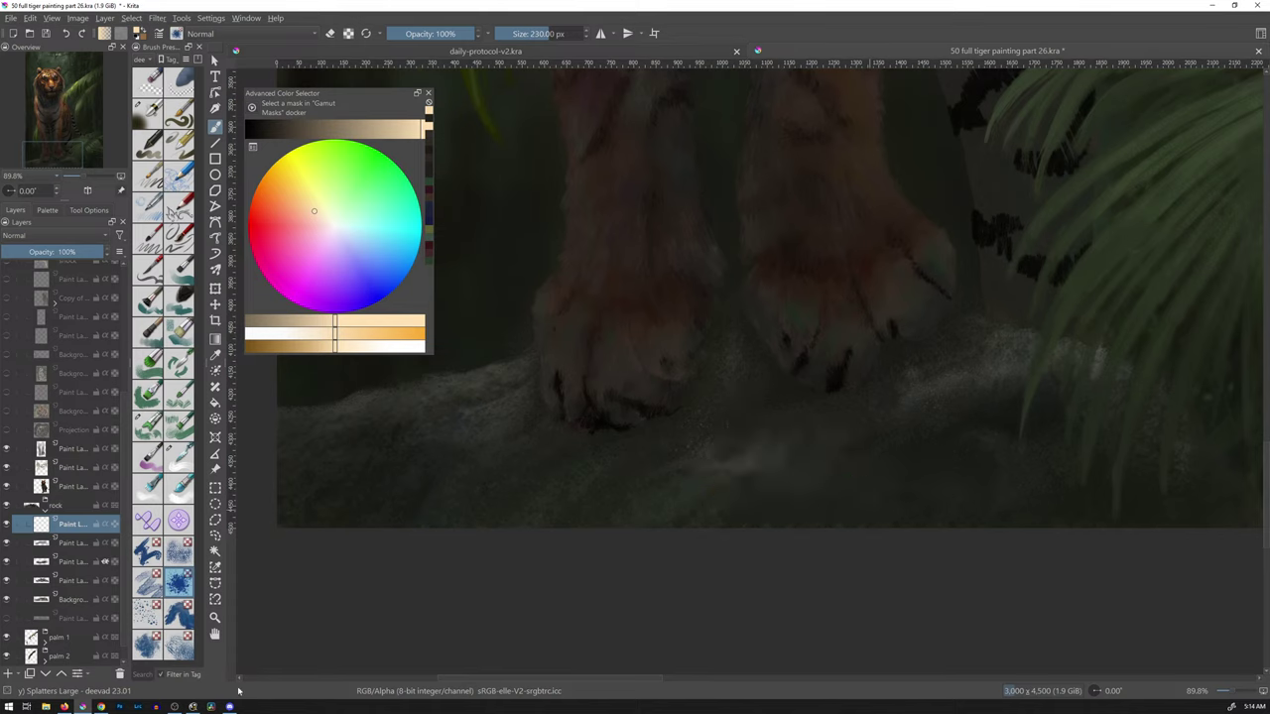
{"action": "left_click", "coordinate": [179, 645]}
{"action": "left_click", "coordinate": [750, 454]}
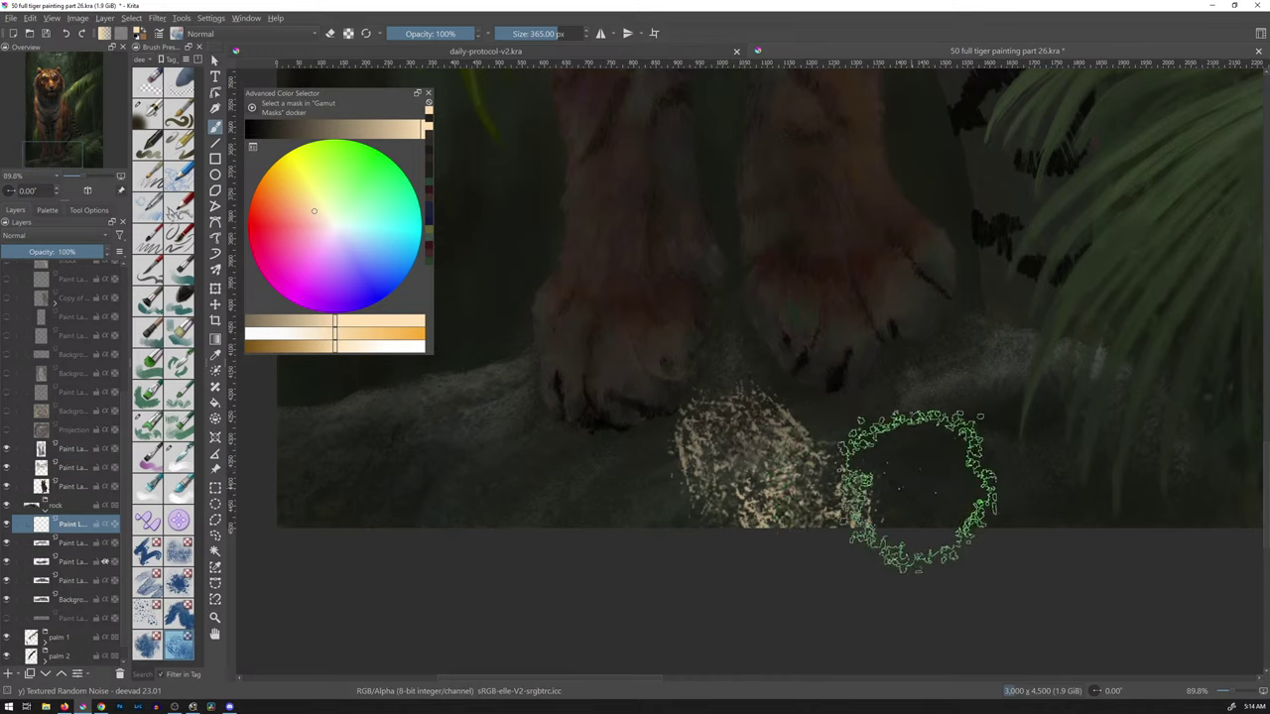
{"action": "key", "text": "ctrl+z"}
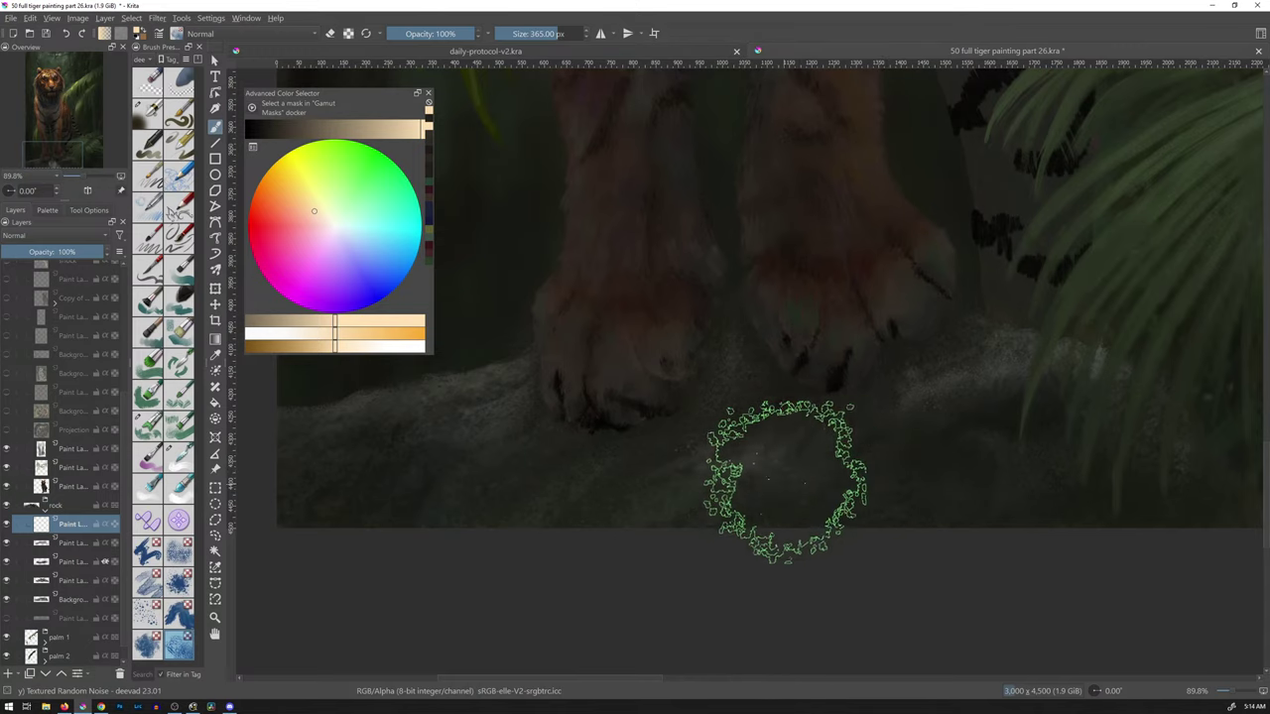
- Shrink the Textured Random Noise brush to about 63 px and sample a near-black colour
{"action": "key", "text": "bracketleft"}
{"action": "key", "text": "bracketleft"}
{"action": "key", "text": "bracketleft"}
{"action": "key", "text": "bracketleft"}
{"action": "key", "text": "bracketleft"}
{"action": "key", "text": "bracketleft"}
{"action": "key", "text": "bracketleft"}
{"action": "key", "text": "bracketleft"}
{"action": "key", "text": "bracketleft"}
{"action": "key", "text": "bracketleft"}
{"action": "key", "text": "bracketleft"}
{"action": "key", "text": "bracketleft"}
{"action": "key", "text": "bracketleft"}
{"action": "key", "text": "bracketleft"}
{"action": "key", "text": "bracketleft"}
{"action": "key", "text": "bracketleft"}
{"action": "key", "text": "bracketleft"}
{"action": "key", "text": "bracketleft"}
{"action": "key", "text": "bracketleft"}
{"action": "key", "text": "bracketleft"}
{"action": "key", "text": "bracketleft"}
{"action": "key", "text": "bracketleft"}
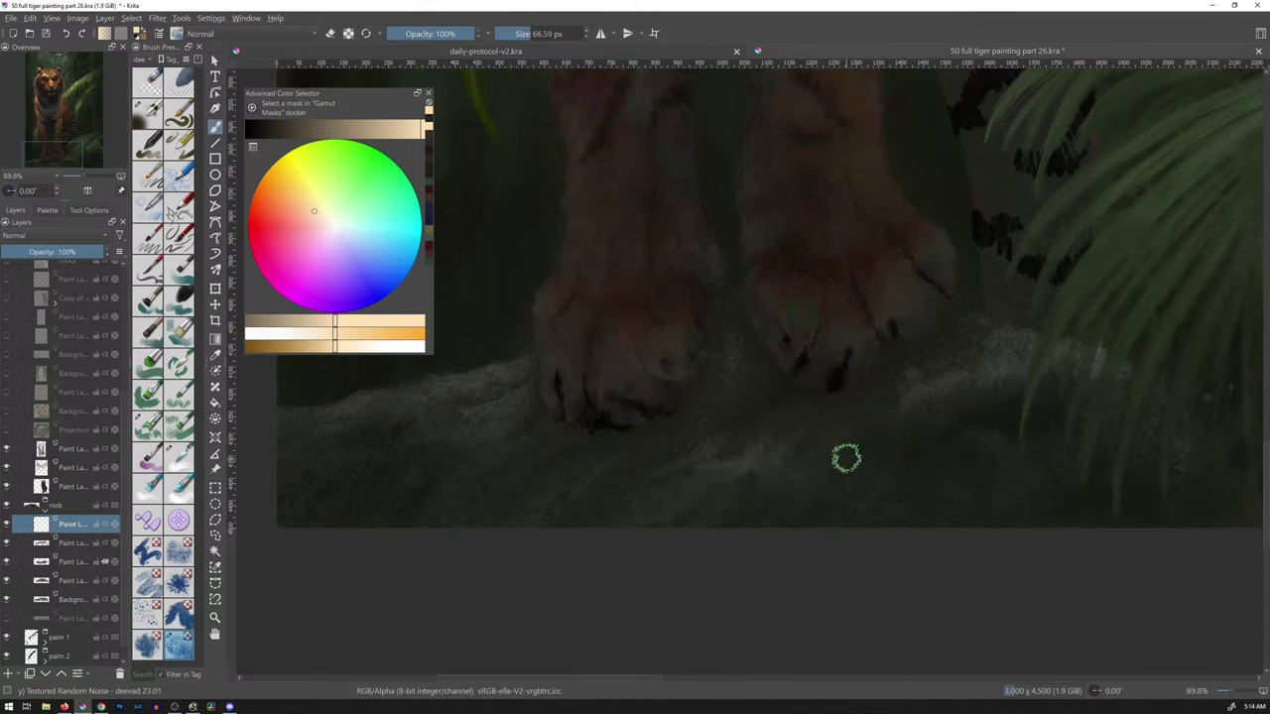
{"action": "key", "text": "bracketleft"}
{"action": "left_click", "coordinate": [615, 437], "text": "ctrl"}
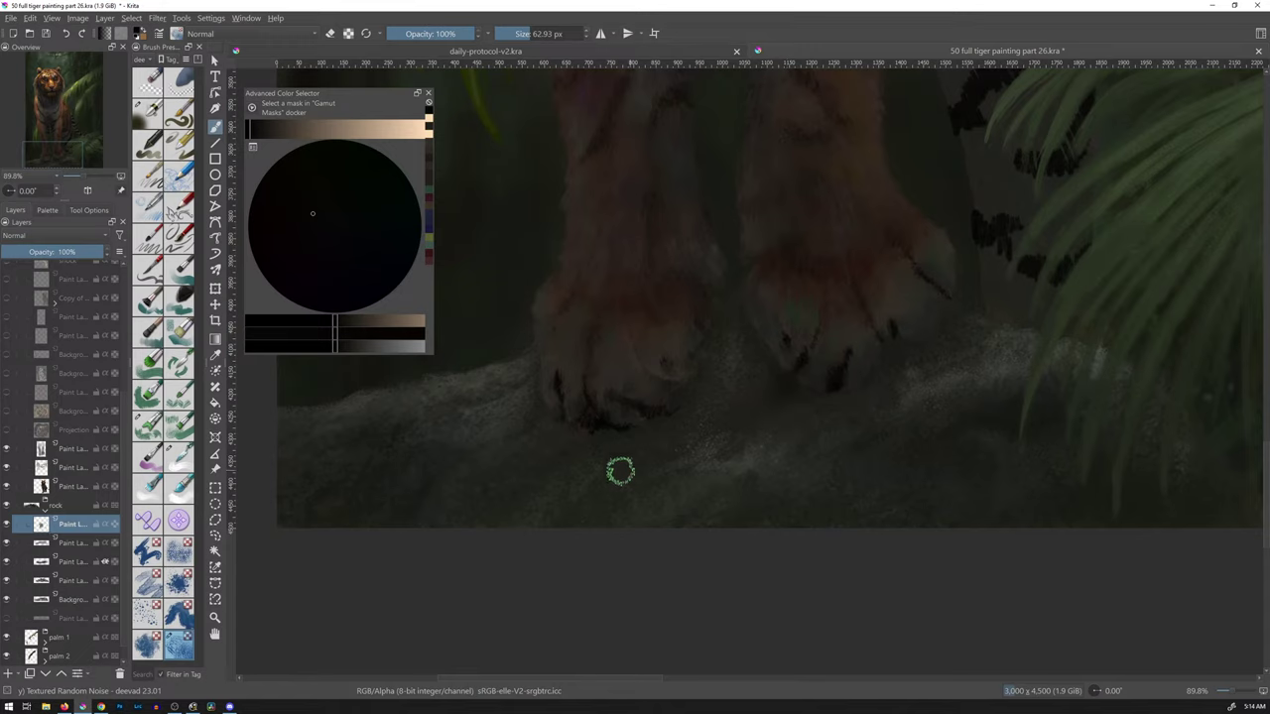
- Set the paint layer's blending mode to Overlay, then change it to Multiply
{"action": "left_click", "coordinate": [49, 237]}
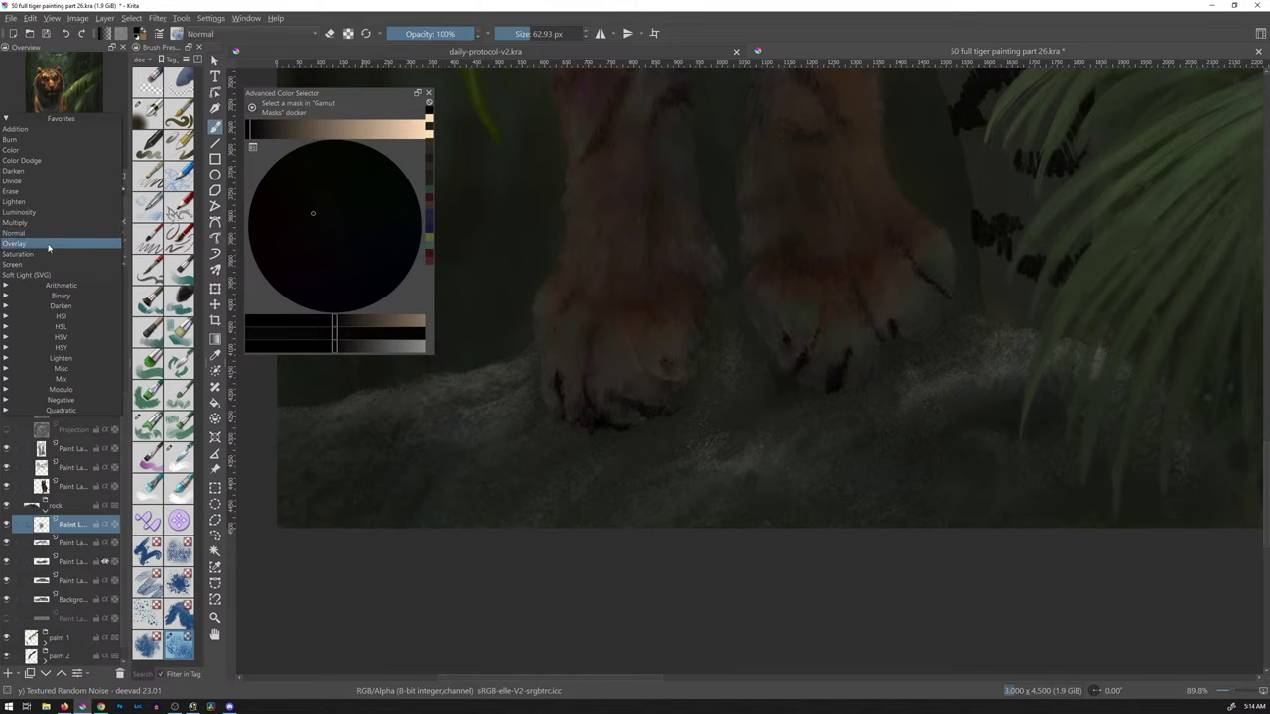
{"action": "left_click", "coordinate": [48, 244]}
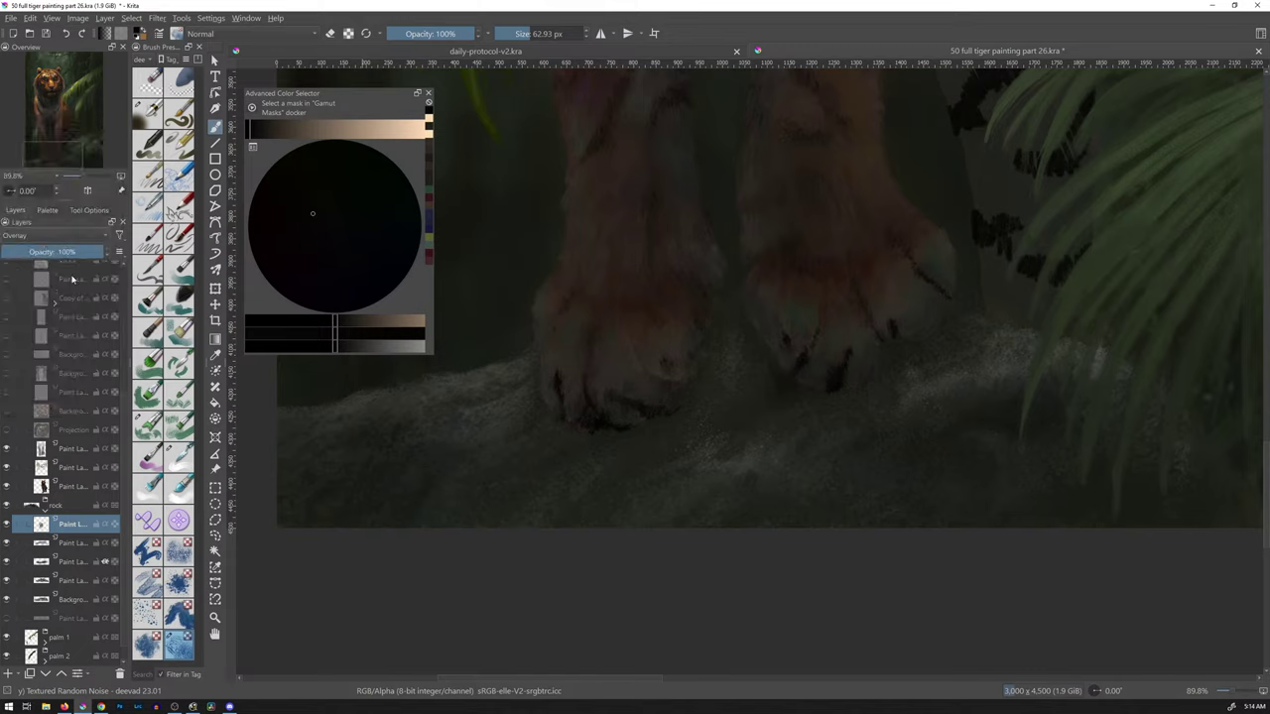
{"action": "left_click", "coordinate": [54, 236]}
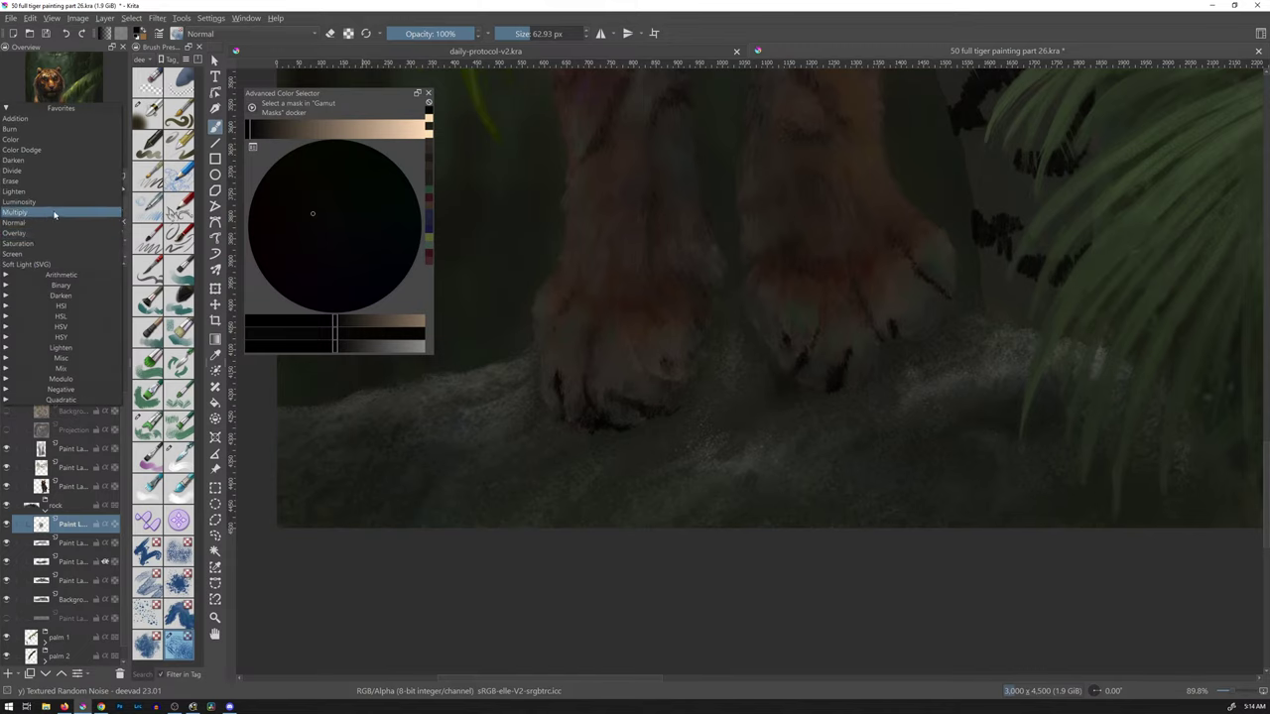
{"action": "left_click", "coordinate": [55, 216]}
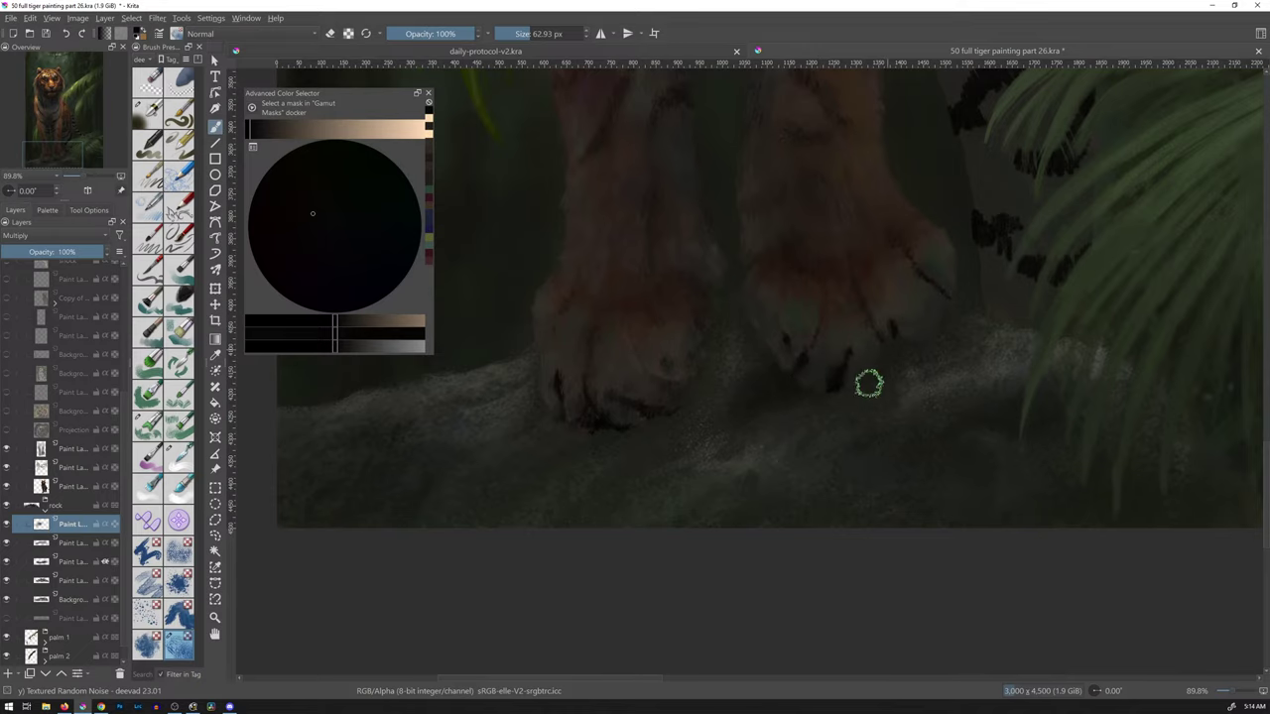
- In canvas-only view, zoom in and sample the dark colour of the right paw's claws
{"action": "key", "text": "Tab"}
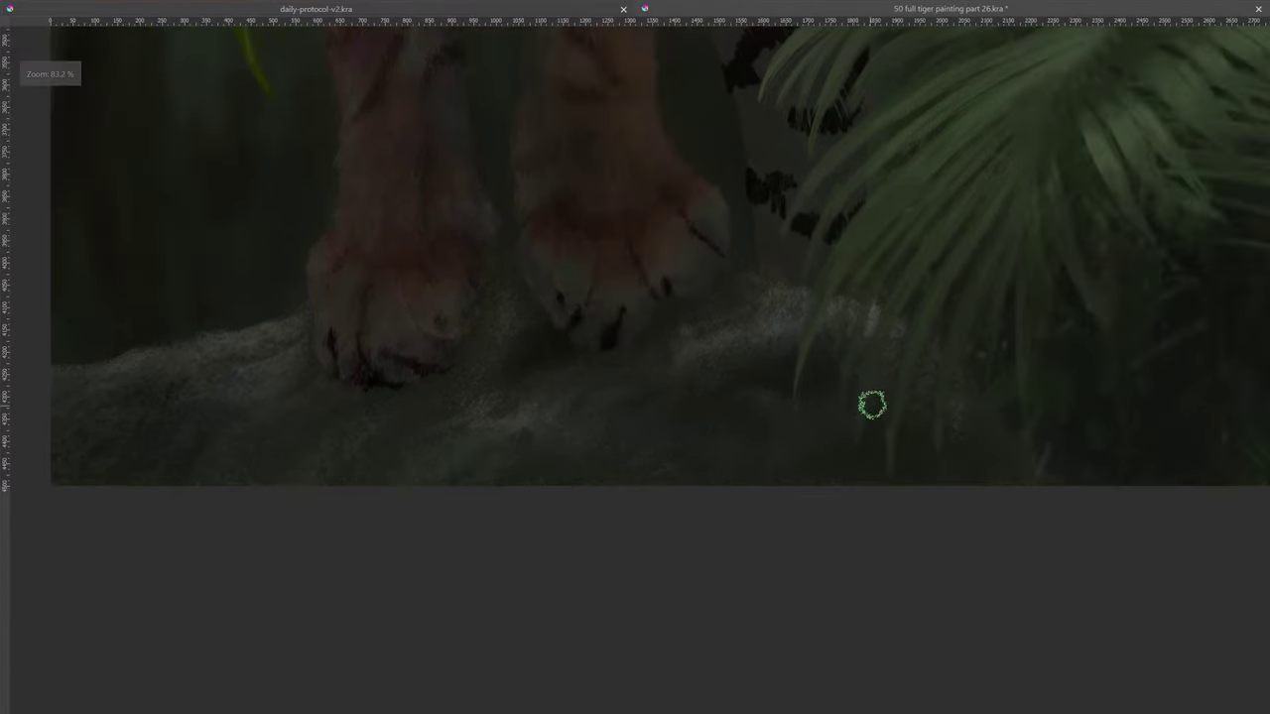
{"action": "scroll", "coordinate": [691, 327], "scroll_direction": "up", "scroll_amount": 1}
{"action": "scroll", "coordinate": [691, 324], "scroll_direction": "down", "scroll_amount": 3}
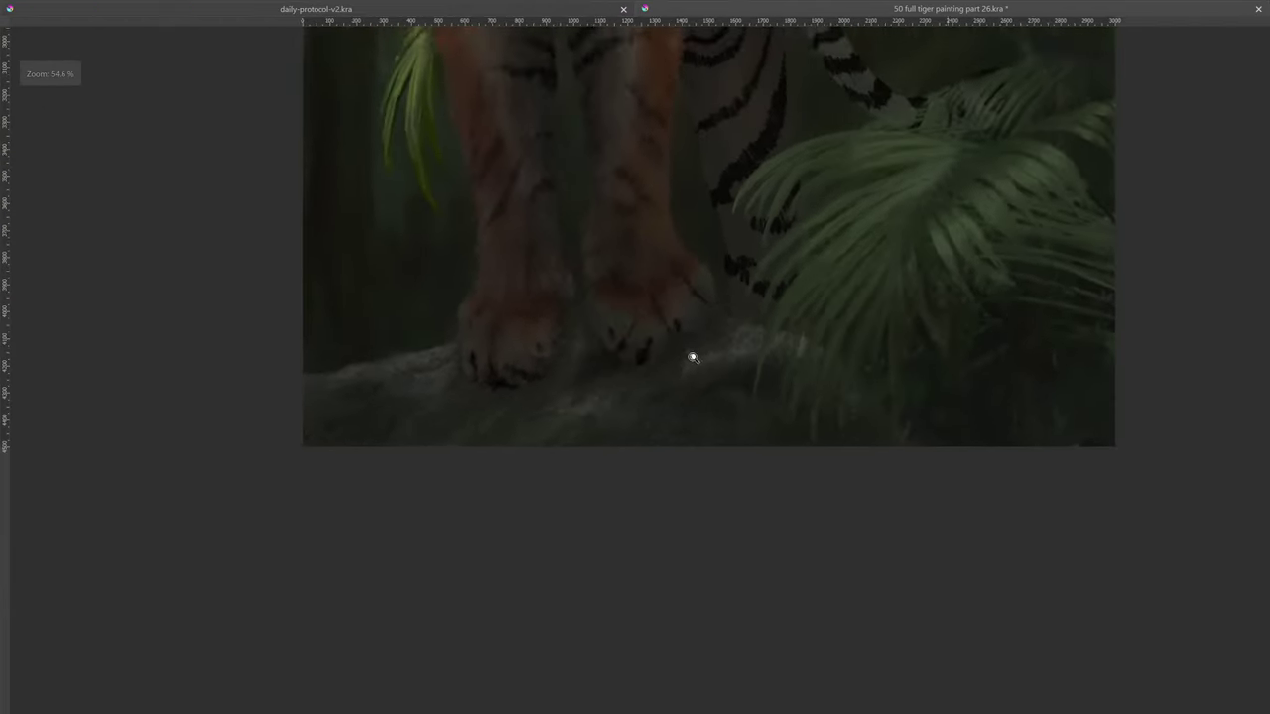
{"action": "scroll", "coordinate": [711, 303], "scroll_direction": "up", "scroll_amount": 3}
{"action": "scroll", "coordinate": [765, 423], "scroll_direction": "up", "scroll_amount": 2}
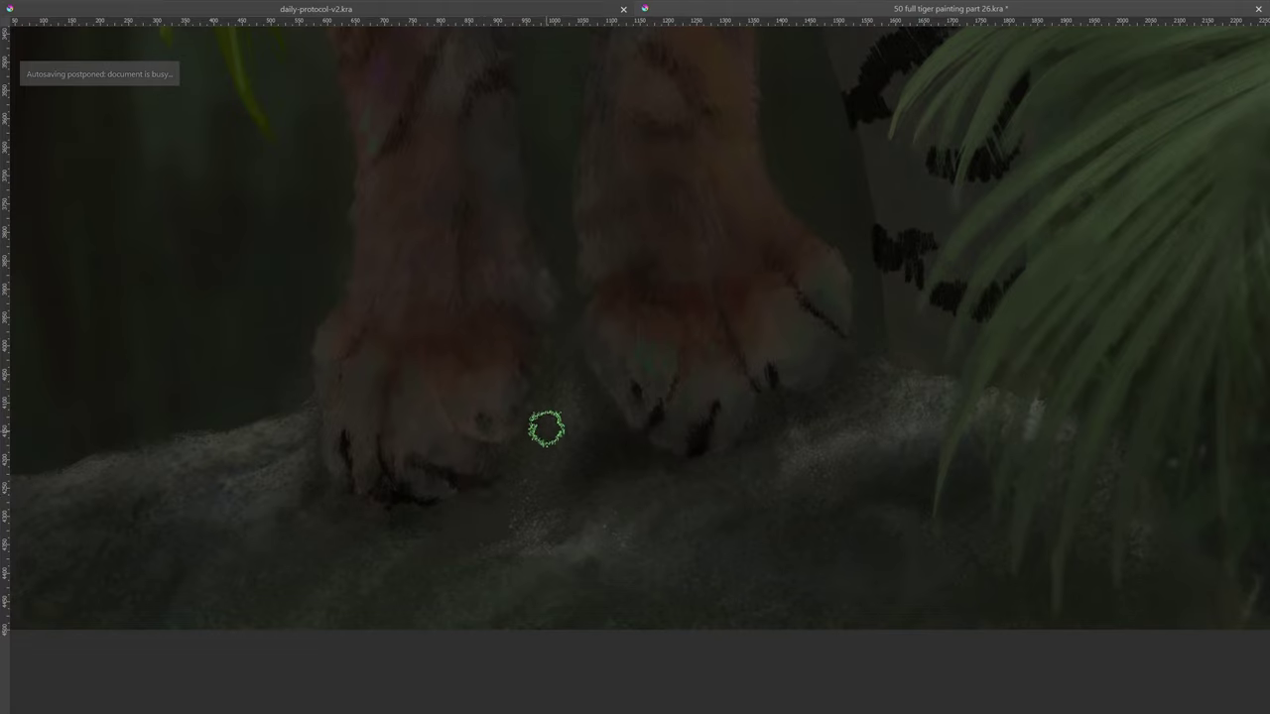
{"action": "left_click", "coordinate": [722, 416], "text": "ctrl"}
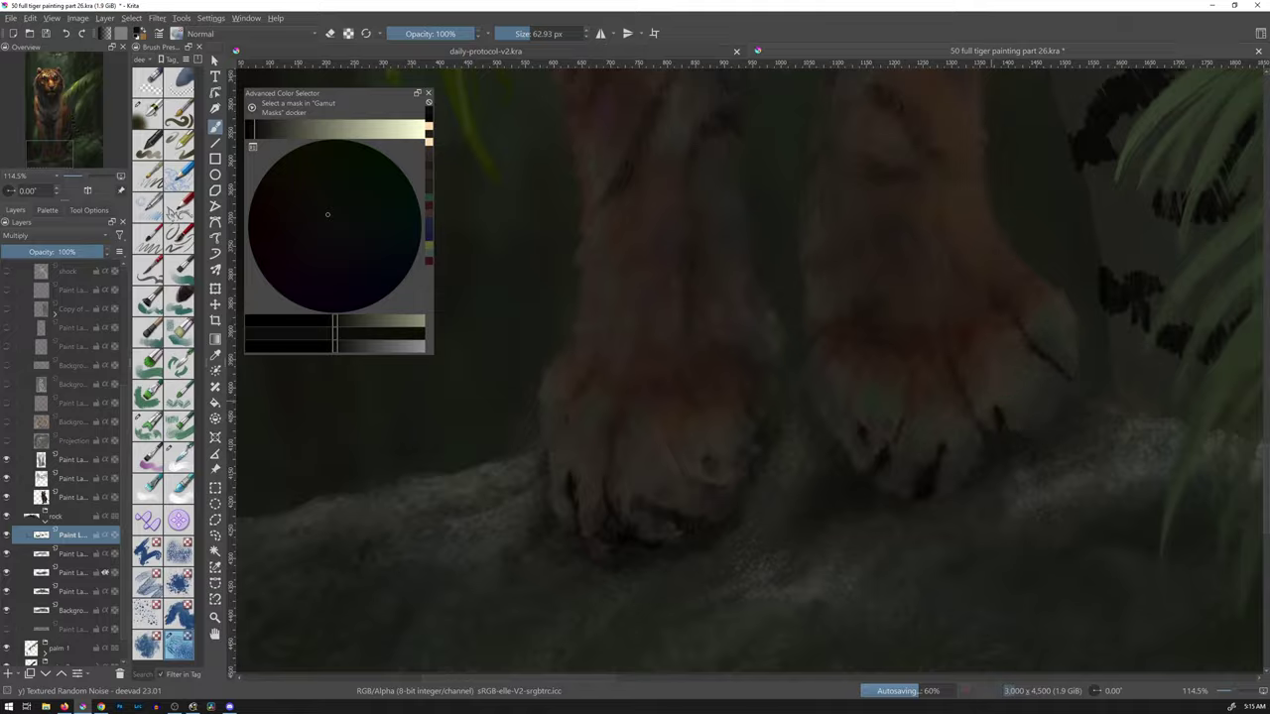
- Set the paint colour to black from the gradient bar and enlarge the brush to 199 px
{"action": "scroll", "coordinate": [918, 334], "scroll_direction": "down", "scroll_amount": 6}
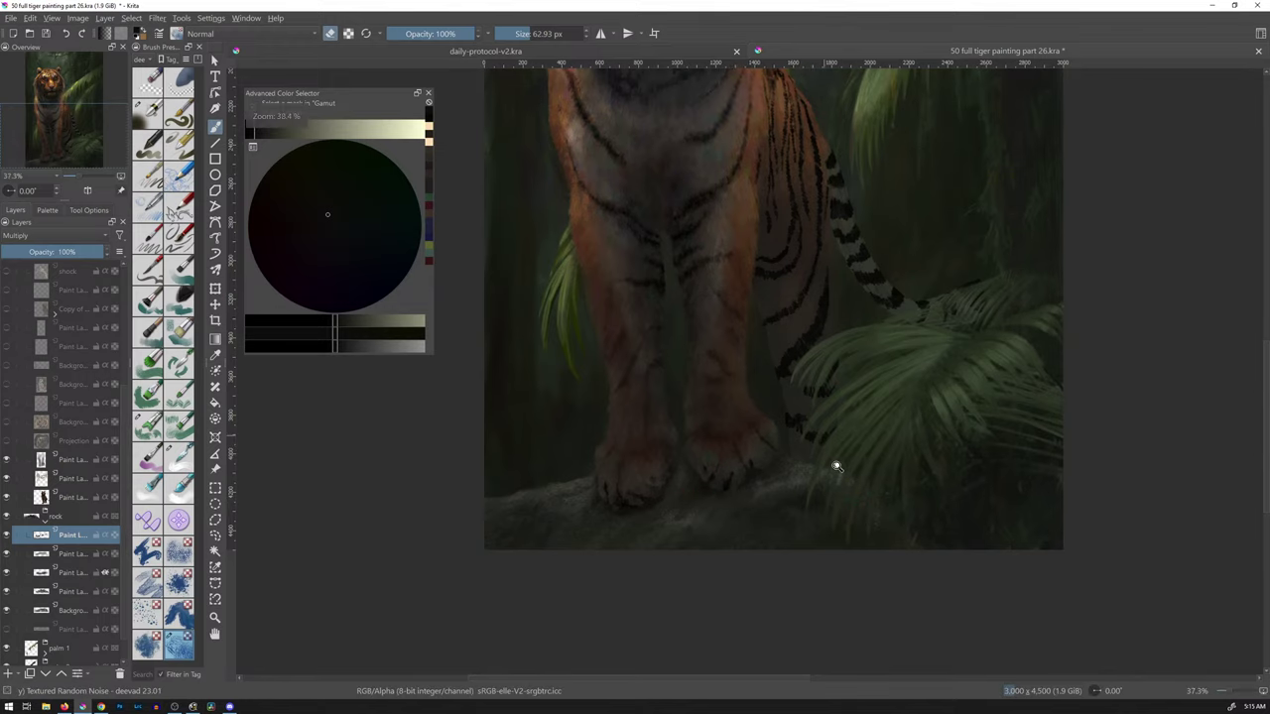
{"action": "scroll", "coordinate": [843, 446], "scroll_direction": "up", "scroll_amount": 3}
{"action": "scroll", "coordinate": [851, 446], "scroll_direction": "down", "scroll_amount": 3}
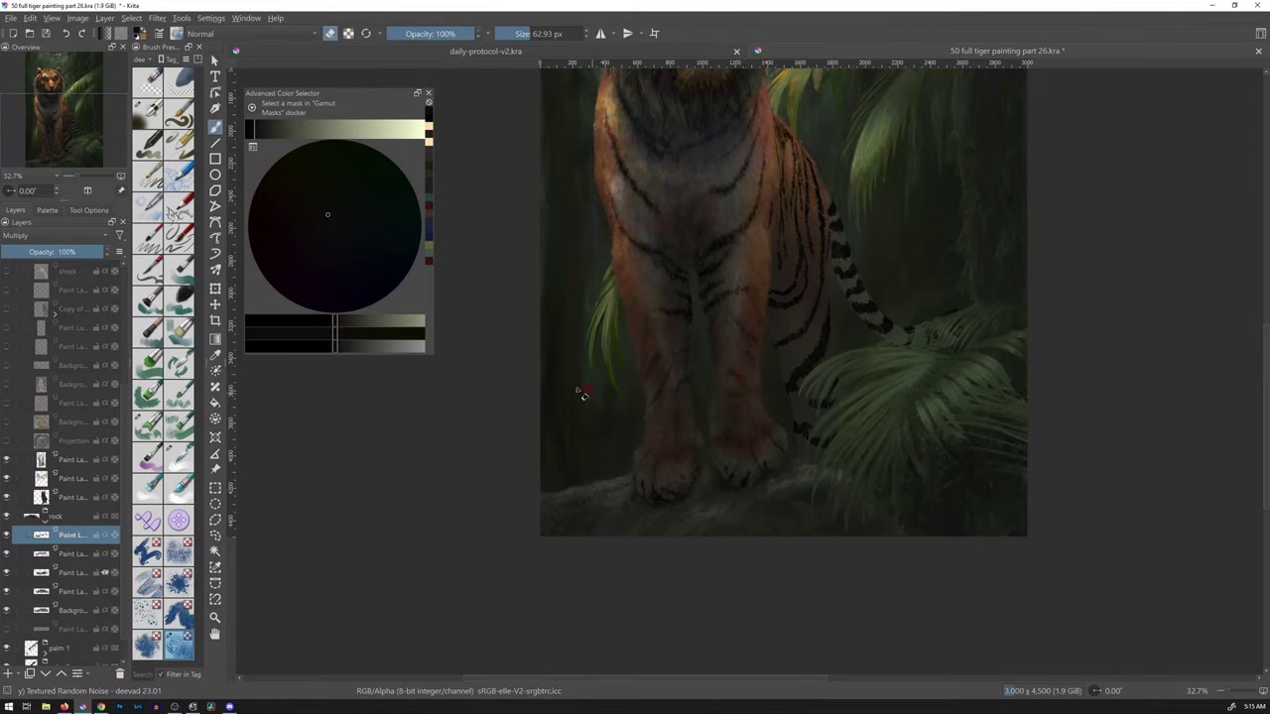
{"action": "left_click", "coordinate": [258, 132]}
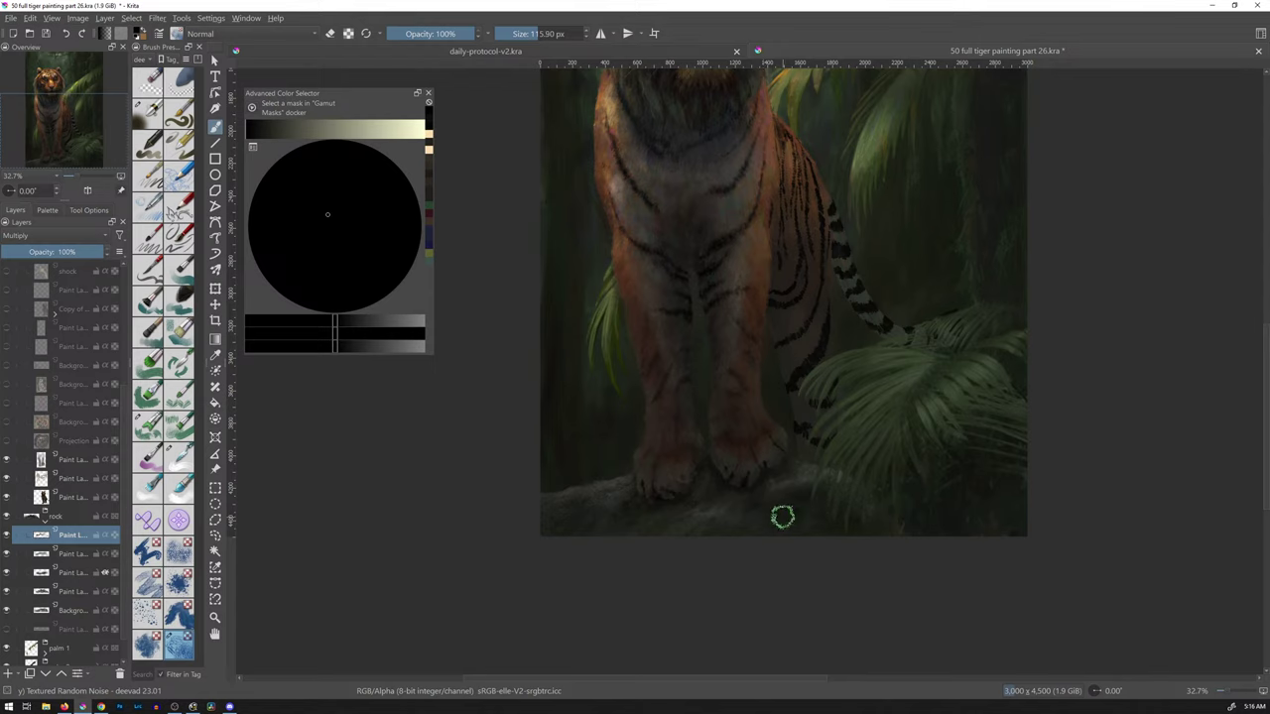
{"action": "key", "text": "bracketright"}
{"action": "key", "text": "bracketright"}
{"action": "key", "text": "bracketright"}
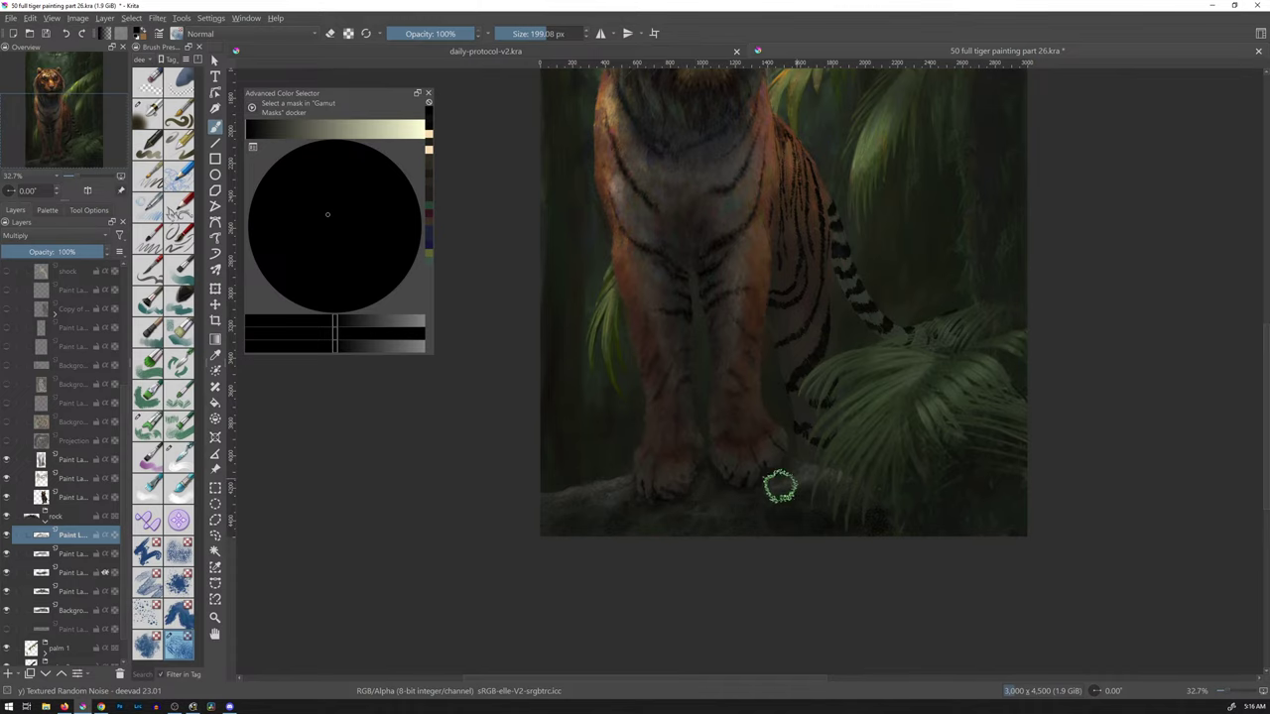
- Zoom out and review the whole painting in canvas-only mode, then restore the interface
{"action": "mouse_move", "coordinate": [839, 420]}
{"action": "left_mouse_down"}
{"action": "mouse_move", "coordinate": [831, 351]}
{"action": "mouse_move", "coordinate": [863, 352]}
{"action": "mouse_move", "coordinate": [723, 453]}
{"action": "mouse_move", "coordinate": [750, 439]}
{"action": "mouse_move", "coordinate": [765, 400]}
{"action": "mouse_move", "coordinate": [762, 430]}
{"action": "mouse_move", "coordinate": [850, 443]}
{"action": "left_mouse_up"}
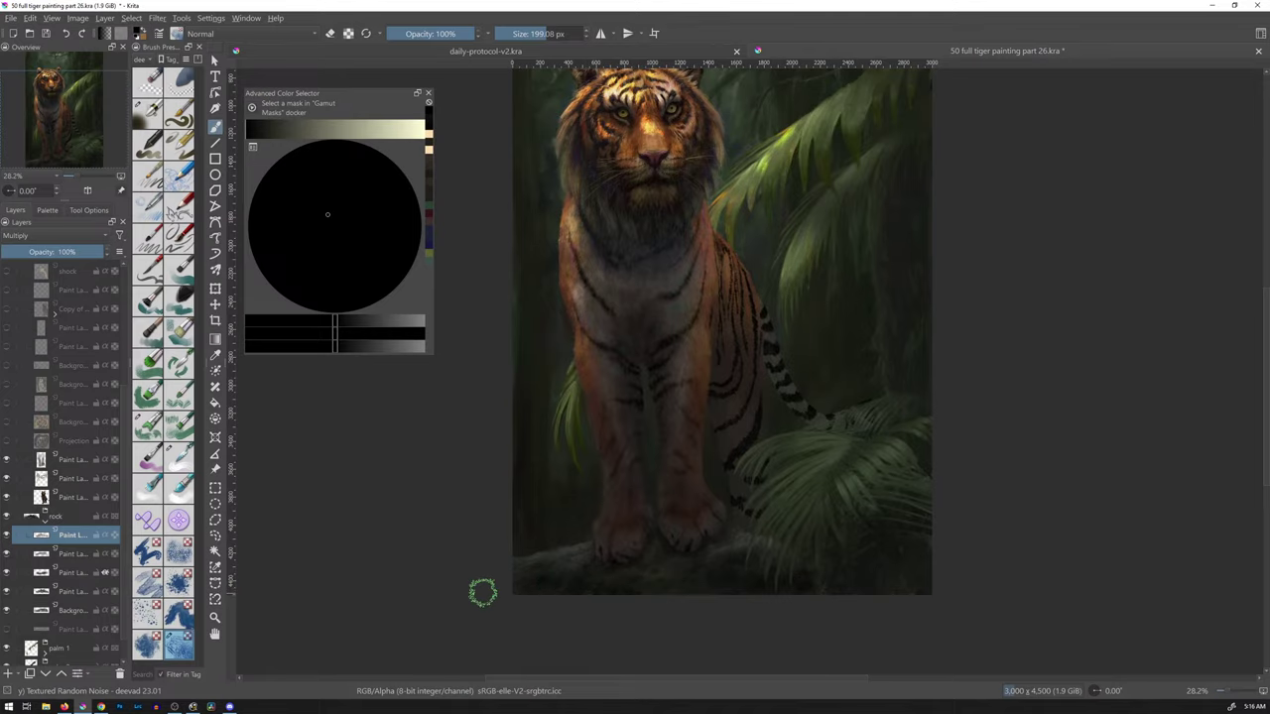
{"action": "key", "text": "Tab"}
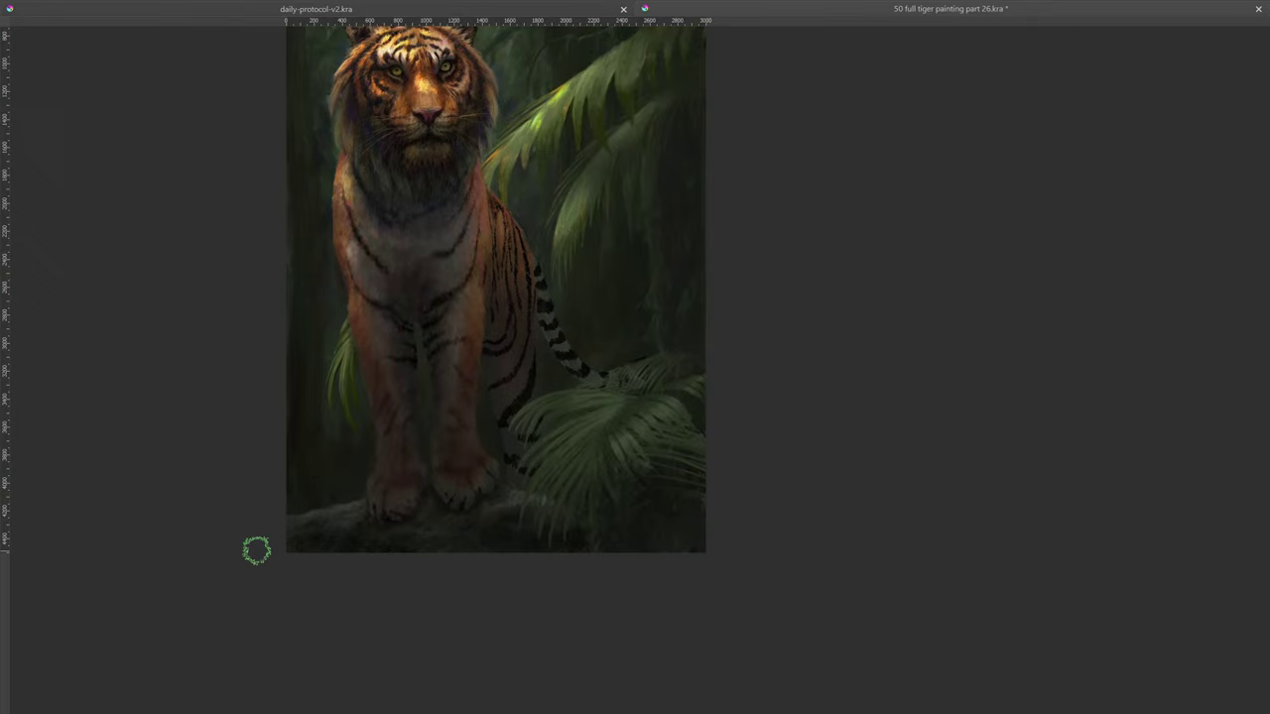
{"action": "left_click_drag", "start_coordinate": [605, 303], "coordinate": [759, 385]}
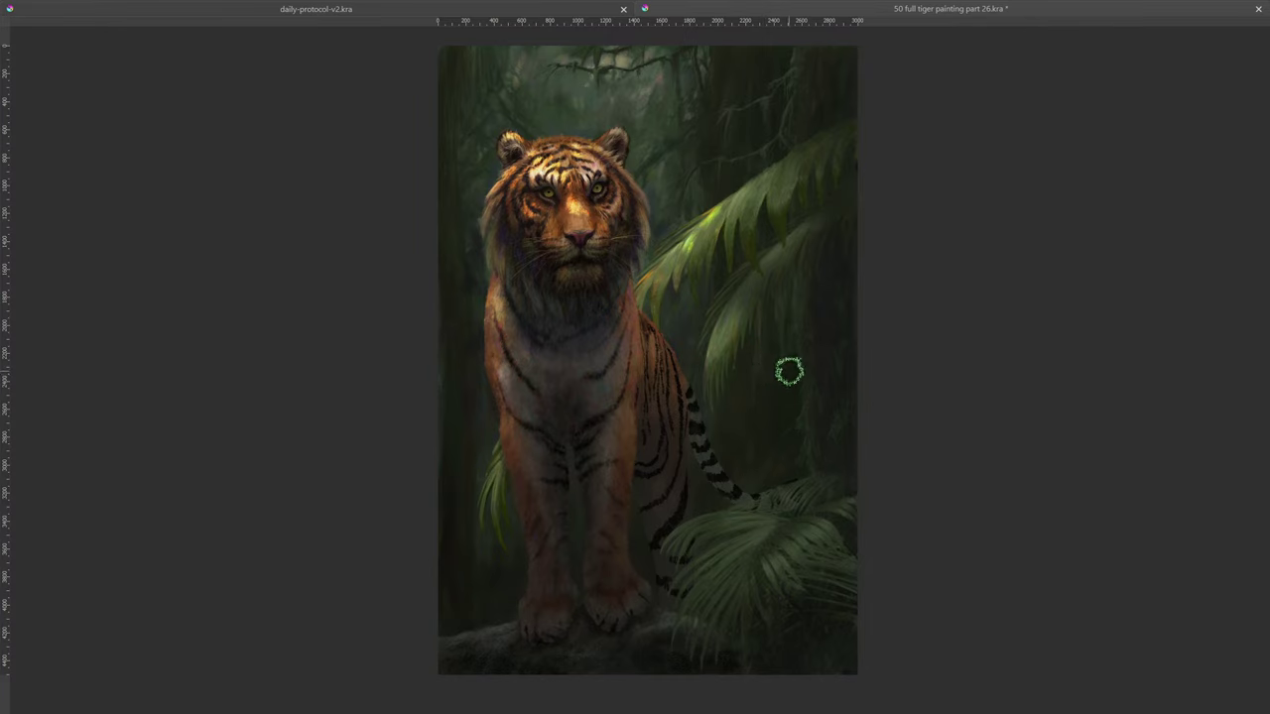
{"action": "key", "text": "Tab"}
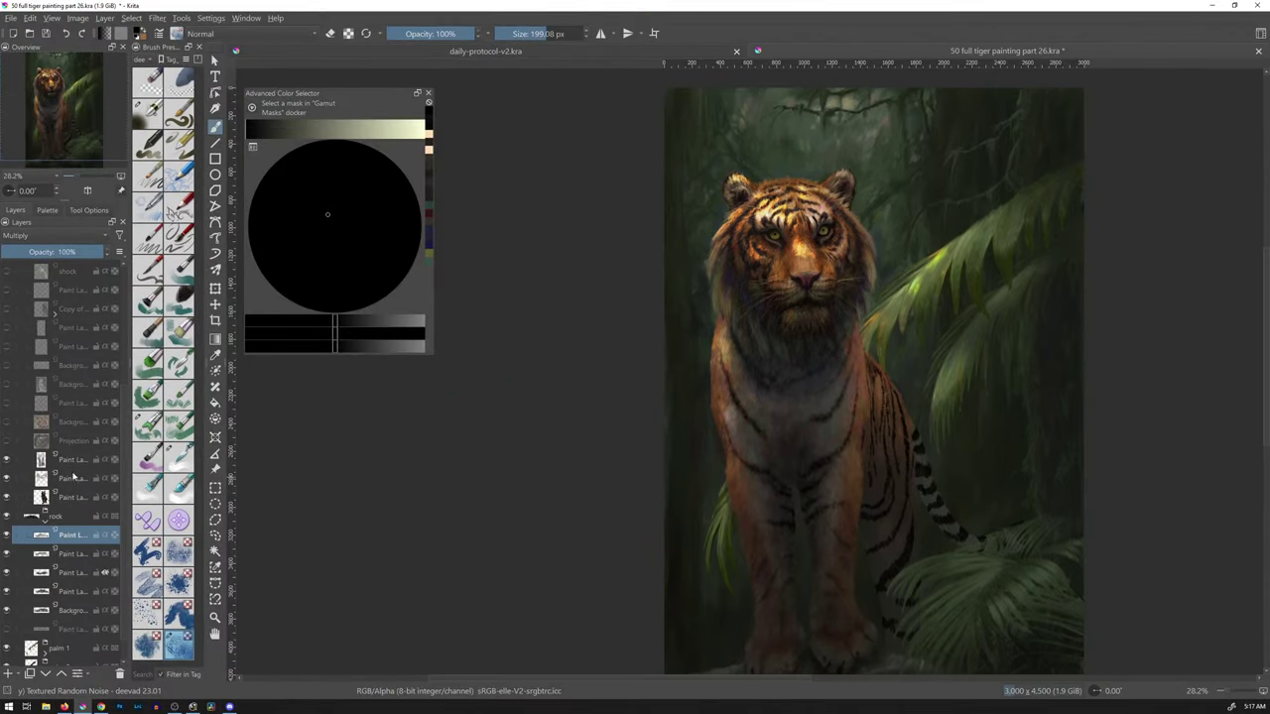
- Select the upper Normal-mode paint layer and choose the Textured Crease Update brush
{"action": "left_click", "coordinate": [94, 497]}
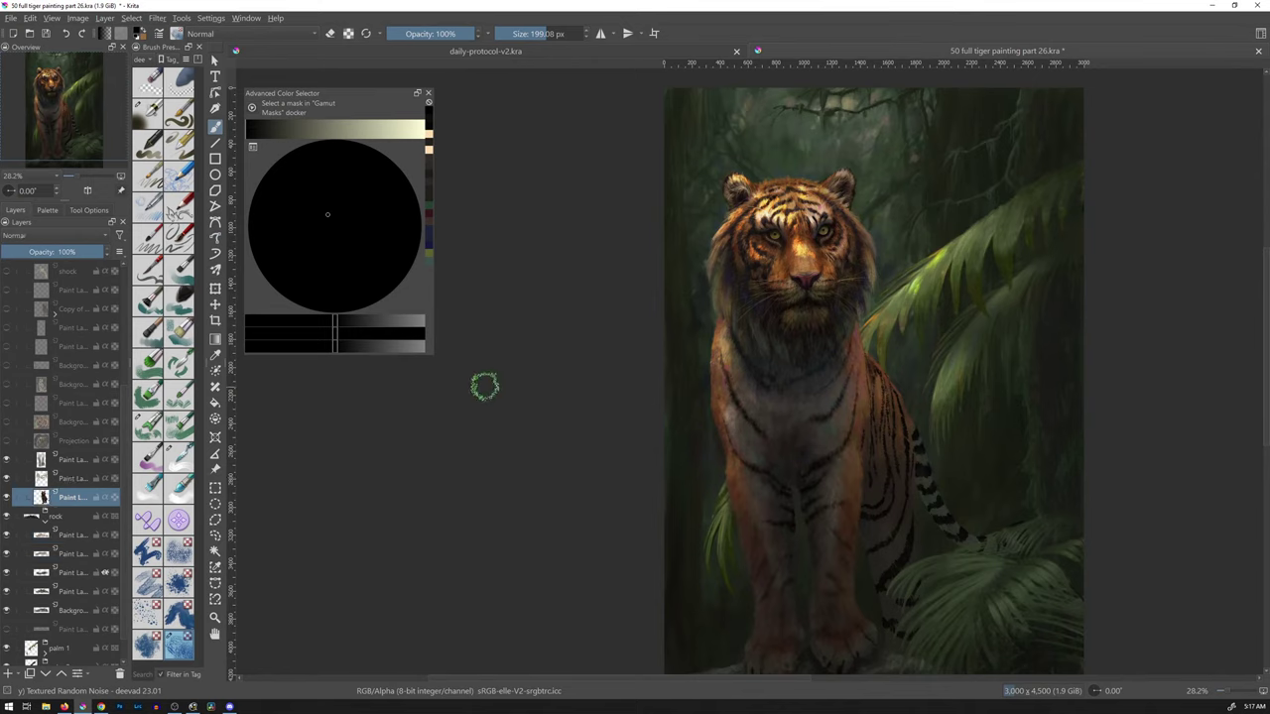
{"action": "right_click", "coordinate": [213, 457]}
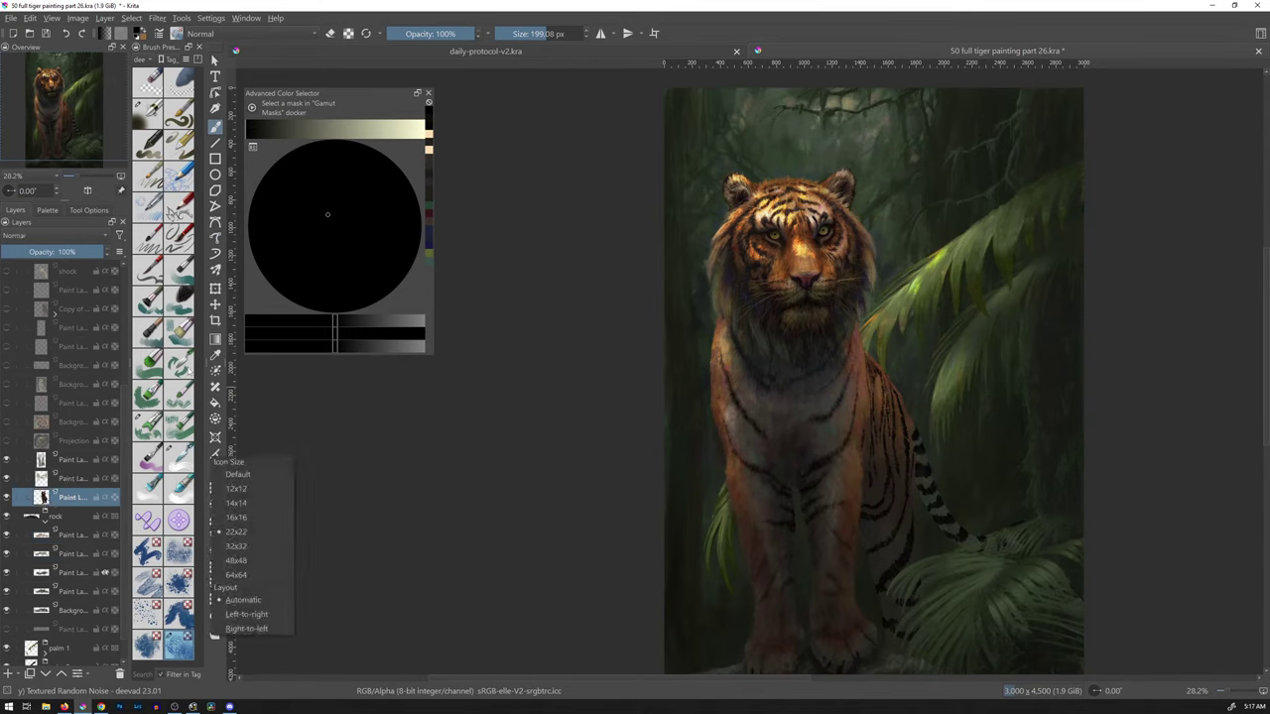
{"action": "left_click", "coordinate": [174, 422]}
{"action": "left_click", "coordinate": [148, 427]}
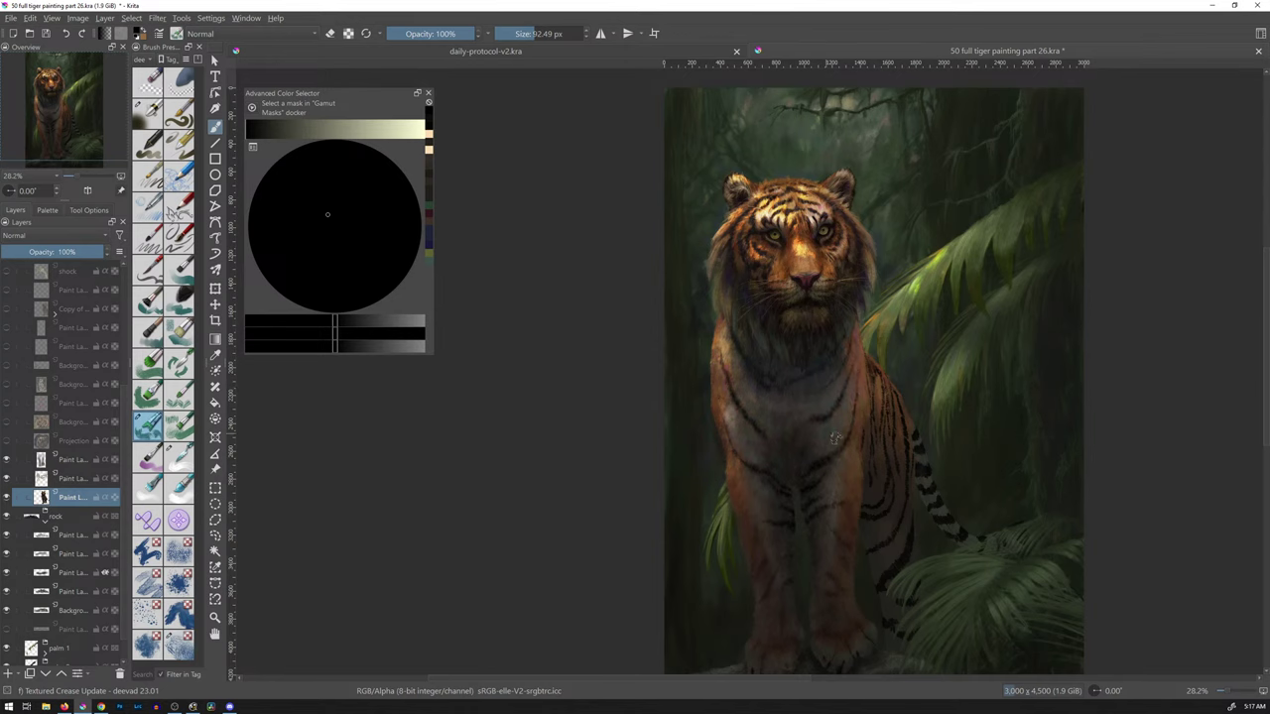
- Frame the paws on the rock and make the brush slightly smaller
{"action": "scroll", "coordinate": [846, 470], "scroll_direction": "up", "scroll_amount": 5}
{"action": "mouse_move", "coordinate": [844, 545]}
{"action": "left_mouse_down"}
{"action": "mouse_move", "coordinate": [850, 193]}
{"action": "mouse_move", "coordinate": [812, 267]}
{"action": "mouse_move", "coordinate": [784, 235]}
{"action": "left_mouse_up"}
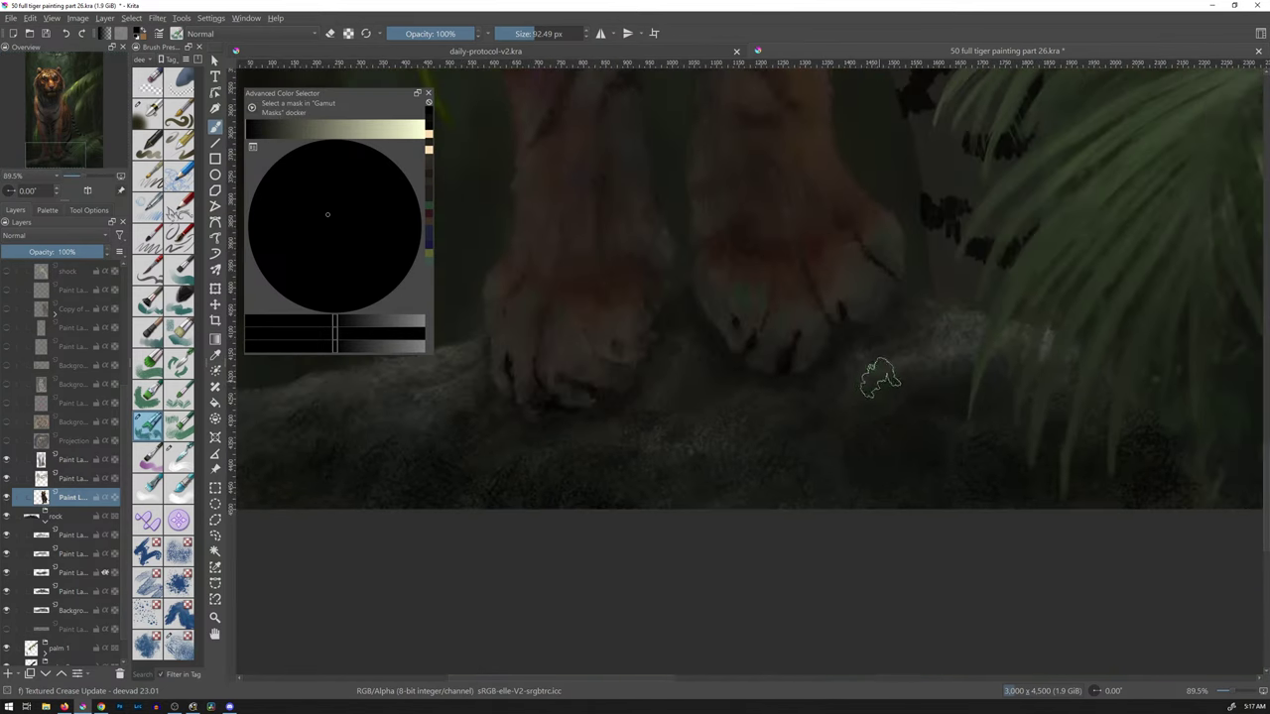
{"action": "left_click", "coordinate": [808, 351], "text": "ctrl"}
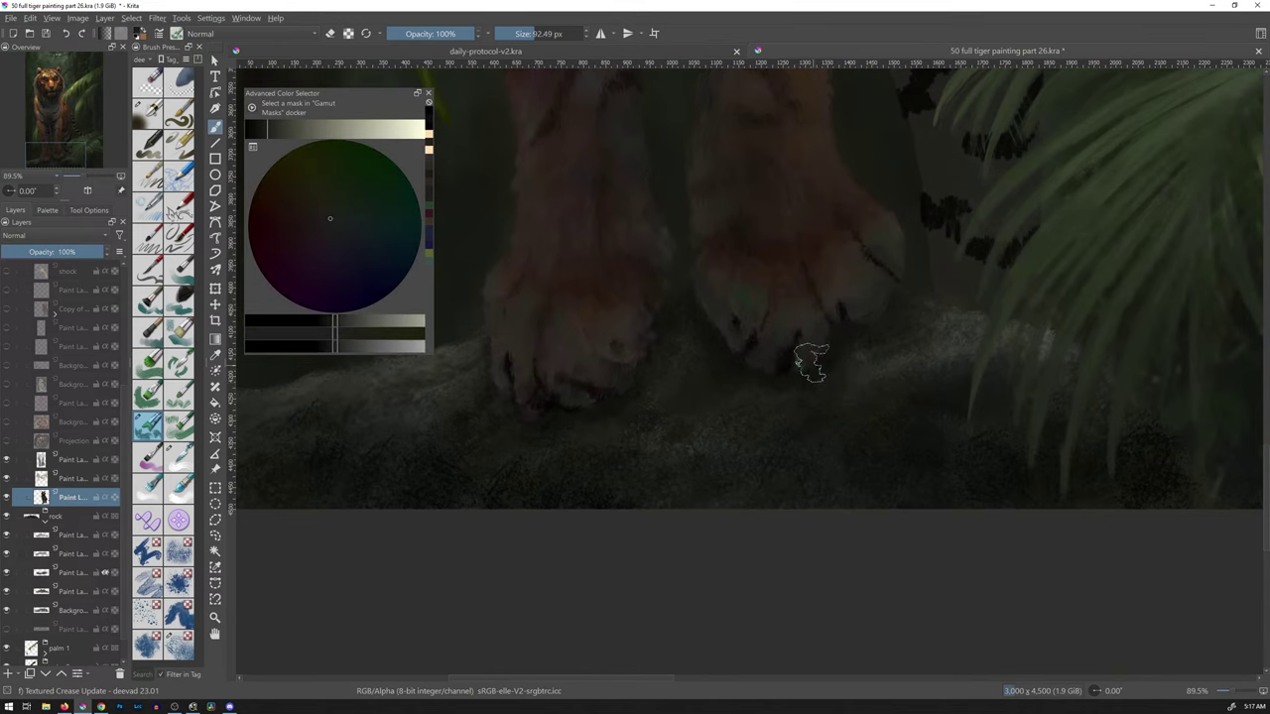
{"action": "key", "text": "bracketleft"}
{"action": "mouse_move", "coordinate": [867, 349]}
{"action": "left_mouse_down"}
{"action": "mouse_move", "coordinate": [873, 377]}
{"action": "mouse_move", "coordinate": [888, 381]}
{"action": "left_mouse_up"}
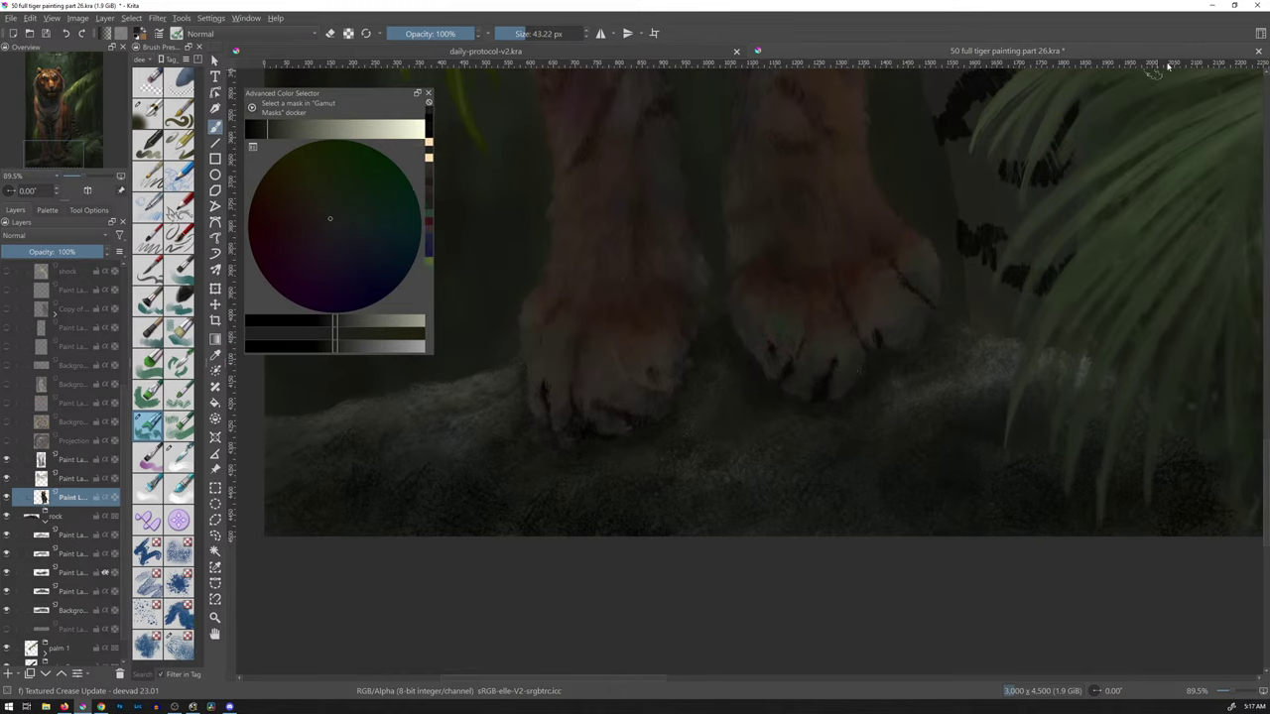
- Switch to the picker-only workspace and choose a darker shade in the Advanced Color Selector
{"action": "left_click", "coordinate": [1260, 34]}
{"action": "left_click", "coordinate": [1187, 165]}
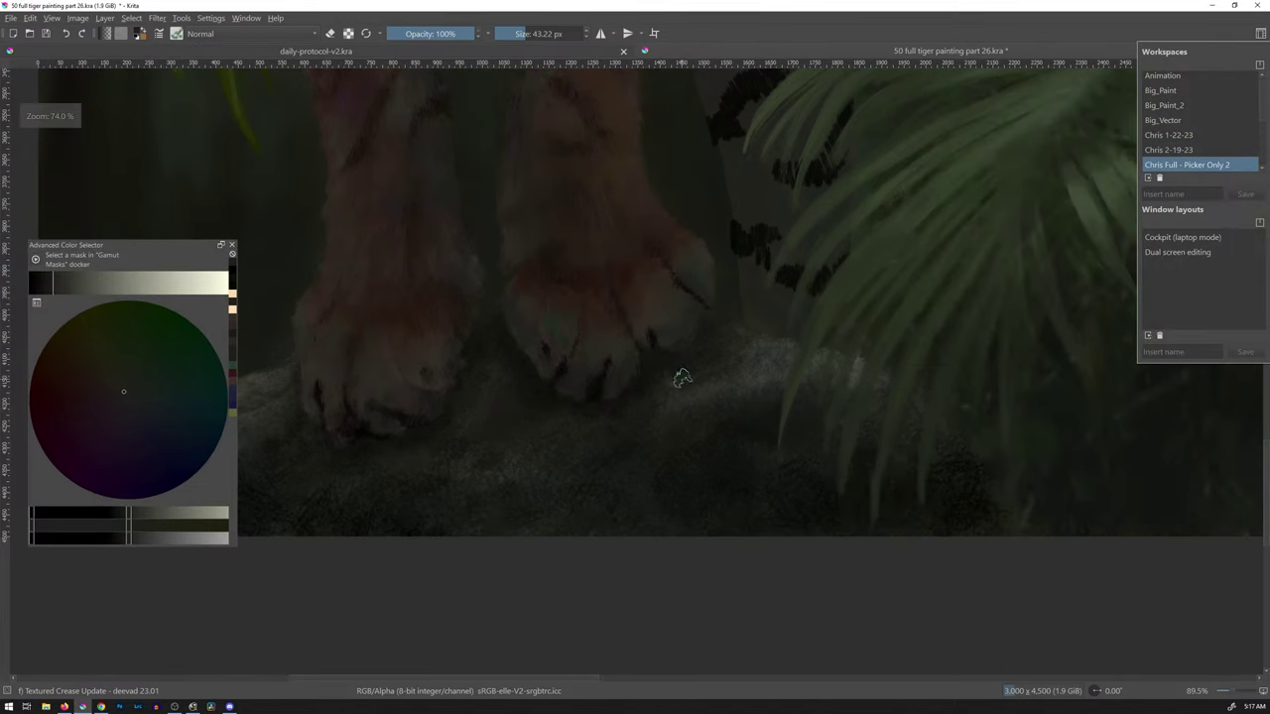
{"action": "left_click", "coordinate": [1212, 35]}
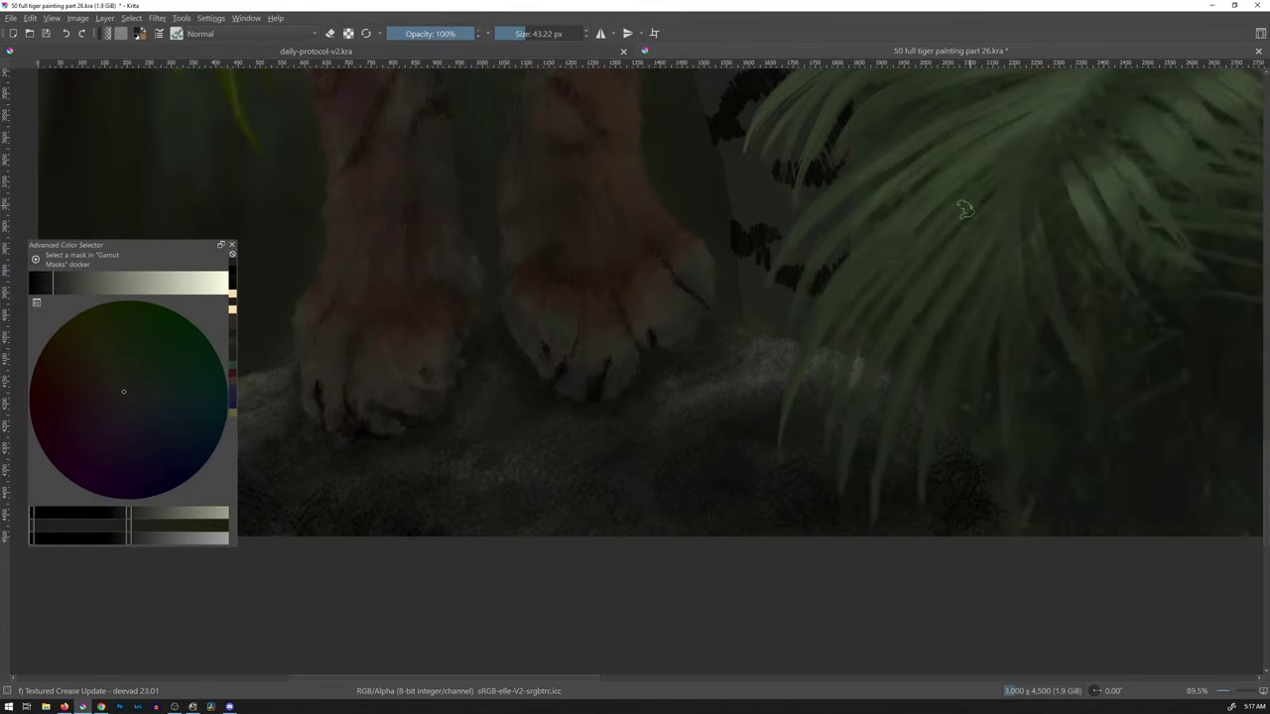
{"action": "left_click", "coordinate": [48, 287]}
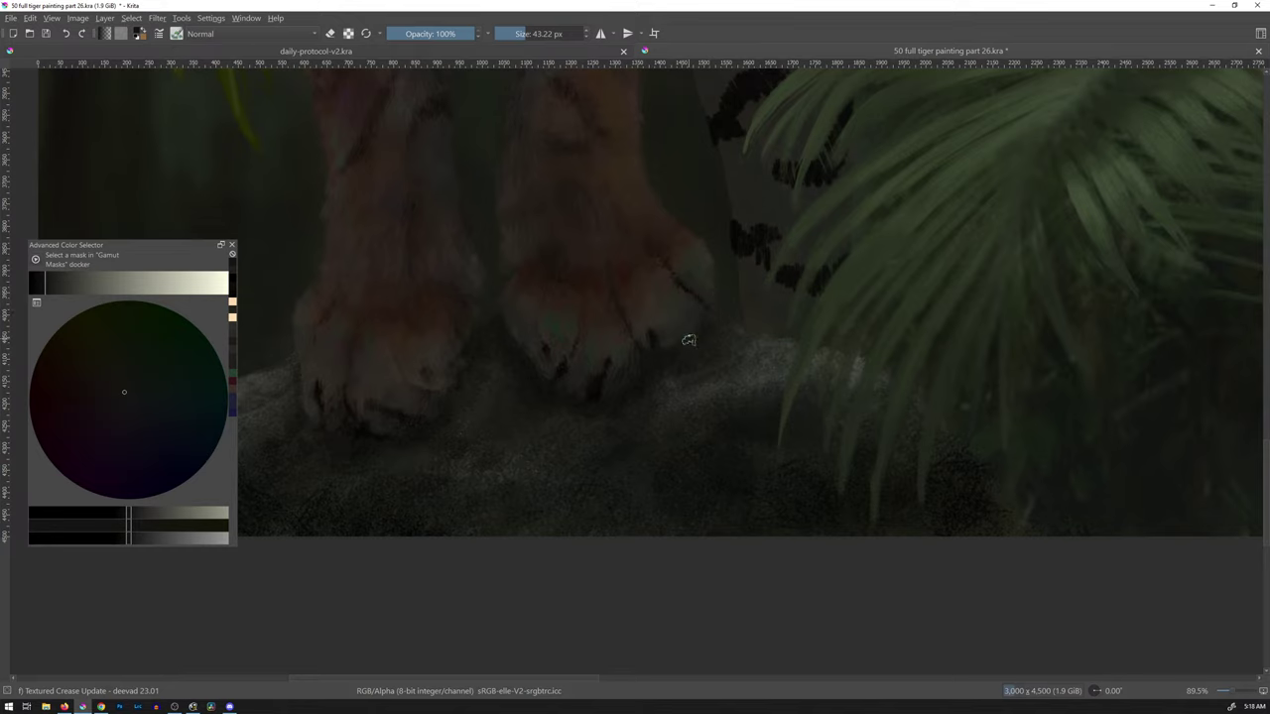
- Undo a dark claw stroke, lighten the colour, and paint a thin dark line along the right paw's edge
{"action": "left_click_drag", "start_coordinate": [686, 340], "coordinate": [647, 287]}
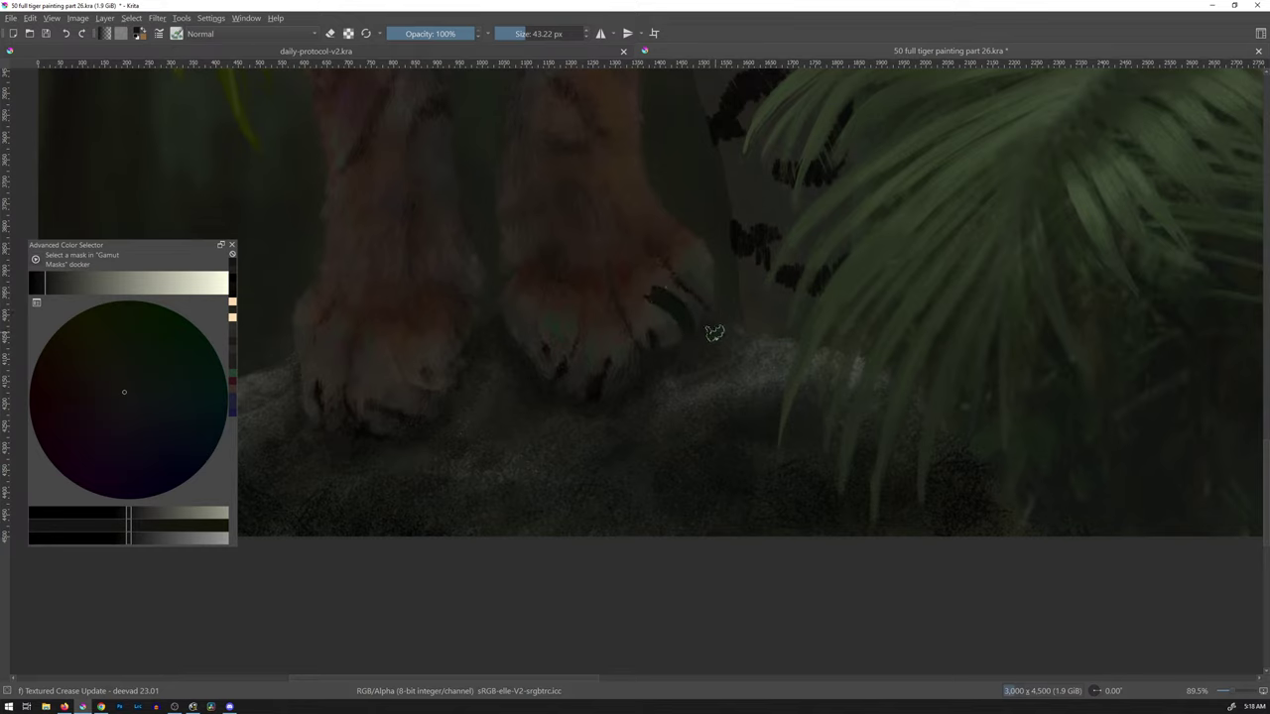
{"action": "key", "text": "ctrl+z"}
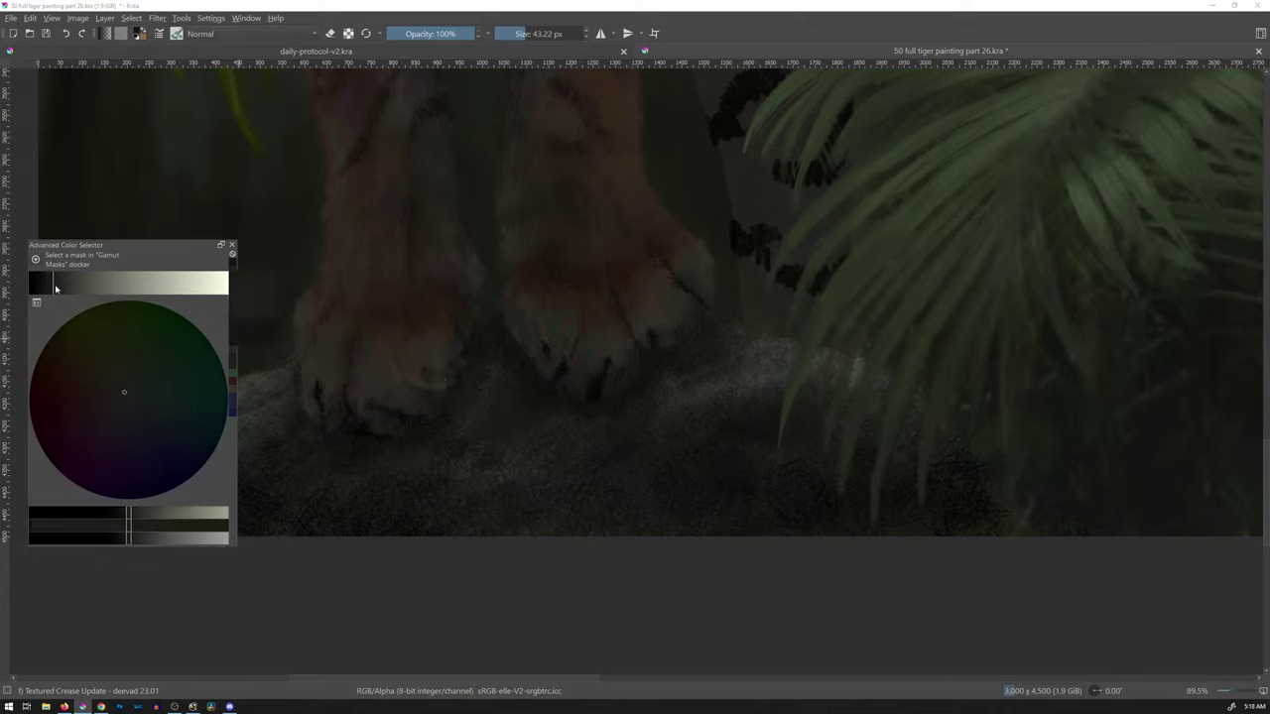
{"action": "left_click_drag", "start_coordinate": [47, 283], "coordinate": [79, 289]}
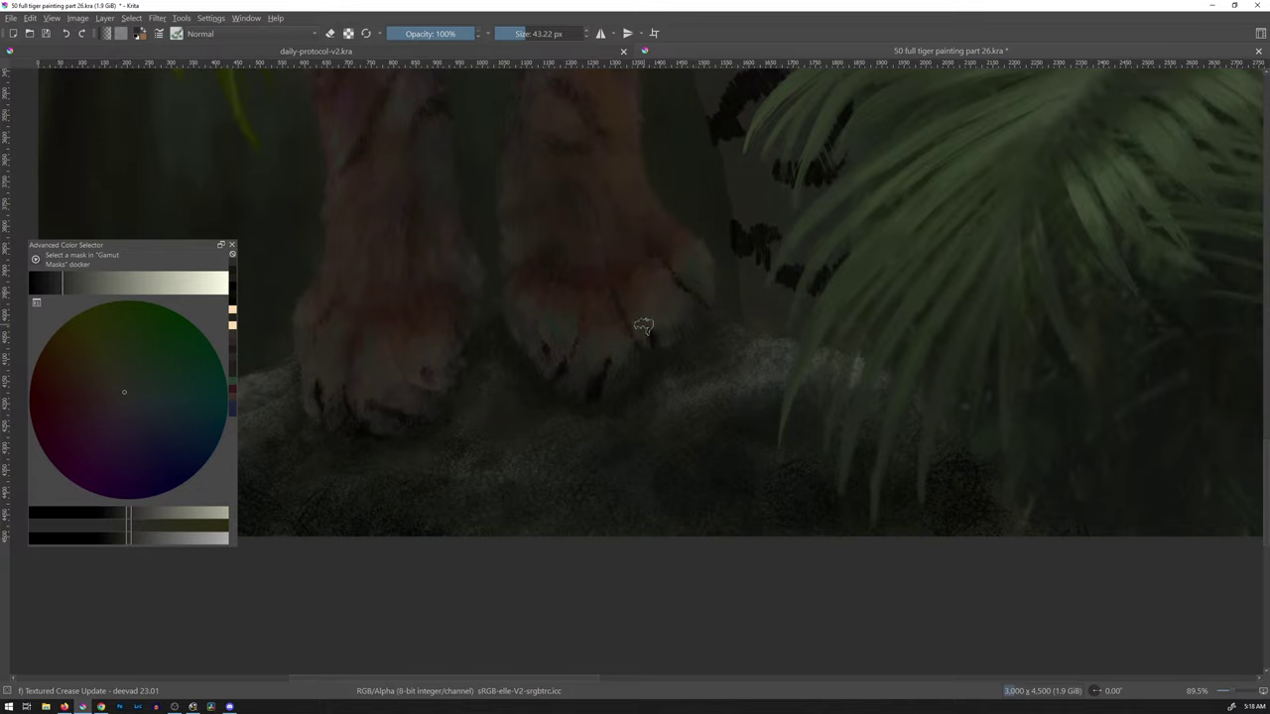
{"action": "left_click_drag", "start_coordinate": [663, 260], "coordinate": [709, 306]}
- Sample dark paw tones and light greens from around the right paw's edge
{"action": "left_click", "coordinate": [574, 379], "text": "ctrl"}
{"action": "left_click", "coordinate": [570, 389], "text": "ctrl"}
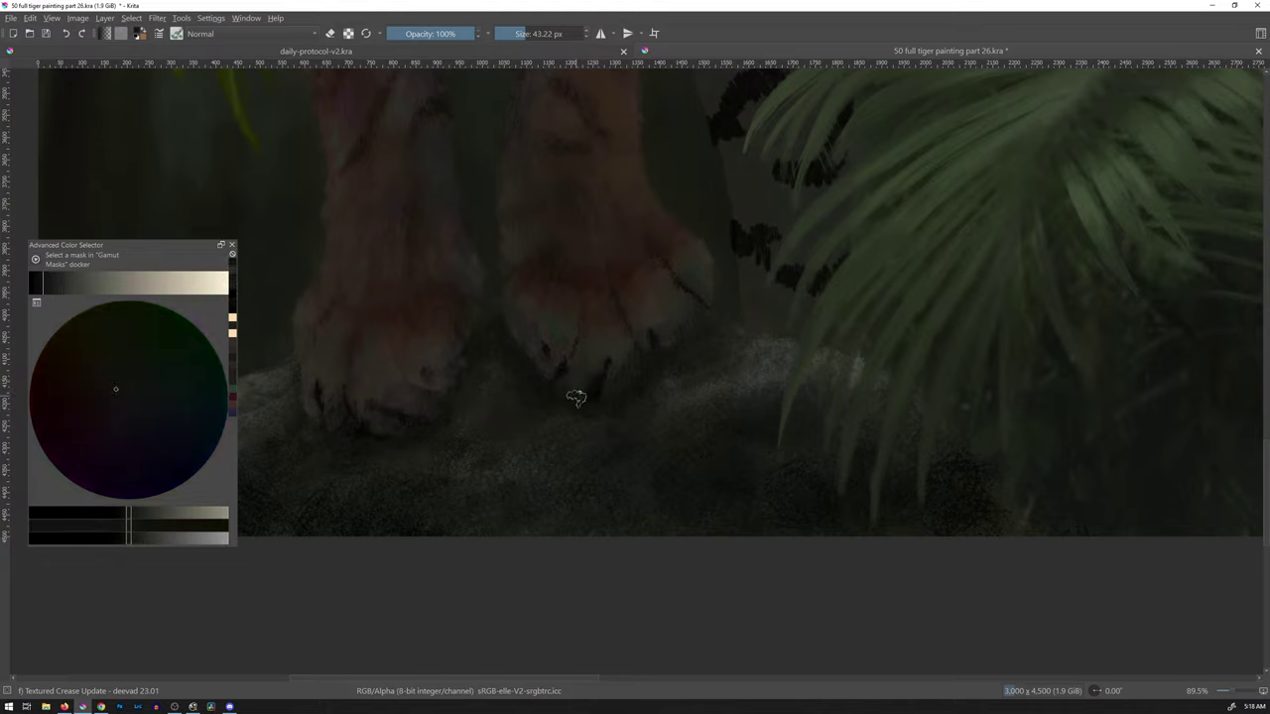
{"action": "left_click", "coordinate": [712, 277], "text": "ctrl"}
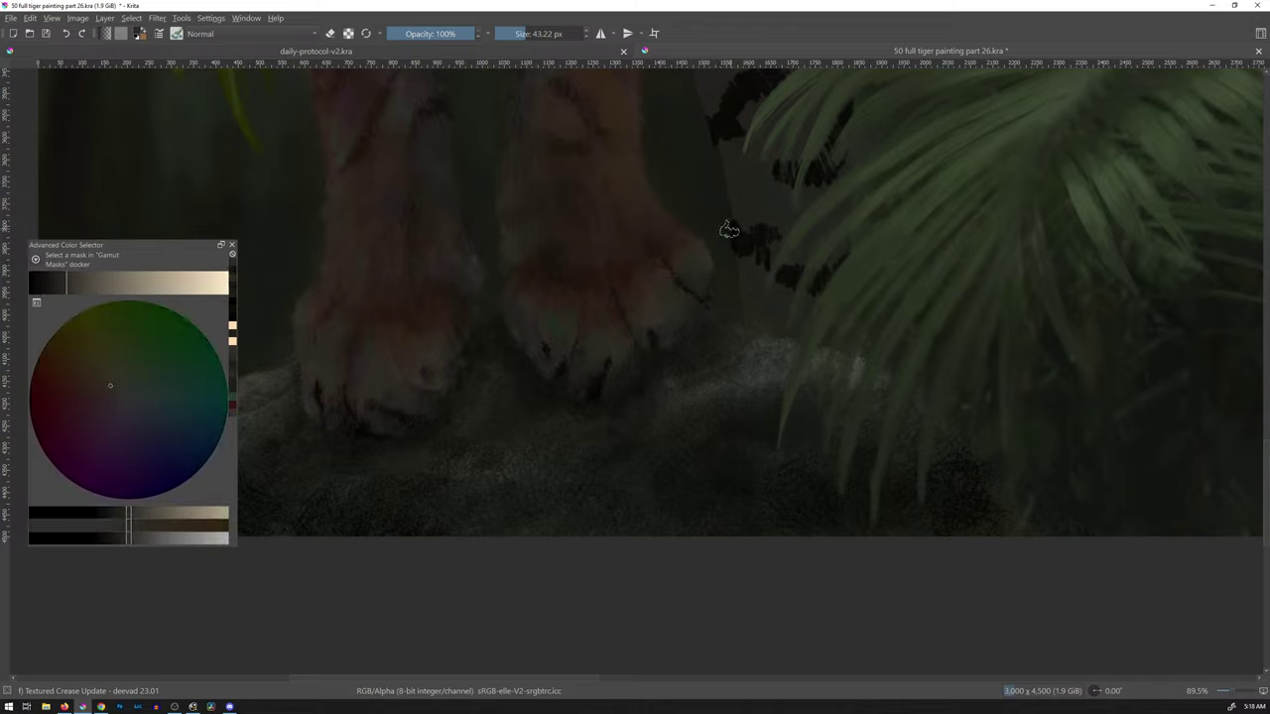
{"action": "left_click", "coordinate": [698, 267], "text": "ctrl"}
{"action": "left_click", "coordinate": [701, 269], "text": "ctrl"}
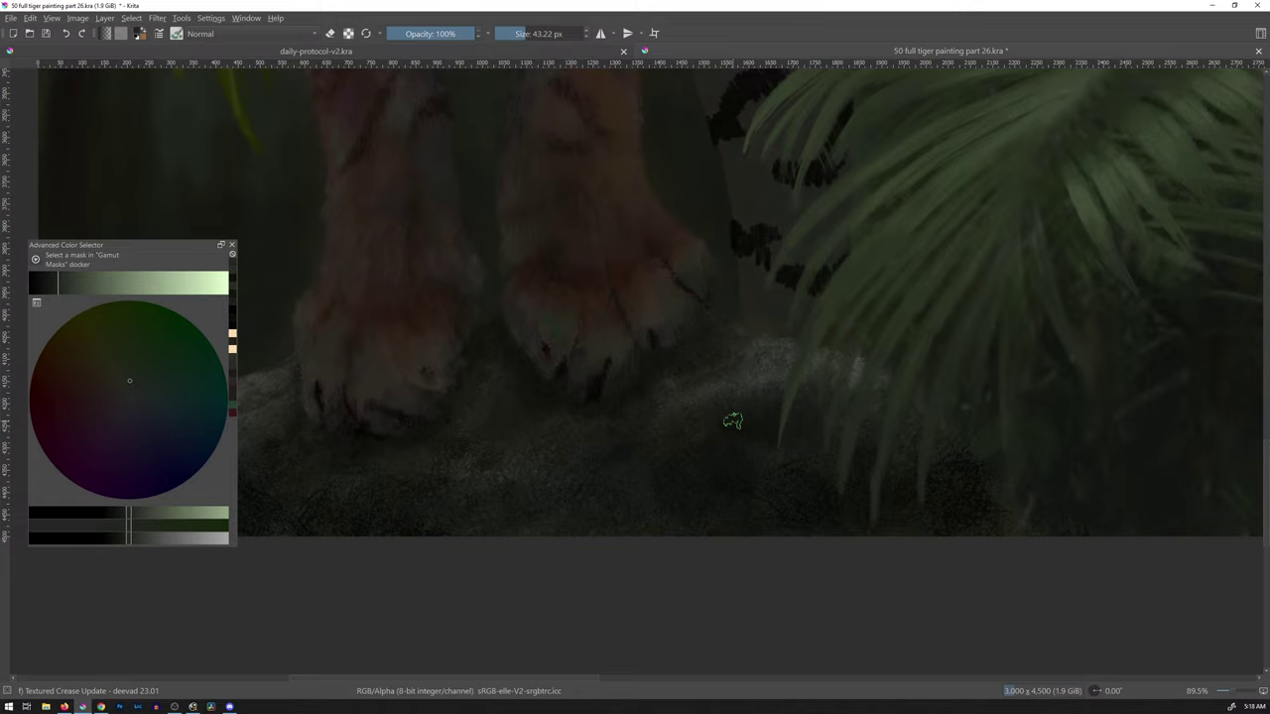
{"action": "left_click", "coordinate": [525, 342], "text": "ctrl"}
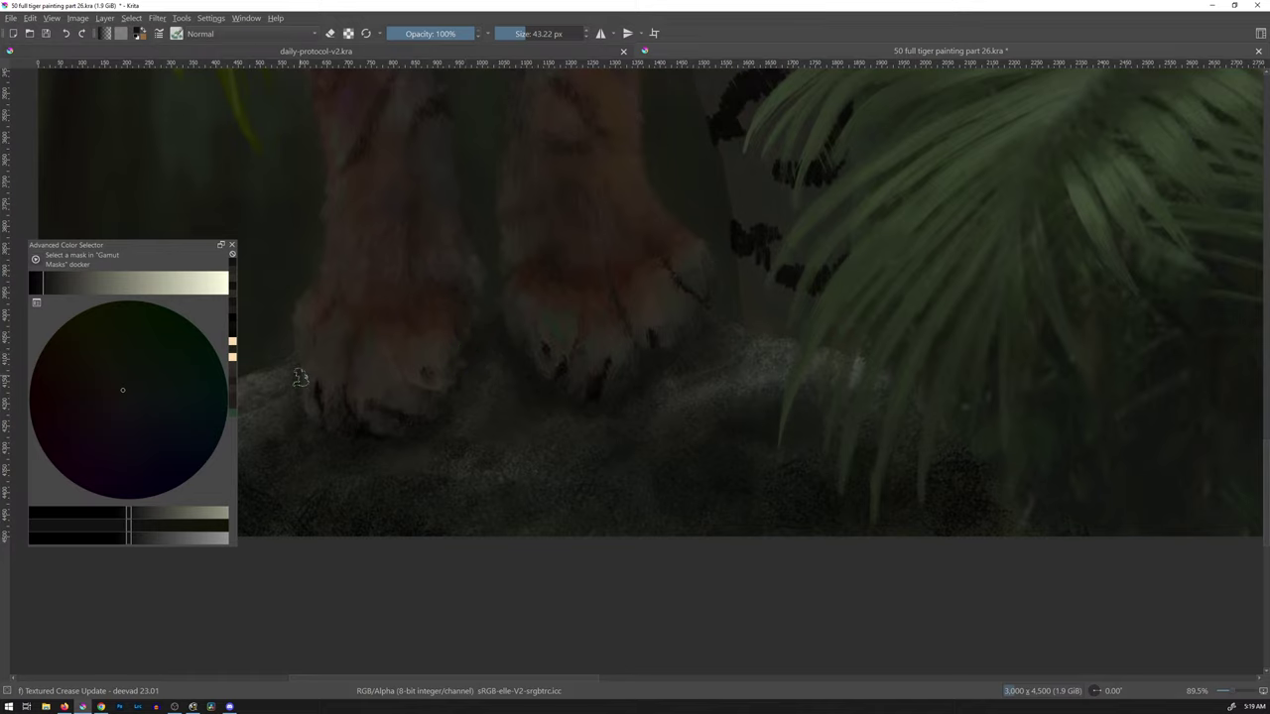
- Pick Blender Rake Smudge from the pop-up palette and soften the front paws' toe fur against the rock
{"action": "scroll", "coordinate": [773, 297], "scroll_direction": "down", "scroll_amount": 8}
{"action": "left_click_drag", "start_coordinate": [748, 339], "coordinate": [716, 431]}
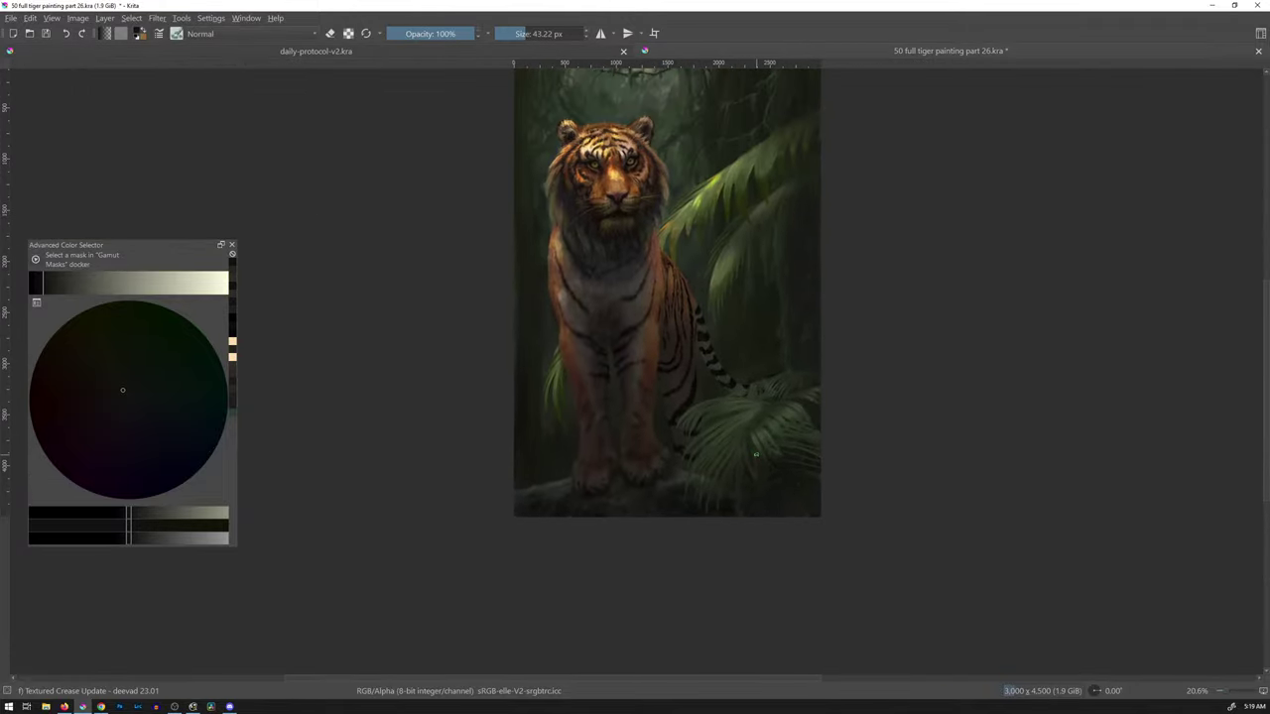
{"action": "scroll", "coordinate": [691, 405], "scroll_direction": "up", "scroll_amount": 6}
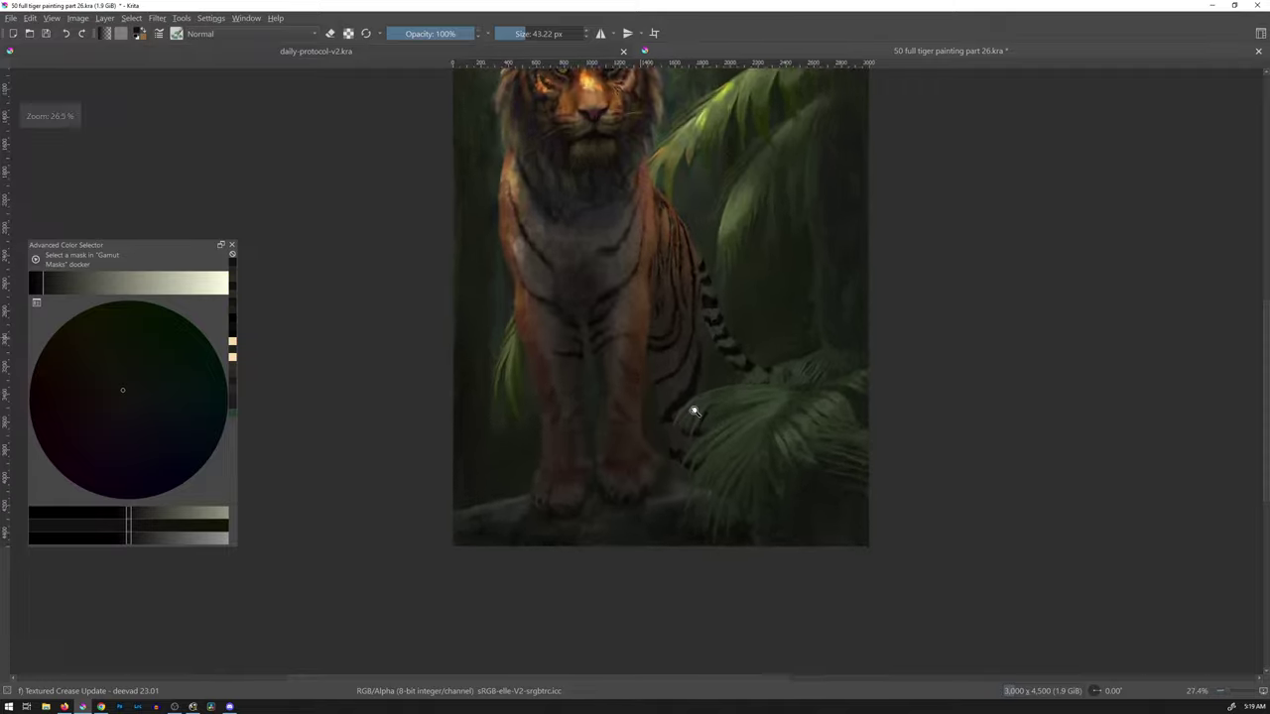
{"action": "scroll", "coordinate": [716, 375], "scroll_direction": "up", "scroll_amount": 3}
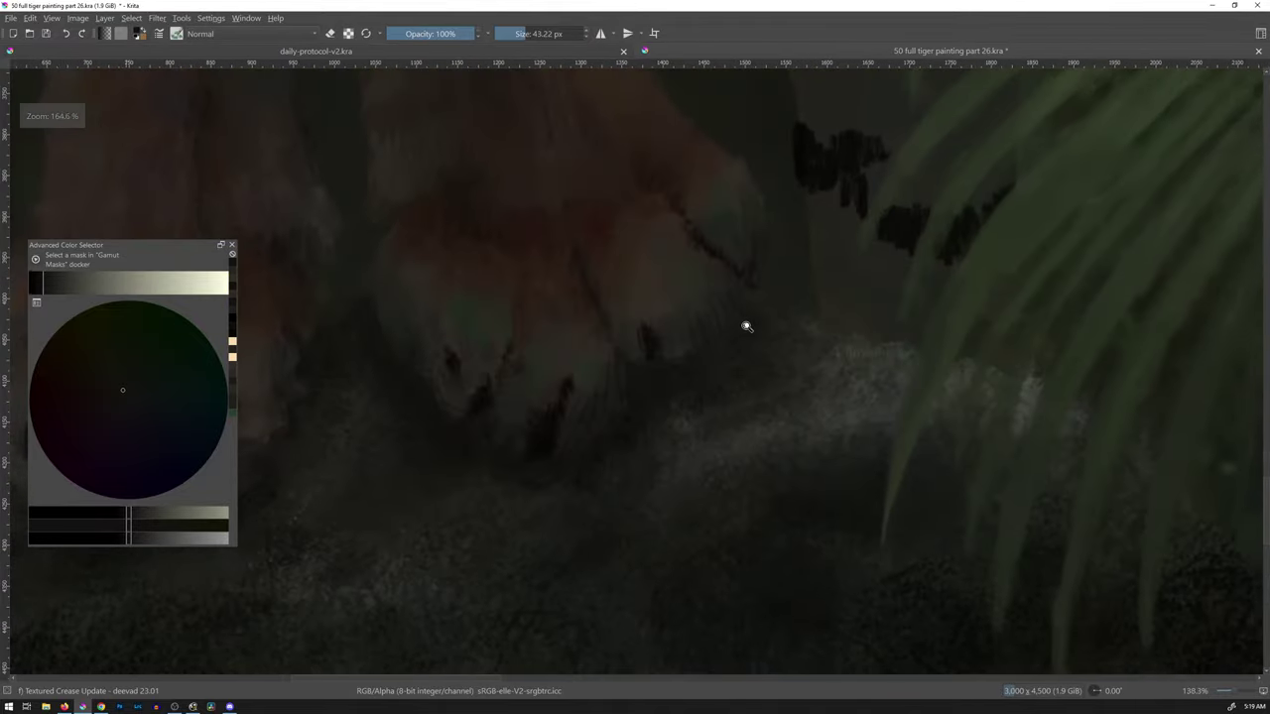
{"action": "right_click", "coordinate": [761, 359]}
{"action": "left_click", "coordinate": [761, 298]}
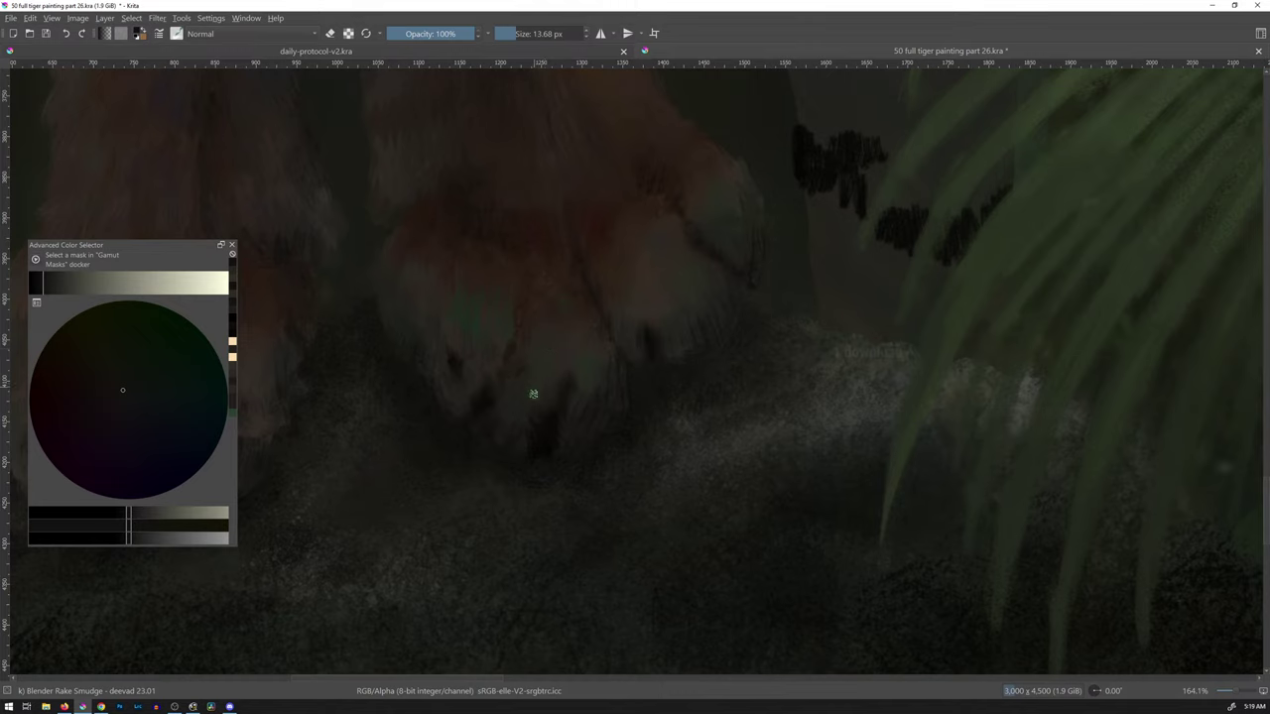
{"action": "left_click_drag", "start_coordinate": [692, 336], "coordinate": [889, 362]}
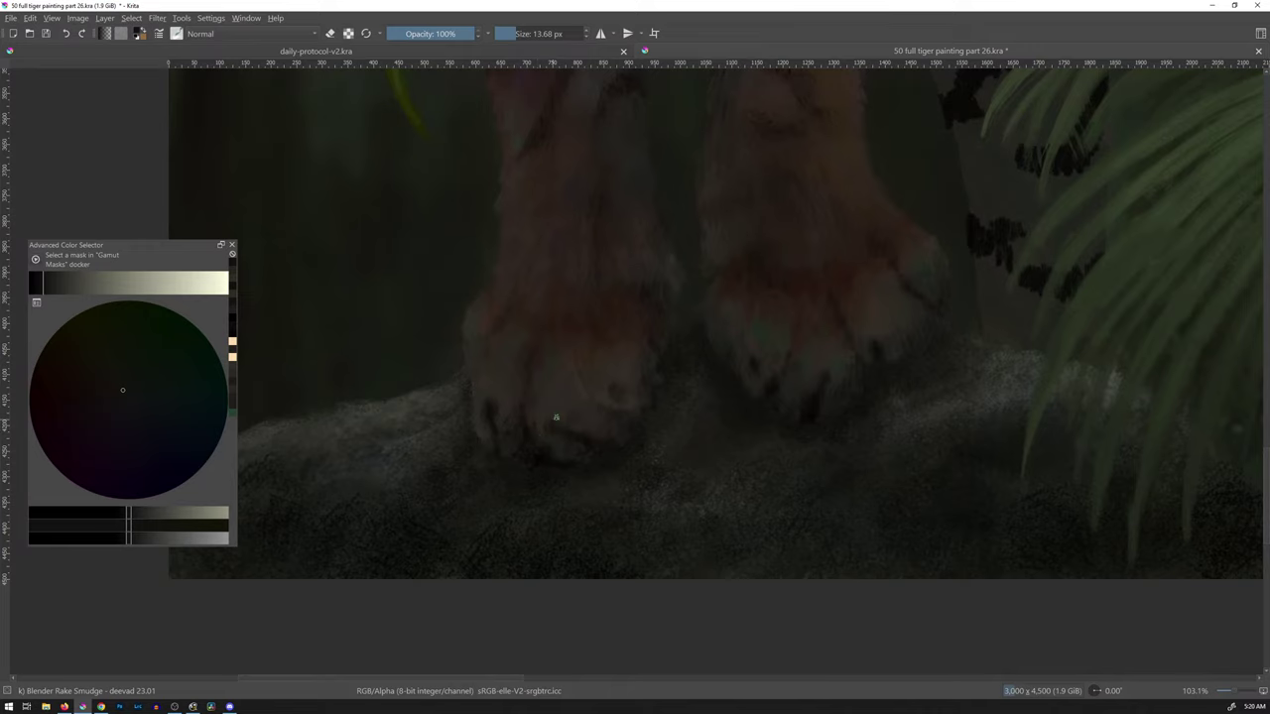
- Fit the whole tiger in view, choose a near-white colour, and size the brush to 70.65 px
{"action": "scroll", "coordinate": [676, 354], "scroll_direction": "down", "scroll_amount": 4}
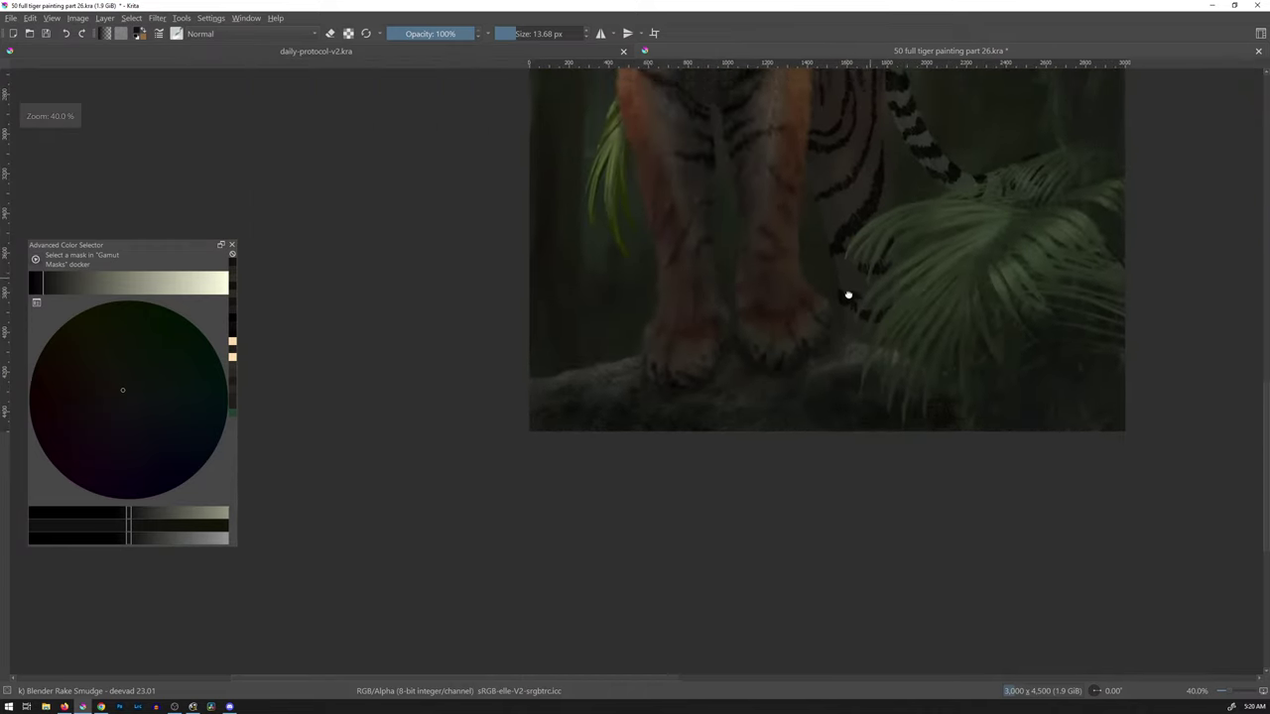
{"action": "left_click_drag", "start_coordinate": [844, 294], "coordinate": [726, 425]}
{"action": "left_click_drag", "start_coordinate": [760, 368], "coordinate": [758, 434]}
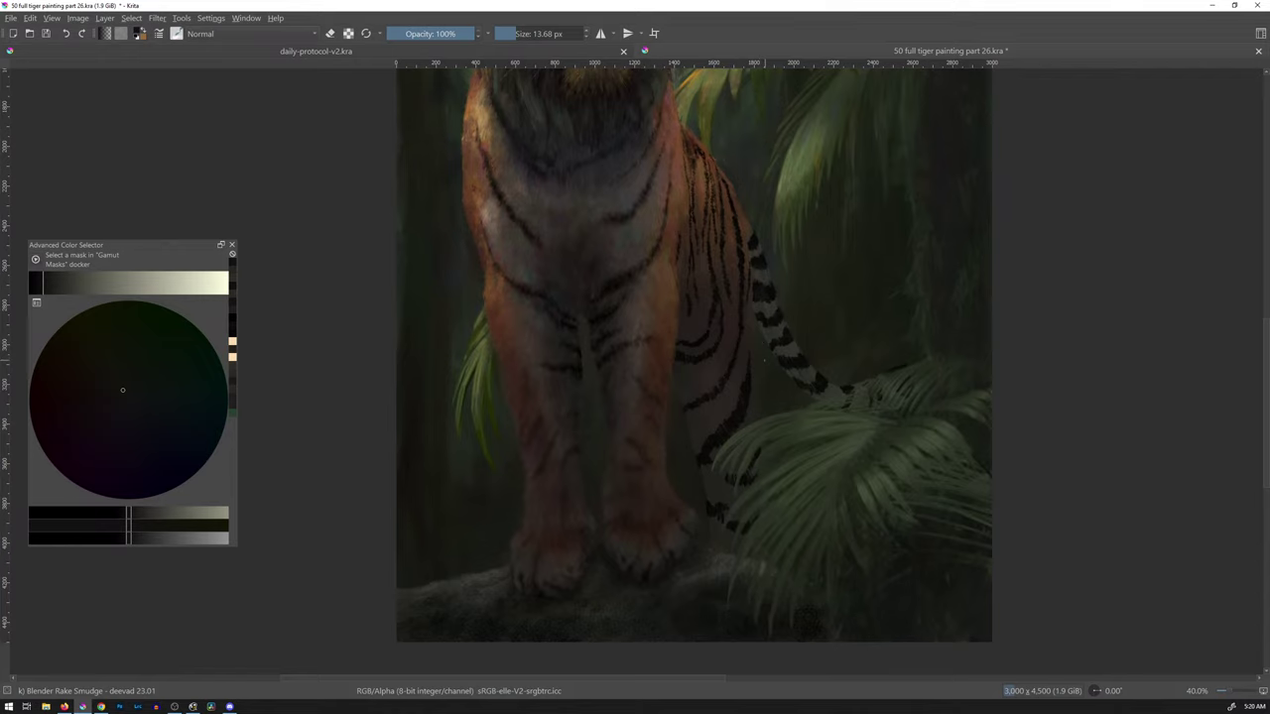
{"action": "scroll", "coordinate": [791, 360], "scroll_direction": "down", "scroll_amount": 2}
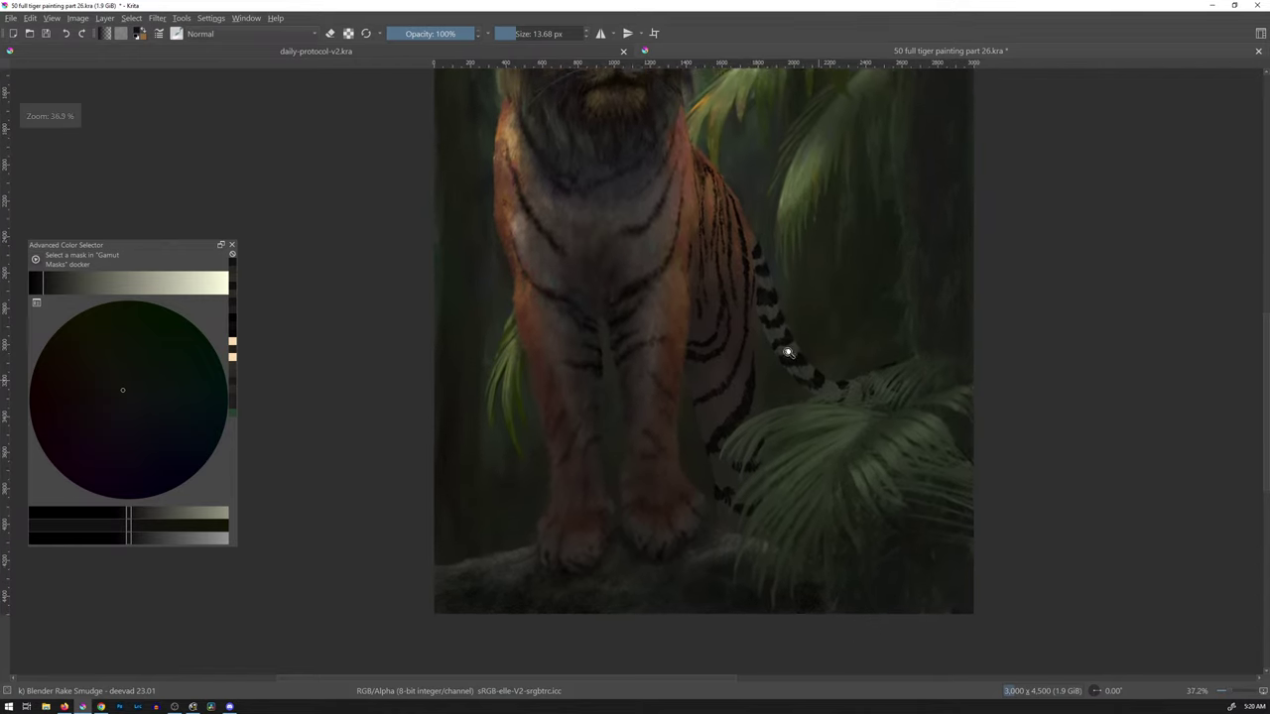
{"action": "left_click_drag", "start_coordinate": [803, 357], "coordinate": [754, 357]}
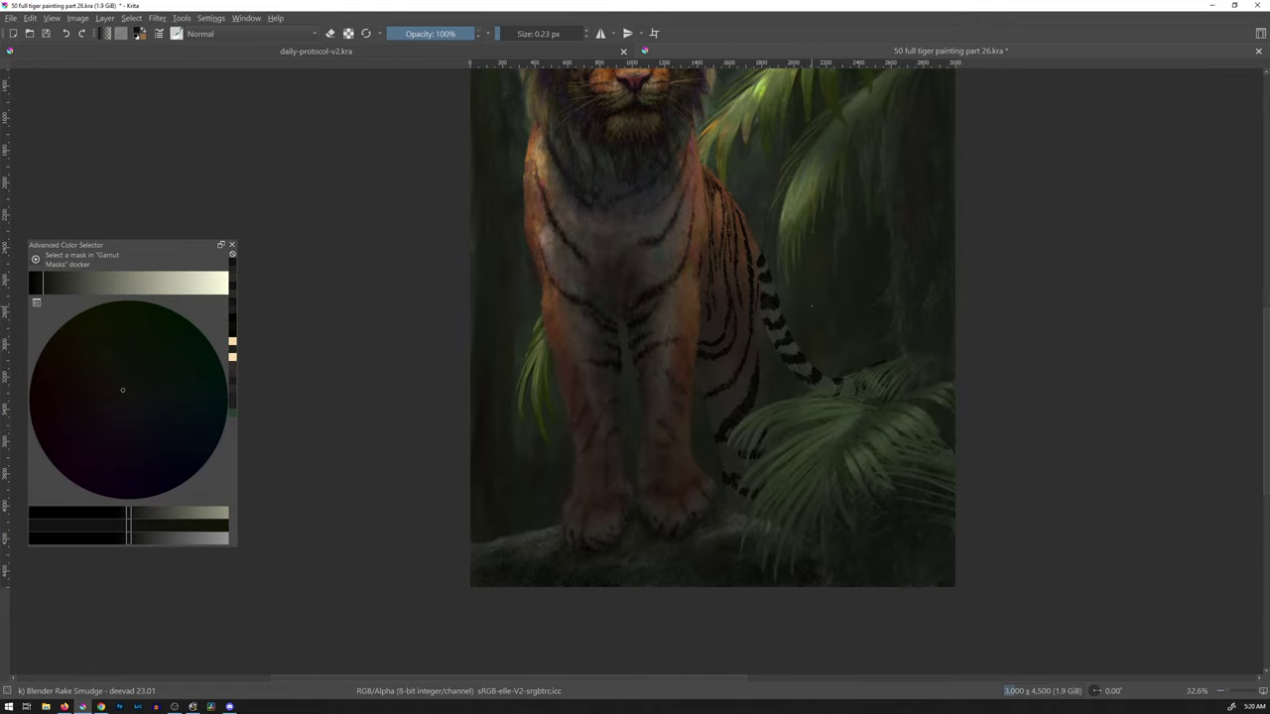
{"action": "left_click_drag", "start_coordinate": [811, 314], "coordinate": [765, 406]}
{"action": "left_click_drag", "start_coordinate": [781, 360], "coordinate": [771, 368]}
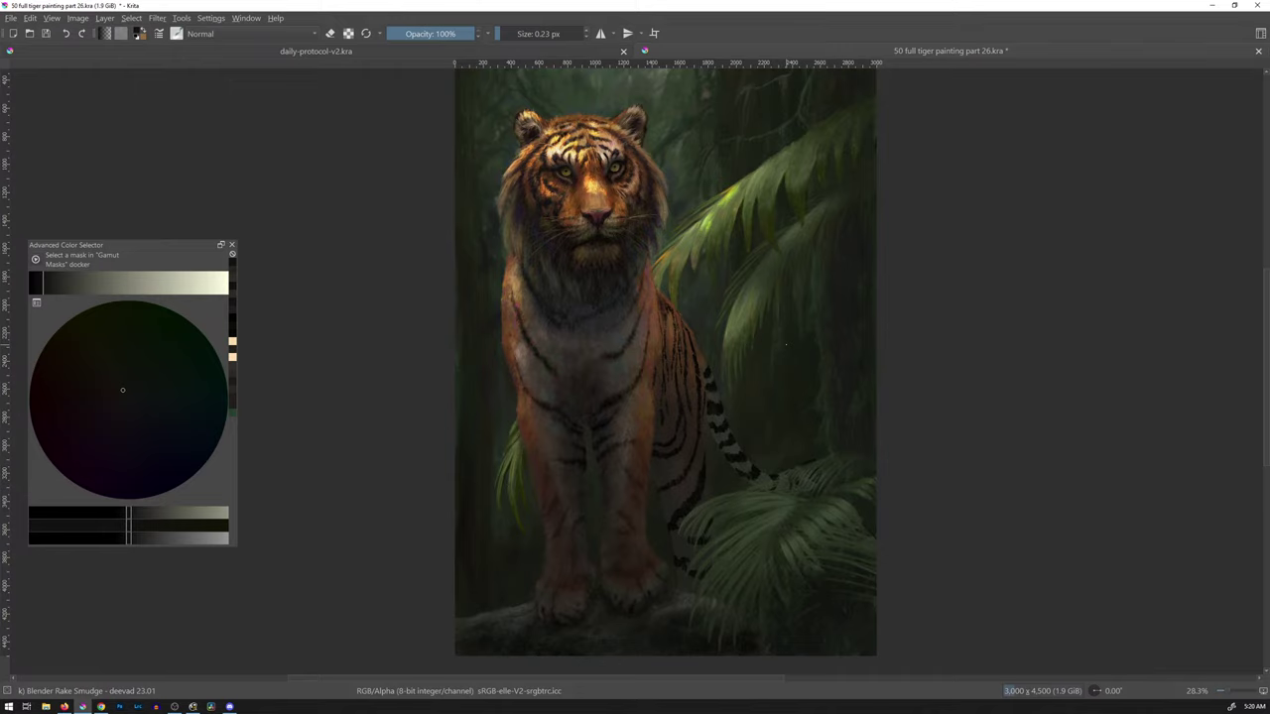
{"action": "left_click", "coordinate": [221, 283]}
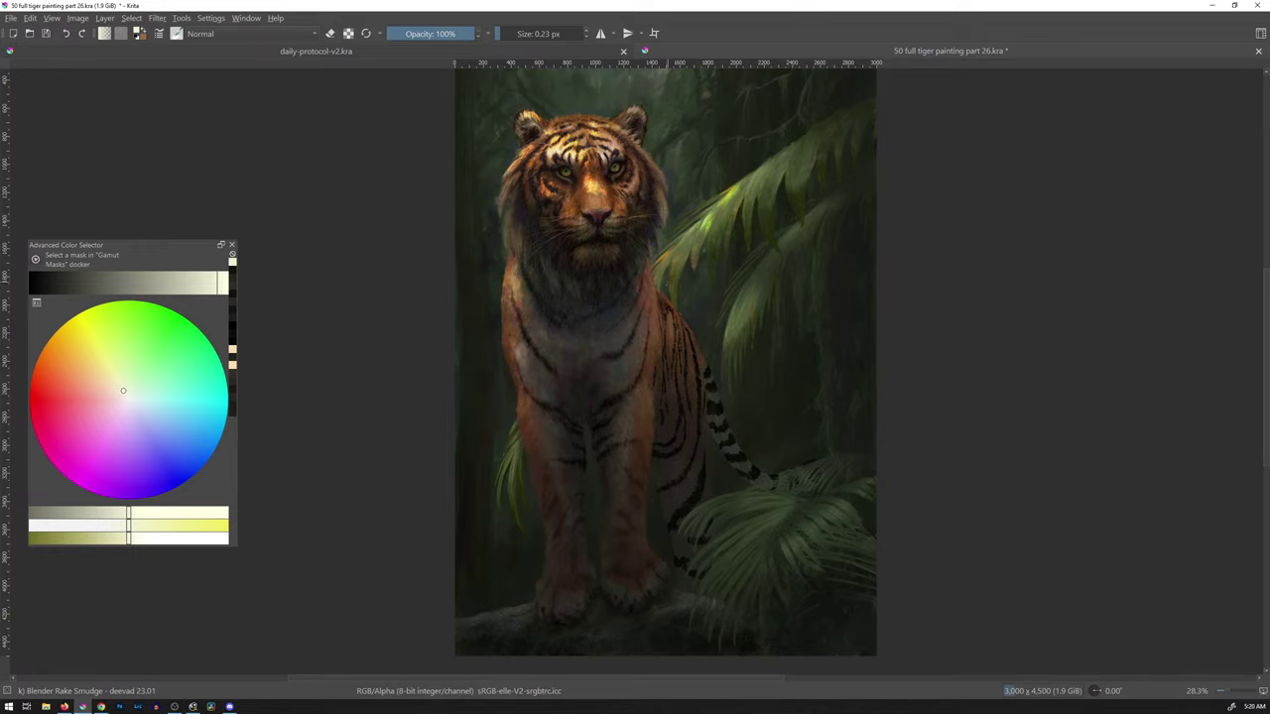
{"action": "left_click_drag", "start_coordinate": [695, 297], "coordinate": [684, 263]}
- Switch to the Textured Crease Update brush from the pop-up palette
{"action": "key", "text": "e"}
{"action": "right_click", "coordinate": [838, 344]}
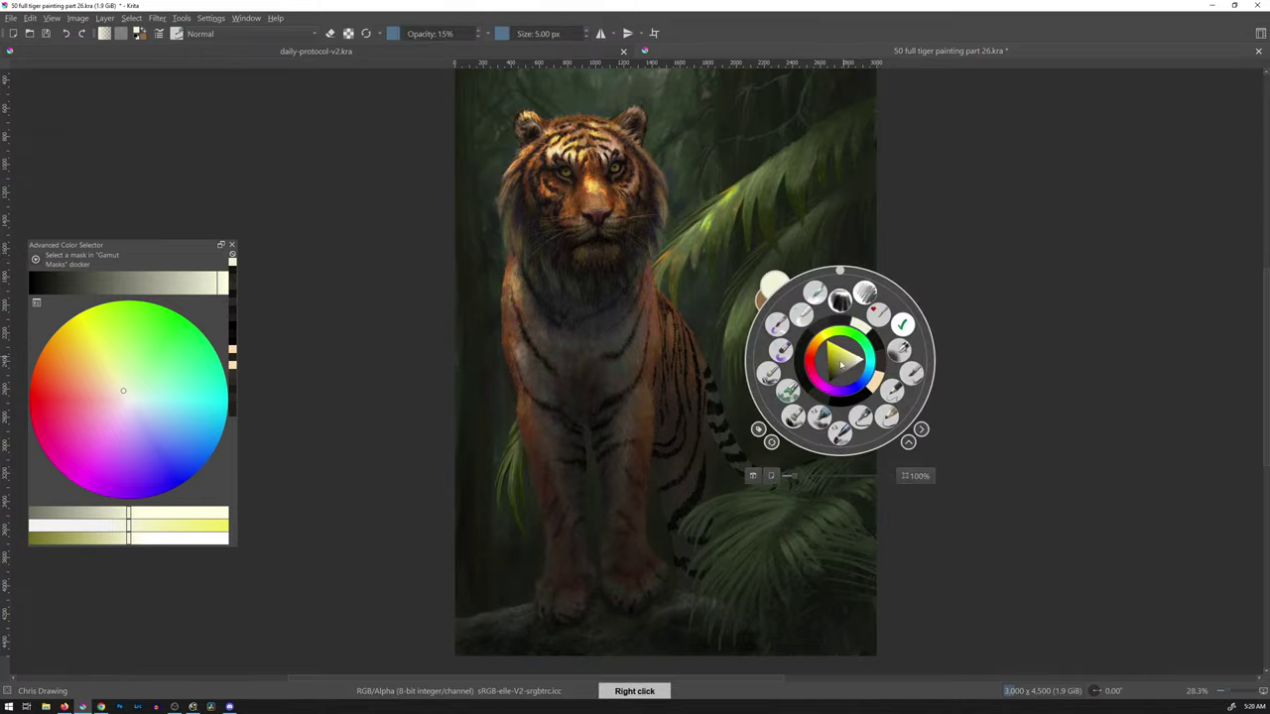
{"action": "left_click", "coordinate": [790, 391]}
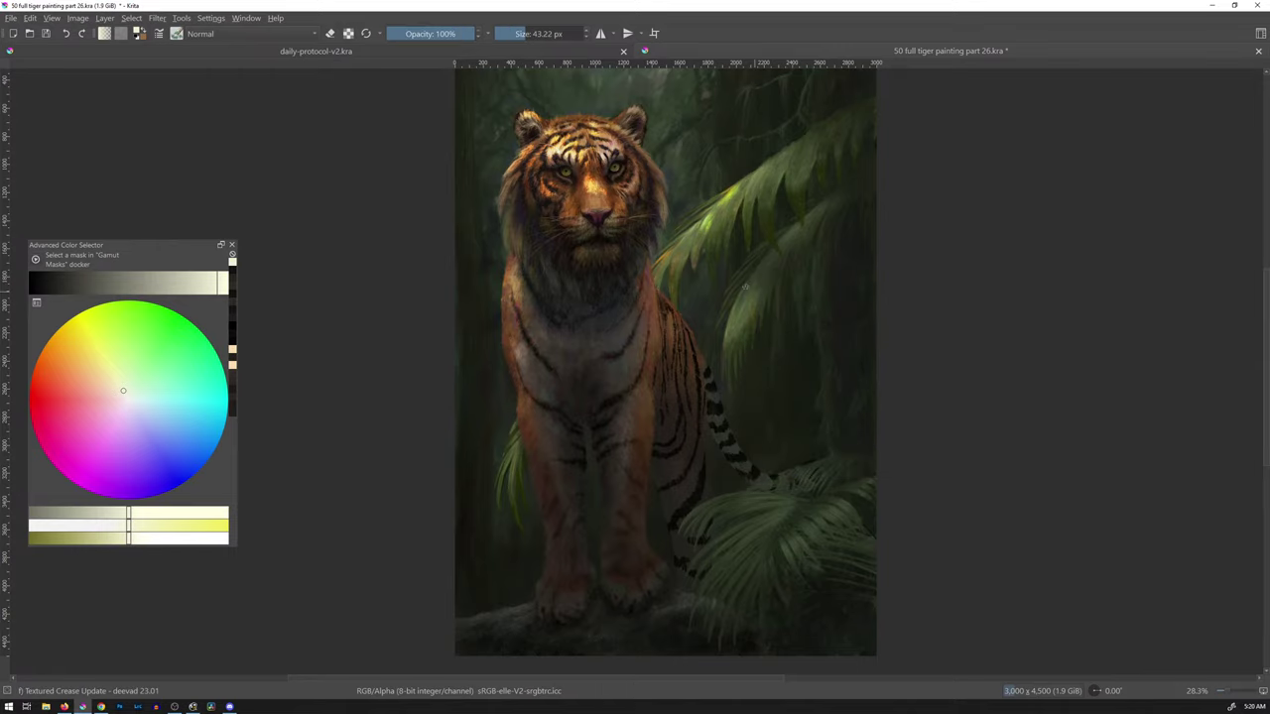
- Draw two temporary arrows at the chest, undo them, and sample dark green from the foliage
{"action": "left_click_drag", "start_coordinate": [718, 243], "coordinate": [655, 267]}
{"action": "left_click_drag", "start_coordinate": [462, 266], "coordinate": [491, 281]}
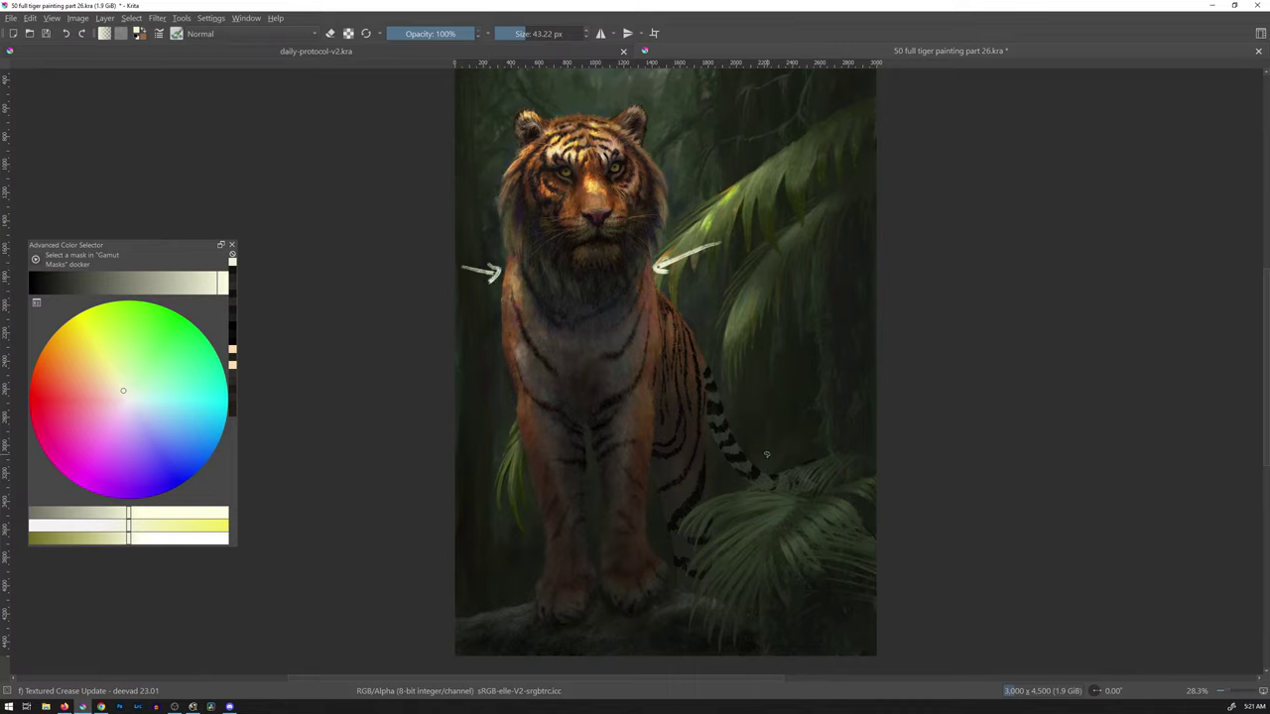
{"action": "key", "text": "ctrl+z"}
{"action": "key", "text": "ctrl+z"}
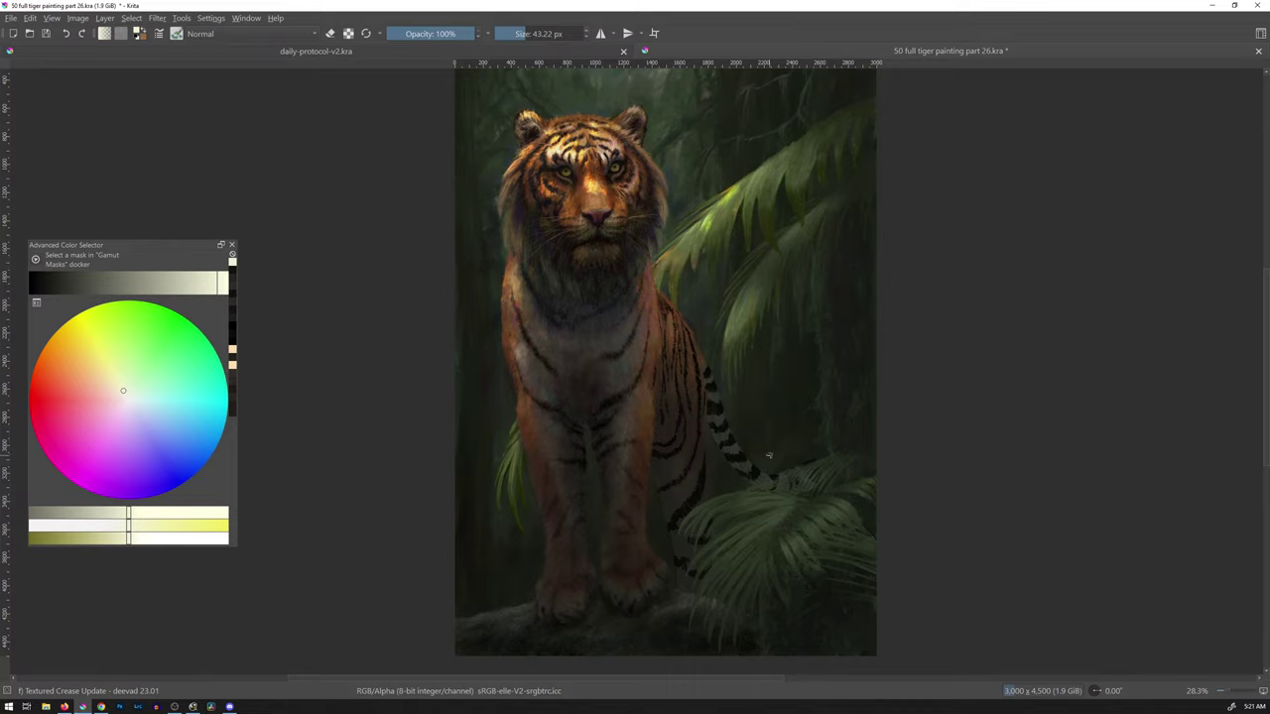
{"action": "left_click_drag", "start_coordinate": [774, 323], "coordinate": [808, 338]}
{"action": "left_click", "coordinate": [799, 402], "text": "ctrl"}
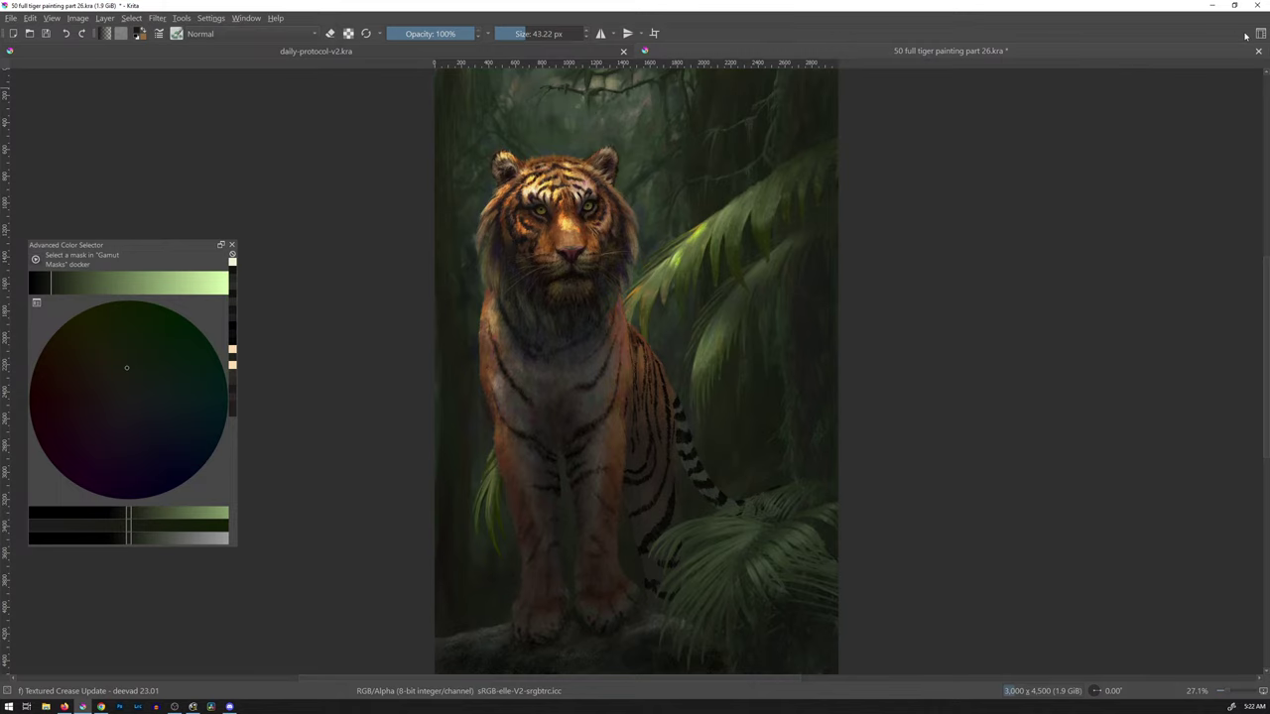
- Load the 2-19-23 workspace and toggle the leg-stripe layer to compare, leaving it visible
{"action": "left_click", "coordinate": [1259, 34]}
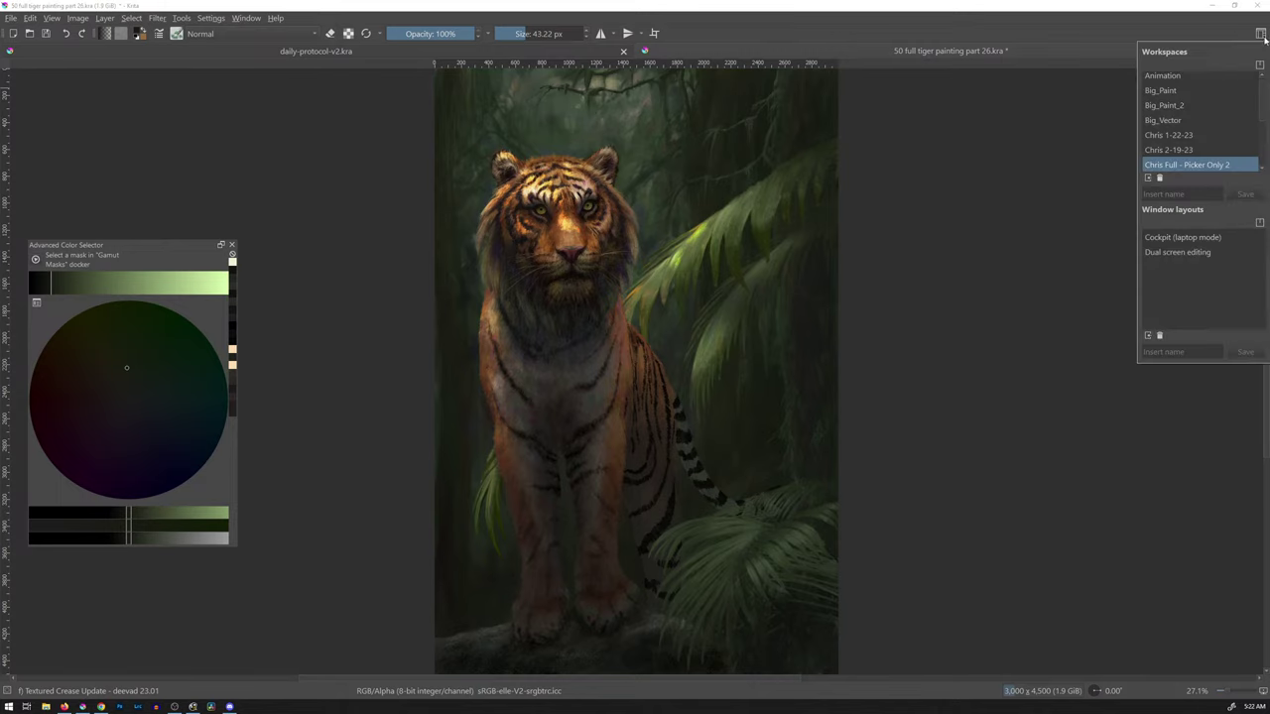
{"action": "left_click", "coordinate": [1175, 149]}
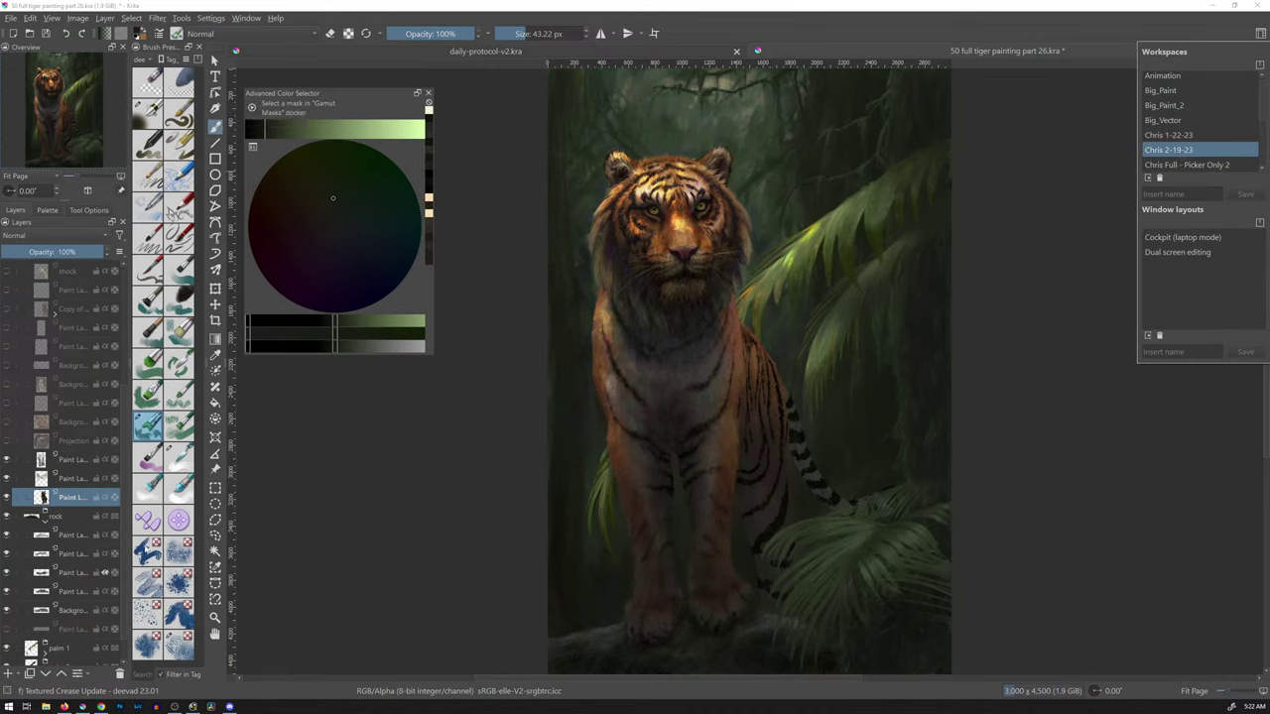
{"action": "left_click", "coordinate": [7, 462]}
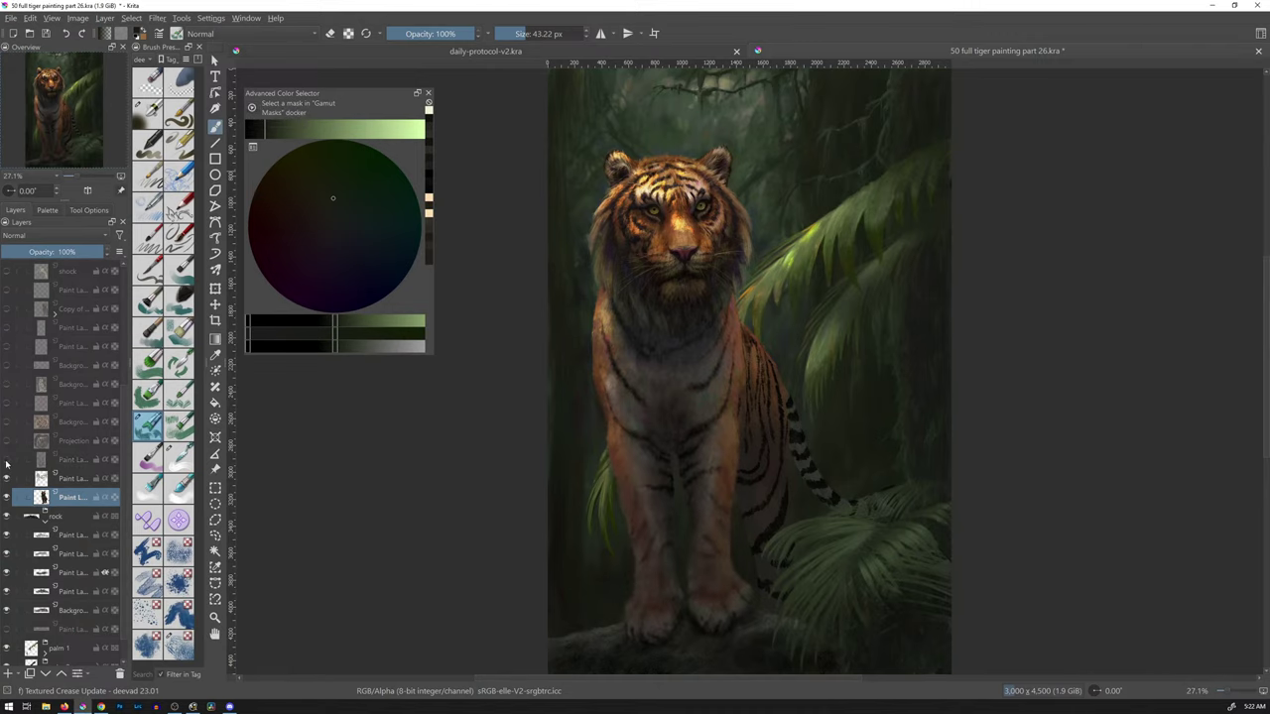
{"action": "left_click", "coordinate": [7, 462]}
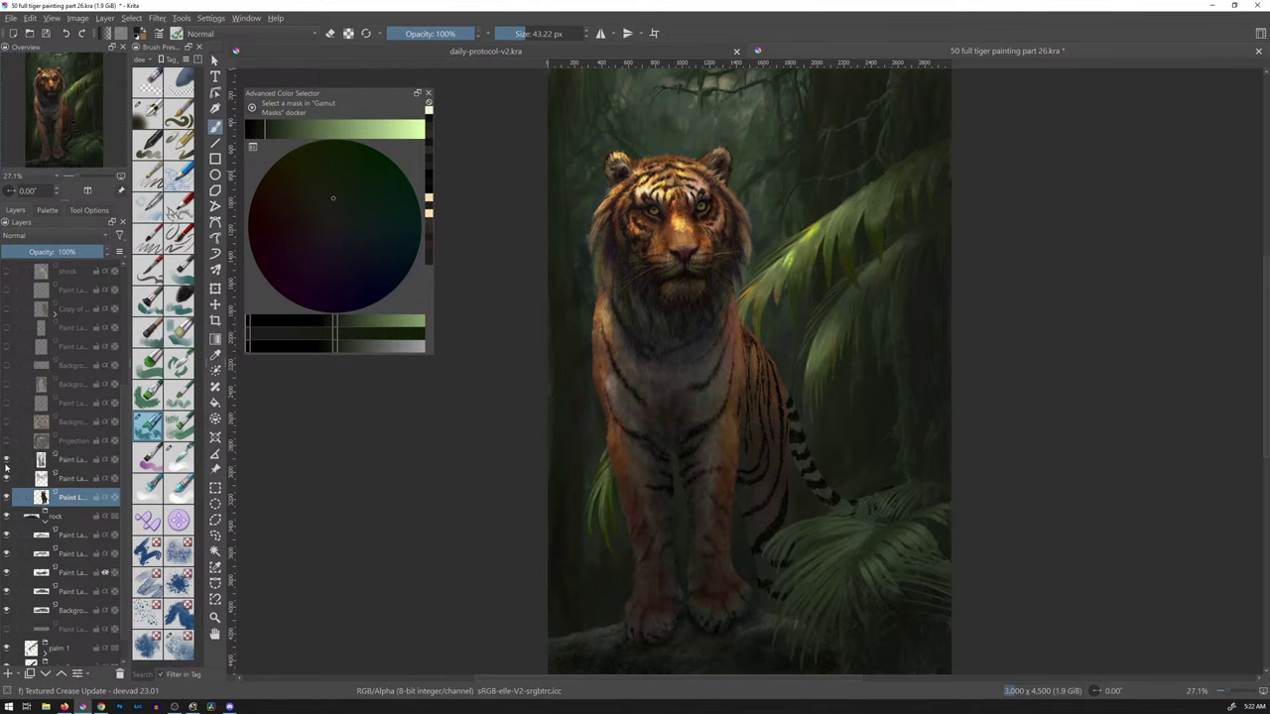
{"action": "left_click", "coordinate": [7, 462]}
{"action": "left_click", "coordinate": [7, 462]}
{"action": "left_click", "coordinate": [7, 462]}
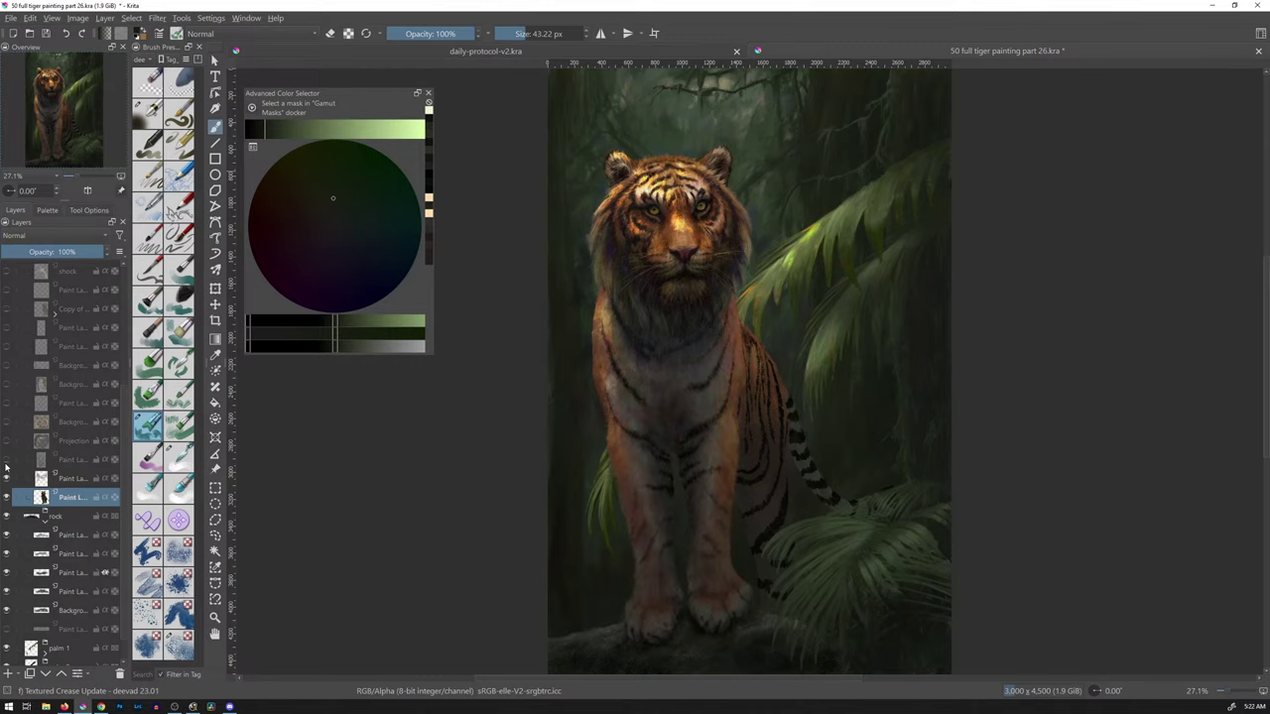
{"action": "left_click", "coordinate": [7, 462]}
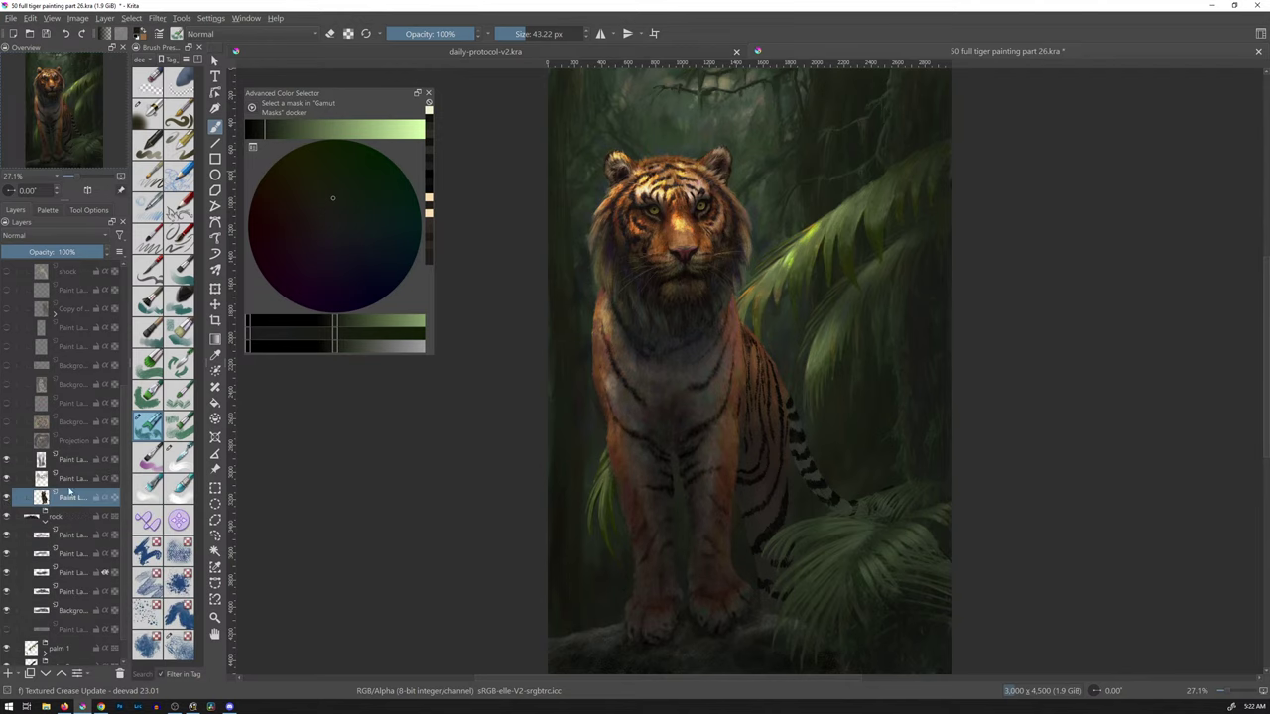
- Select the Overlay paint layer and test opacities from 27% to 83%, settling on 60%
{"action": "left_click", "coordinate": [74, 461]}
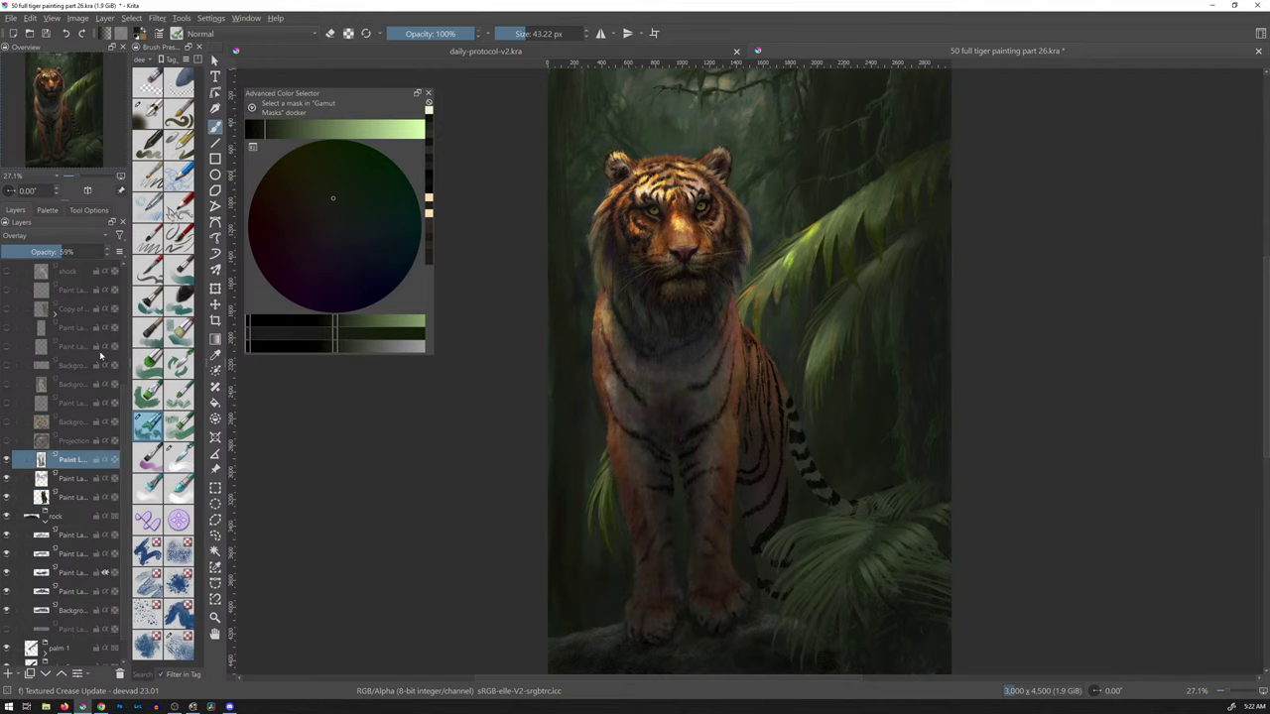
{"action": "left_click", "coordinate": [89, 252]}
{"action": "left_click", "coordinate": [63, 254]}
{"action": "left_click", "coordinate": [27, 253]}
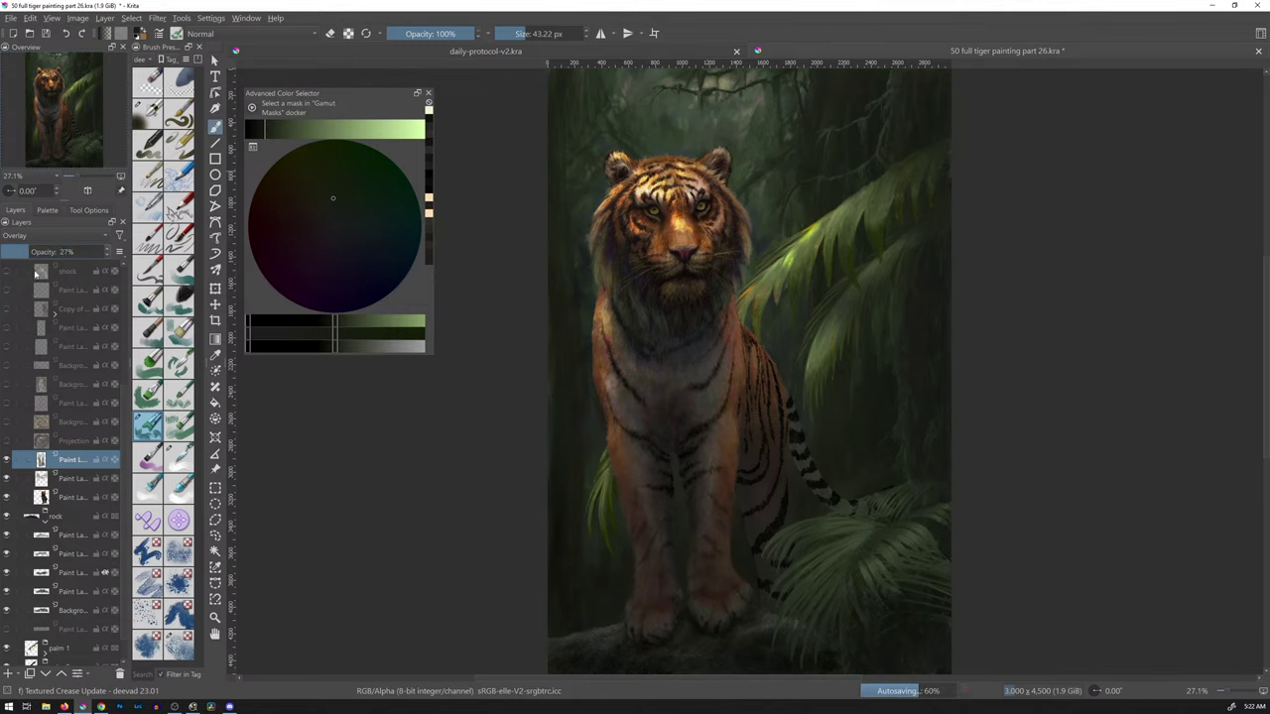
{"action": "mouse_move", "coordinate": [36, 274]}
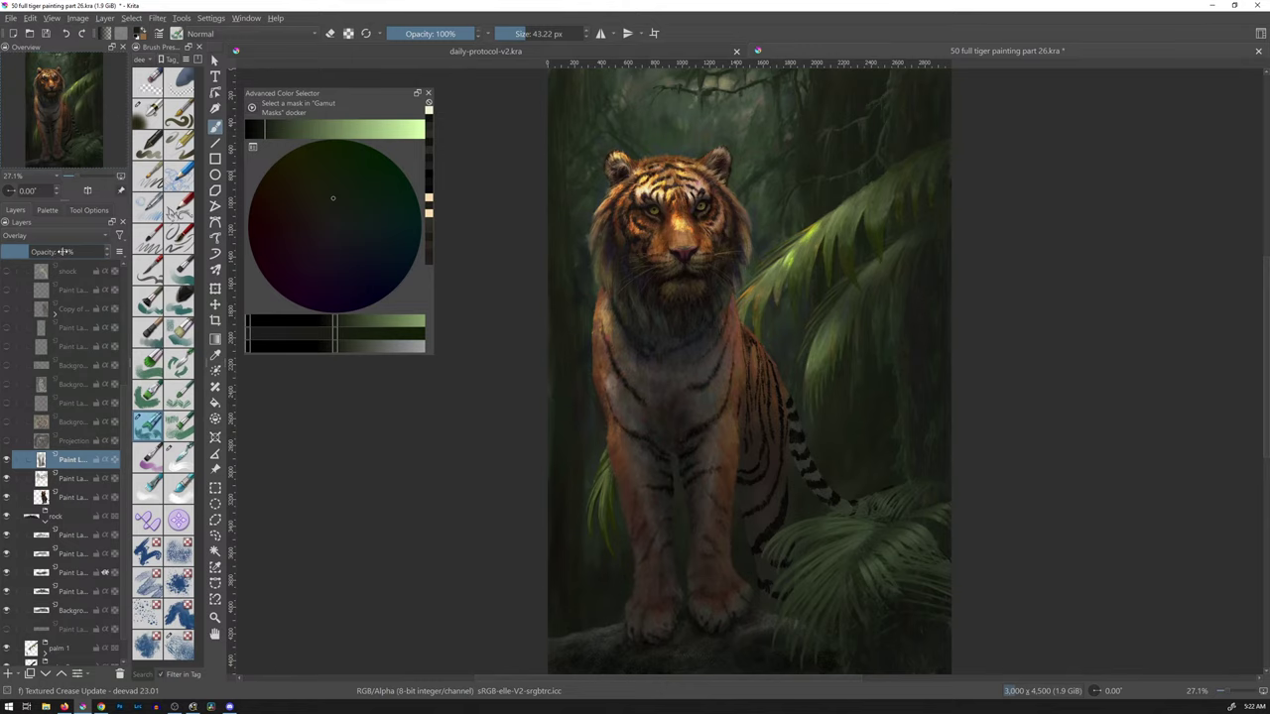
{"action": "left_click", "coordinate": [62, 252]}
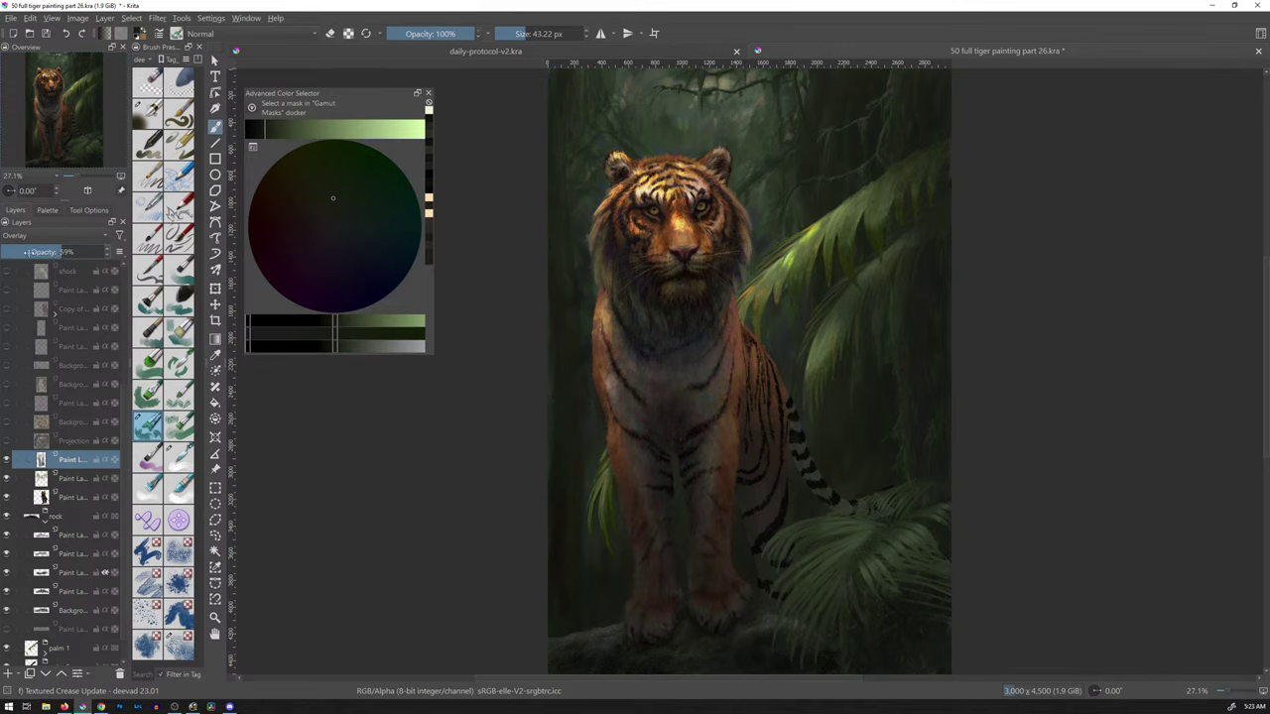
{"action": "left_click", "coordinate": [26, 252]}
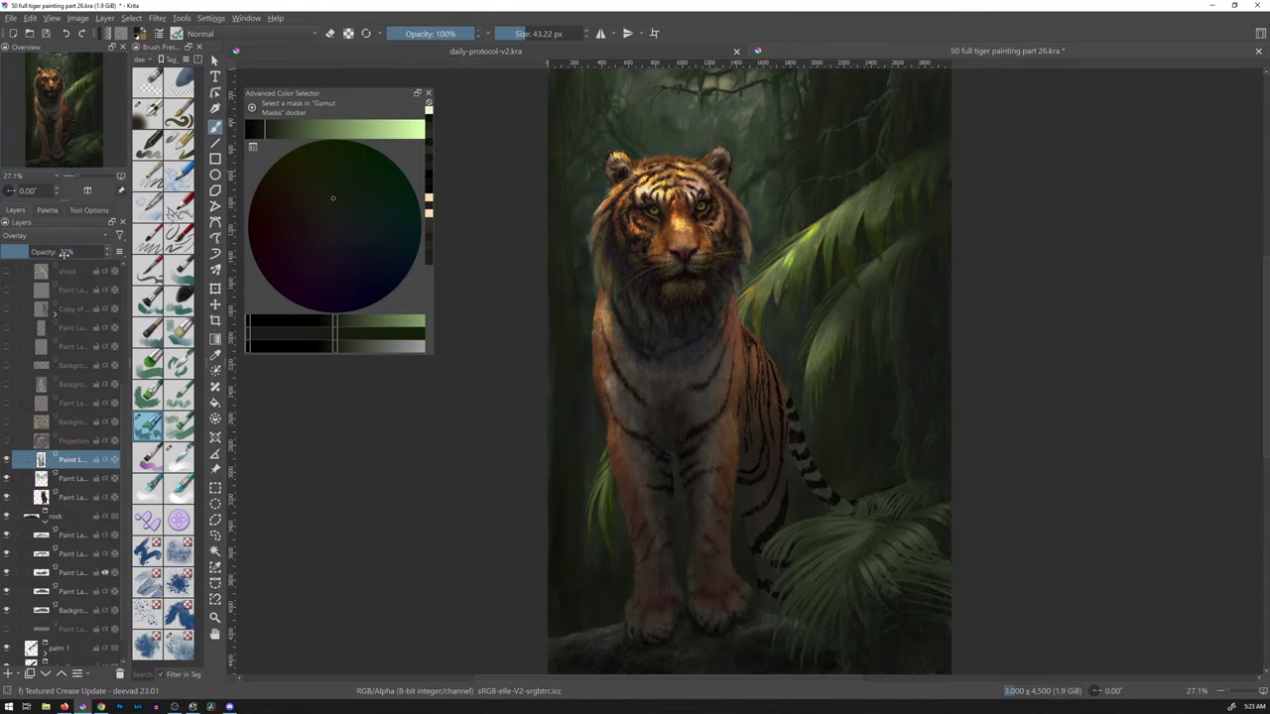
{"action": "left_click", "coordinate": [64, 254]}
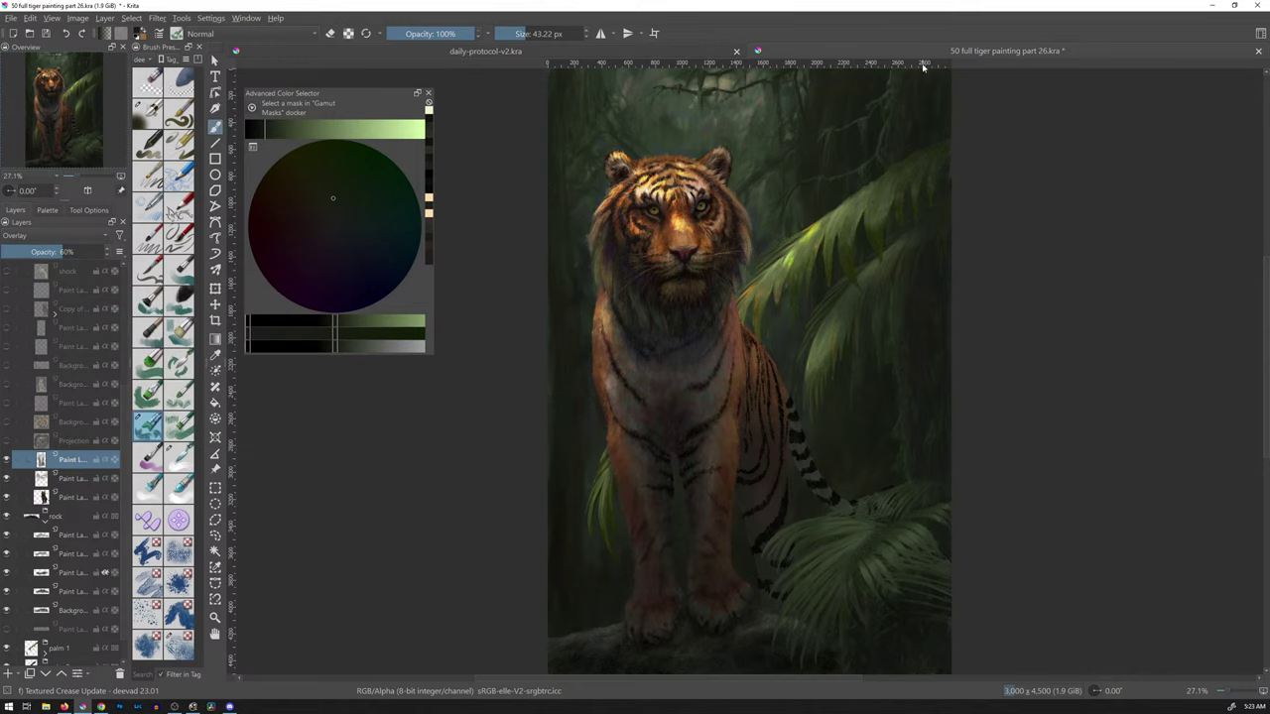
- Switch to canvas-only mode and lower the Overlay layer's opacity to about 28%
{"action": "key", "text": "Tab"}
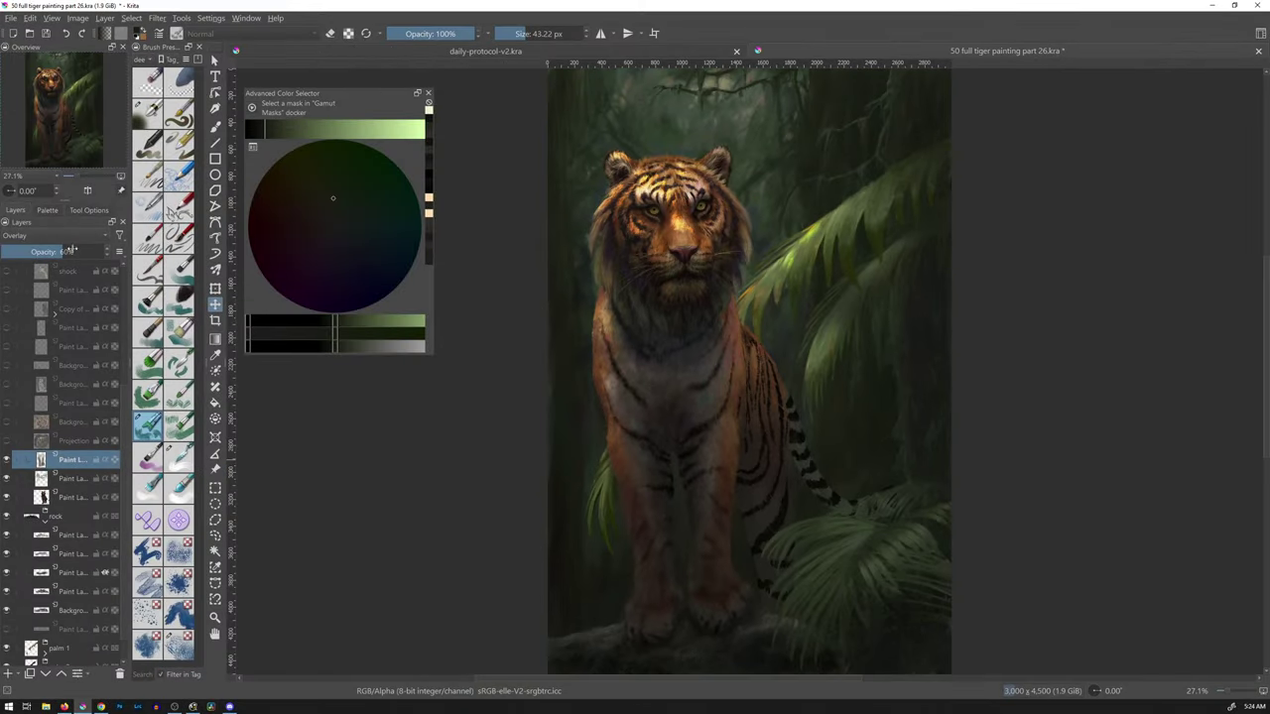
{"action": "left_click_drag", "start_coordinate": [43, 252], "coordinate": [28, 253]}
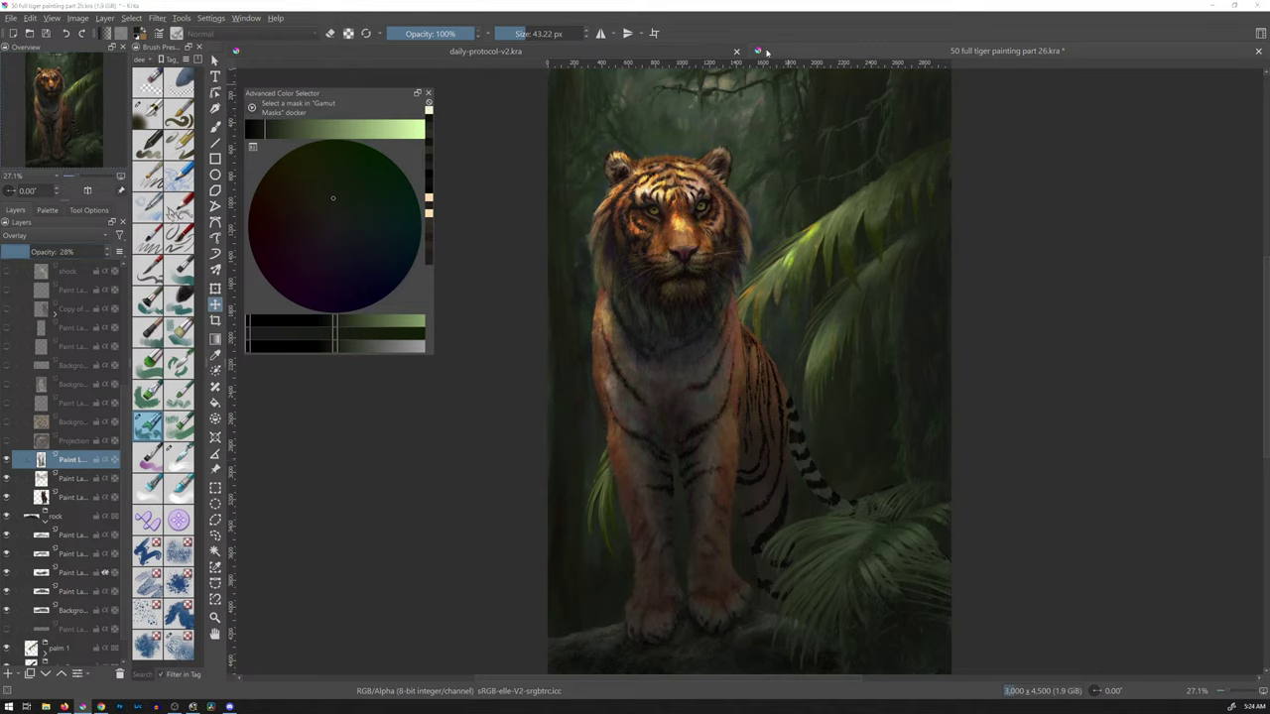
- Toggle canvas-only mode to review the tiger painting full screen without panels
{"action": "key", "text": "ctrl+Tab"}
{"action": "key", "text": "ctrl+Tab"}
{"action": "key", "text": "Tab"}
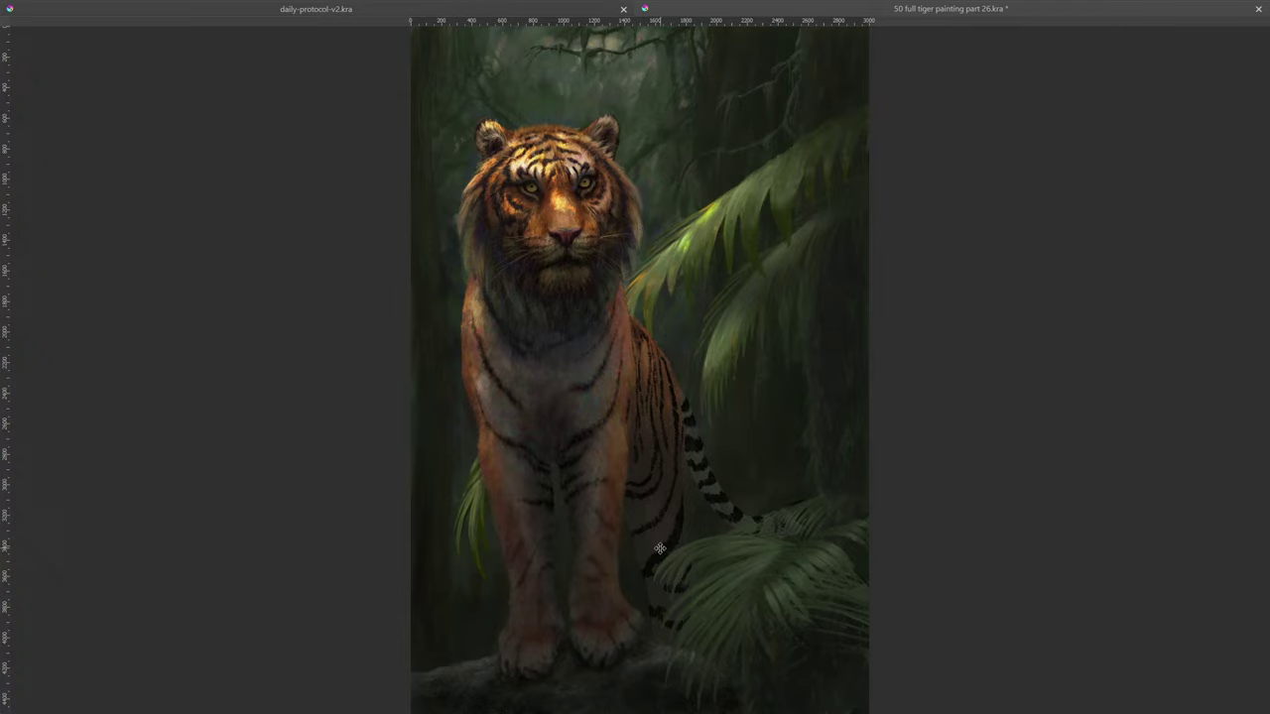
- Restore the full interface and fine-tune the Overlay layer's opacity, settling on 31%
{"action": "key", "text": "Tab"}
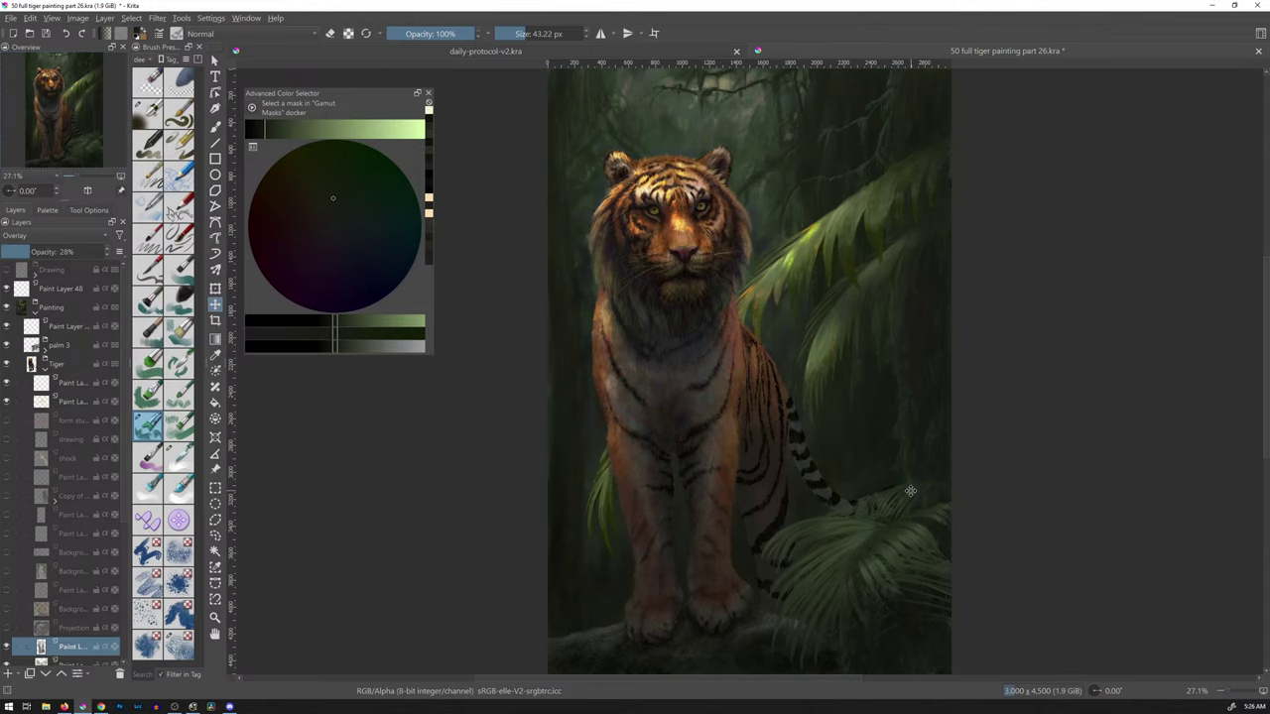
{"action": "left_click", "coordinate": [59, 252]}
{"action": "left_click_drag", "start_coordinate": [58, 252], "coordinate": [57, 252]}
{"action": "left_click", "coordinate": [40, 256]}
{"action": "left_click", "coordinate": [34, 253]}
{"action": "left_click", "coordinate": [30, 254]}
{"action": "left_click", "coordinate": [31, 253]}
{"action": "mouse_move", "coordinate": [35, 279]}
- Show the three tiger reference photos beside the painting via View > Show Reference Images
{"action": "left_click", "coordinate": [77, 18]}
{"action": "mouse_move", "coordinate": [51, 18]}
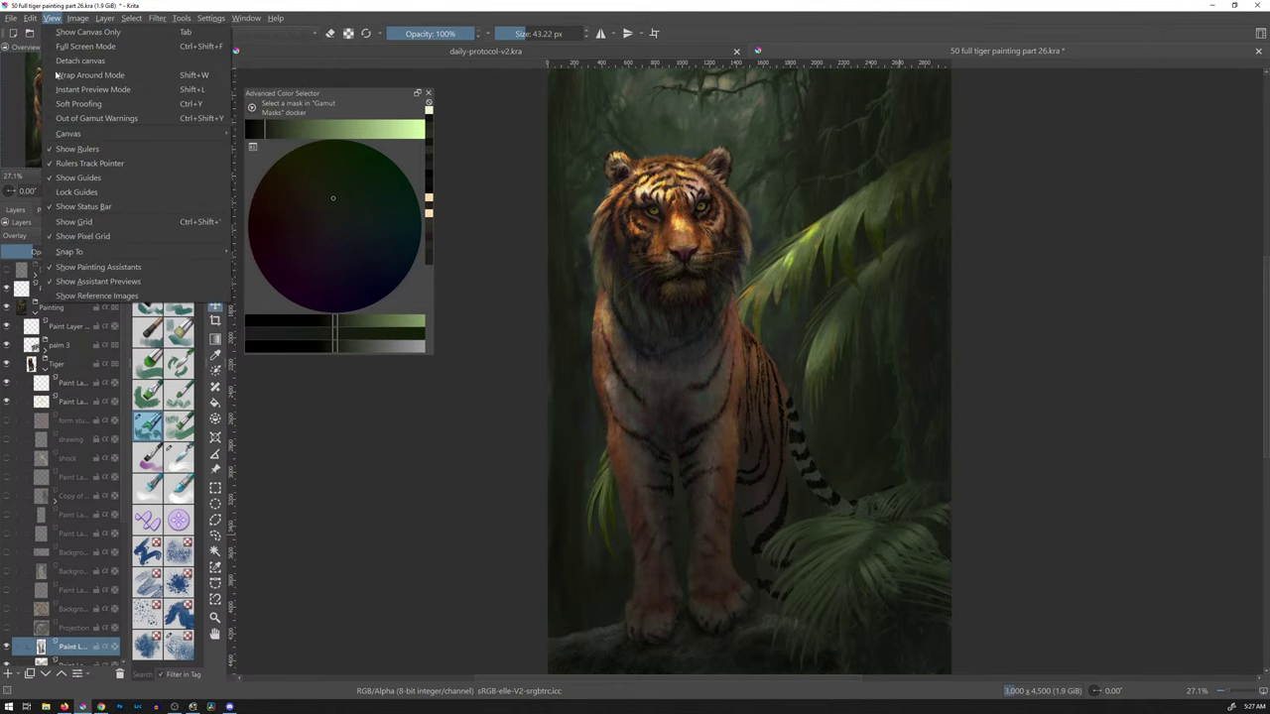
{"action": "left_click", "coordinate": [109, 295]}
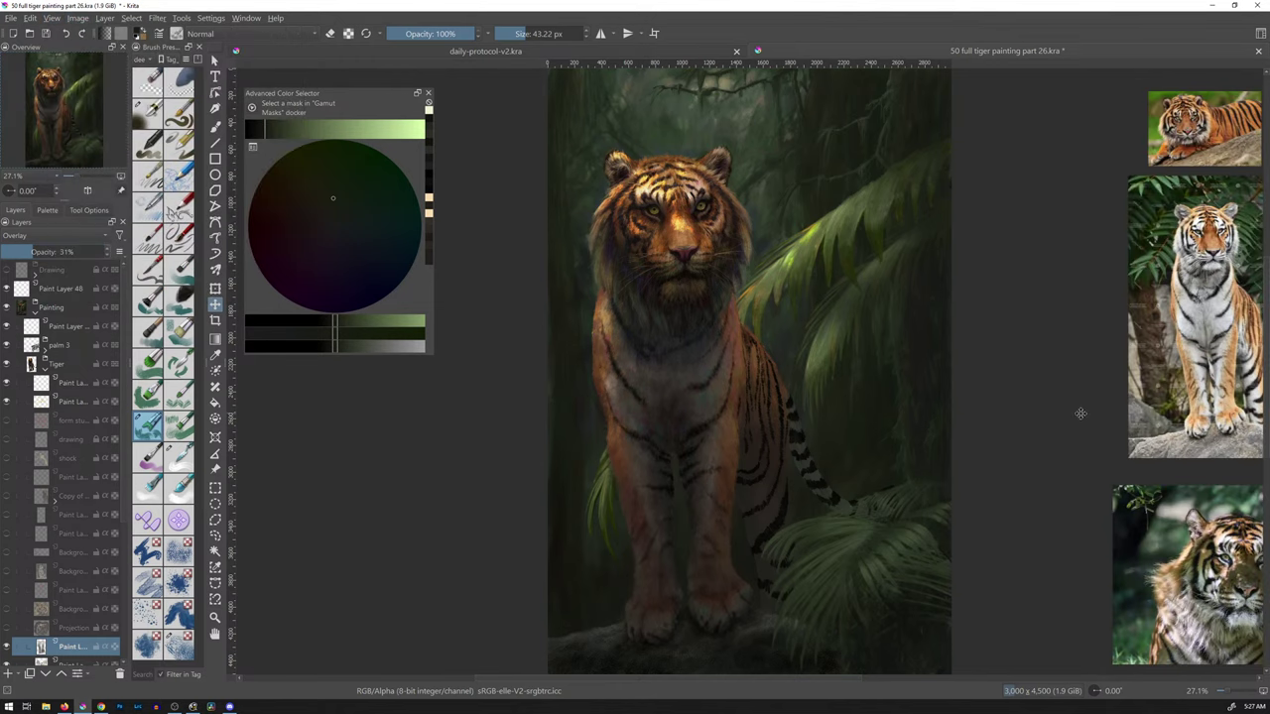
{"action": "right_click", "coordinate": [761, 434]}
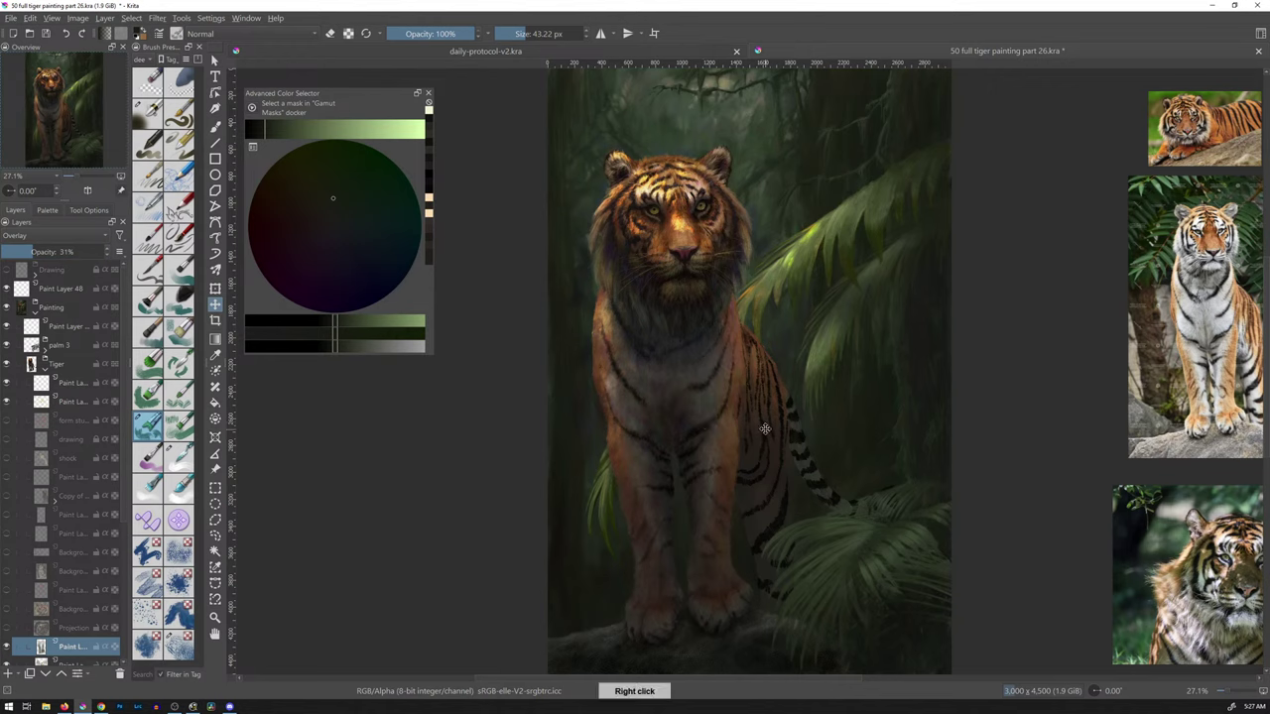
{"action": "right_click", "coordinate": [775, 428]}
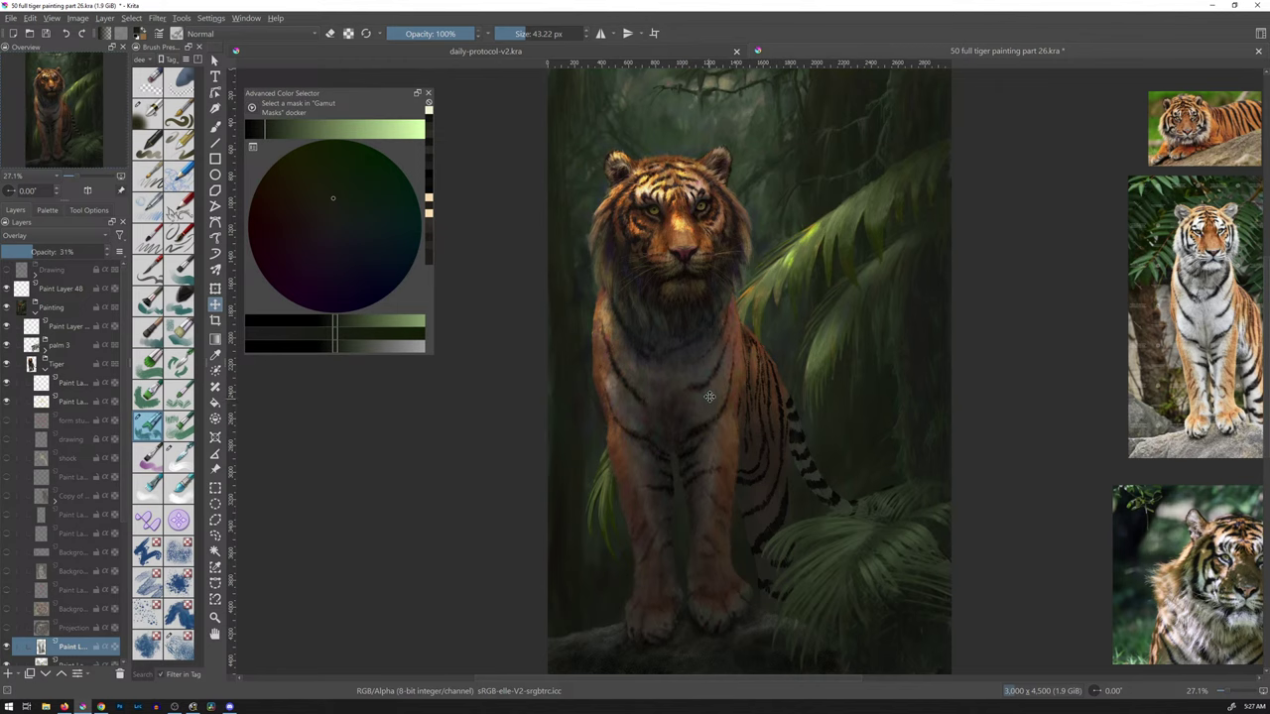
- Switch to the freehand brush and sample a light warm fur colour from the tiger's chest
{"action": "key", "text": "b"}
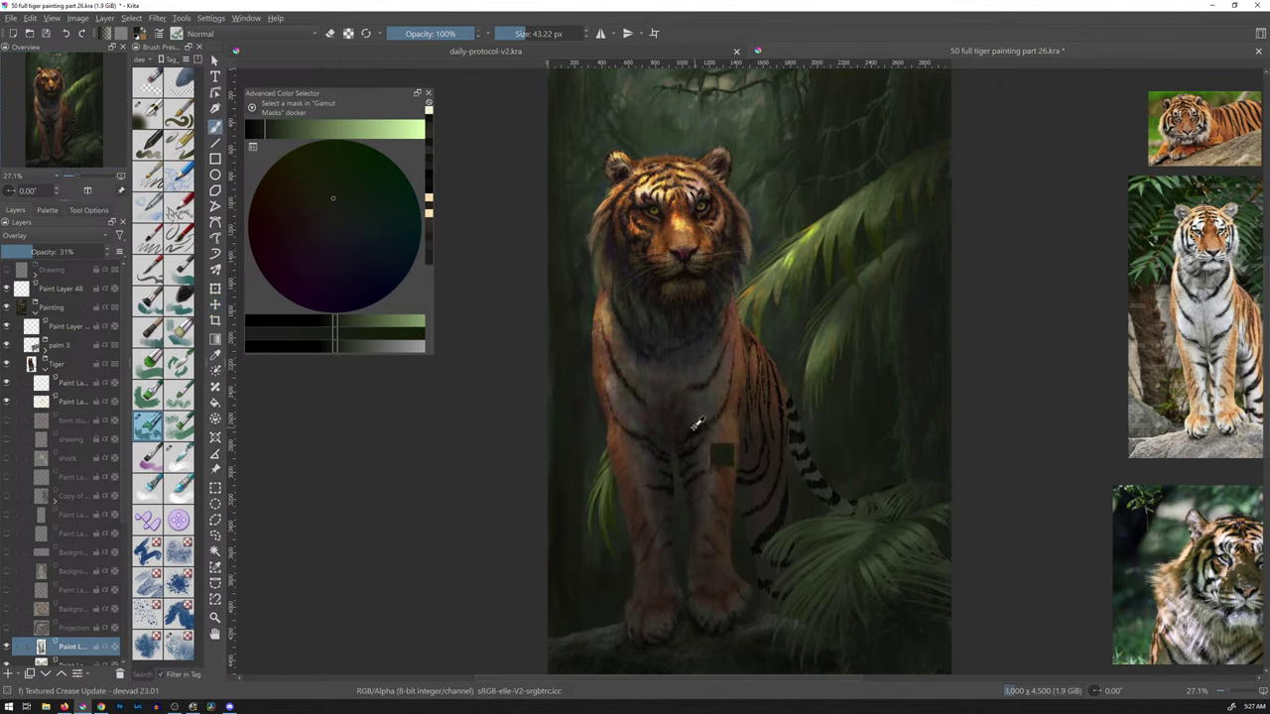
{"action": "mouse_move", "coordinate": [686, 427]}
{"action": "left_mouse_down"}
{"action": "mouse_move", "coordinate": [709, 377]}
{"action": "mouse_move", "coordinate": [694, 419]}
{"action": "left_mouse_up"}
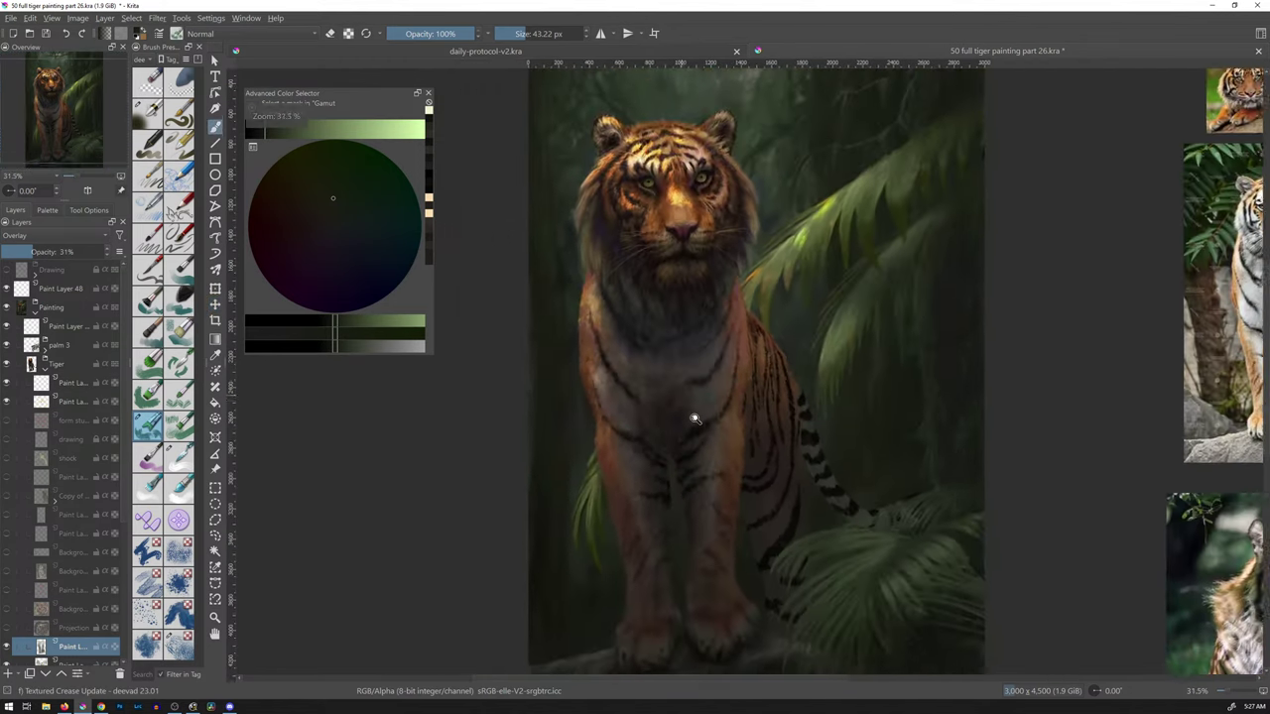
{"action": "left_click", "coordinate": [694, 434], "text": "ctrl"}
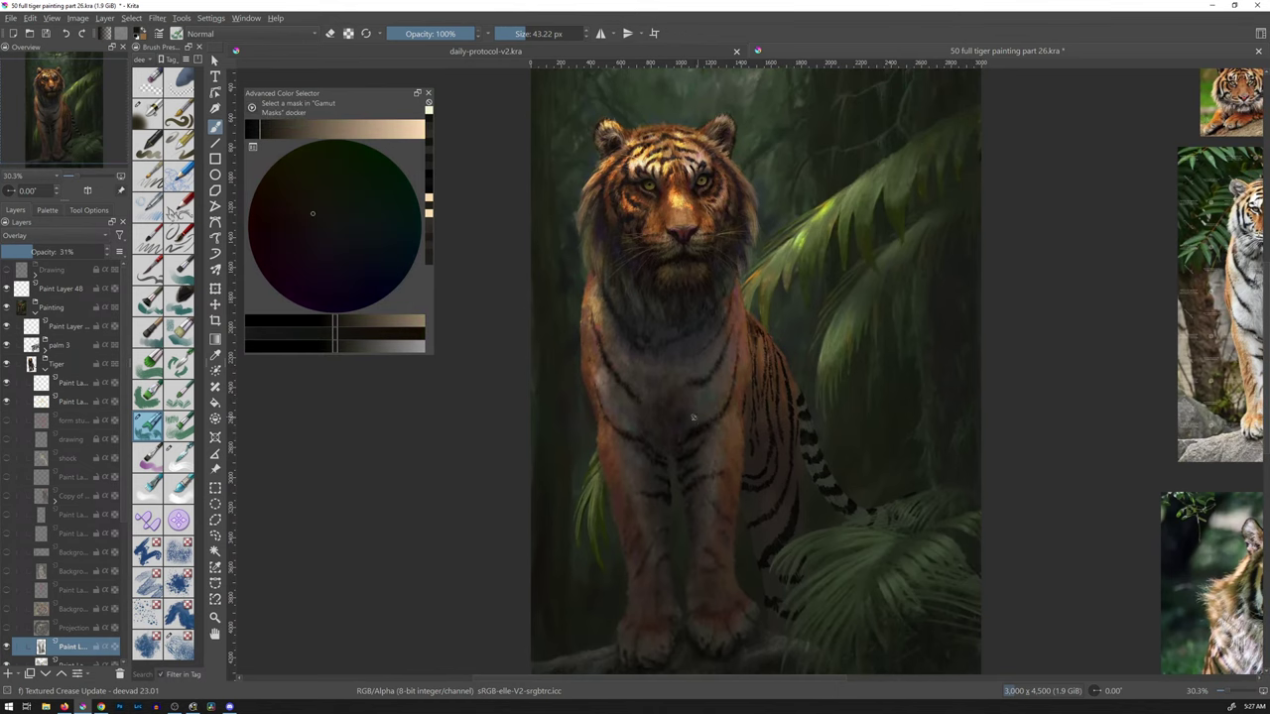
{"action": "left_click_drag", "start_coordinate": [776, 391], "coordinate": [723, 383]}
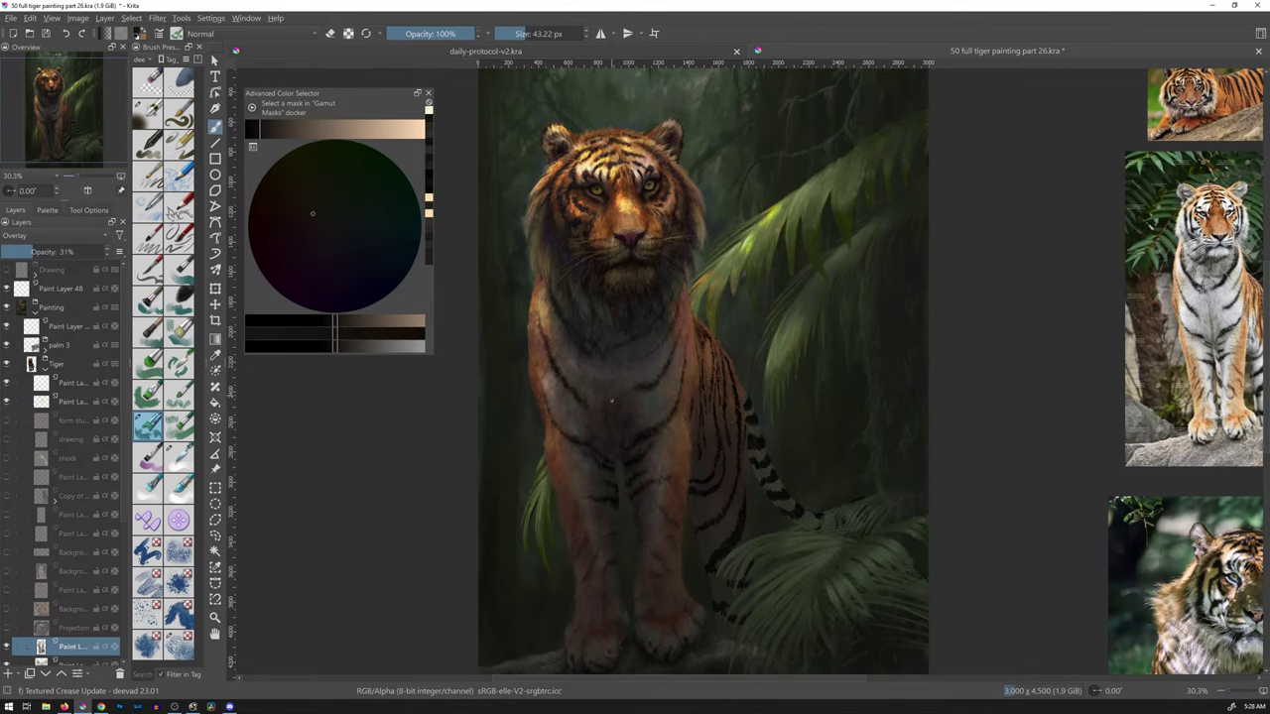
{"action": "left_click", "coordinate": [612, 424], "text": "ctrl"}
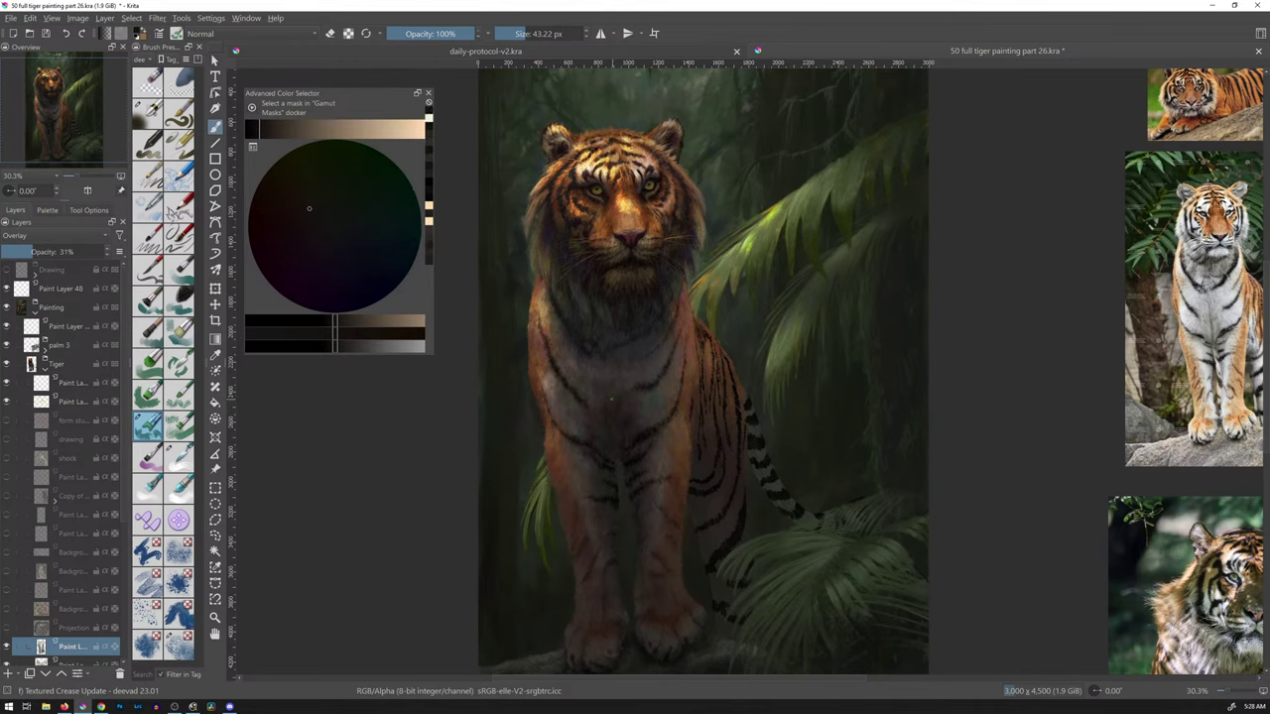
{"action": "left_click", "coordinate": [612, 421], "text": "ctrl"}
{"action": "left_click_drag", "start_coordinate": [629, 446], "coordinate": [651, 371]}
{"action": "scroll", "coordinate": [651, 371], "scroll_direction": "down", "scroll_amount": 6}
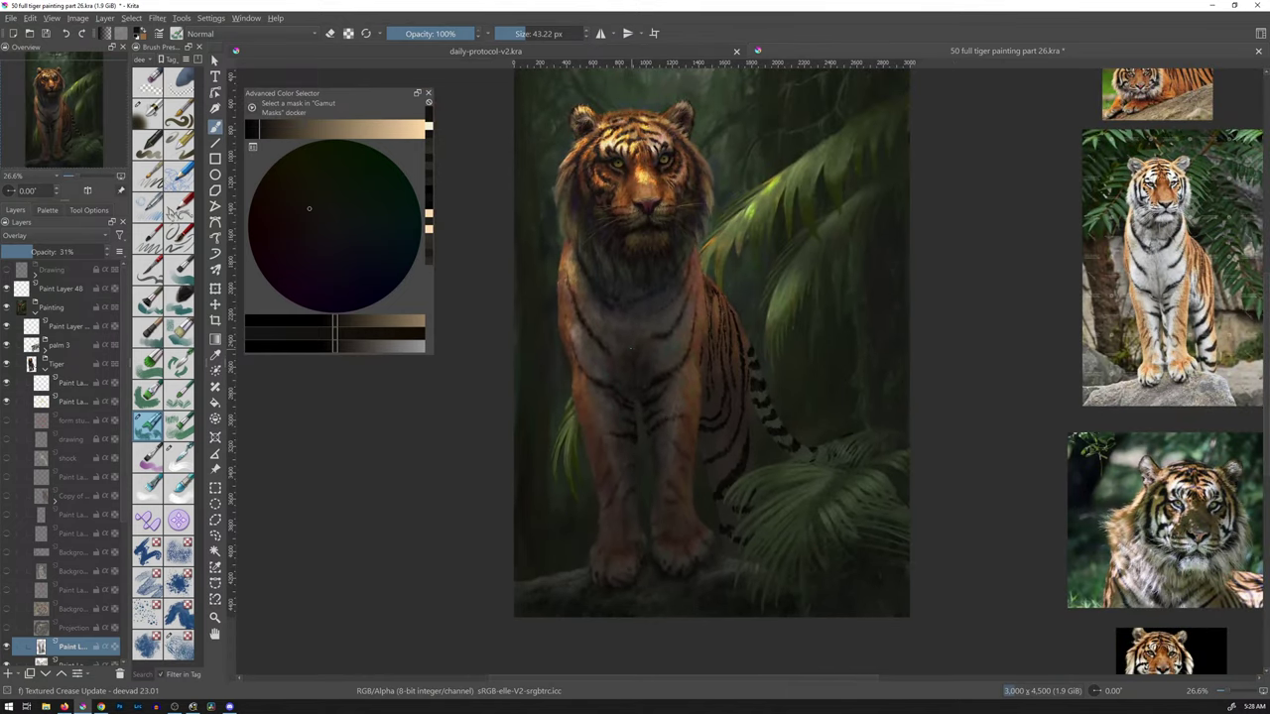
- Shrink the brush to 20.82 px and make the black-thumbnail normal Paint Layer active
{"action": "left_click_drag", "start_coordinate": [651, 377], "coordinate": [677, 289]}
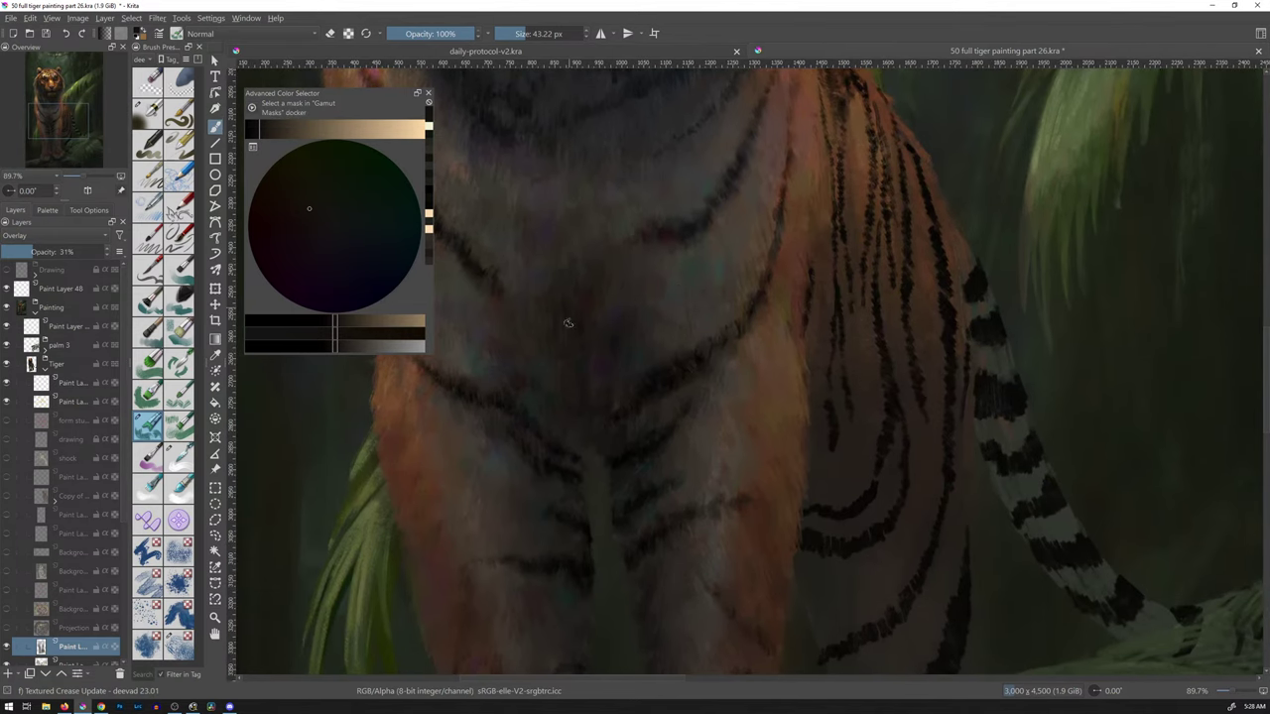
{"action": "left_click_drag", "start_coordinate": [582, 324], "coordinate": [566, 323]}
{"action": "scroll", "coordinate": [123, 552], "scroll_direction": "down", "scroll_amount": 5}
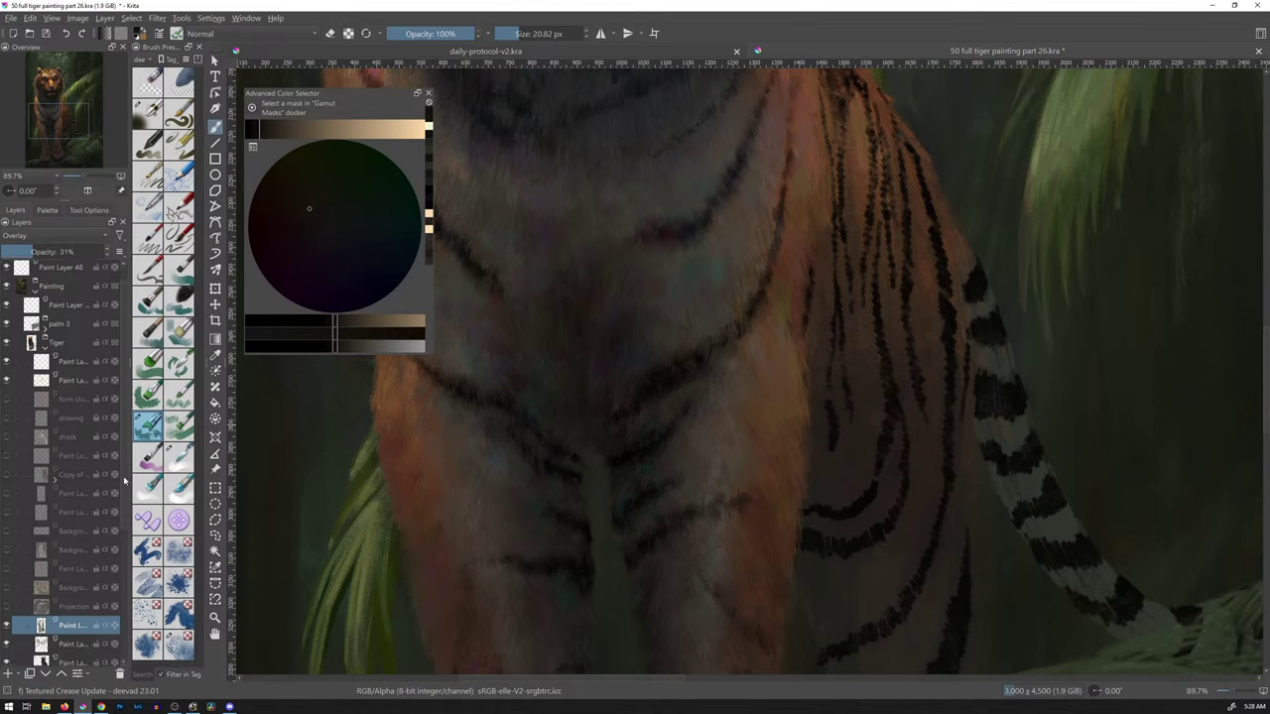
{"action": "left_click", "coordinate": [78, 536]}
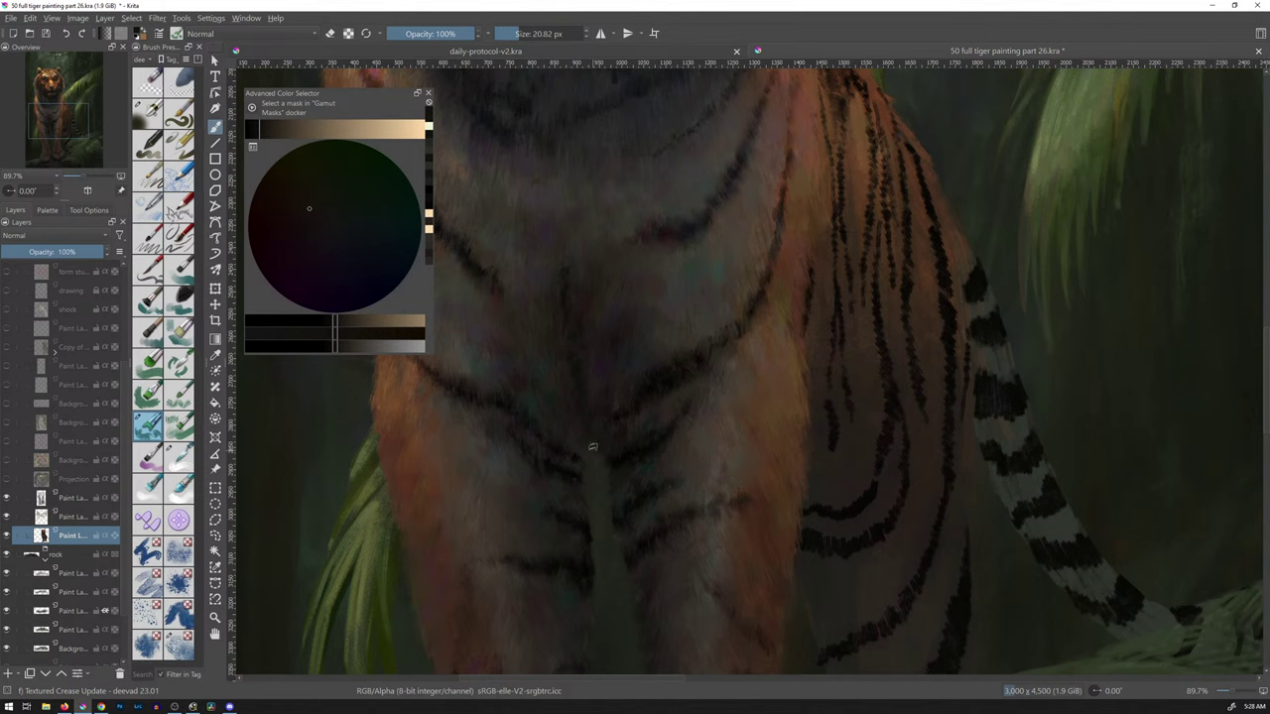
{"action": "scroll", "coordinate": [788, 357], "scroll_direction": "down", "scroll_amount": 4}
{"action": "left_click_drag", "start_coordinate": [794, 397], "coordinate": [654, 426]}
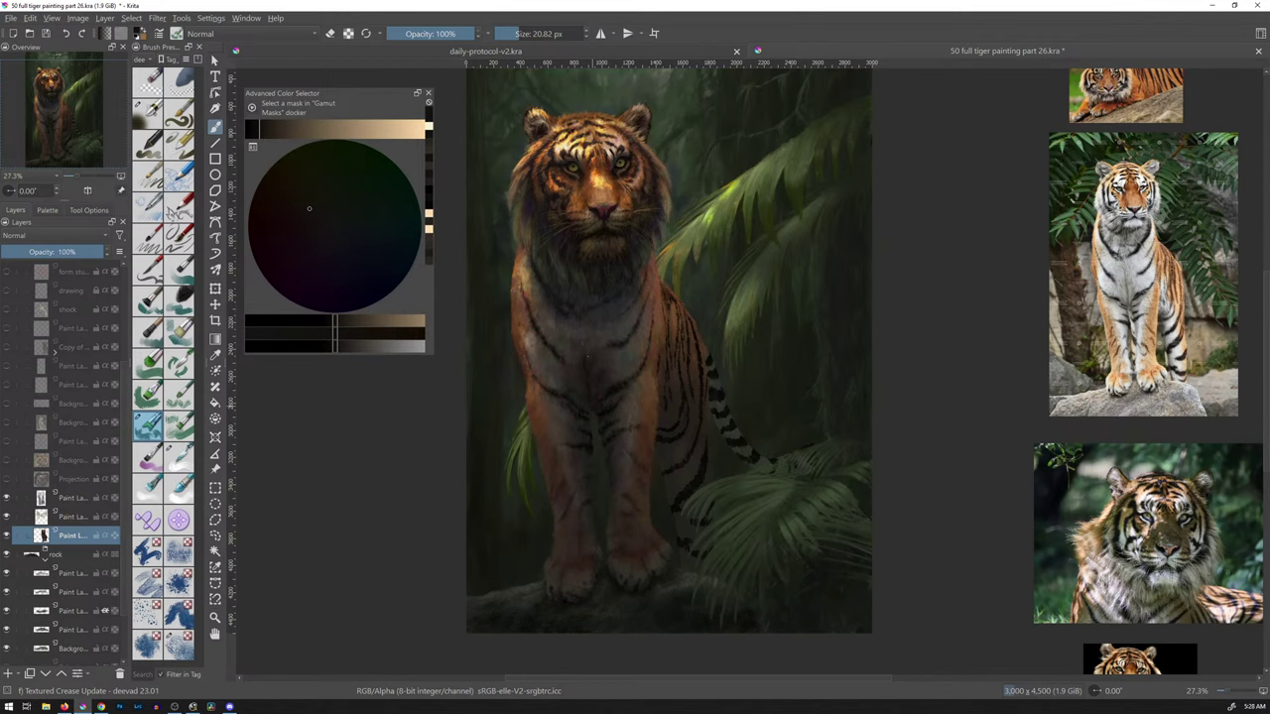
- Sample grey-purple, warm and grey-green fur colours, finishing on a dusky pink from the chest
{"action": "scroll", "coordinate": [606, 371], "scroll_direction": "up", "scroll_amount": 5}
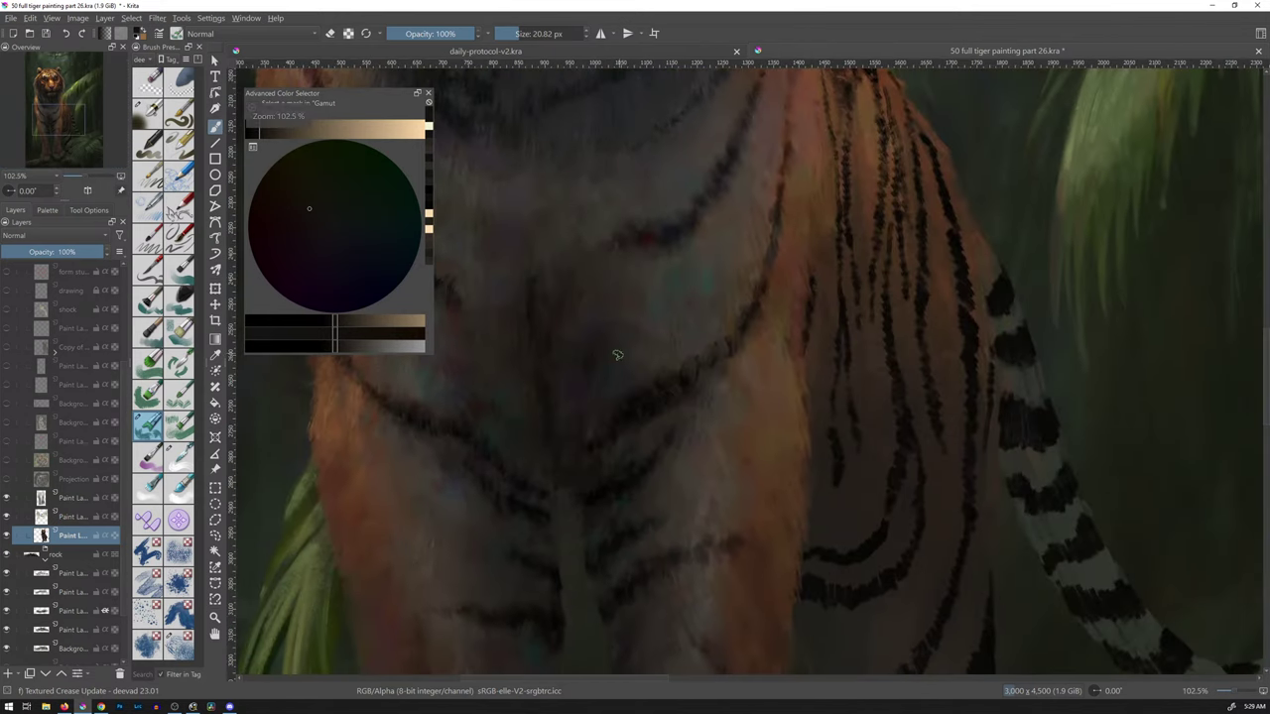
{"action": "left_click", "coordinate": [524, 241], "text": "ctrl"}
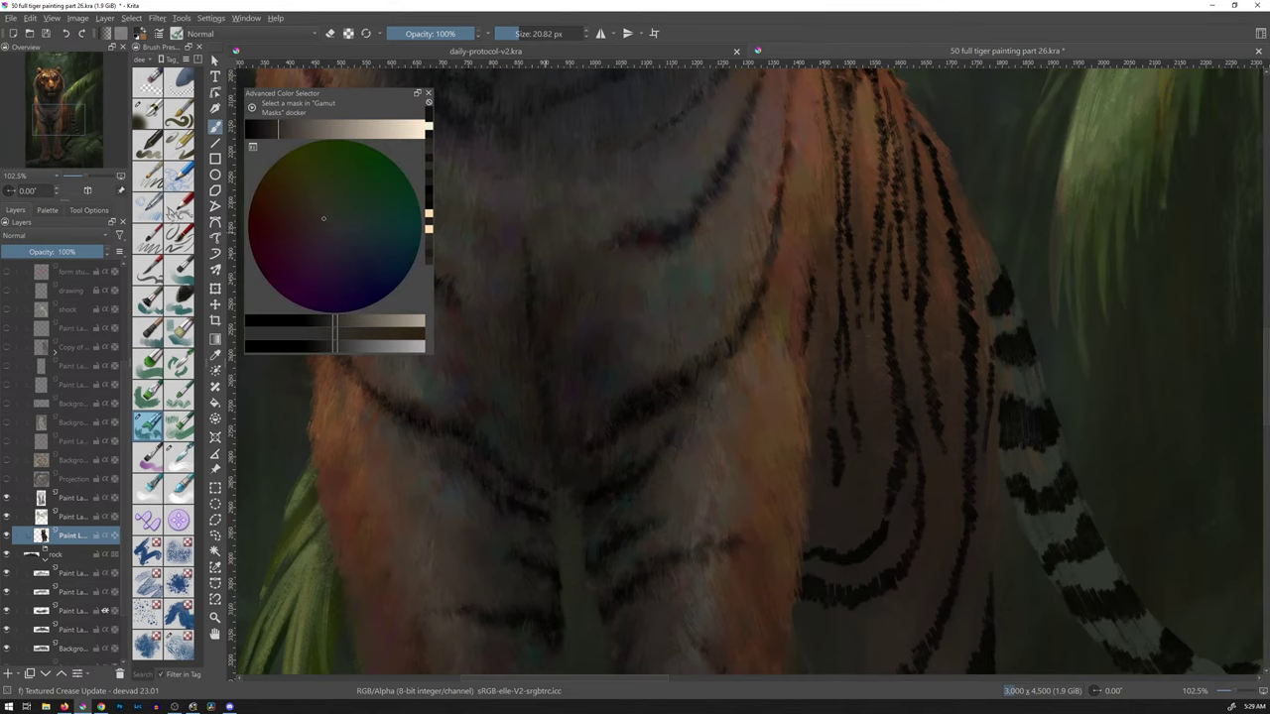
{"action": "left_click_drag", "start_coordinate": [526, 231], "coordinate": [756, 301]}
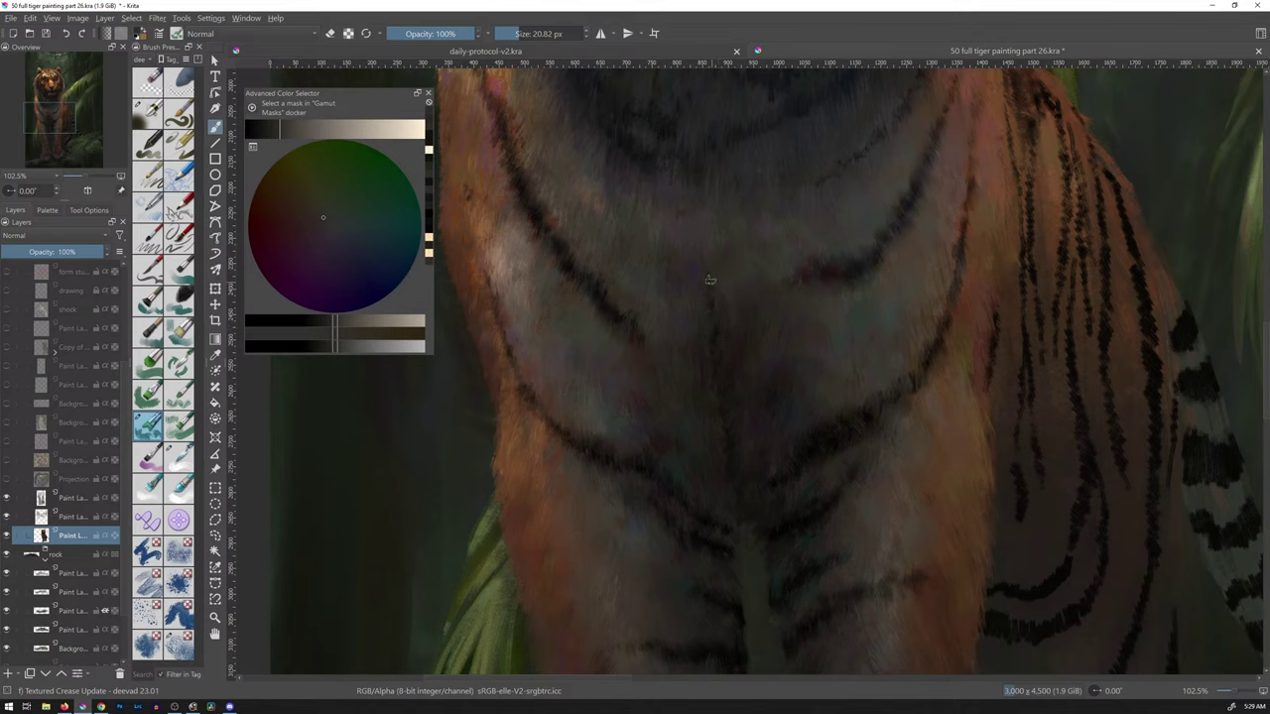
{"action": "left_click", "coordinate": [722, 397], "text": "ctrl"}
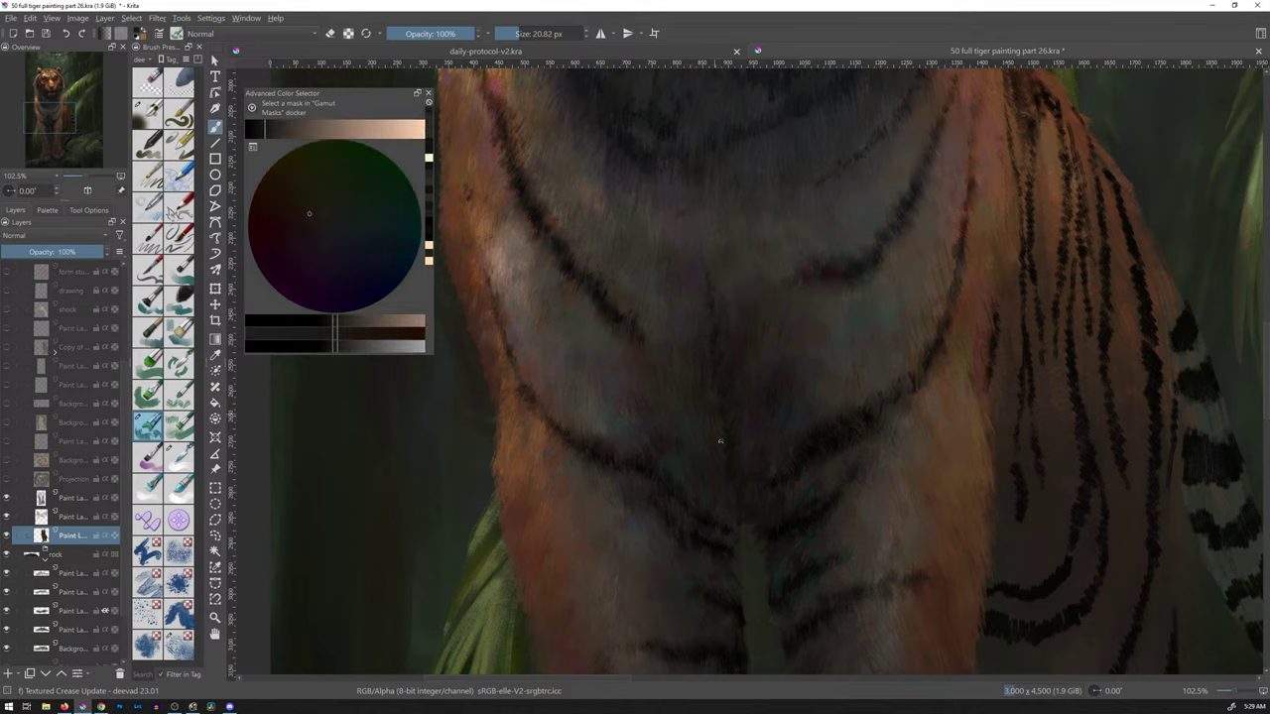
{"action": "left_click", "coordinate": [851, 359], "text": "ctrl"}
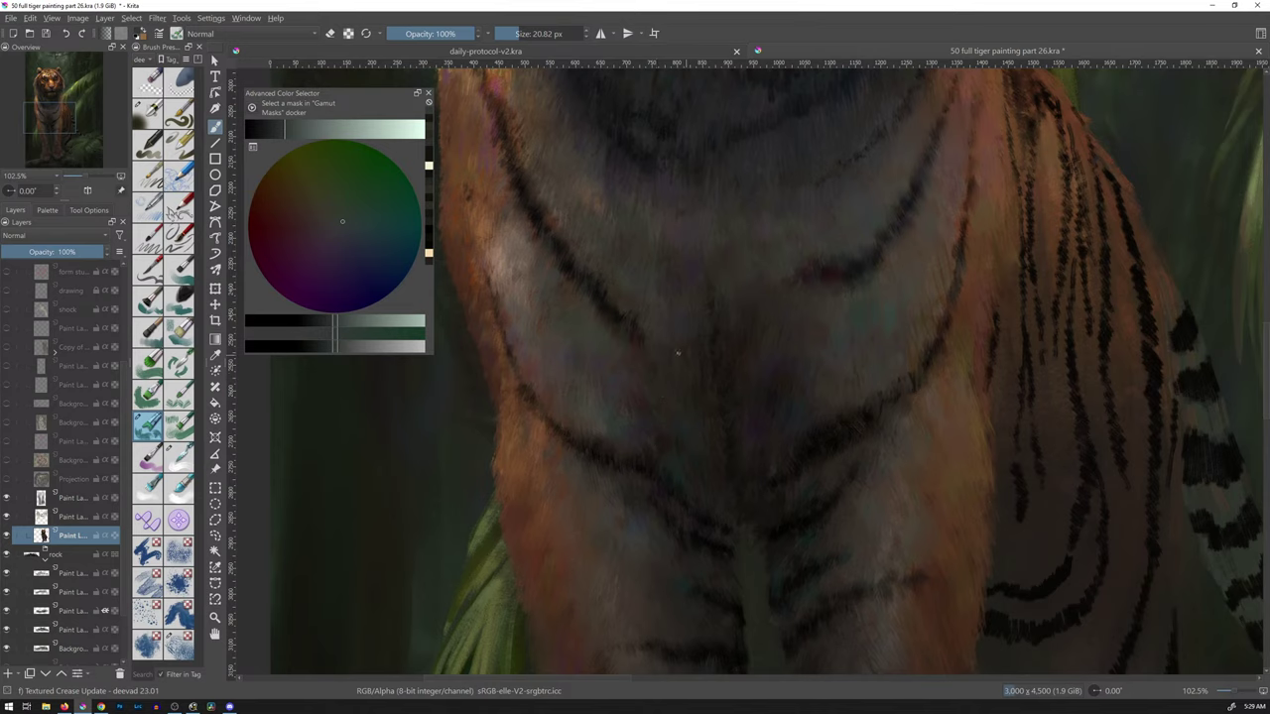
{"action": "left_click", "coordinate": [652, 435], "text": "ctrl"}
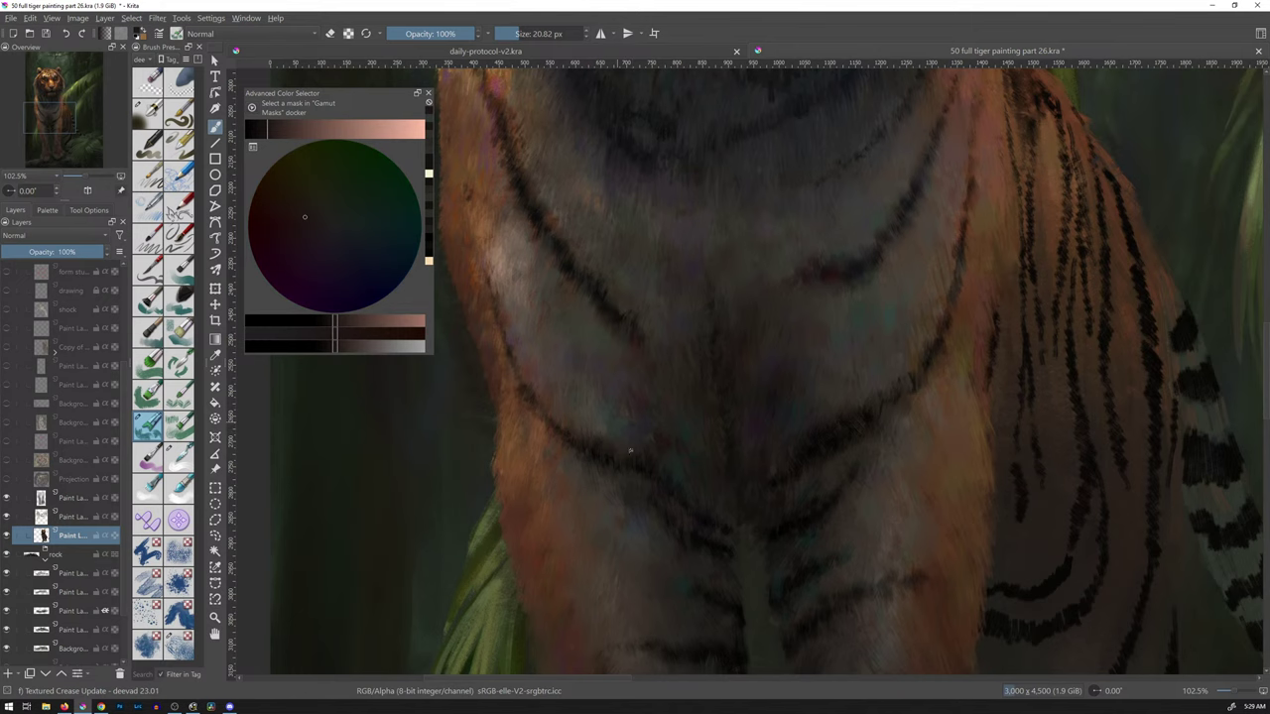
{"action": "scroll", "coordinate": [834, 375], "scroll_direction": "down", "scroll_amount": 3}
{"action": "scroll", "coordinate": [834, 375], "scroll_direction": "down", "scroll_amount": 4}
{"action": "left_click_drag", "start_coordinate": [912, 363], "coordinate": [754, 408]}
- Save 'tiger painting 50 full tiger painting part 26.kra' and fit the whole painting in view
{"action": "key", "text": "ctrl+s"}
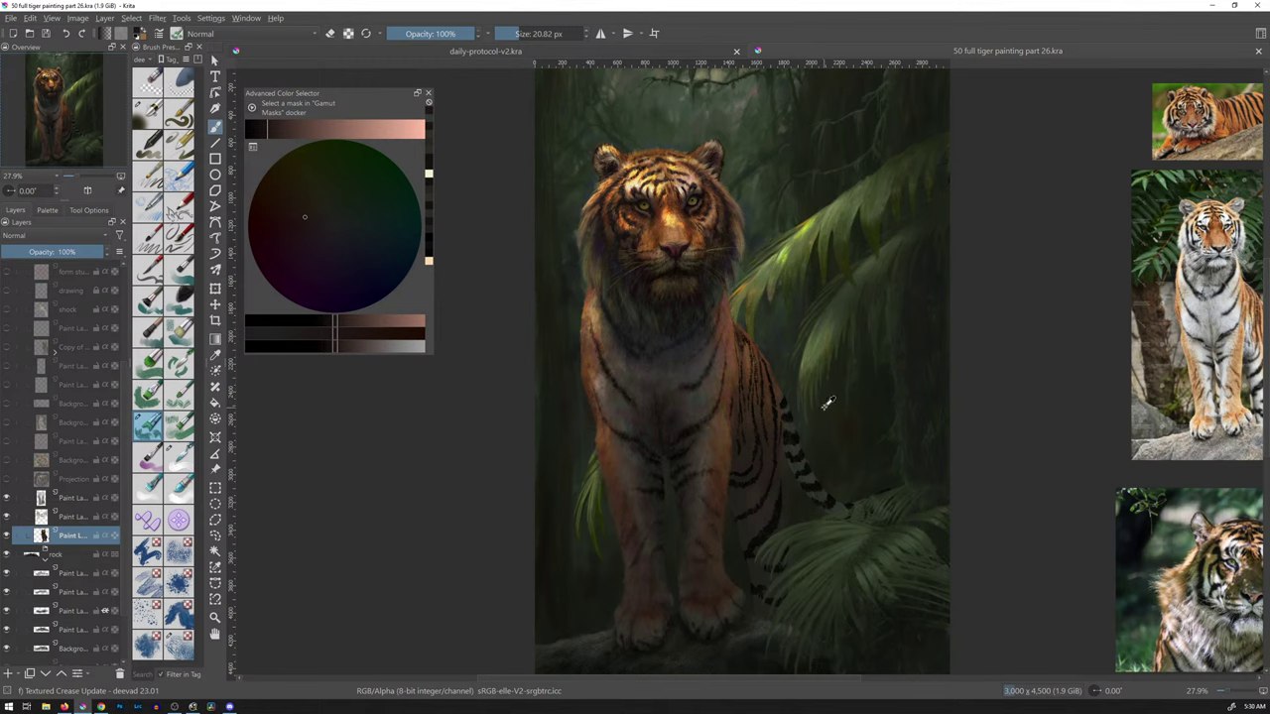
{"action": "left_click_drag", "start_coordinate": [811, 414], "coordinate": [829, 375]}
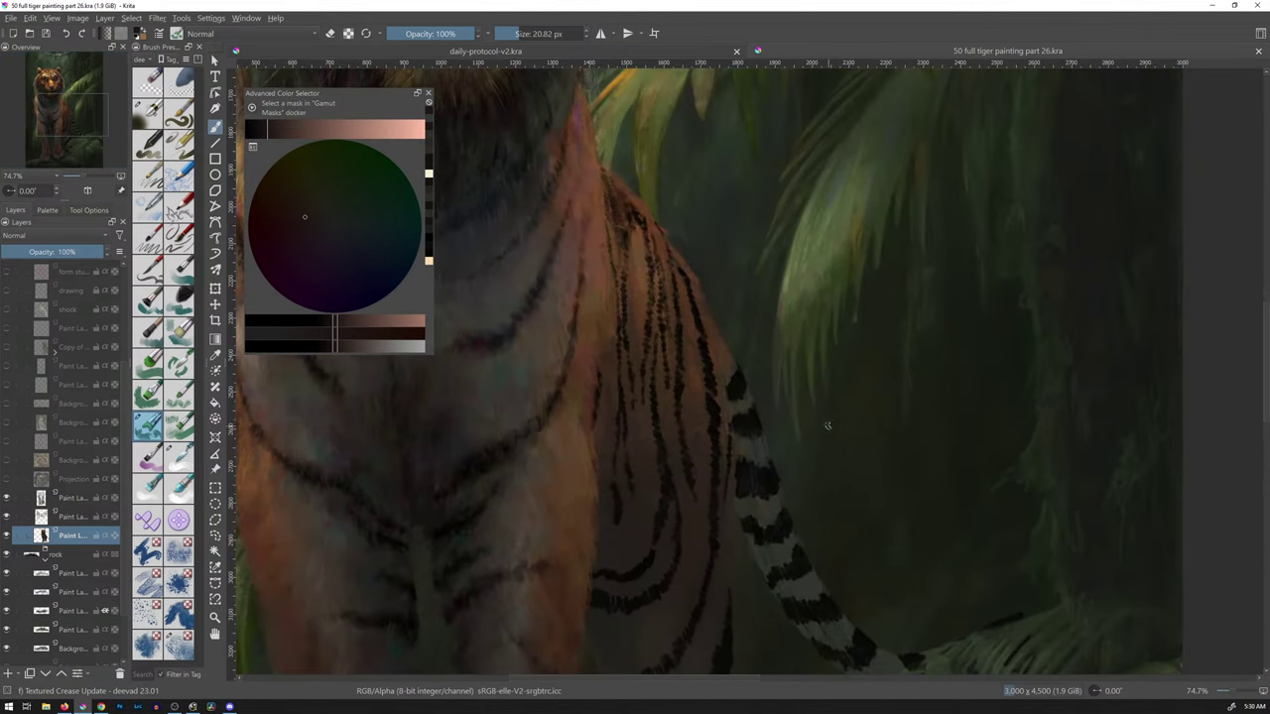
{"action": "key", "text": "2"}
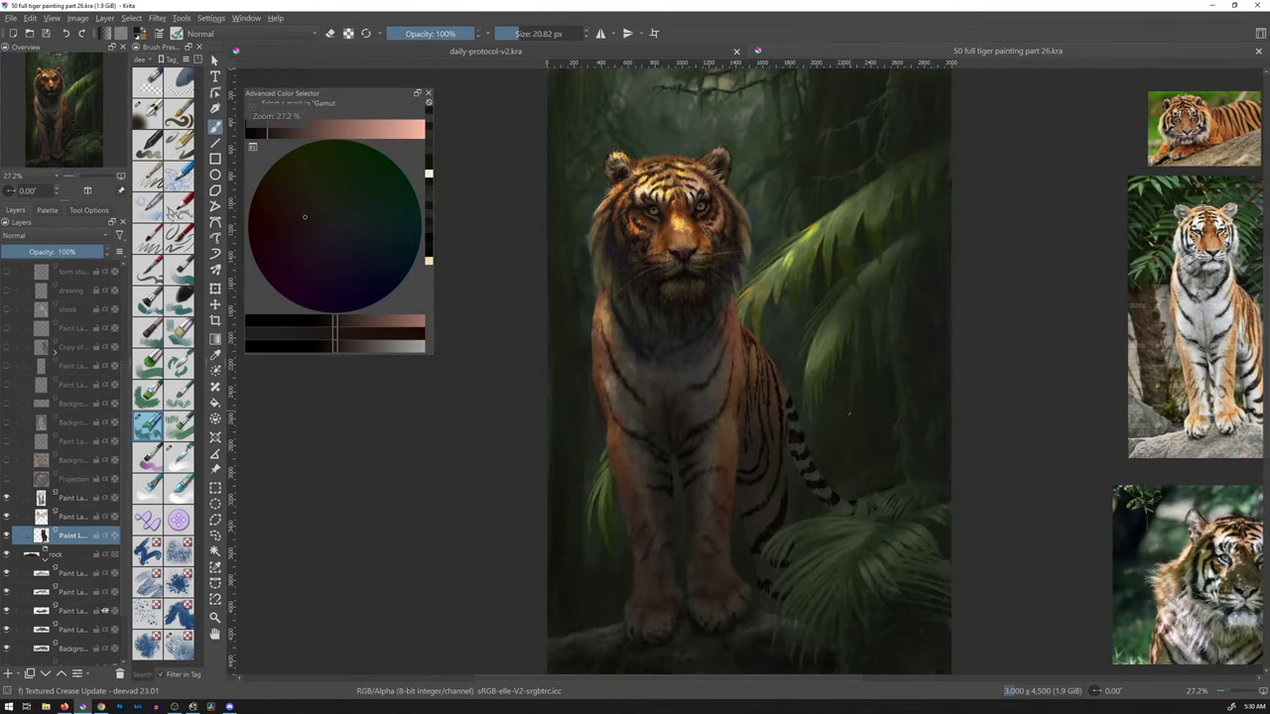
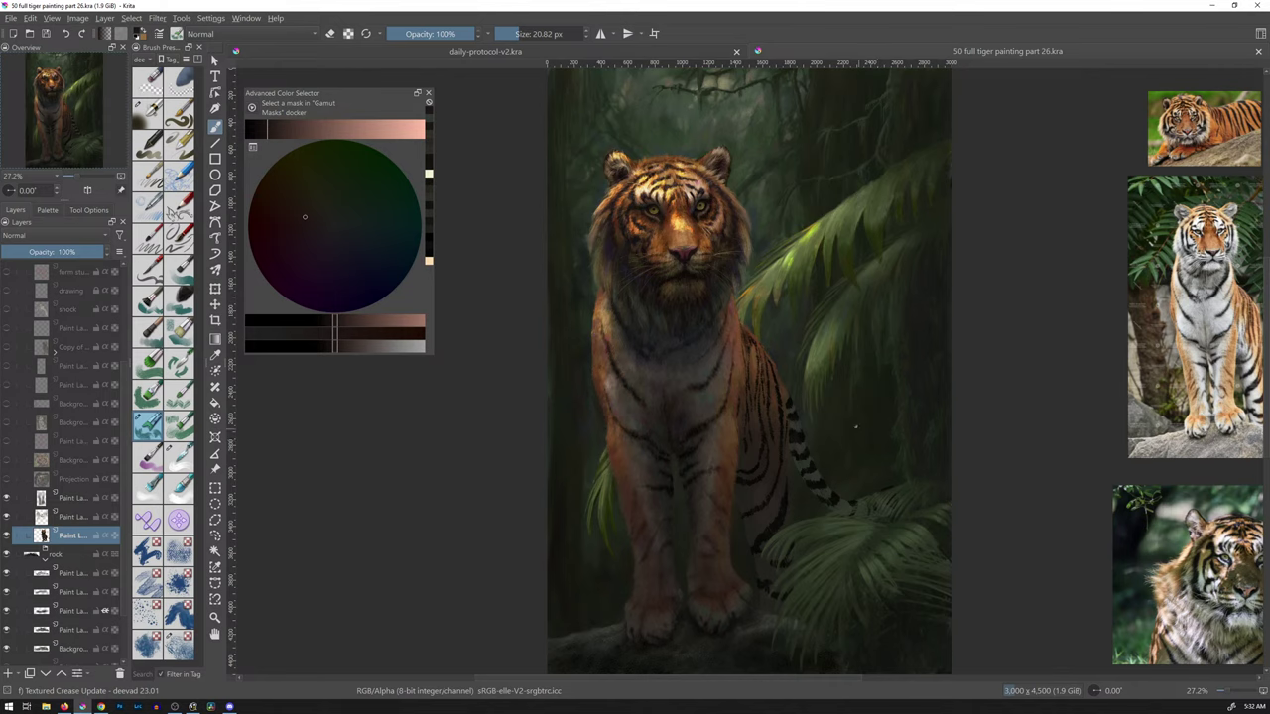
- Bring Firefox with the Traditional to Digital Resources Gumroad page to the front
{"action": "left_click", "coordinate": [64, 706]}
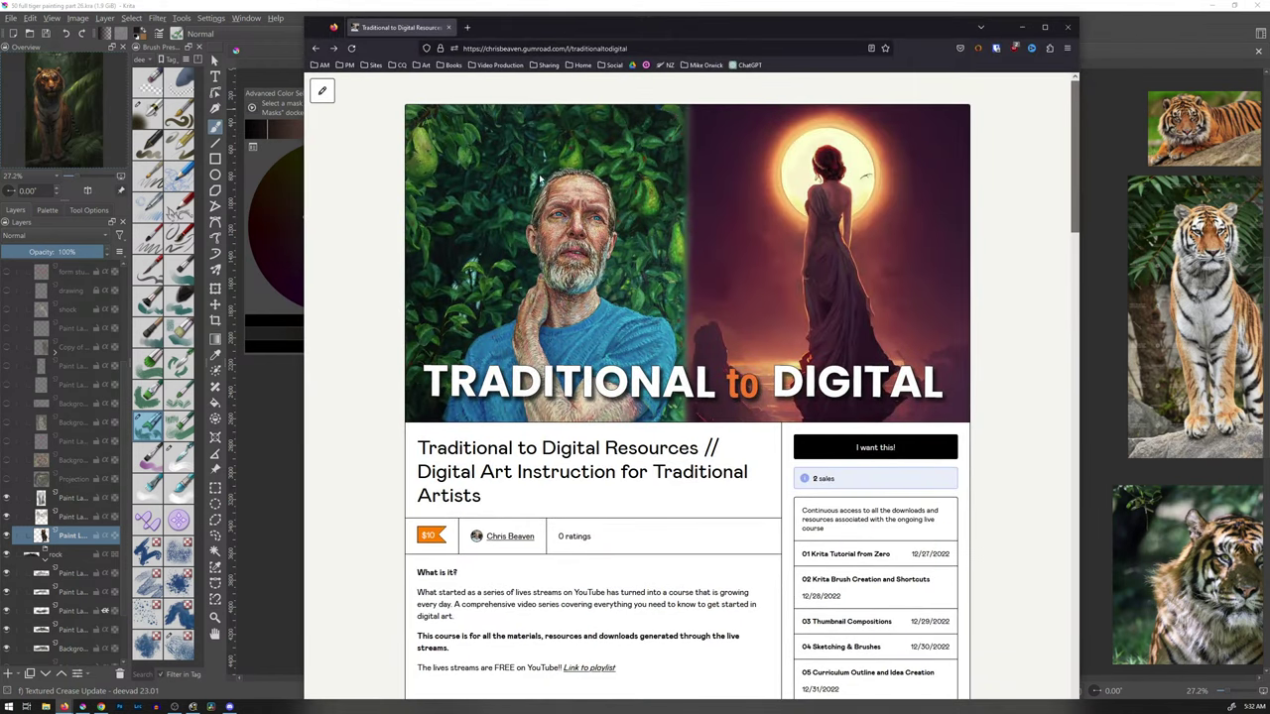
- Open the course creator's Gumroad profile and scroll through the noses, eyes and Traditional to Digital products
{"action": "left_click", "coordinate": [510, 537]}
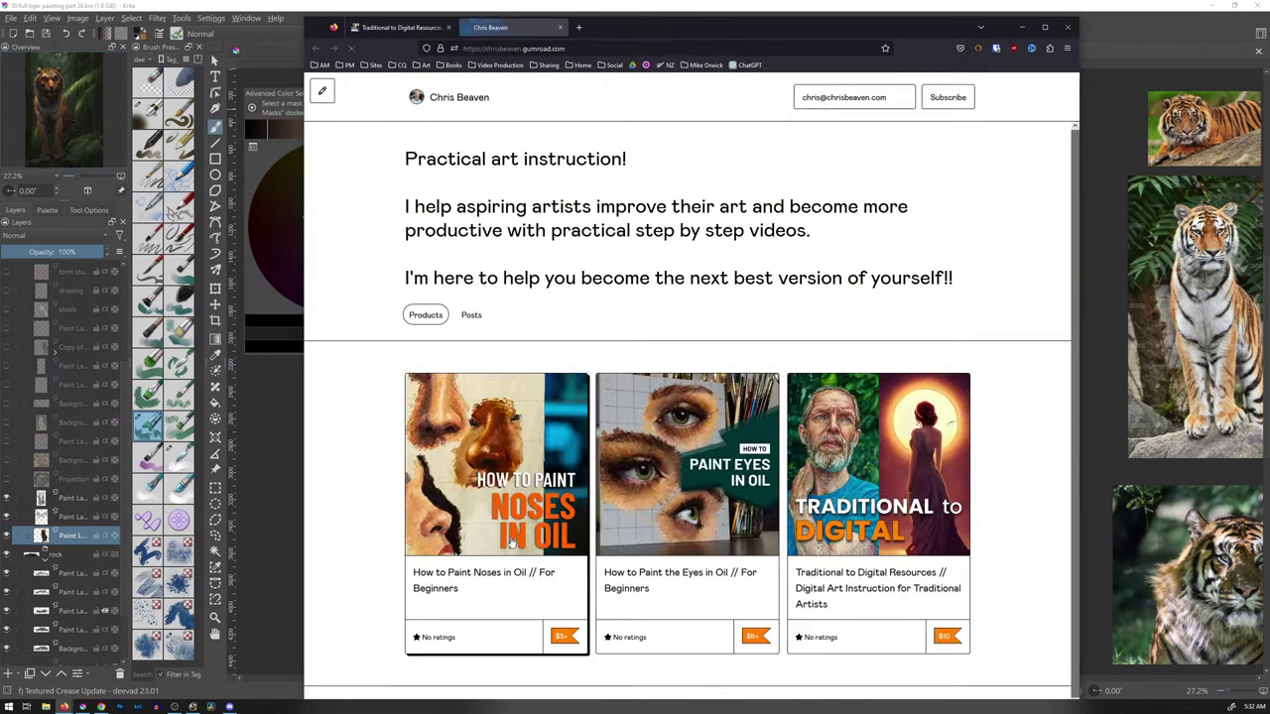
{"action": "scroll", "coordinate": [547, 363], "scroll_direction": "down", "scroll_amount": 1}
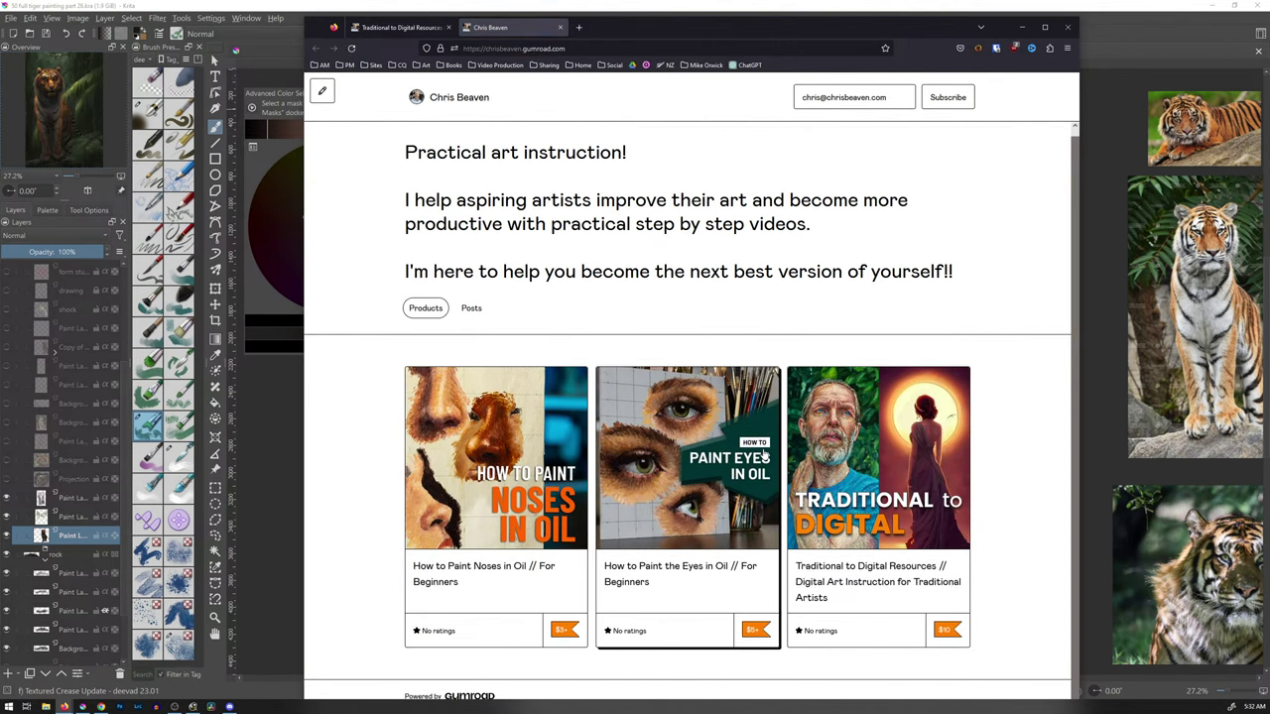
- Open the How to Paint the Eyes in Oil course and step through its preview images
{"action": "left_click", "coordinate": [711, 444]}
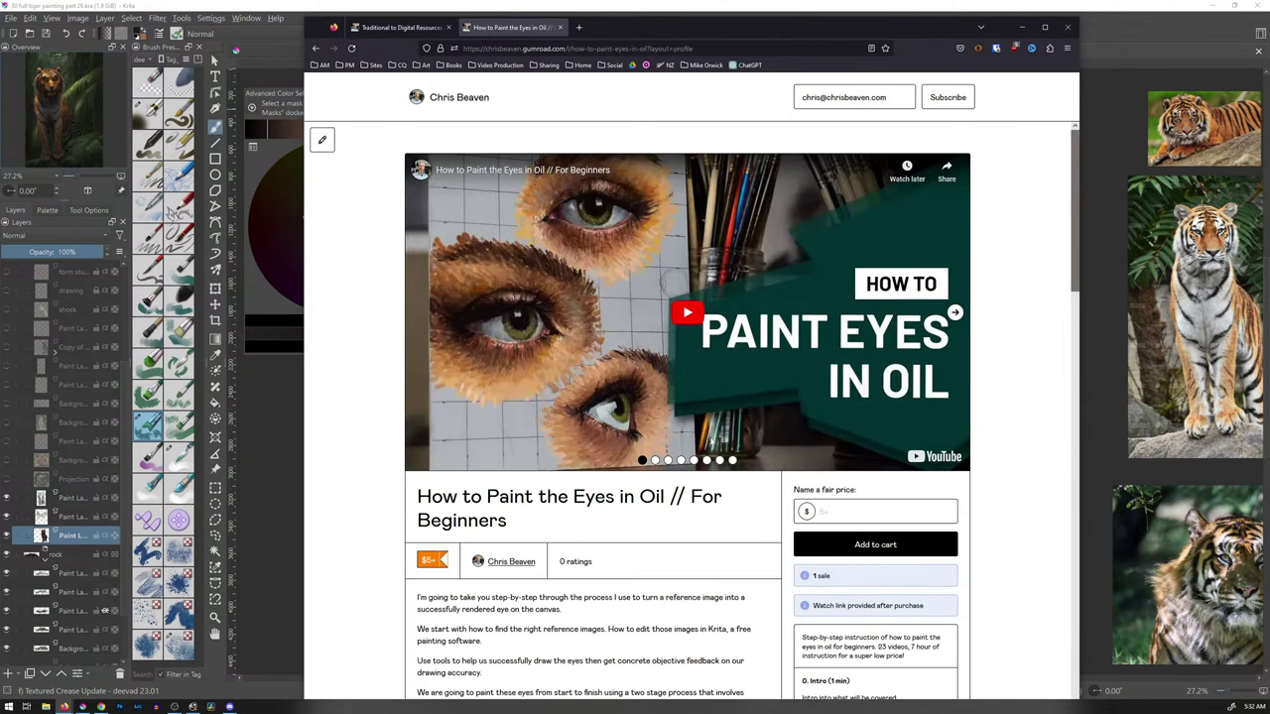
{"action": "left_click", "coordinate": [654, 459]}
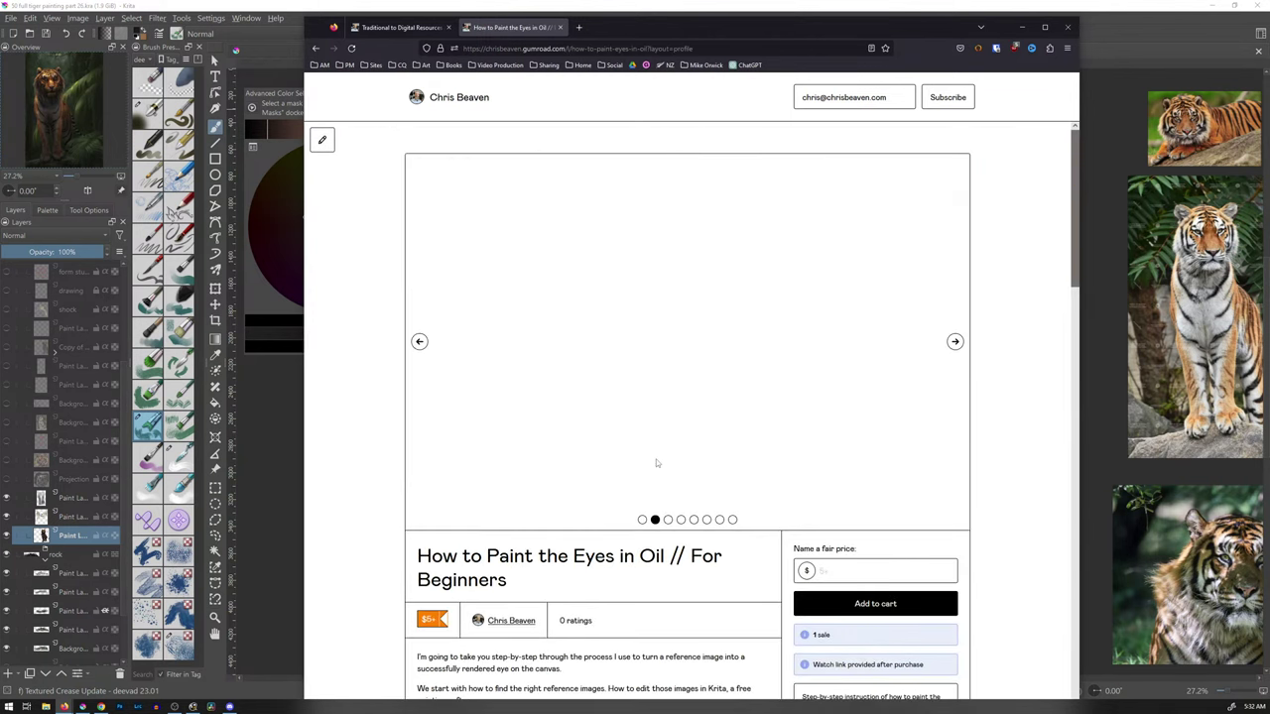
{"action": "scroll", "coordinate": [670, 513], "scroll_direction": "down", "scroll_amount": 3}
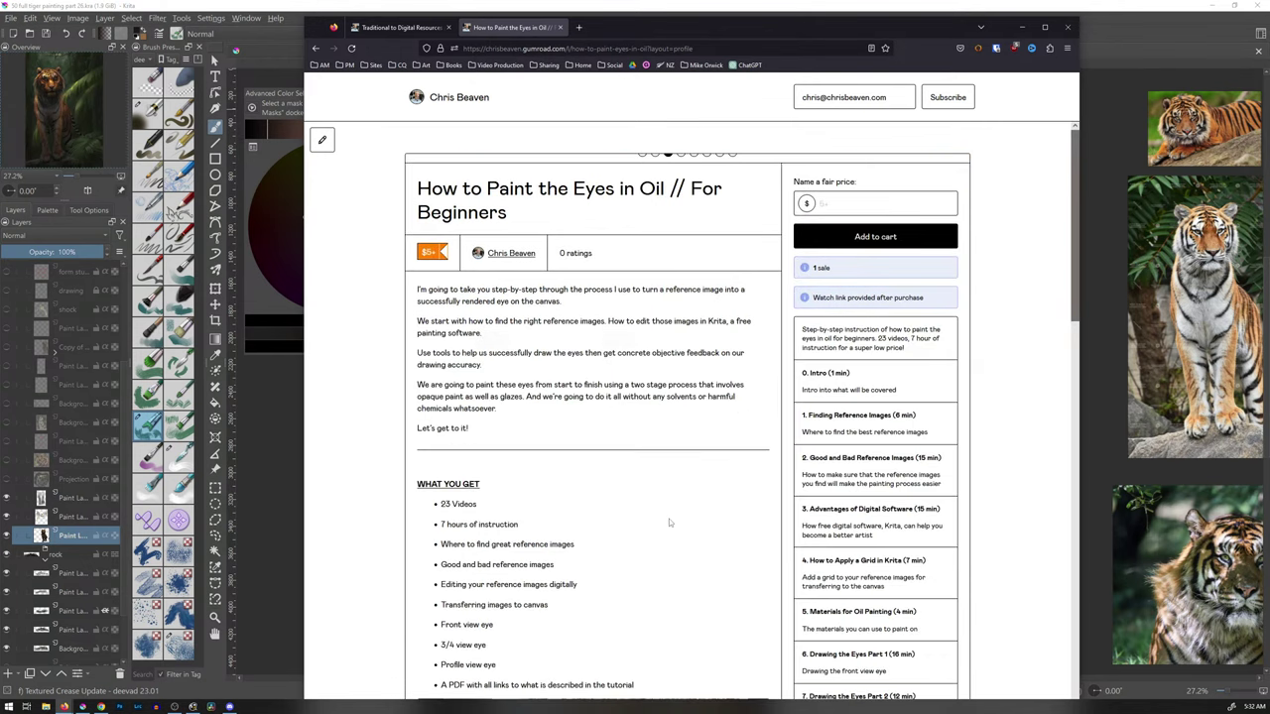
{"action": "scroll", "coordinate": [668, 523], "scroll_direction": "up", "scroll_amount": 3}
{"action": "left_click", "coordinate": [680, 520]}
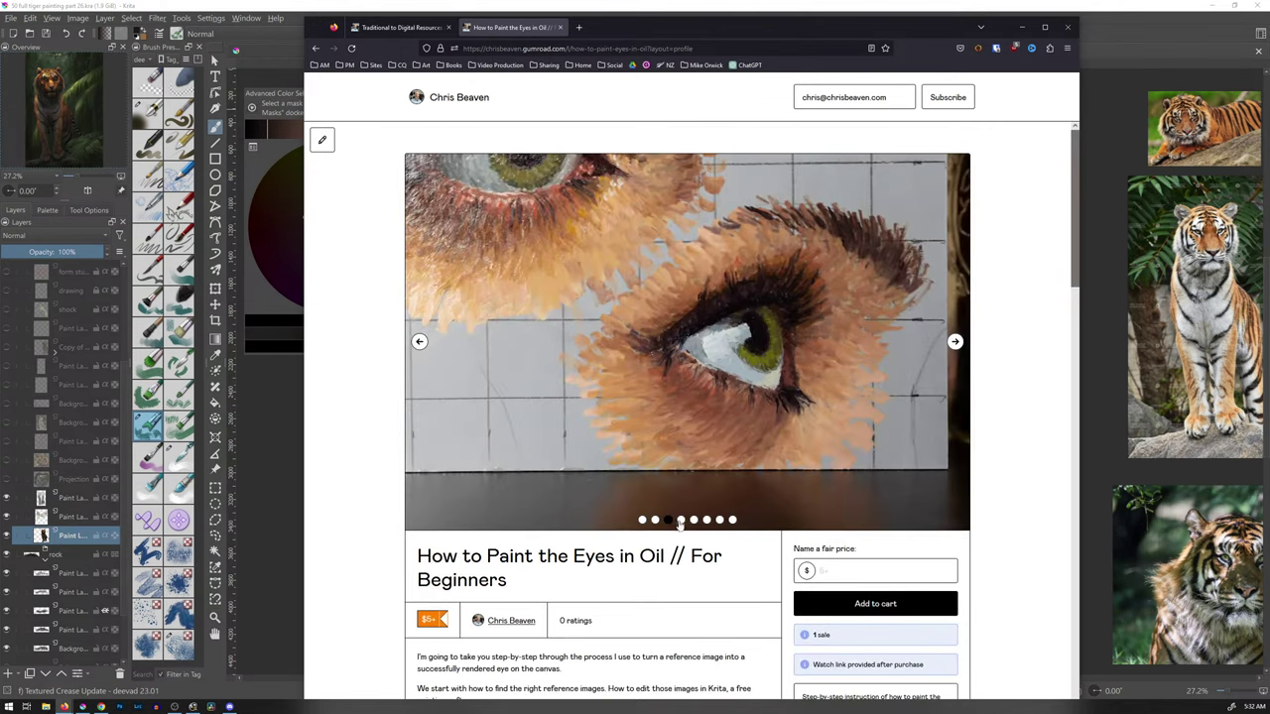
{"action": "scroll", "coordinate": [683, 523], "scroll_direction": "down", "scroll_amount": 3}
{"action": "scroll", "coordinate": [683, 522], "scroll_direction": "up", "scroll_amount": 3}
{"action": "left_click", "coordinate": [684, 522]}
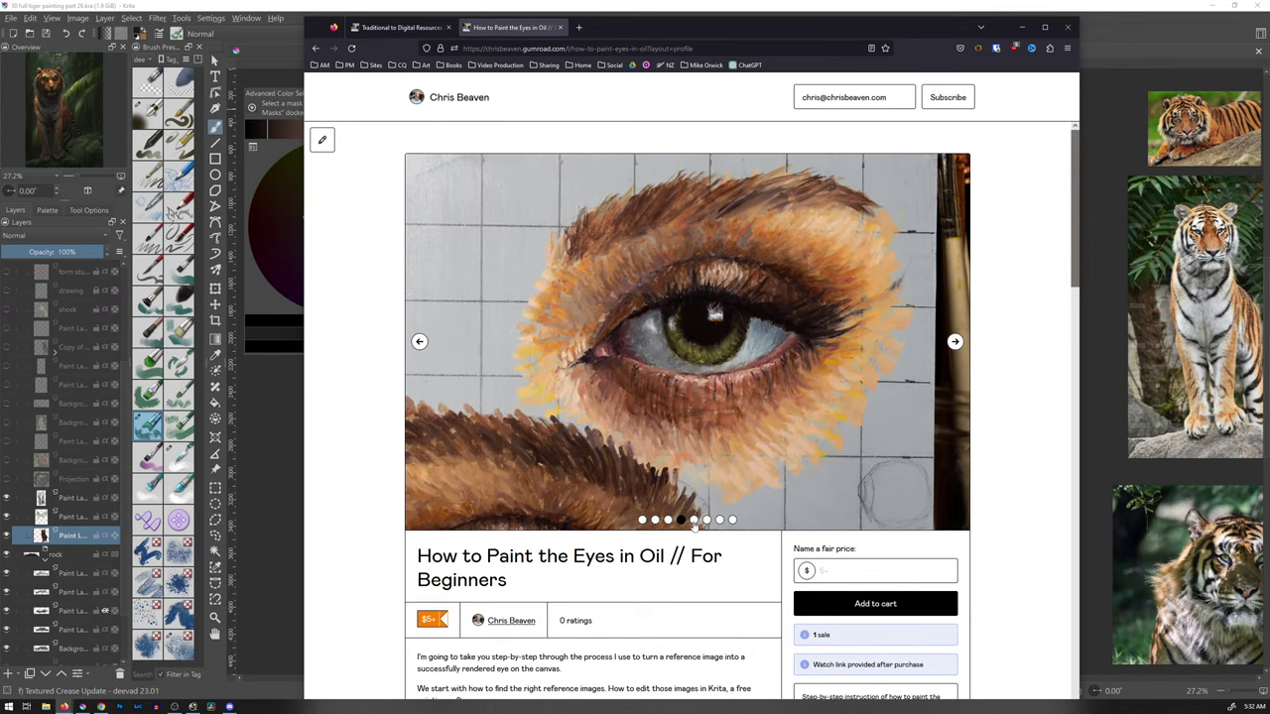
- Review the eyes course page, jump to its last preview image, then close that tab
{"action": "scroll", "coordinate": [693, 526], "scroll_direction": "down", "scroll_amount": 3}
{"action": "scroll", "coordinate": [693, 526], "scroll_direction": "up", "scroll_amount": 3}
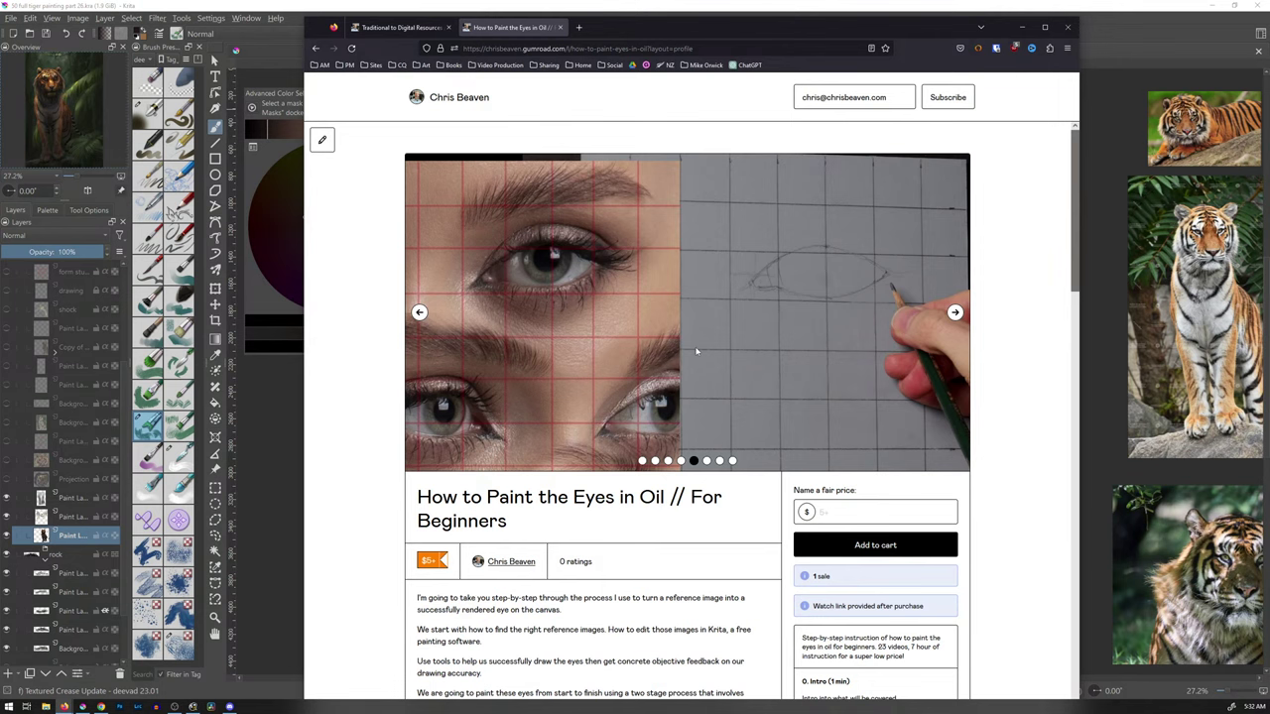
{"action": "scroll", "coordinate": [709, 463], "scroll_direction": "down", "scroll_amount": 3}
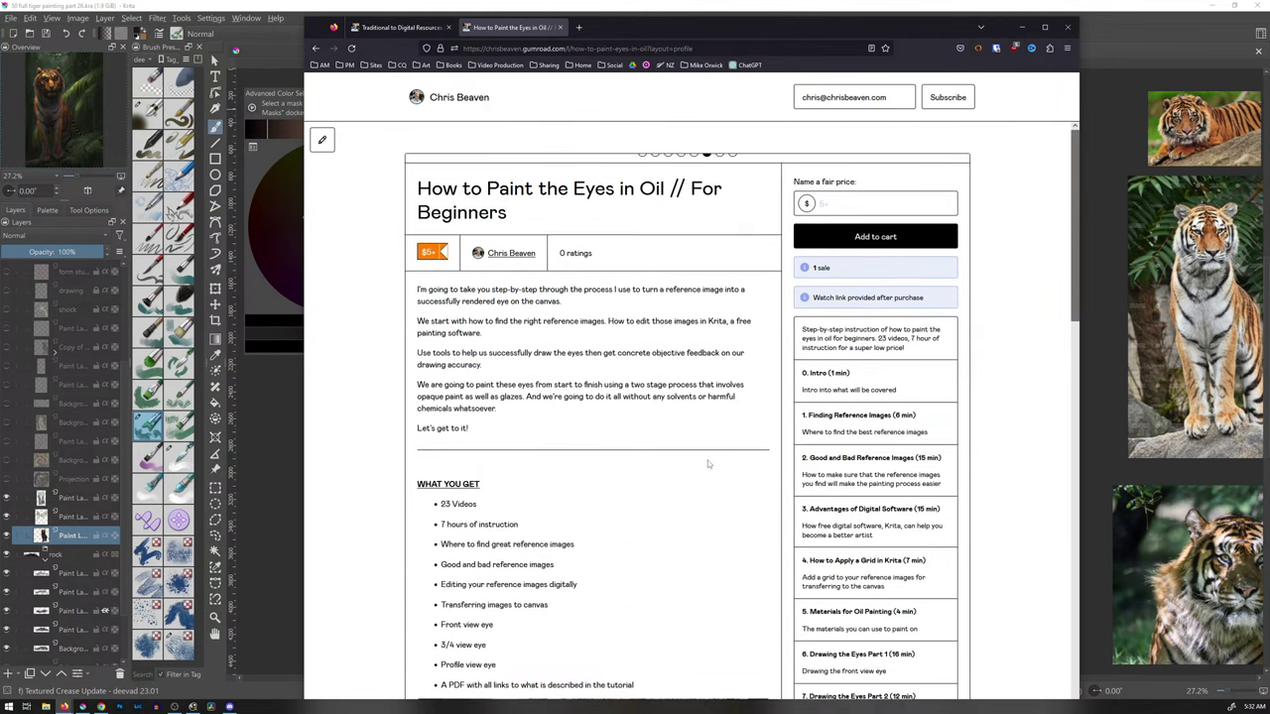
{"action": "scroll", "coordinate": [708, 463], "scroll_direction": "up", "scroll_amount": 3}
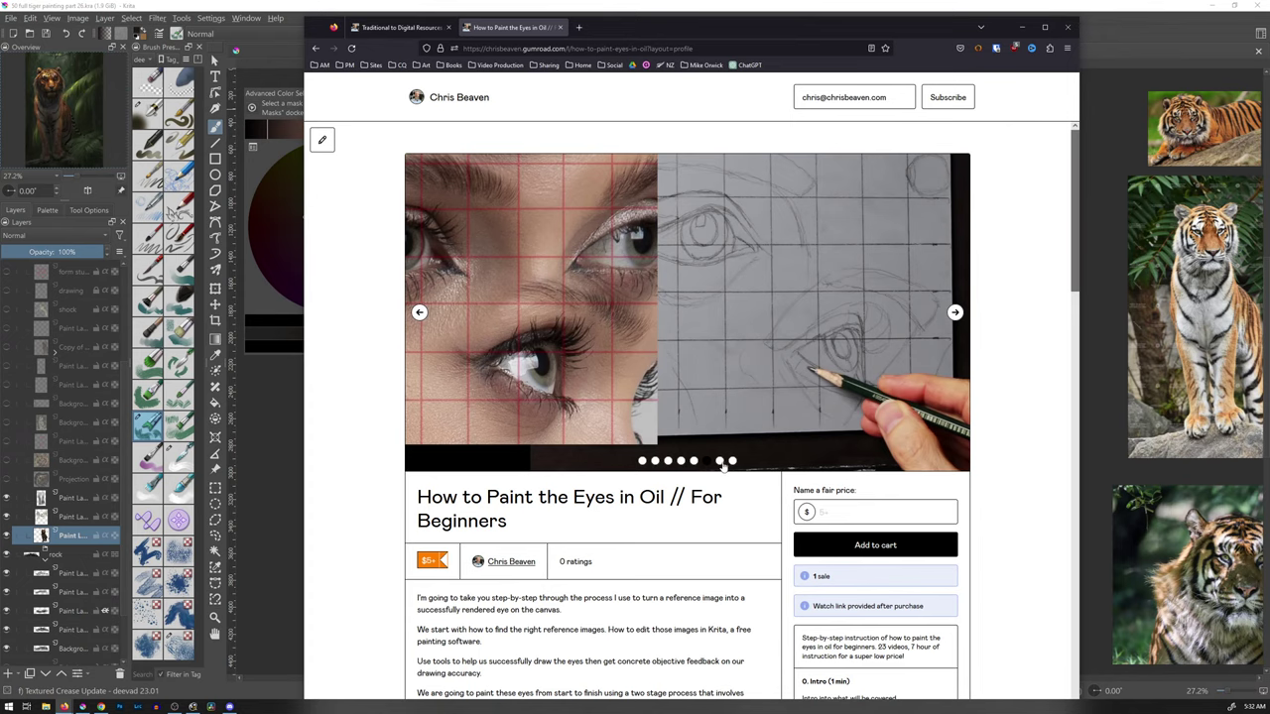
{"action": "scroll", "coordinate": [721, 466], "scroll_direction": "down", "scroll_amount": 3}
{"action": "scroll", "coordinate": [721, 465], "scroll_direction": "up", "scroll_amount": 3}
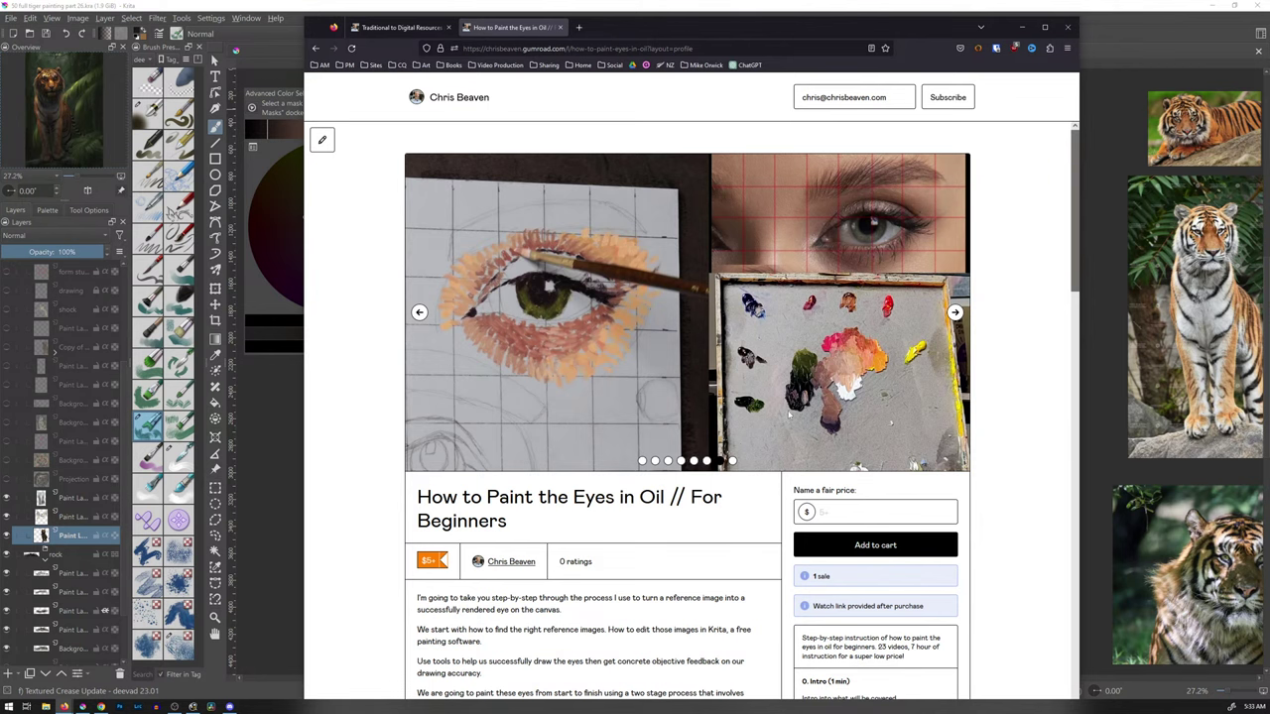
{"action": "left_click", "coordinate": [732, 461]}
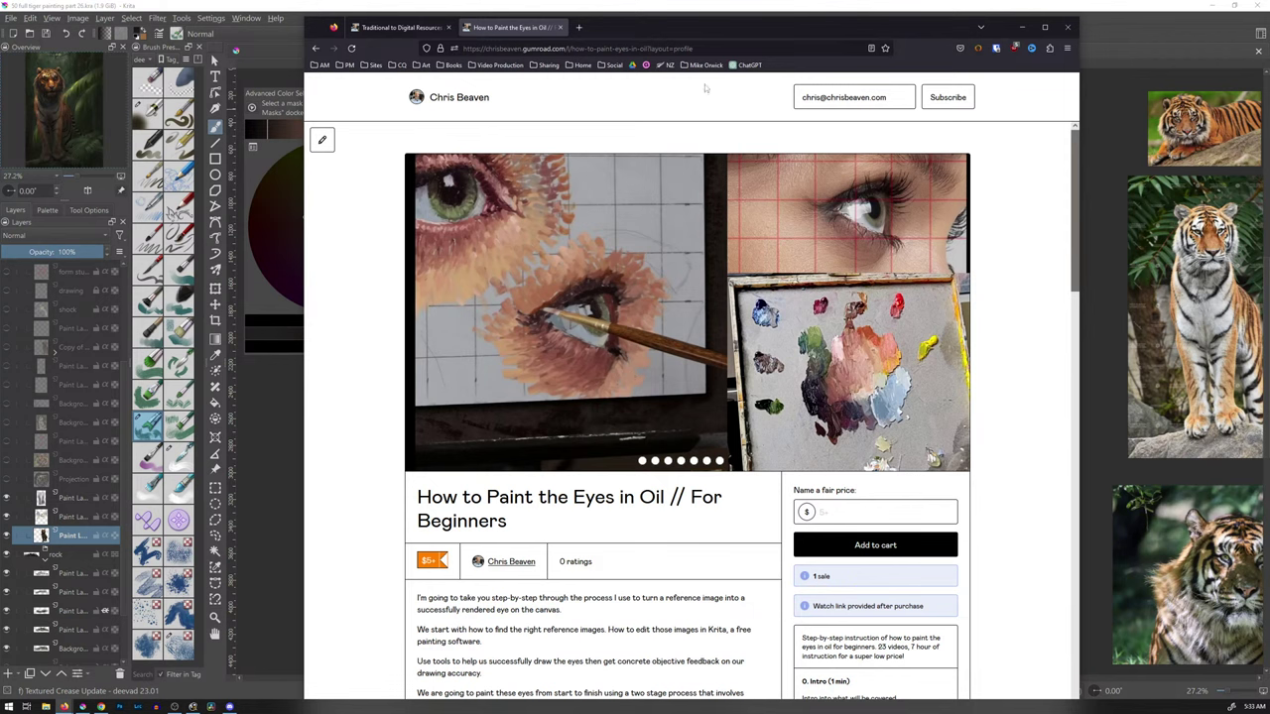
{"action": "left_click", "coordinate": [560, 27]}
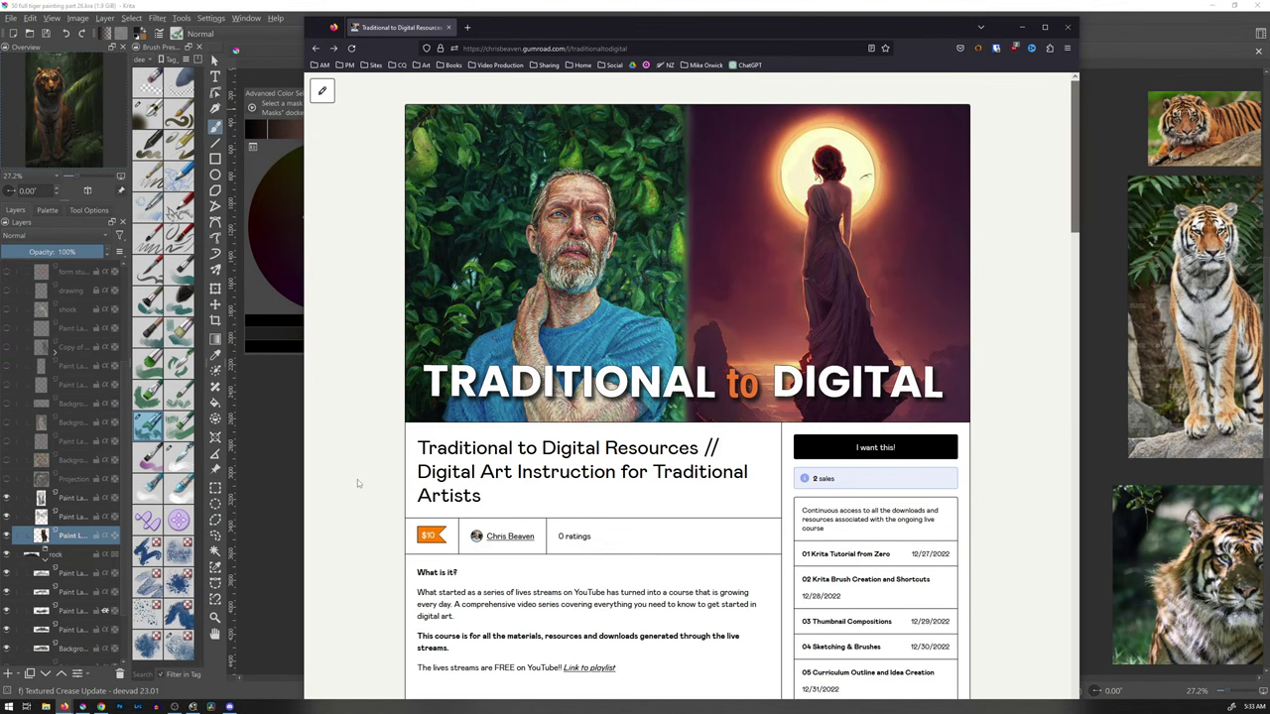
- Highlight the '50 Uploading Soon!' lesson entry, then close the browser to return to Krita
{"action": "scroll", "coordinate": [743, 530], "scroll_direction": "down", "scroll_amount": 20}
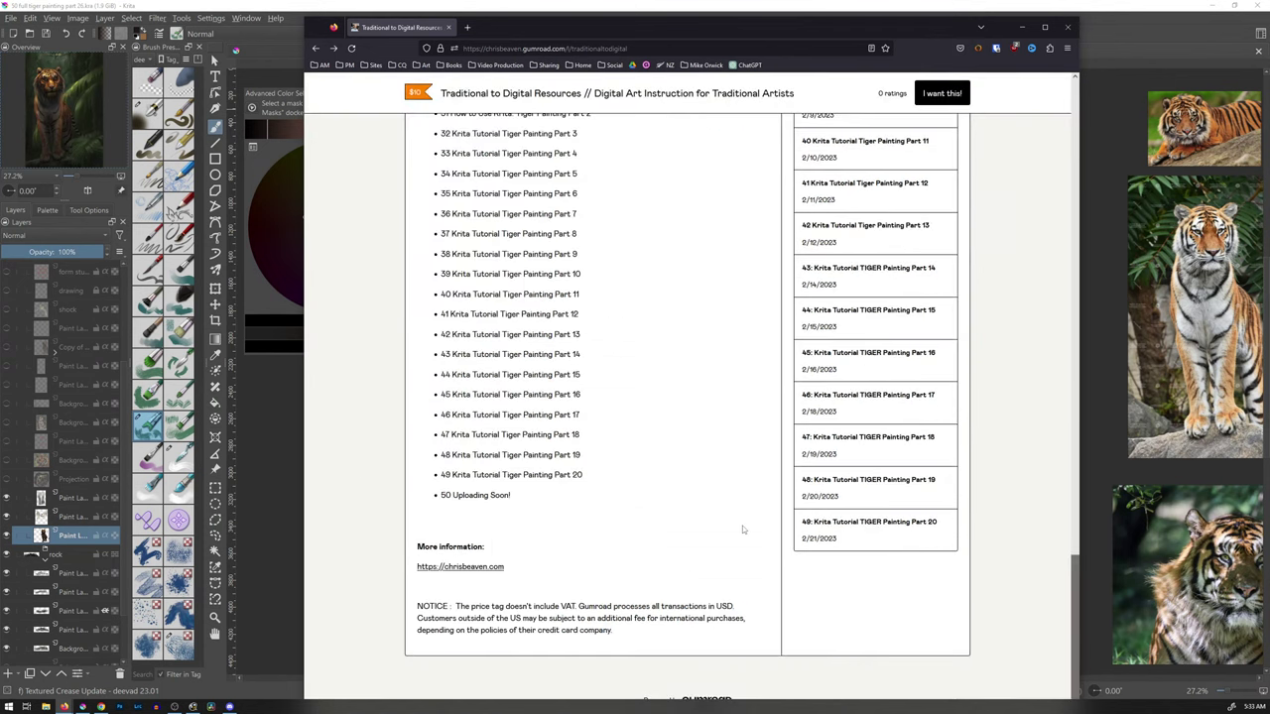
{"action": "left_click_drag", "start_coordinate": [536, 502], "coordinate": [439, 497]}
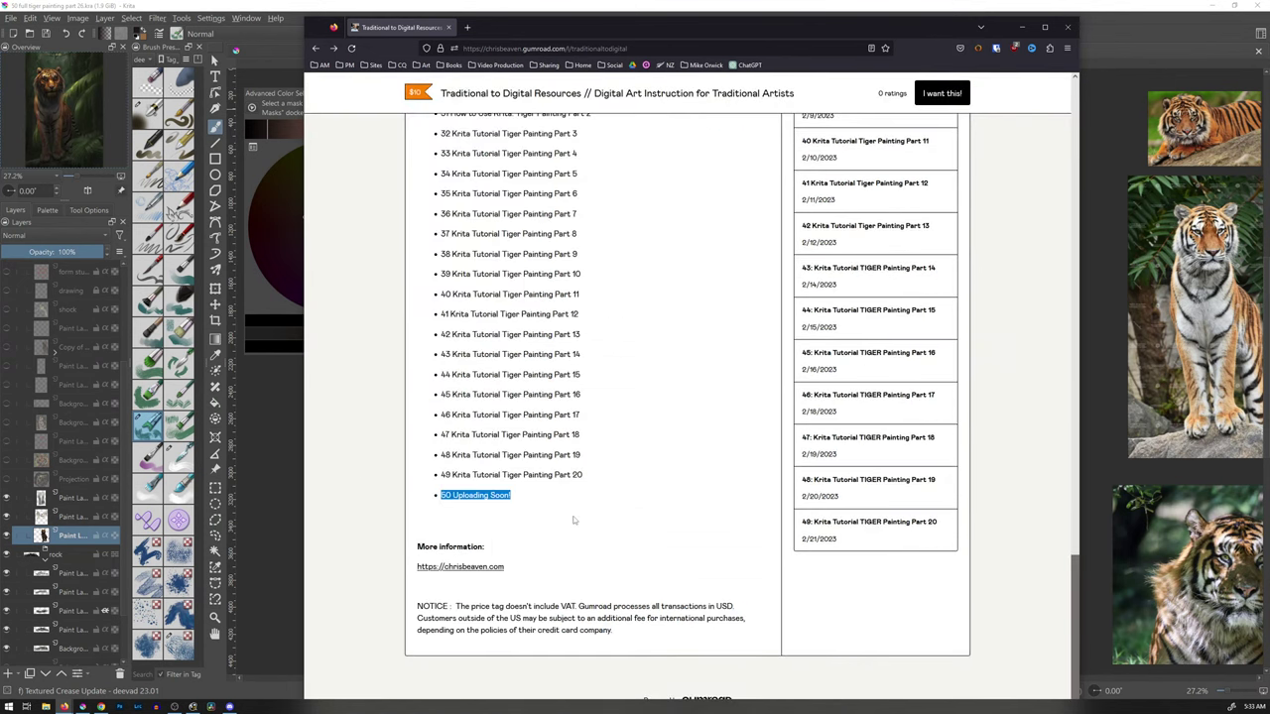
{"action": "scroll", "coordinate": [597, 517], "scroll_direction": "up", "scroll_amount": 20}
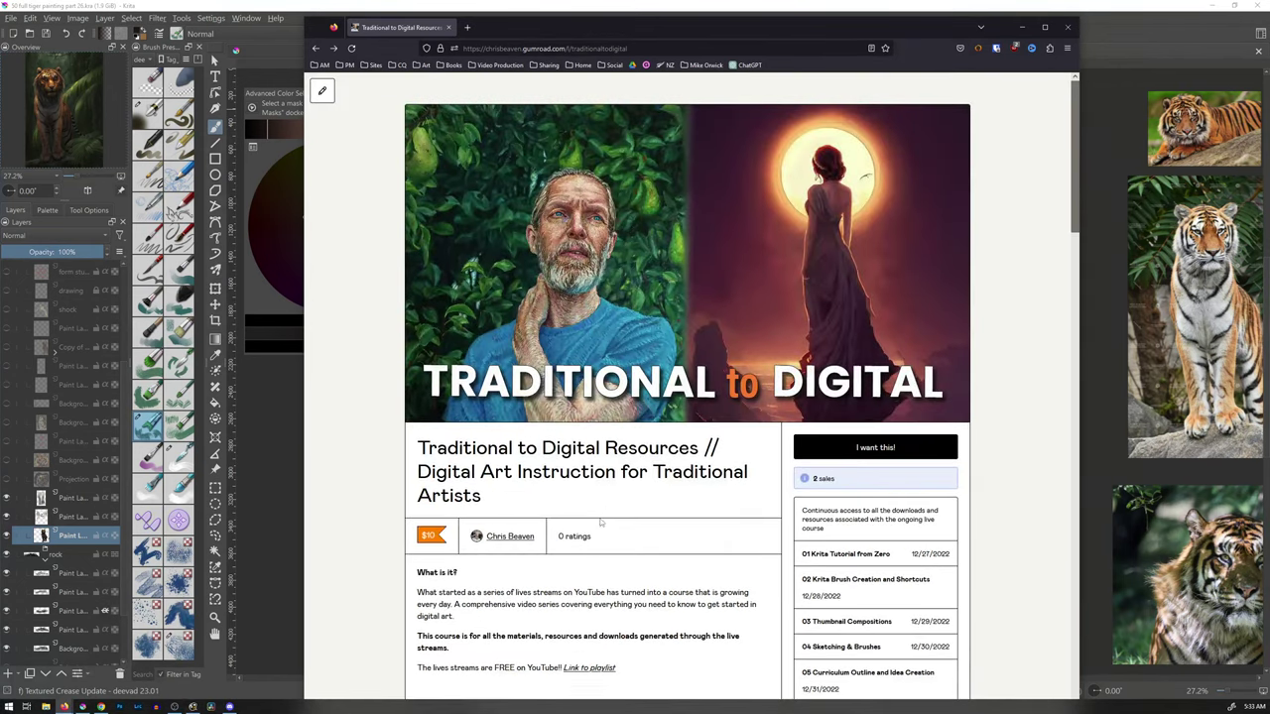
{"action": "left_click", "coordinate": [1067, 27]}
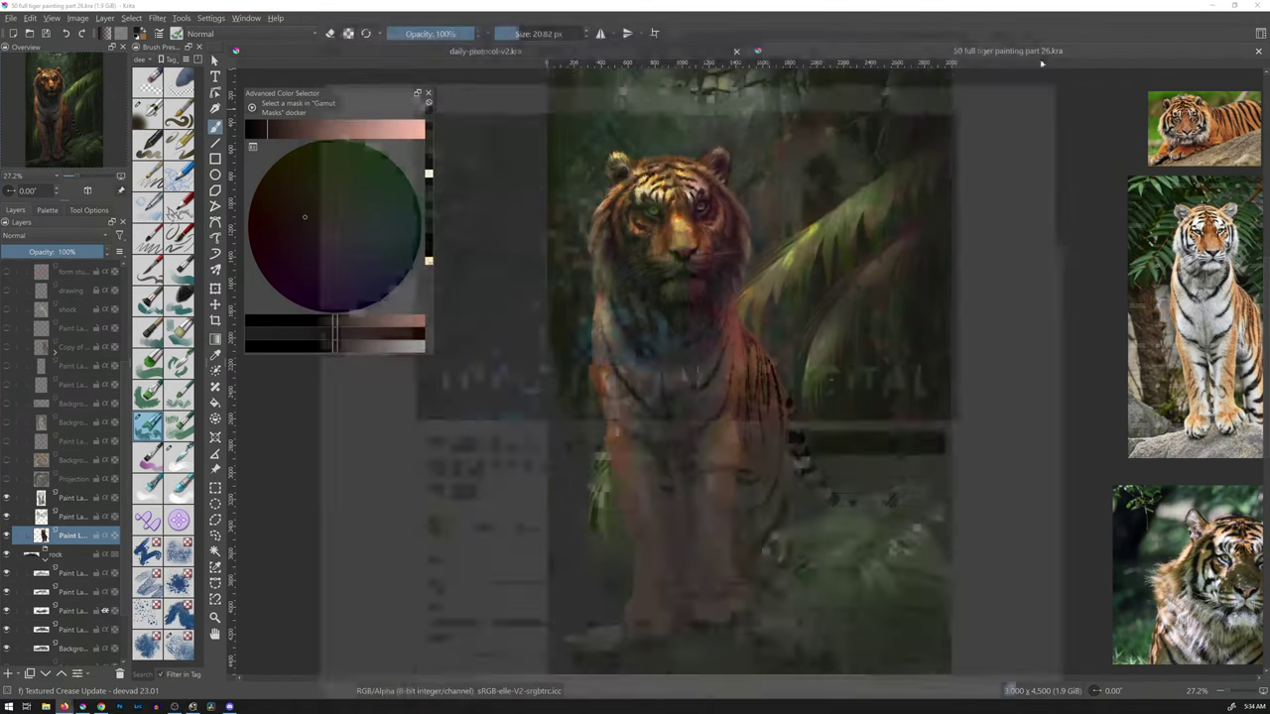